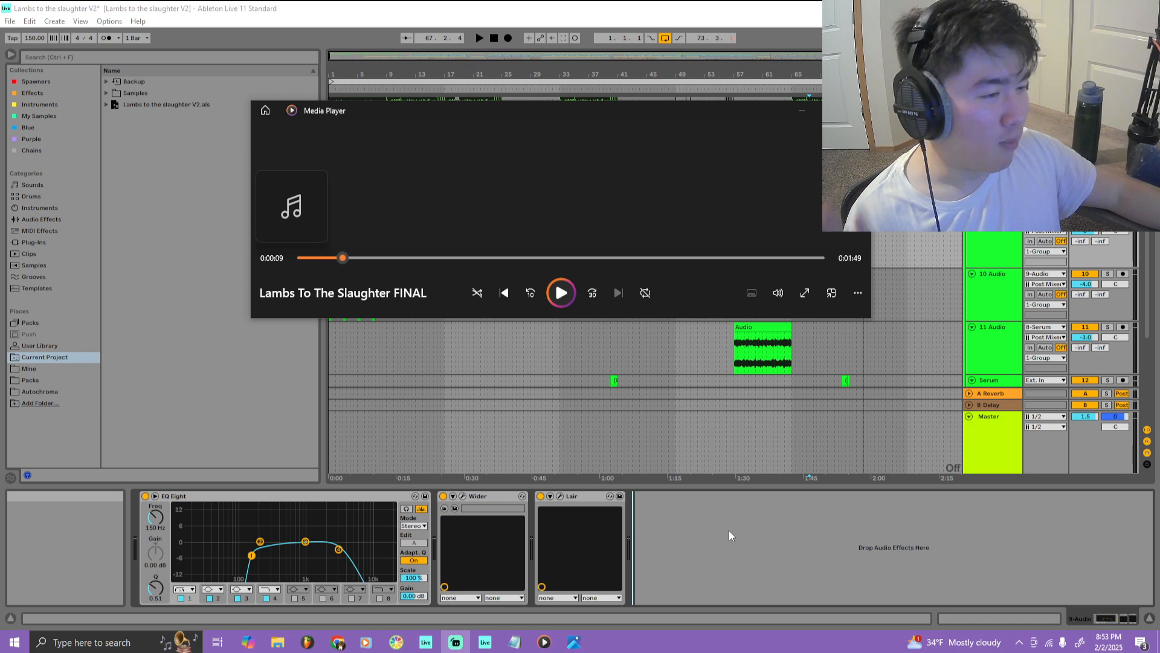
Play the opening of Lambs To The Slaughter FINAL in the media player and pause it
left_click_drag(469, 112, 632, 191)
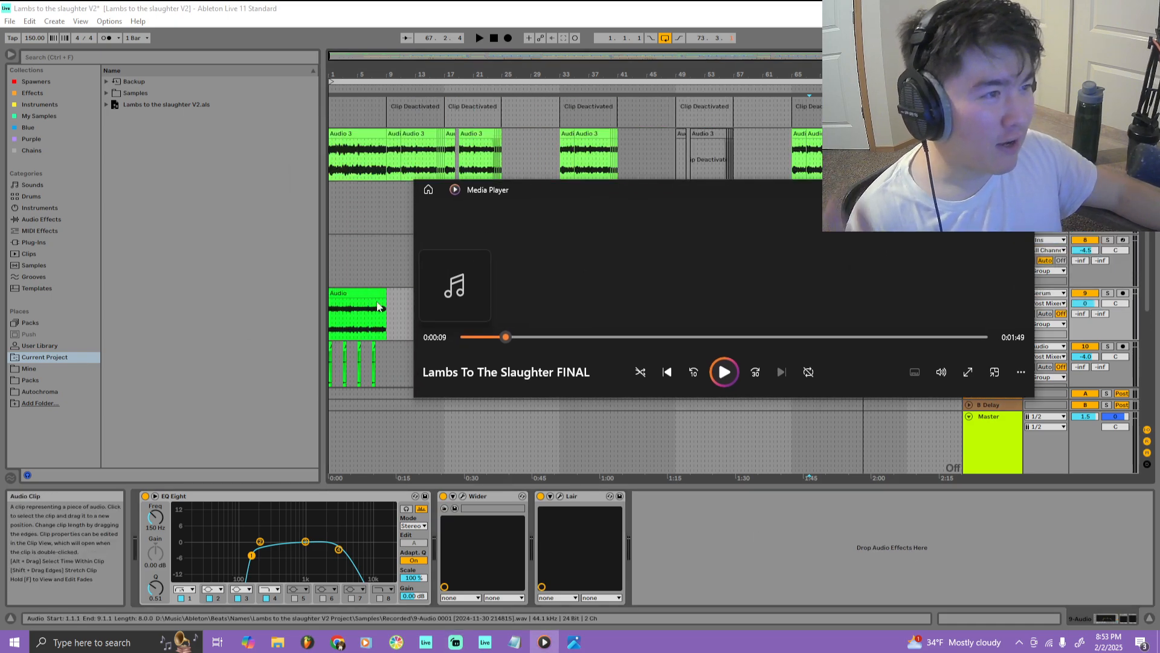
scroll(378, 307, "up", 3)
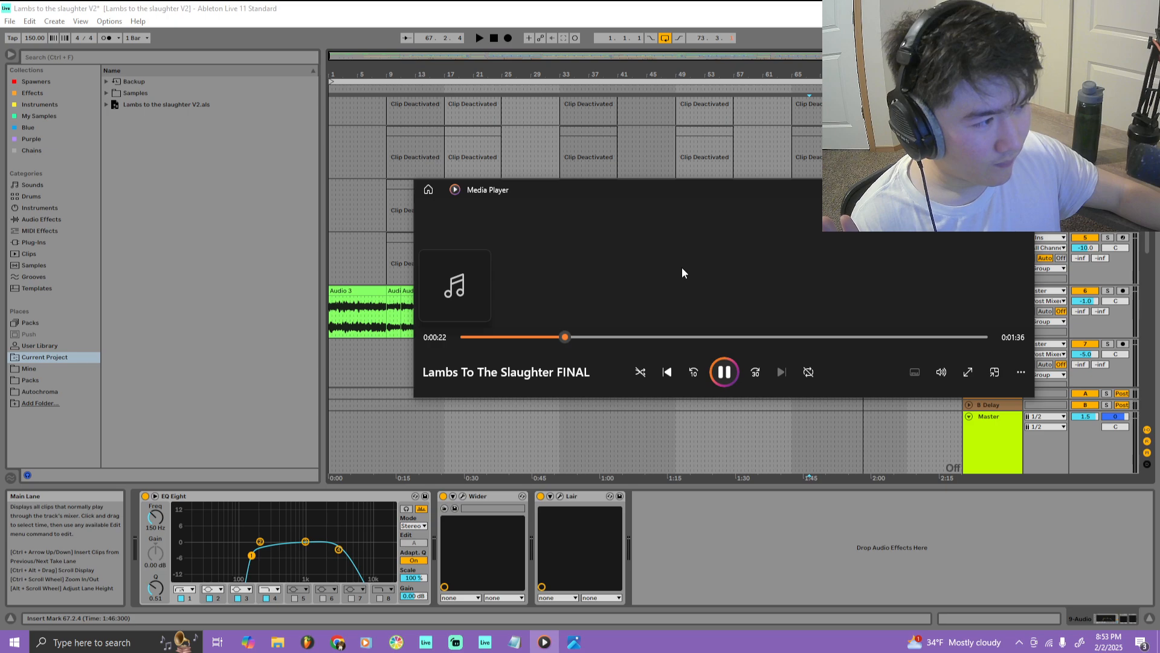
left_click(724, 372)
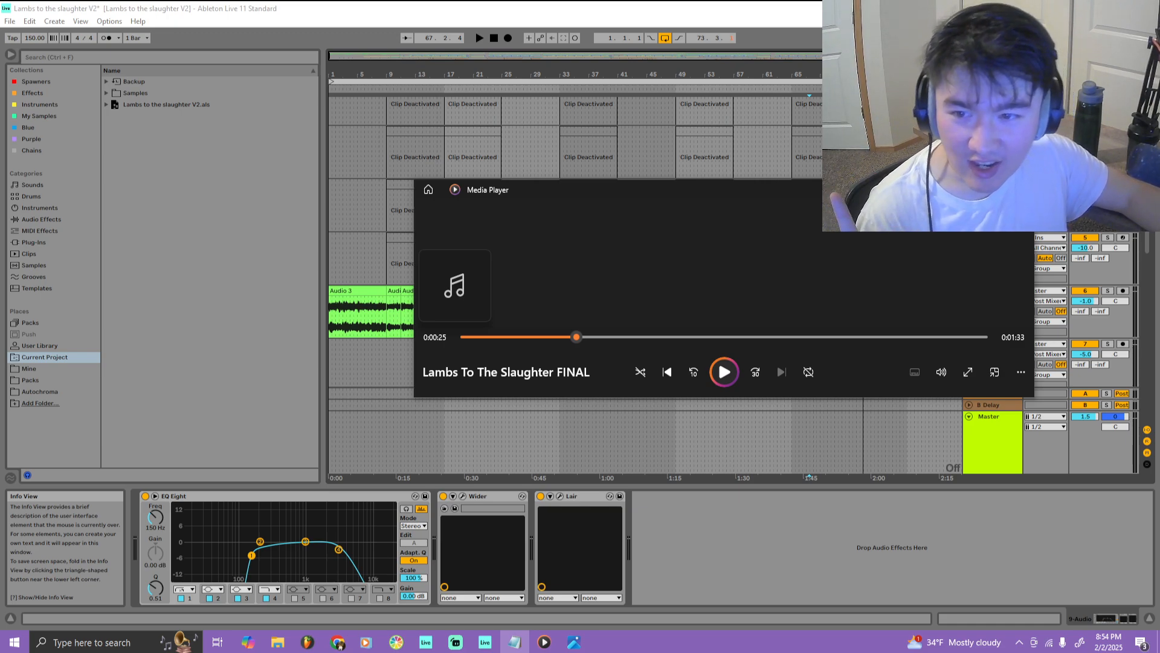
Switch to the Ableton Live project and collapse the first track group
scroll(508, 166, "up", 2)
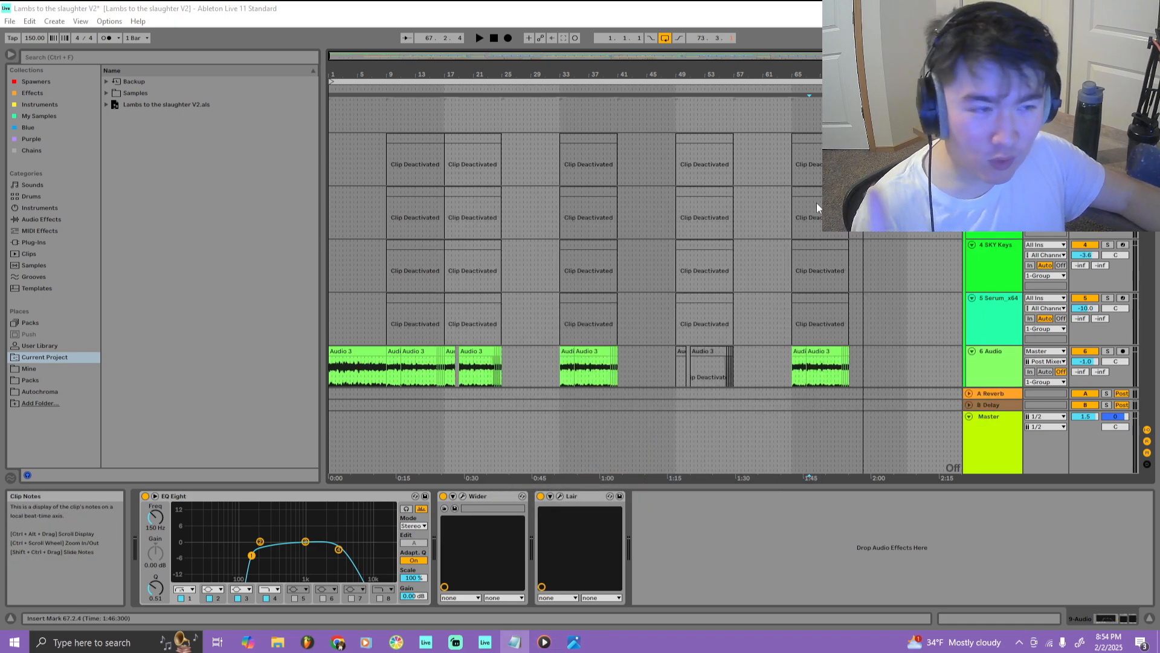
scroll(772, 284, "up", 1)
left_click(972, 100)
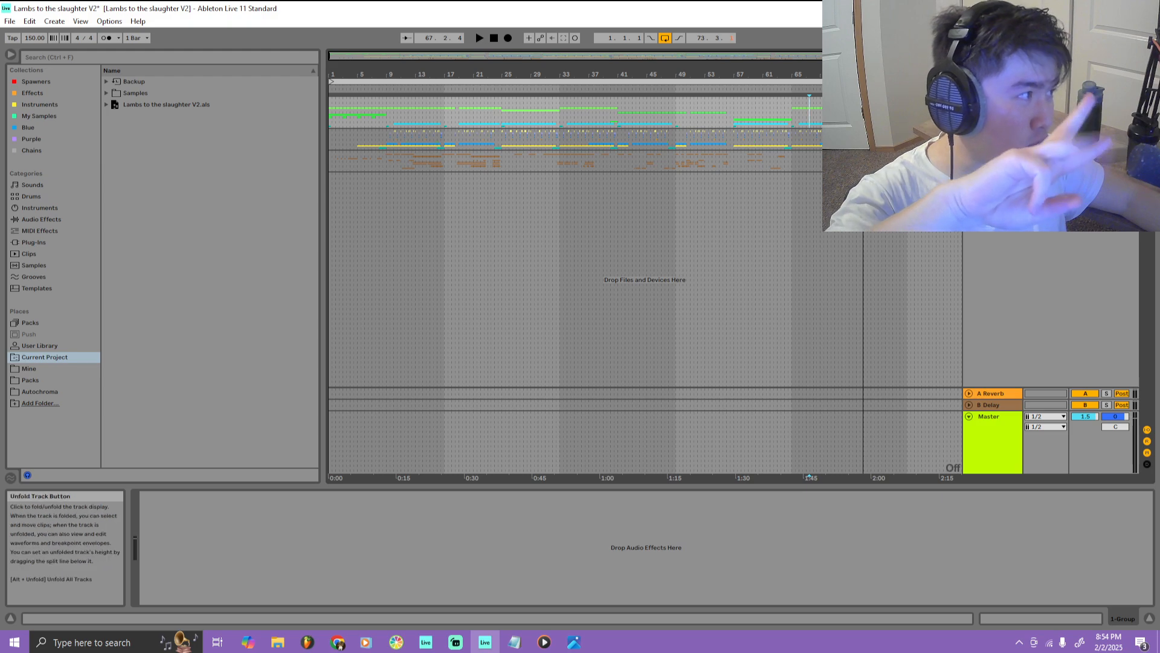
Look through the audio tracks of 25-Group and show the device chains of the Master track and that group
scroll(646, 290, "up", 3)
scroll(646, 290, "down", 4)
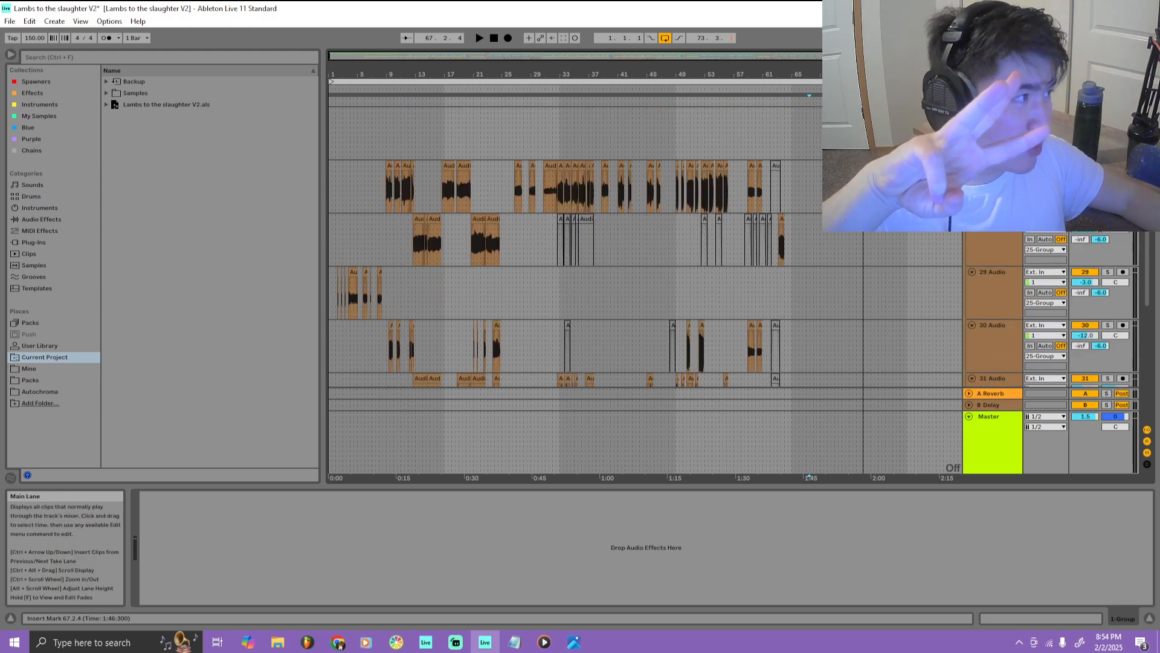
scroll(646, 290, "up", 4)
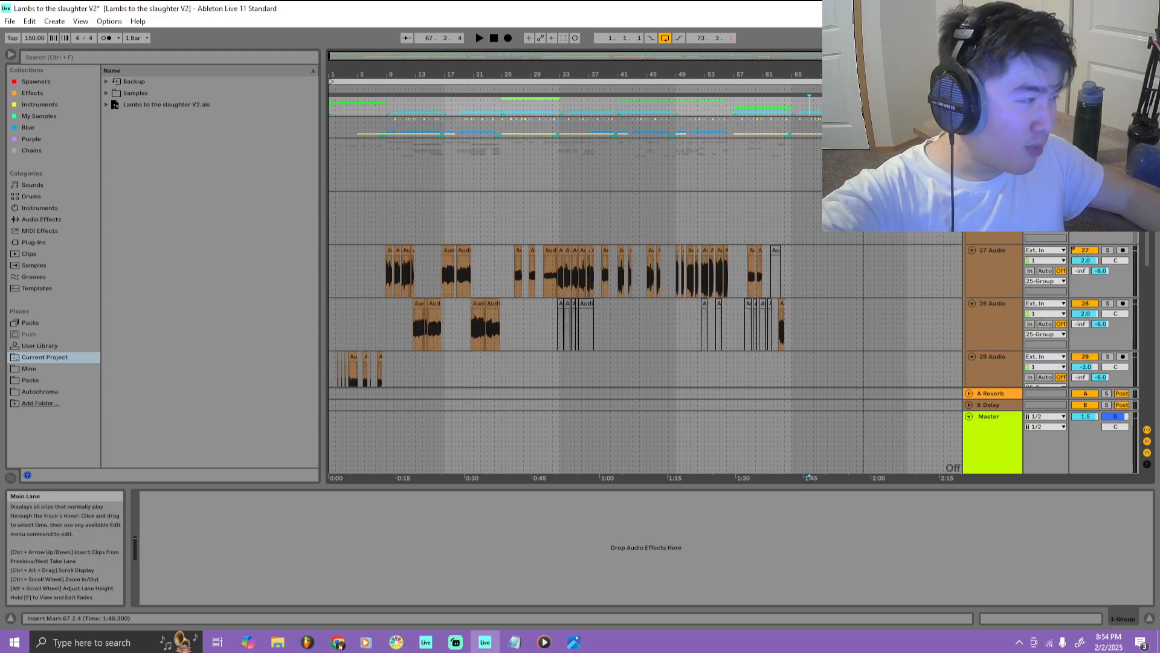
scroll(645, 290, "down", 5)
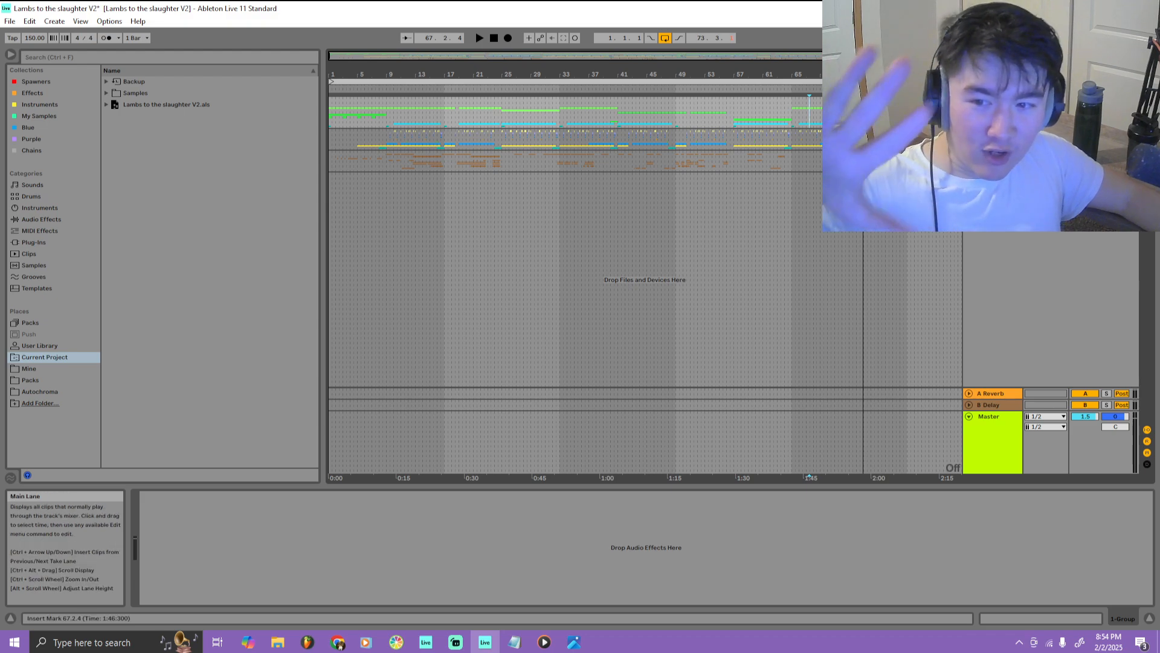
left_click(994, 440)
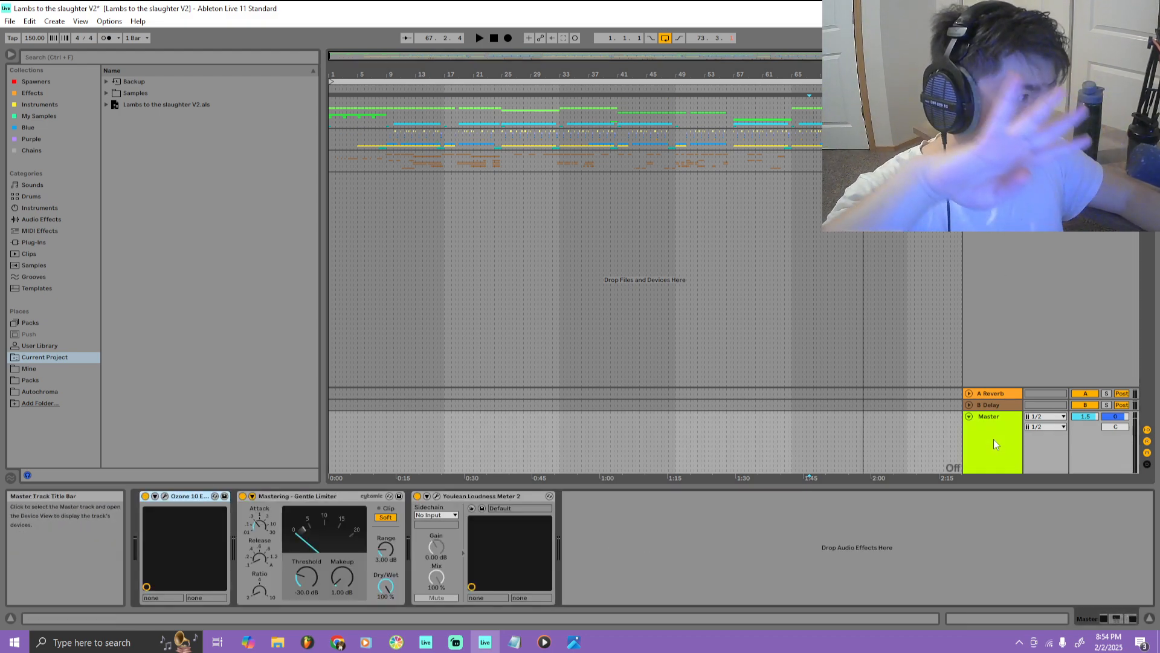
left_click(846, 162)
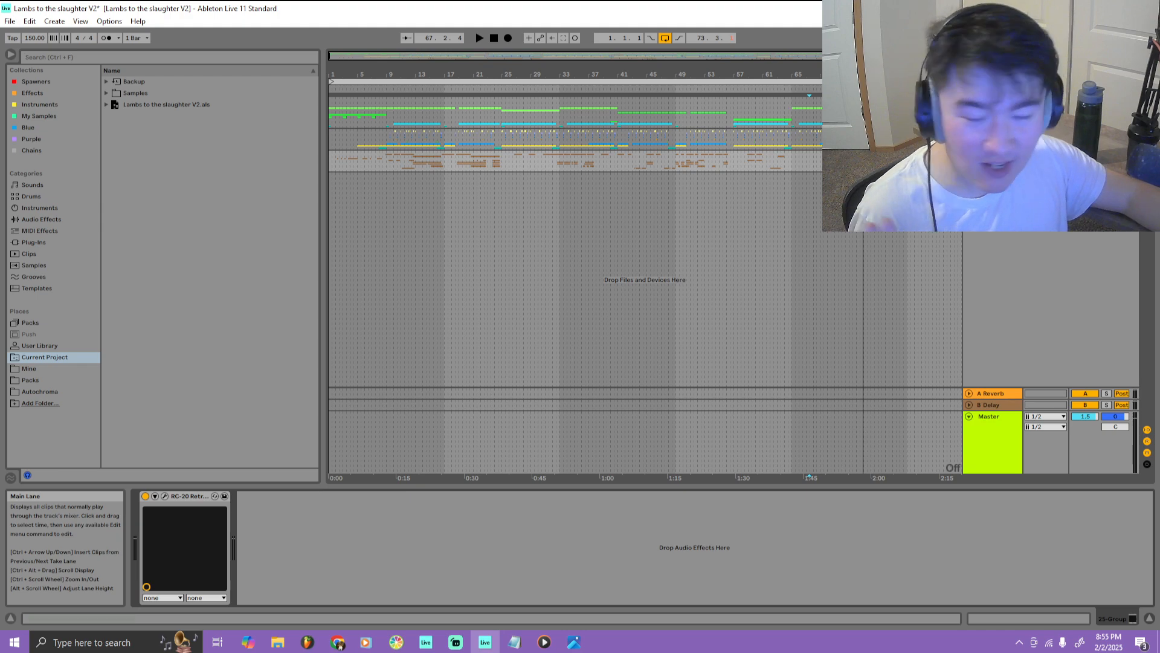
Expand the first track group and look through its melody tracks
left_click(969, 103)
scroll(768, 361, "down", 4)
scroll(738, 327, "down", 6)
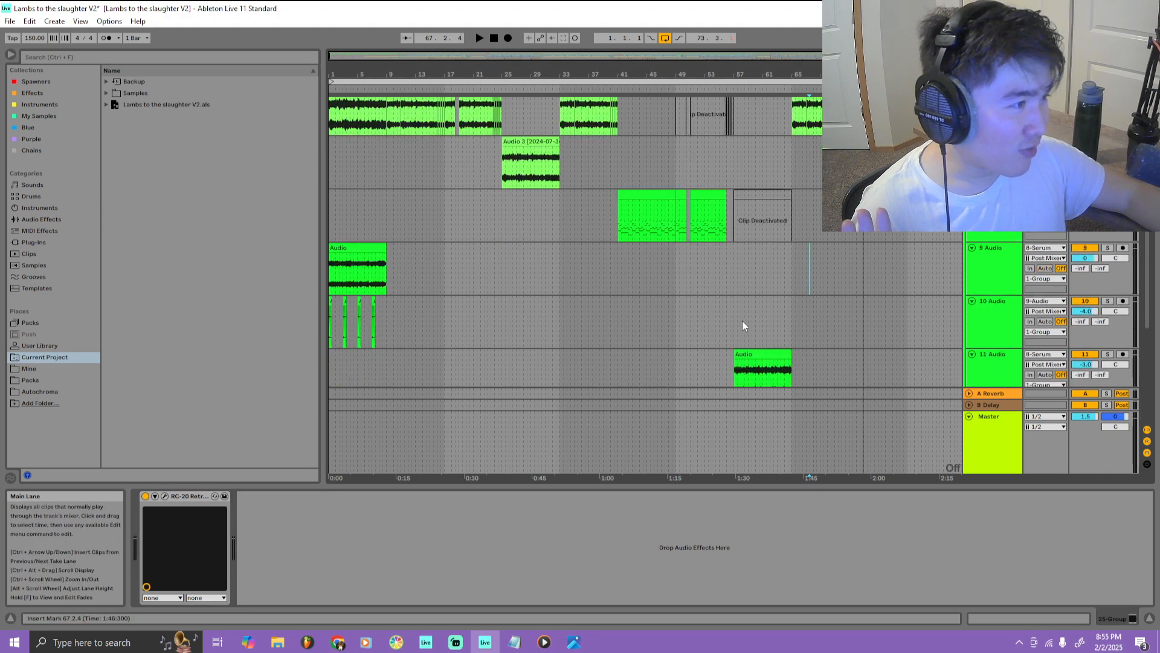
scroll(928, 328, "up", 12)
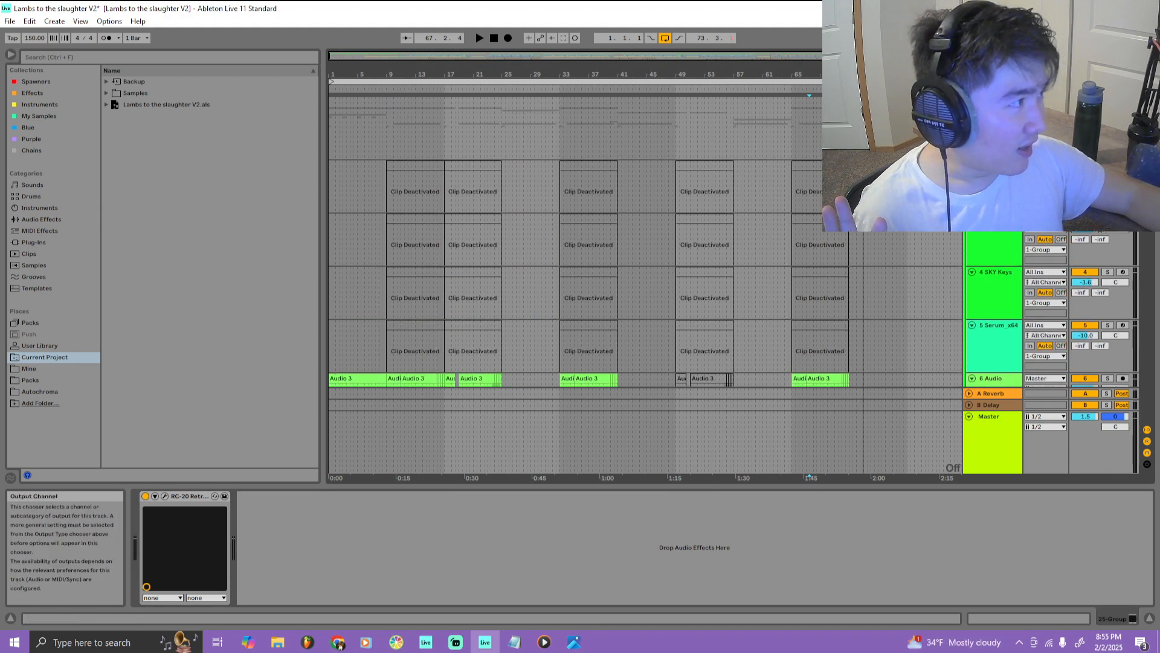
scroll(770, 267, "down", 5)
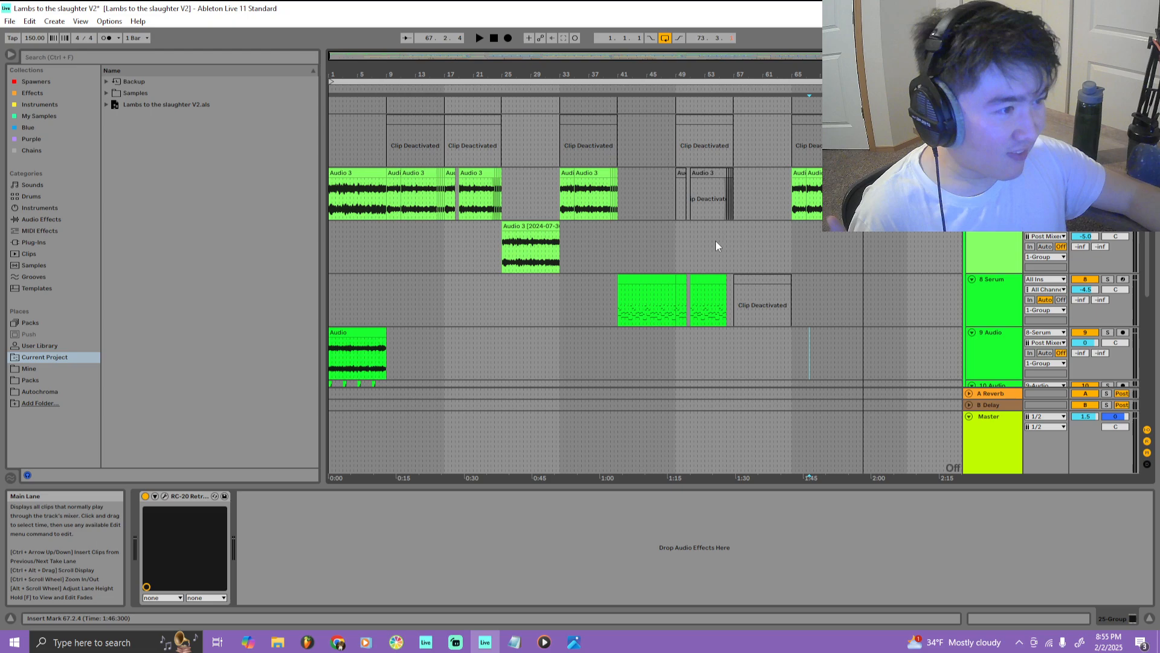
Play the arrangement from bar 1 while looking through the expanded group's tracks, and stop playback
left_click(493, 37)
left_click(480, 37)
scroll(530, 219, "down", 4)
scroll(526, 214, "down", 2)
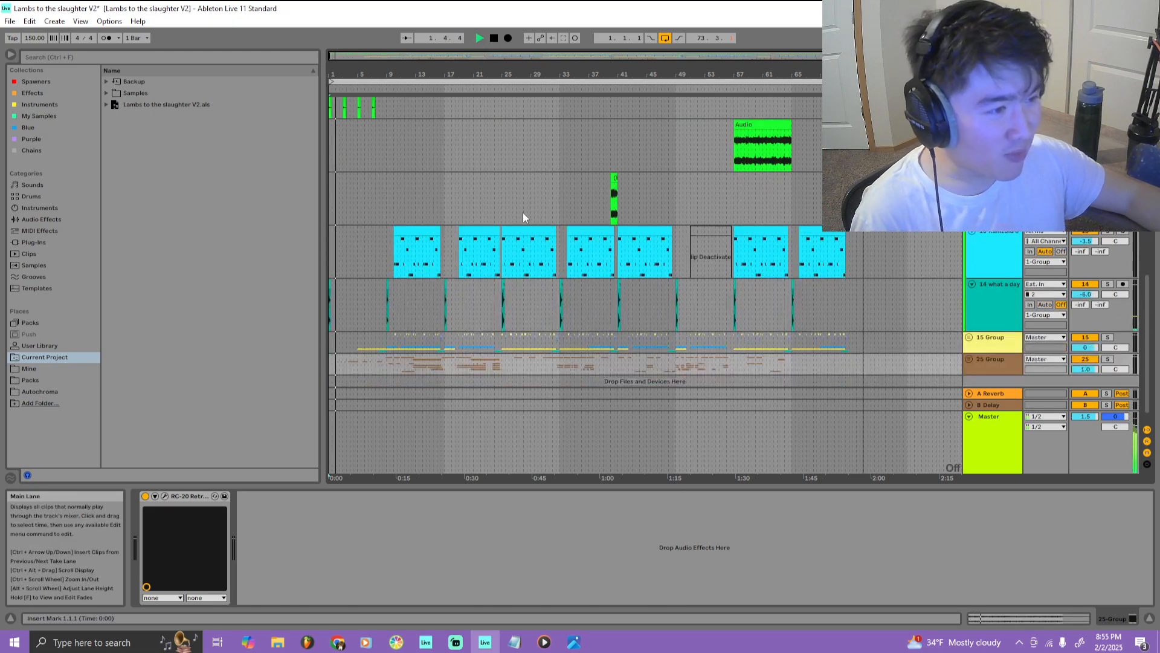
scroll(521, 212, "up", 2)
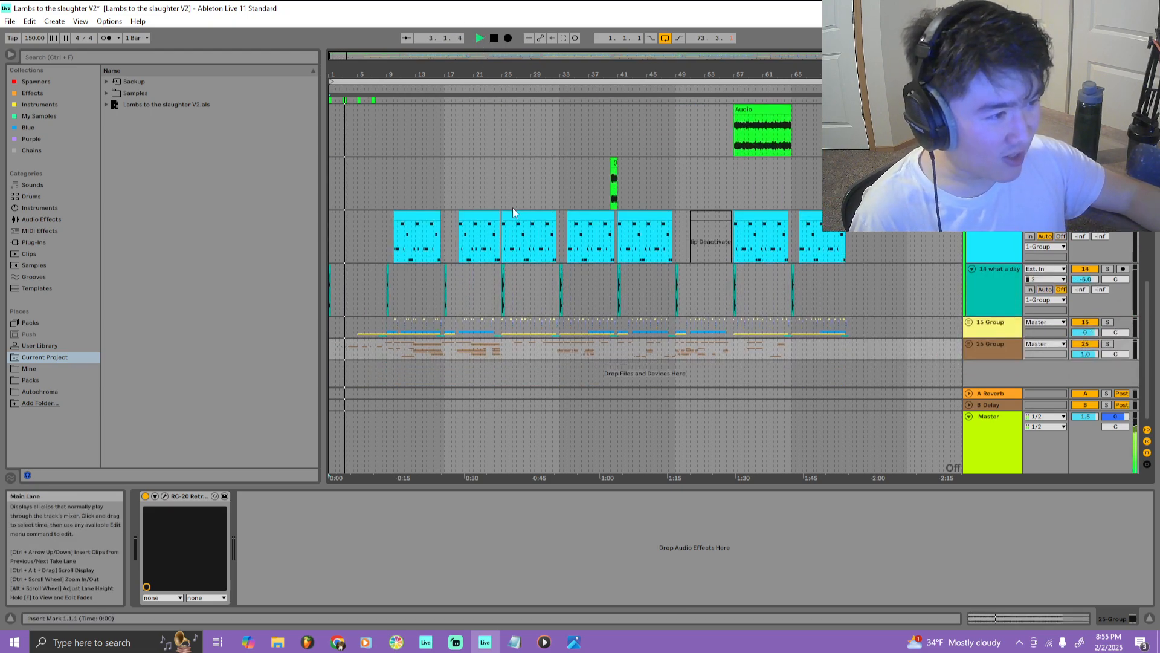
scroll(506, 194, "up", 2)
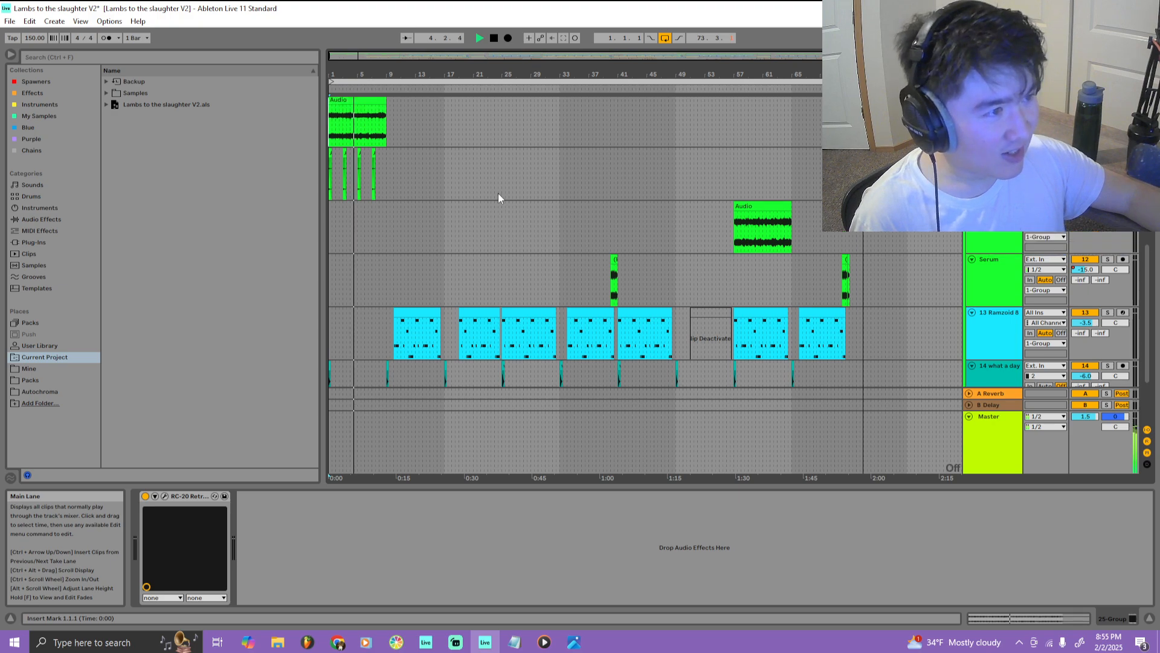
scroll(378, 167, "up", 2)
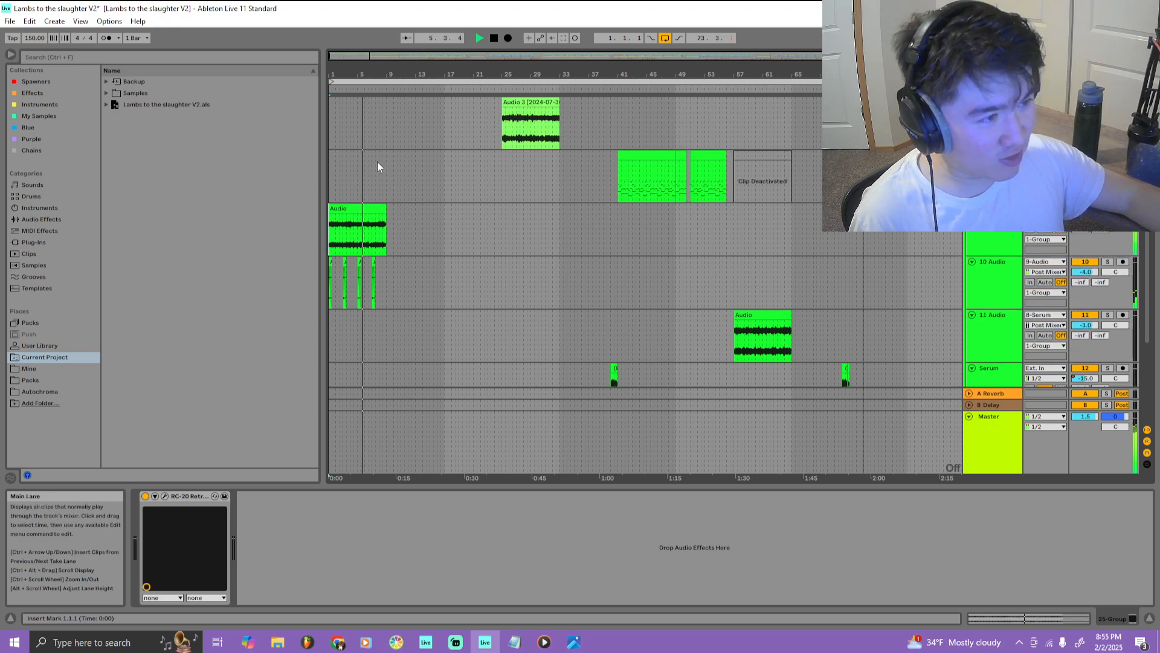
scroll(378, 167, "up", 3)
key("space")
Play track 6 Audio from the start and compare its sound with all four effects bypassed and active
left_click(997, 220)
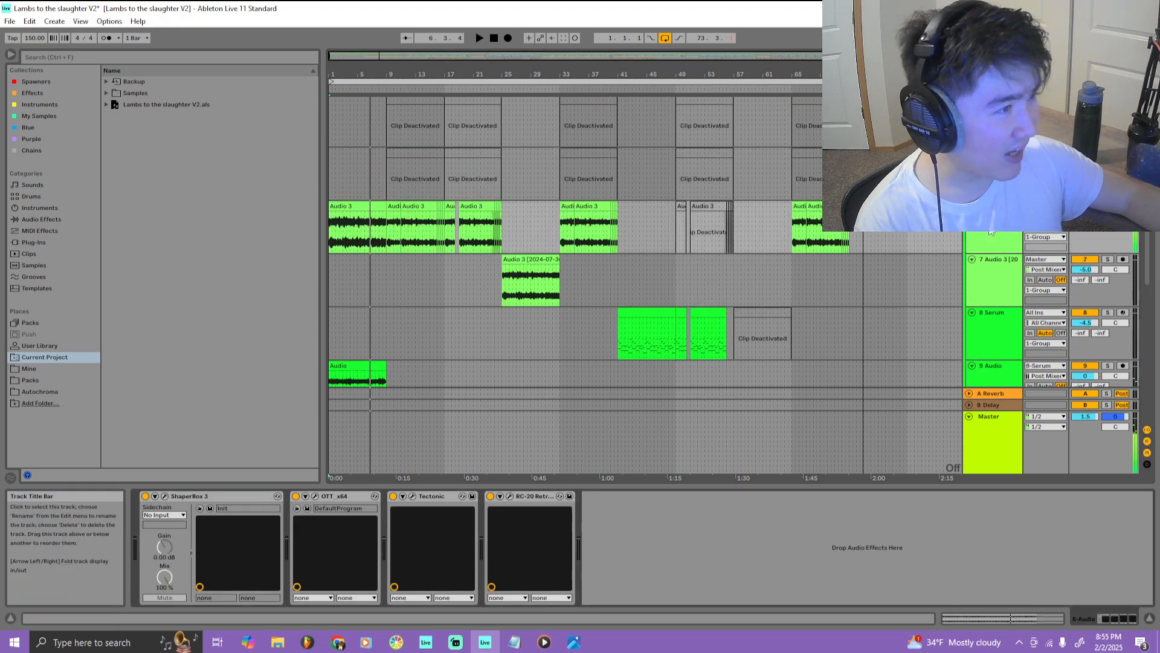
key("space")
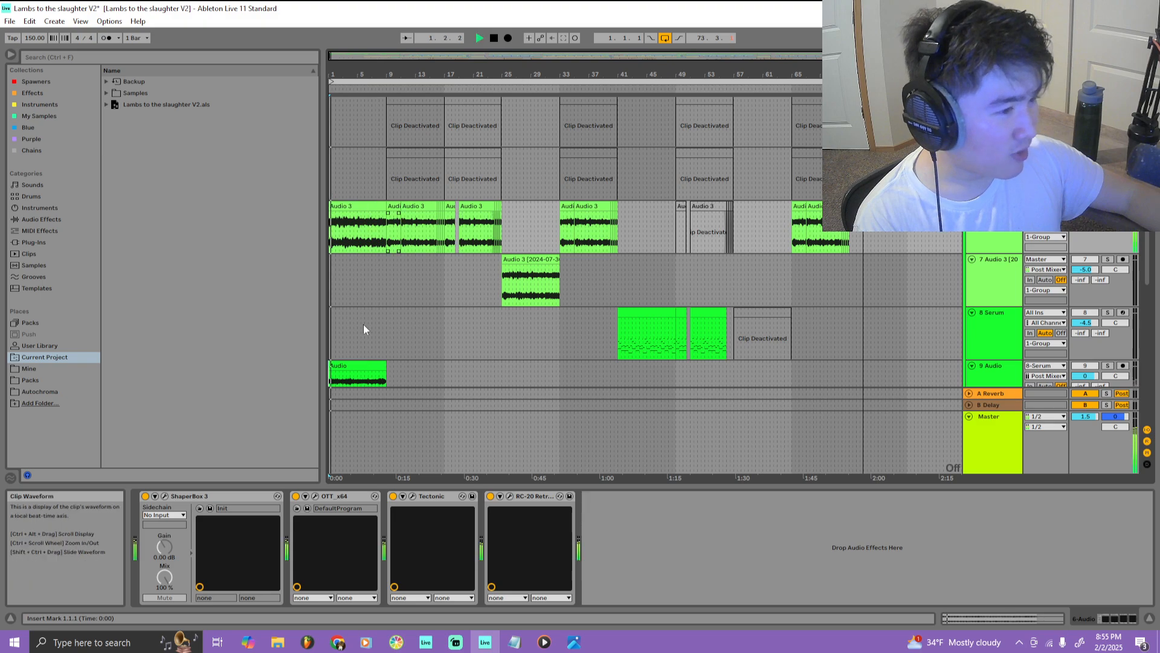
left_click(295, 496)
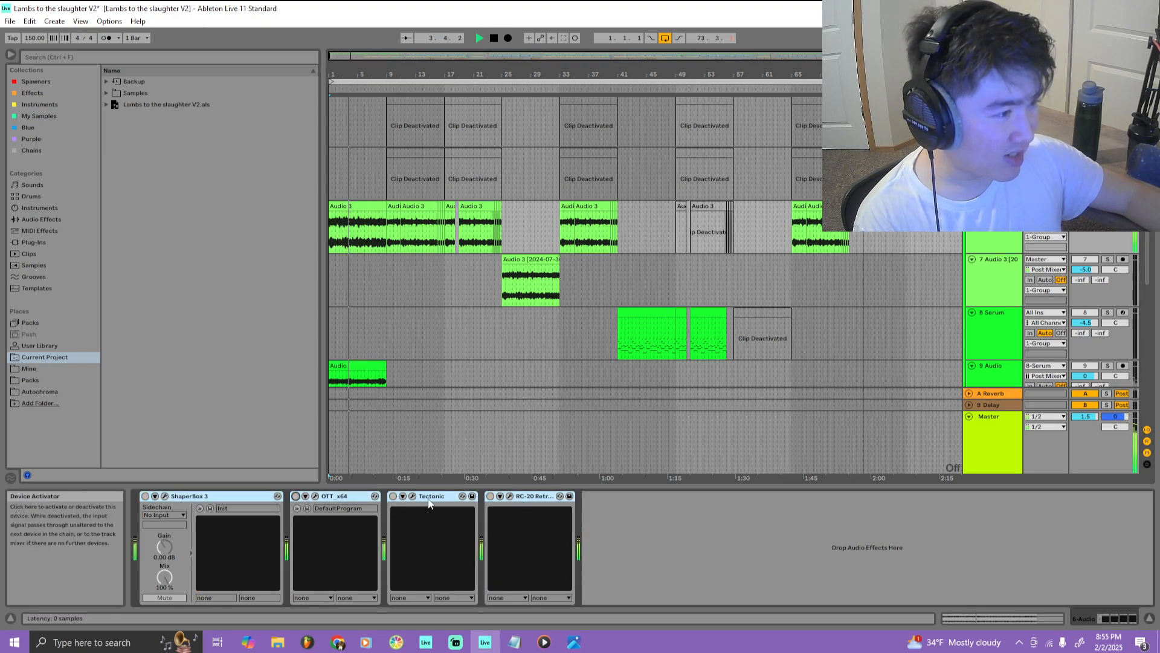
key("0")
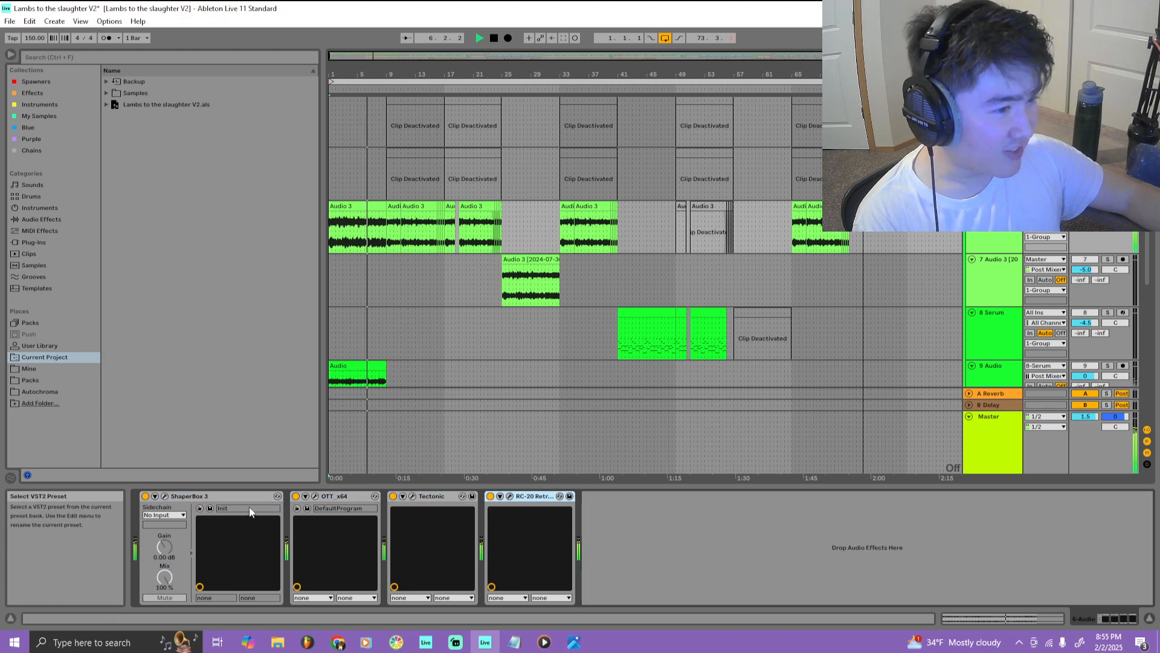
left_click(296, 496)
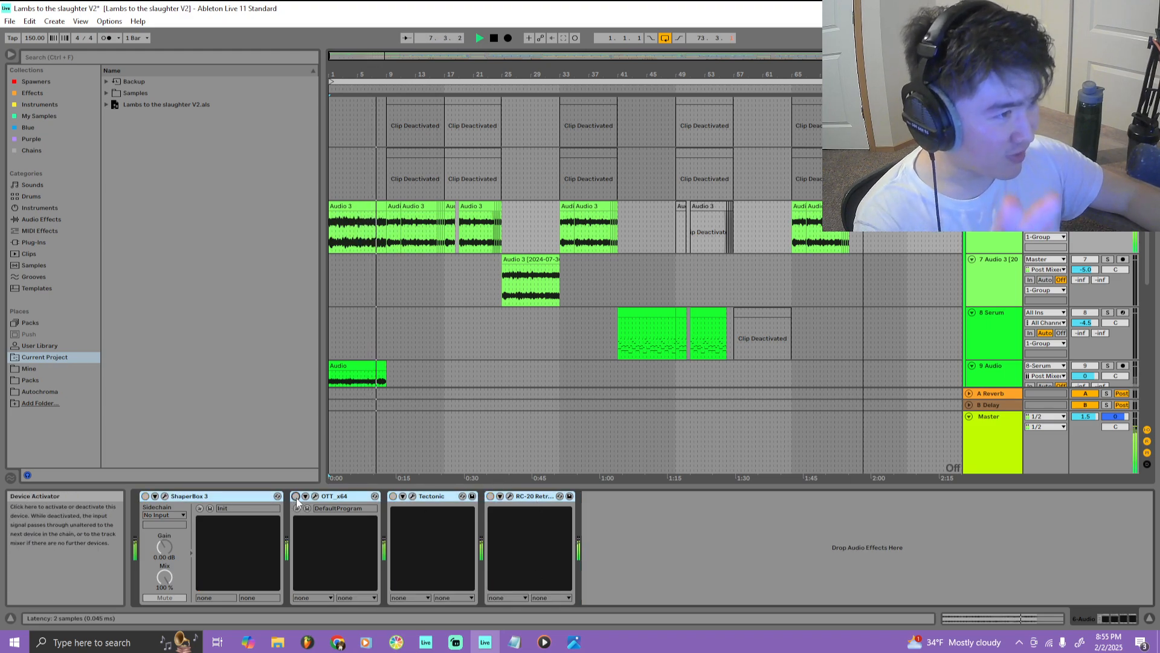
left_click(296, 497)
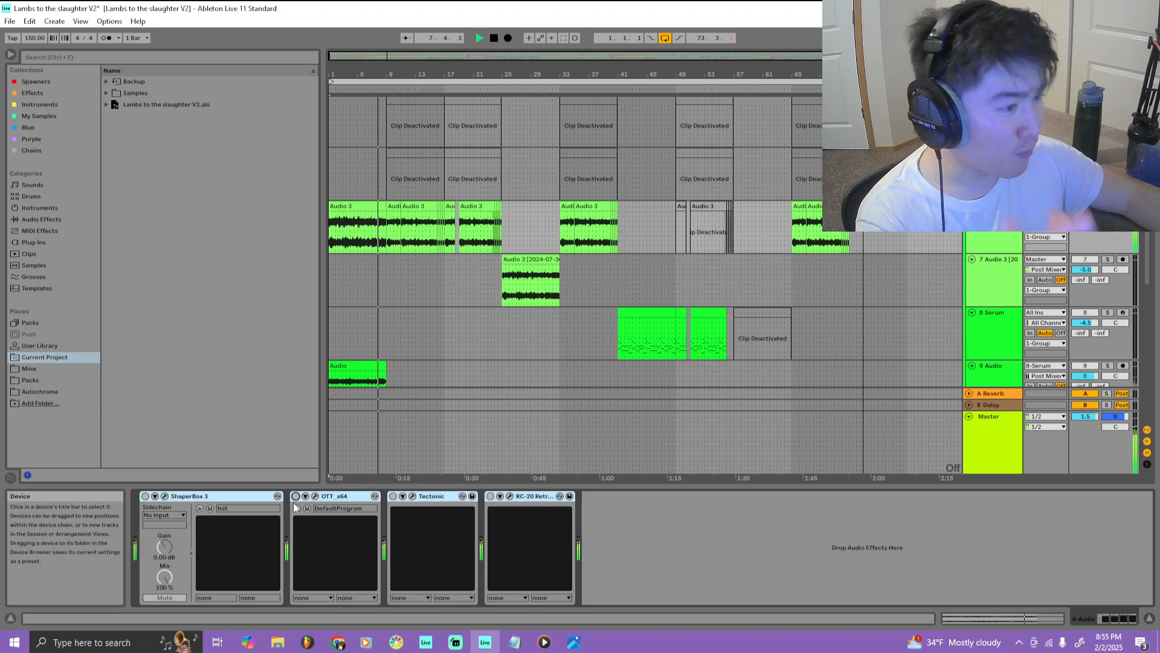
Inspect the ShaperBox 3 filter curve on track 6 Audio, deactivate that effect and stop playback
left_click(164, 496)
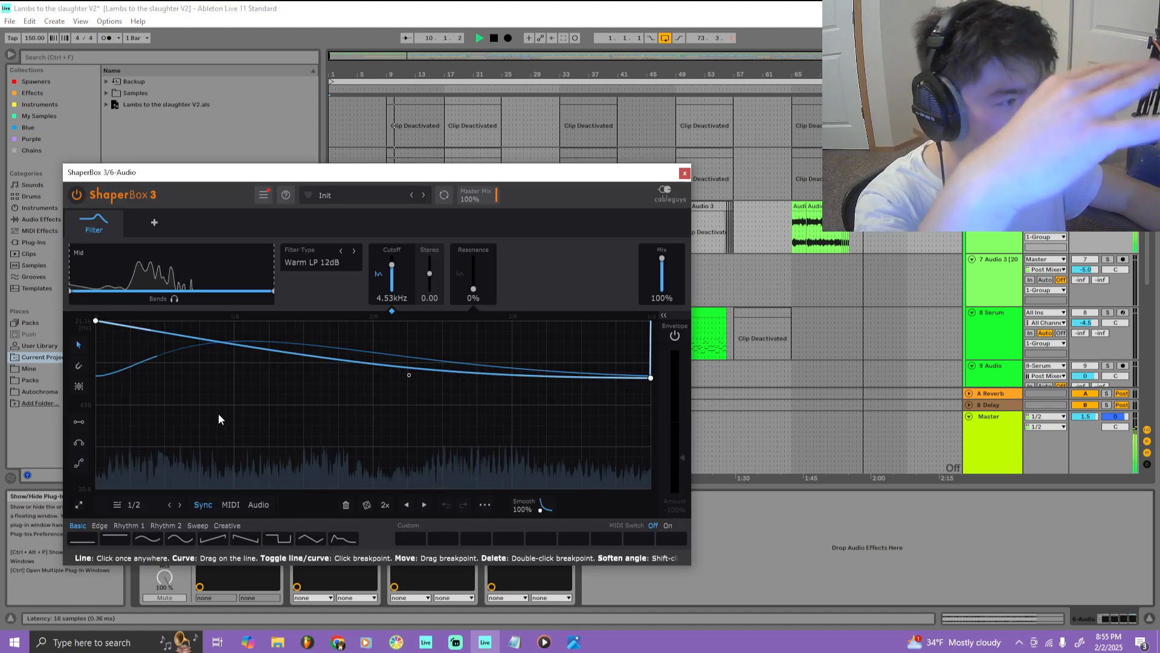
left_click(685, 175)
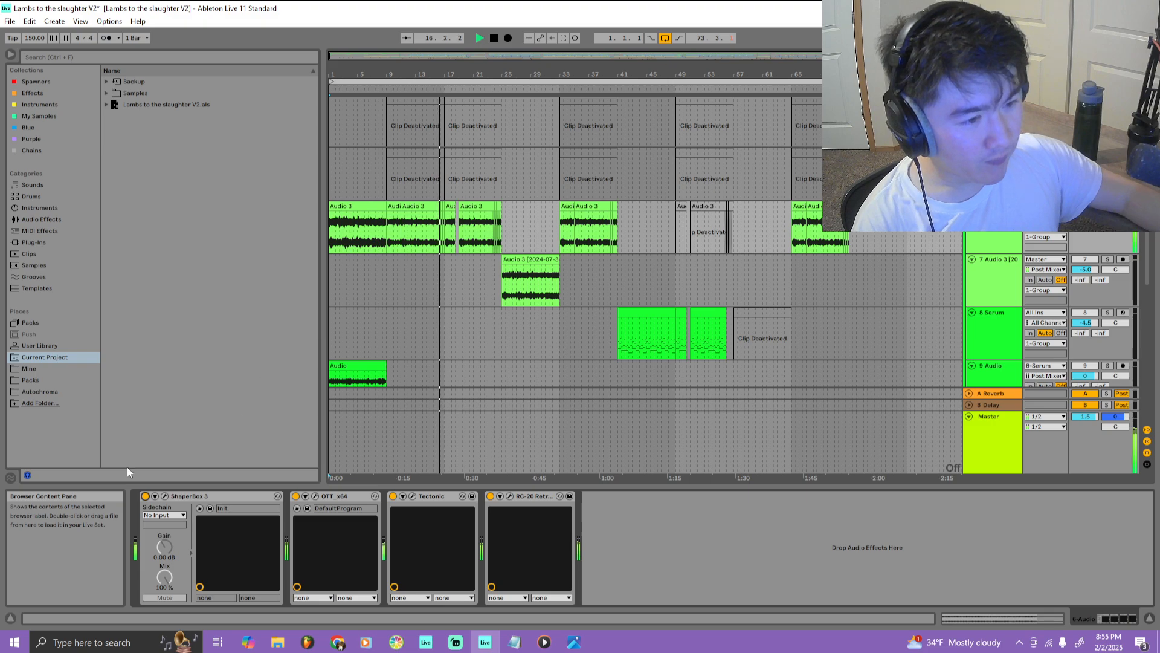
left_click(145, 496)
key("space")
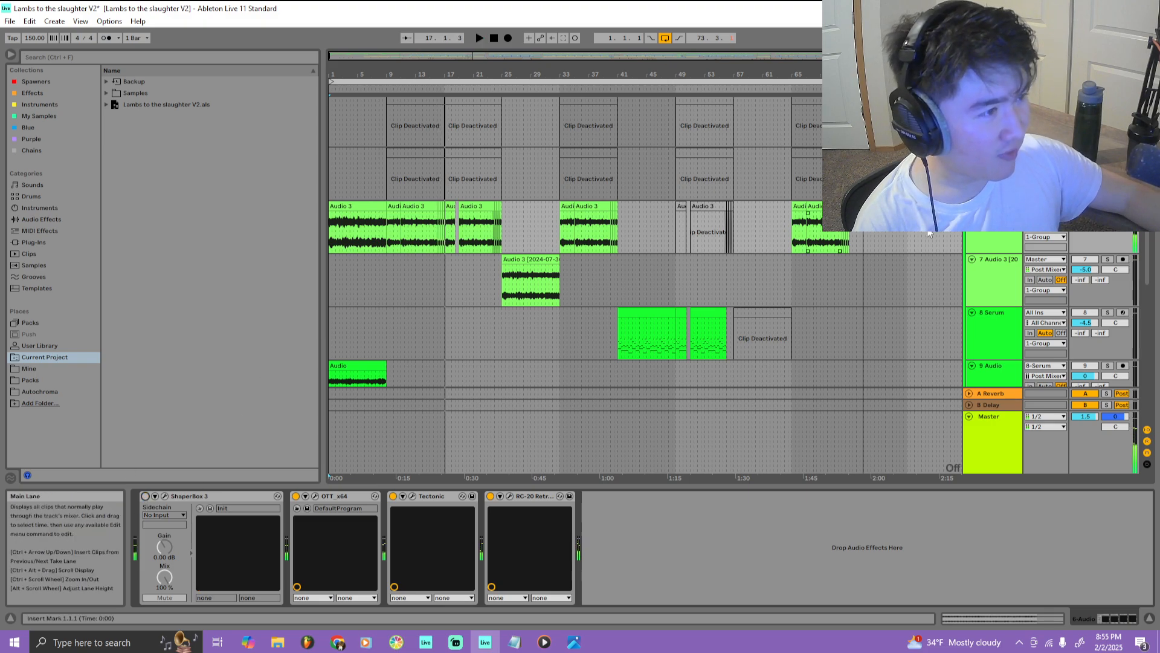
Activate the deactivated MIDI clips on tracks 2 to 5 between bars 9 and 25
scroll(465, 335, "up", 5)
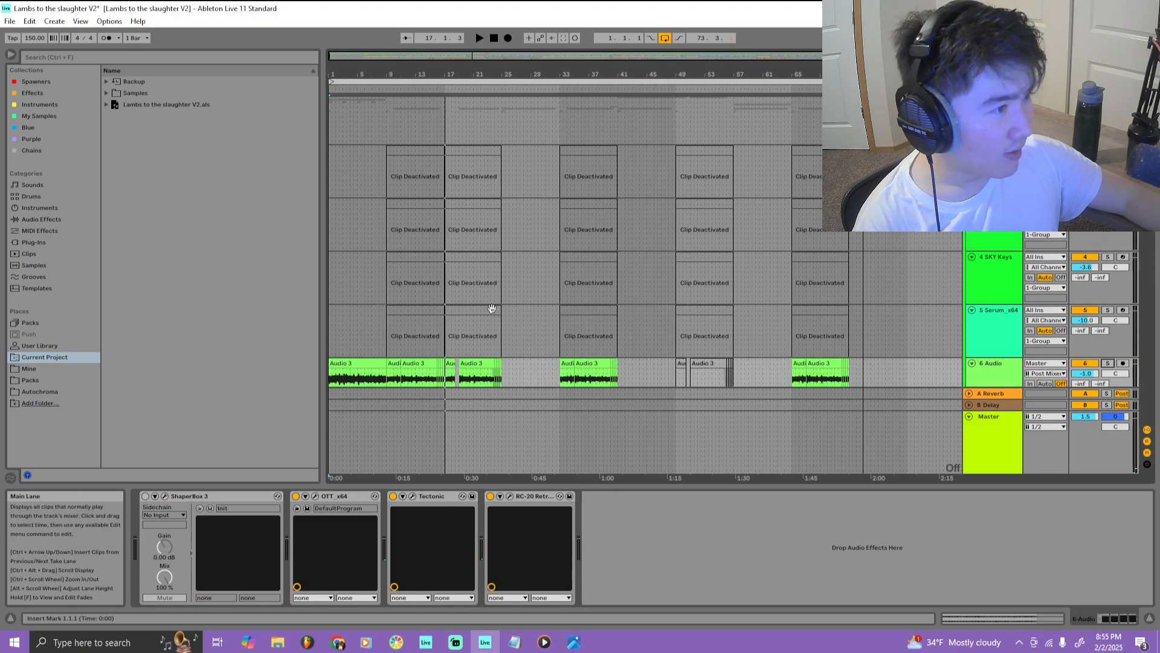
left_click_drag(492, 309, 71, 157)
key("0")
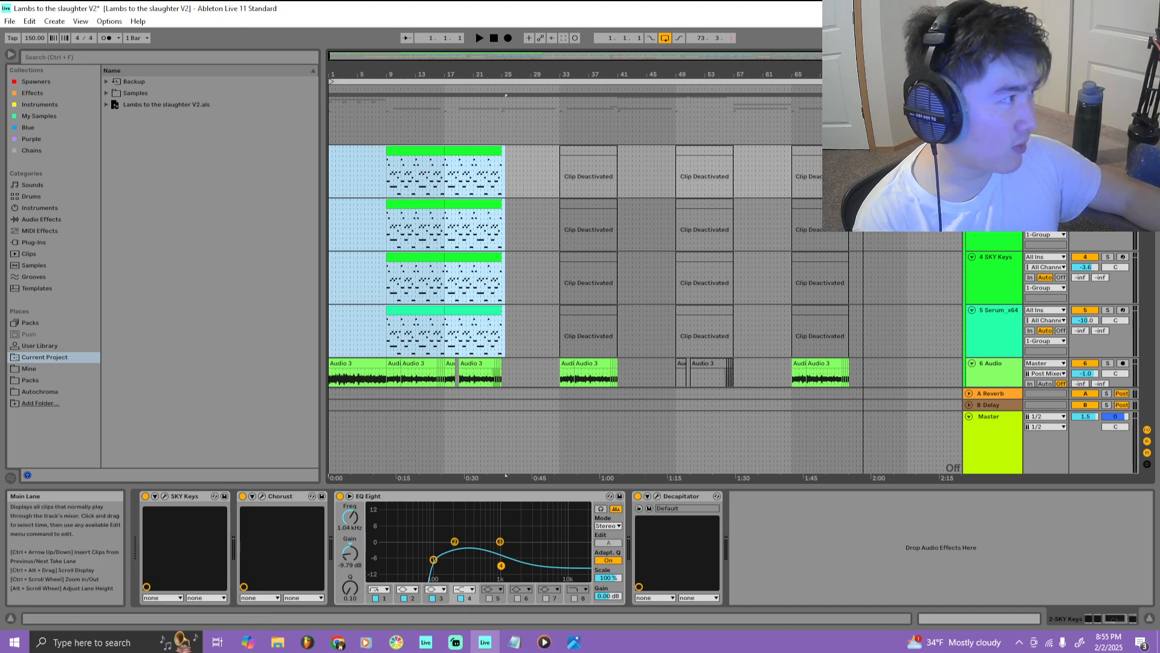
Solo tracks 2, 3, 4 SKY Keys and 5 Serum_x64 together
left_click(1108, 150)
left_click(1108, 204, "ctrl")
left_click(1108, 256)
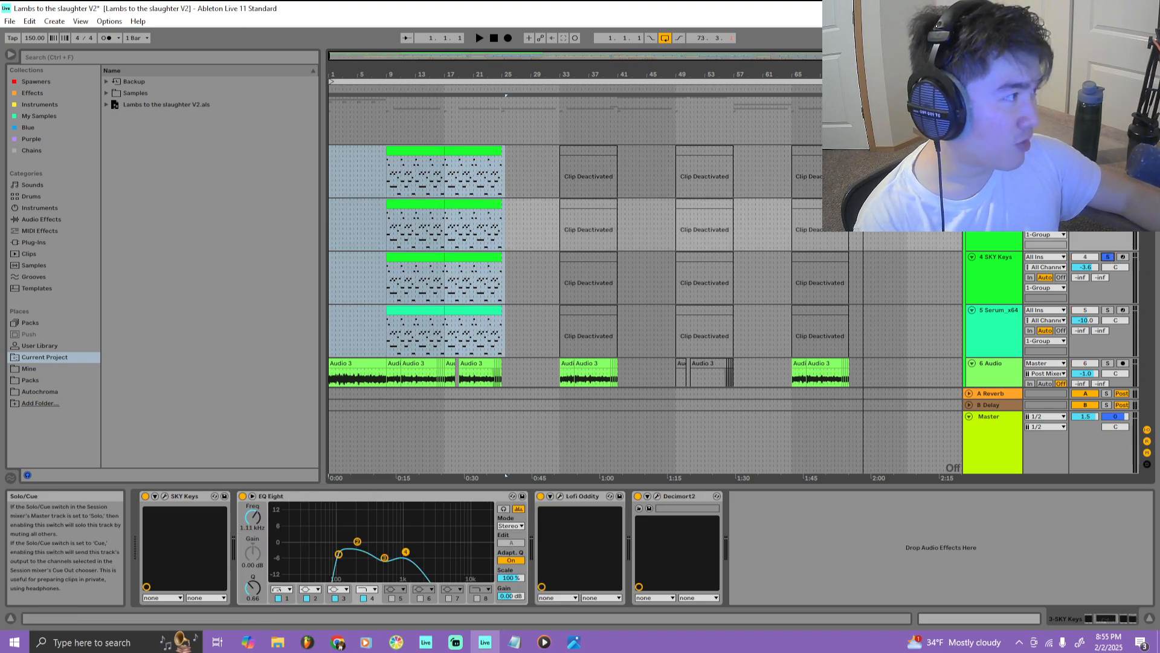
left_click(1106, 310, "ctrl")
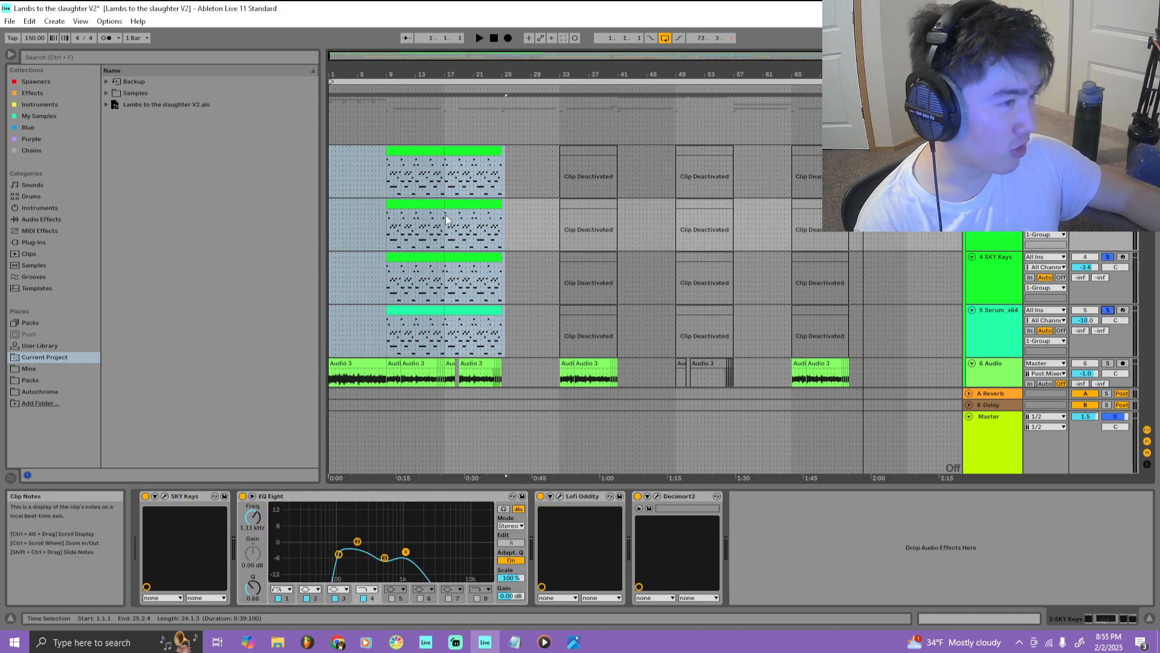
Play the soloed melody clips starting just before bar 9
left_click(381, 89)
scroll(391, 175, "up", 6)
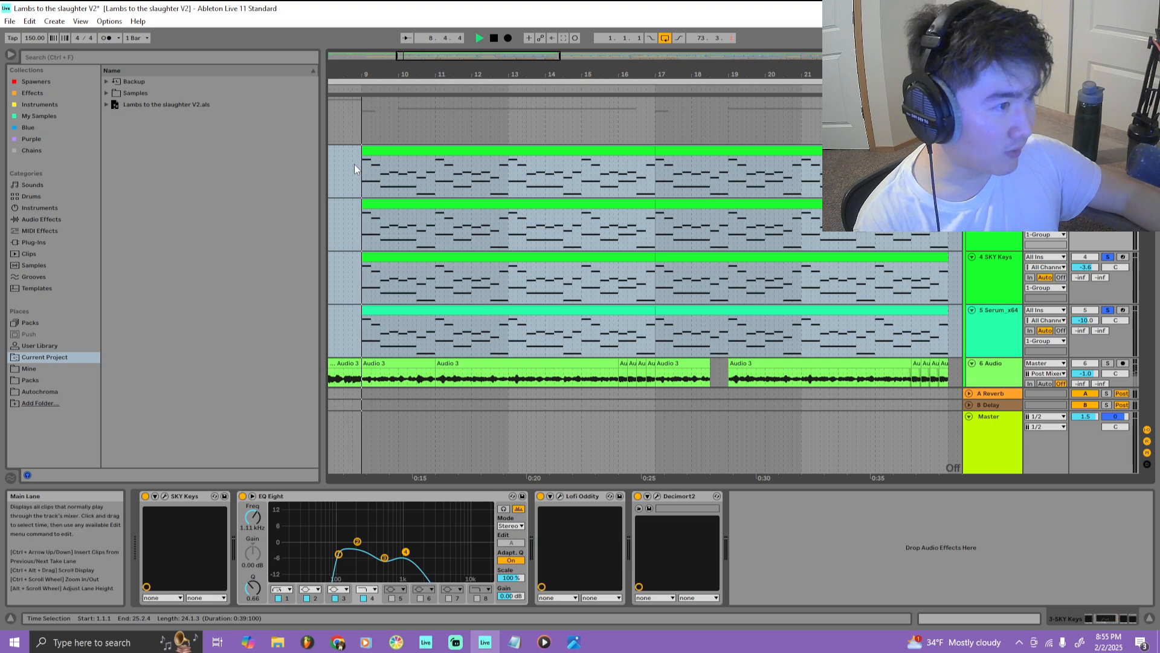
scroll(423, 178, "down", 4)
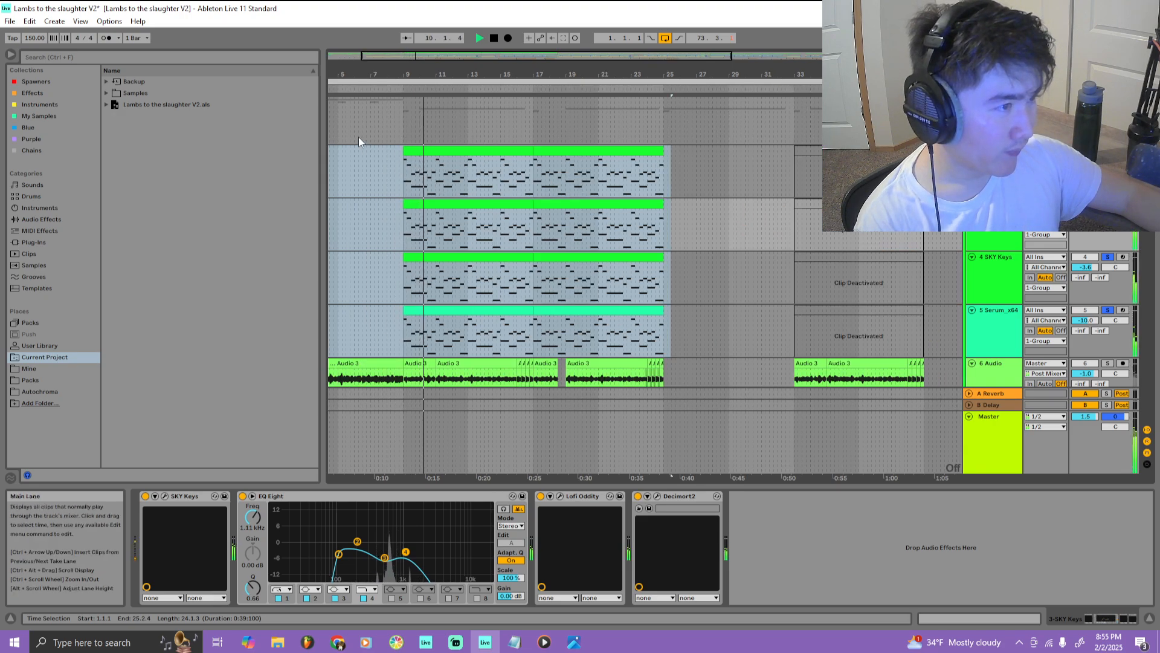
scroll(366, 148, "up", 4)
Solo only track 2 SKY Keys, show its device chain, and open the SKY Keys plug-in window on track 3
left_click(1107, 150)
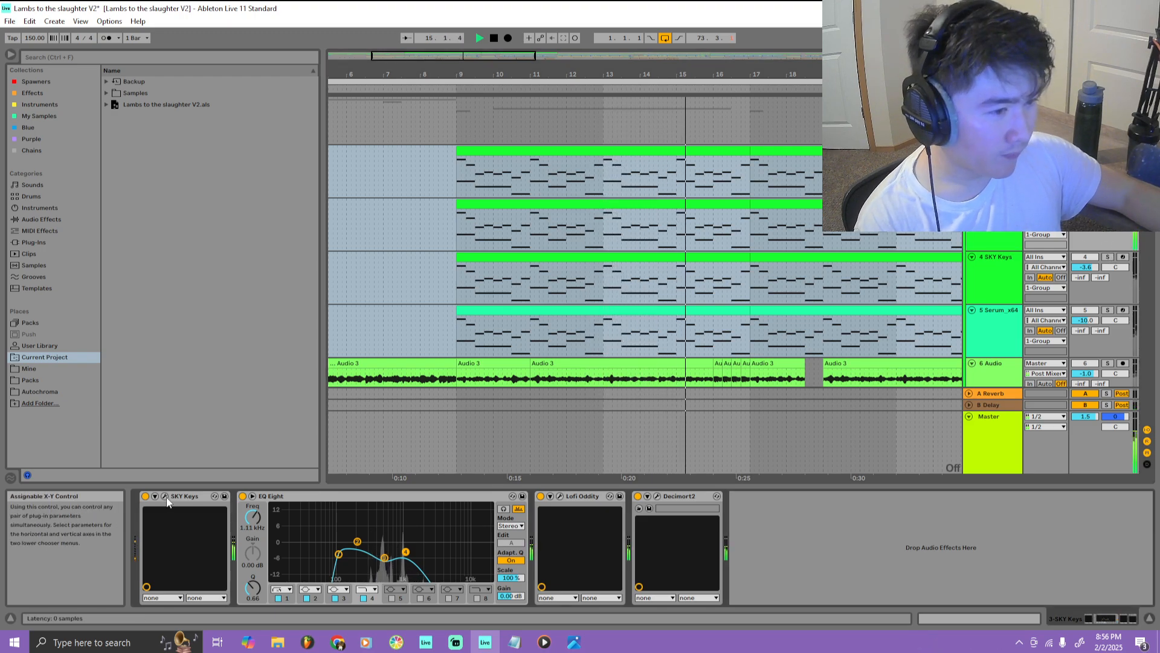
left_click(996, 154)
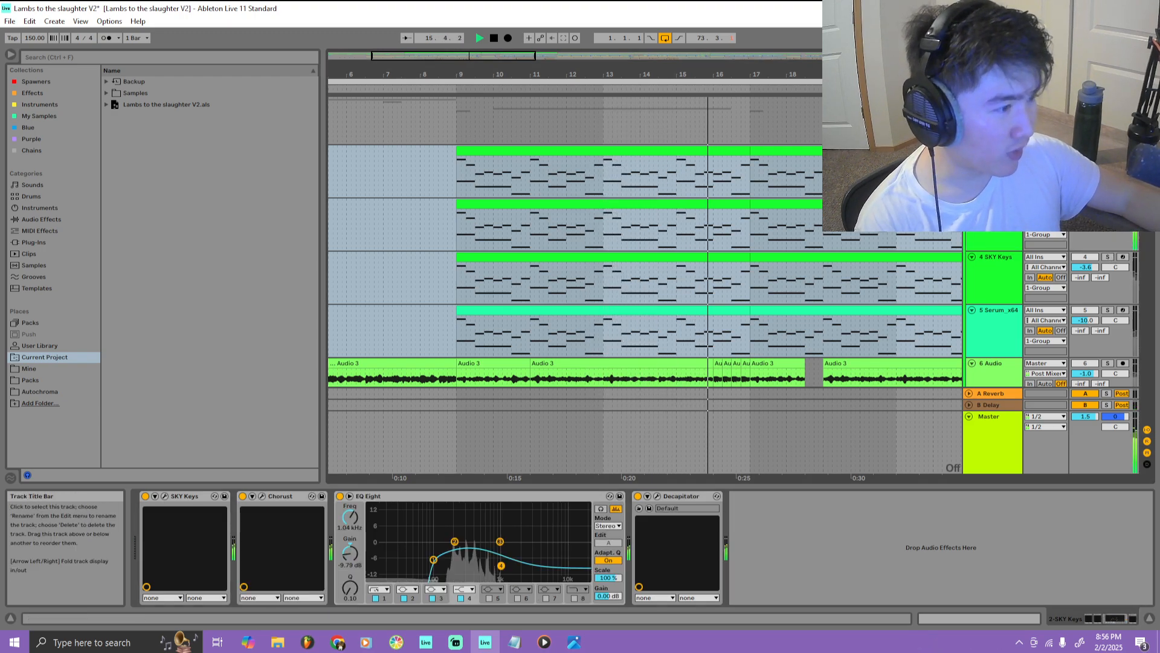
left_click(996, 244)
left_click(215, 497)
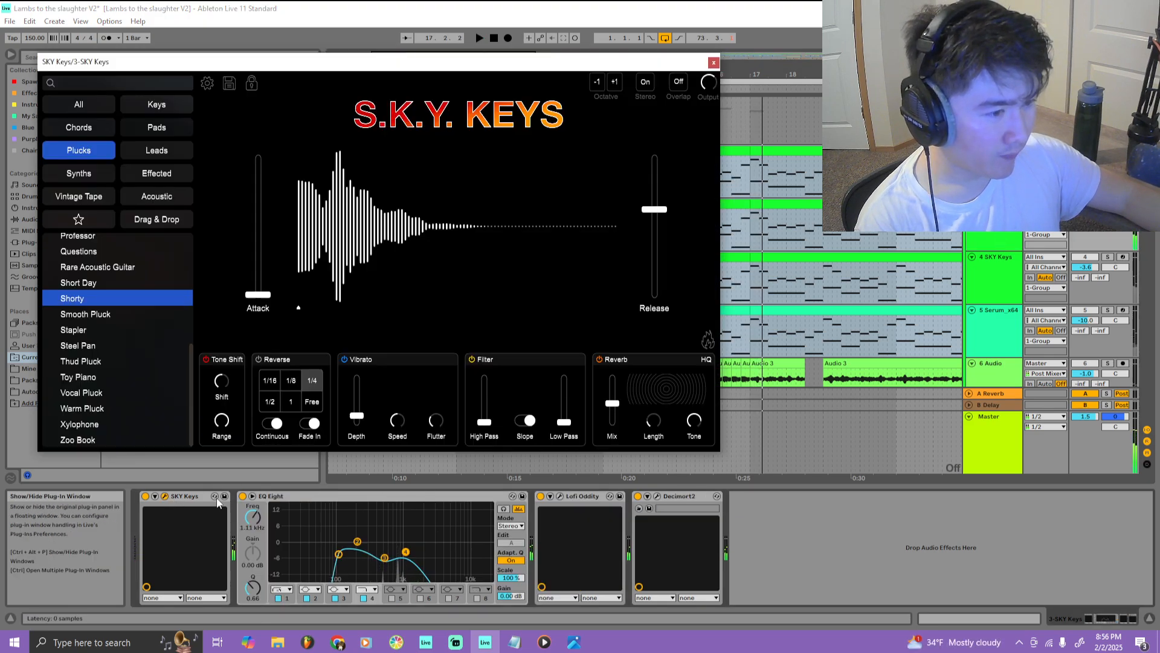
View the SKY Keys plug-in window of track 2 and close it again
left_click(996, 153)
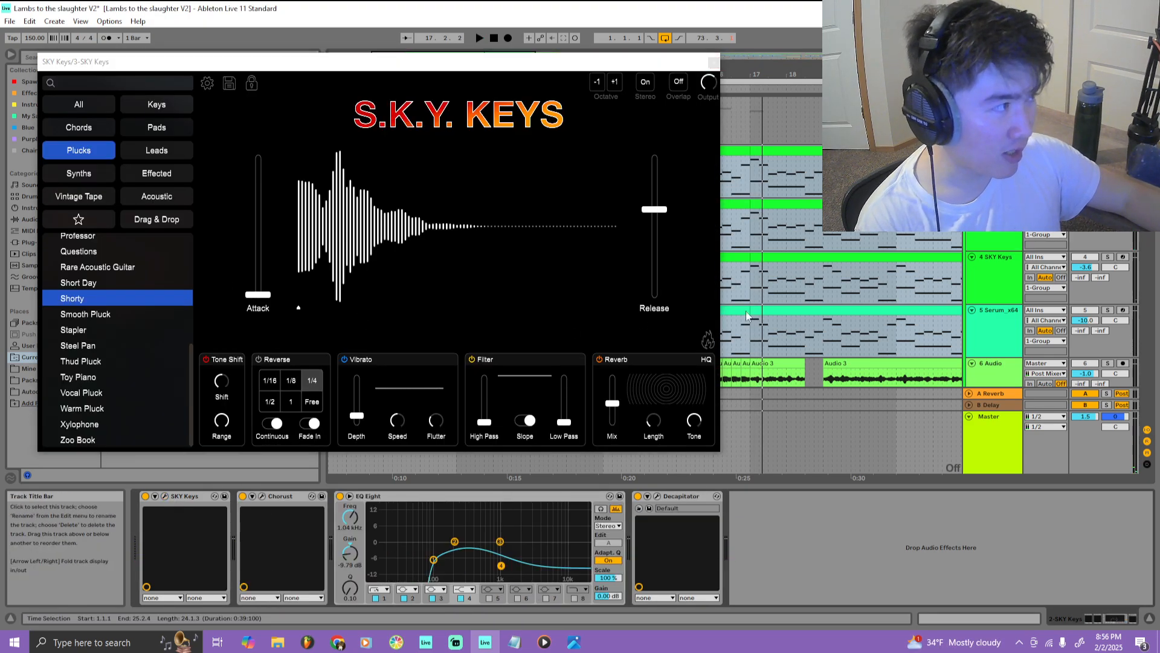
left_click(166, 497)
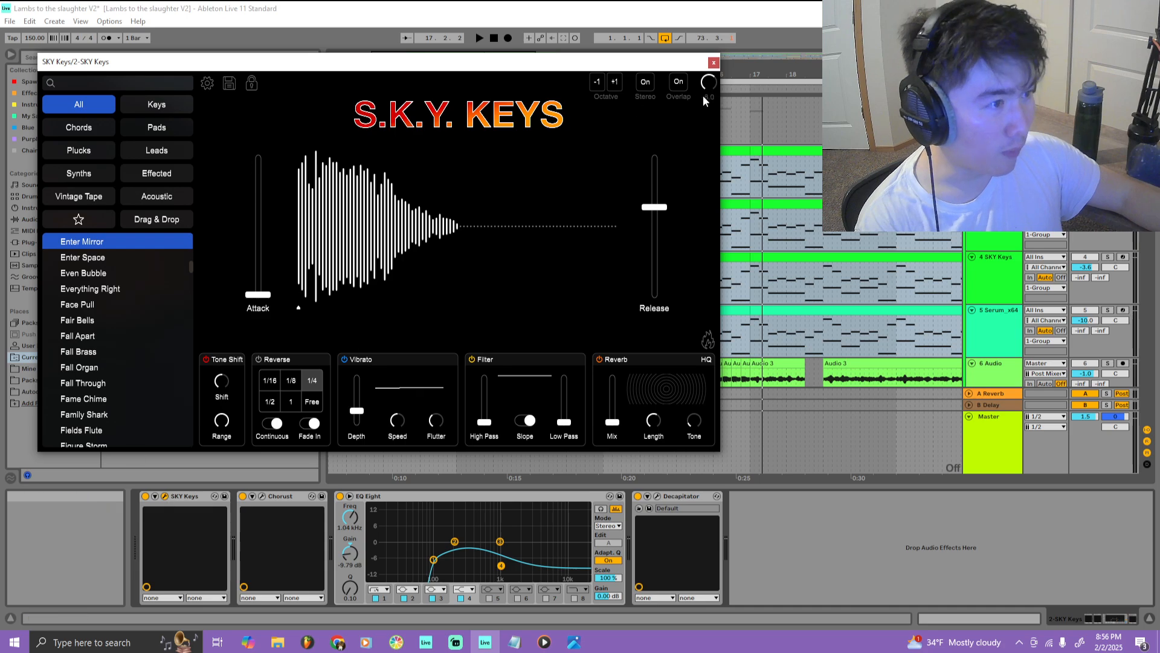
left_click(713, 62)
Play the melody from bar 9, adding tracks 4 SKY Keys and 5 Serum_x64 to the solo
key("space")
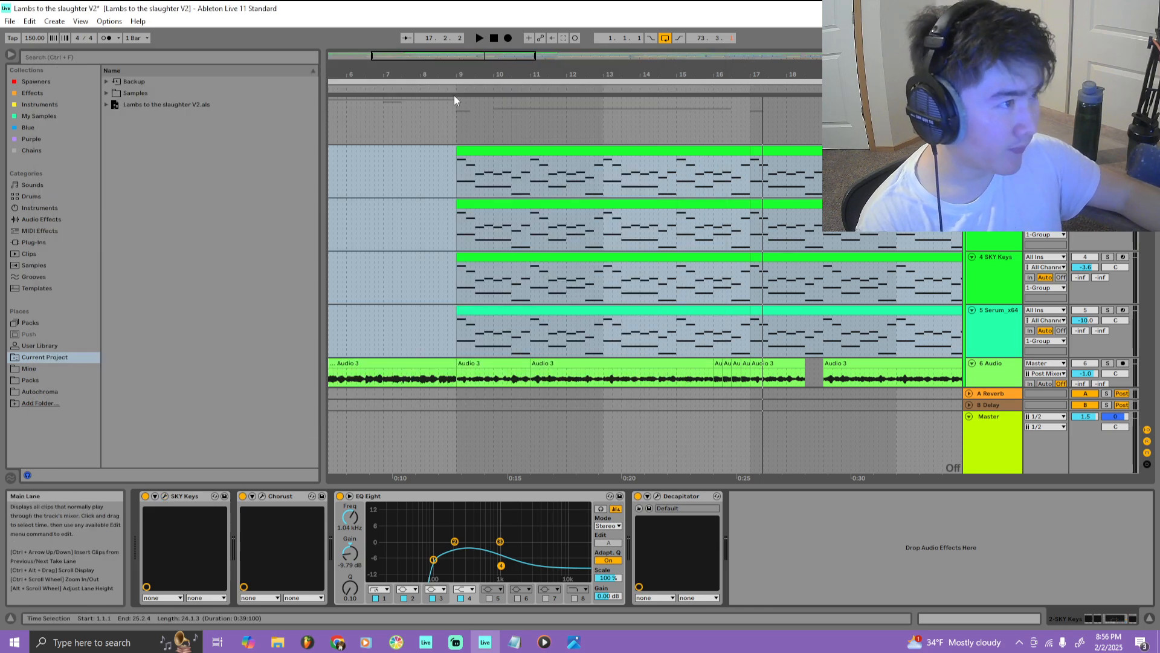
left_click(1108, 257)
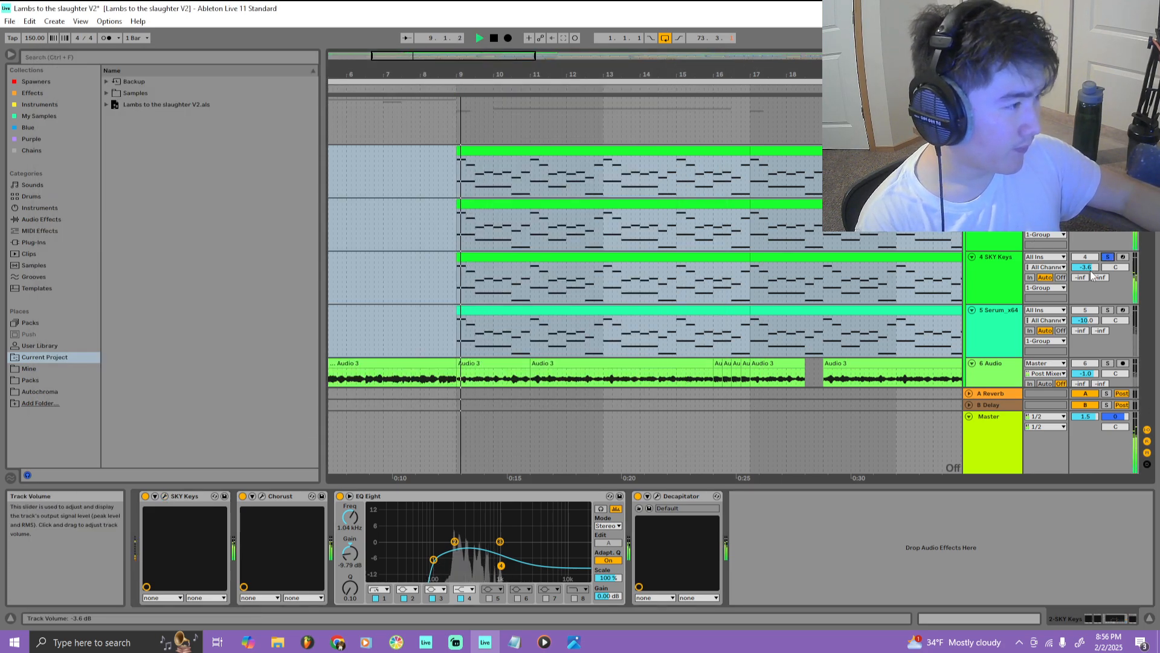
left_click(1108, 310)
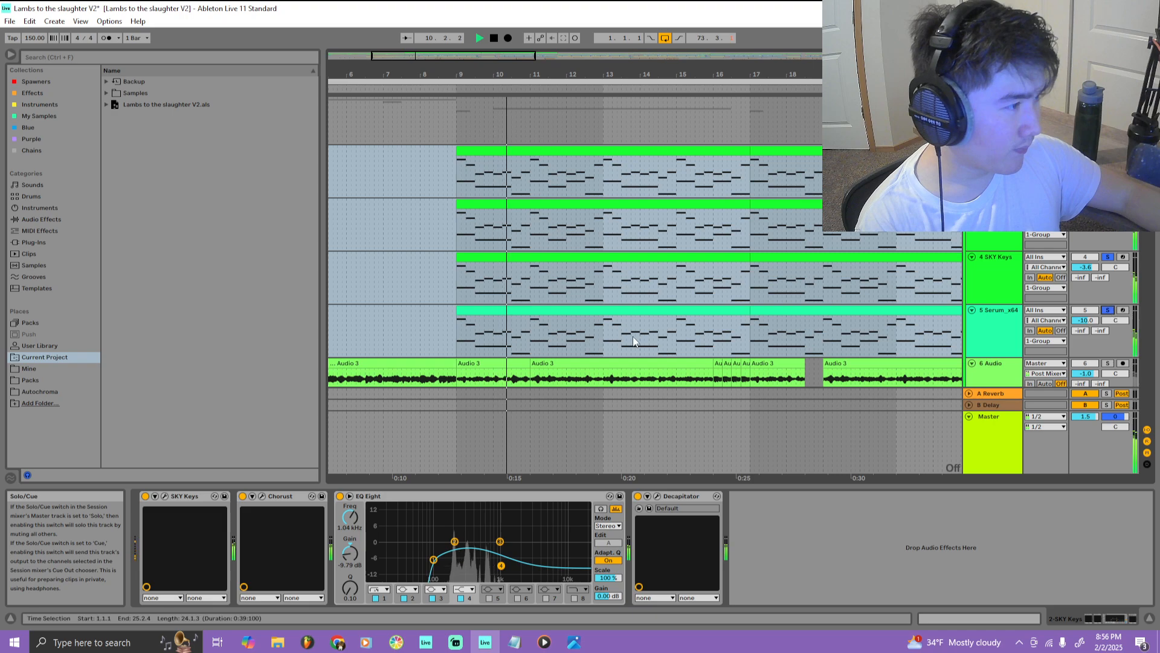
scroll(847, 353, "down", 3)
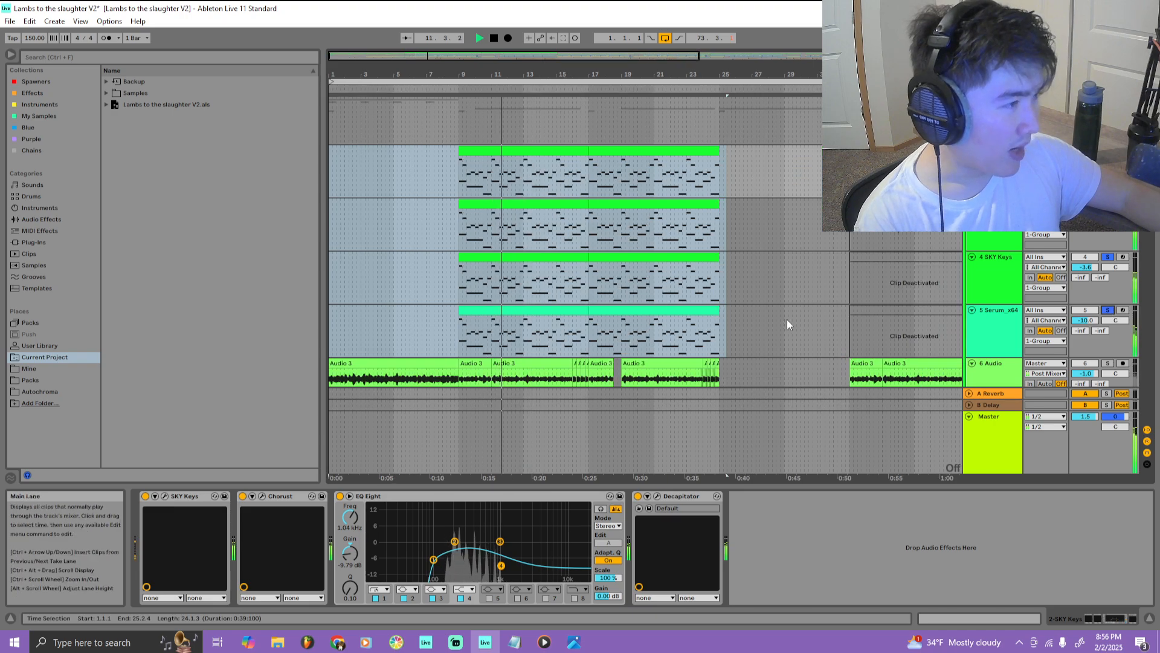
scroll(717, 313, "up", 1)
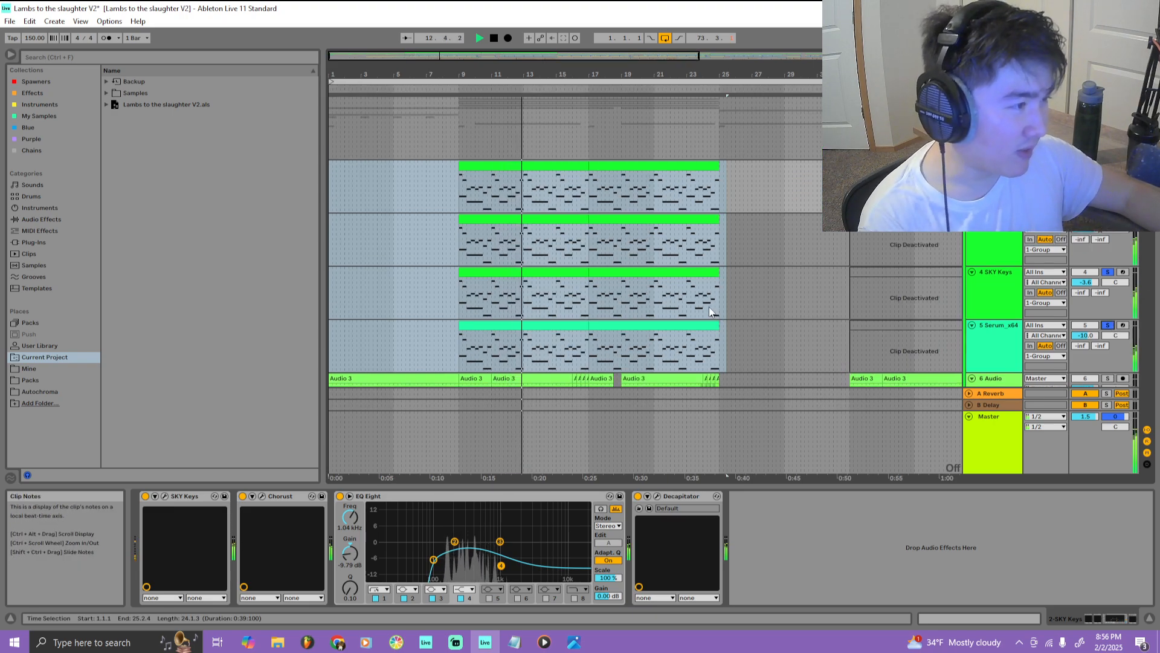
scroll(694, 301, "down", 1)
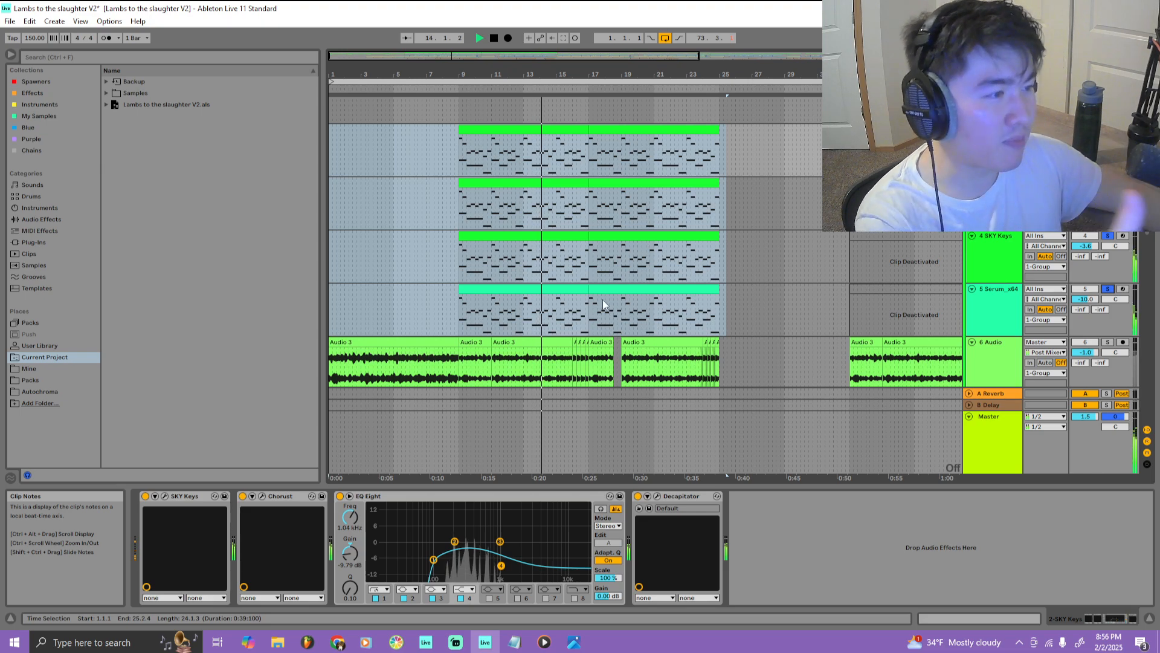
scroll(567, 261, "down", 2)
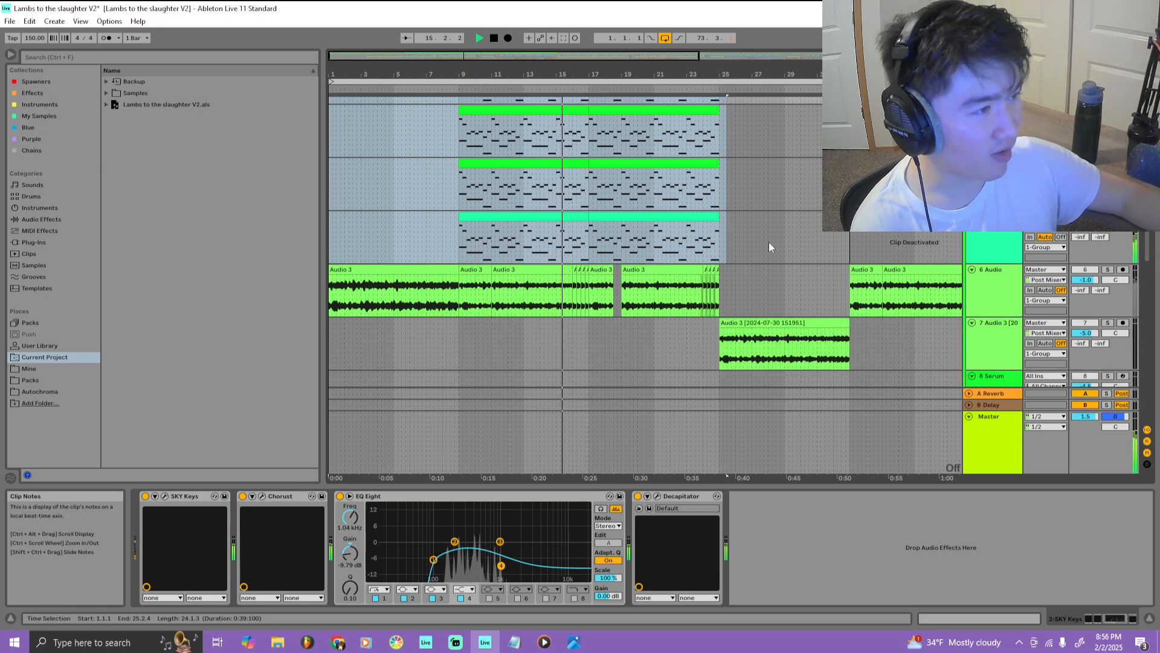
Stop playback and deactivate the MIDI clips on tracks 2 to 5 between bars 9 and 25
scroll(945, 292, "up", 2)
key("space")
left_click_drag(777, 302, 330, 193)
left_click_drag(777, 278, 143, 155)
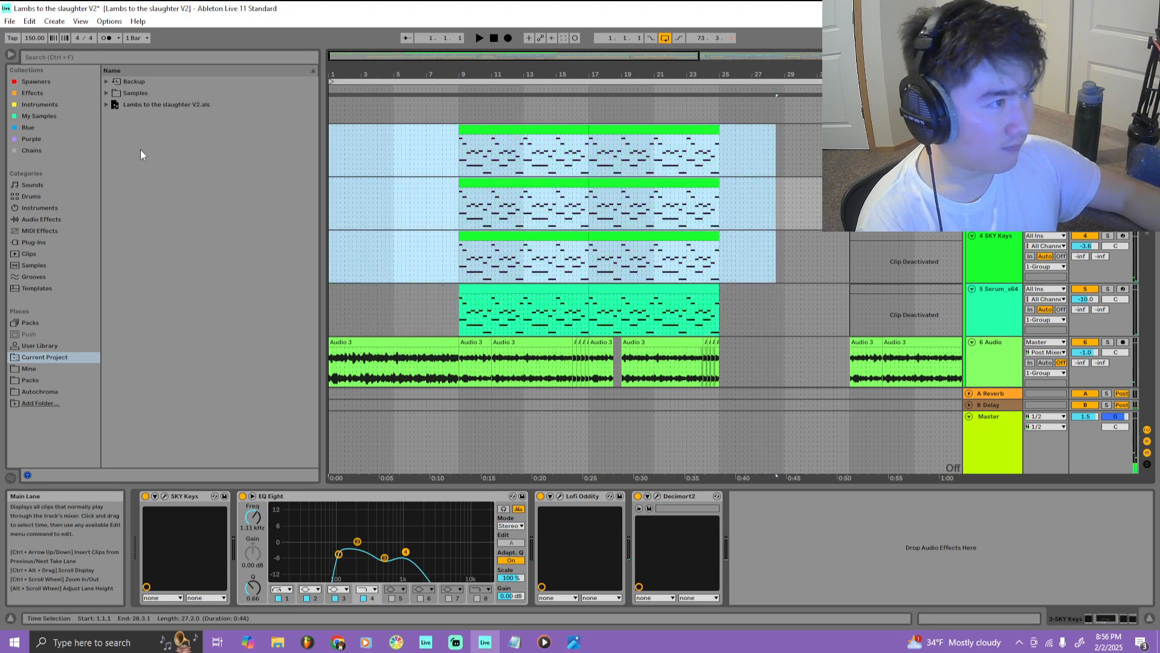
left_click_drag(758, 311, 314, 156)
key("0")
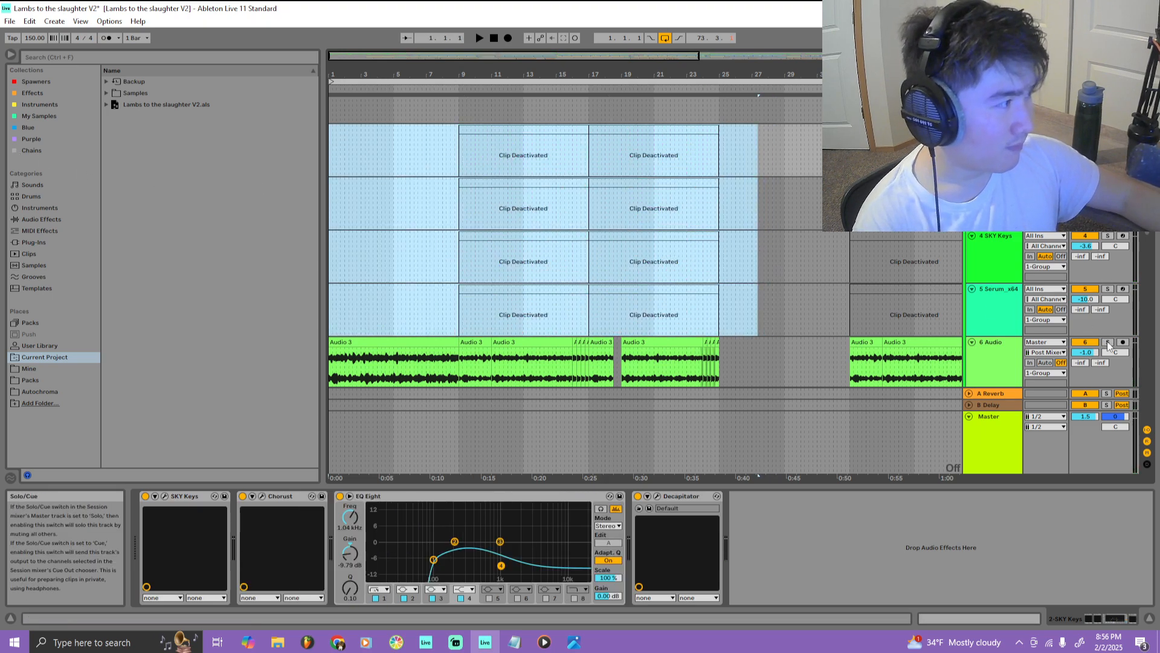
Play the arrangement from the start and show the device chains of tracks 6 Audio and 8 Serum
key("space")
scroll(825, 267, "down", 5)
scroll(585, 260, "down", 3)
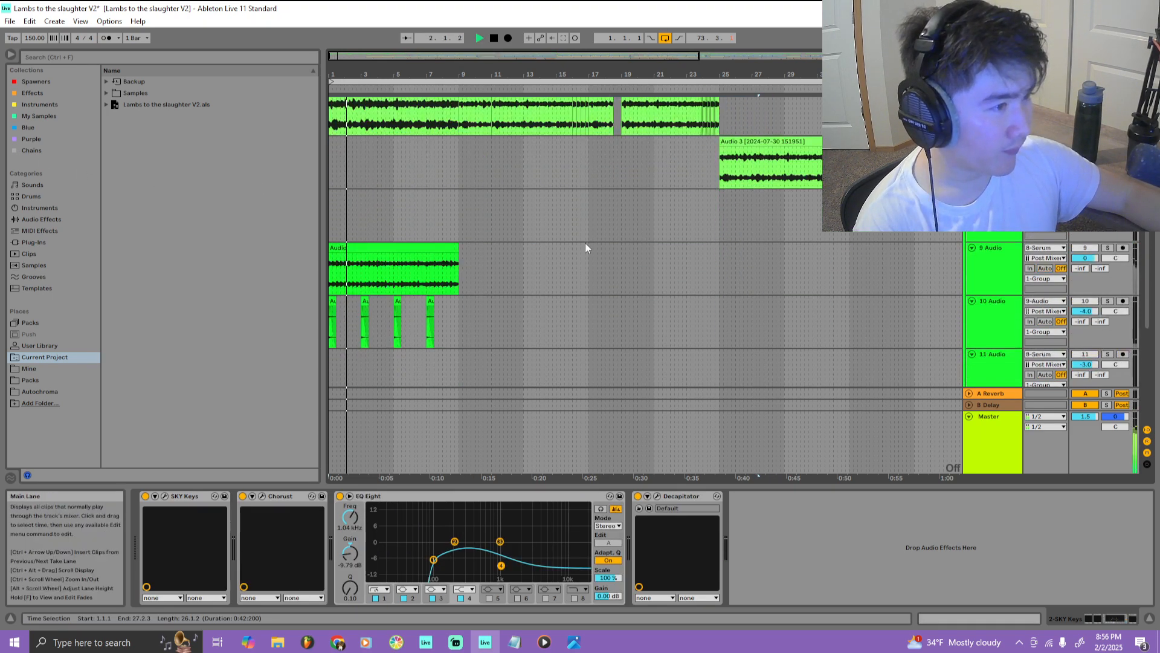
scroll(665, 290, "up", 3)
left_click(798, 321)
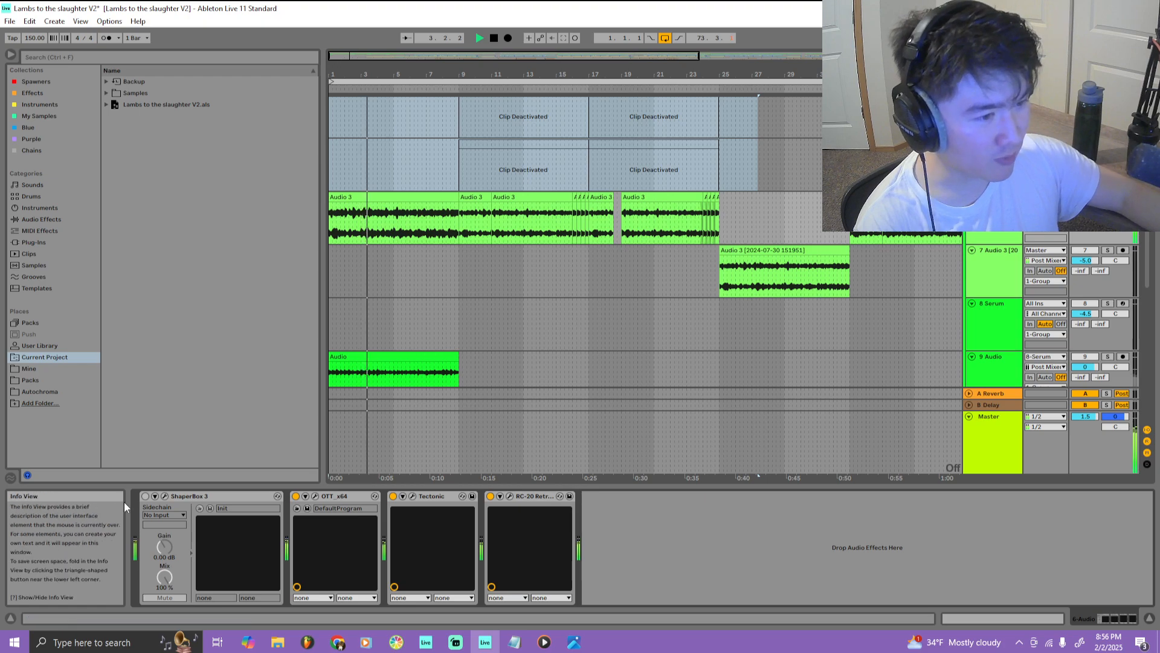
scroll(439, 305, "down", 3)
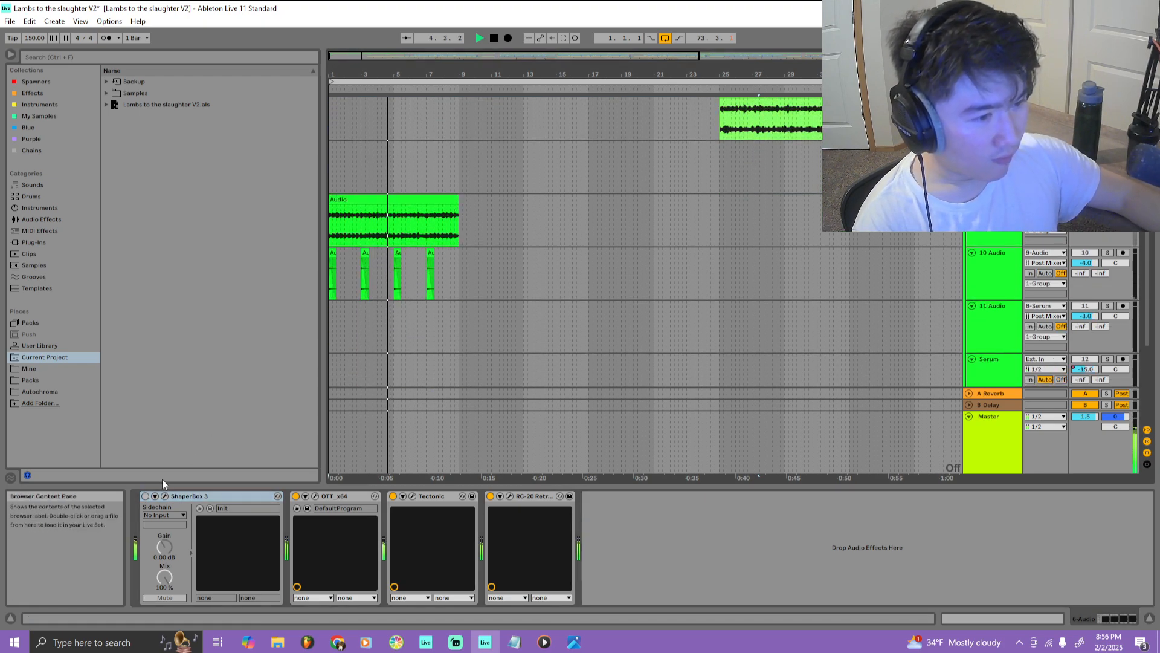
scroll(362, 282, "up", 2)
left_click(369, 269)
key("space")
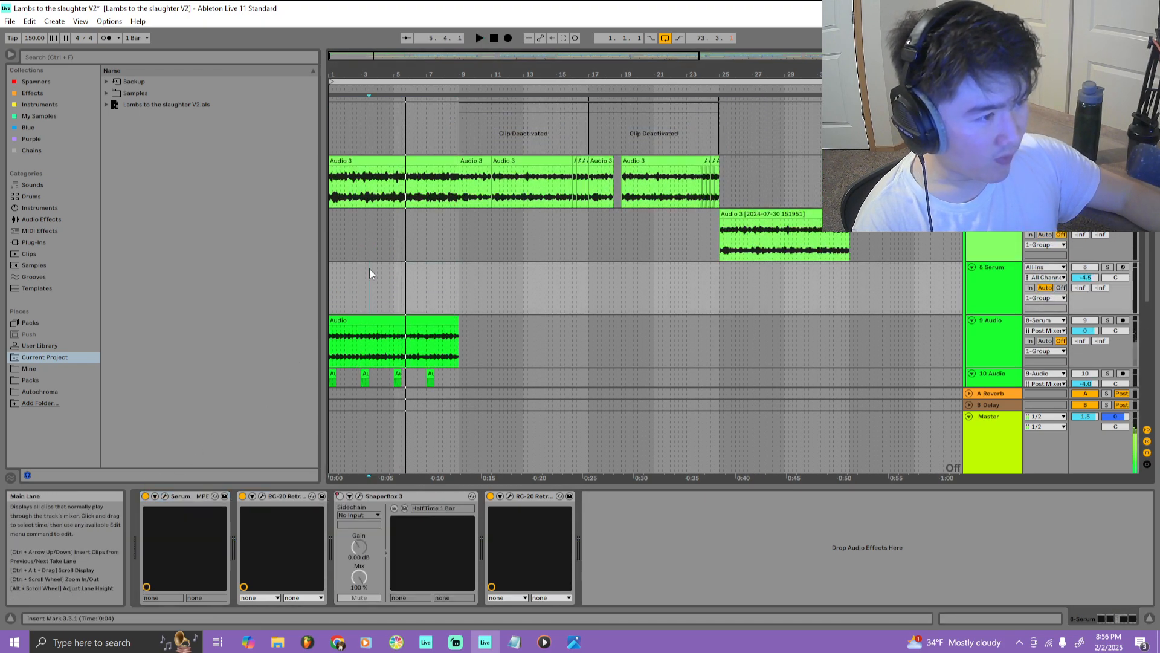
Solo track 9 Audio and listen to its clip from bar 3 up to about bar 9
scroll(629, 287, "down", 2)
left_click(1108, 248)
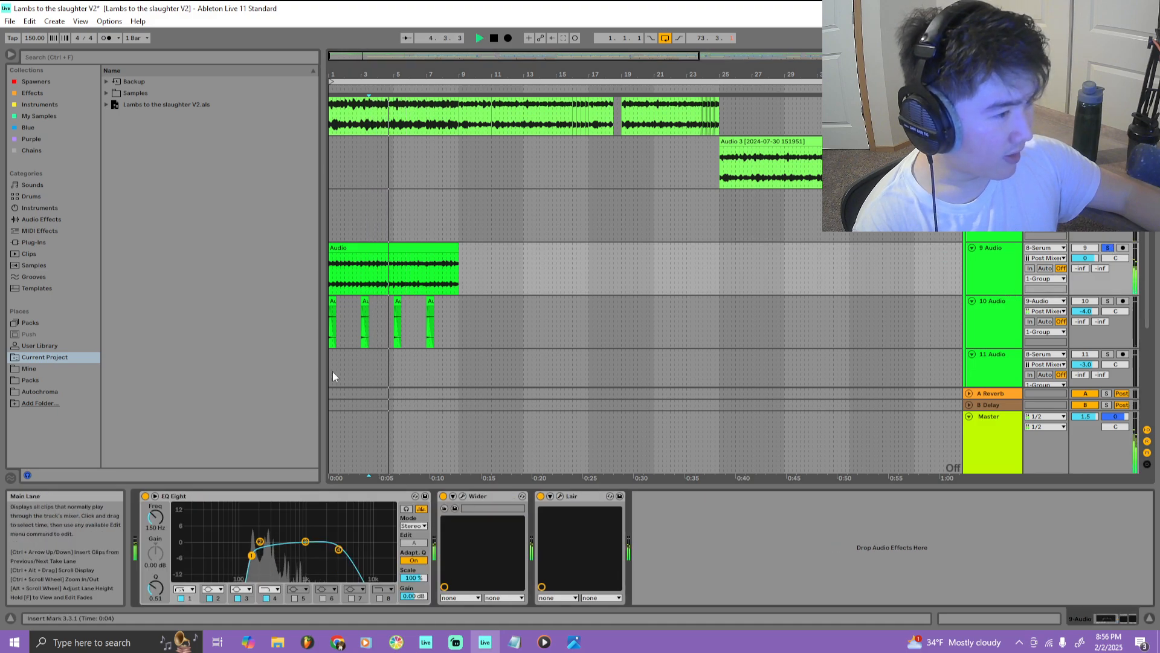
scroll(369, 368, "up", 5)
scroll(376, 394, "down", 4)
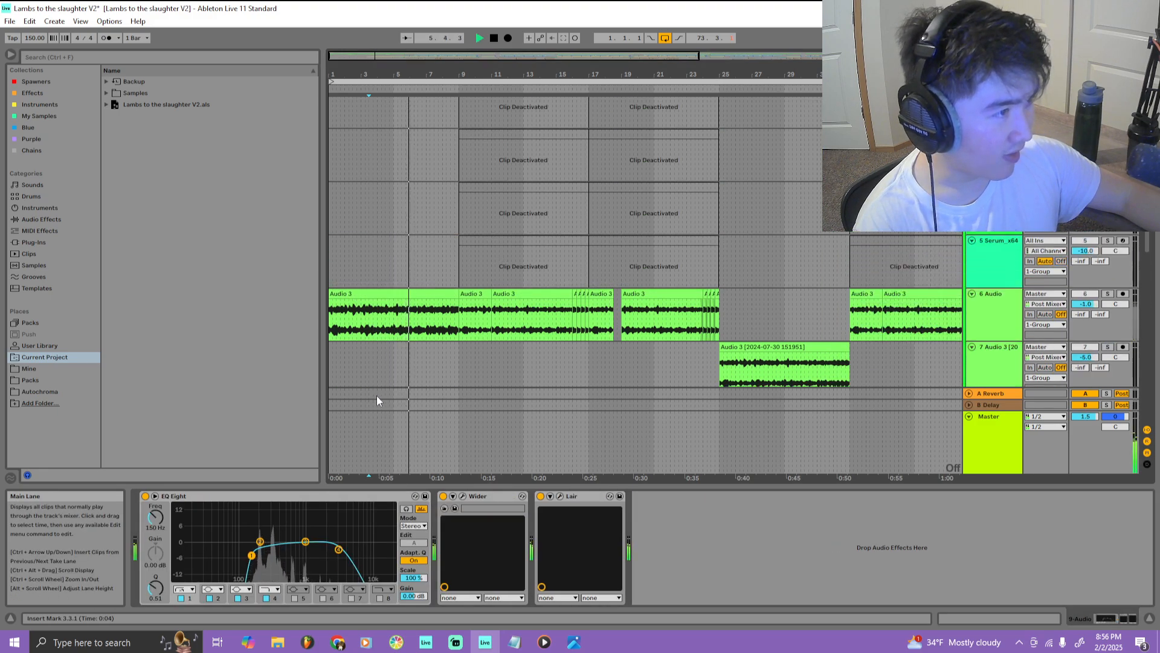
scroll(372, 353, "down", 10)
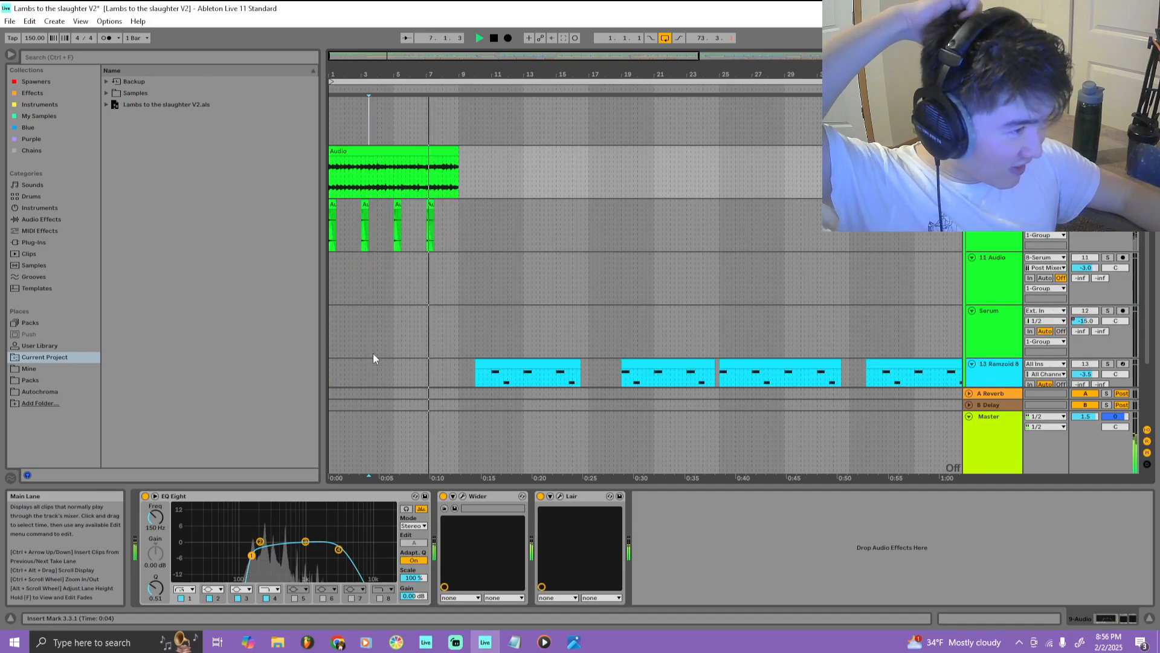
scroll(373, 353, "up", 5)
scroll(375, 349, "up", 7)
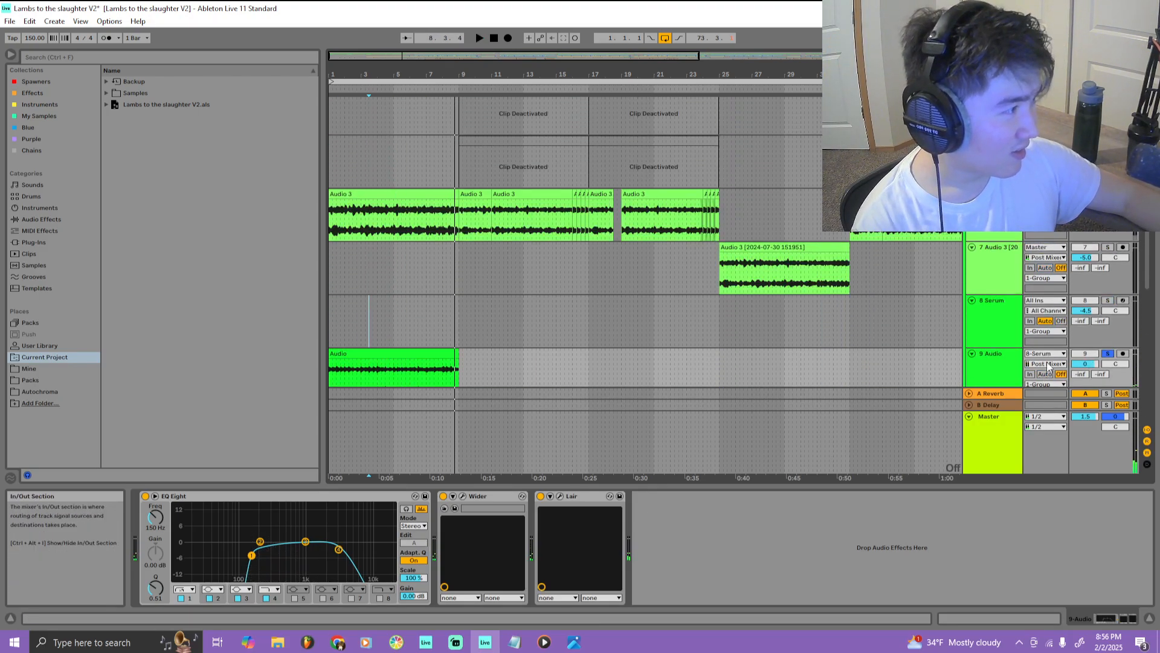
Examine the input routing of track 9 Audio and highlight the deactivated clips on tracks 4 and 5 from bar 9 to 26
left_click(1046, 367)
left_click(1017, 363)
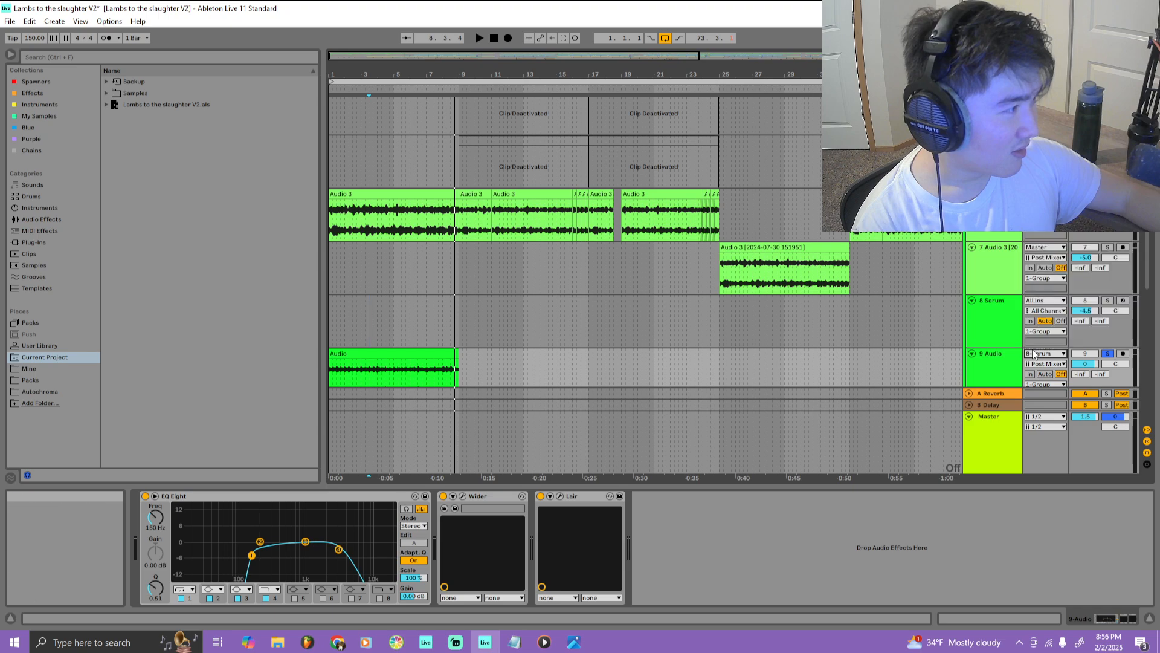
scroll(1015, 355, "down", 1)
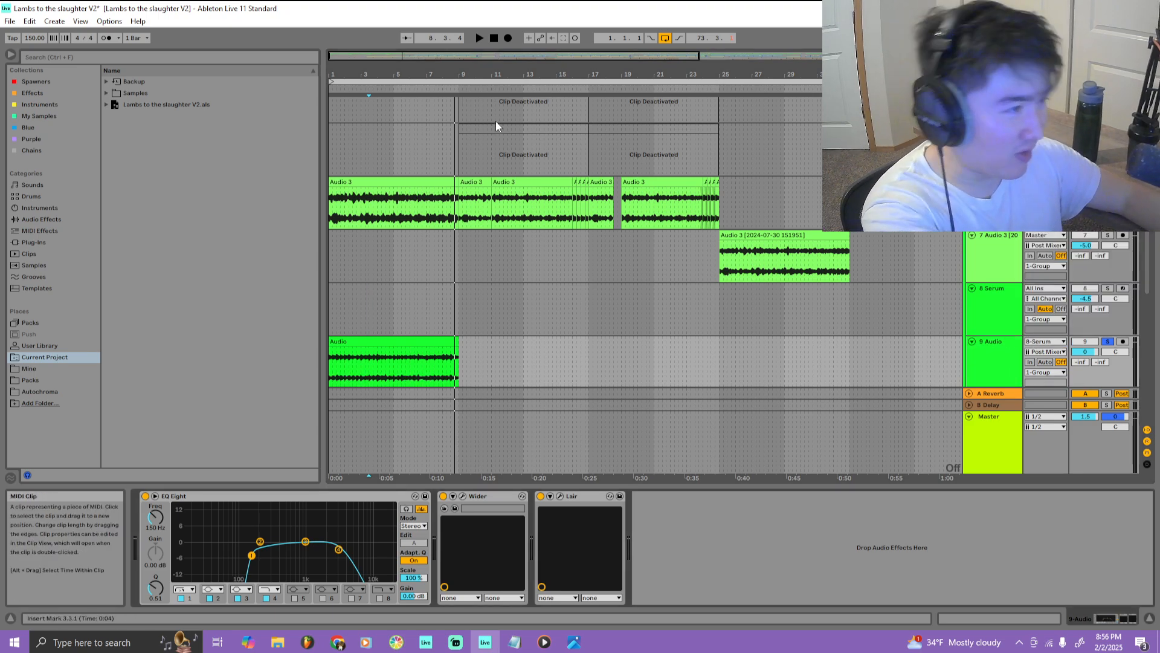
scroll(469, 260, "up", 4)
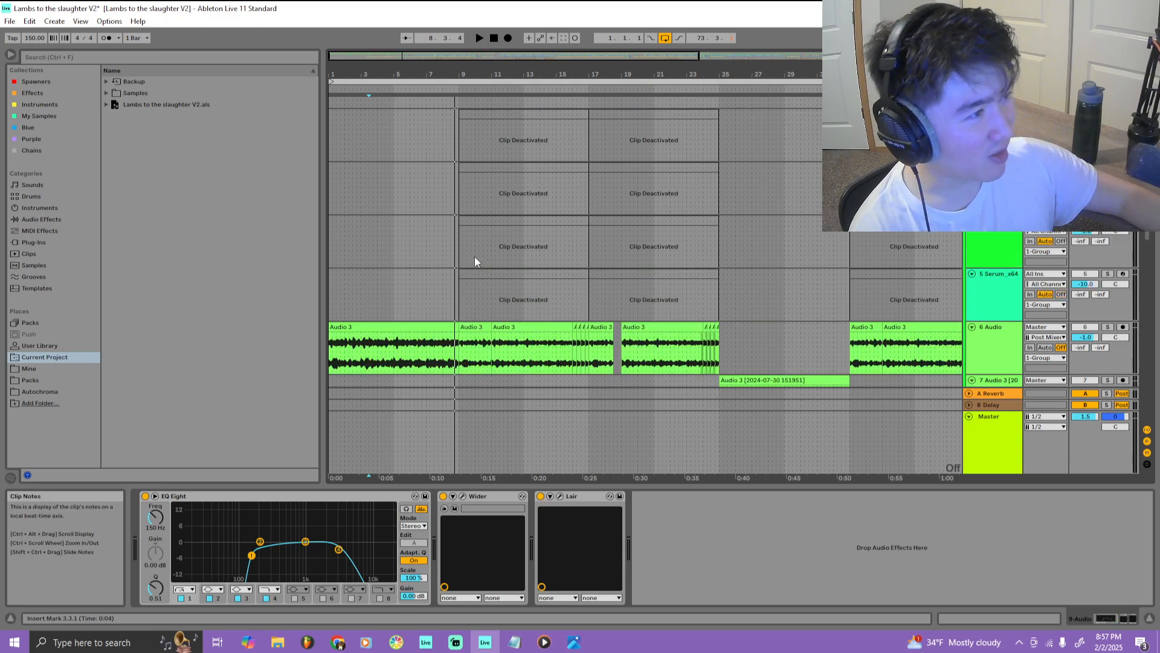
scroll(472, 244, "up", 6)
left_click_drag(736, 347, 460, 289)
scroll(499, 283, "down", 8)
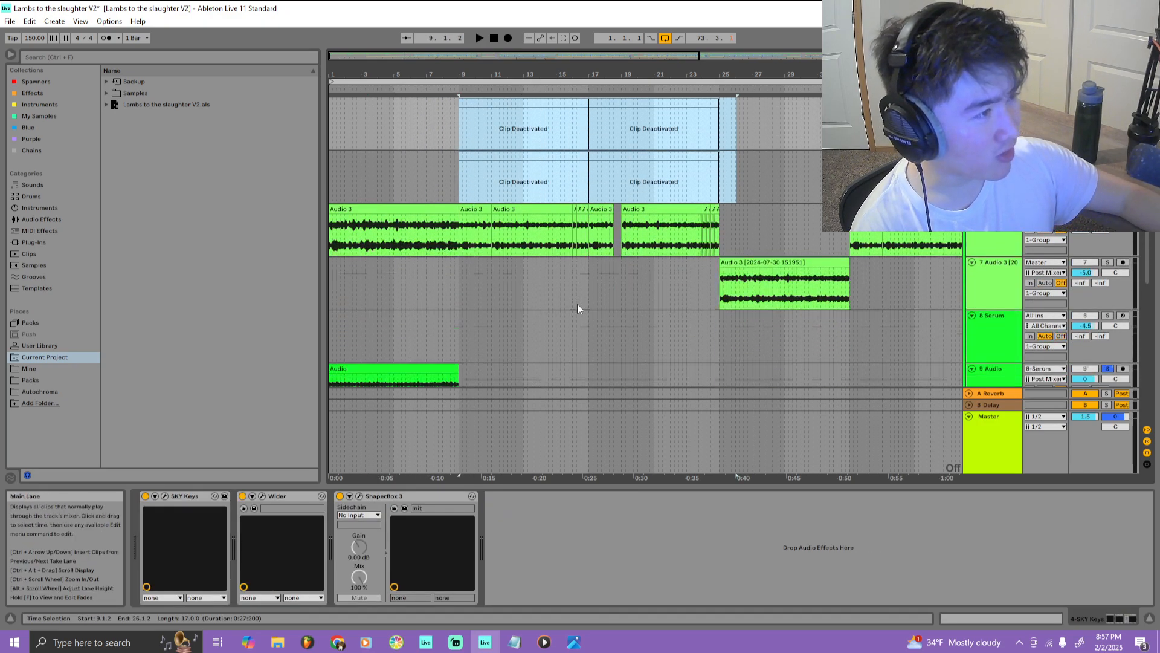
Bypass EQ Eight, Wider and Lair on track 9 Audio and play the dry clip from the start
left_click(1000, 320)
left_click(333, 498)
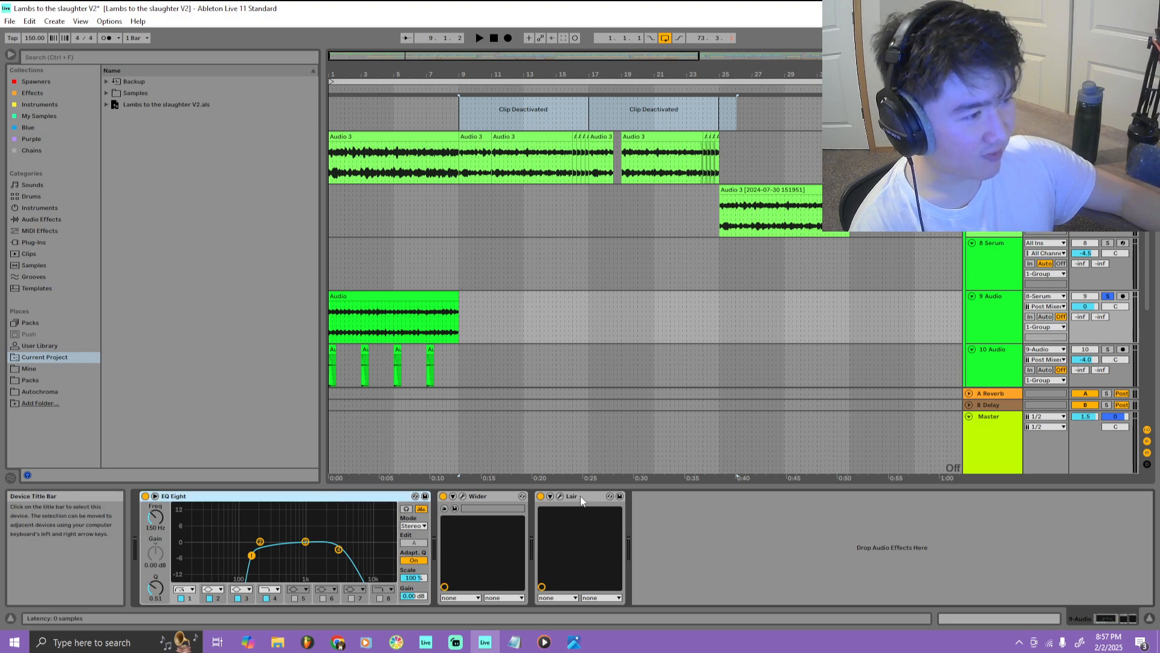
left_click(540, 496)
key("space")
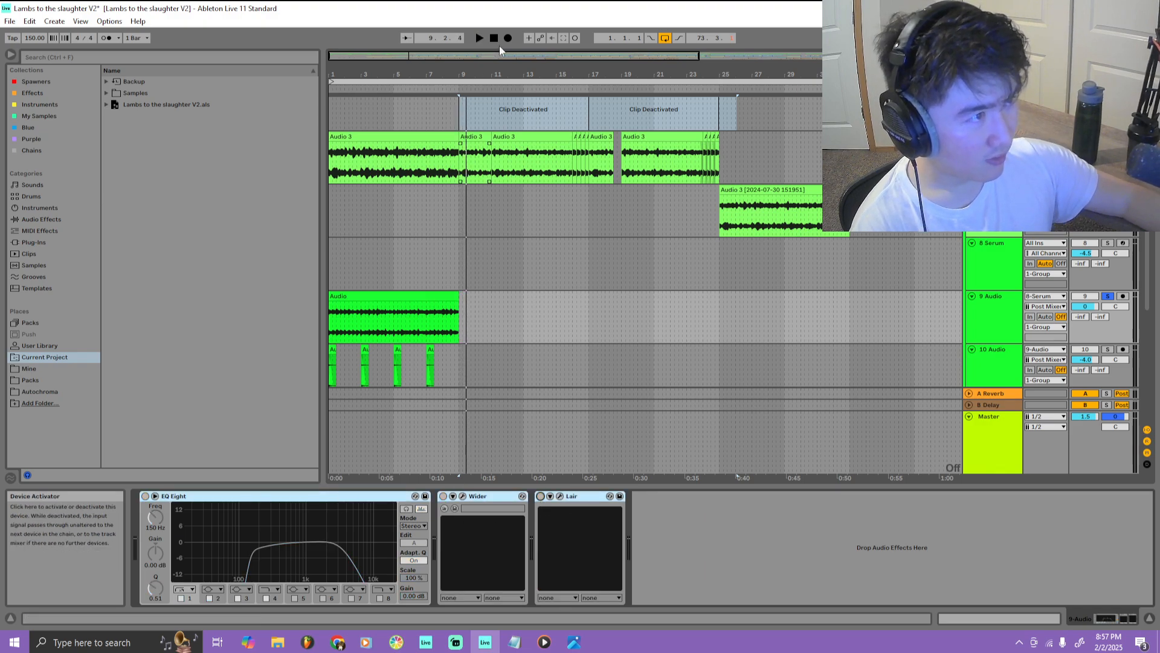
left_click(495, 38)
key("space")
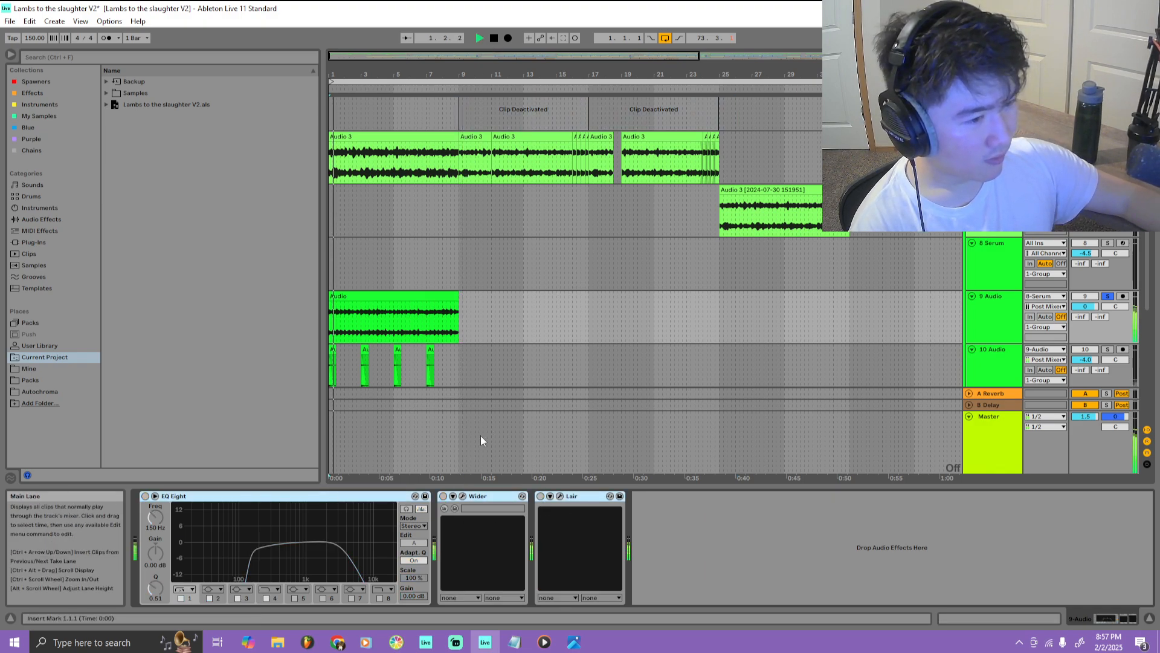
left_click(767, 517)
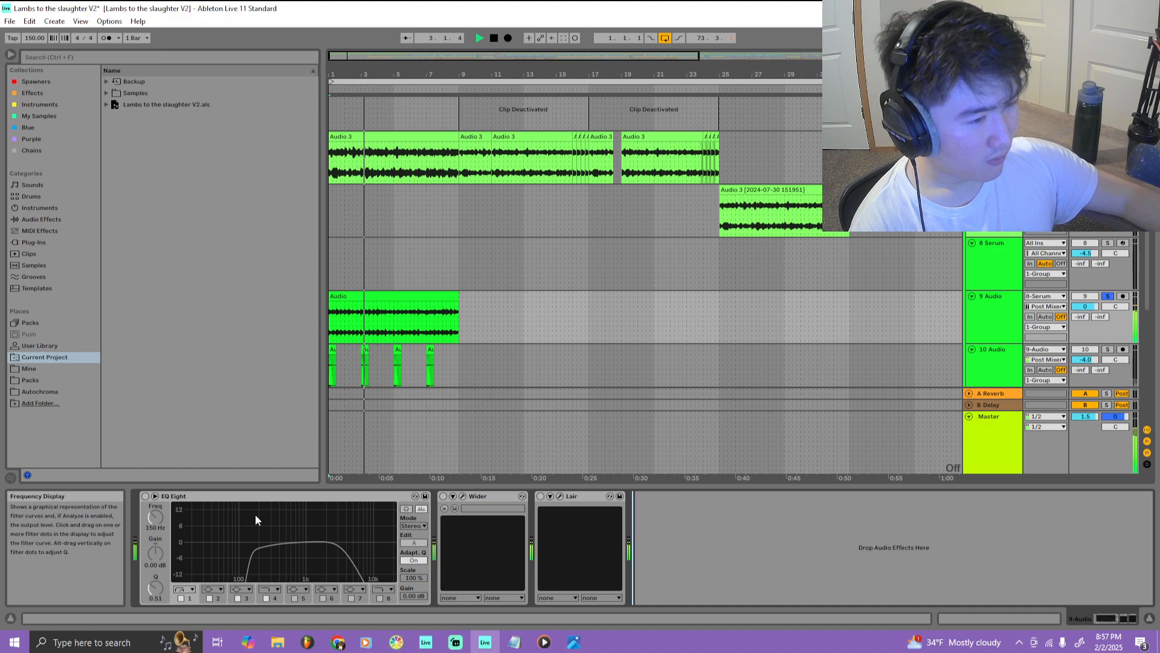
Stop playback and highlight the deactivated melody clips down to track 5 from bar 1 to bar 27
key("space")
scroll(804, 181, "up", 3)
left_click_drag(757, 238, 254, 81)
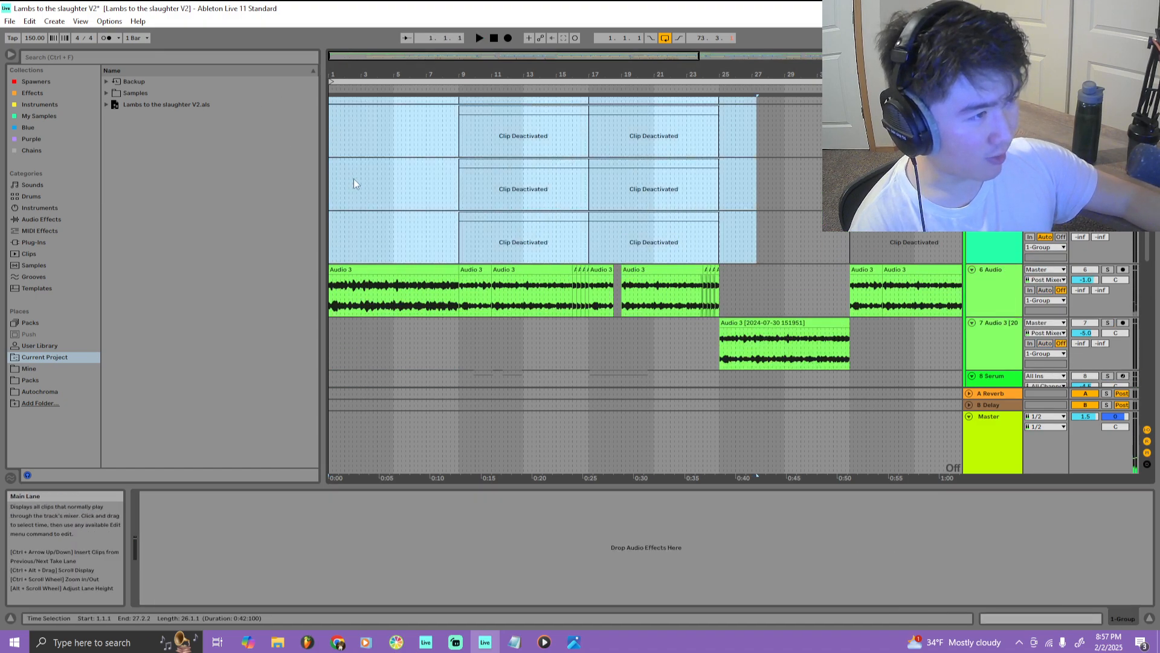
scroll(422, 243, "down", 2)
scroll(428, 251, "up", 3)
scroll(417, 238, "down", 5)
Open the audio clip on track 9 Audio to view its waveform and warp settings
left_click(414, 281)
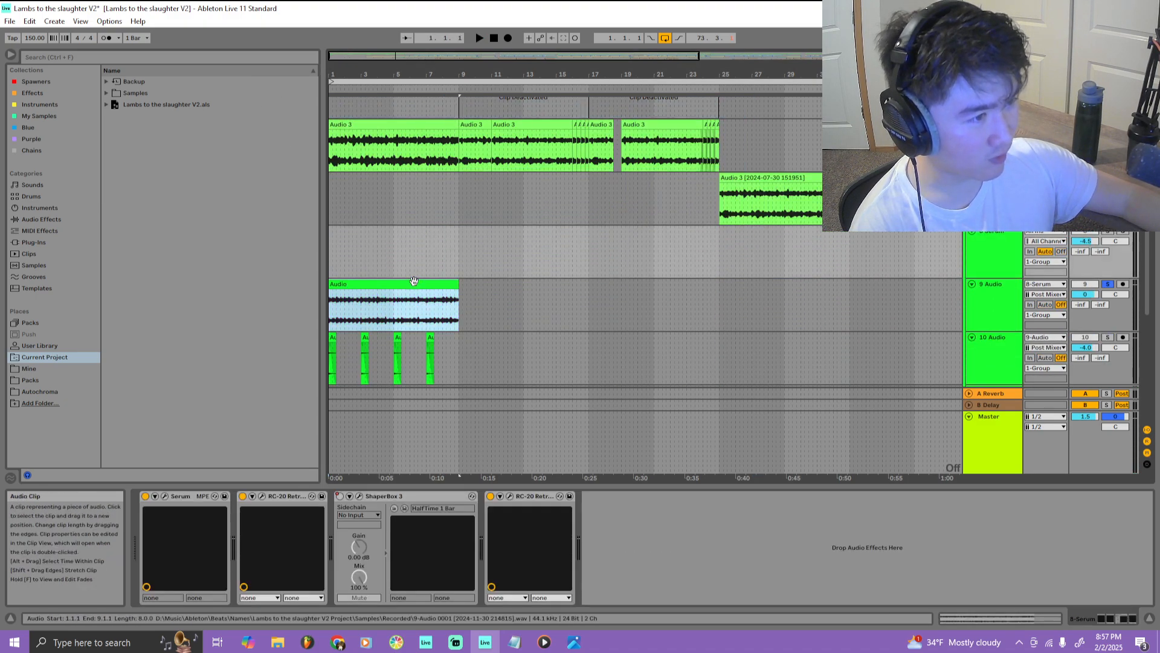
double_click(414, 282)
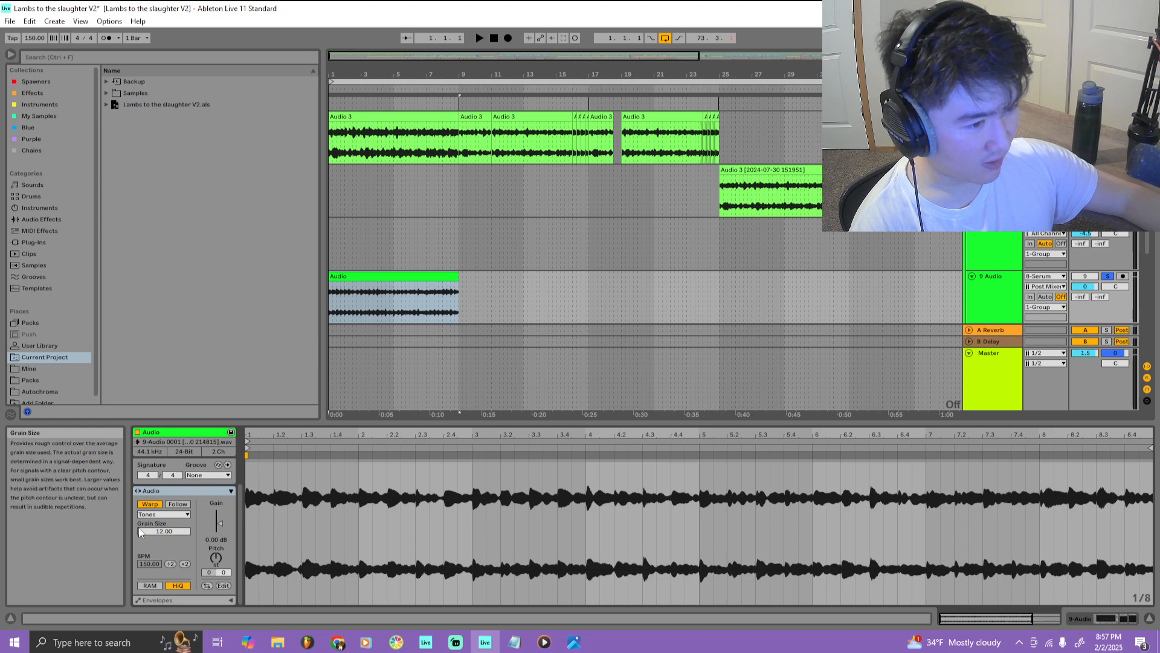
left_click(991, 257)
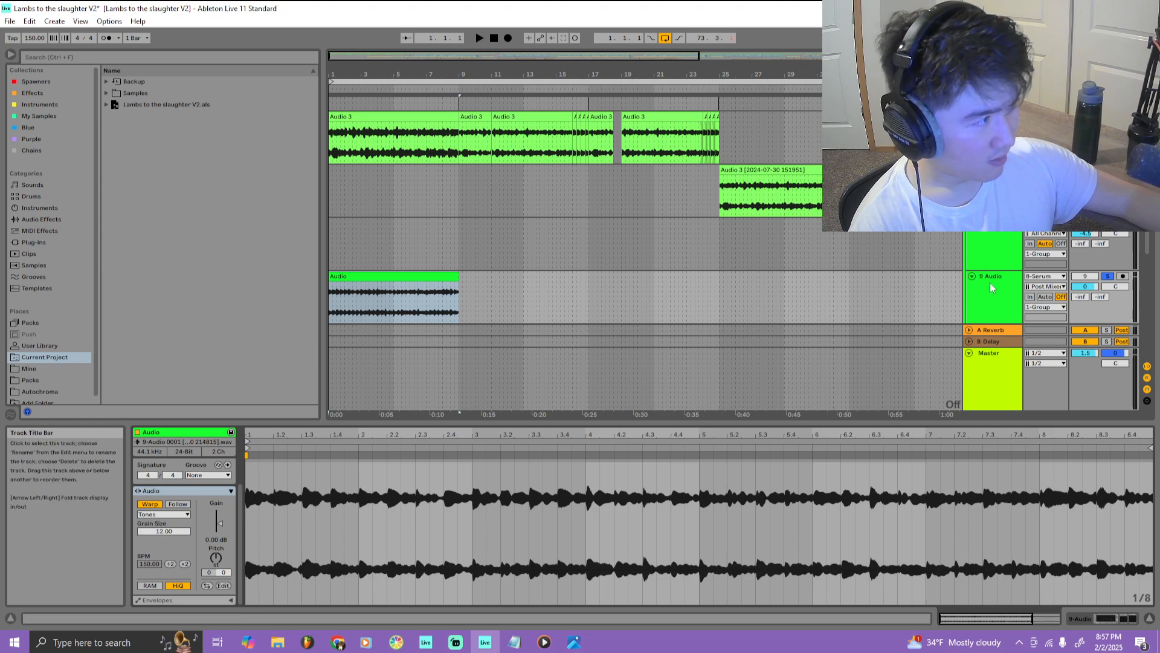
double_click(354, 275)
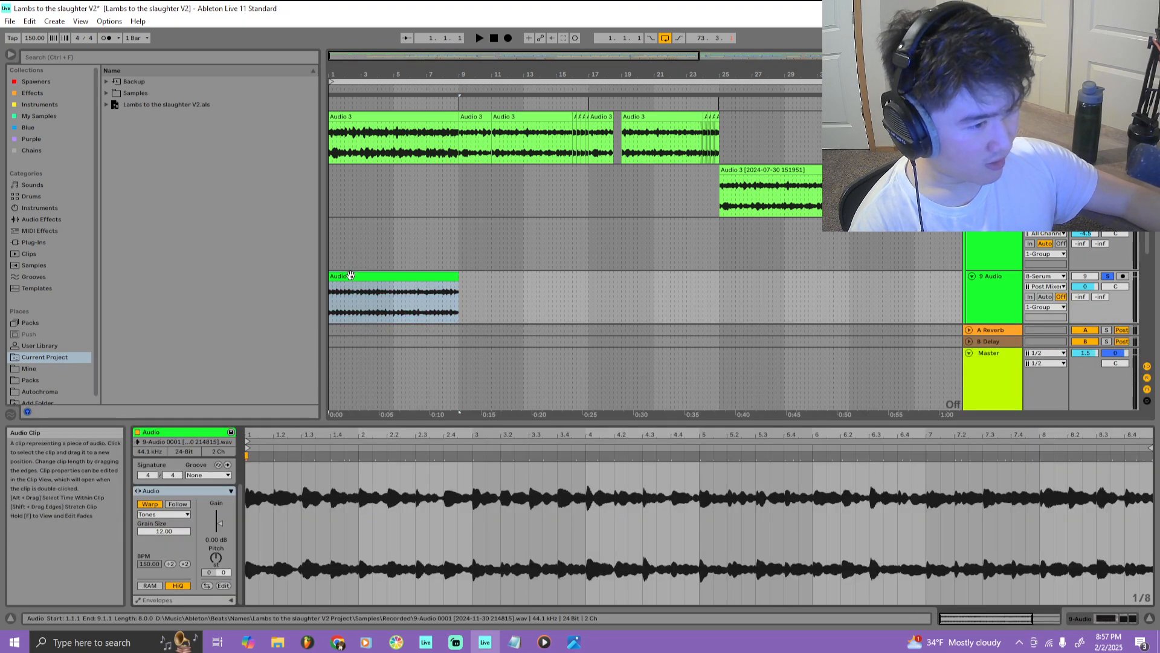
Play track 9 Audio from the start with EQ Eight, Wider and Lair reactivated, and open the Lair plug-in window
double_click(991, 276)
key("space")
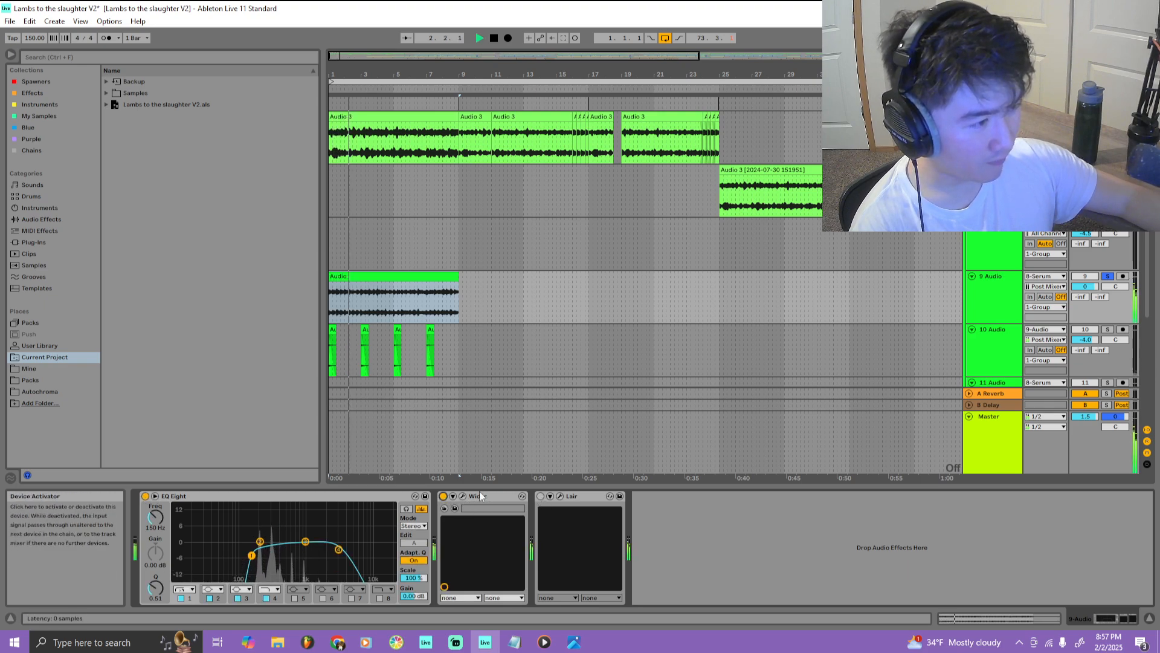
left_click(463, 497)
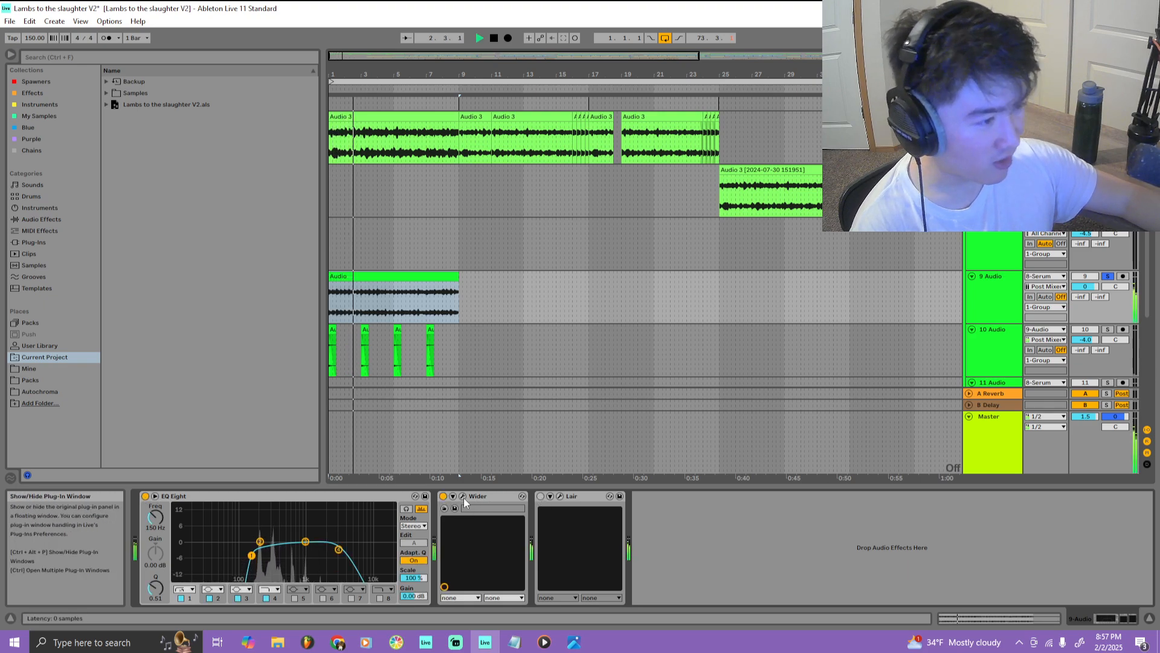
left_click(542, 496)
left_click(560, 496)
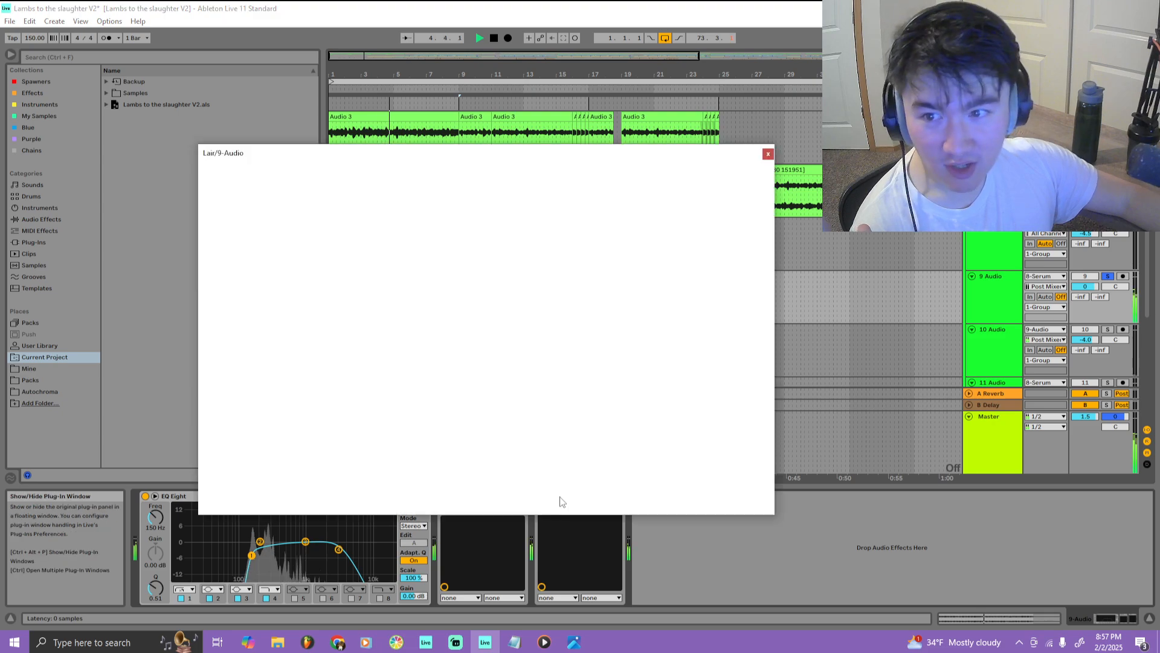
Inspect the Lair plug-in on track 9 Audio, close its window and stop playback
left_click_drag(394, 153, 236, 149)
left_click(668, 136)
scroll(608, 248, "down", 5)
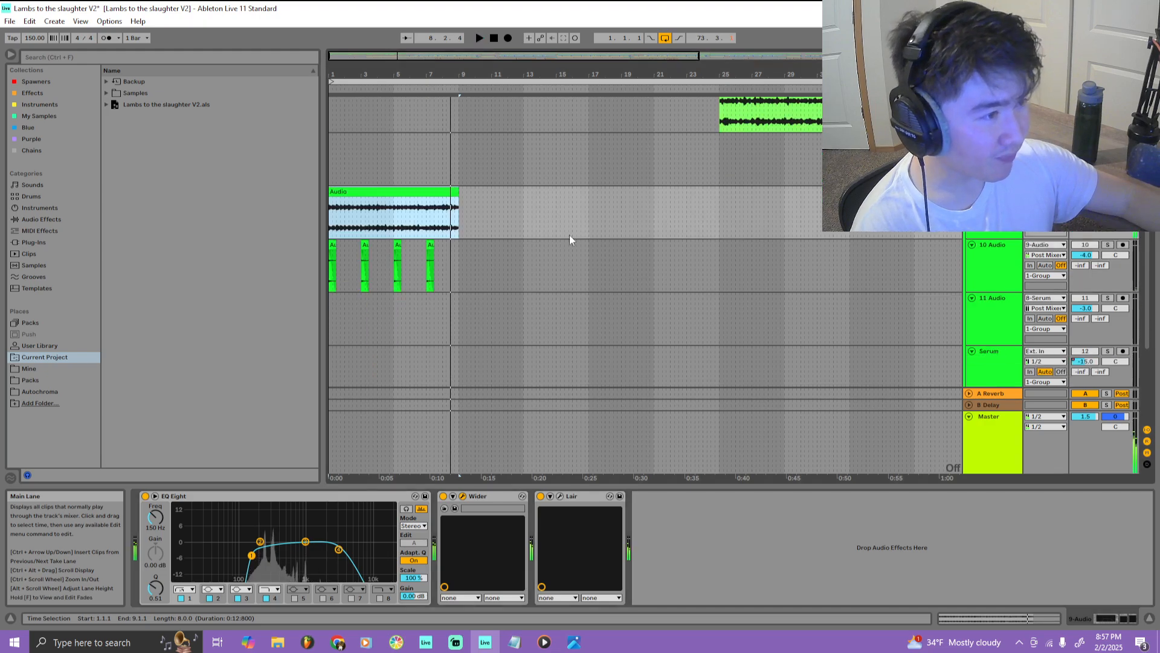
scroll(522, 295, "up", 3)
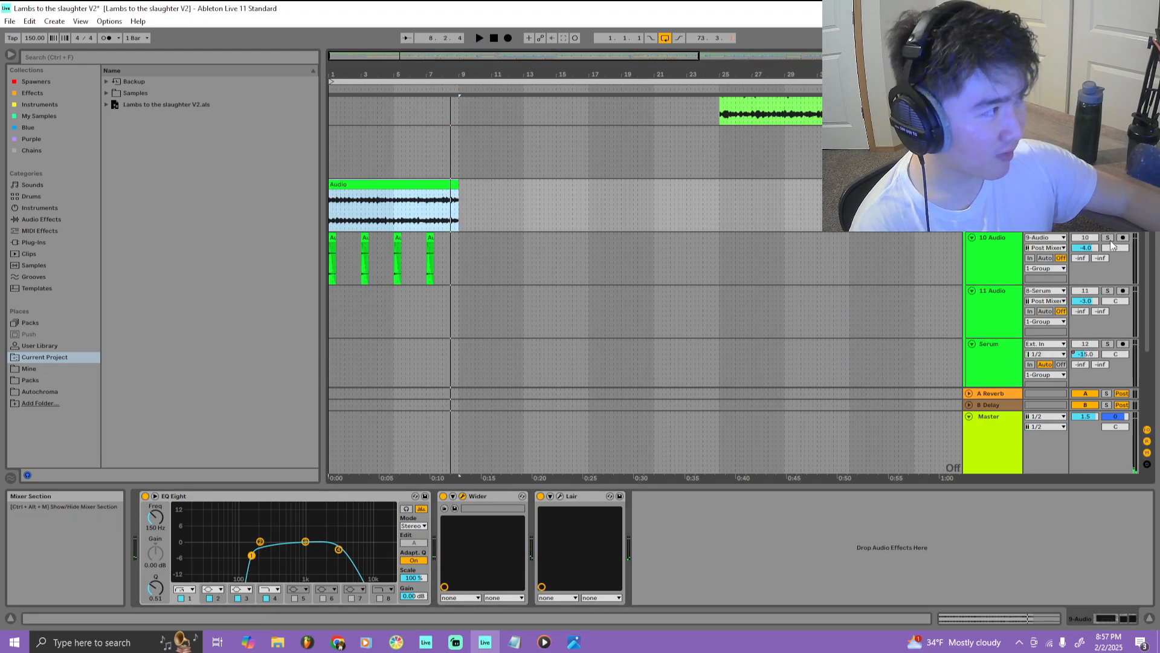
Solo track 10 Audio, play its clips from the start, stop playback and show its device chain
left_click(1108, 237)
scroll(785, 278, "up", 2)
key("space")
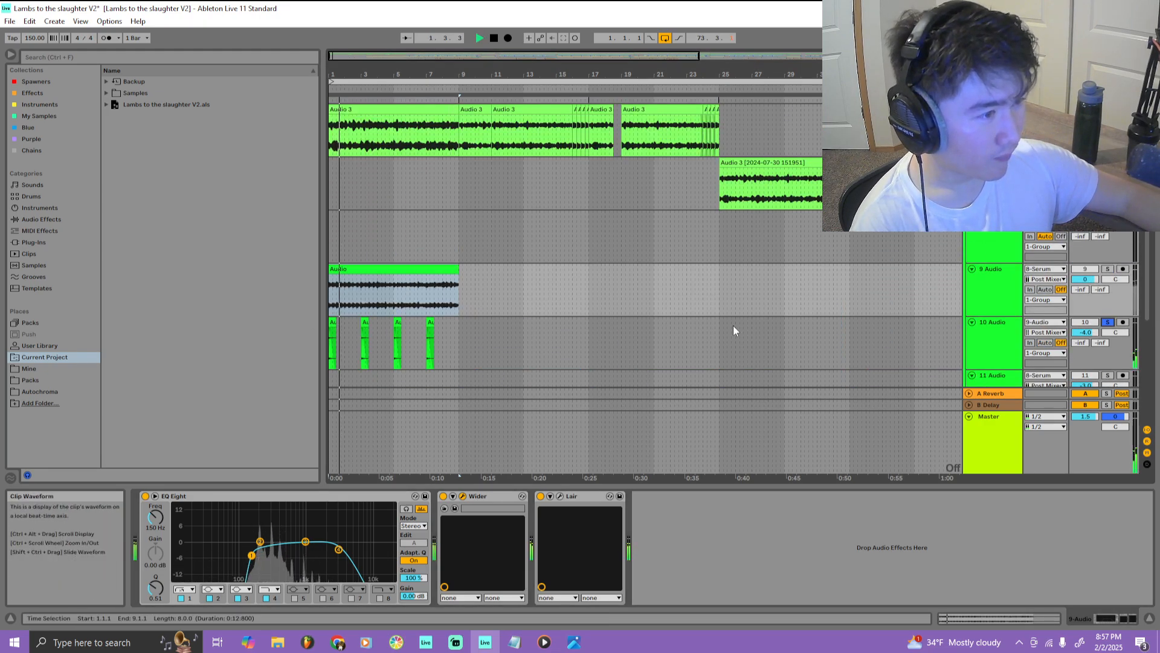
left_click(978, 335)
key("space")
scroll(339, 317, "up", 4)
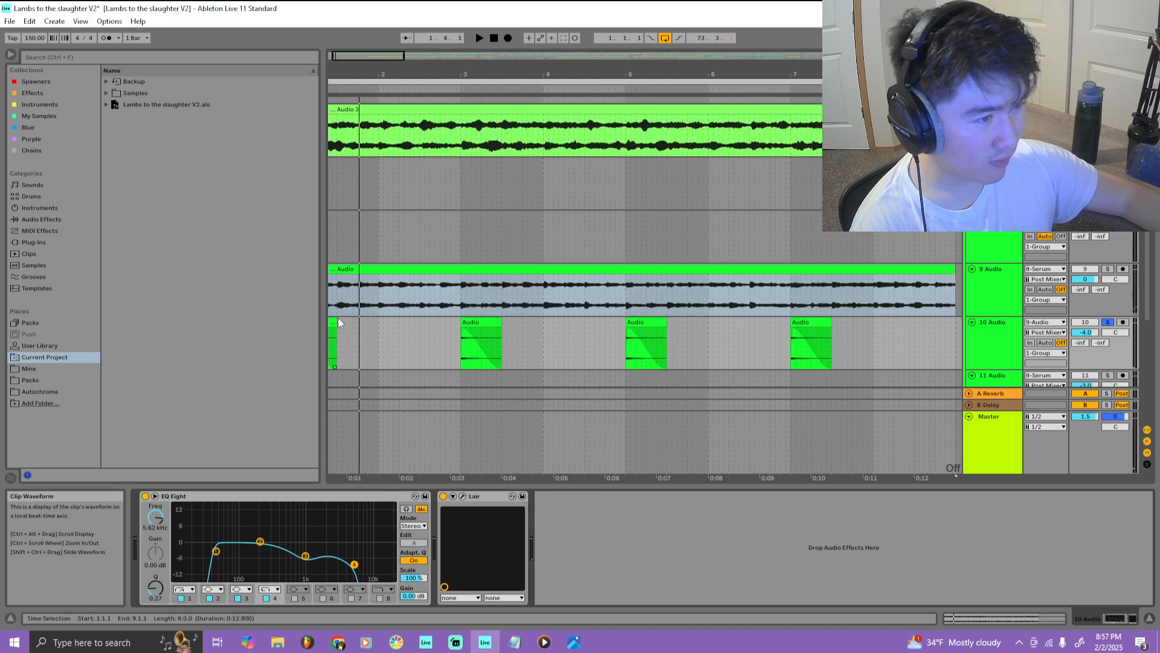
Highlight the clips on tracks 9 Audio and 10 Audio from bar 1 to bar 9 and show track 9's effects
scroll(338, 317, "down", 2)
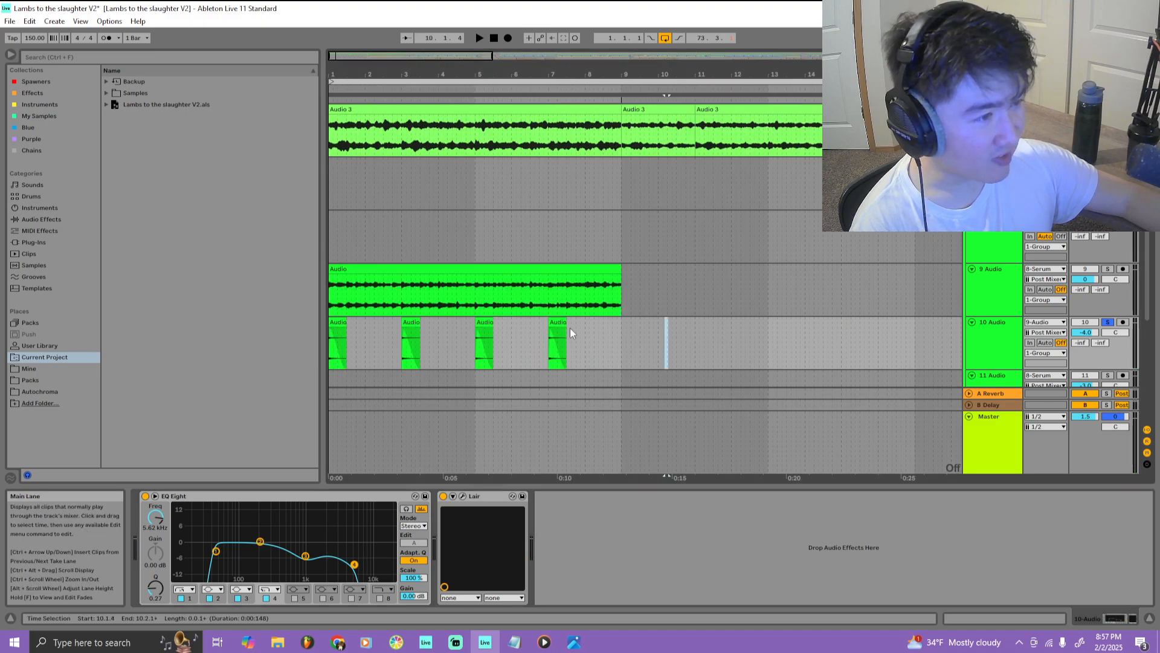
left_click_drag(665, 339, 329, 290)
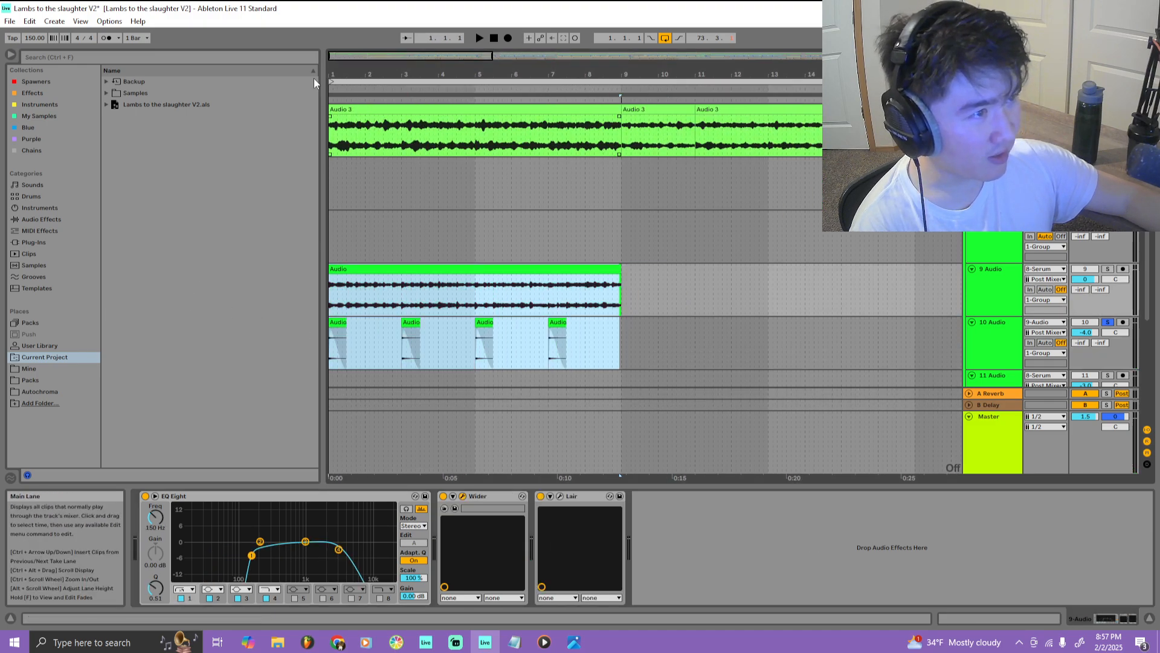
scroll(339, 327, "down", 1)
left_click(341, 338)
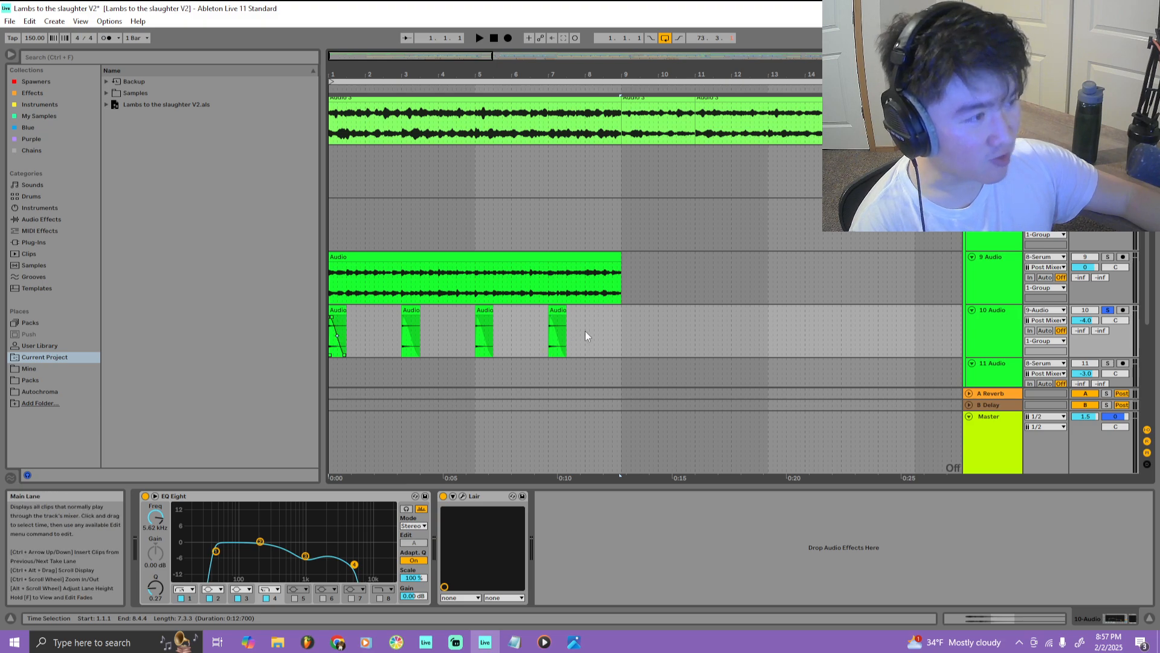
left_click_drag(638, 331, 230, 271)
left_click(323, 498)
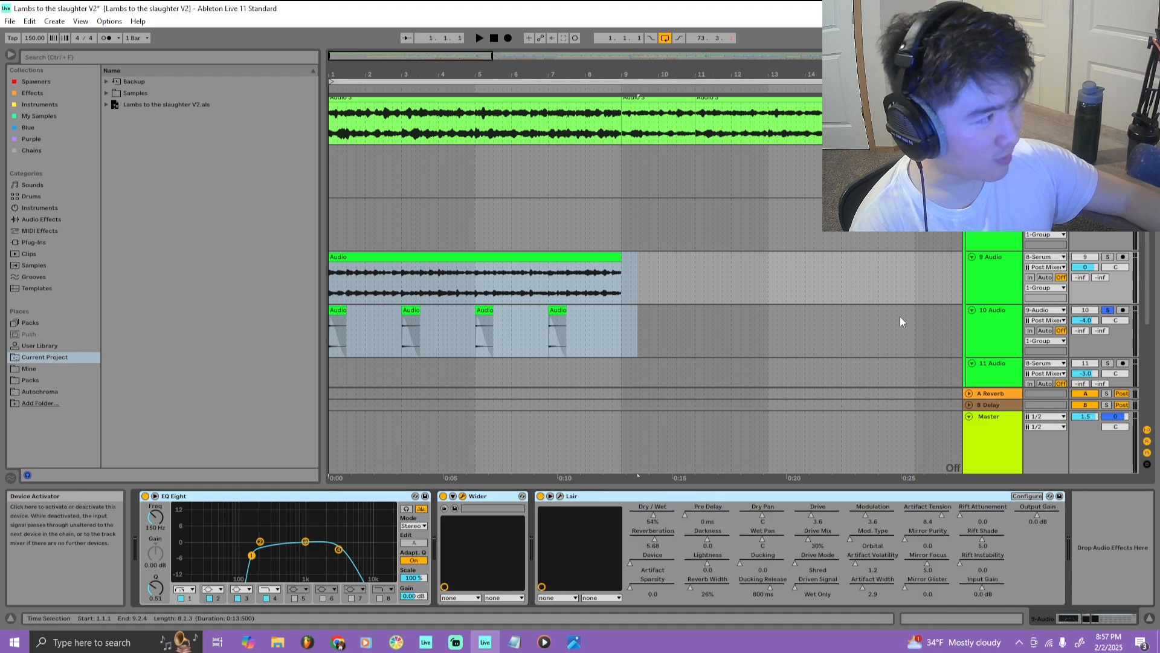
Open the Lair plug-in on track 10 Audio to view its settings, and close its window
left_click(994, 329)
left_click(989, 317)
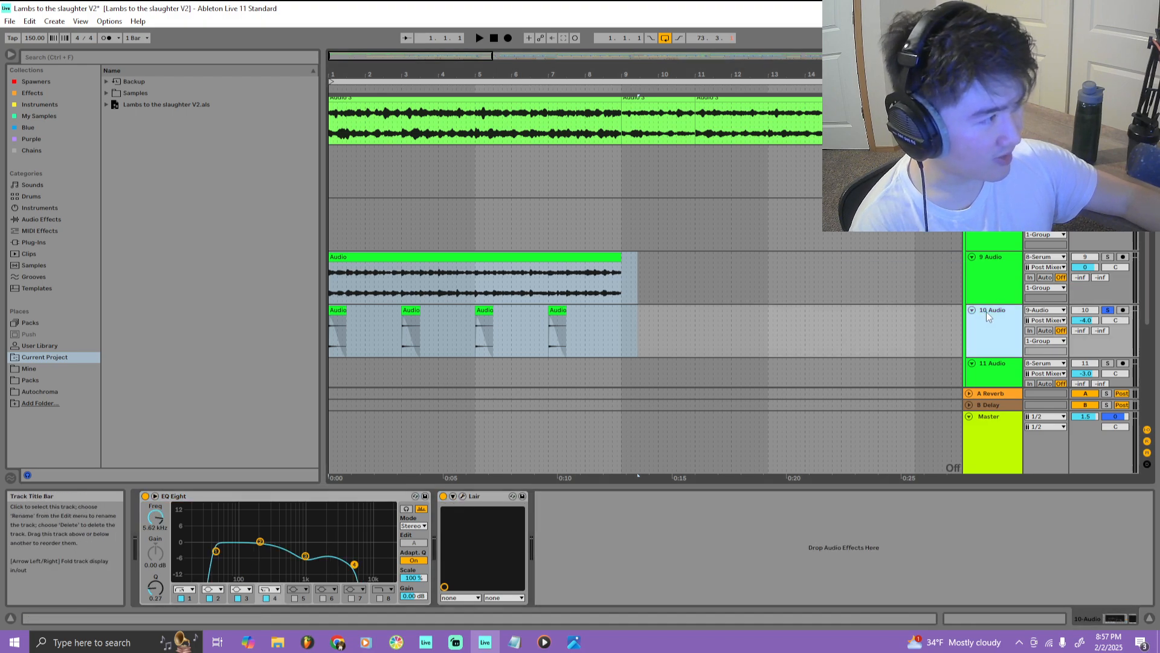
left_click(463, 496)
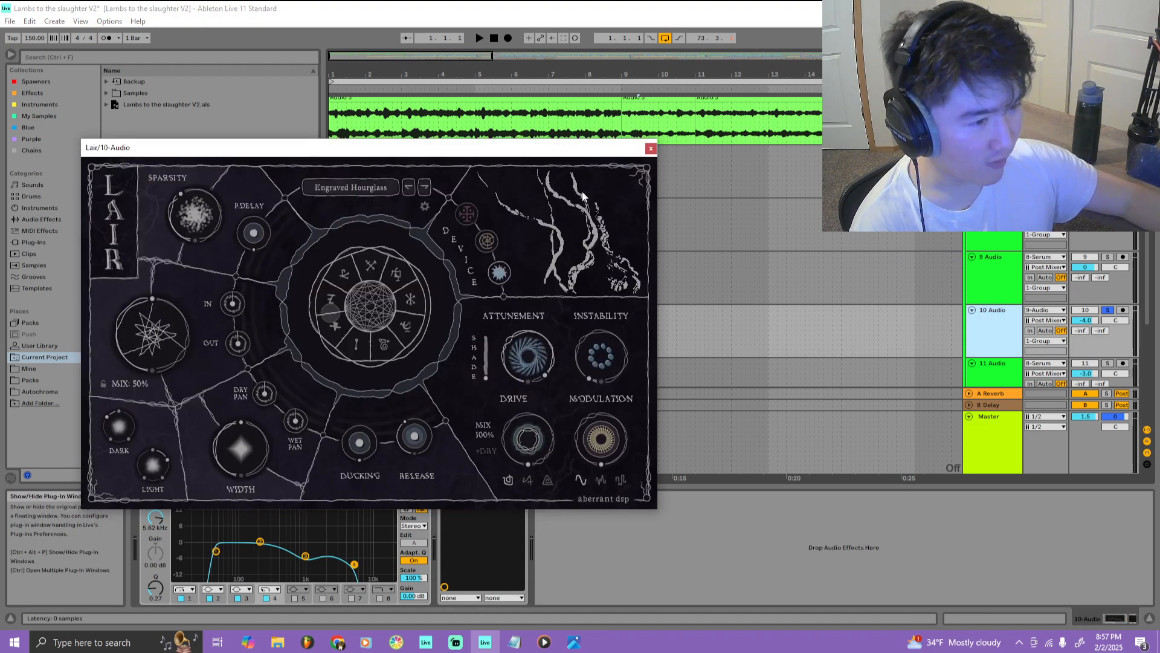
left_click(650, 149)
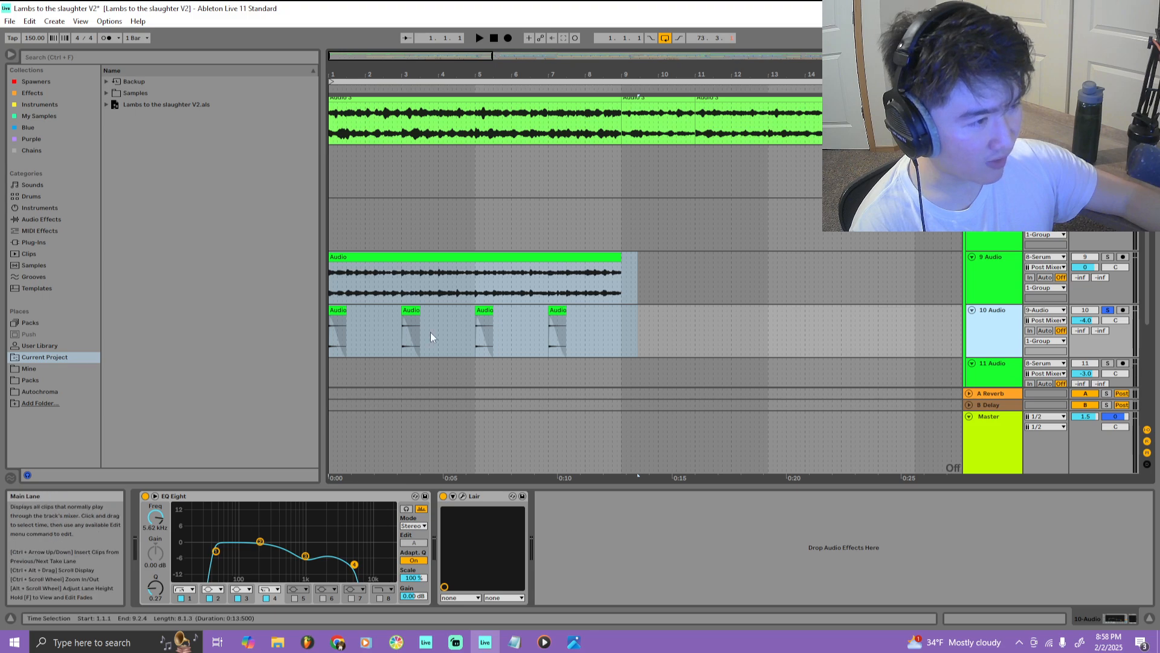
Solo track 14 and briefly play its vocal sample from the start, clear the solo and show the track's device chain
scroll(430, 335, "down", 5)
left_click(1108, 268)
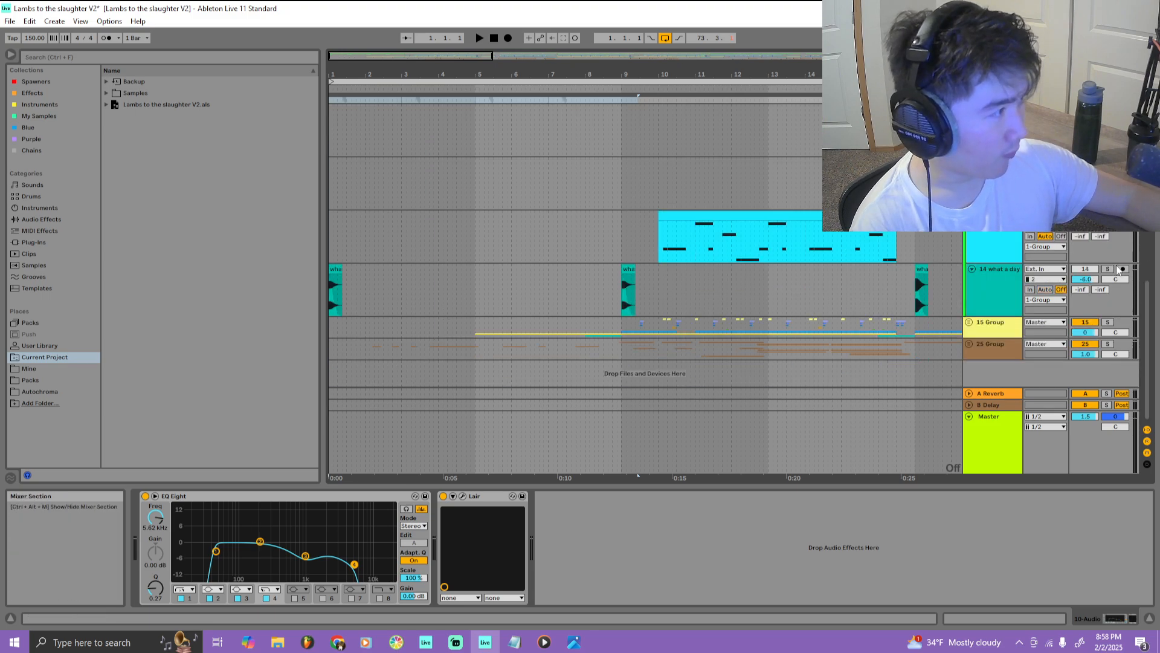
key("space")
key("space")
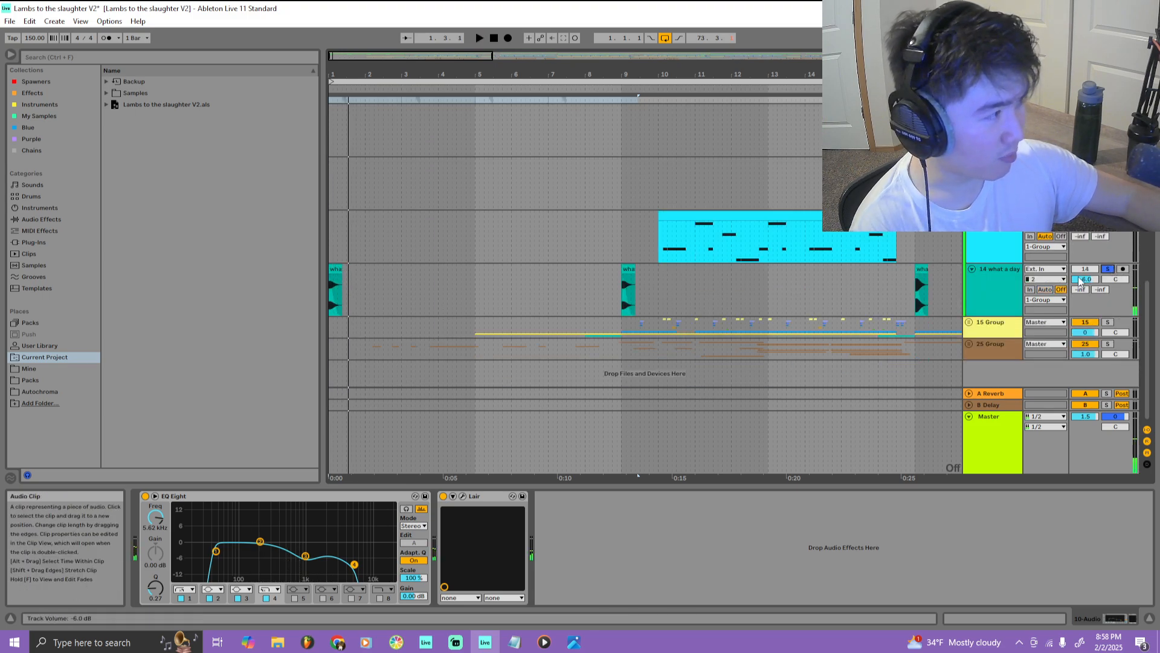
left_click(1107, 268)
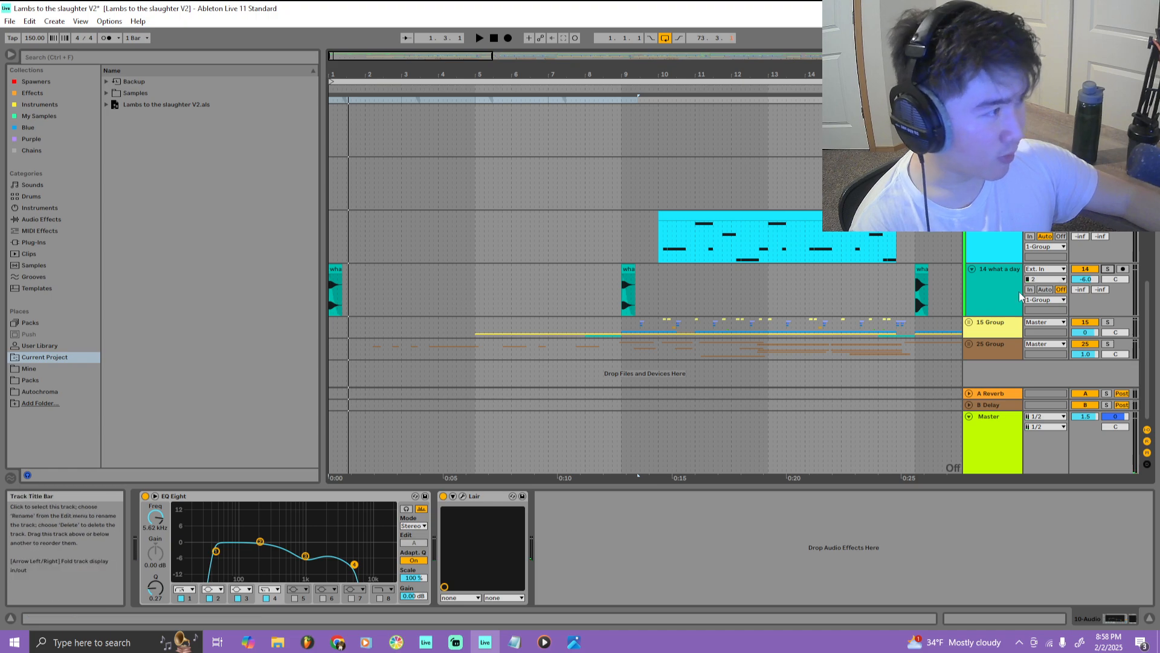
left_click_drag(333, 293, 632, 319)
Solo track 7 and play its Audio 3 clip from bar 25
scroll(629, 320, "up", 6)
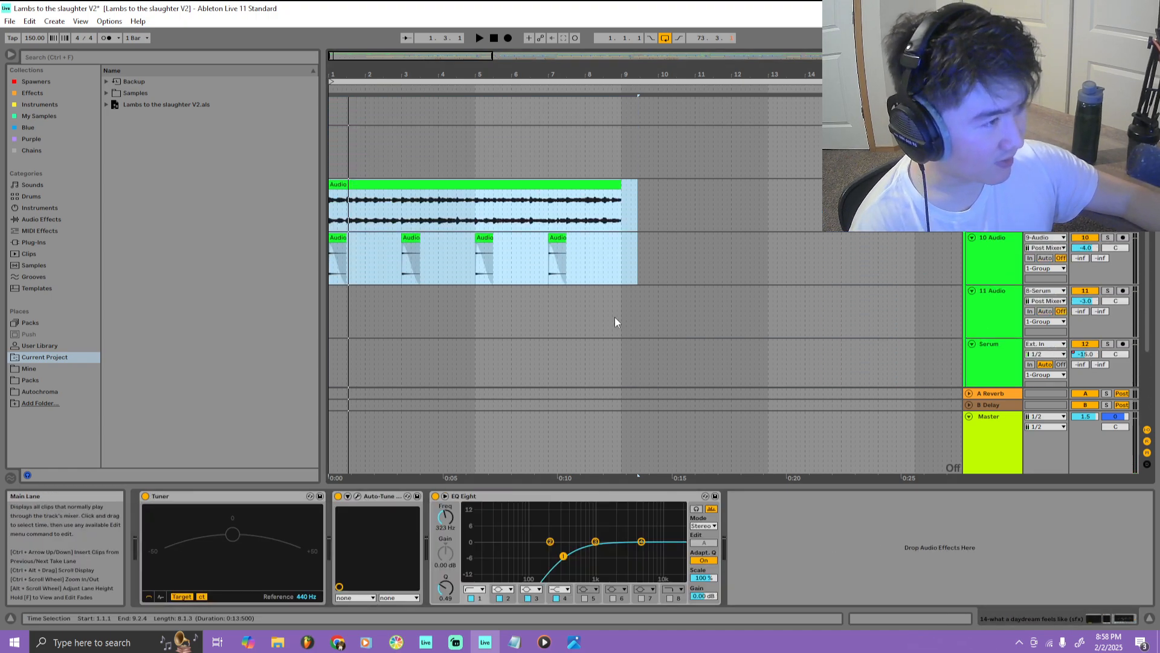
scroll(846, 357, "down", 5)
scroll(969, 331, "up", 8)
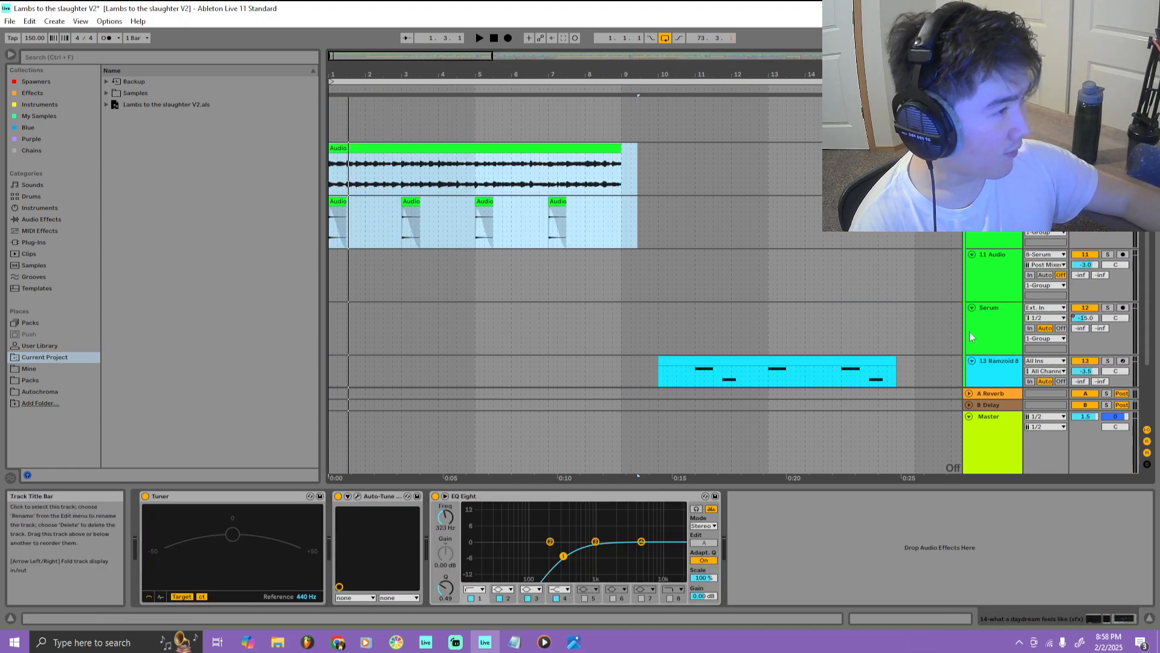
scroll(797, 291, "down", 5)
scroll(726, 266, "down", 3)
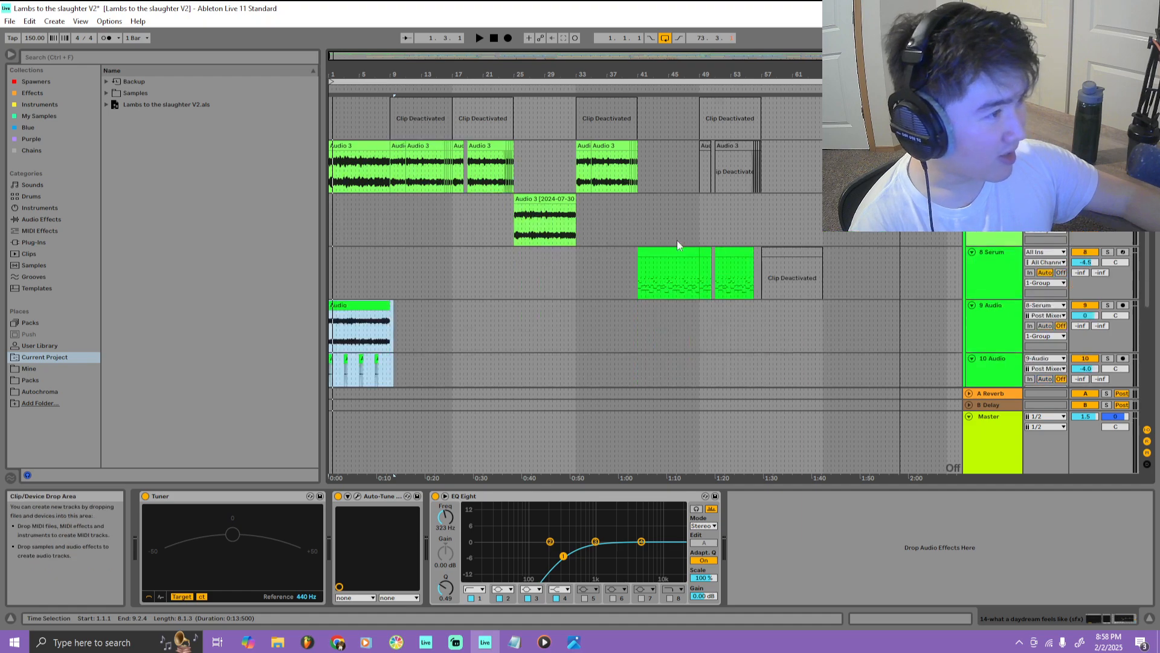
scroll(484, 191, "up", 3)
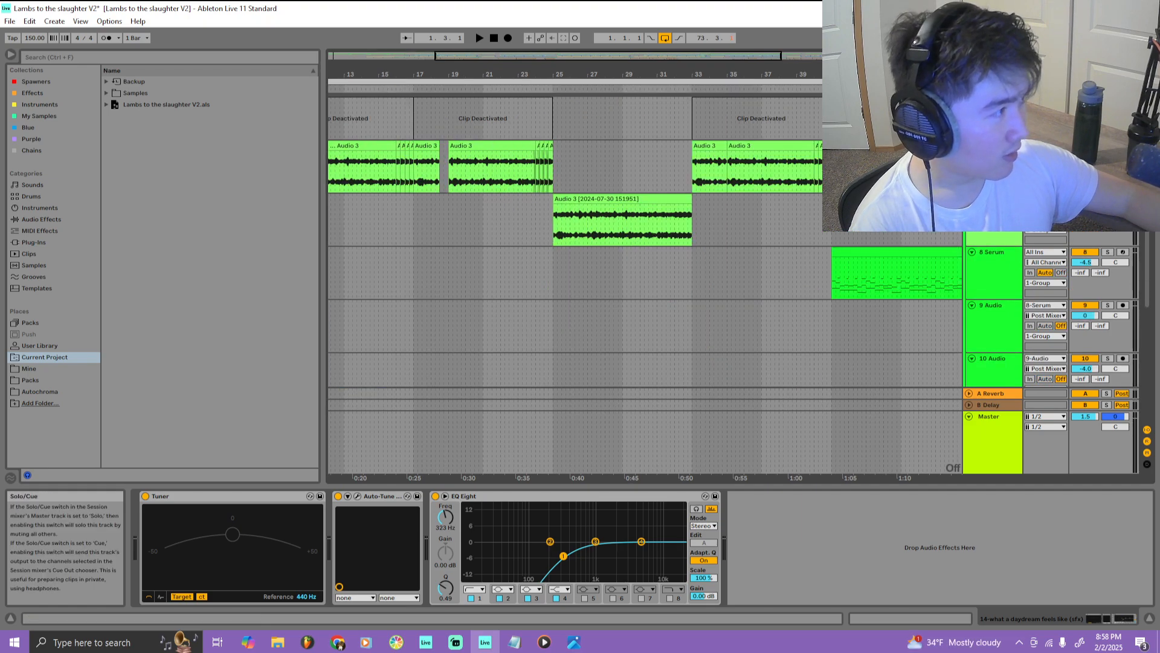
scroll(598, 191, "up", 1)
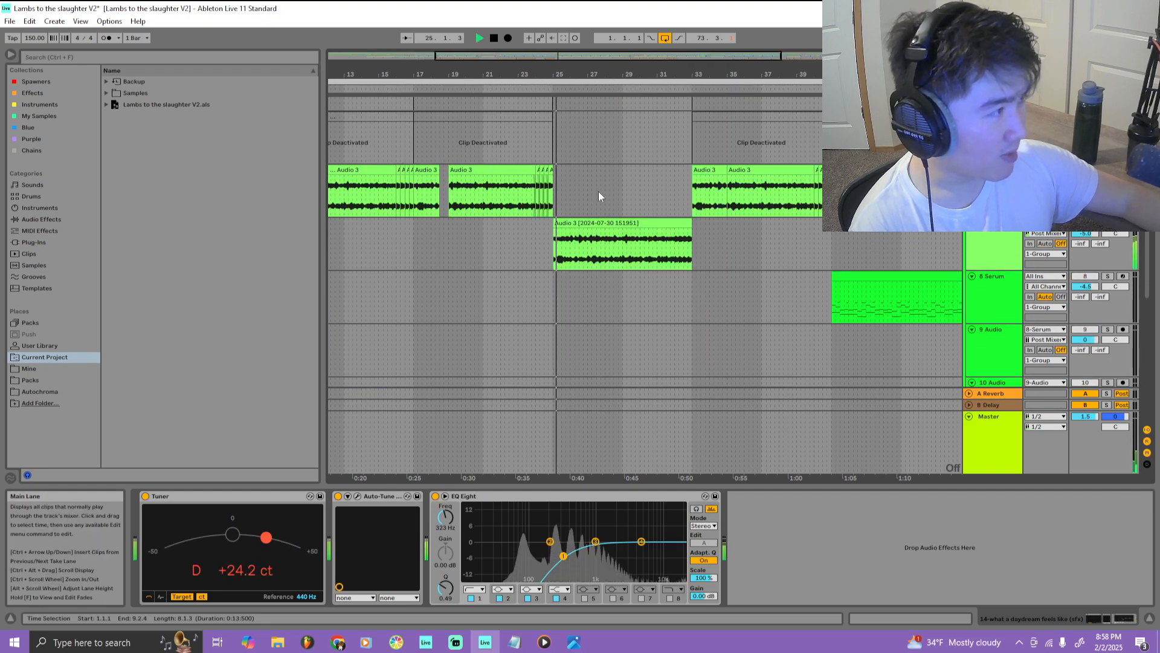
Show the effects on track 7 and view the HalfTime 1 Bar preset in its last ShaperBox 3, closing the window
left_click(1021, 248)
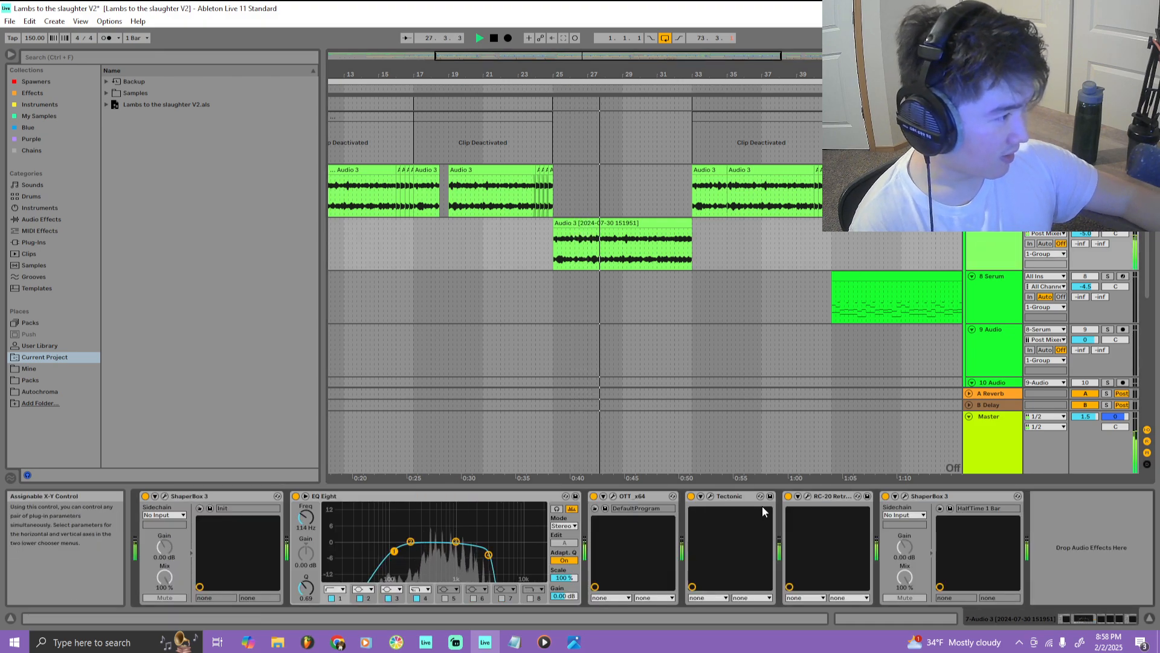
left_click(905, 495)
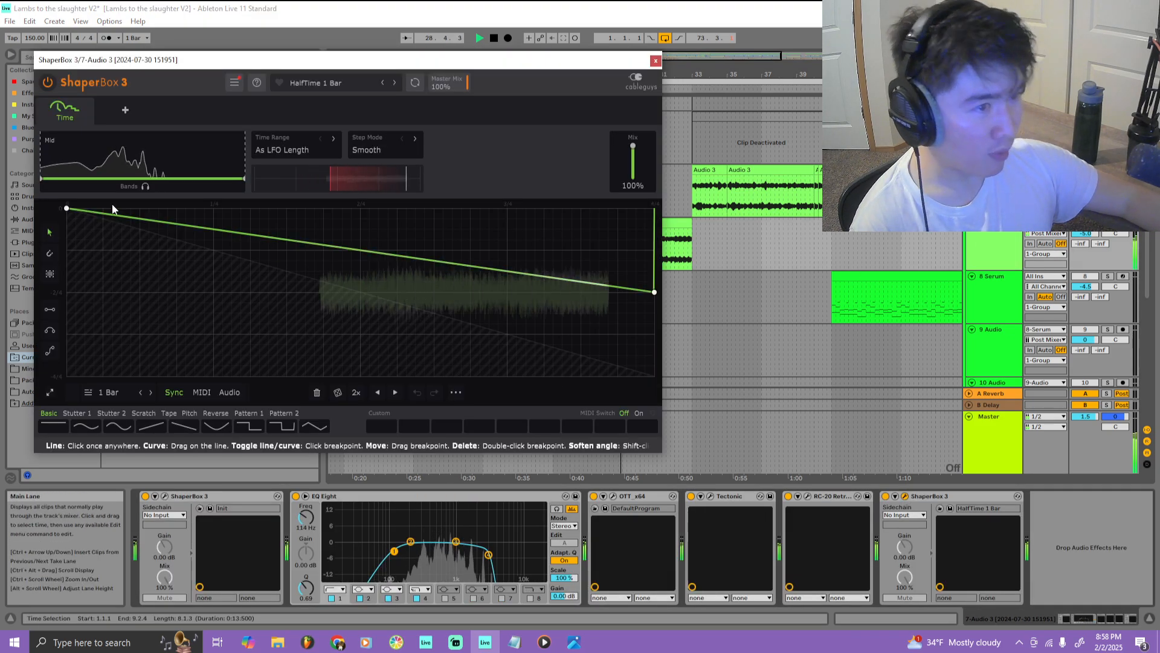
left_click(656, 60)
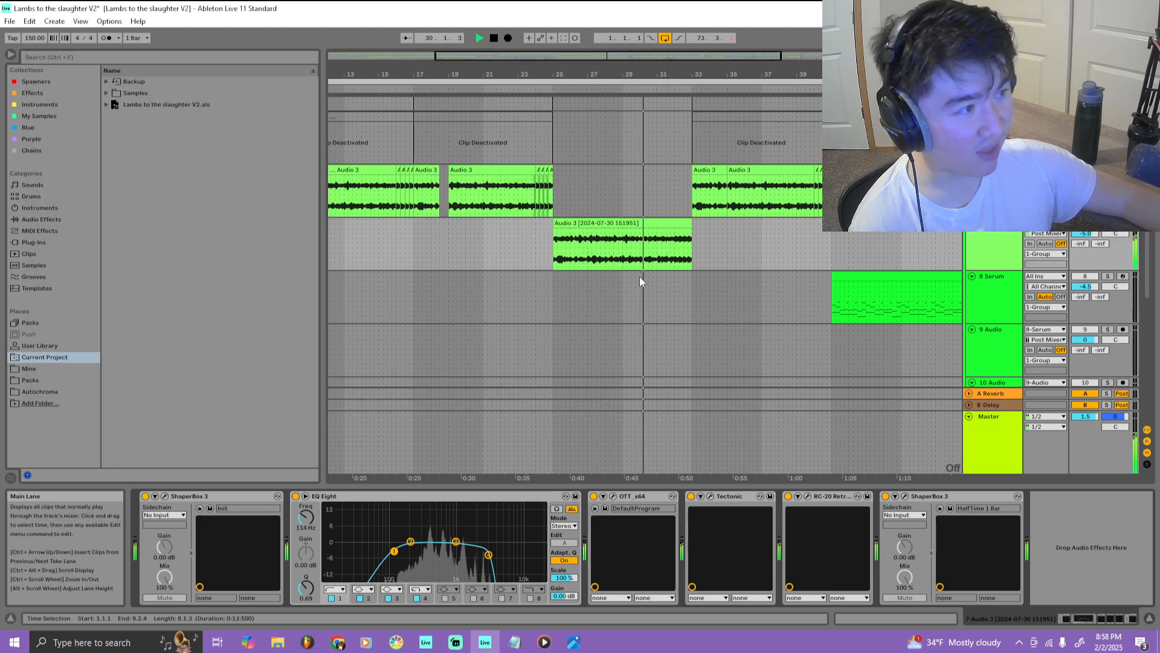
Open track 7's clip at bar 25, audition it with the Beats warp mode and set the mode back to Tones
left_click(570, 253)
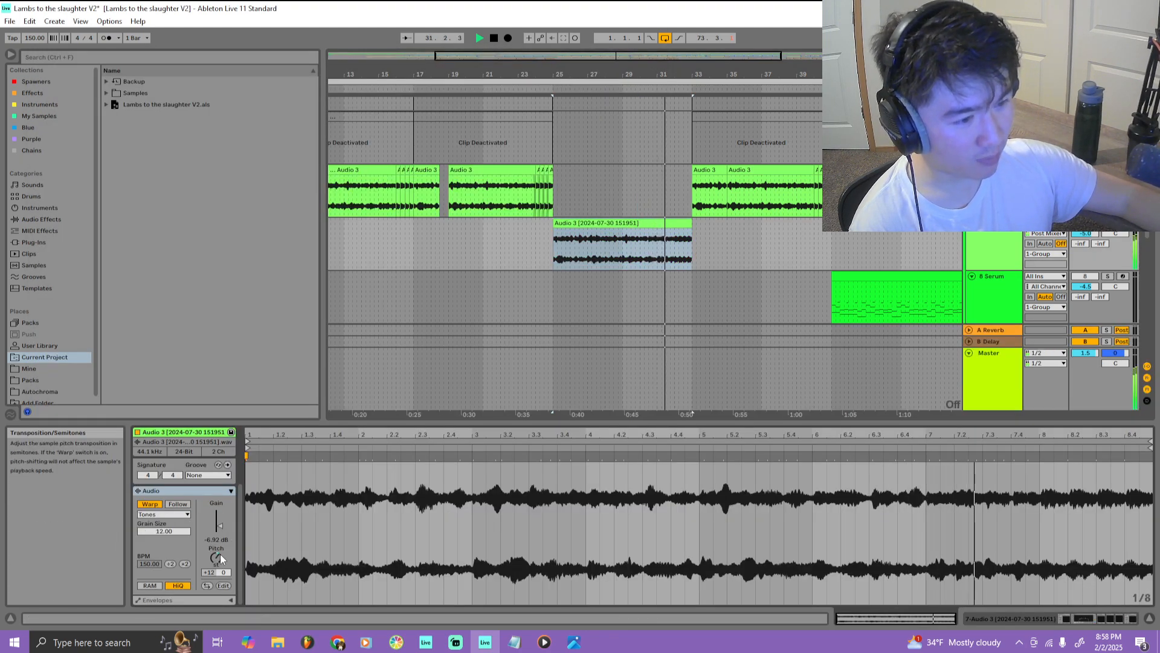
left_click(155, 515)
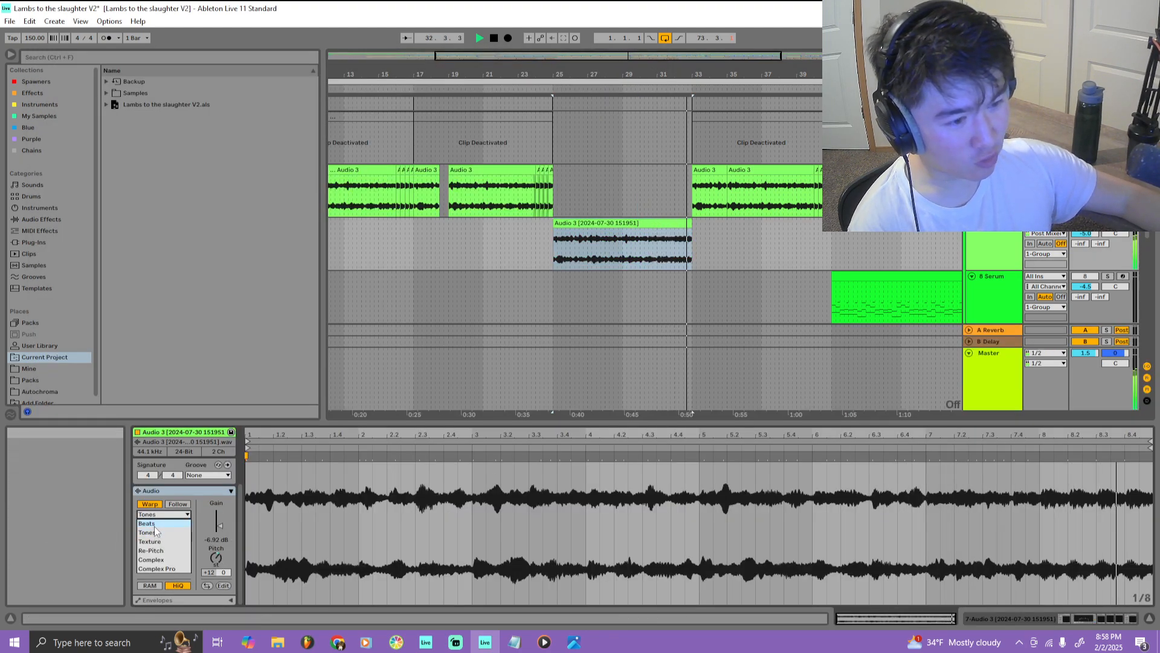
left_click(155, 524)
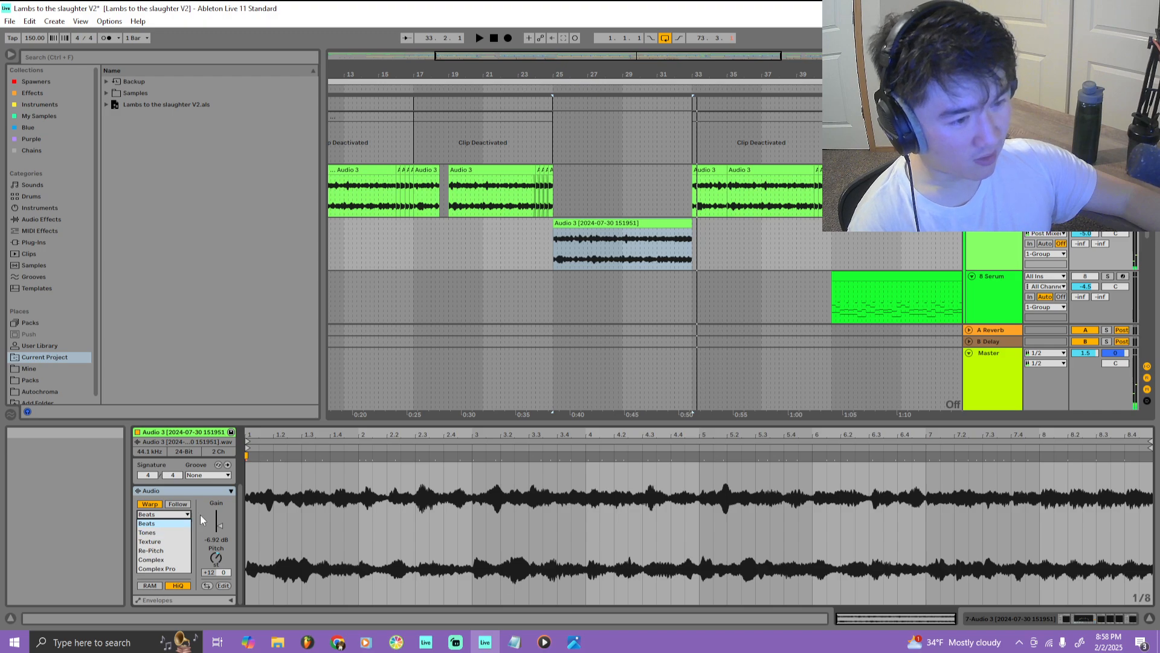
left_click(560, 101)
key("space")
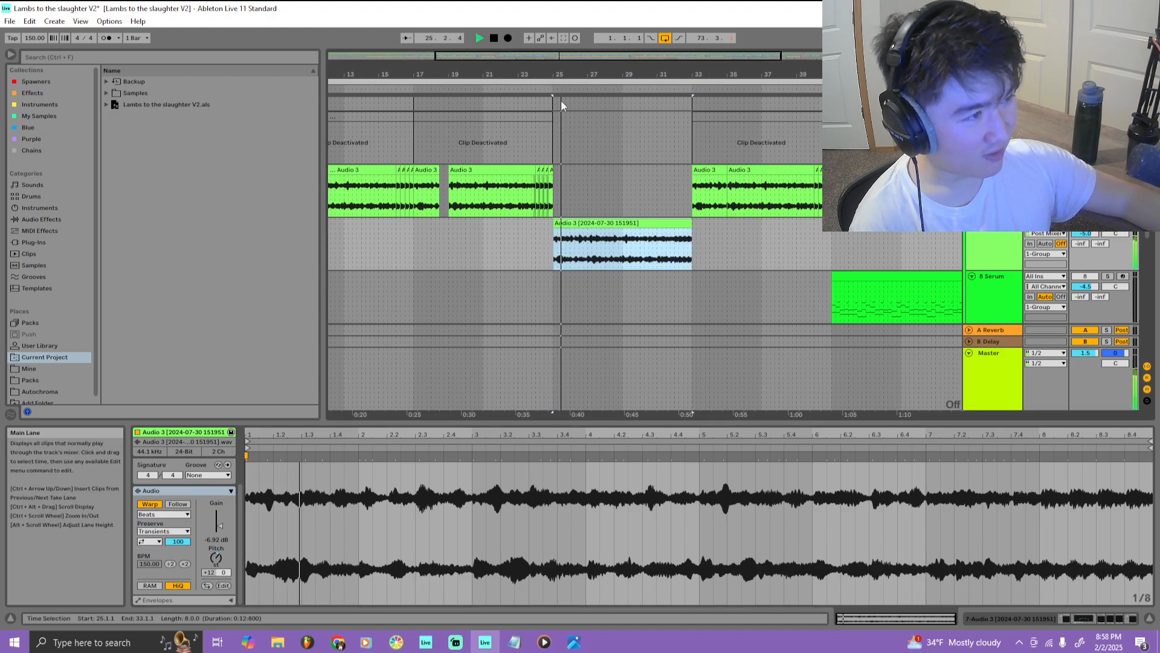
left_click(168, 513)
left_click(153, 533)
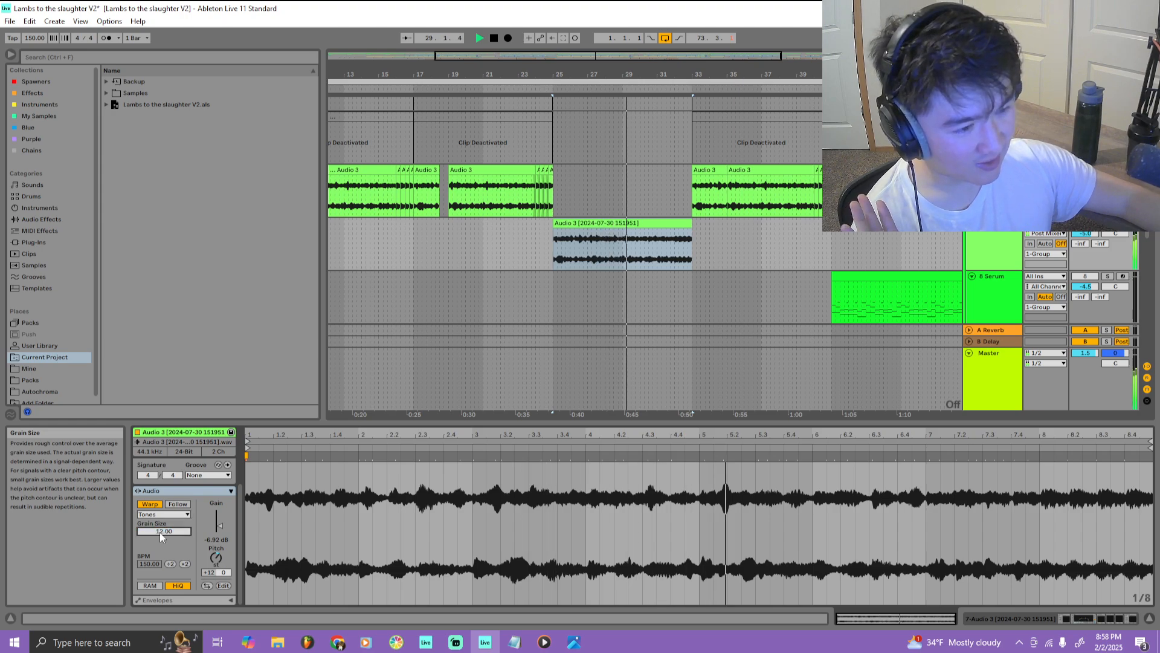
Stop playback, clear the solo on track 7 and play the full arrangement leading into bar 25
scroll(691, 292, "down", 6)
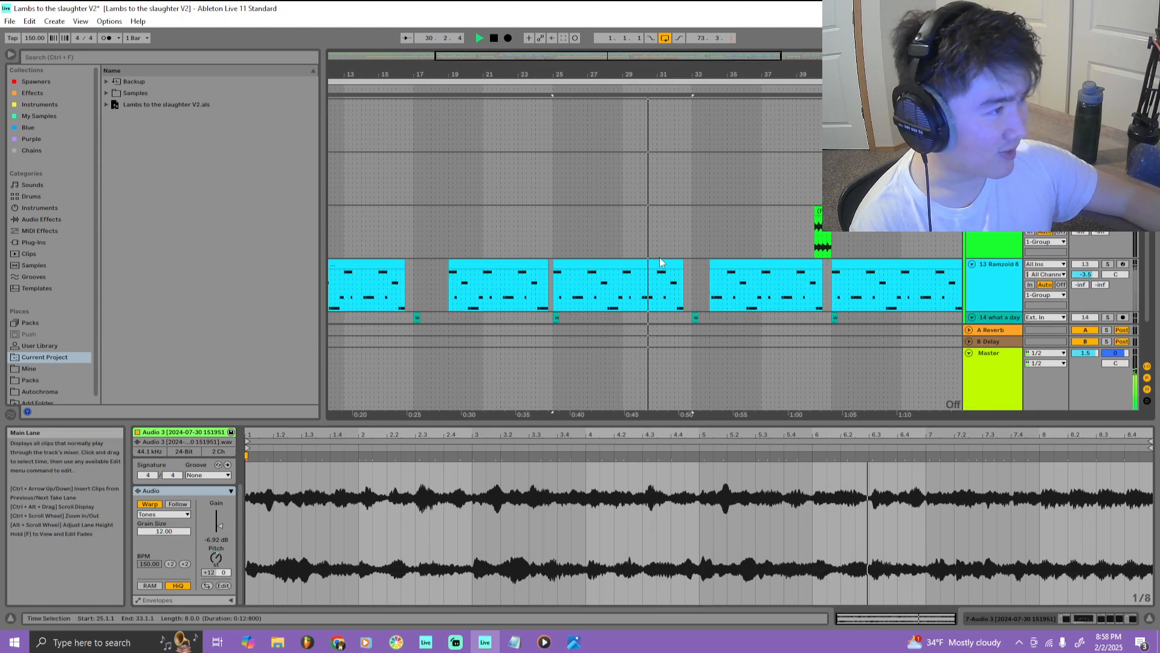
scroll(708, 281, "up", 4)
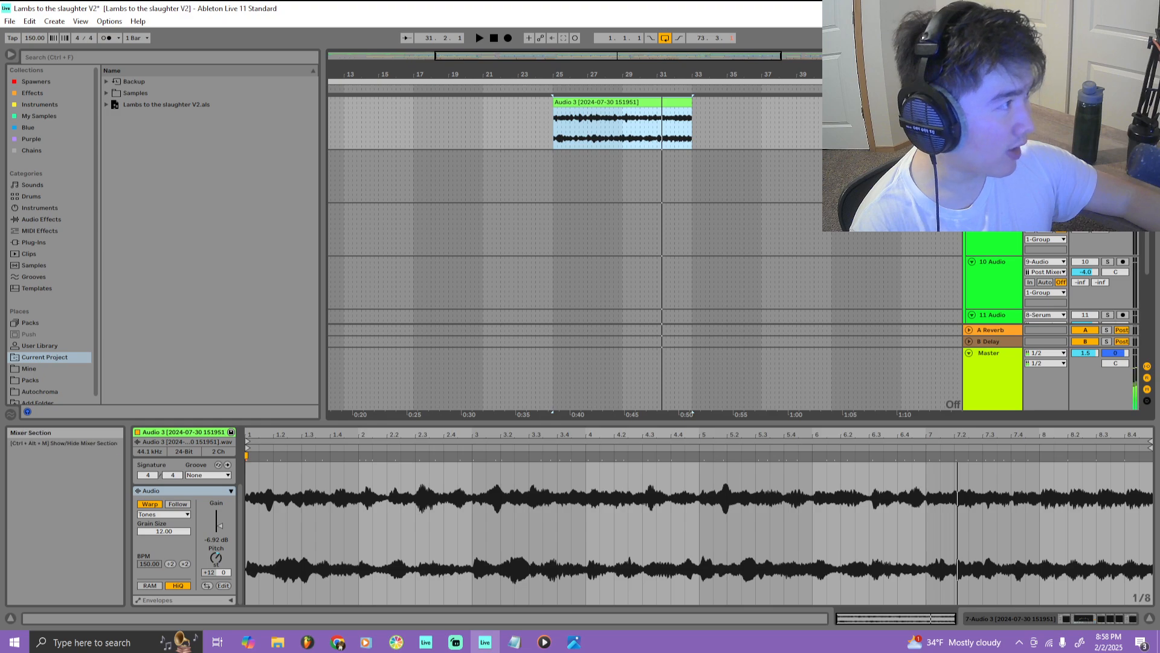
scroll(759, 293, "up", 3)
scroll(522, 130, "up", 2)
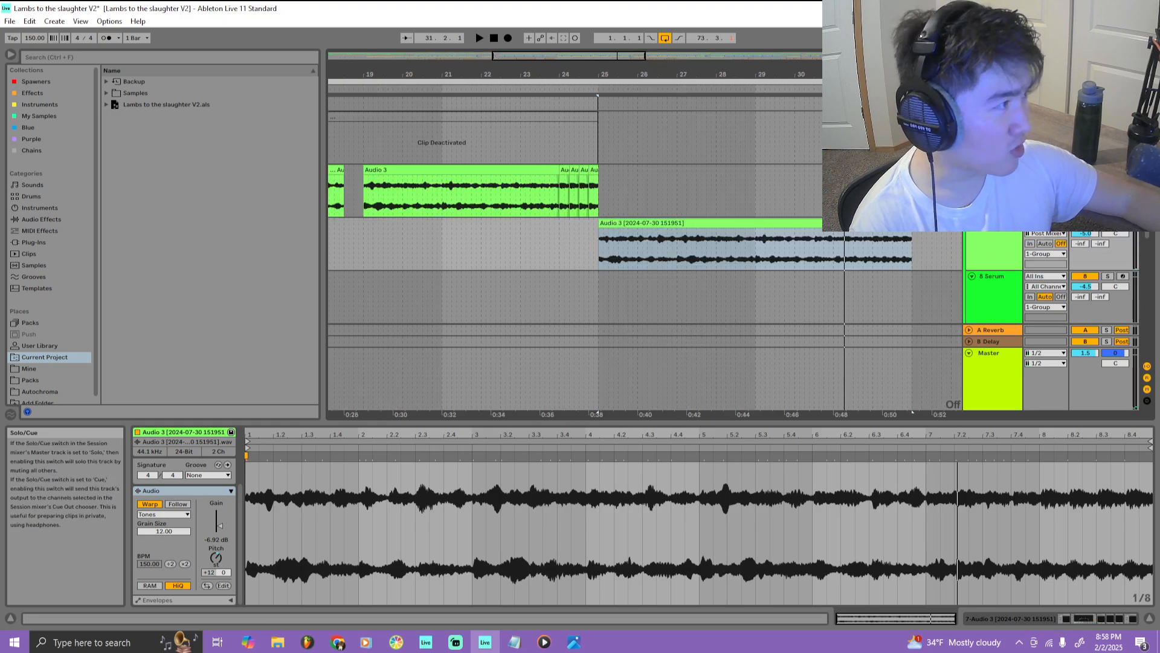
scroll(630, 127, "up", 2)
left_click(437, 89)
key("ctrl+a")
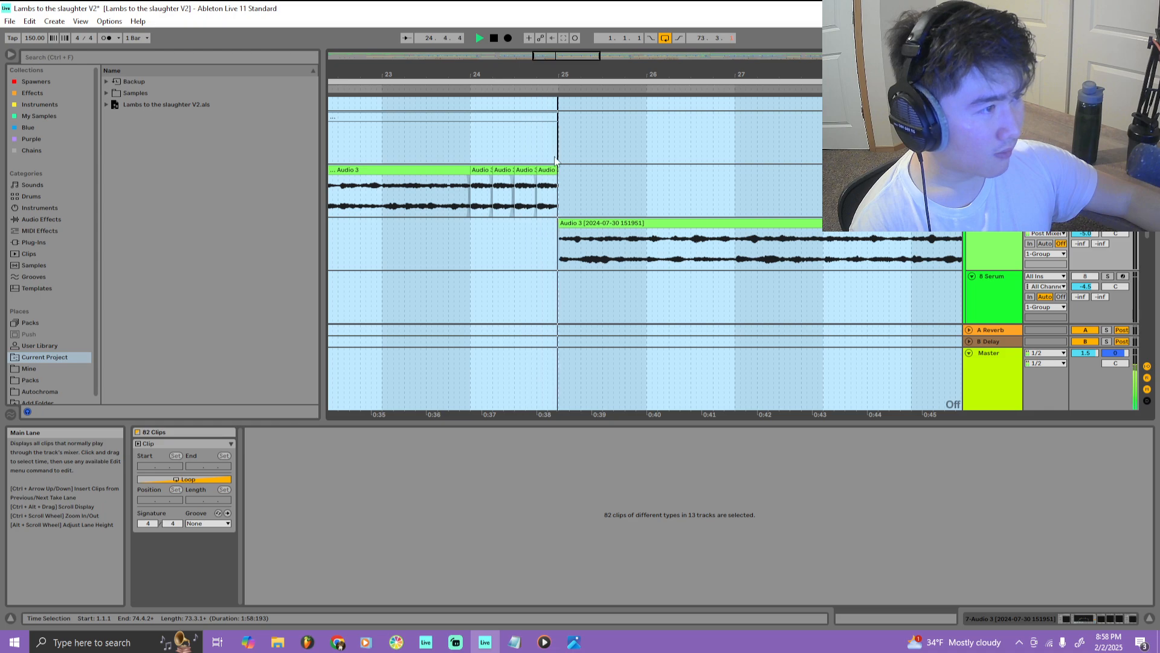
Open the short Audio 3 slice just before bar 25 to view its clip settings, and replay the transition into bar 25
left_click(547, 194)
key("space")
scroll(204, 515, "down", 3)
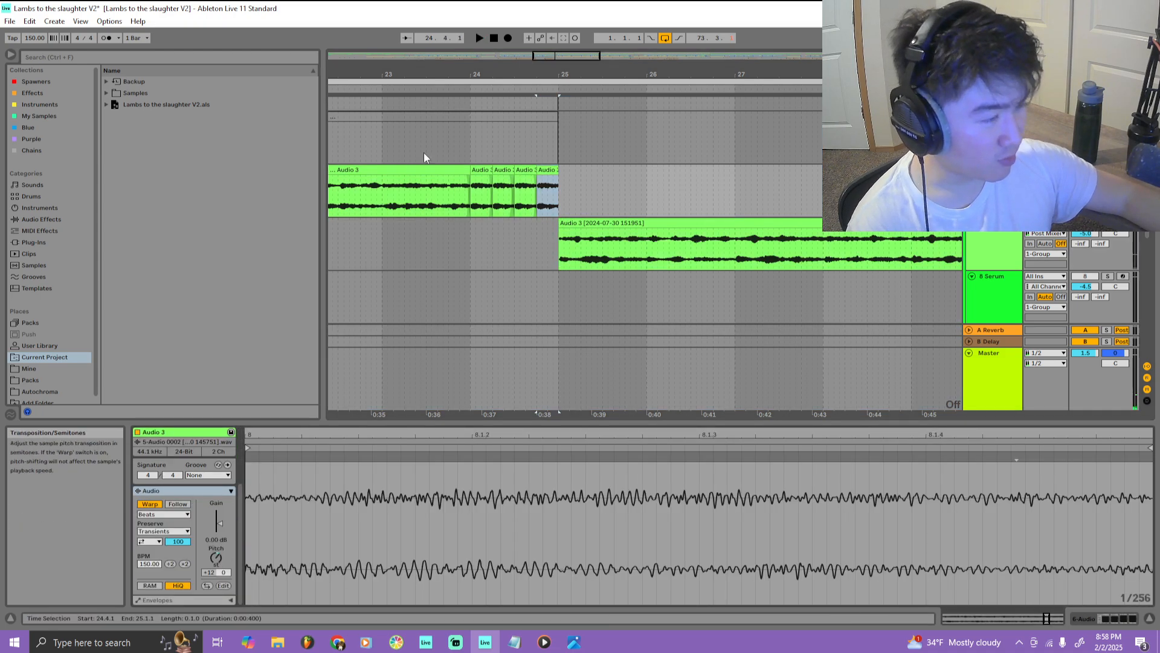
key("space")
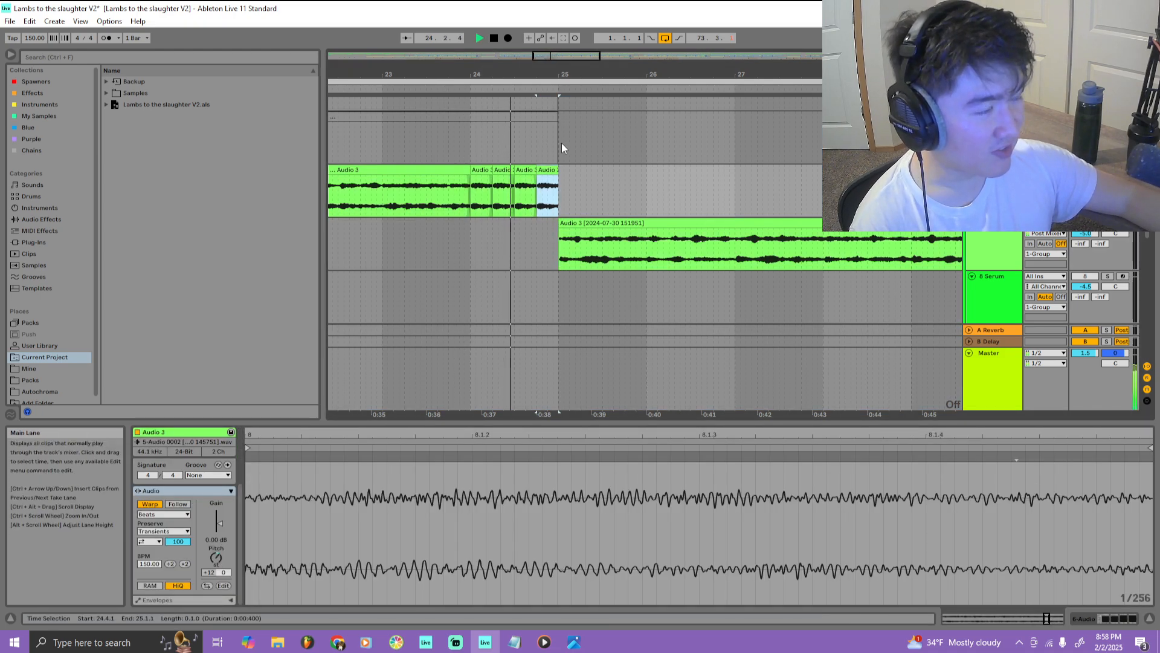
scroll(563, 146, "down", 6)
scroll(663, 219, "down", 3)
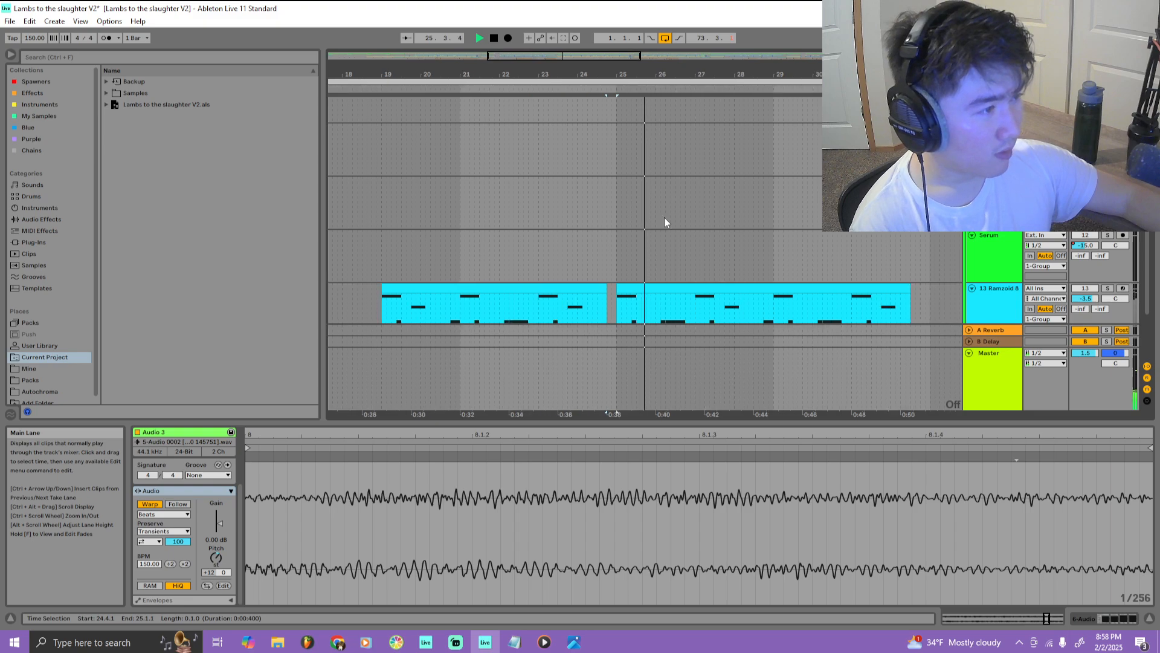
scroll(666, 219, "down", 3)
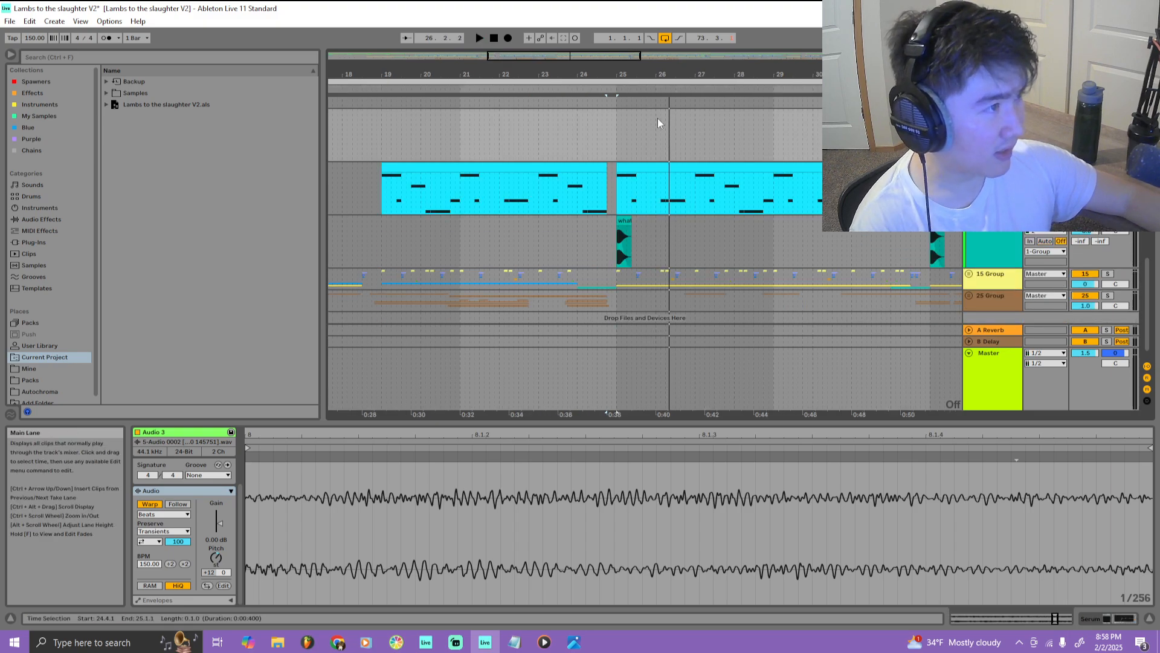
Play from bar 25, show track 13's devices and view the Ramzoid 808 Cooker, closing its window
left_click(615, 85)
double_click(993, 189)
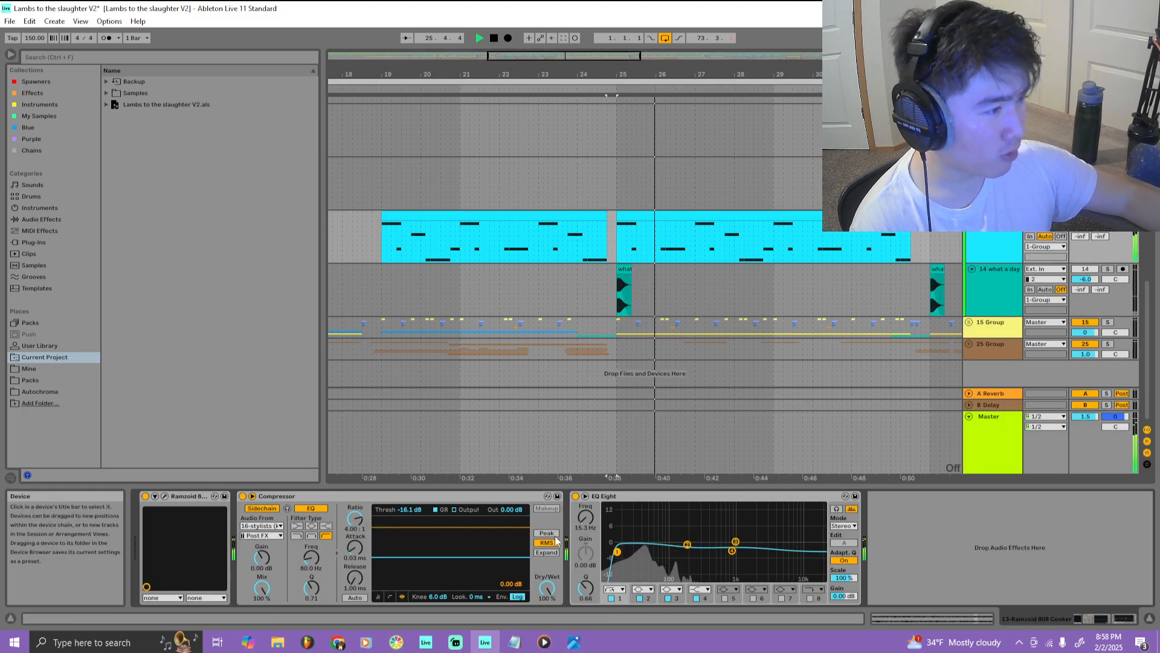
left_click(164, 496)
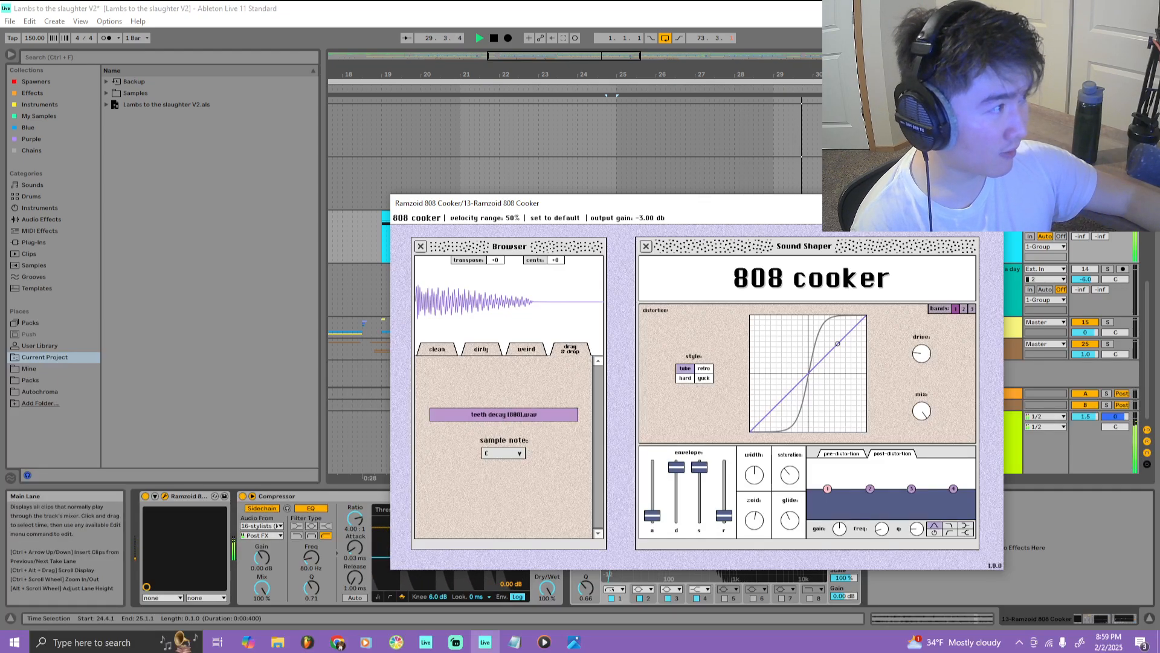
left_click(990, 203)
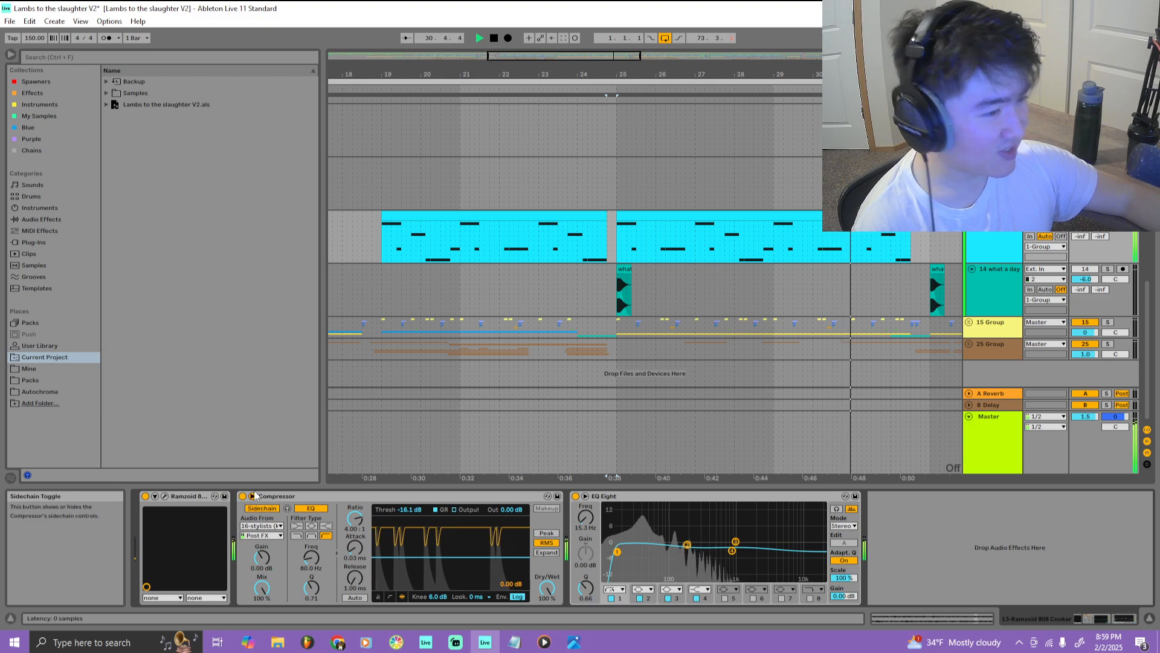
Expand the 15 Group, audition kick track 16 together with the 808 from bar 25, and clear the 808 track's solo
left_click(970, 322)
scroll(736, 399, "down", 4)
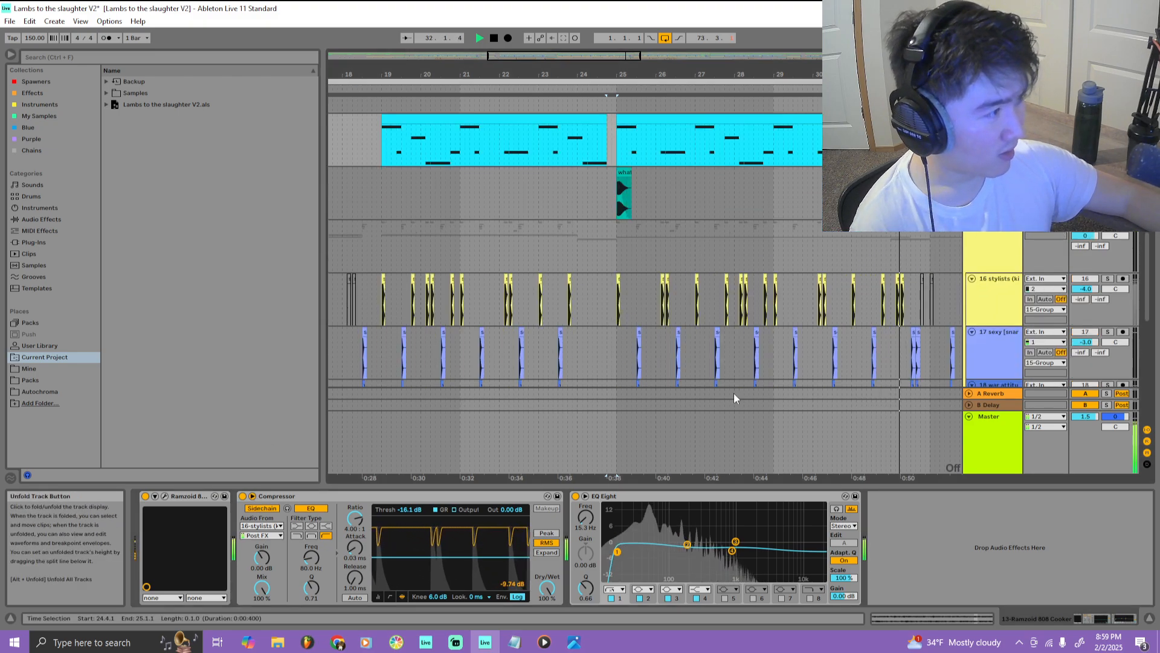
scroll(617, 281, "up", 3)
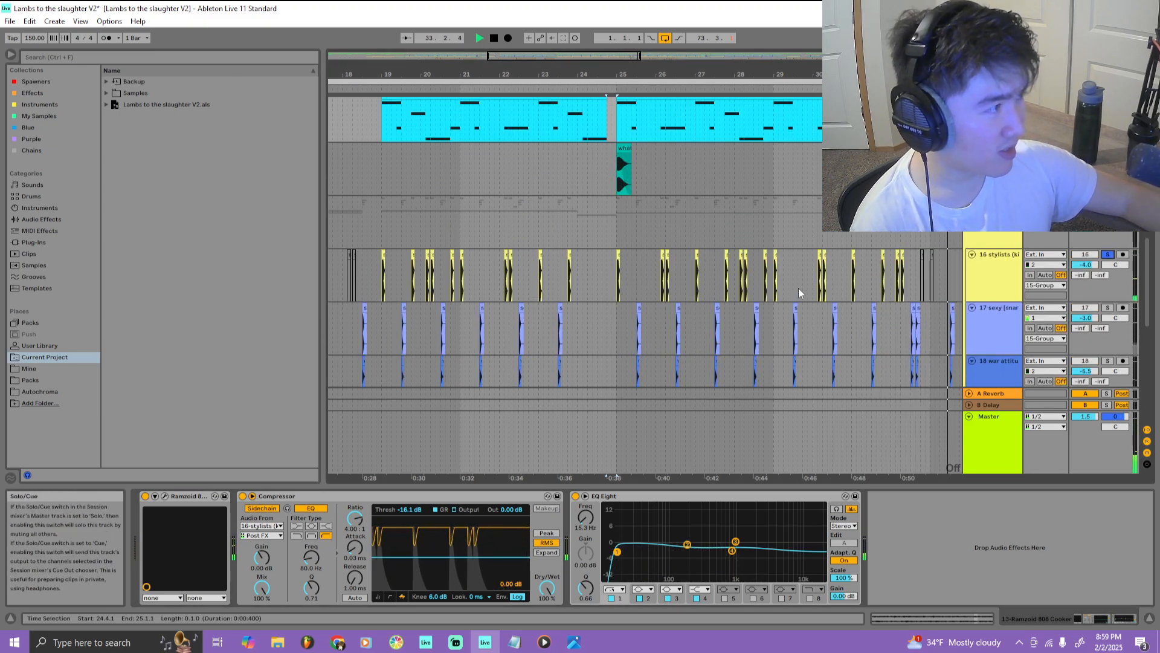
key("space")
key("space")
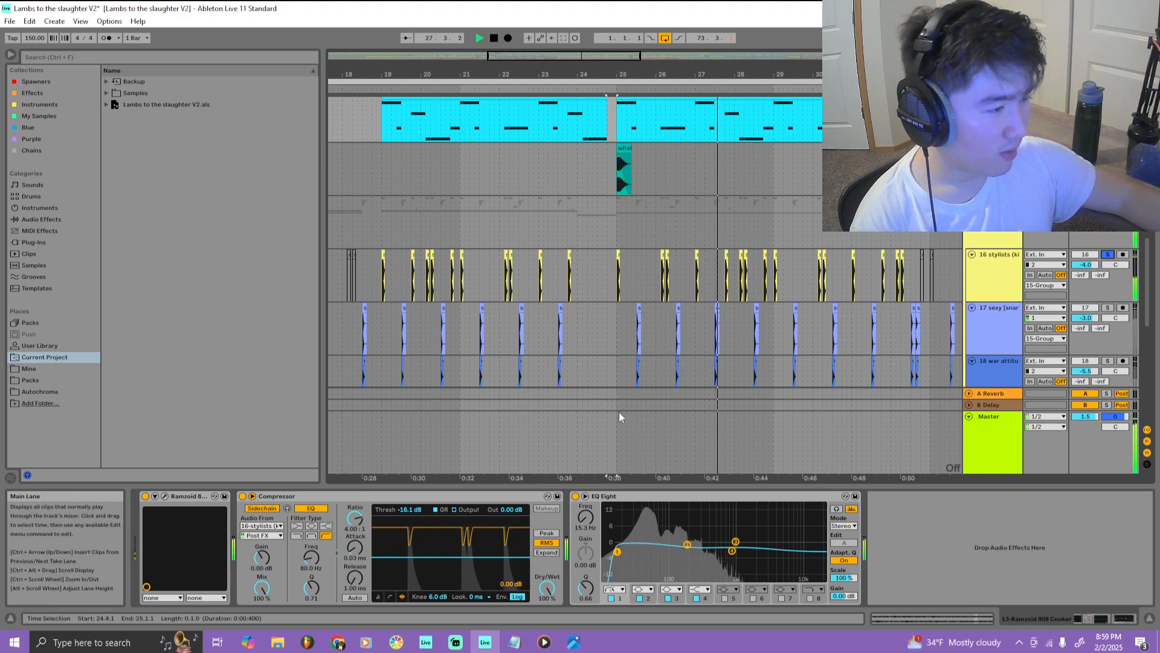
scroll(617, 260, "up", 2)
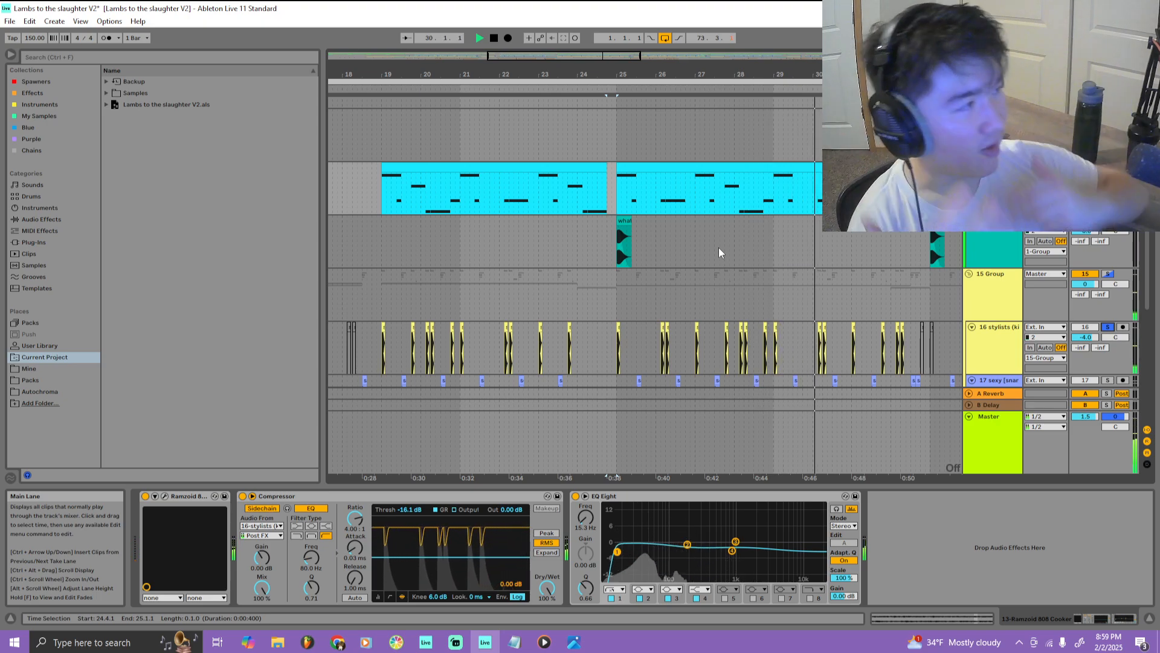
scroll(937, 238, "up", 4)
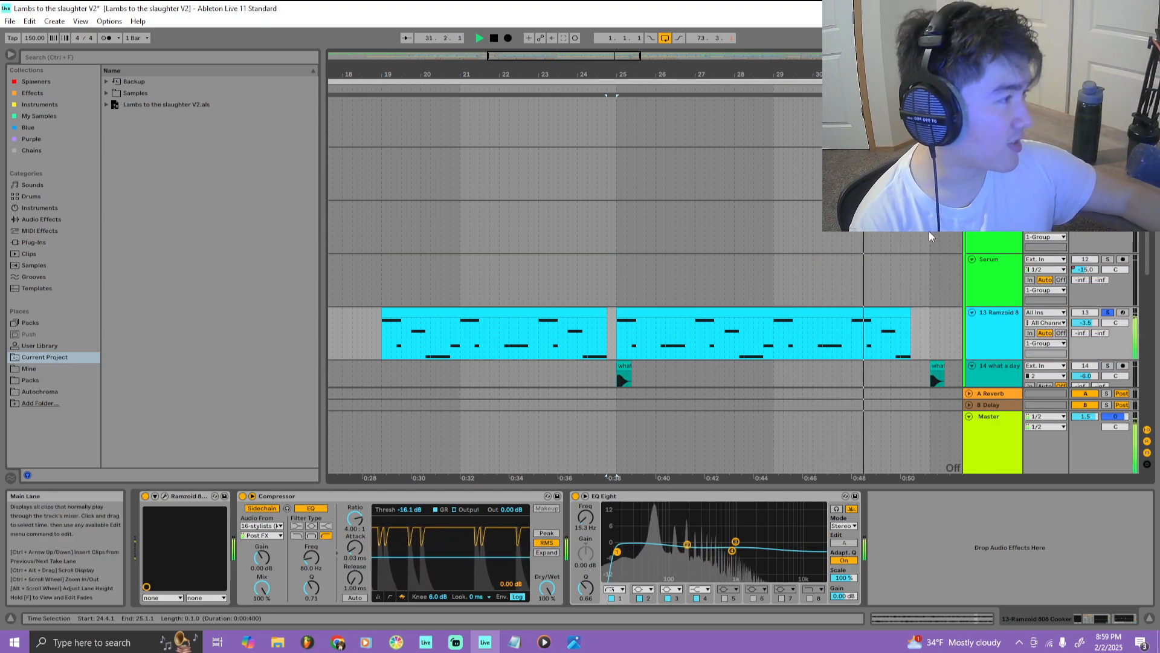
scroll(931, 235, "down", 1)
scroll(930, 235, "down", 3)
key("space")
left_click(1107, 301)
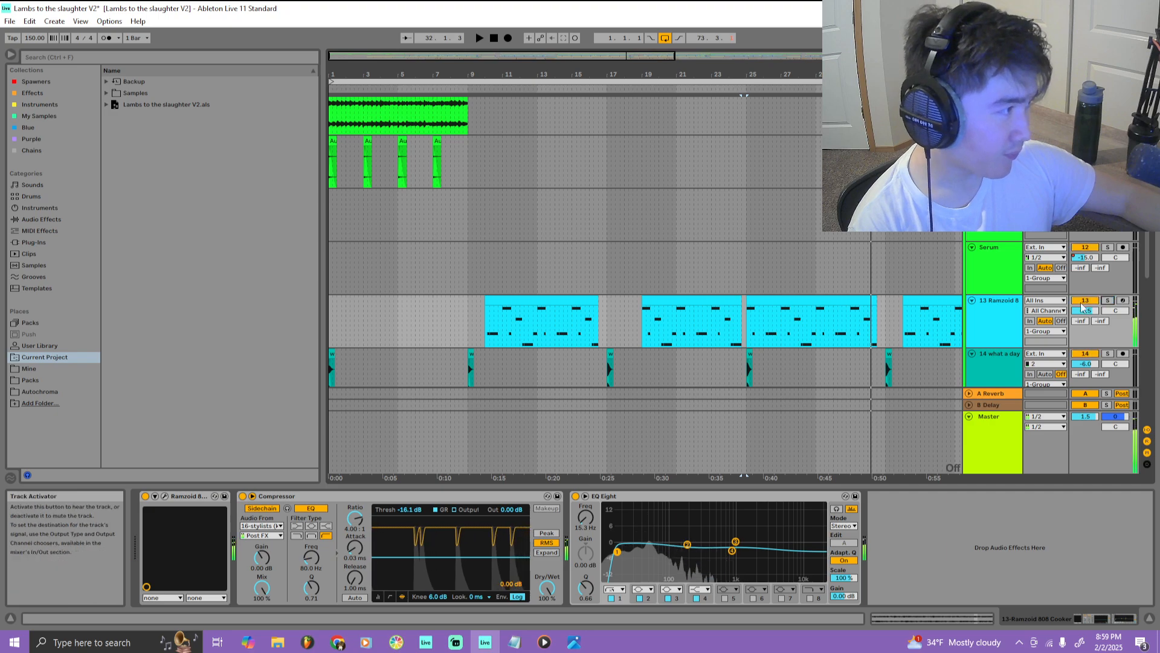
Solo the 8 Serum track and play it from just before bar 41
scroll(884, 278, "down", 2)
scroll(882, 278, "up", 2)
scroll(883, 275, "up", 3)
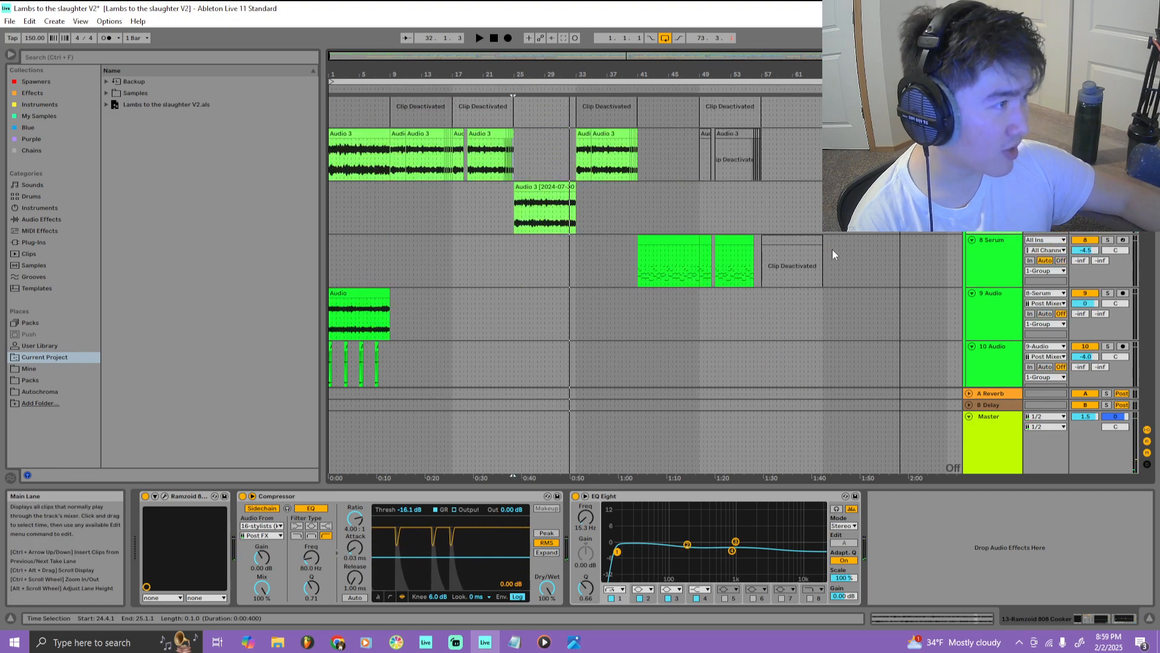
left_click(1108, 265)
scroll(635, 228, "up", 3)
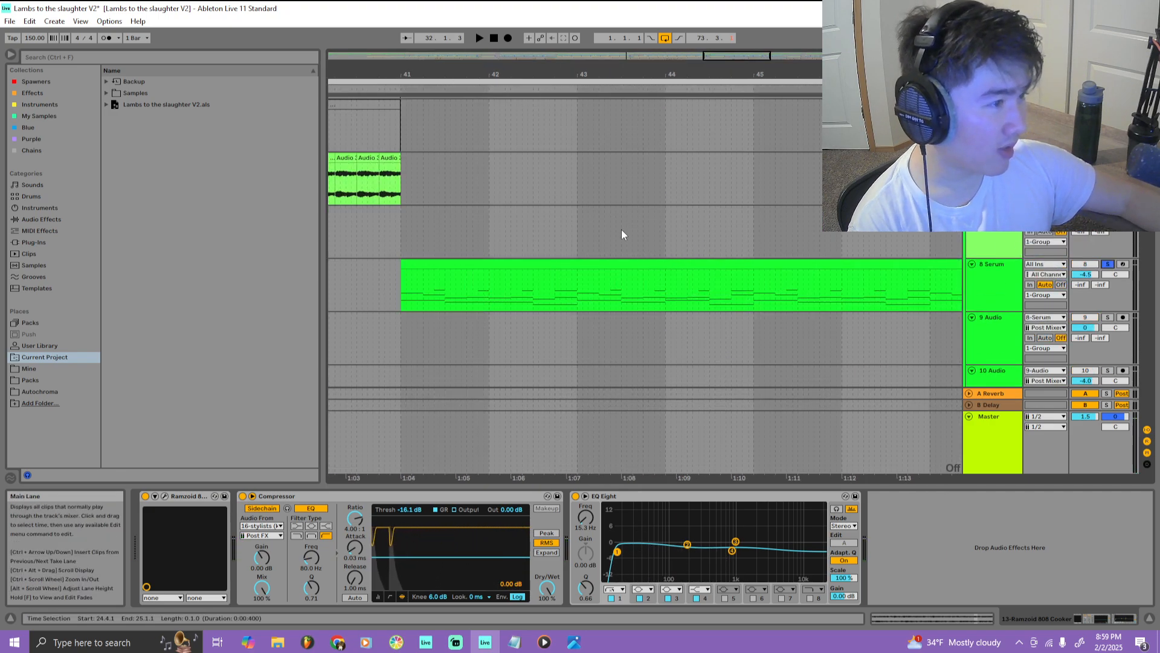
scroll(622, 234, "down", 1)
left_click(512, 86)
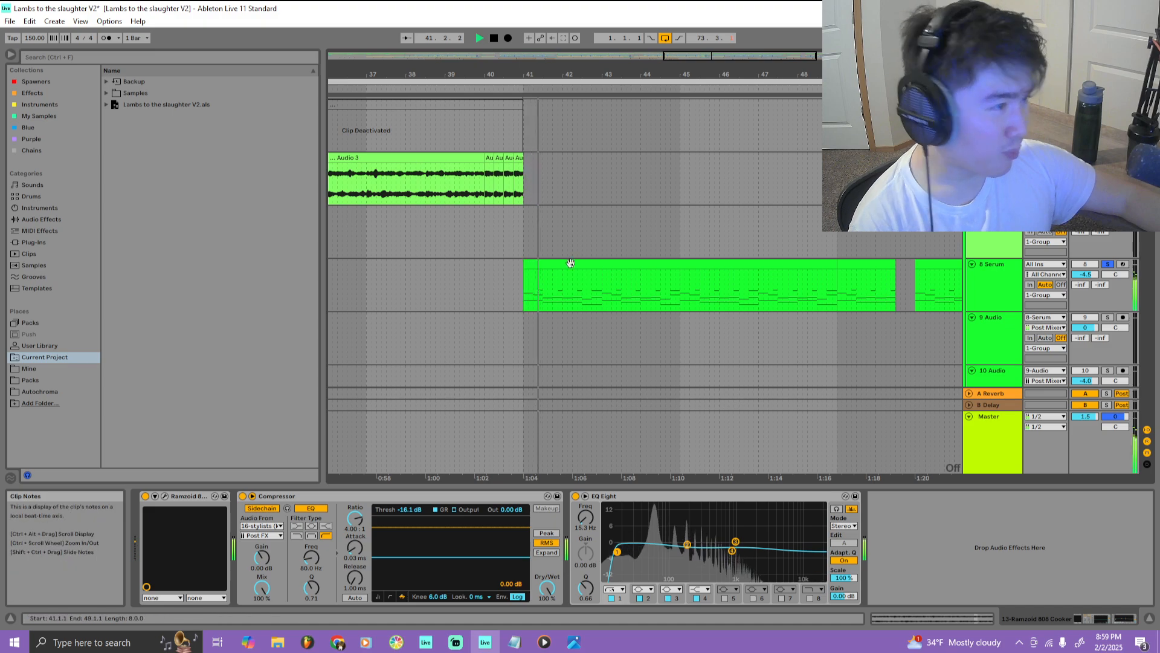
Open track 8's MIDI clip at bar 41 and view its melody notes
scroll(538, 284, "up", 4)
scroll(672, 336, "down", 3)
left_click(673, 336)
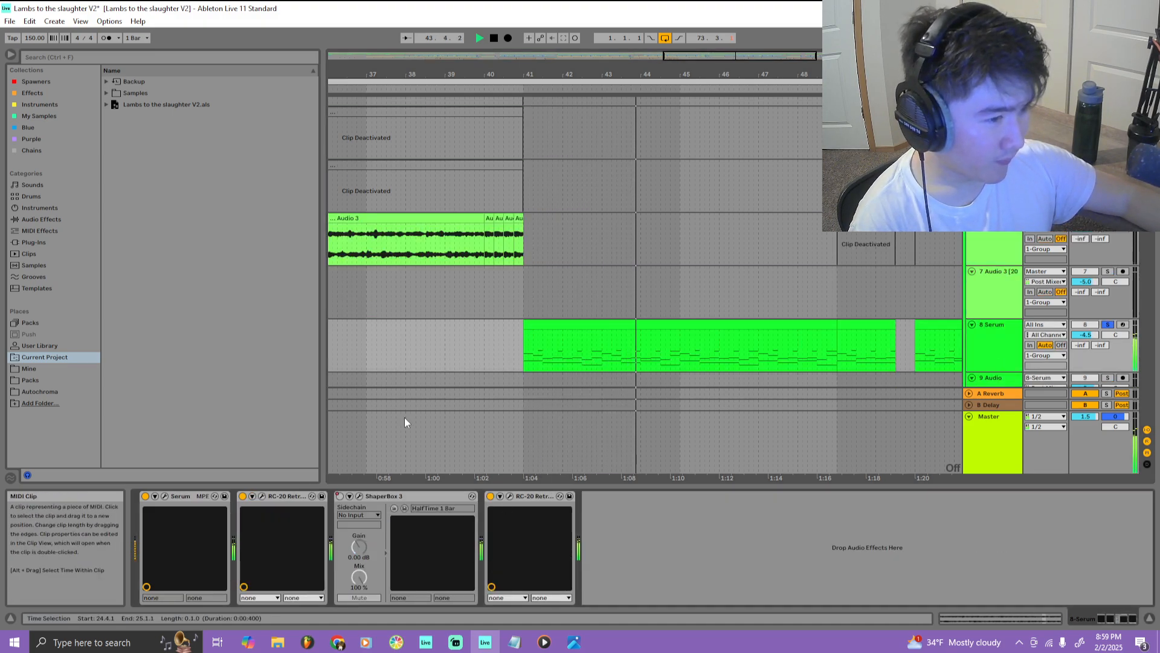
double_click(654, 320)
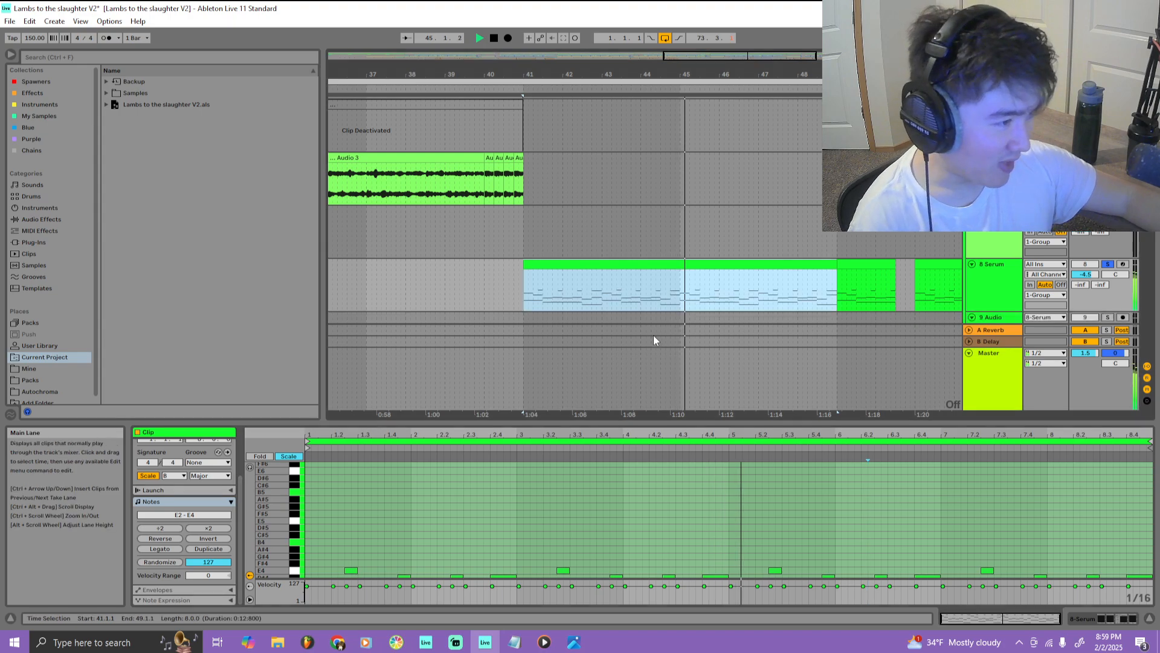
scroll(655, 341, "down", 6)
scroll(744, 509, "down", 7)
scroll(743, 511, "up", 1)
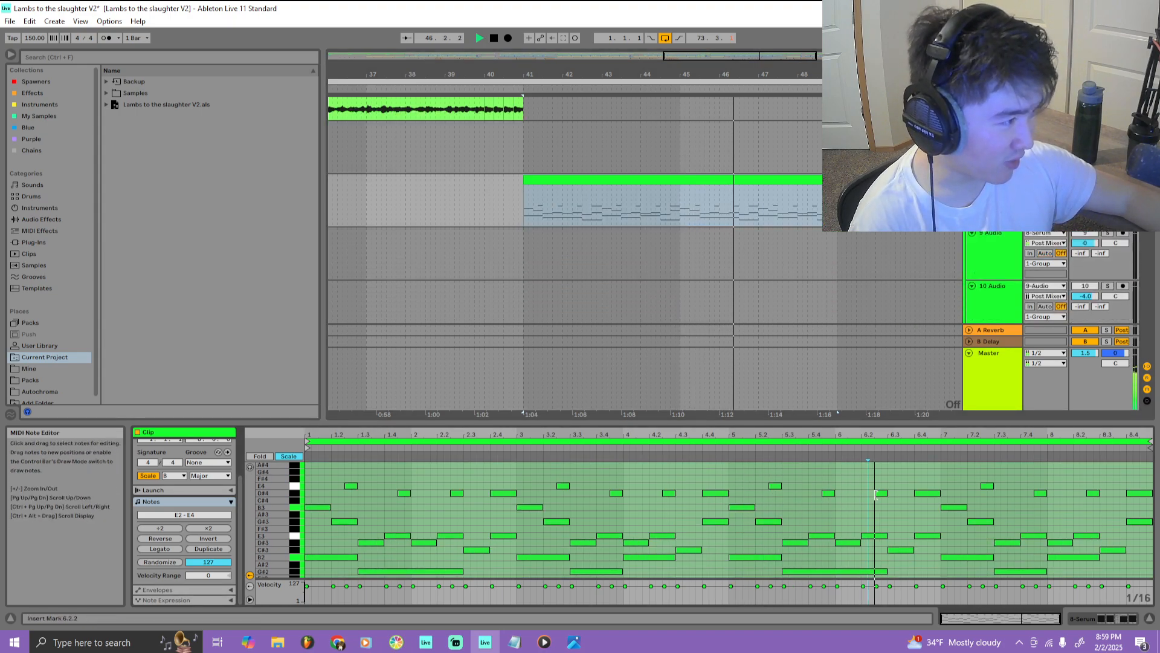
Show track 8's devices and view the MO_FN_SY_Lunarwind preset in Serum, closing its window
double_click(993, 192)
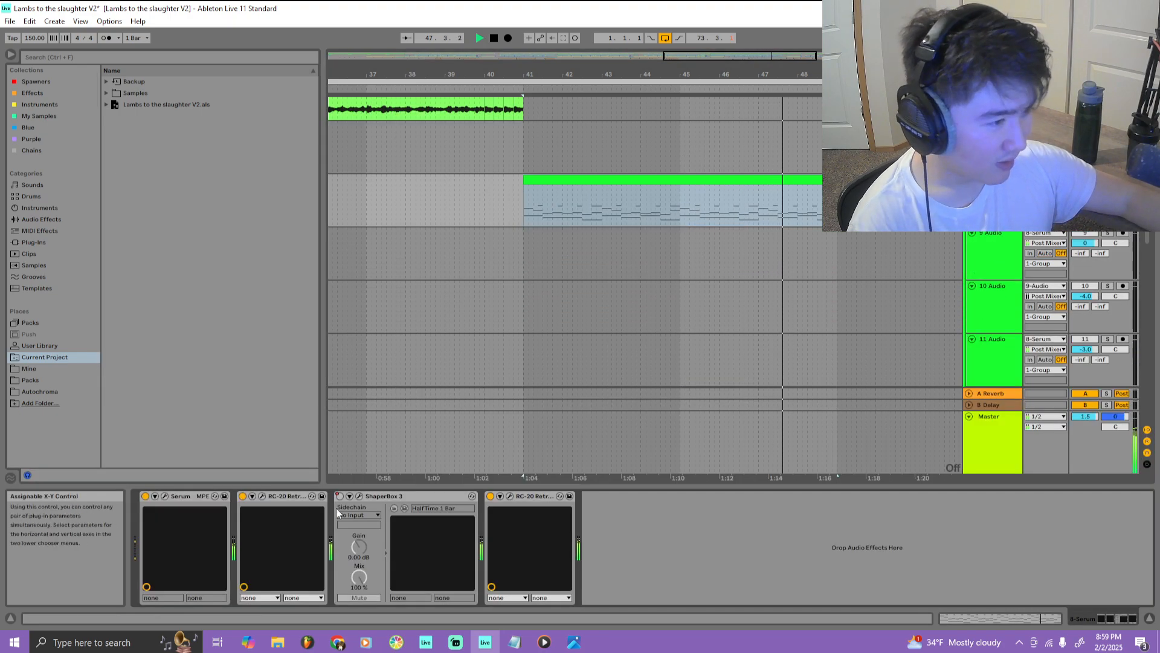
left_click(167, 497)
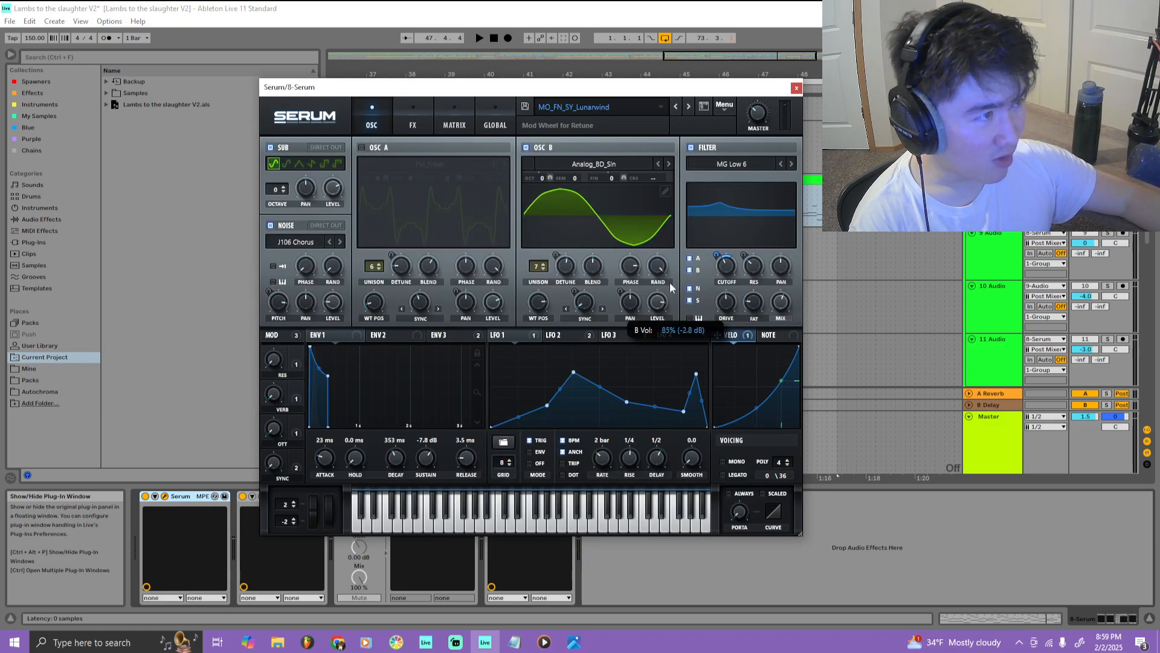
left_click(796, 89)
Highlight the melody tracks across the arrangement from bar 1 to about bar 29
scroll(604, 230, "up", 3)
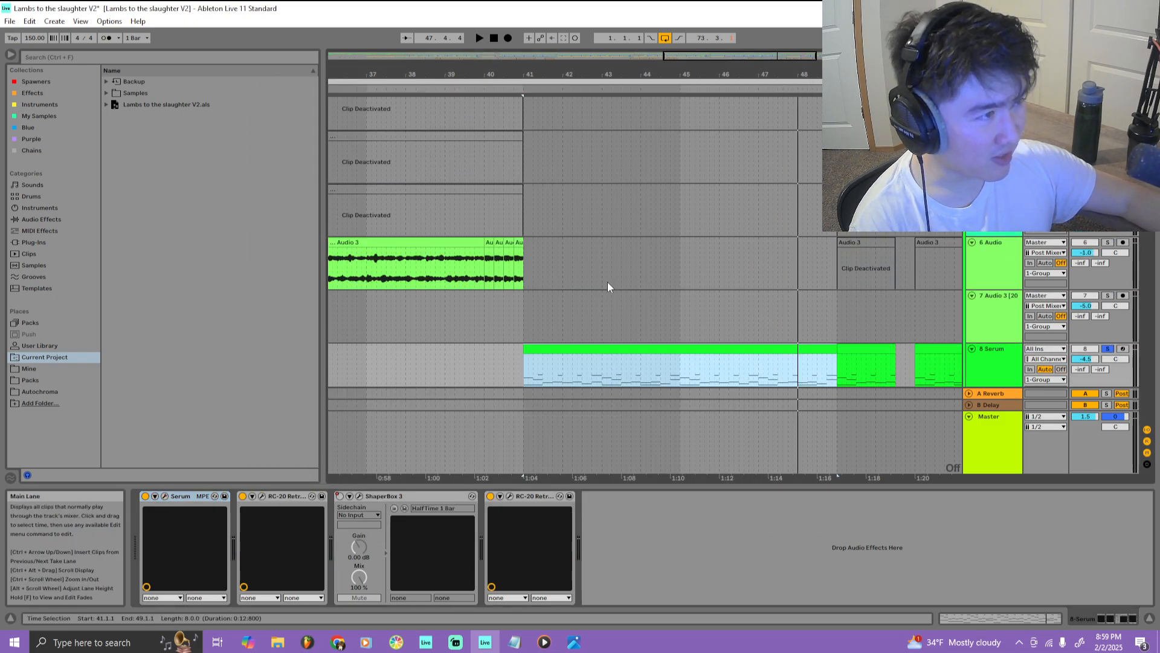
scroll(608, 282, "down", 5)
scroll(580, 279, "up", 2)
left_click_drag(542, 297, 291, 155)
scroll(458, 251, "down", 1)
scroll(495, 284, "up", 2)
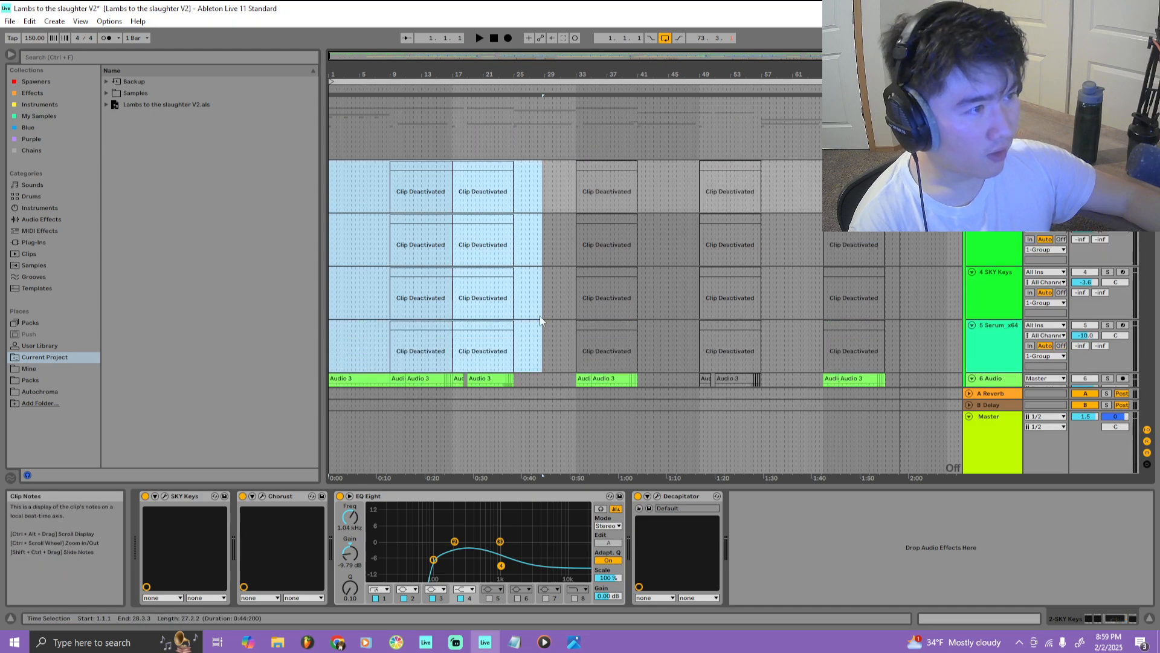
left_click_drag(546, 316, 329, 140)
Play the transition into bar 41 around the frozen Serum clip, and replay it with the full arrangement
scroll(483, 281, "down", 5)
scroll(570, 253, "down", 2)
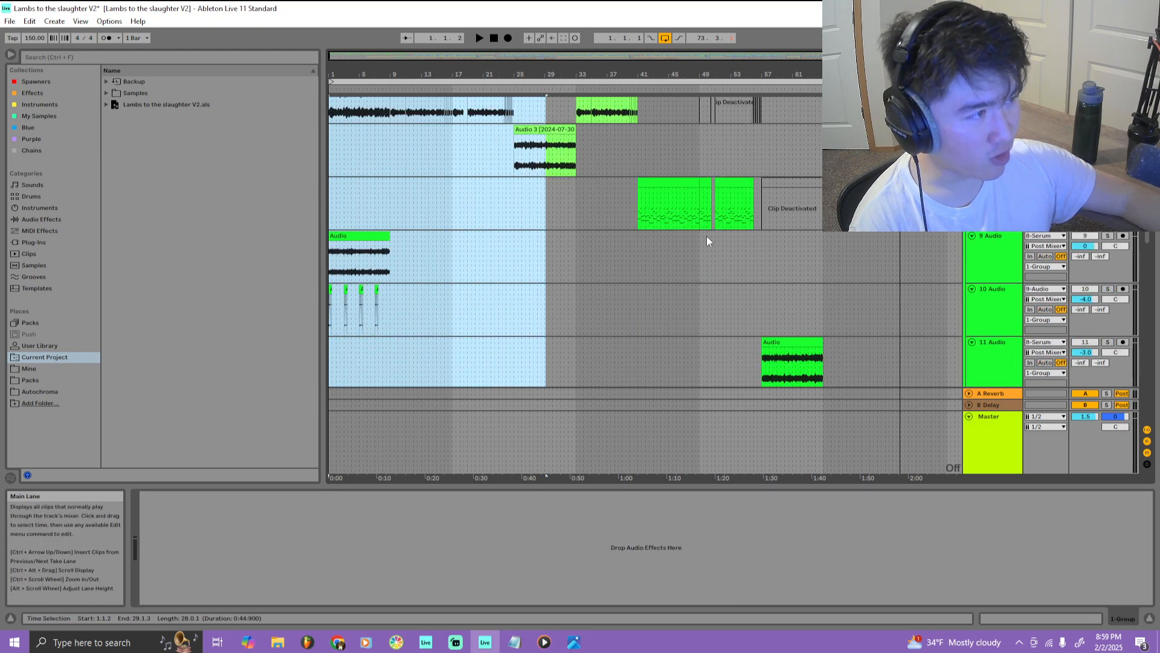
scroll(719, 229, "down", 2)
scroll(695, 218, "up", 3)
scroll(611, 208, "up", 3)
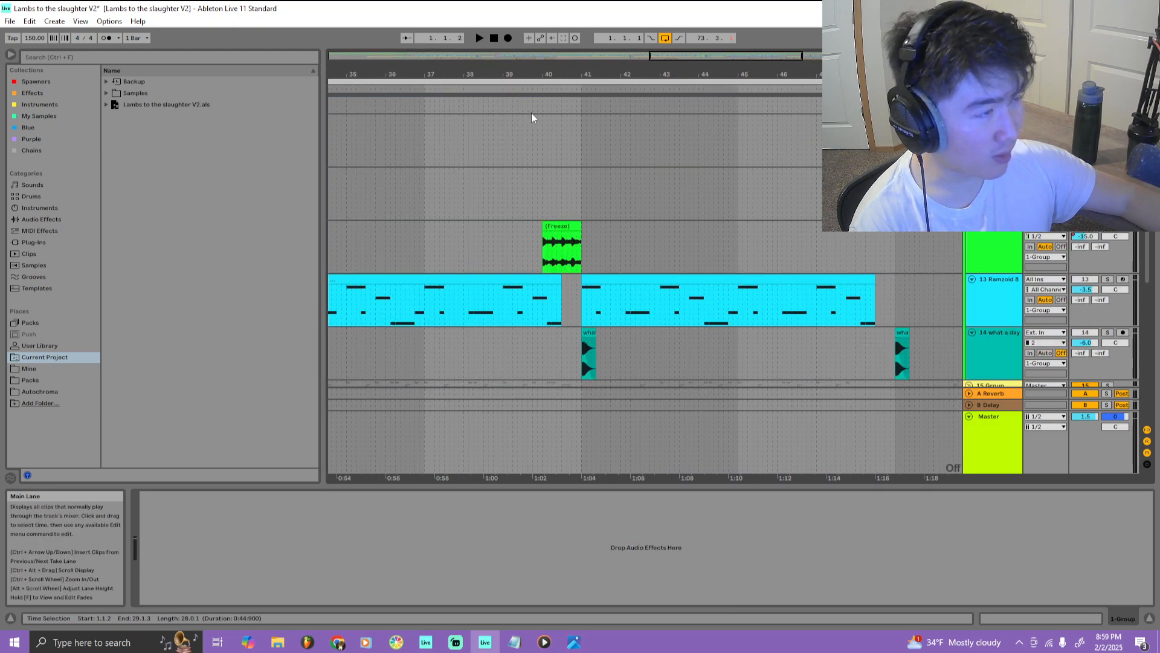
left_click(536, 115)
key("space")
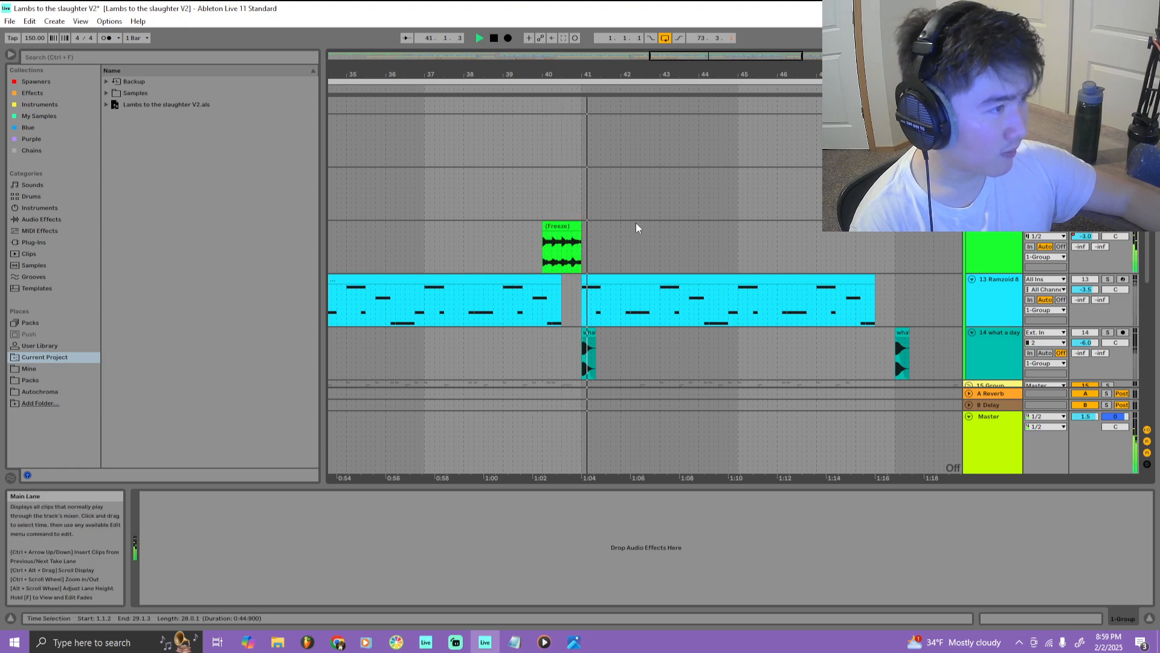
scroll(636, 224, "up", 2)
key("space")
scroll(633, 226, "up", 4)
scroll(633, 278, "down", 6)
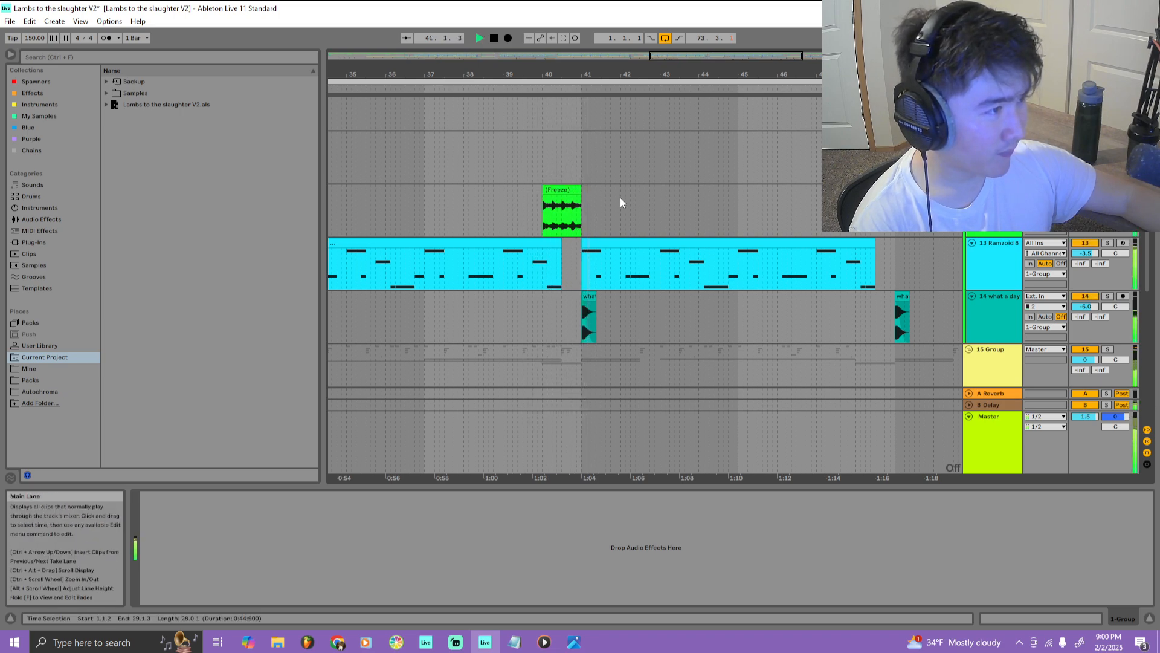
Solo track 11 and play its audio clip from bar 57
left_click(1108, 137)
scroll(785, 262, "down", 6)
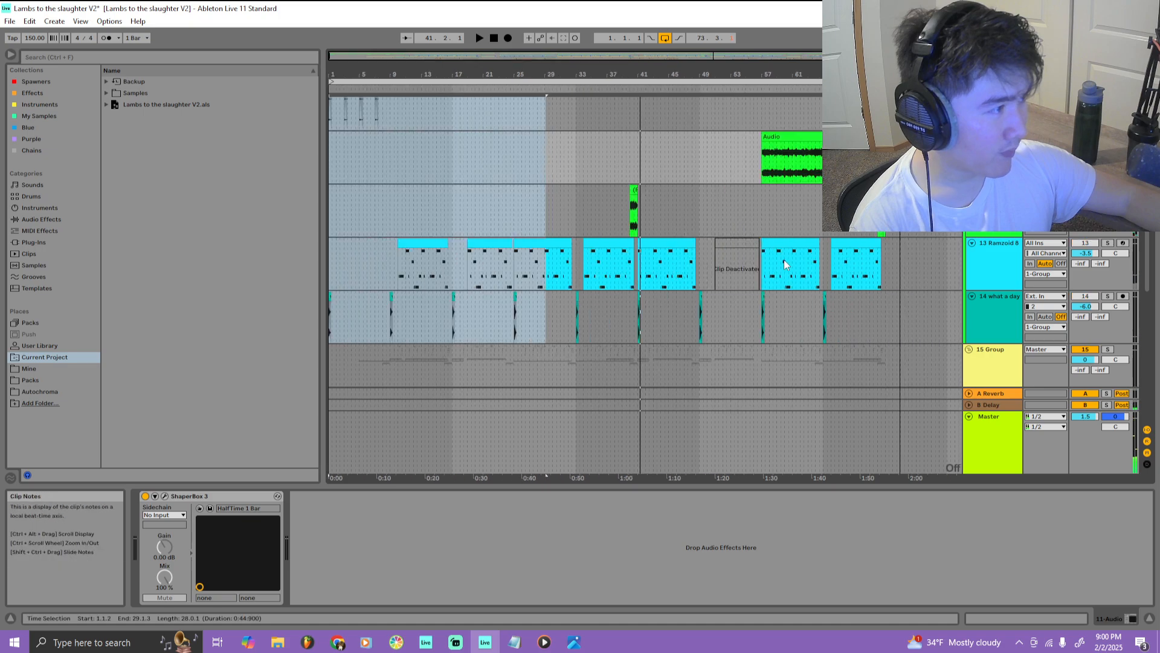
scroll(879, 234, "up", 2)
scroll(947, 254, "up", 2)
left_click(1109, 281)
scroll(762, 340, "up", 3)
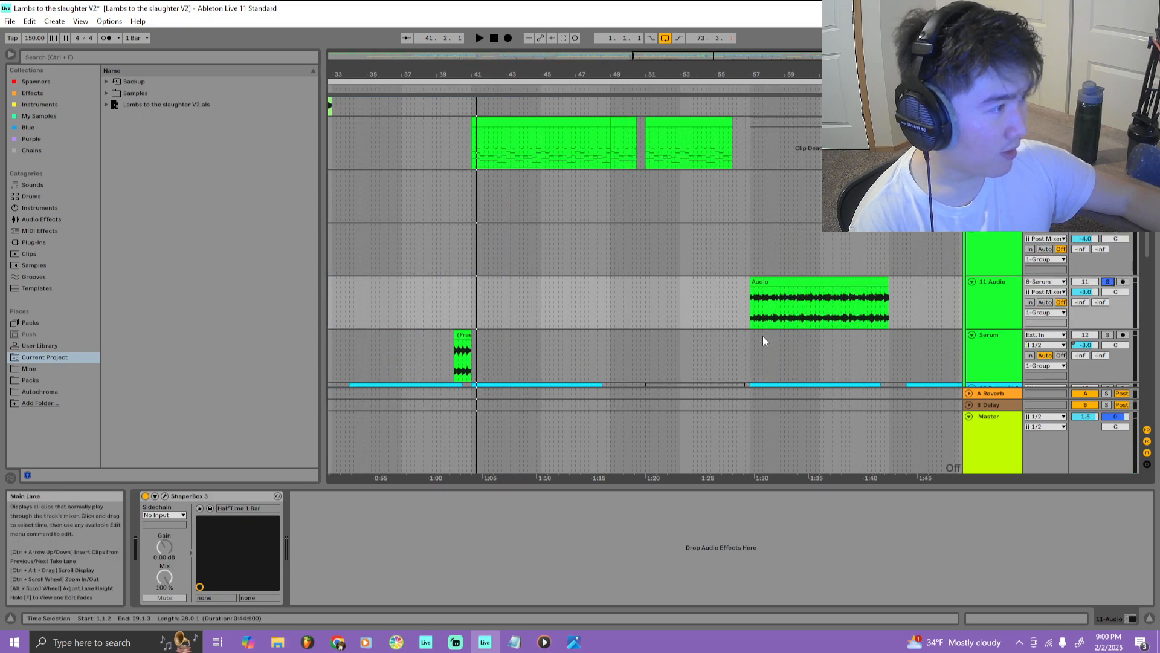
left_click(748, 302)
key("space")
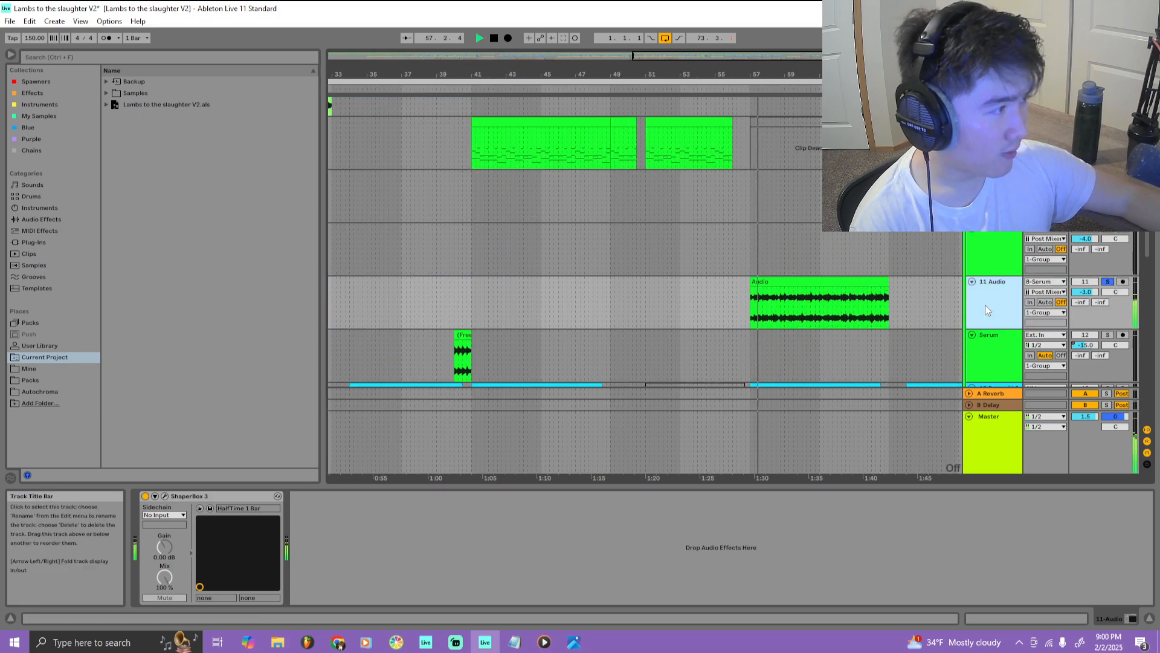
View the HalfTime 1 Bar preset in track 11's ShaperBox 3, close it and open the bar 57 clip's warp settings
left_click(165, 495)
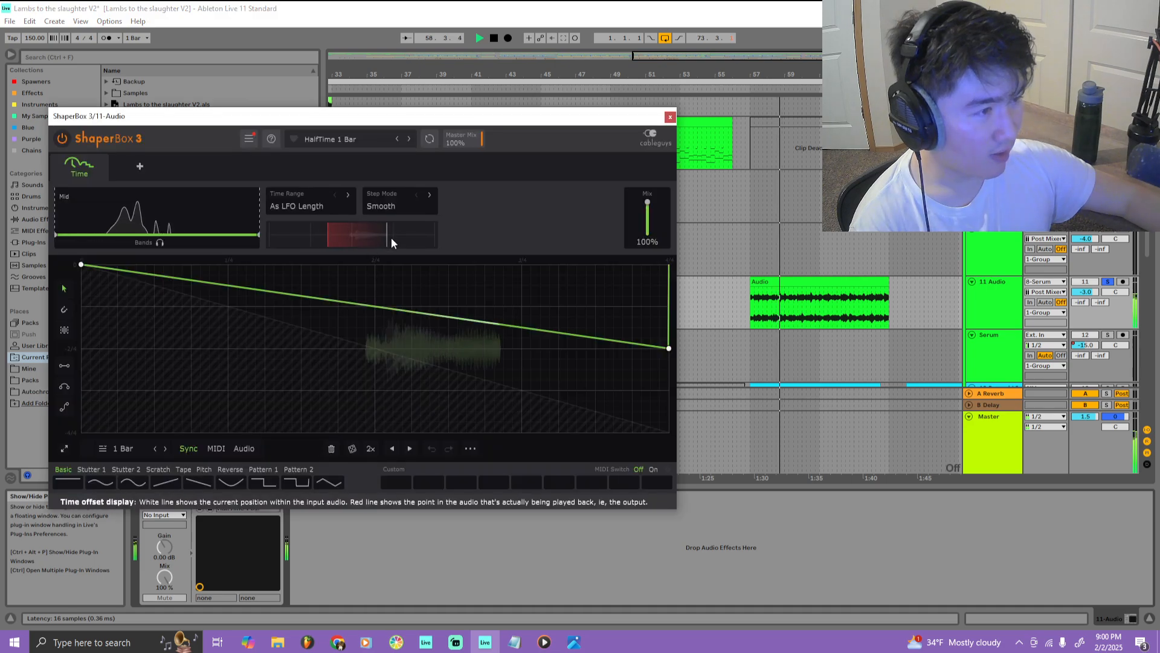
left_click(670, 118)
double_click(817, 282)
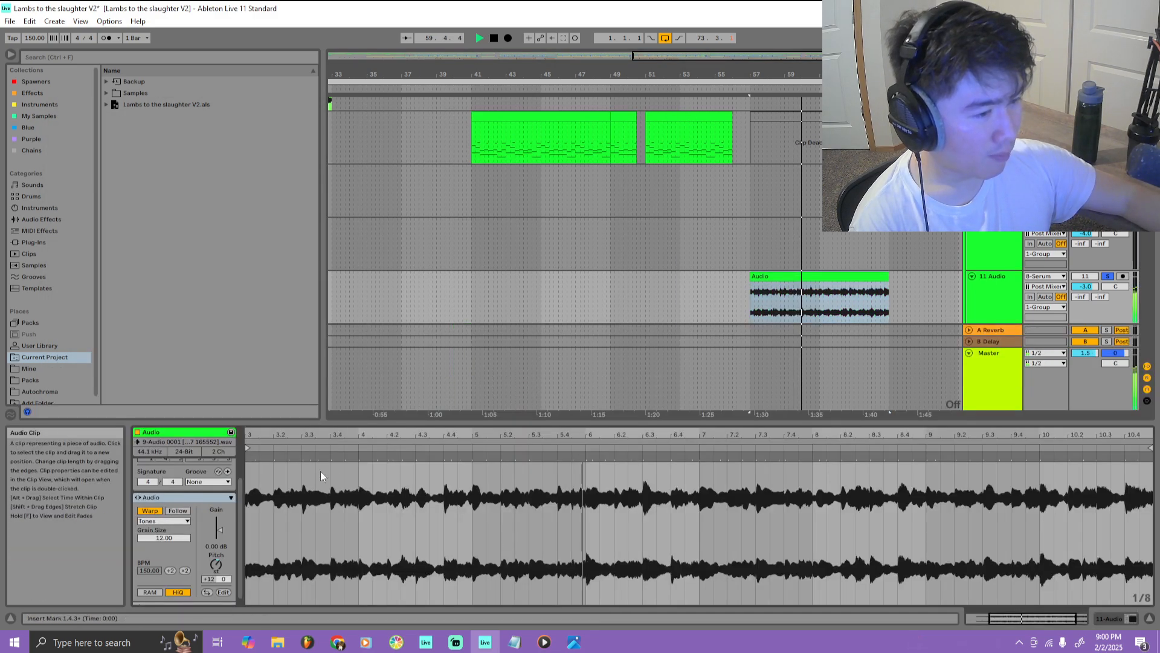
scroll(215, 556, "down", 1)
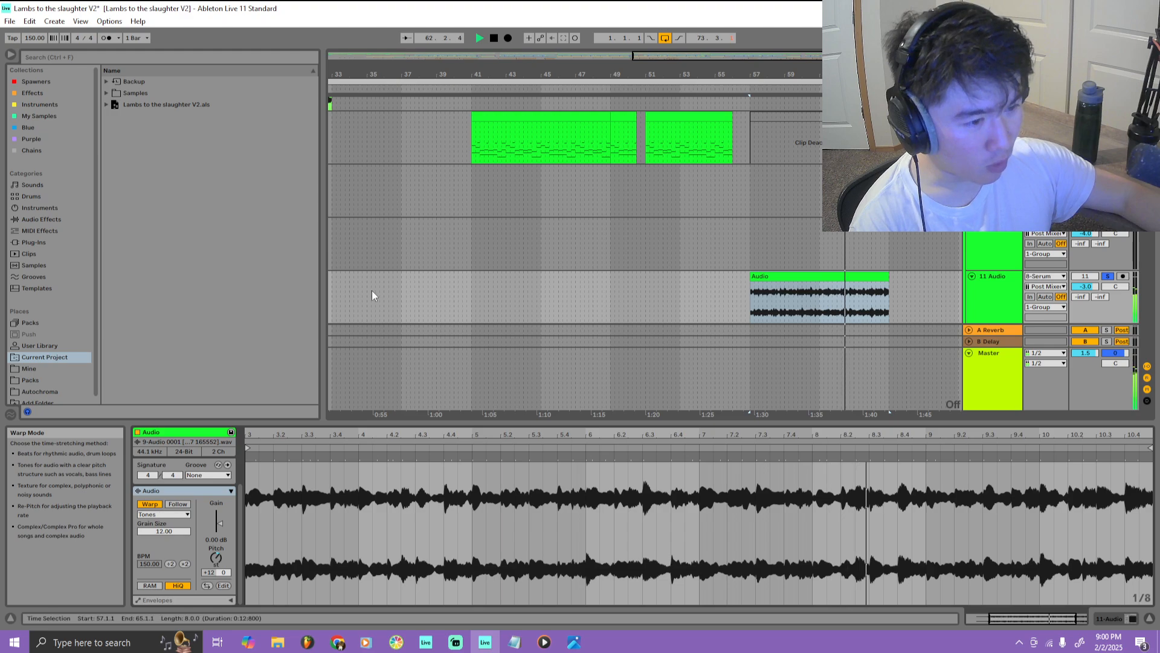
Collapse the group holding the melody tracks and clear the solo so all tracks sound
scroll(373, 295, "down", 5)
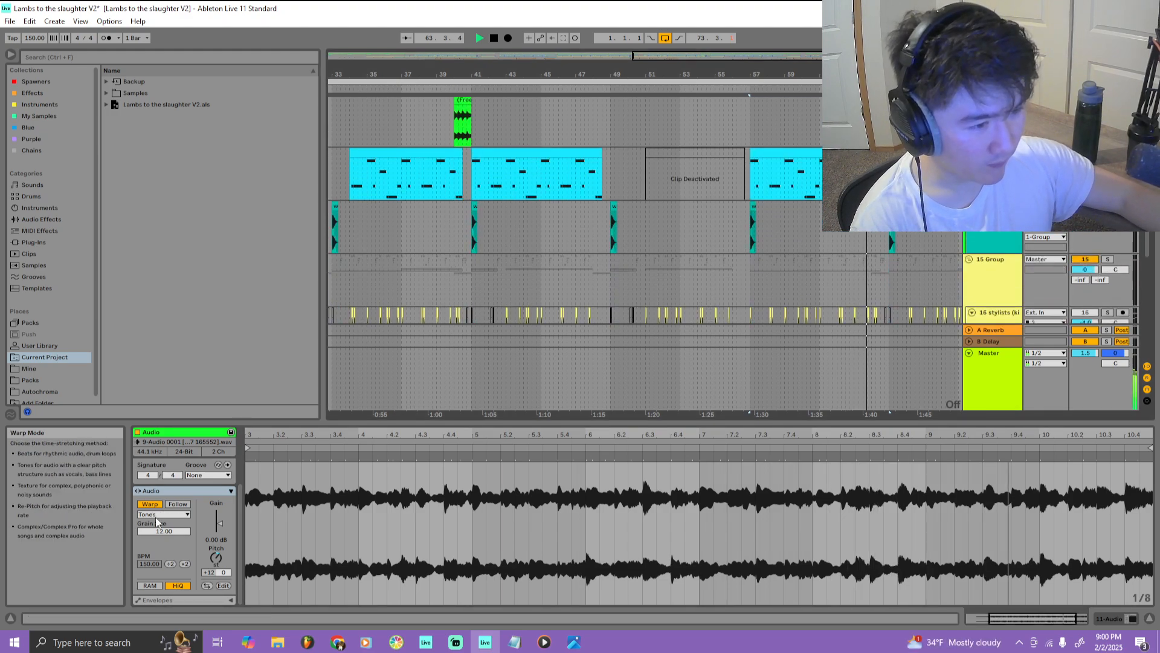
scroll(622, 282, "down", 3)
scroll(619, 271, "down", 3)
left_click(618, 270)
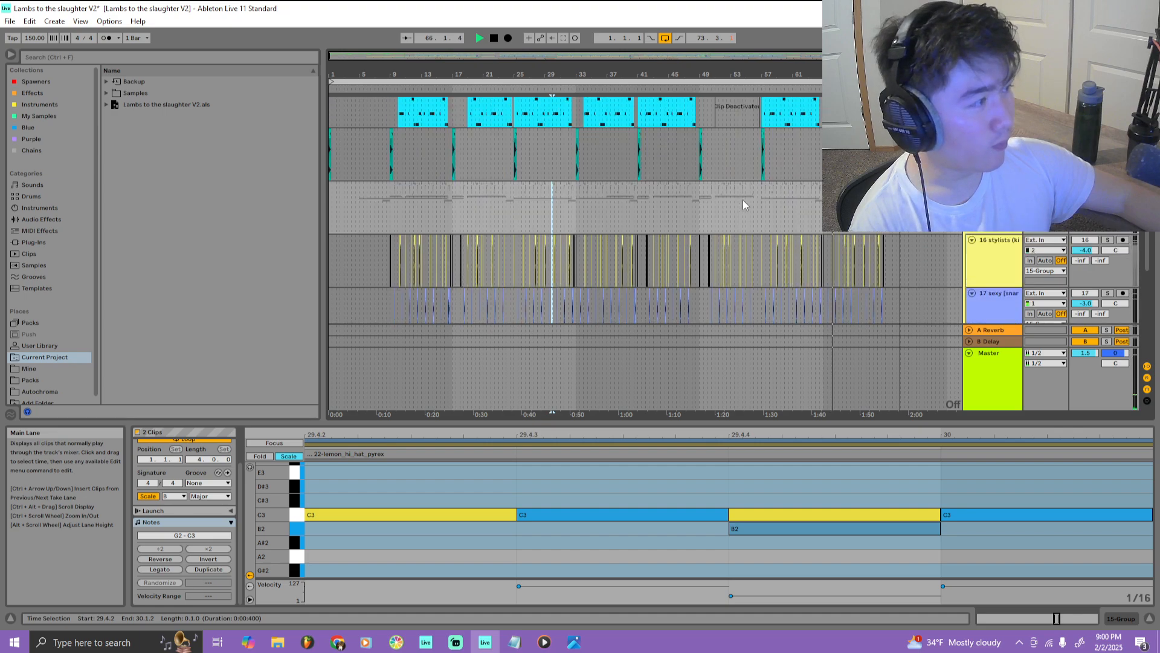
scroll(742, 200, "up", 5)
scroll(991, 157, "up", 5)
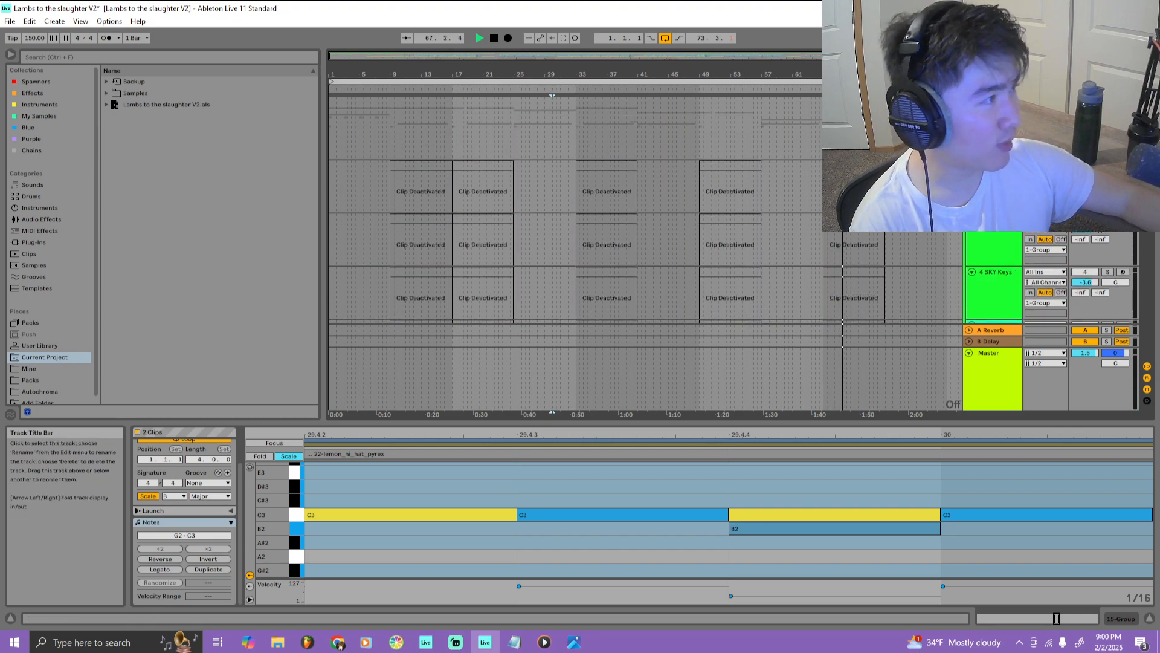
left_click(968, 102)
left_click(1108, 102)
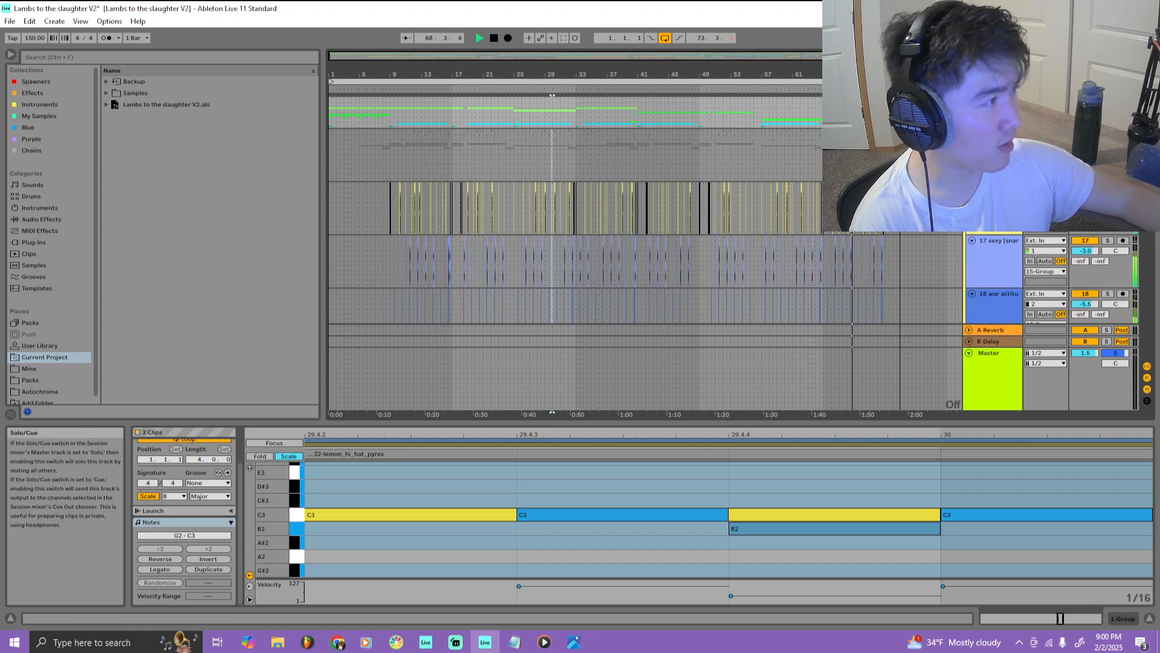
Play the arrangement from around bar 9 with the kick, snare and percussion clips in view
scroll(718, 219, "down", 3)
left_click(386, 88)
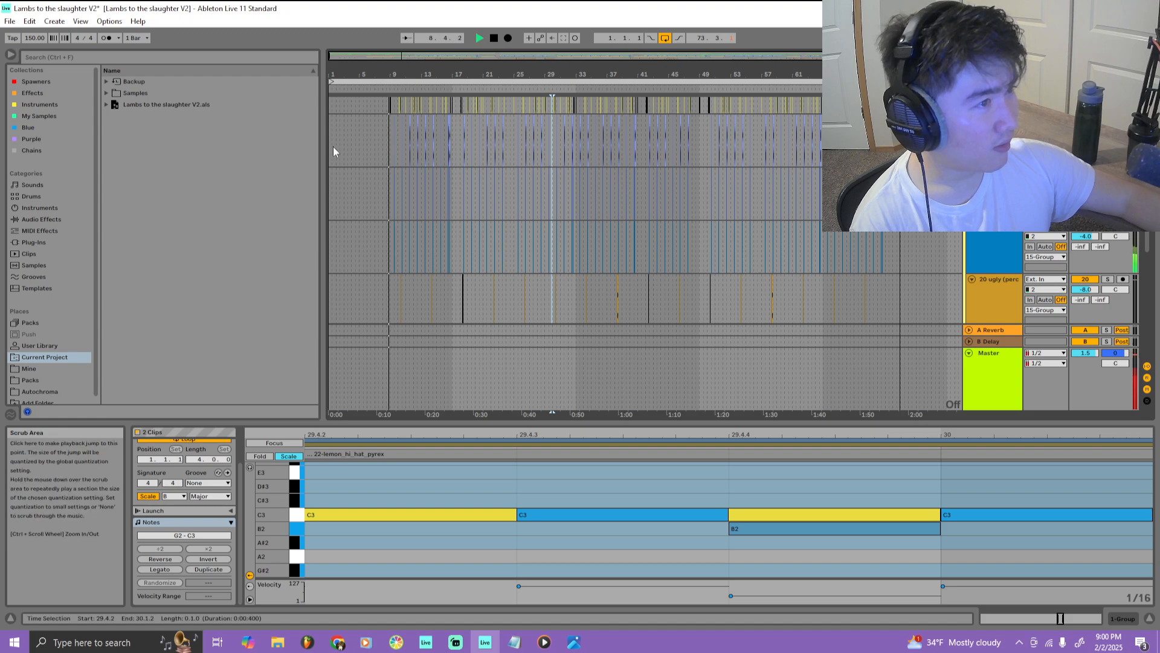
scroll(335, 150, "up", 5)
scroll(677, 206, "up", 1)
scroll(677, 206, "up", 1)
scroll(768, 287, "up", 3)
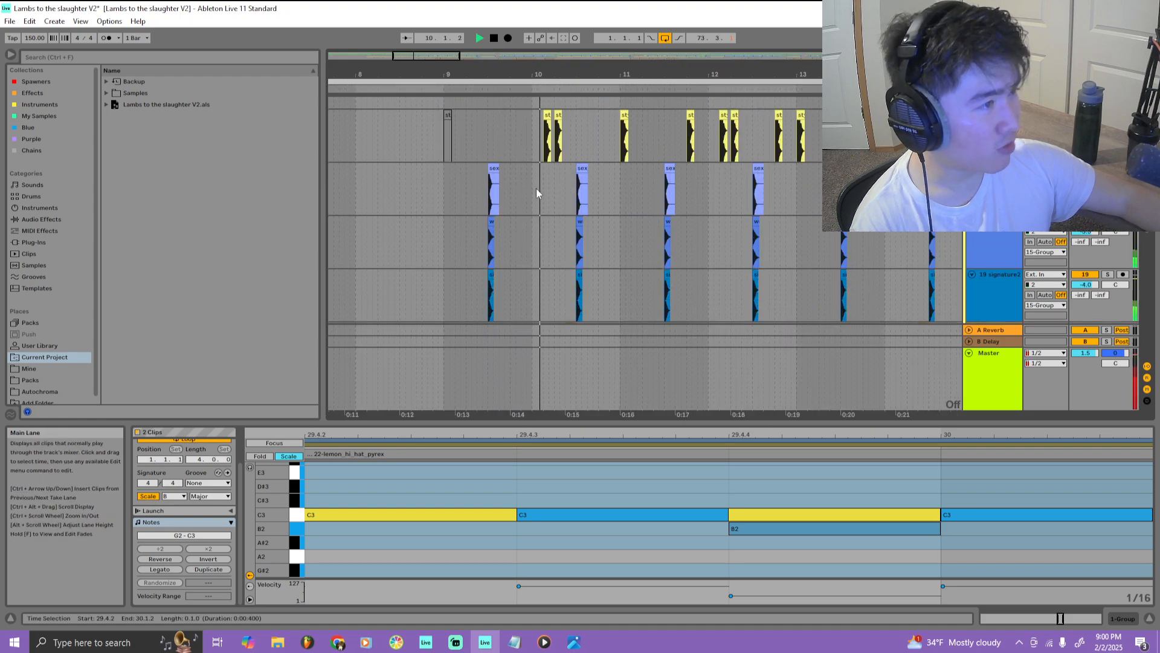
scroll(598, 191, "down", 2)
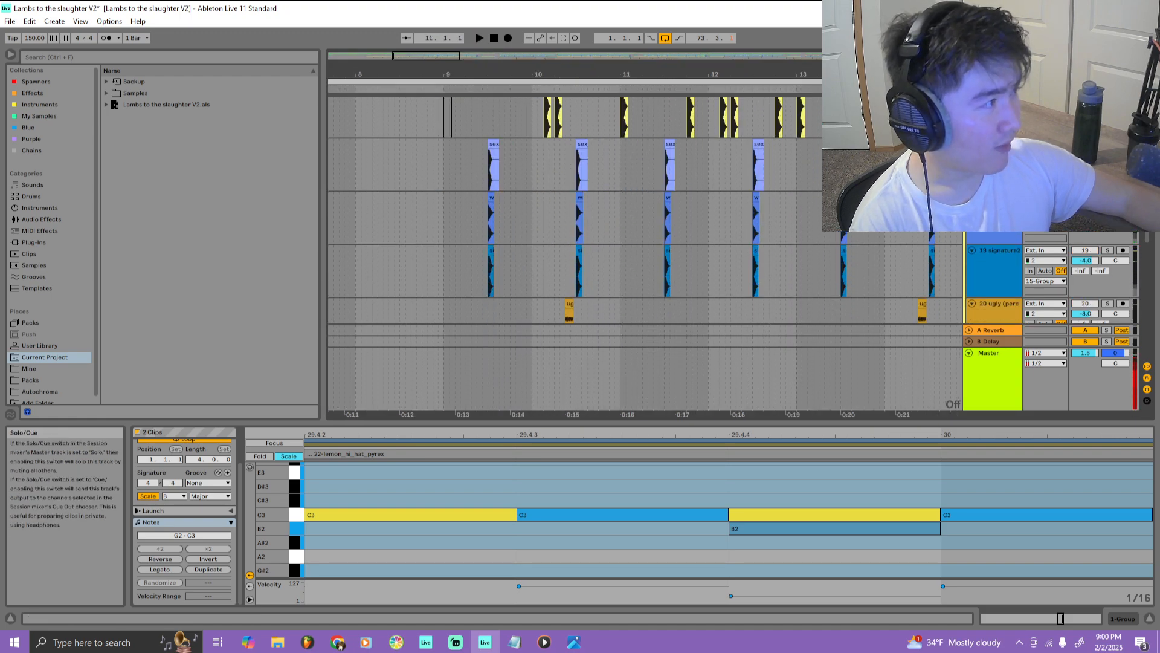
Solo the snare layers on tracks 18 and 19, play them from around bar 9, and view track 19's device chain
left_click(484, 89)
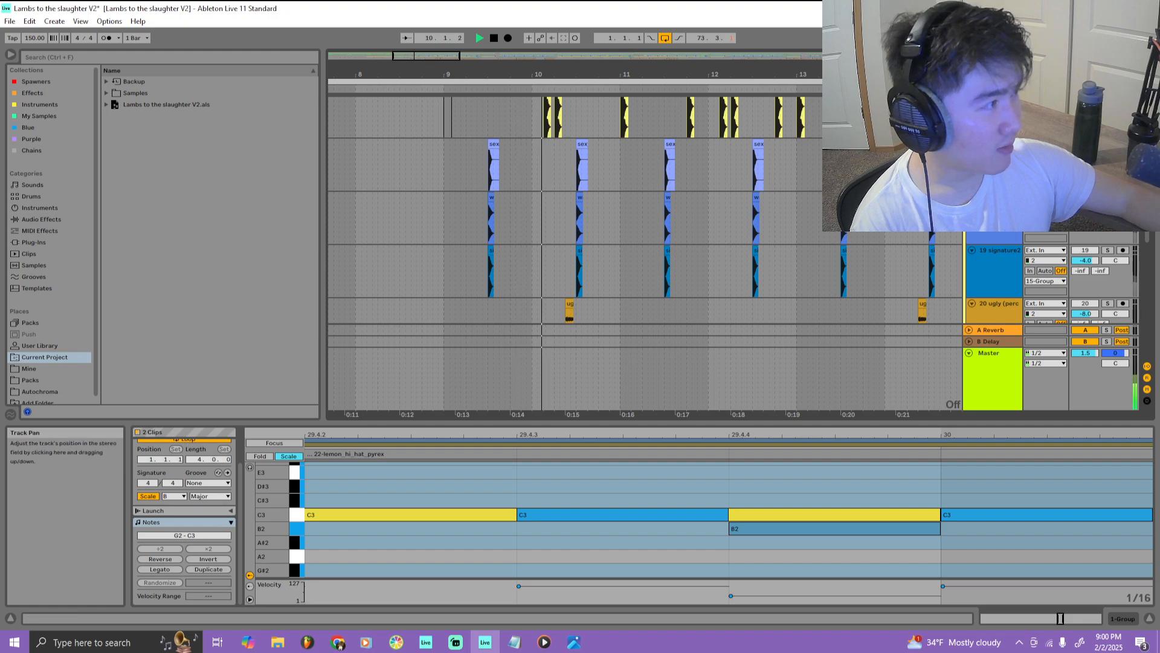
left_click(1108, 197)
key("ctrl+a")
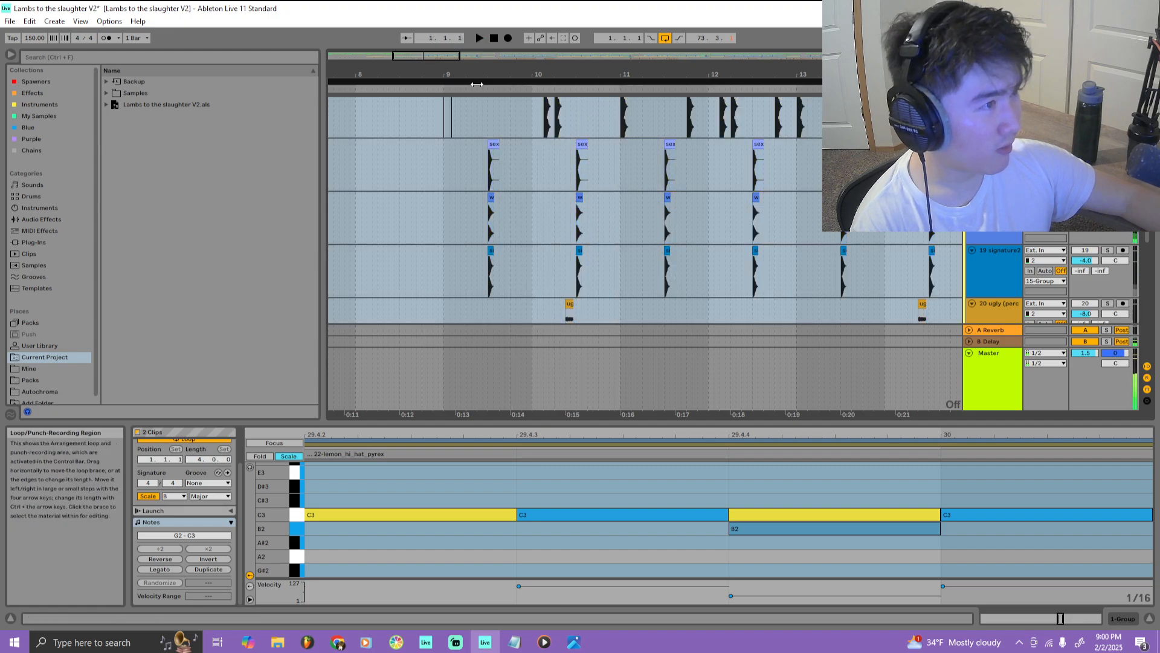
left_click(476, 88)
key("space")
left_click(1108, 250)
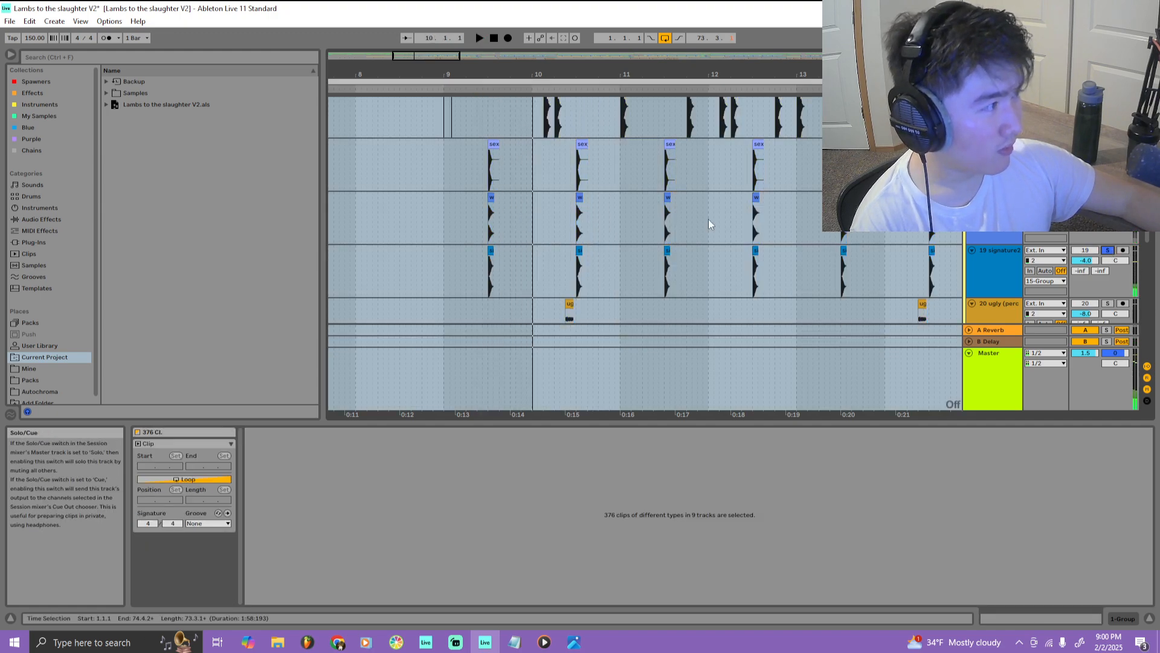
left_click(466, 89)
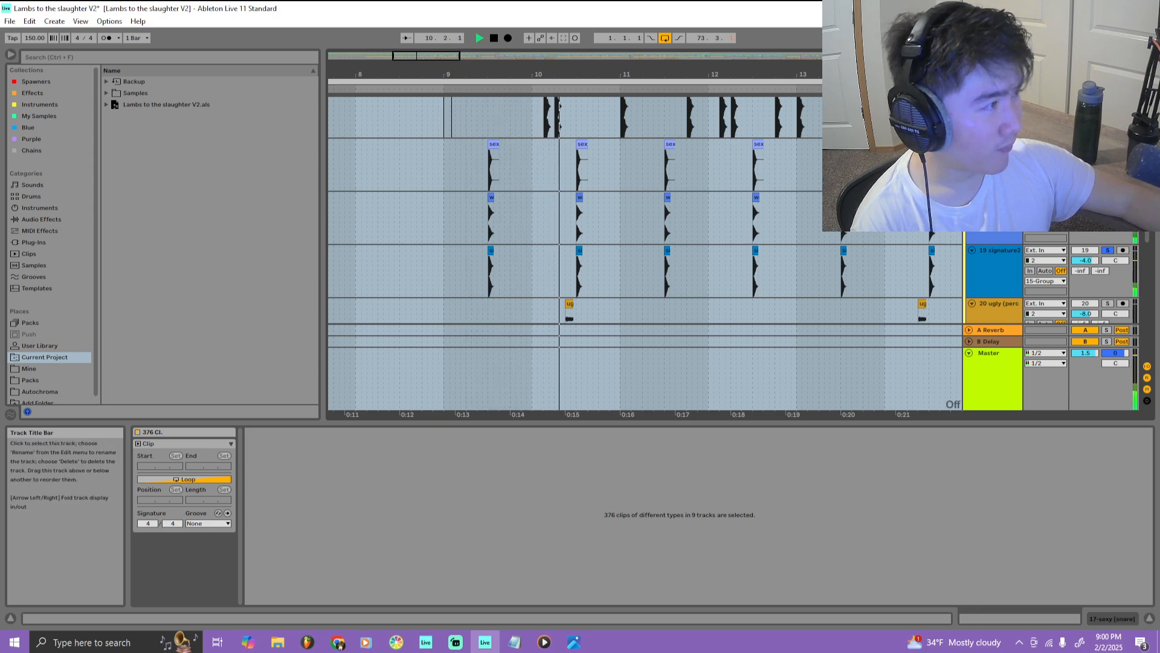
left_click(991, 251)
scroll(811, 208, "up", 1)
left_click(811, 208)
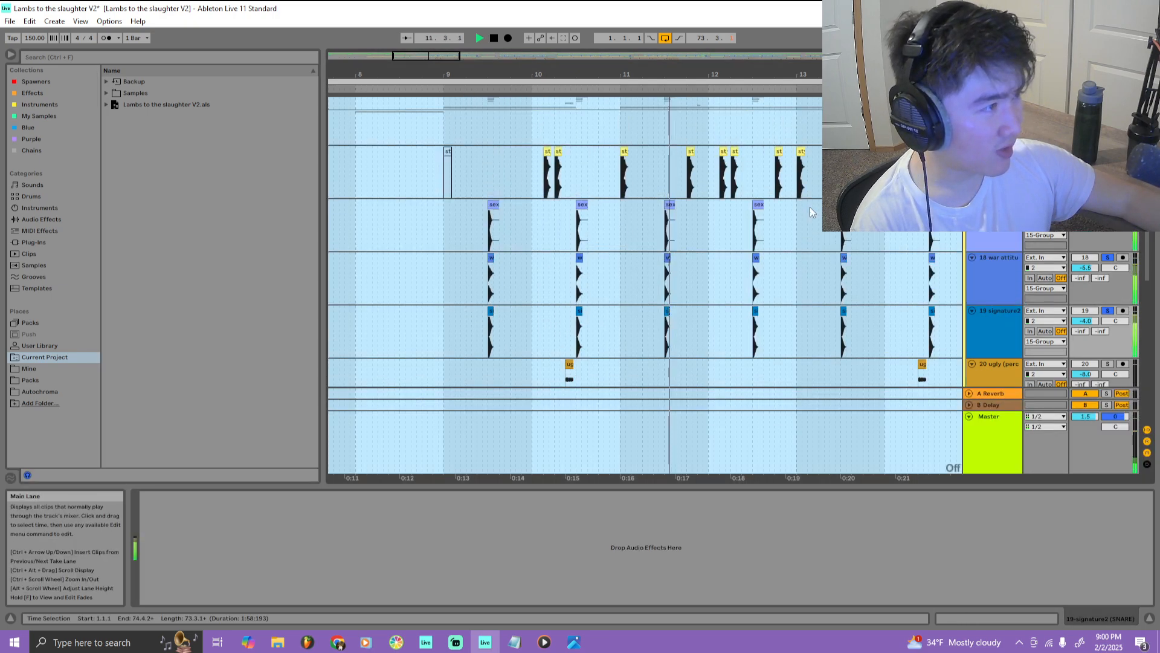
Clear the snare solos, solo the kick on track 16 and open its Thump plug-in
scroll(810, 207, "up", 1)
left_click(991, 165)
key("ctrl+a")
scroll(991, 165, "down", 1)
key("space")
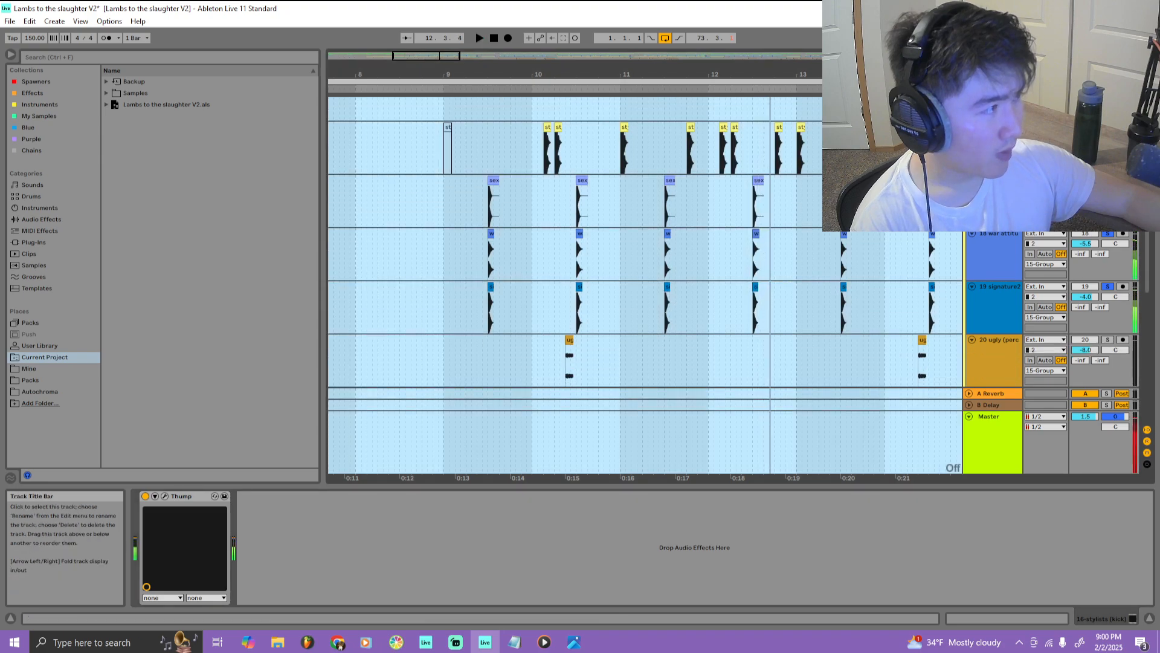
left_click(1108, 126)
scroll(991, 164, "up", 1)
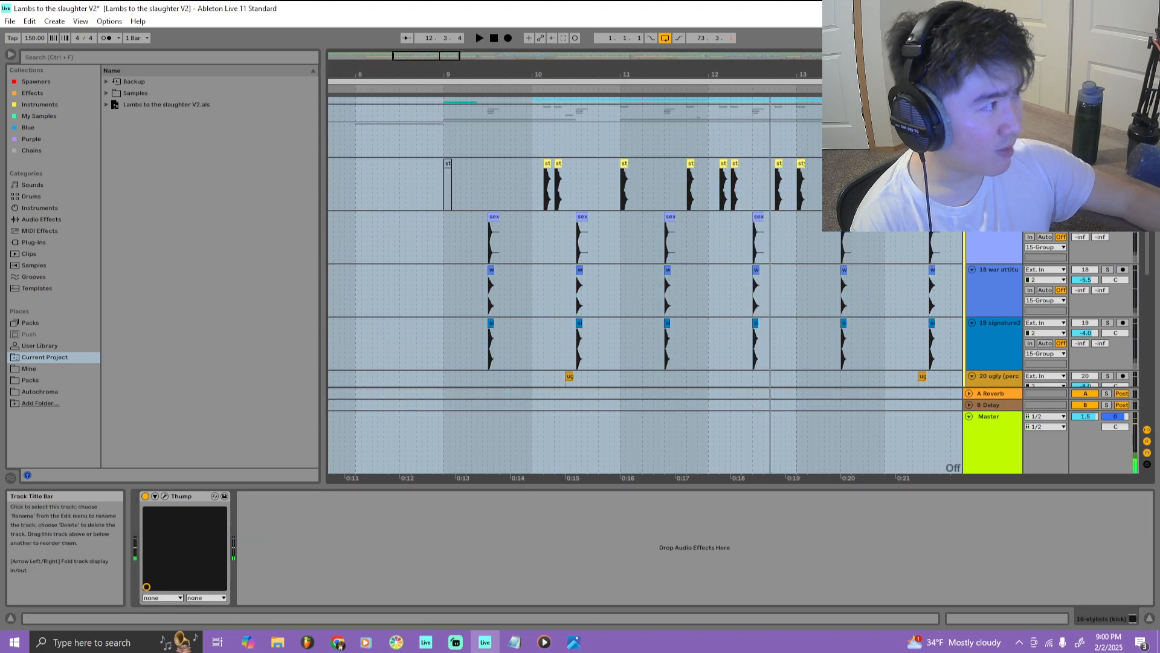
left_click(168, 496)
left_click_drag(524, 219, 598, 306)
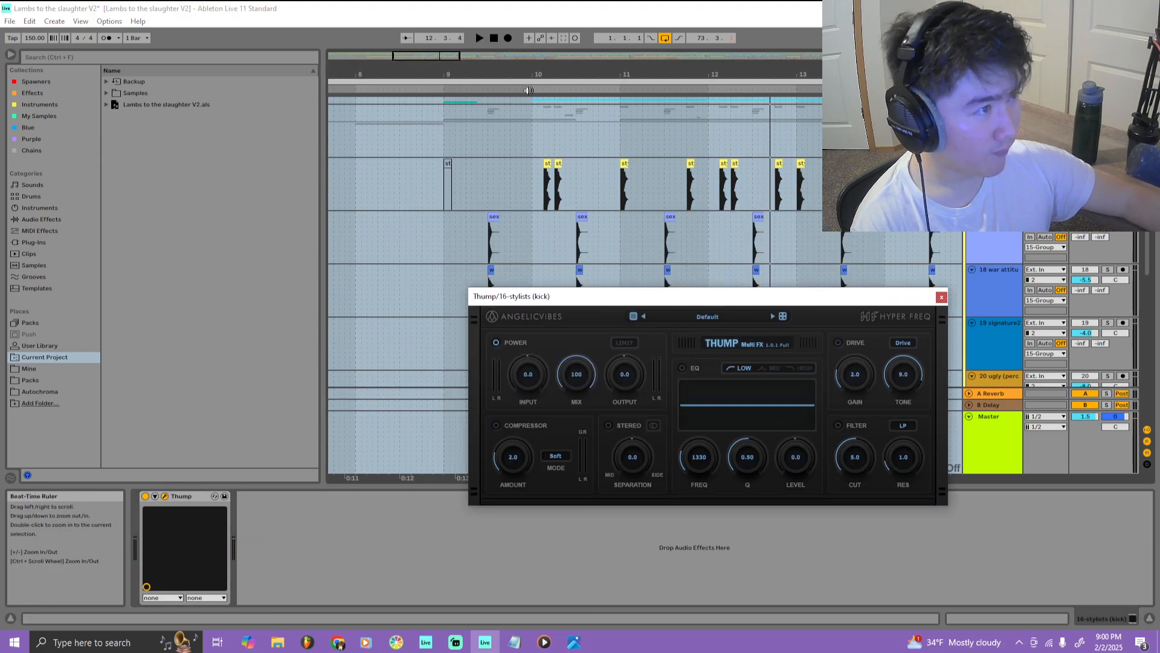
Play the kick from bar 10, compare it with Thump switched off and on, and close the plug-in window
key("space")
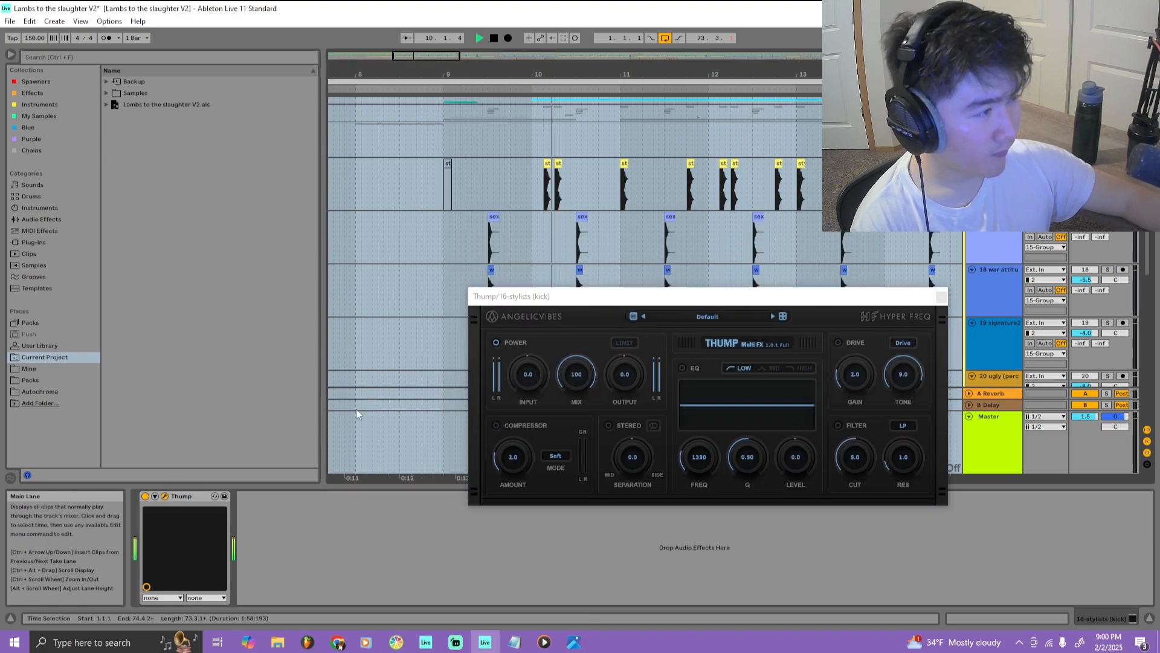
left_click(145, 496)
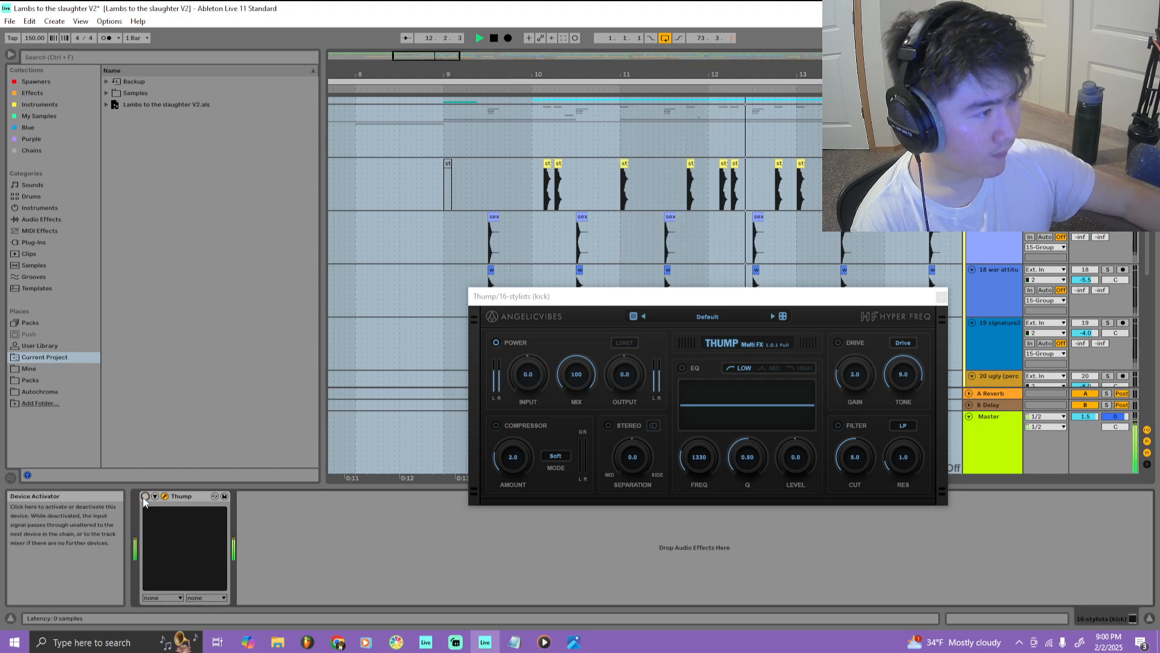
left_click(145, 497)
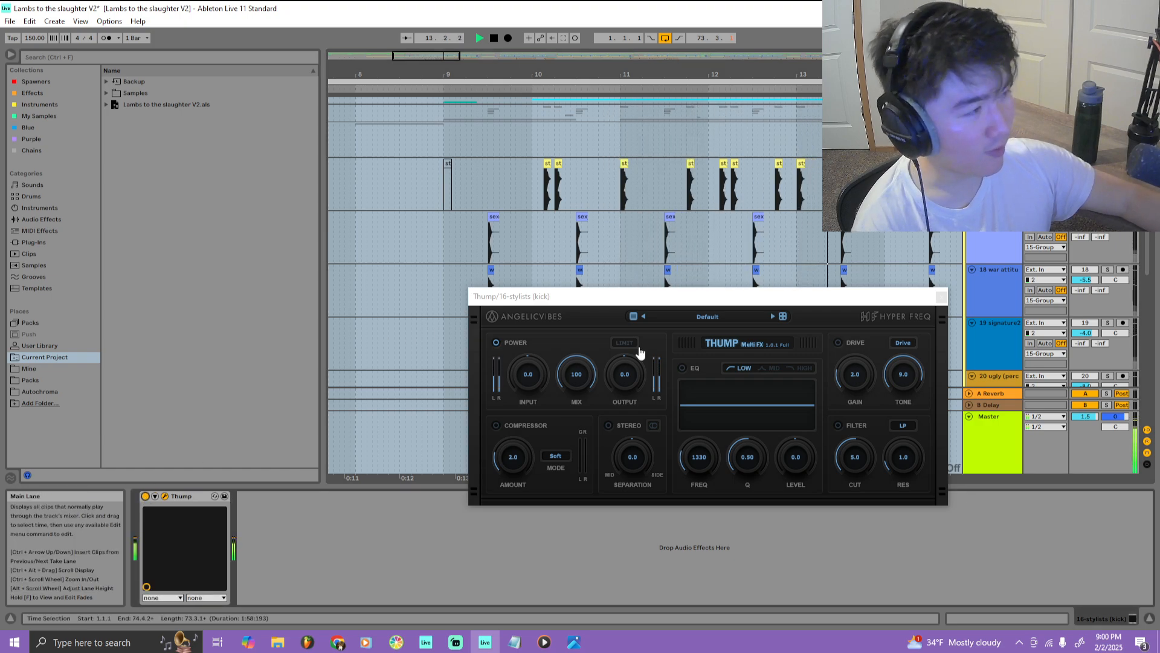
left_click(942, 297)
Solo the percussion on track 20 and play it from around bar 10
scroll(659, 272, "down", 3)
scroll(681, 277, "down", 5)
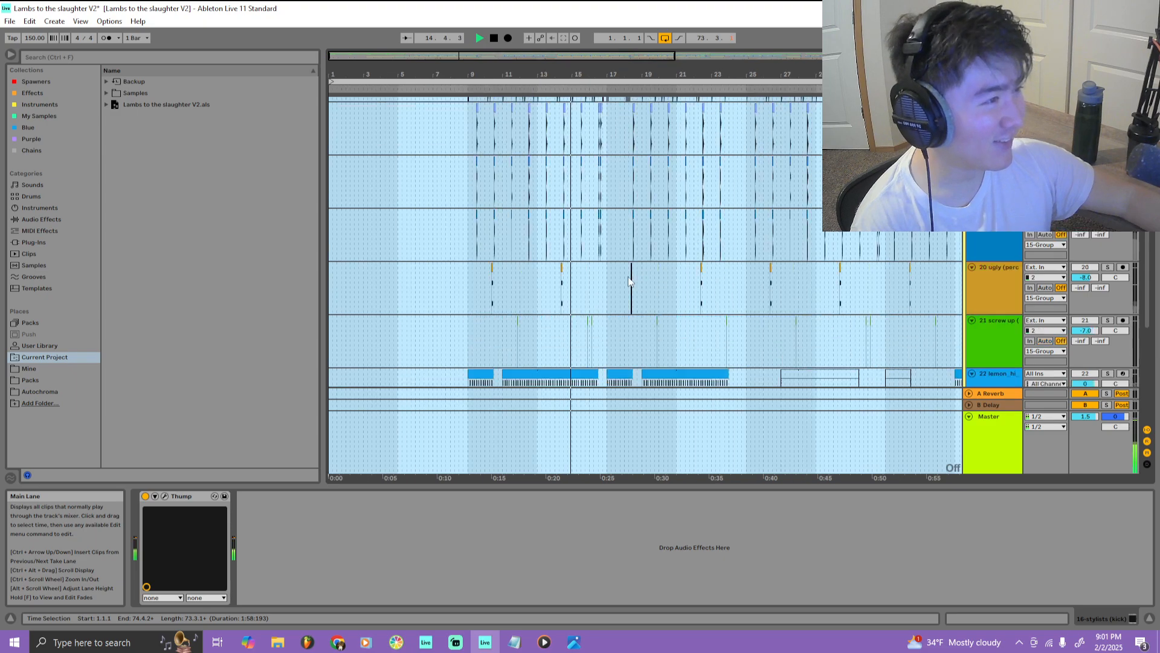
scroll(458, 303, "up", 6)
left_click(1065, 294)
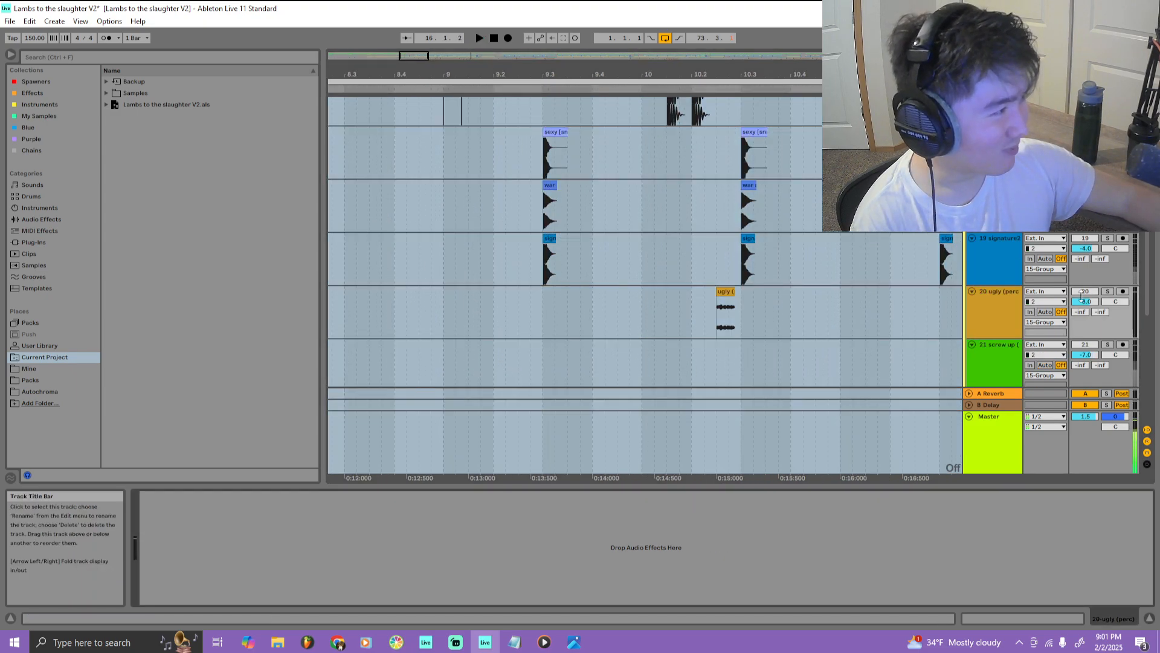
left_click(1108, 292)
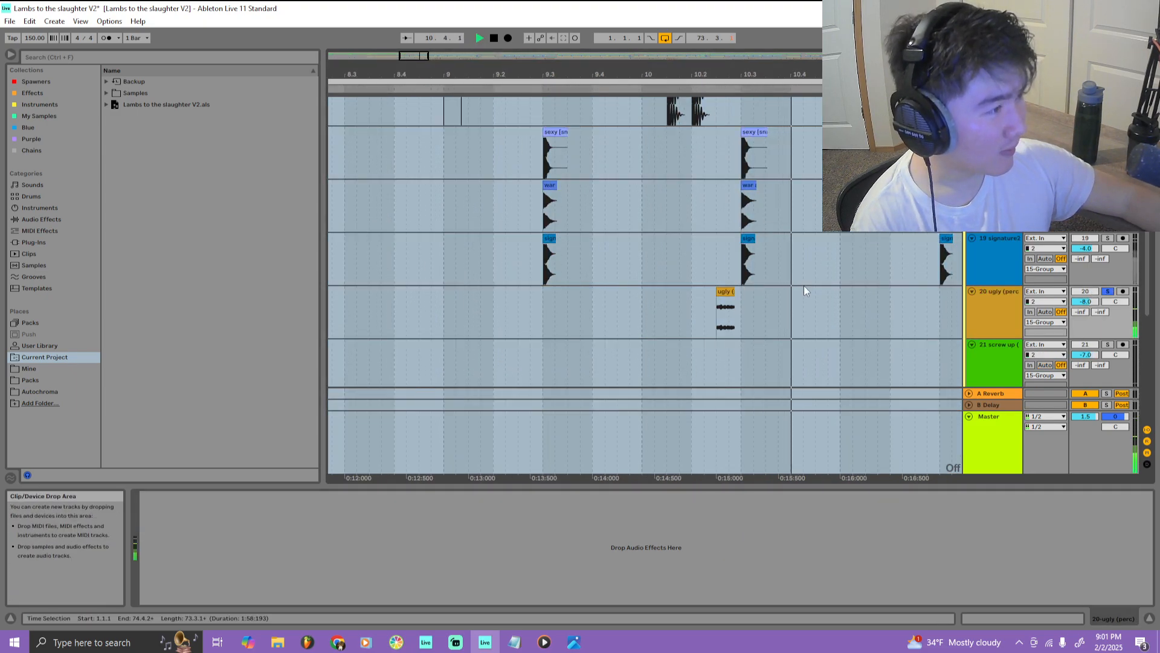
scroll(801, 286, "down", 3)
scroll(810, 281, "down", 5)
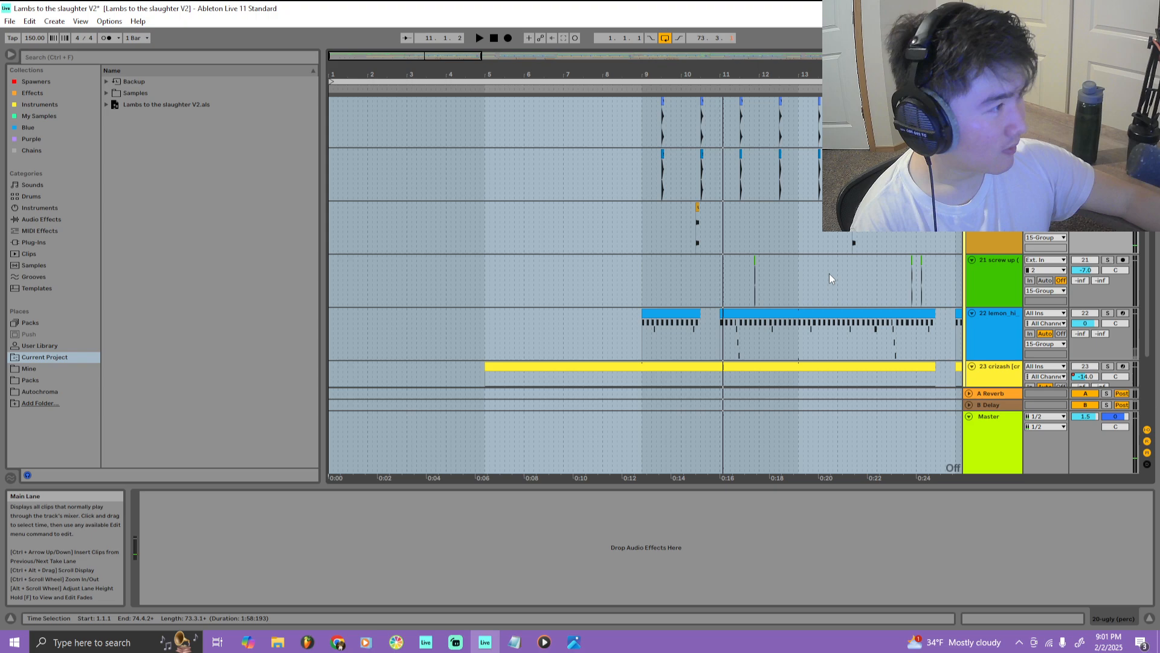
Solo track 21 and play its hits around bars 12 to 16
left_click(1108, 259)
scroll(684, 280, "up", 3)
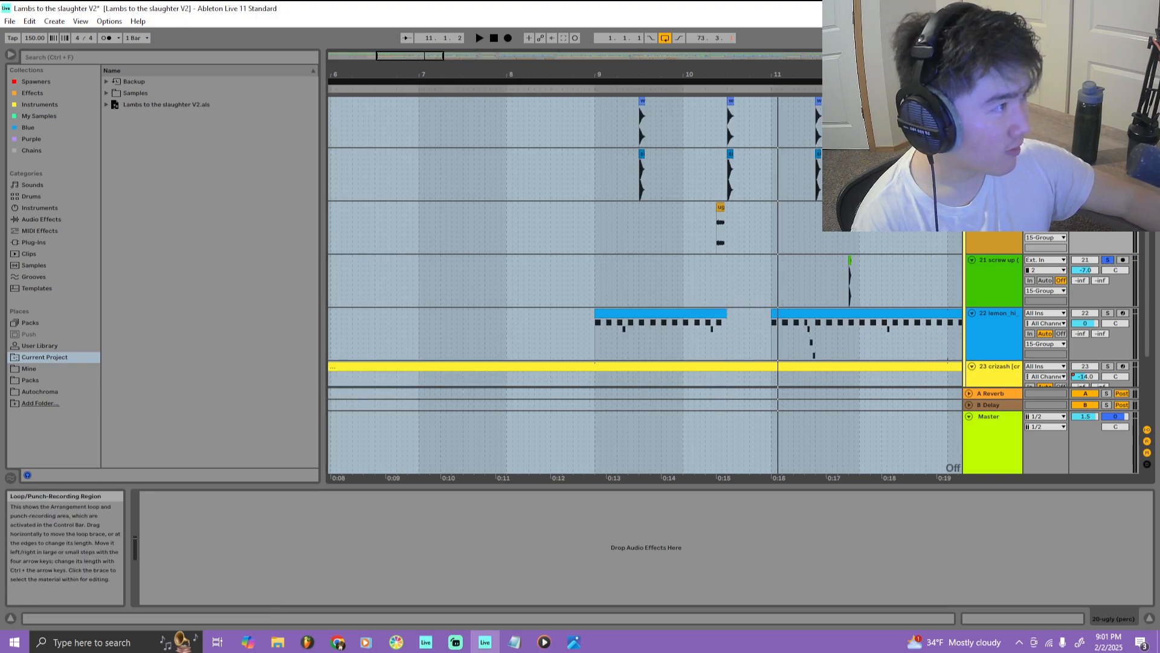
key("space")
scroll(853, 243, "down", 3)
scroll(870, 265, "down", 2)
key("ctrl+a")
scroll(886, 278, "down", 2)
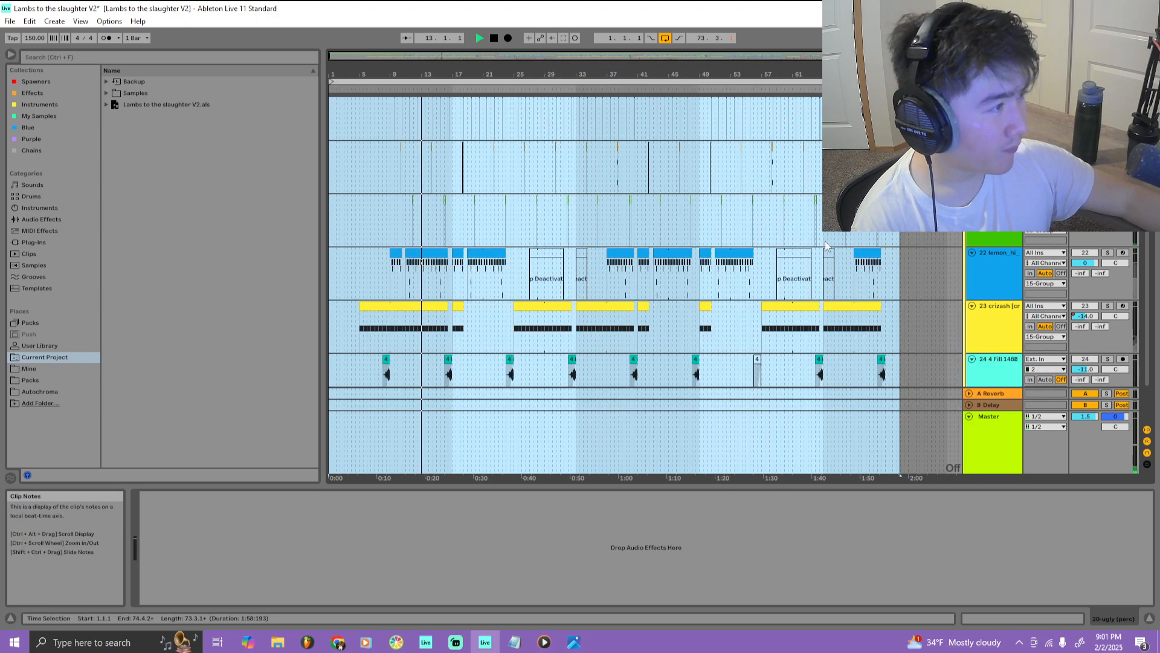
scroll(485, 194, "up", 6)
key("space")
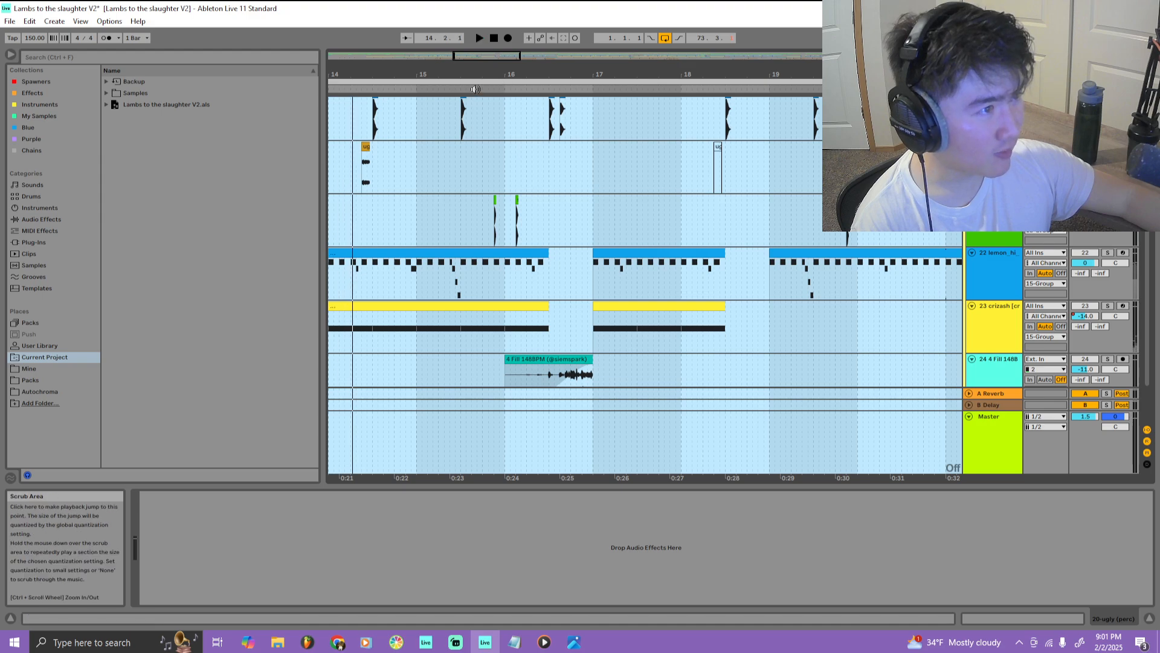
scroll(743, 223, "down", 2)
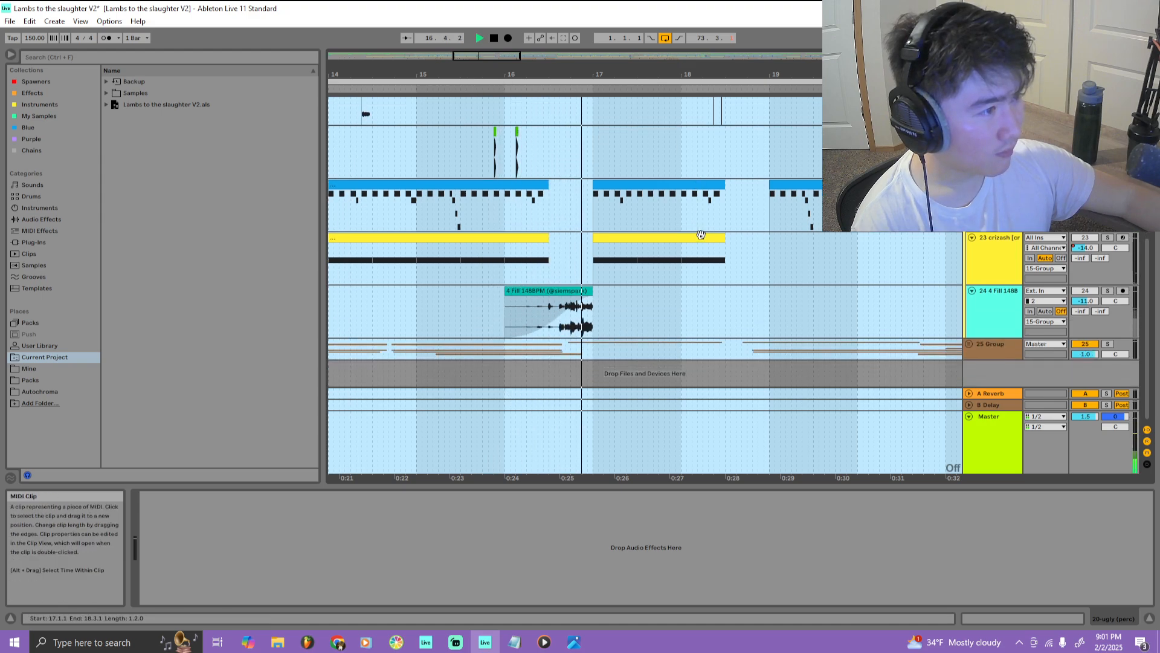
scroll(700, 233, "down", 5)
key("space")
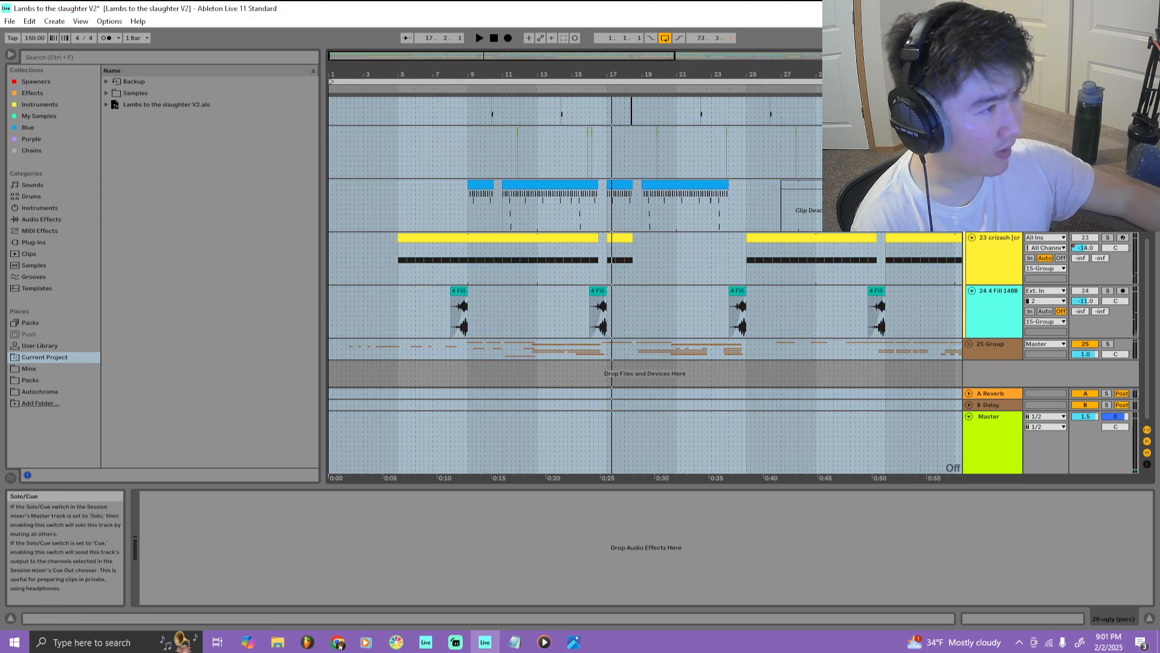
Play the lemon hi-hat pattern on track 22 from bar 9
left_click(466, 85)
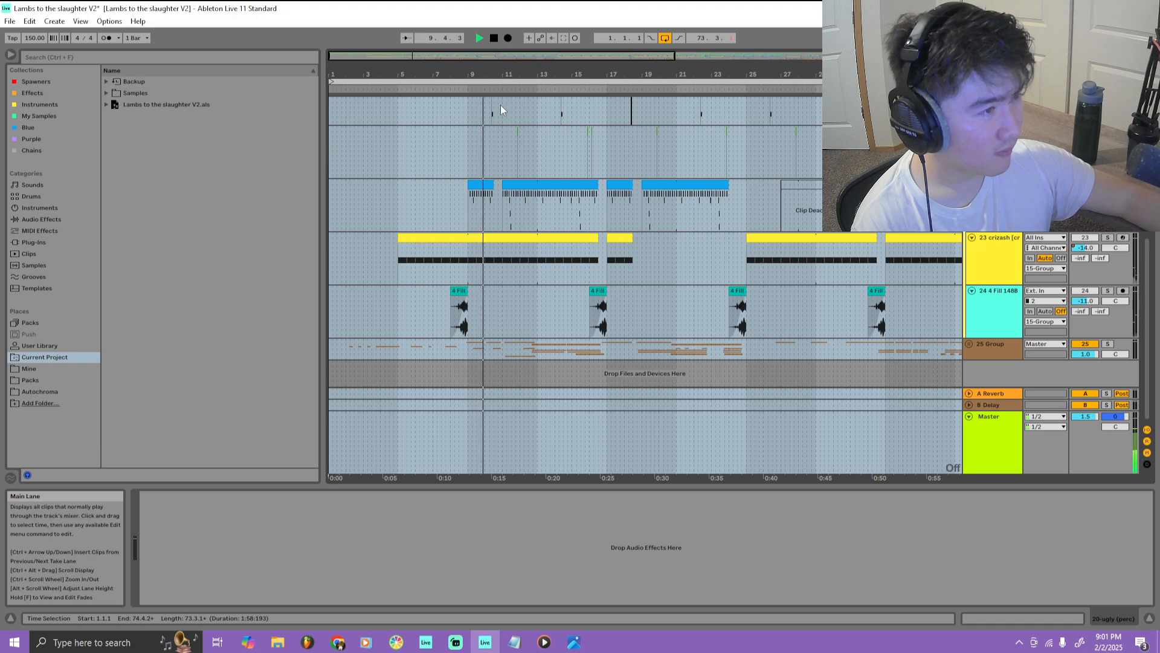
scroll(623, 191, "up", 6)
scroll(753, 201, "down", 4)
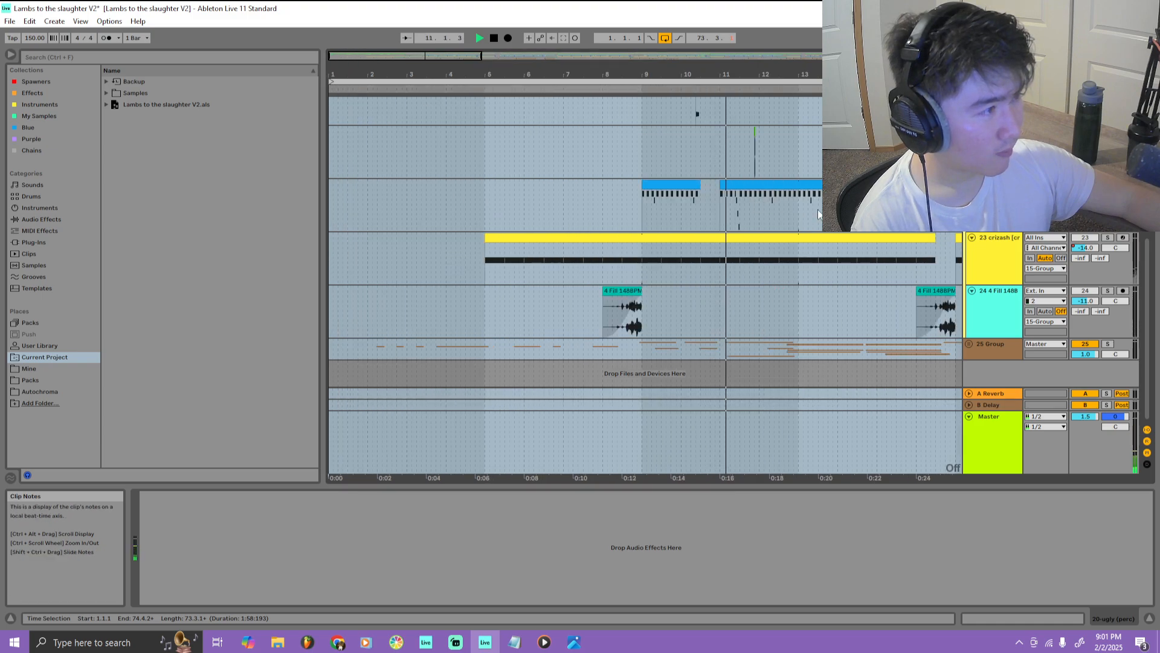
scroll(819, 212, "up", 3)
scroll(653, 184, "down", 3)
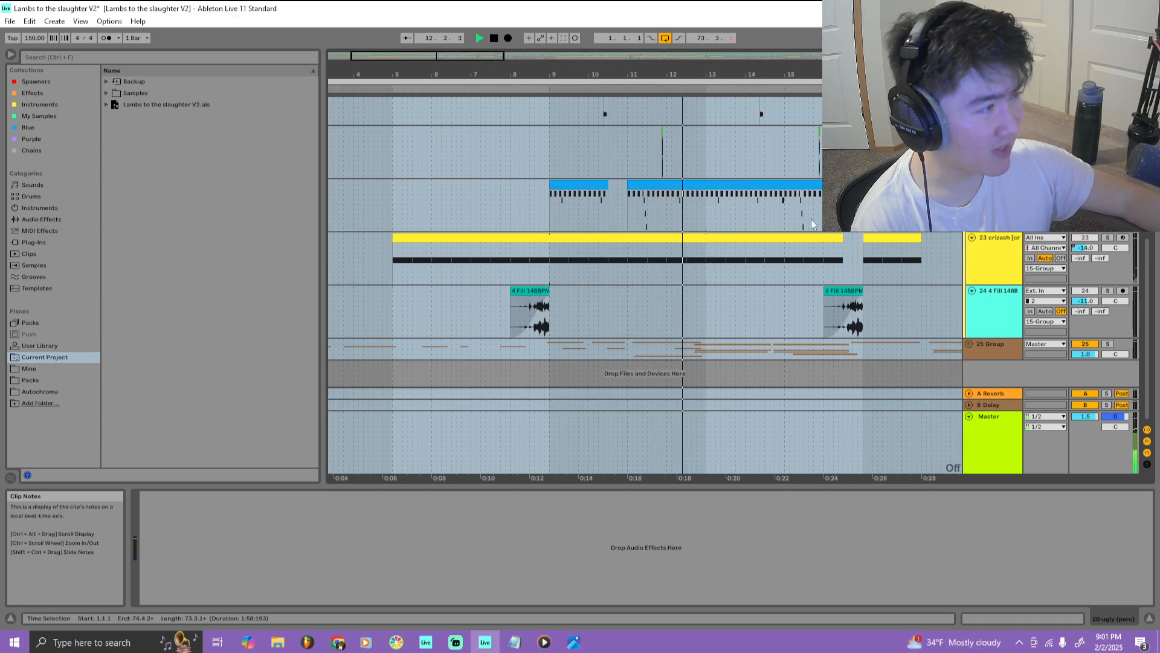
key("space")
Solo track 23 and play its MIDI clip from bar 5
left_click(392, 254)
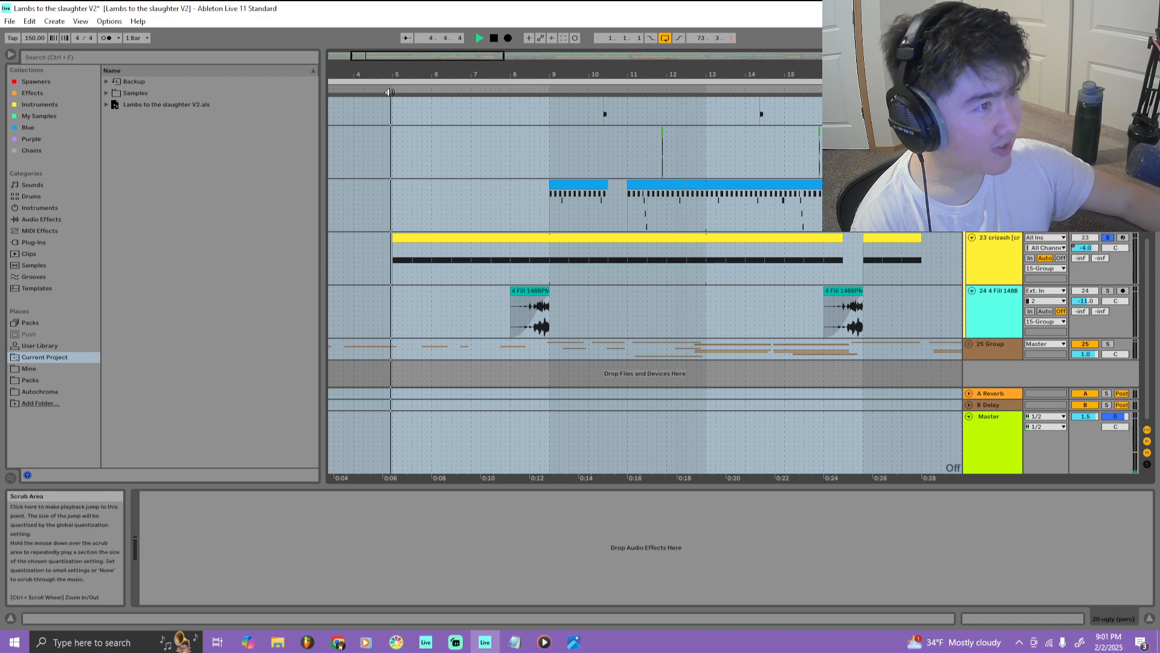
key("space")
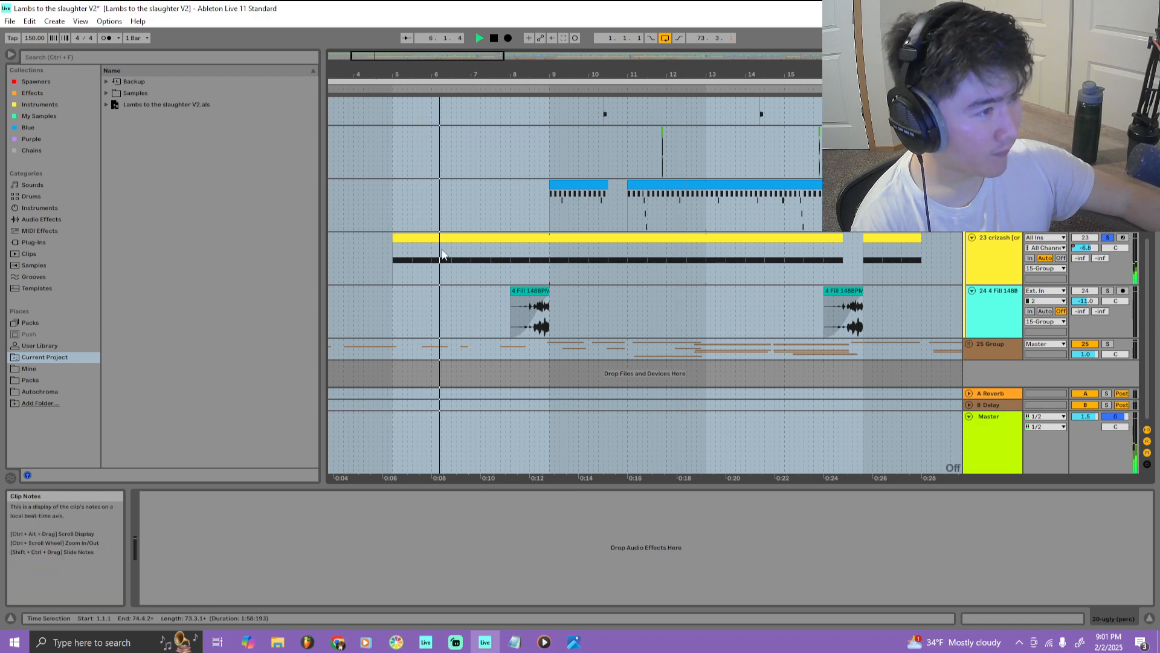
scroll(442, 249, "up", 8)
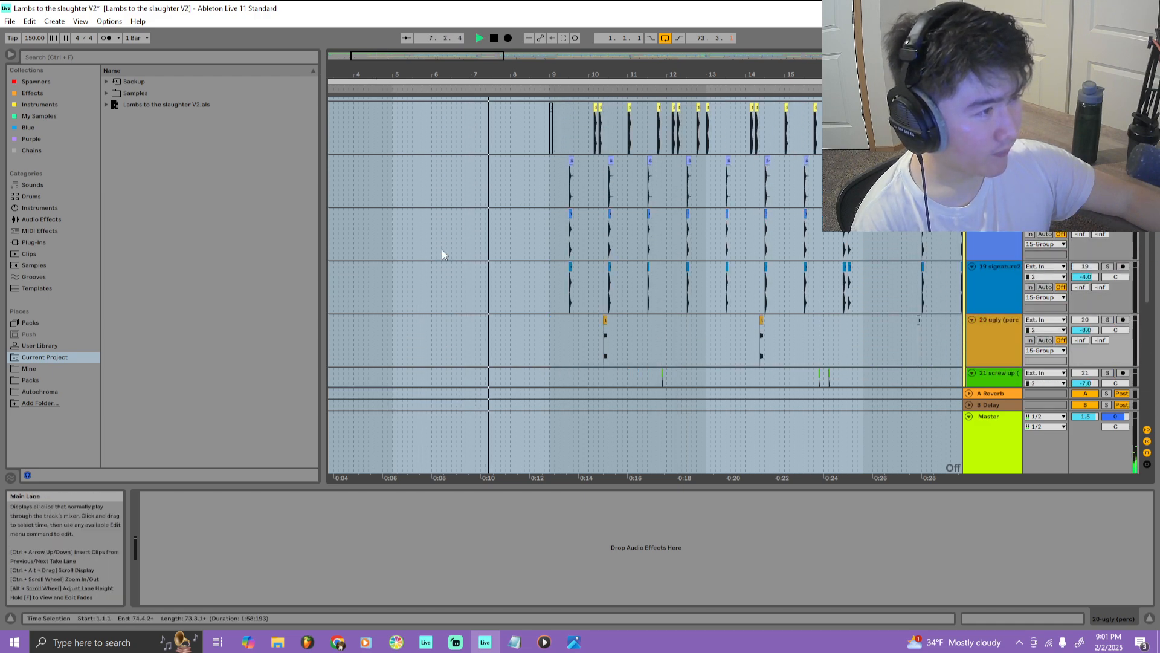
key("space")
Solo the resampled melody audio on track 6 and play it from the start of the song
scroll(642, 197, "up", 12)
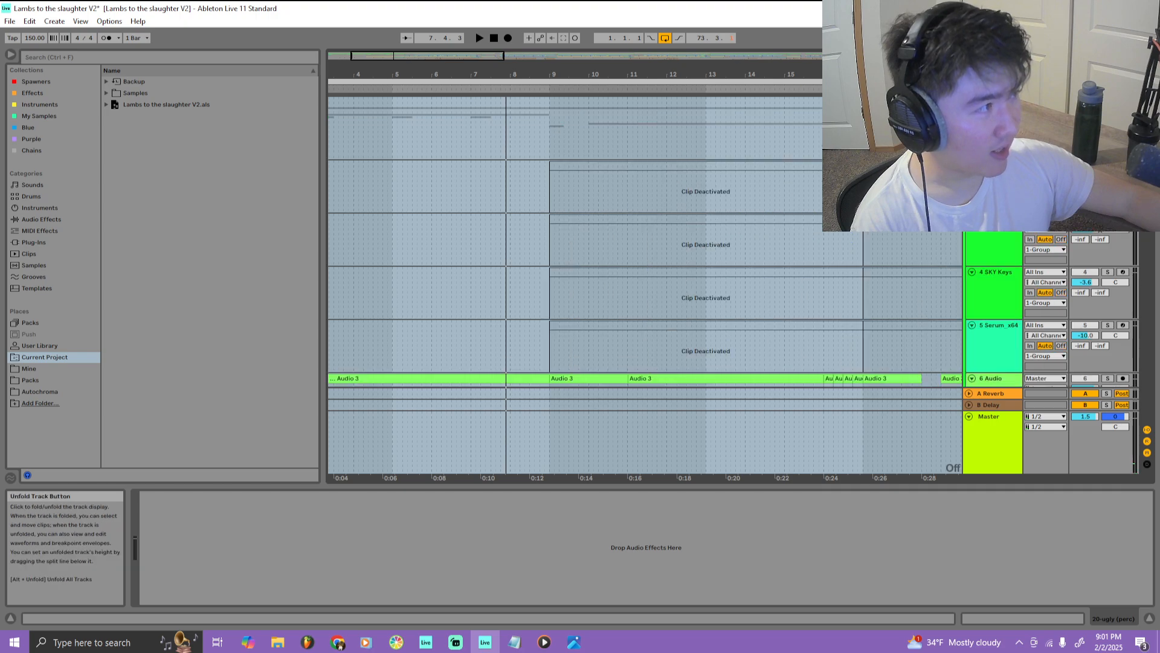
scroll(642, 197, "down", 6)
scroll(465, 229, "down", 3)
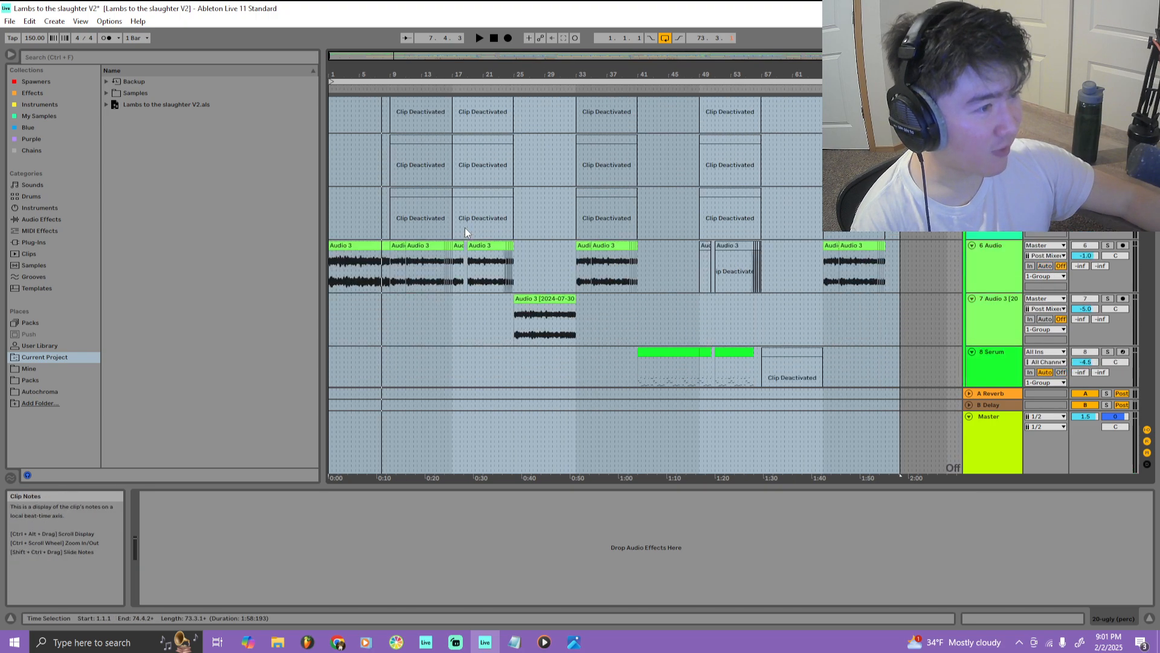
left_click(1108, 244)
key("space")
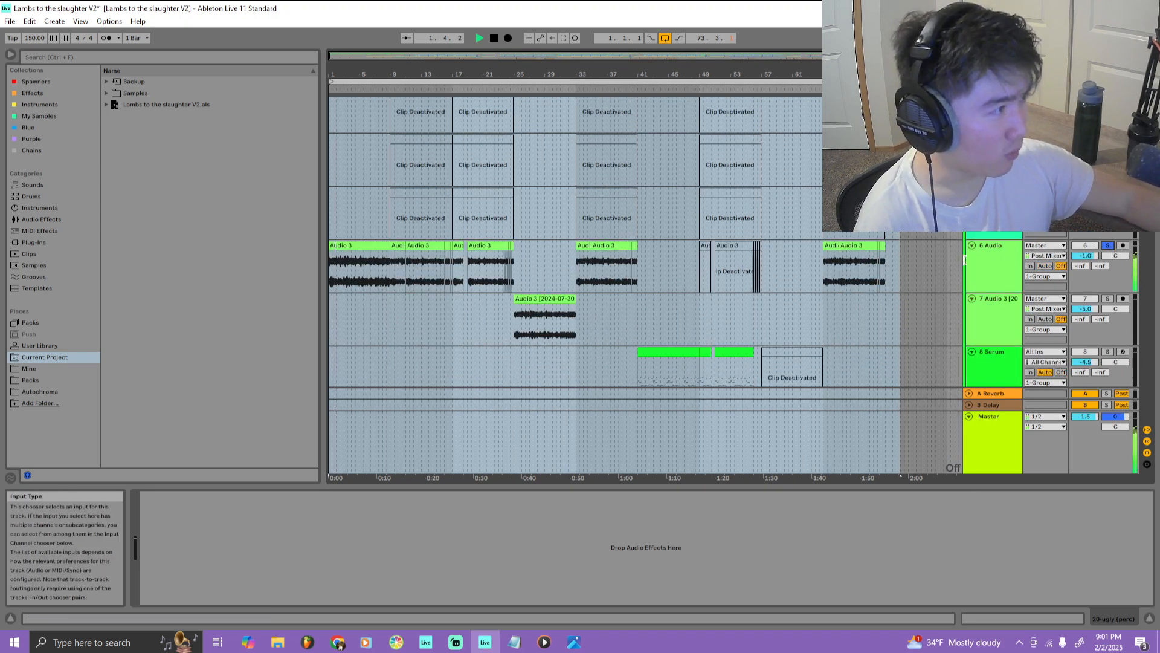
Play track 23's clip from bar 5 soloed together with the track 6 melody audio
scroll(644, 302, "down", 10)
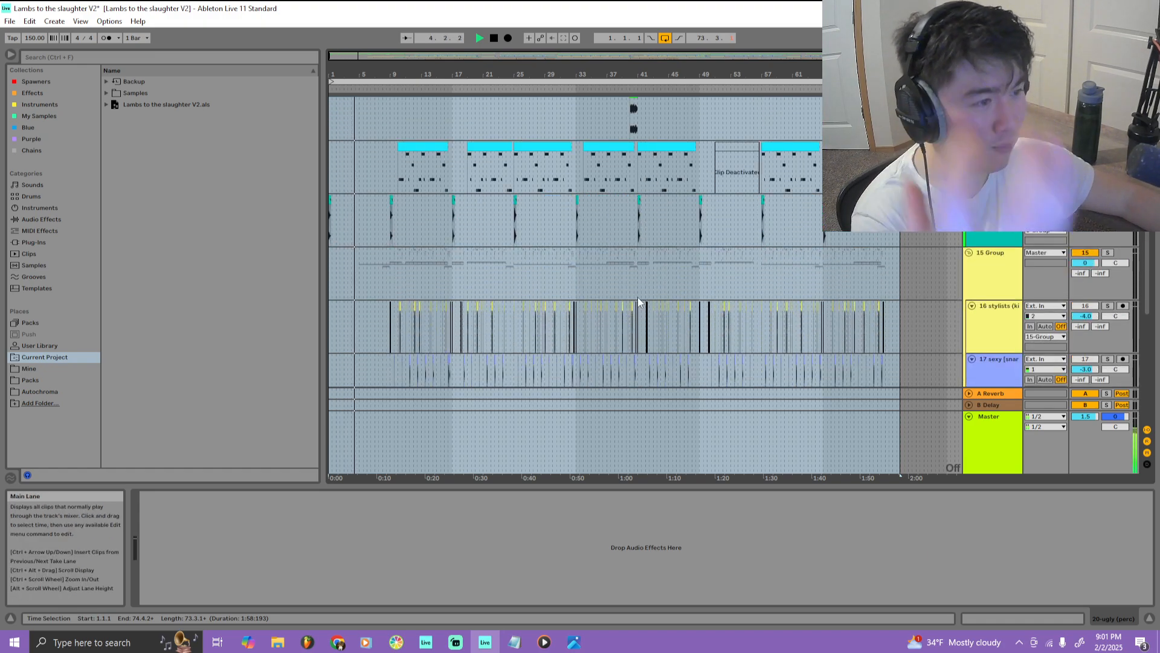
scroll(637, 296, "down", 8)
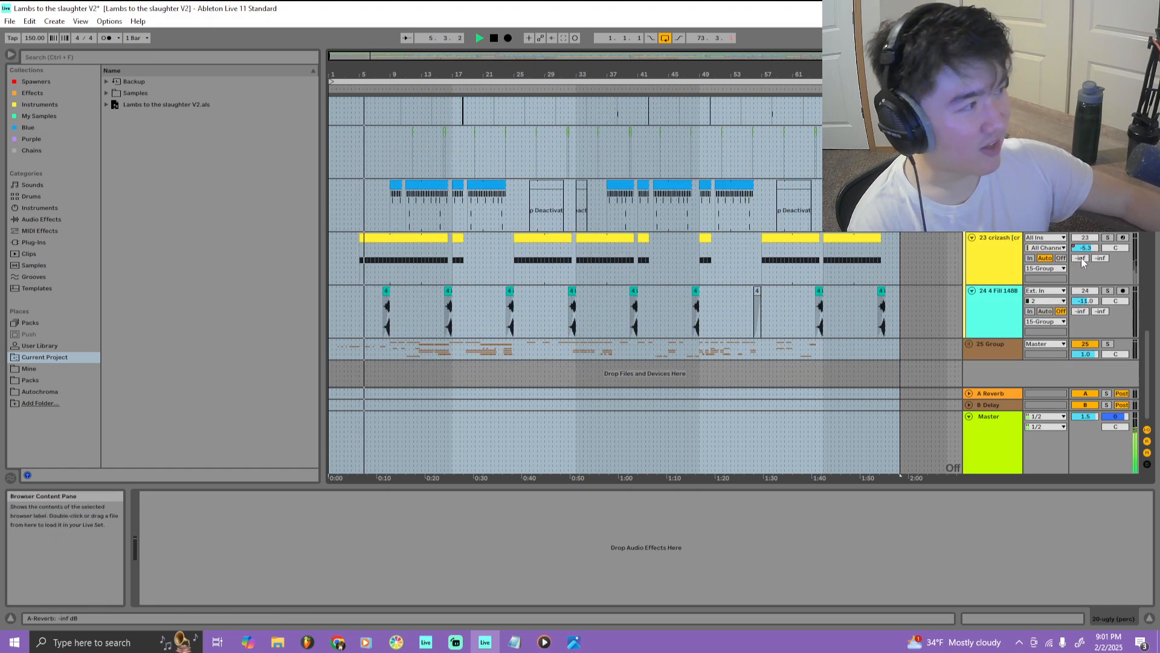
left_click(371, 237)
key("z")
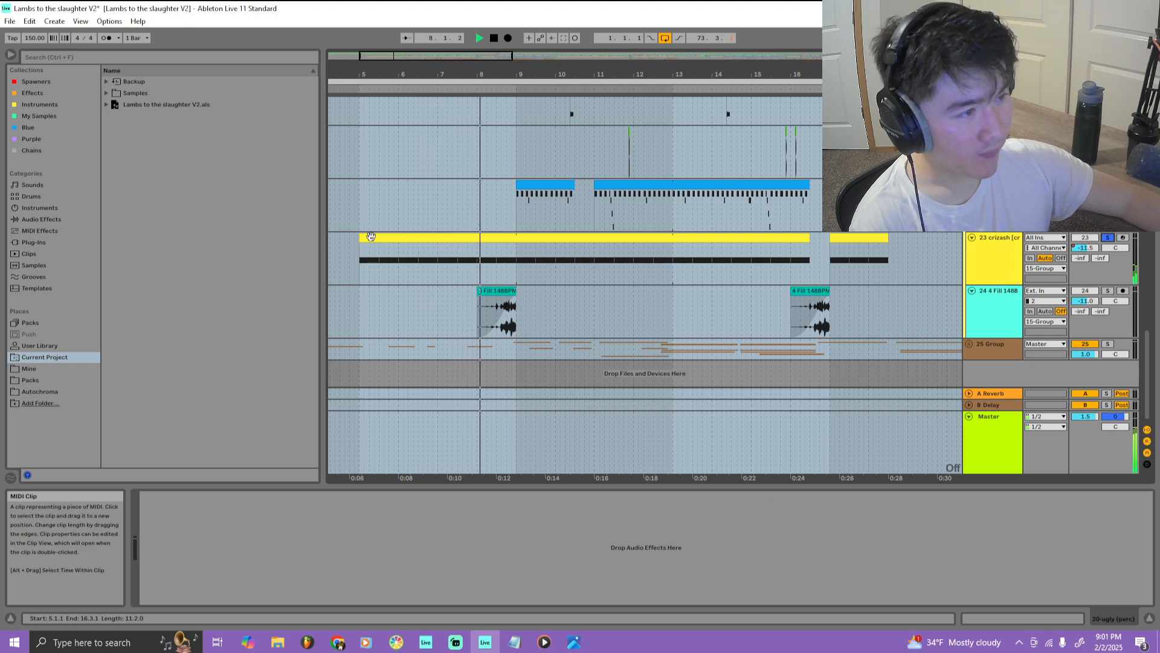
Solo track 24 and play its first 4 Fill clip at bar 8
scroll(371, 237, "down", 2, "ctrl")
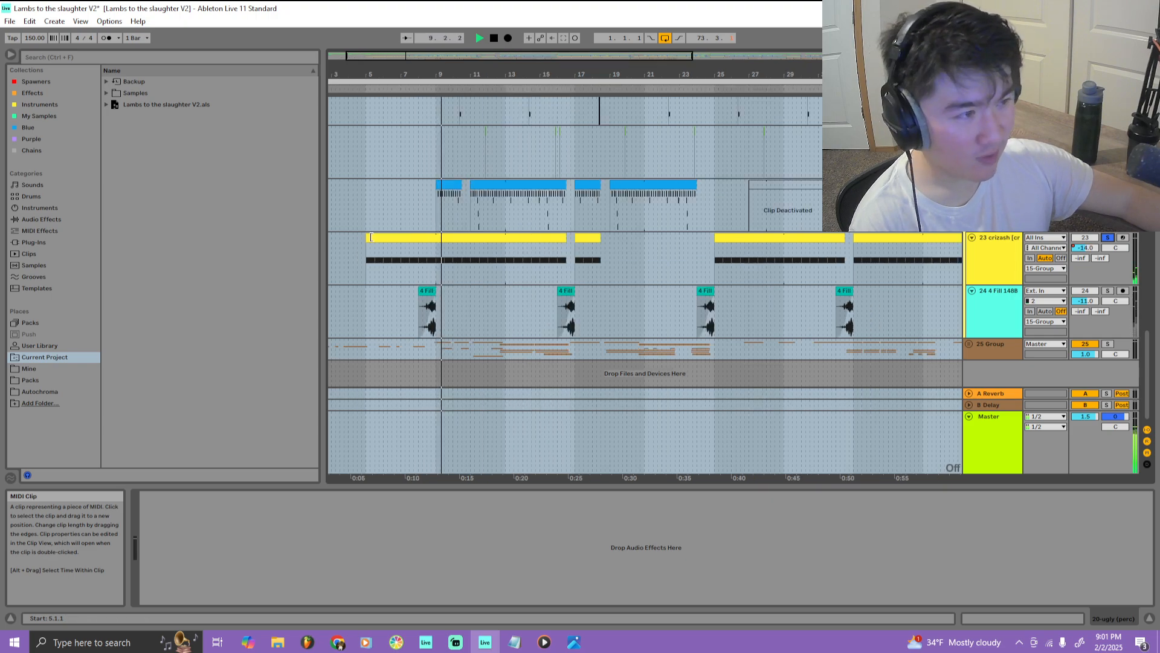
left_click(1108, 291)
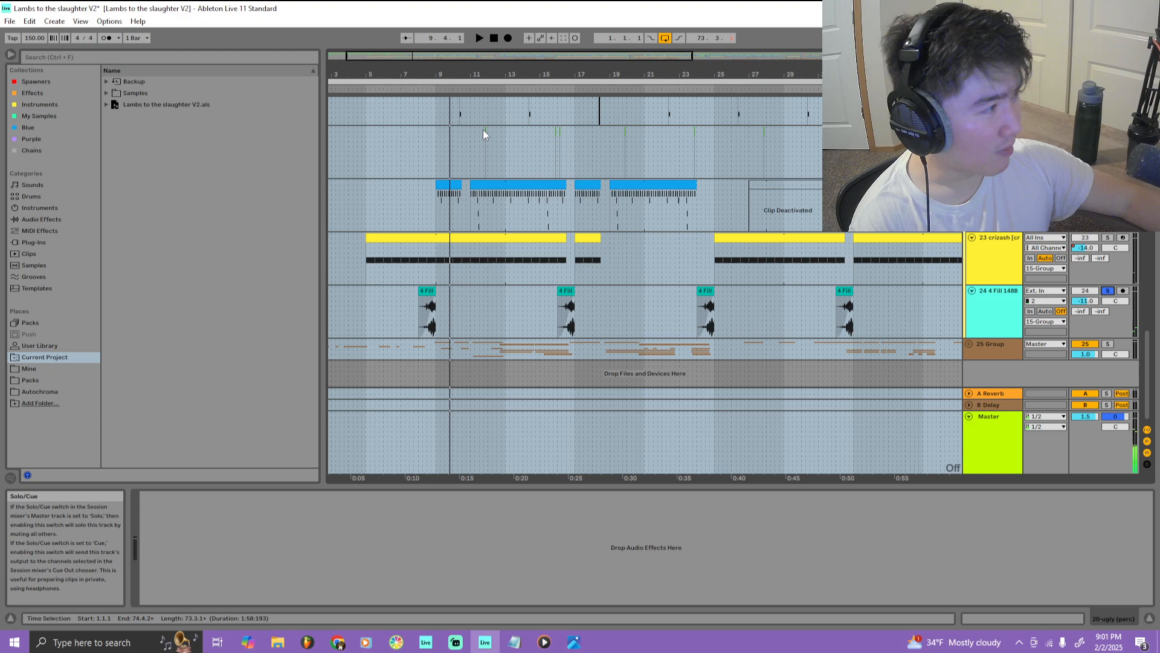
left_click(414, 89)
scroll(404, 227, "up", 4, "ctrl")
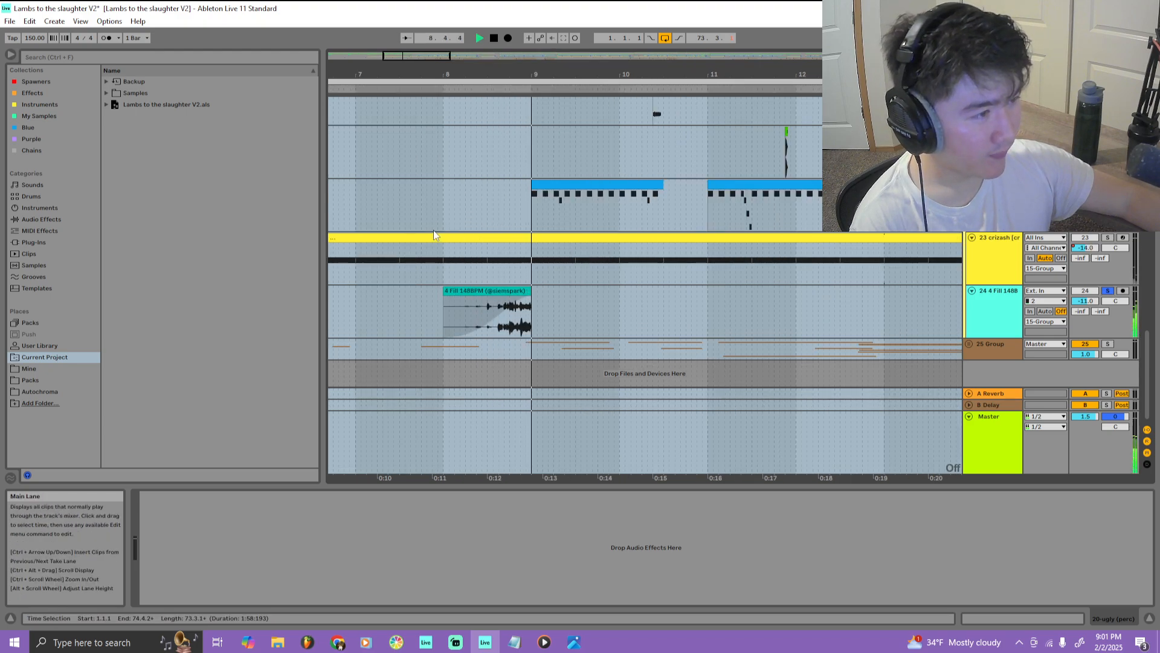
Solo the whole drum group on track 15 and look over all its drum layers while it plays on from bar 9
scroll(614, 293, "up", 3)
scroll(614, 293, "down", 3, "ctrl")
scroll(674, 292, "up", 5)
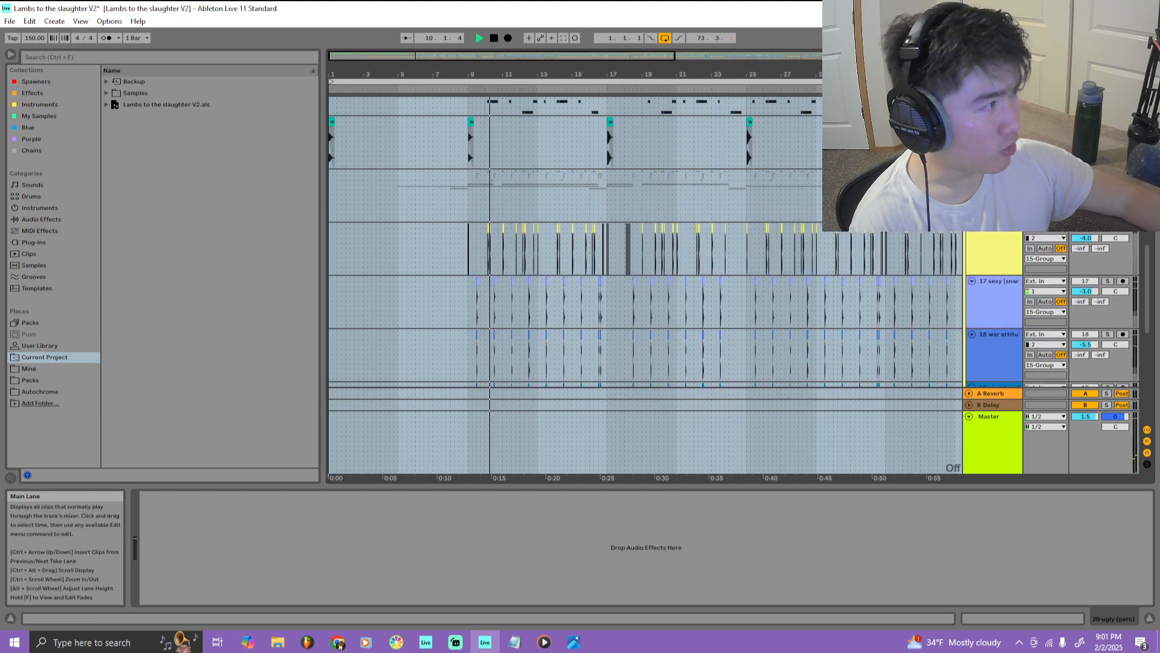
scroll(541, 246, "down", 5)
scroll(655, 251, "up", 6)
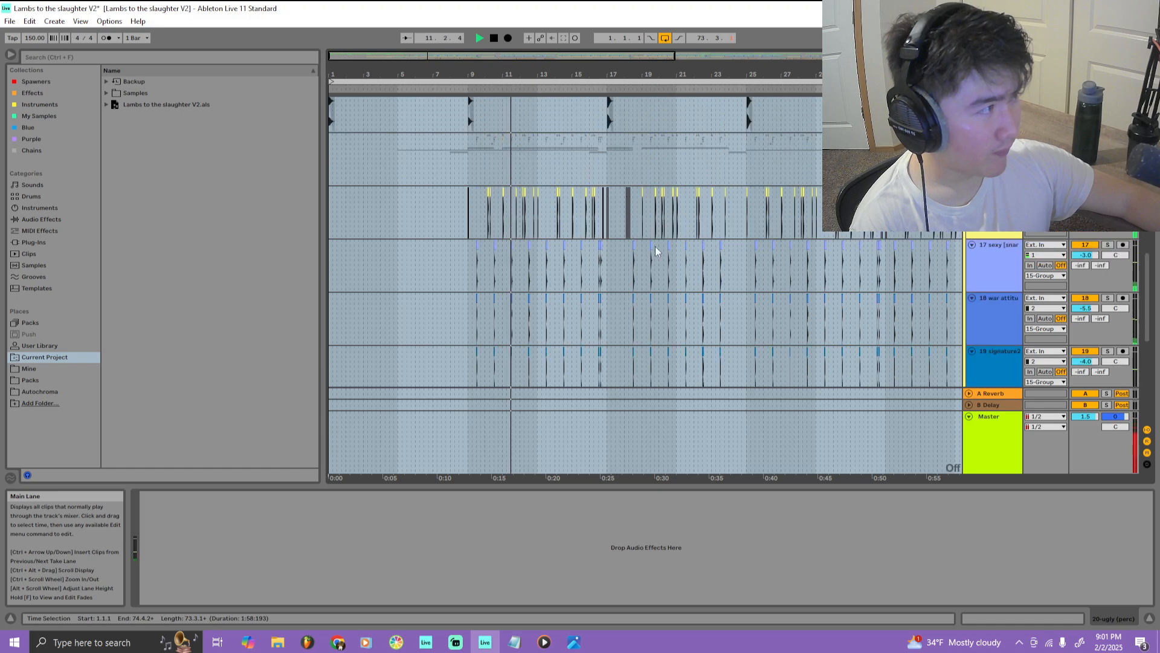
scroll(1063, 289, "down", 10)
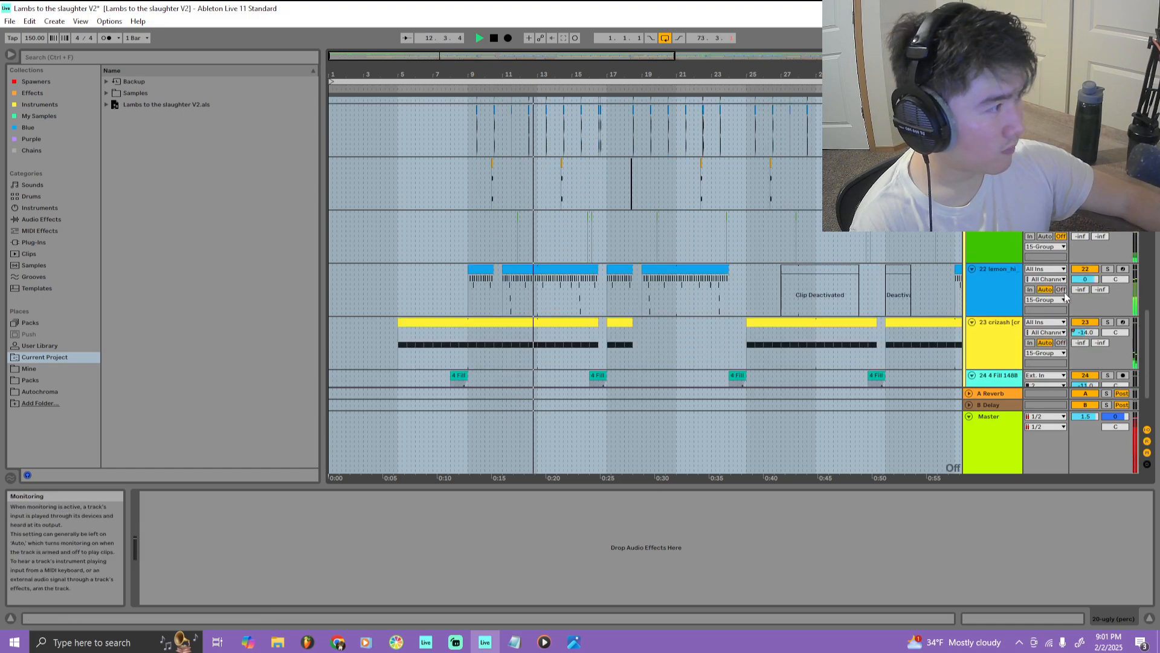
scroll(687, 201, "up", 3)
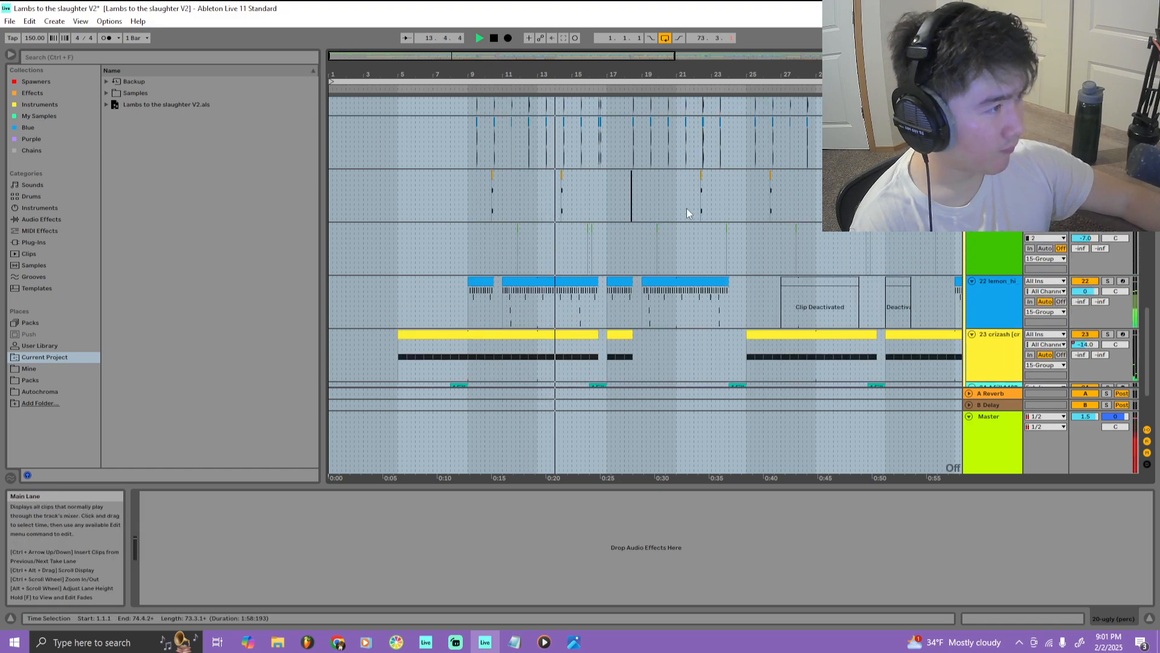
scroll(687, 208, "down", 3, "ctrl")
scroll(706, 252, "up", 10)
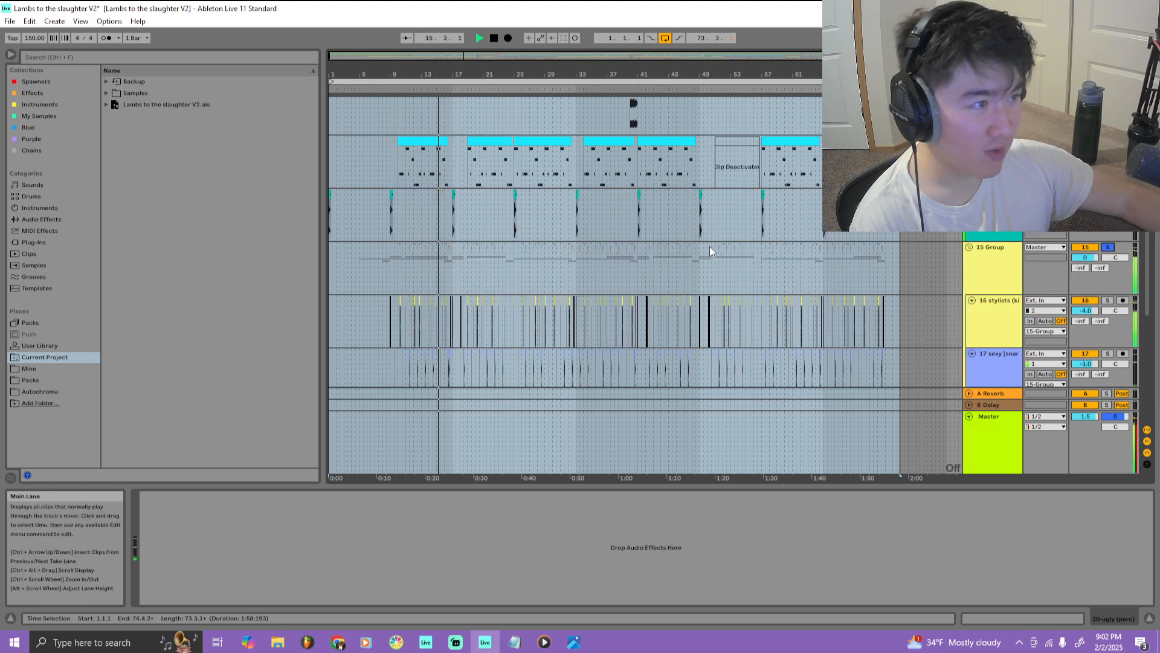
scroll(695, 240, "down", 3)
scroll(477, 213, "up", 5, "ctrl")
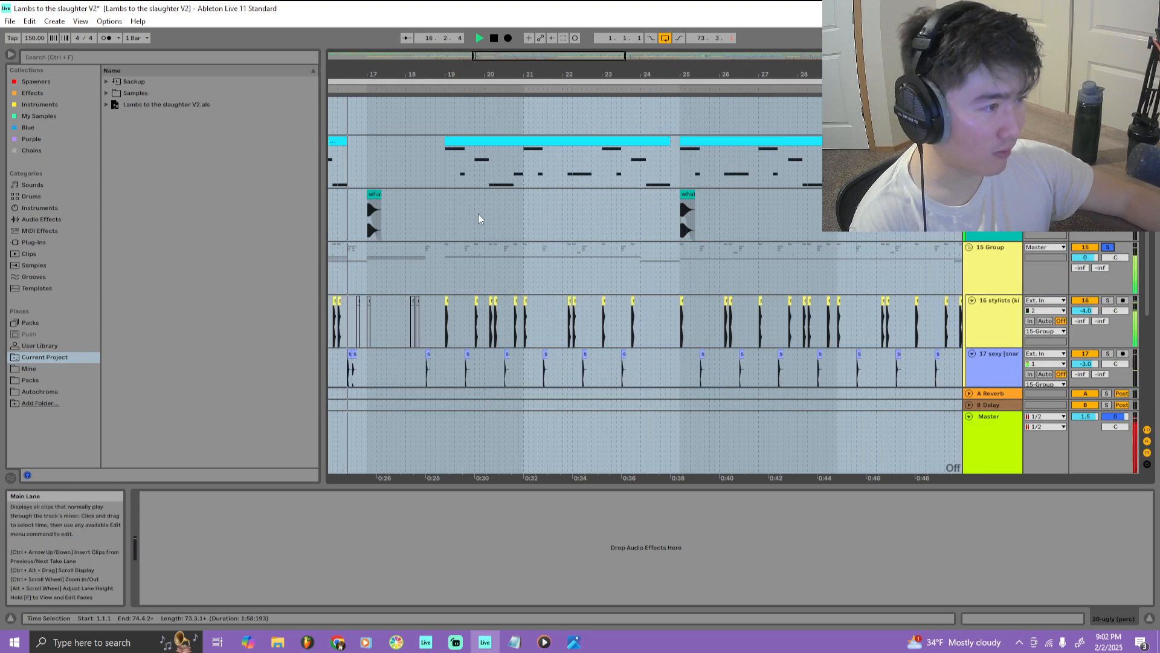
scroll(480, 226, "down", 3)
scroll(481, 231, "down", 2, "ctrl")
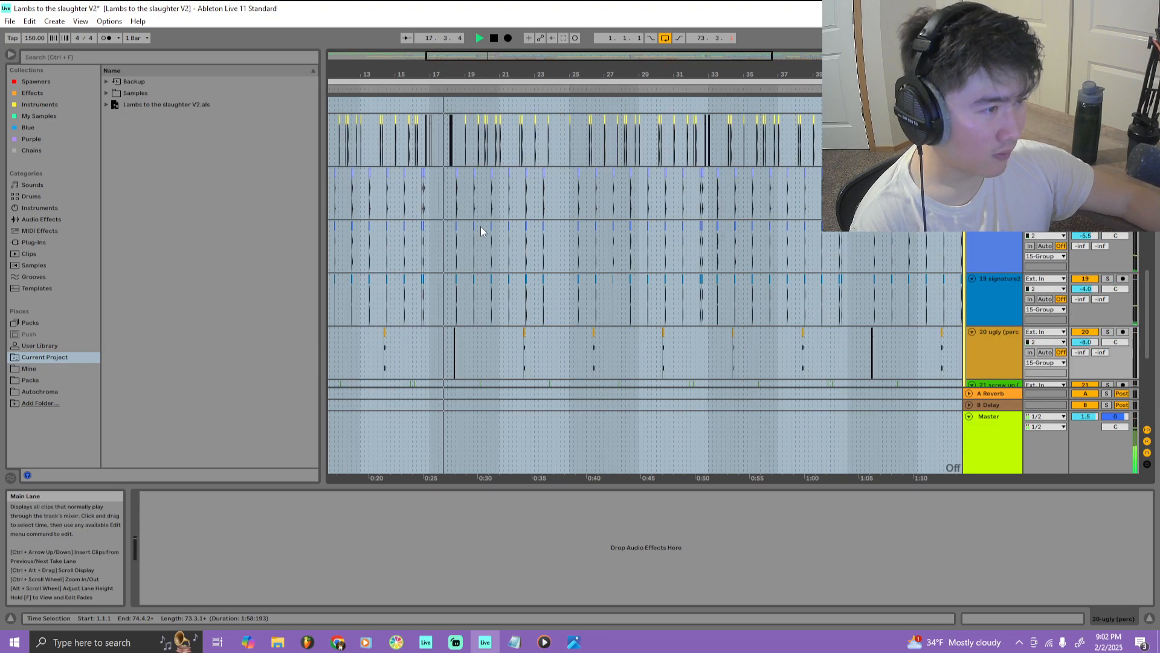
scroll(480, 226, "down", 3)
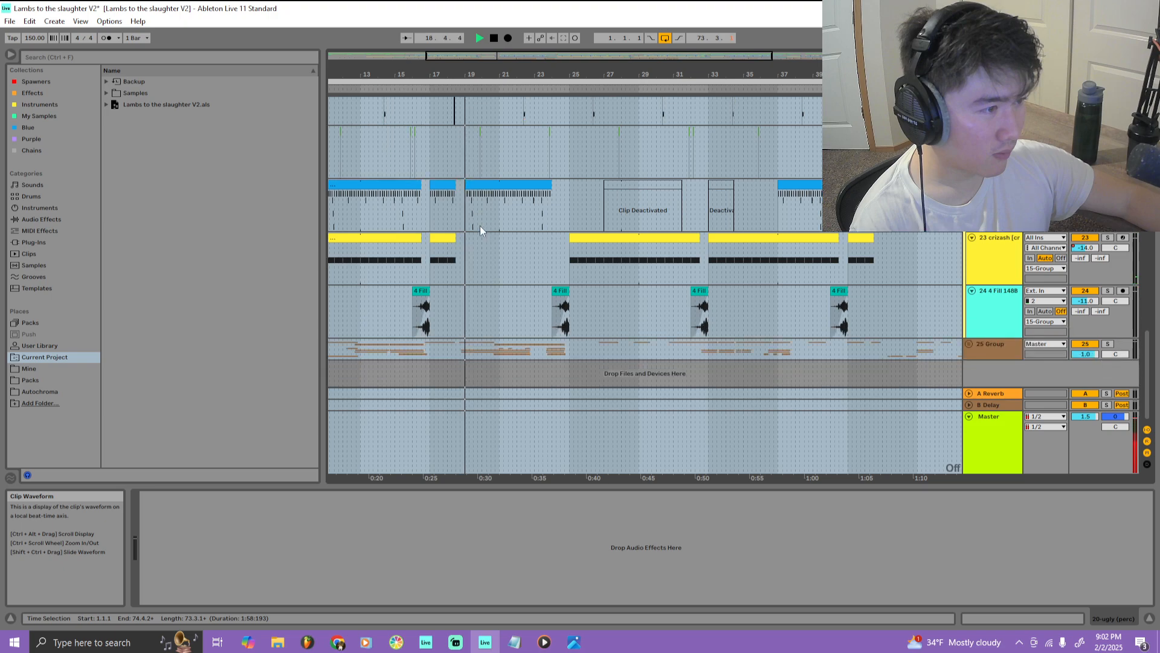
scroll(480, 226, "up", 8)
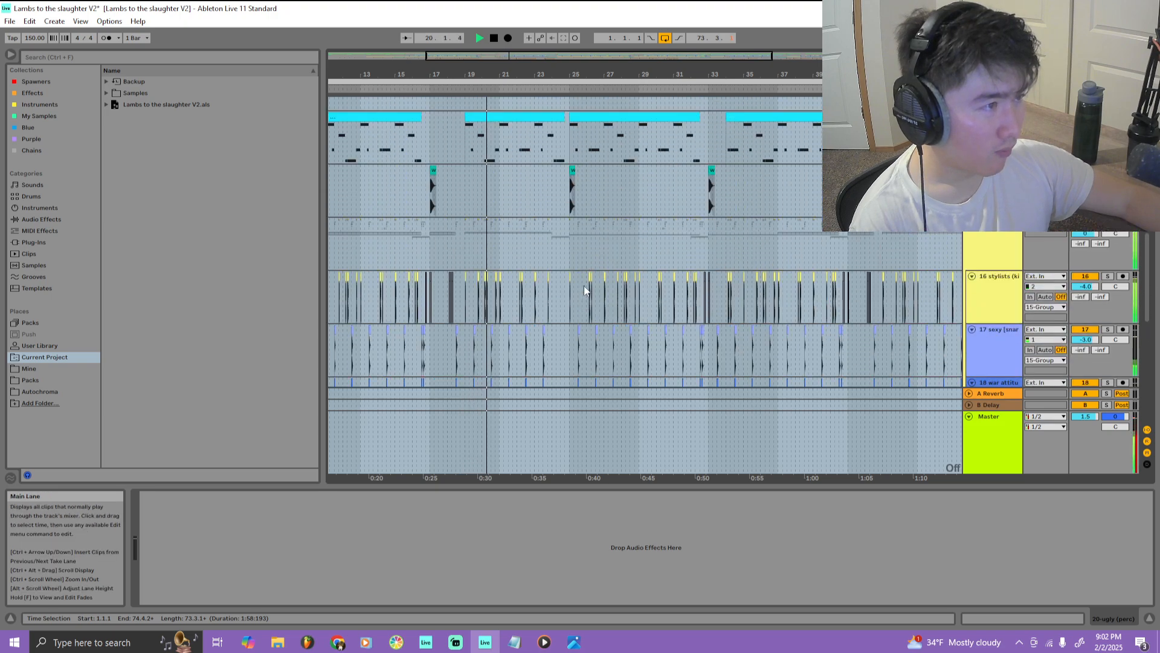
scroll(828, 259, "up", 6)
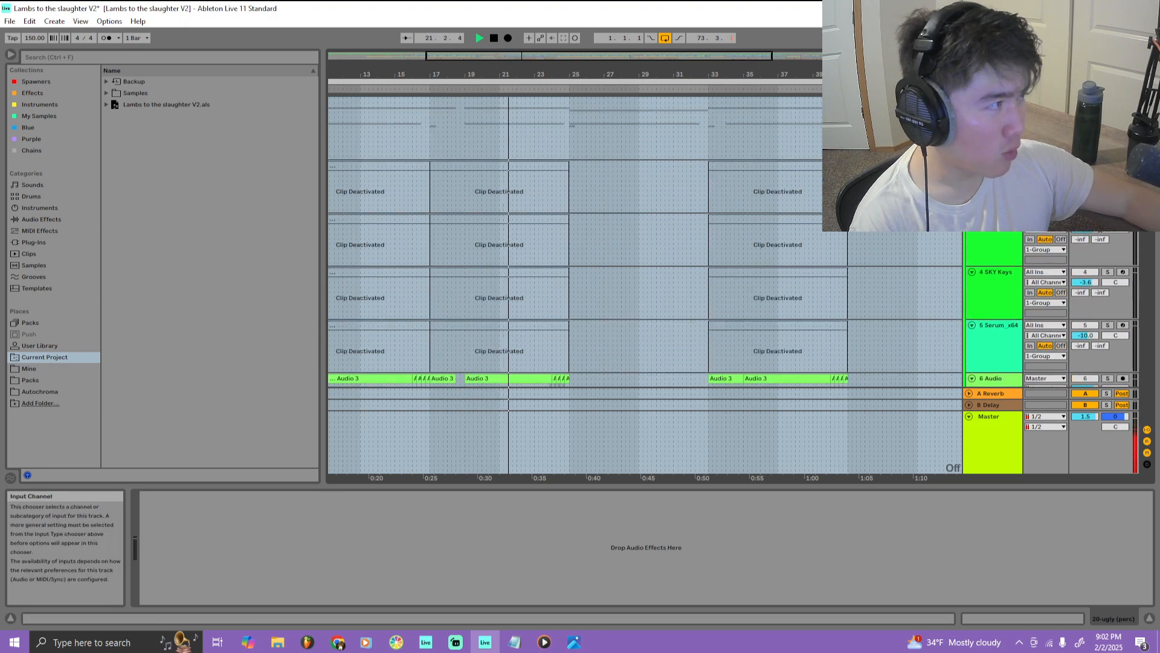
Fold the melody group and the drum group, fit the whole arrangement in view and stop playback
left_click(969, 104)
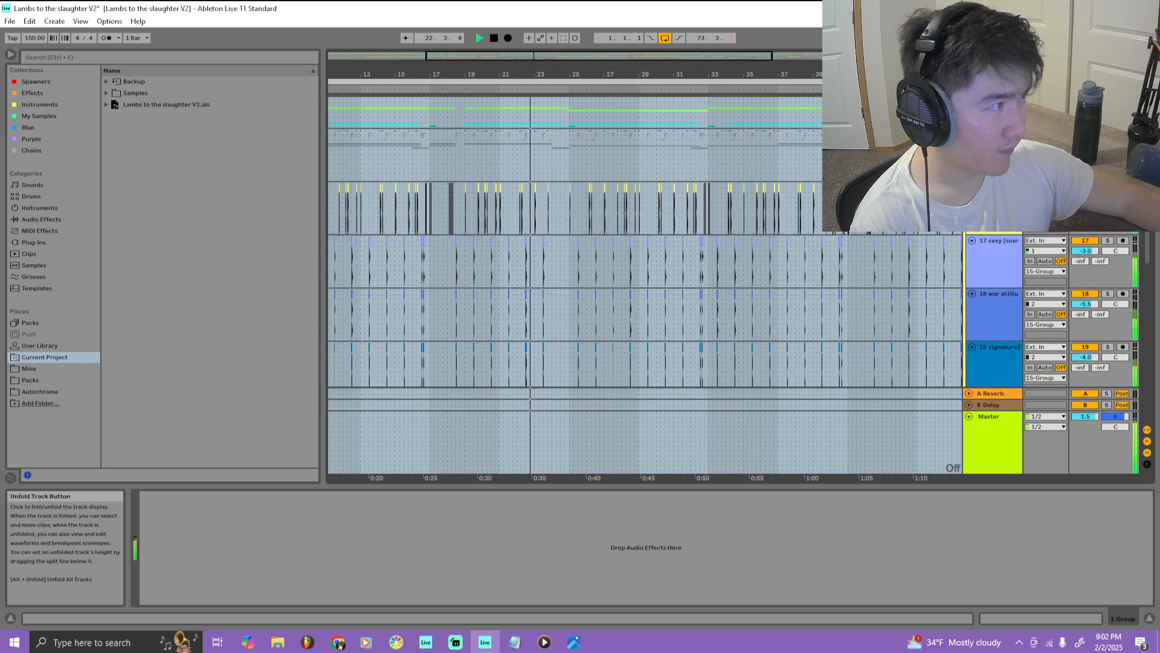
left_click(969, 134)
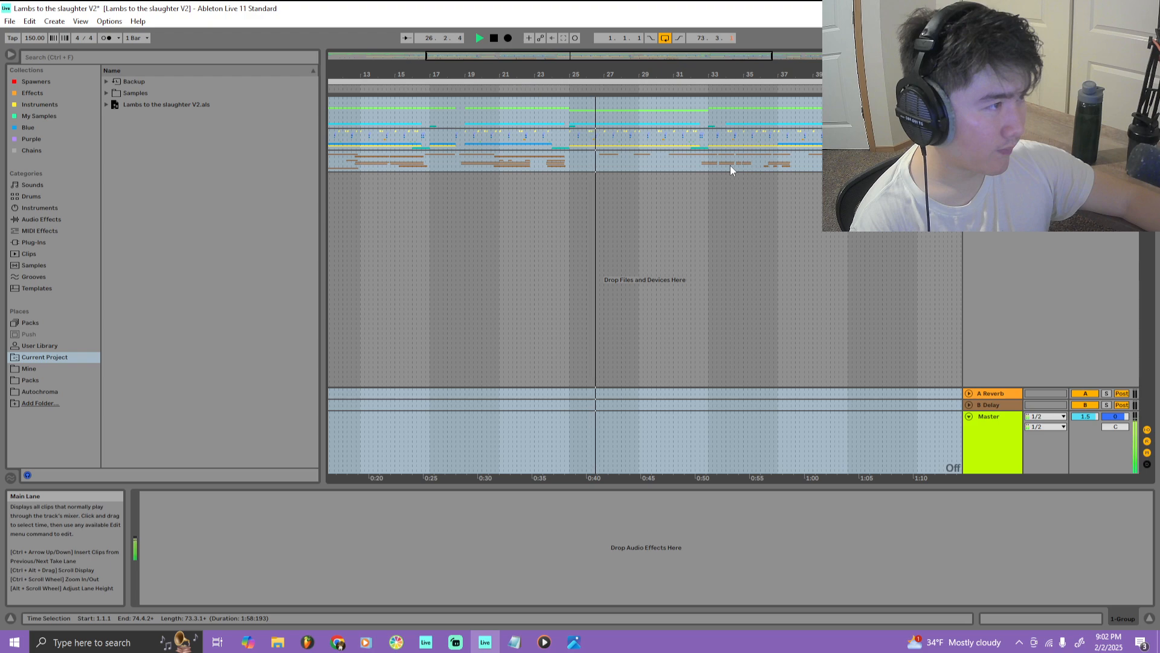
key("z")
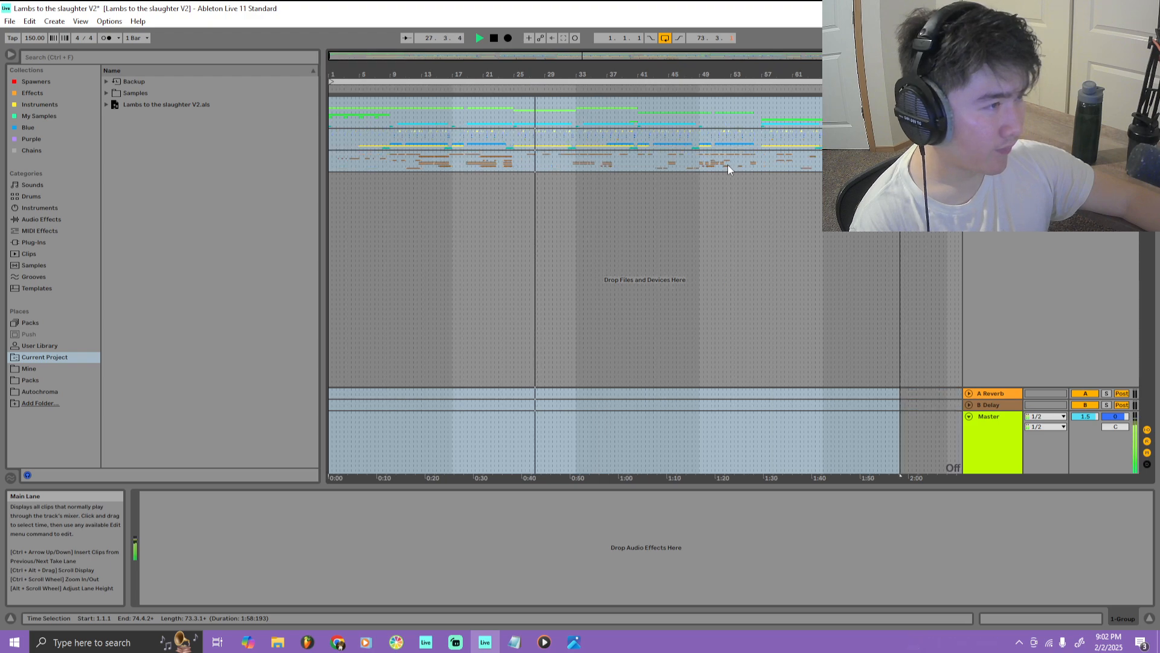
key("space")
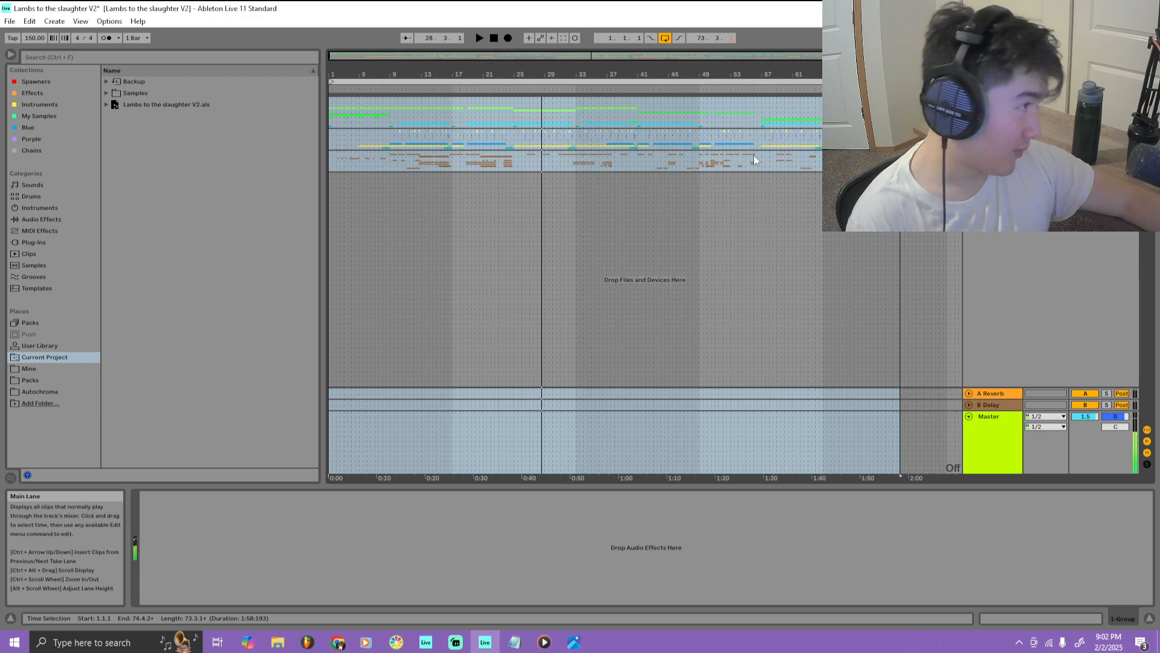
Unfold the vocal group on track 25 and look over its audio tracks
left_click(969, 156)
scroll(607, 303, "down", 5)
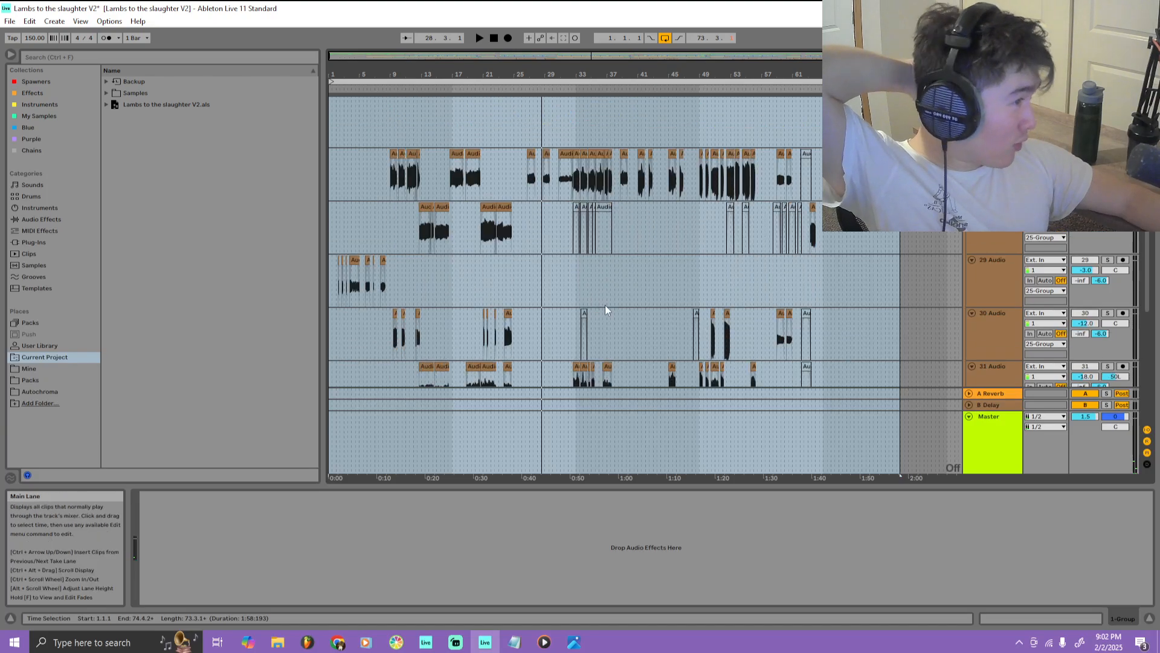
scroll(610, 296, "up", 3)
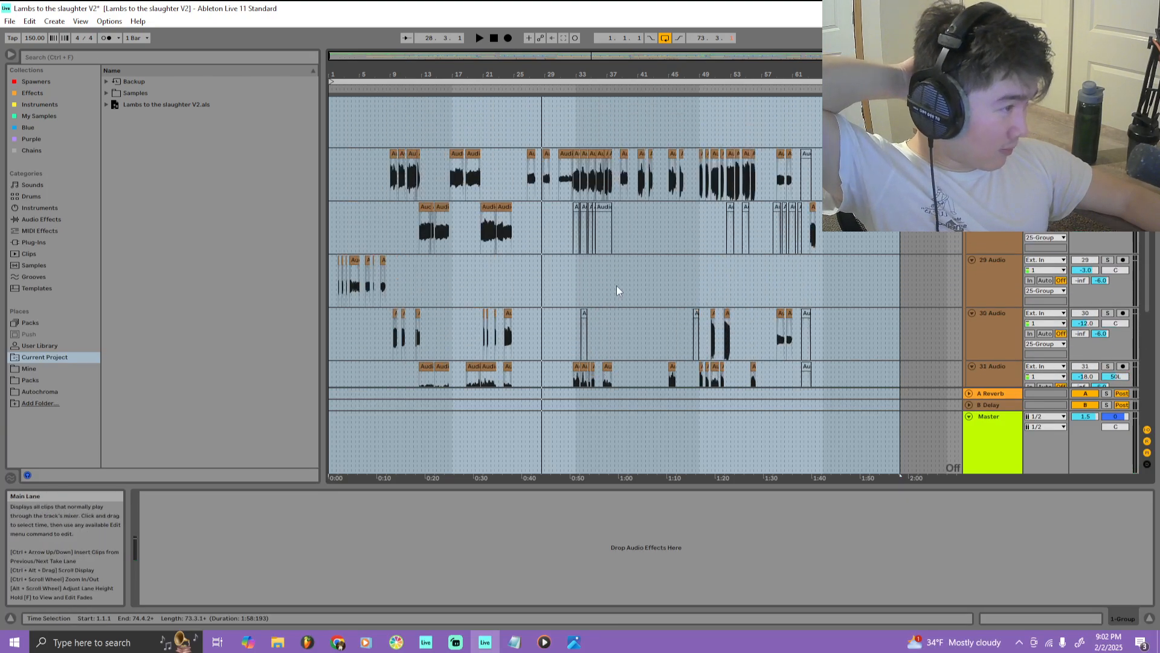
scroll(617, 278, "up", 2)
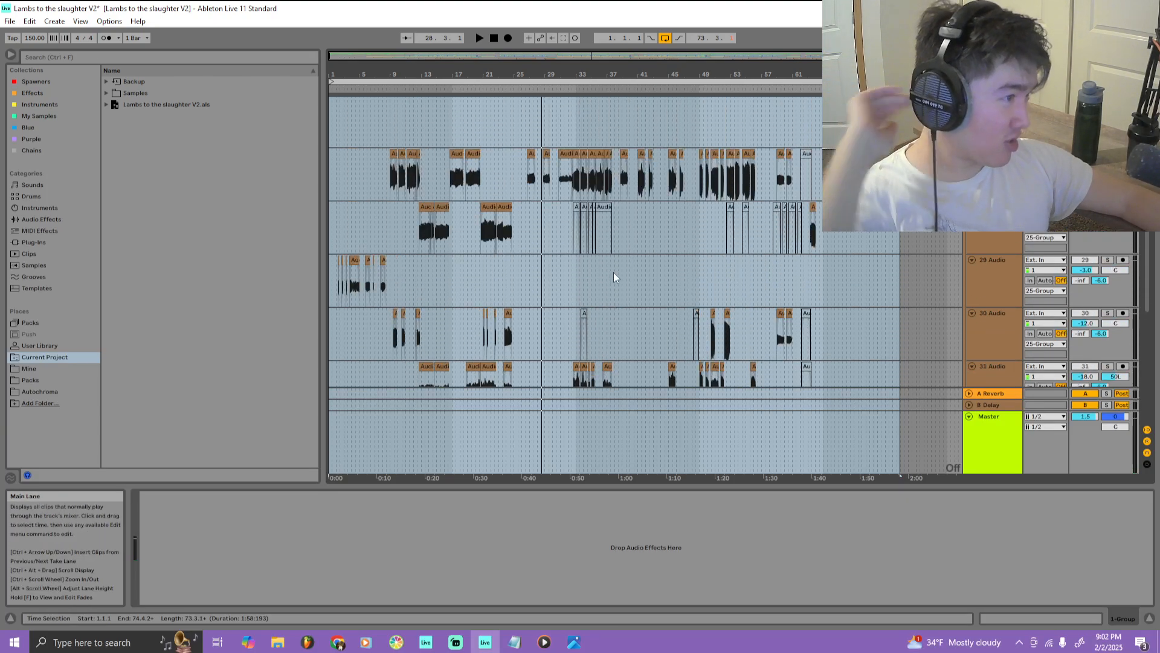
scroll(585, 257, "up", 3)
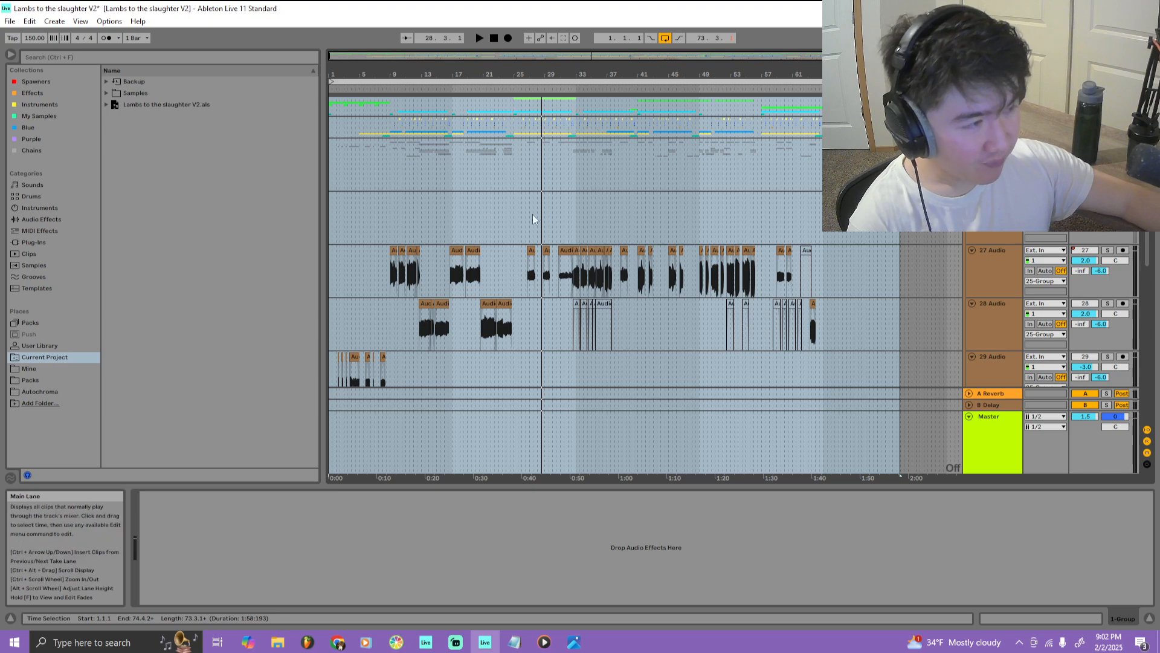
scroll(532, 218, "down", 2)
Show the effect chains of vocal tracks 27 and 28 and compare them
left_click(993, 178)
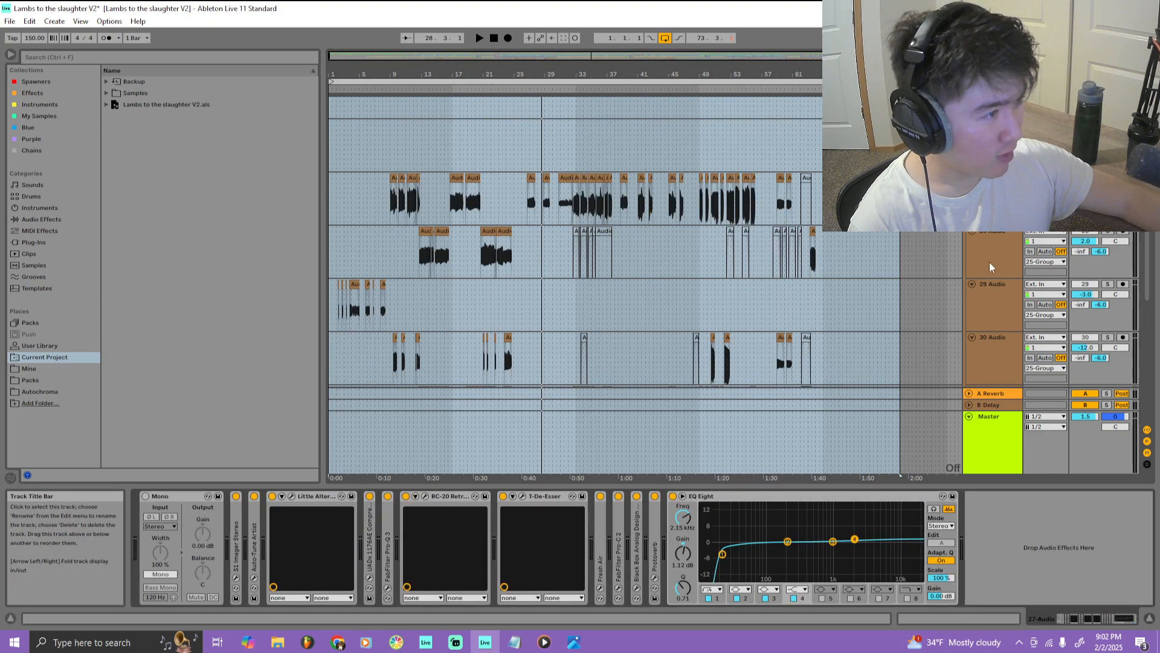
scroll(987, 262, "down", 1)
scroll(981, 289, "down", 6)
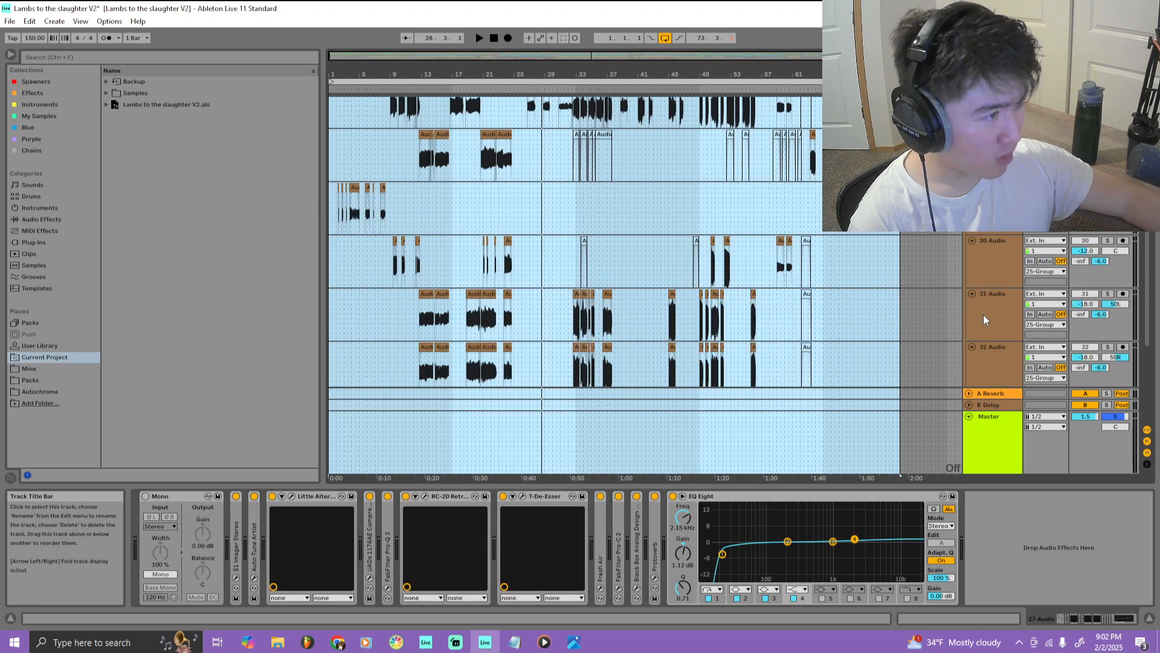
scroll(979, 306, "up", 4)
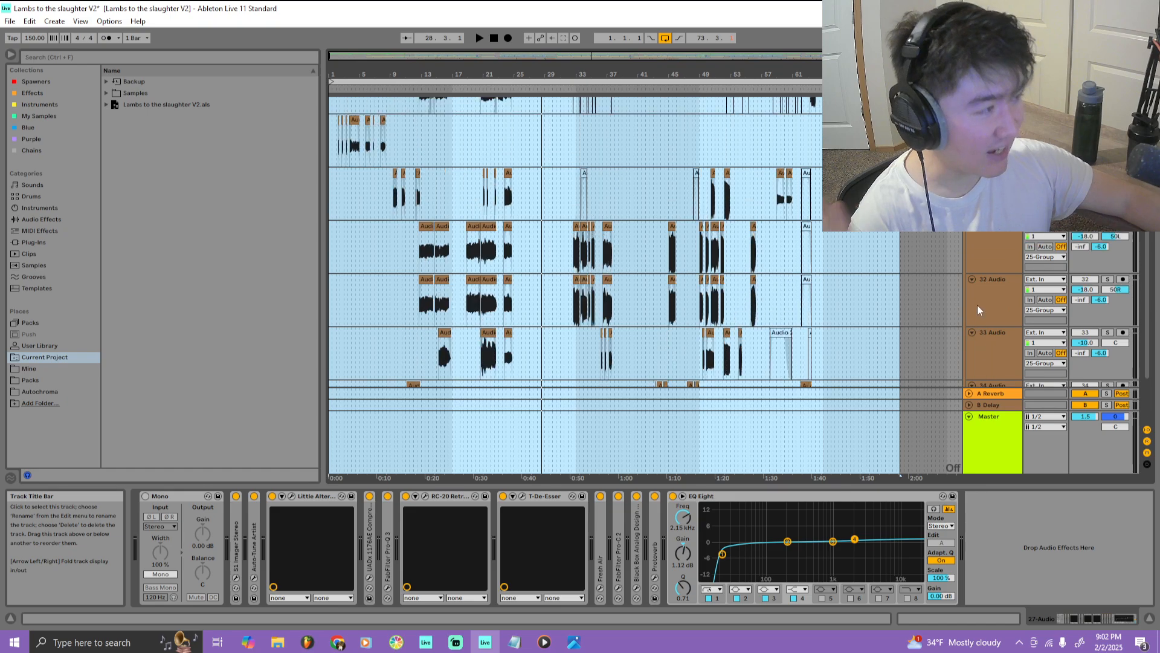
scroll(989, 254, "up", 1)
left_click(991, 215)
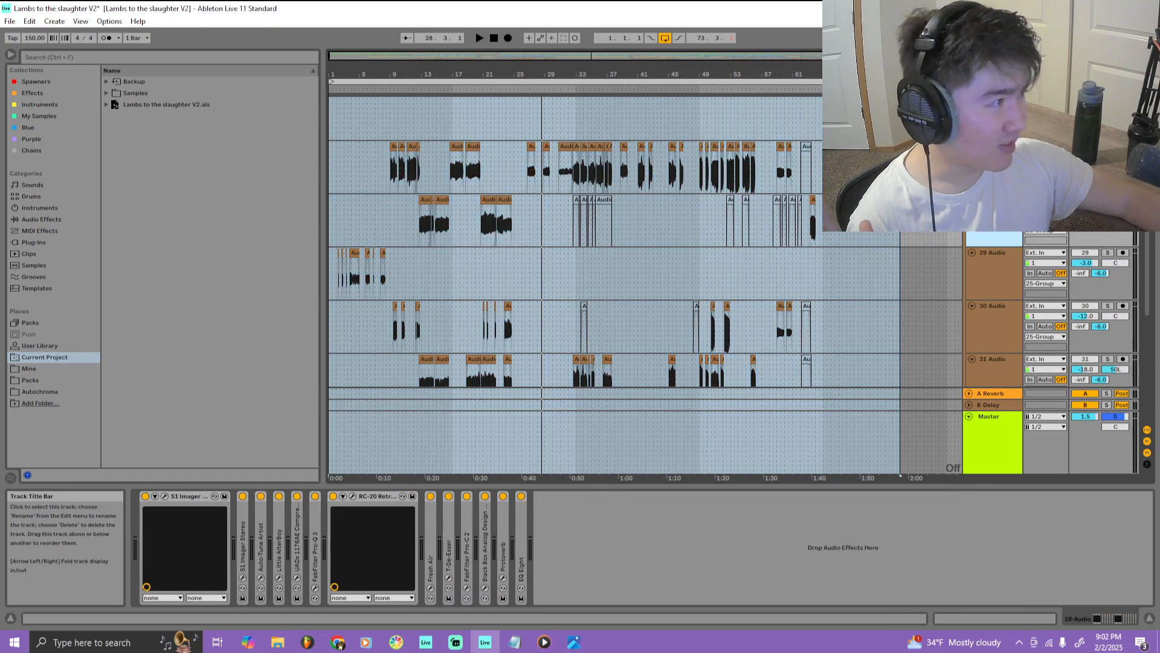
left_click(993, 175)
left_click(995, 210)
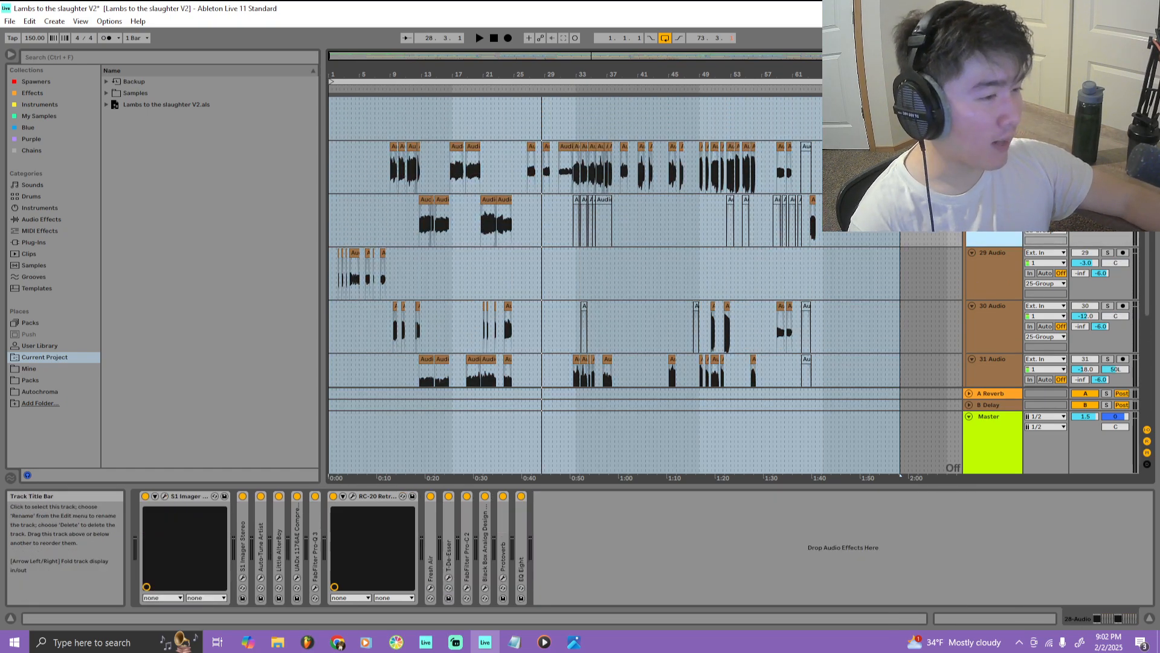
Examine closely where the Audio 11 clip on track 27 overlaps the Audio 17 clip on track 28 near bar 12.4
scroll(466, 191, "up", 1)
scroll(463, 191, "down", 1)
scroll(385, 183, "up", 1)
scroll(574, 199, "up", 1)
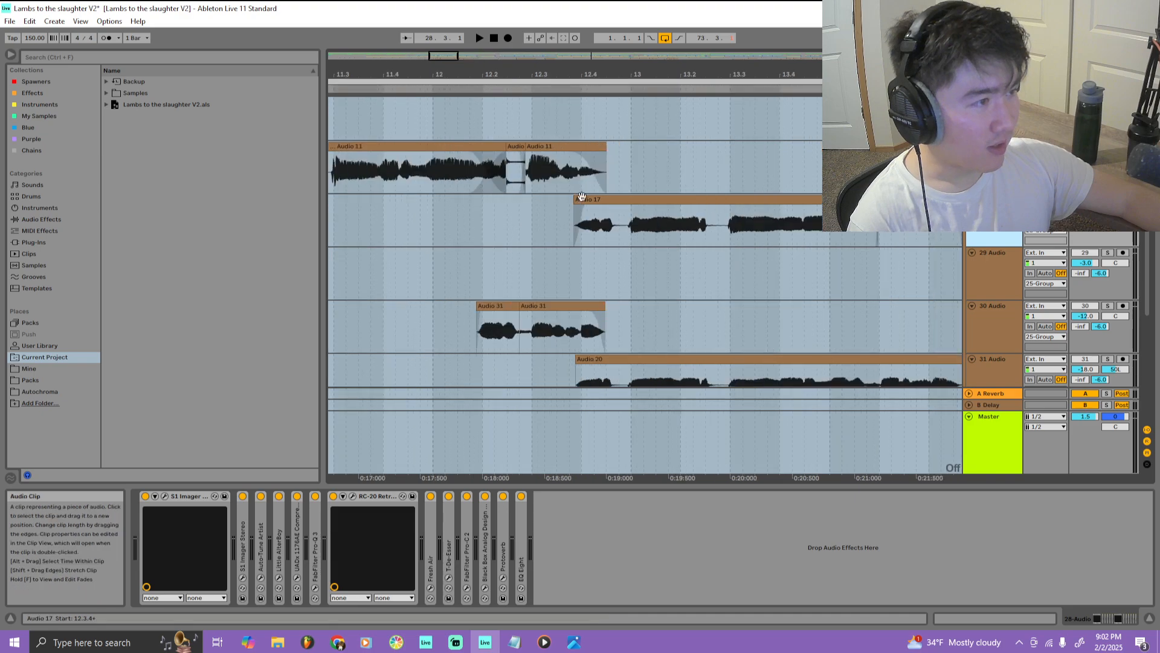
scroll(581, 196, "up", 1)
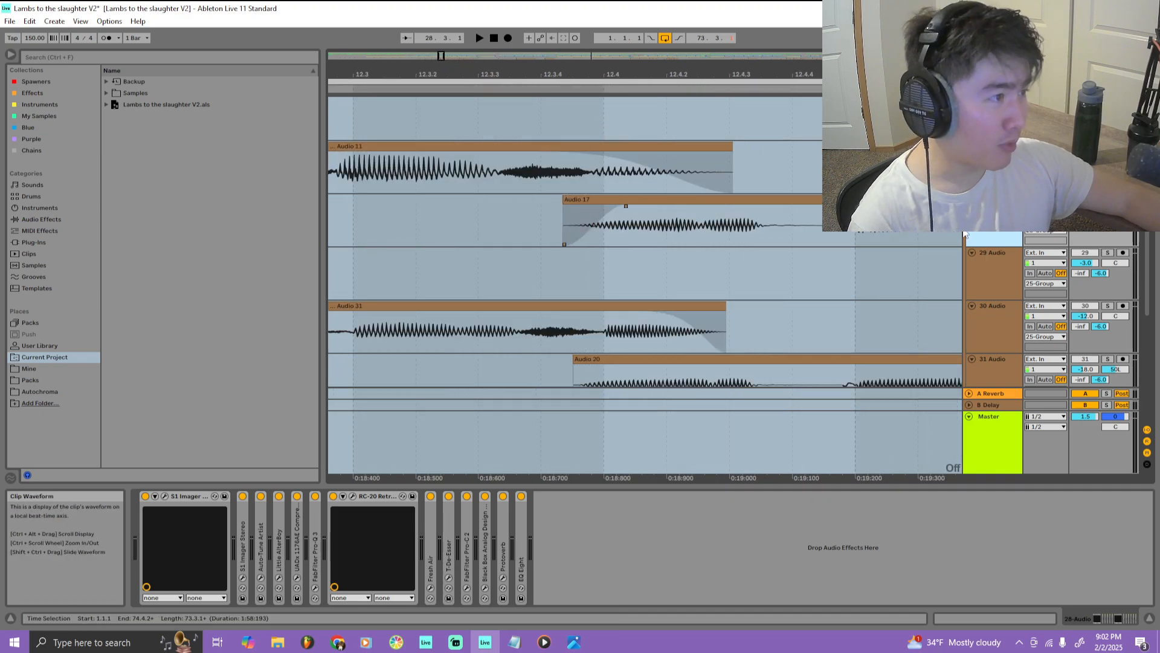
scroll(658, 275, "down", 1)
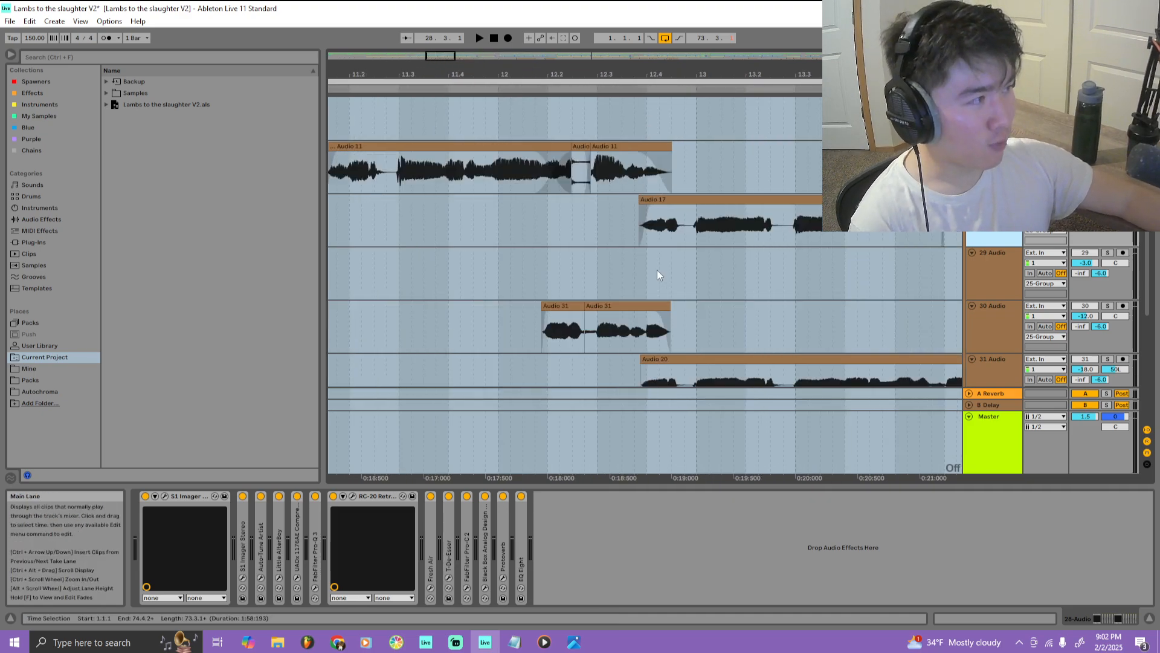
scroll(540, 199, "down", 1)
scroll(638, 183, "up", 1)
Play the overlapping vocal clips on tracks 27 and 28 through bar 13 with track 28 soloed
left_click(993, 195)
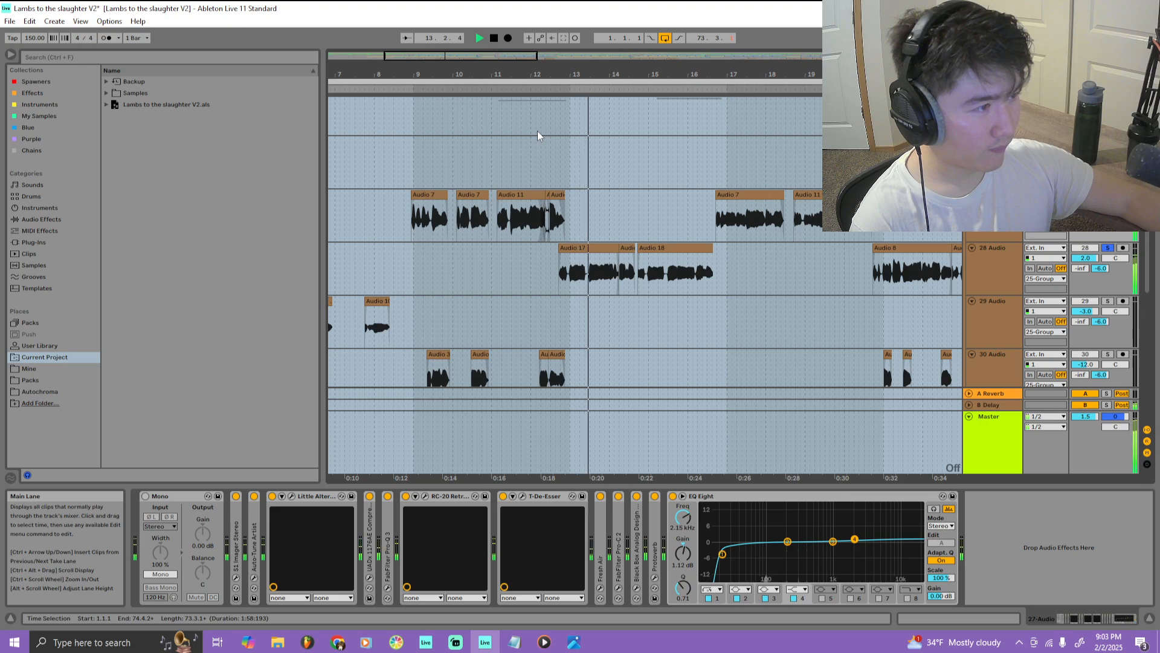
scroll(538, 135, "down", 5)
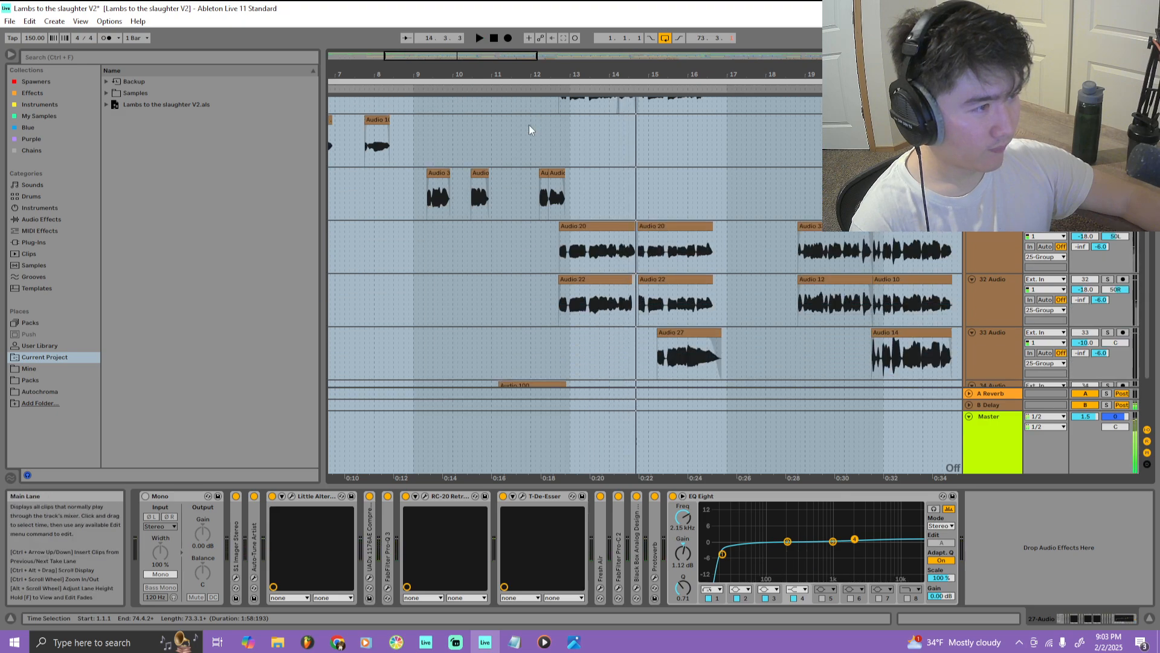
scroll(789, 162, "up", 3)
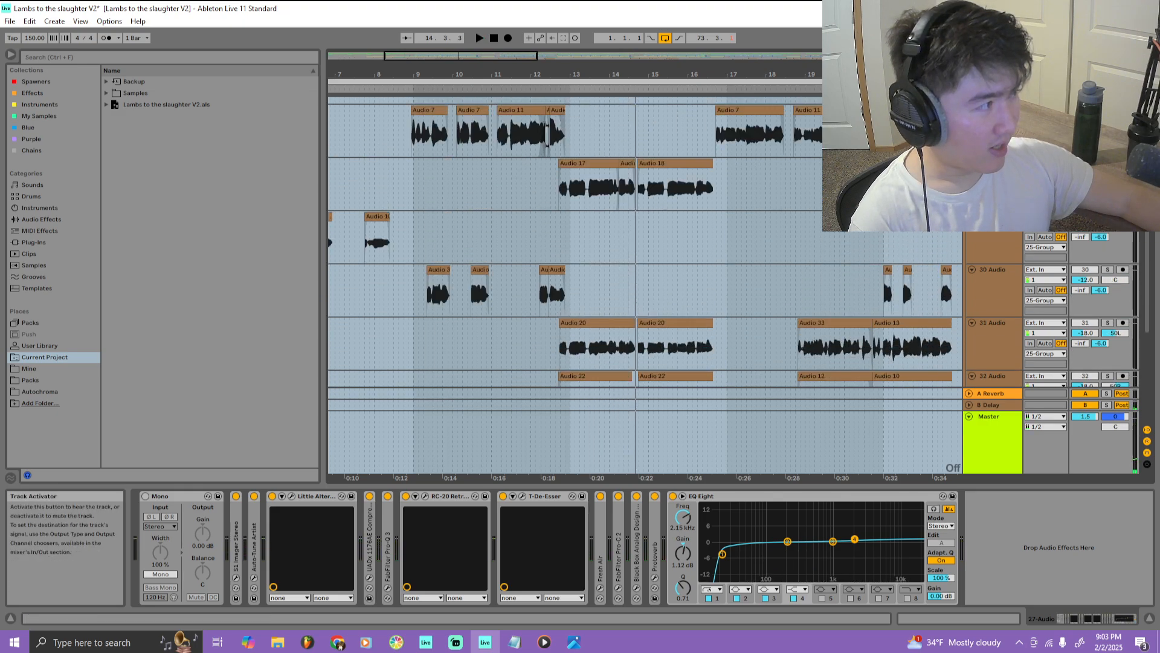
Play the intro vocal clips on track 29 from the start of the song, stopping just after bar 5
scroll(753, 232, "down", 8)
left_click(358, 143)
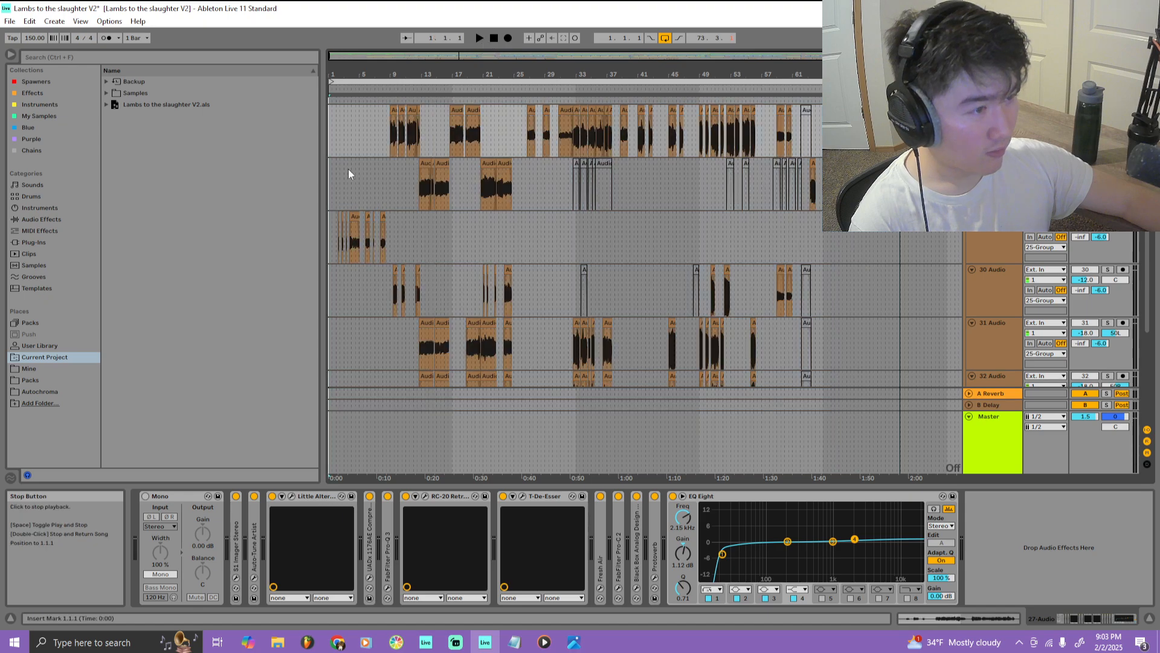
scroll(334, 177, "up", 8)
left_click(379, 87)
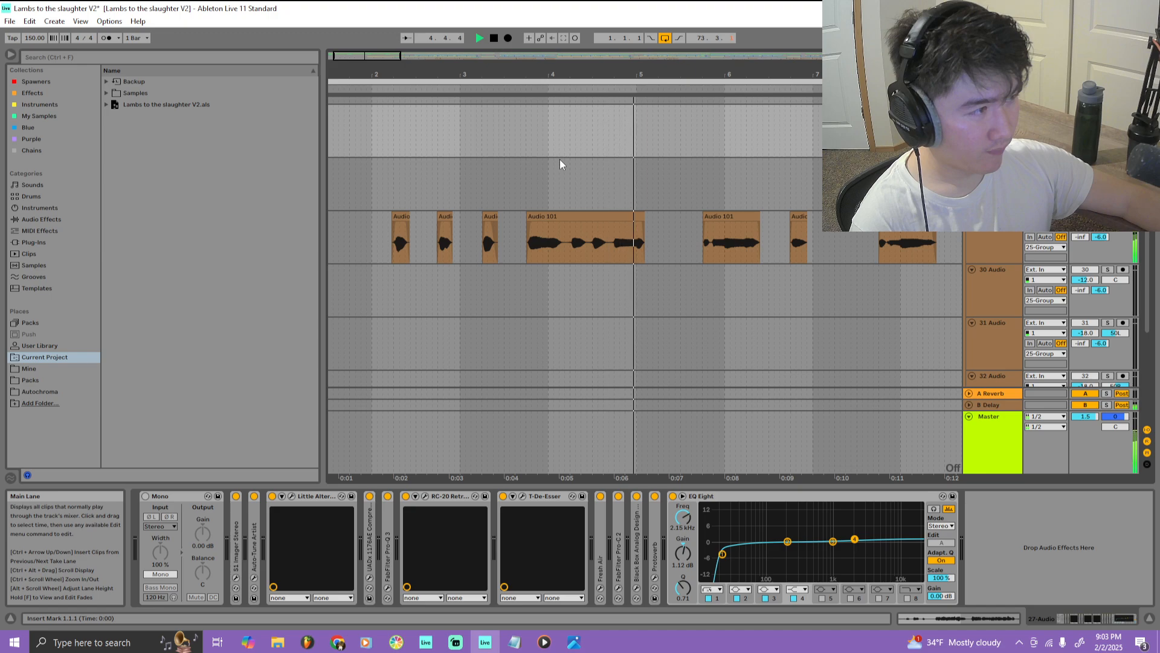
key("space")
scroll(777, 271, "down", 5)
scroll(776, 270, "down", 2)
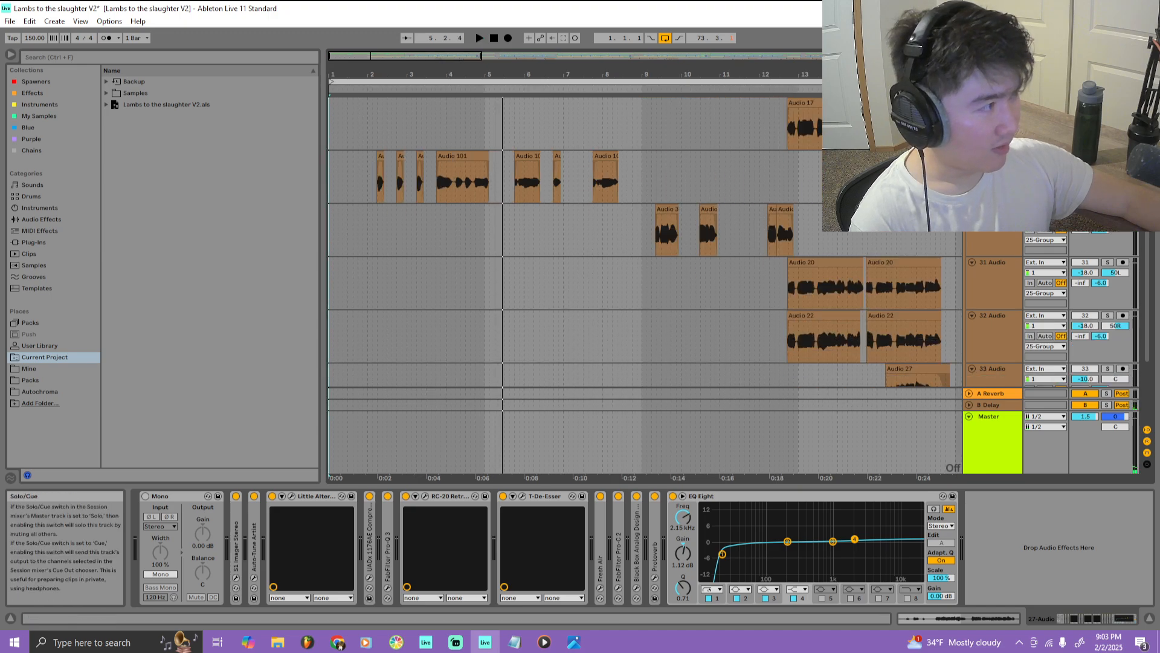
Play the Audio 31 clips on soloed track 30 from bar 9, stopping just after bar 13
scroll(760, 260, "up", 5)
key("ctrl+a")
left_click(448, 91)
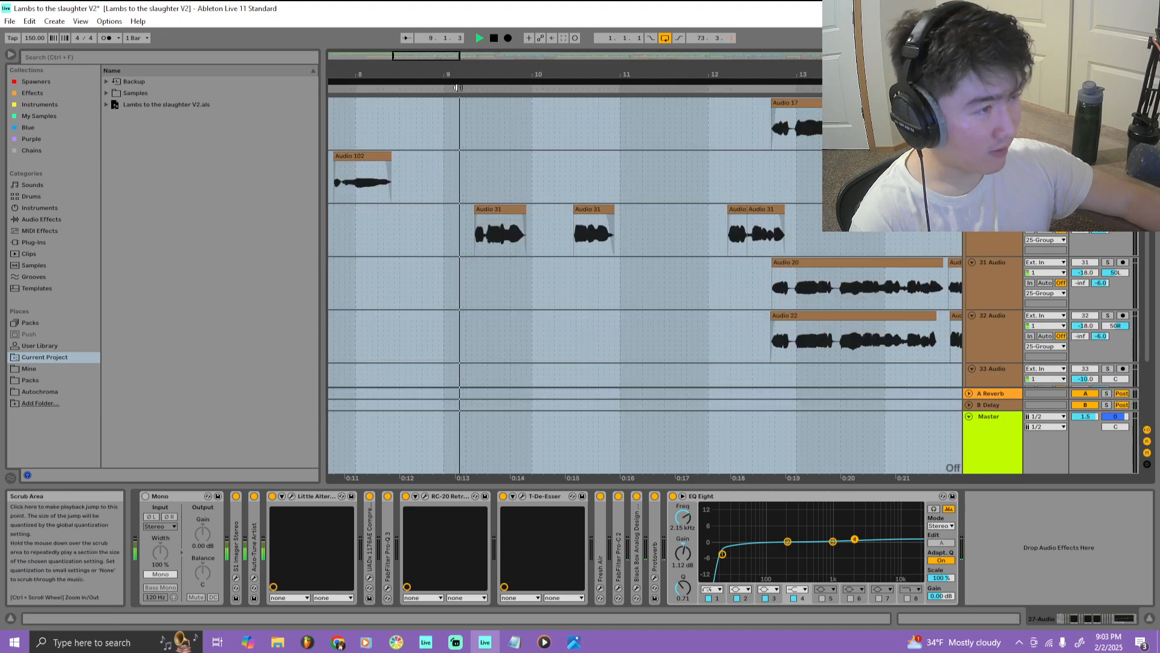
scroll(550, 197, "up", 2)
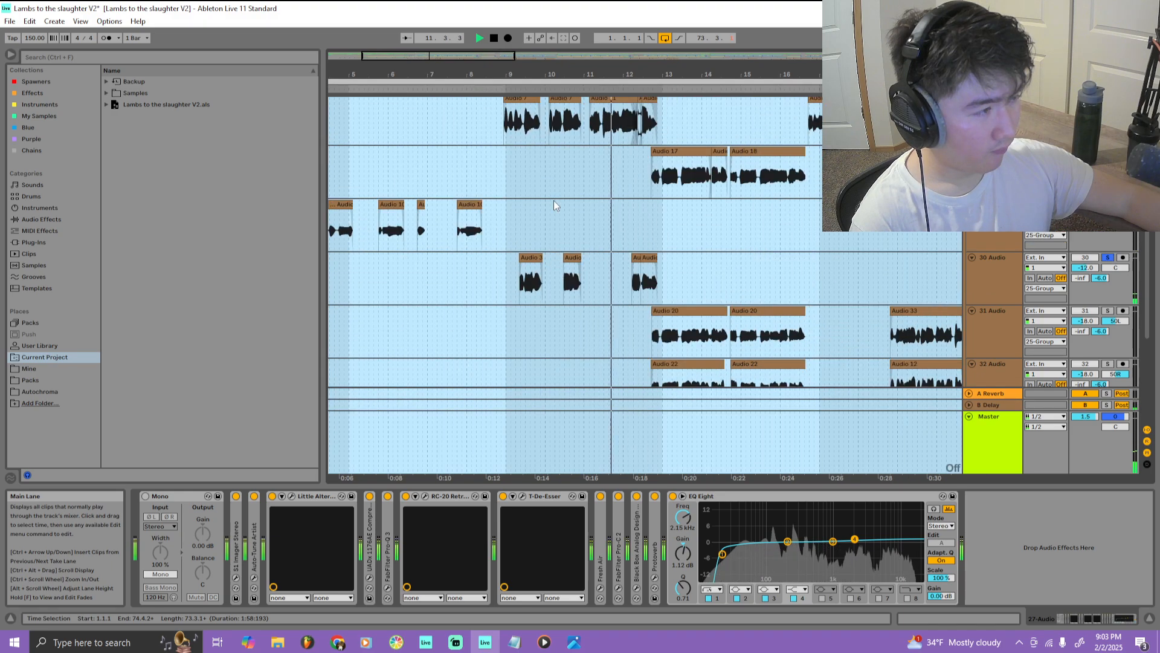
scroll(658, 228, "down", 5)
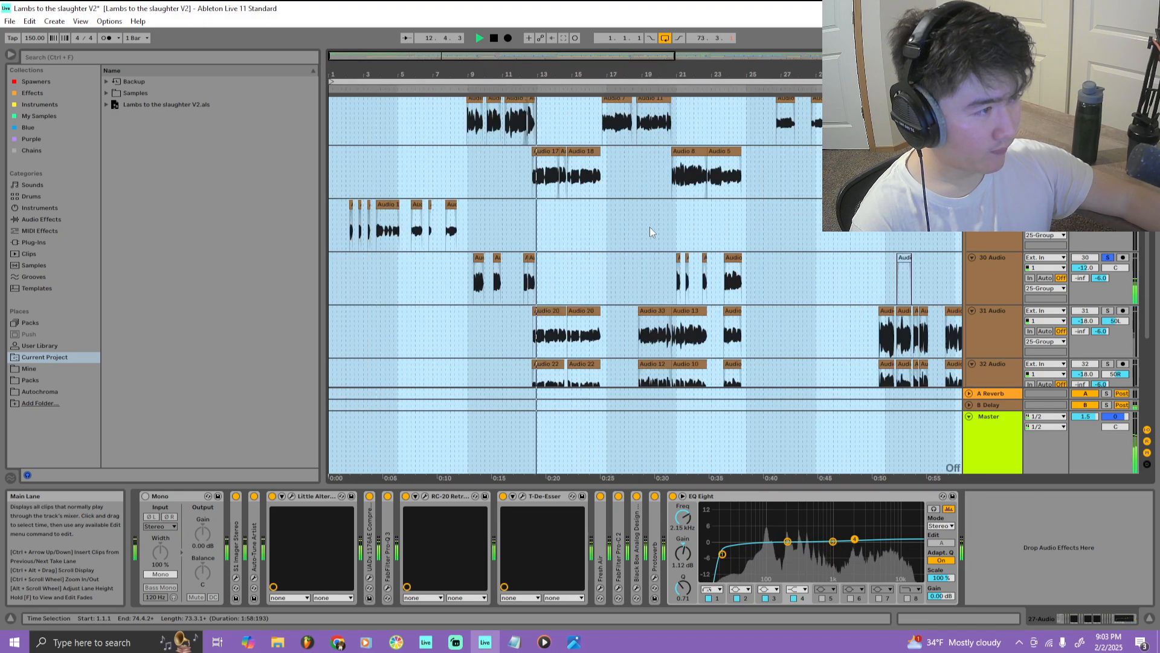
scroll(636, 230, "down", 1)
key("space")
Solo track 31 and play its two Audio 20 clips from just before bar 13 to bar 16
left_click(1108, 238)
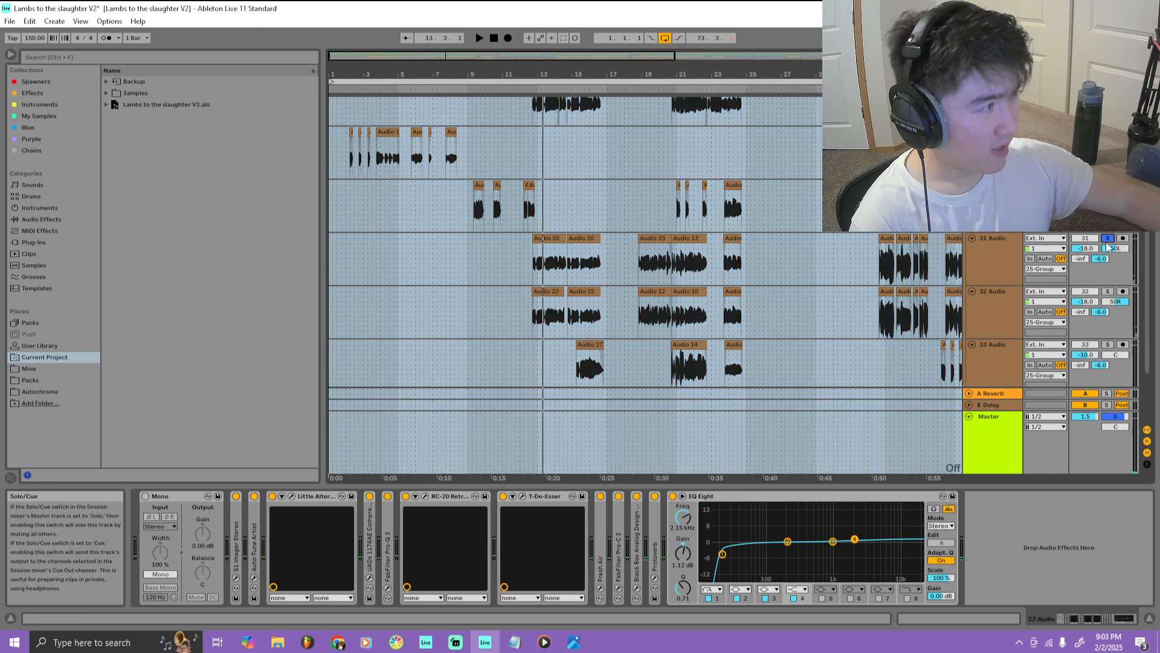
scroll(580, 131, "up", 3)
left_click(477, 87)
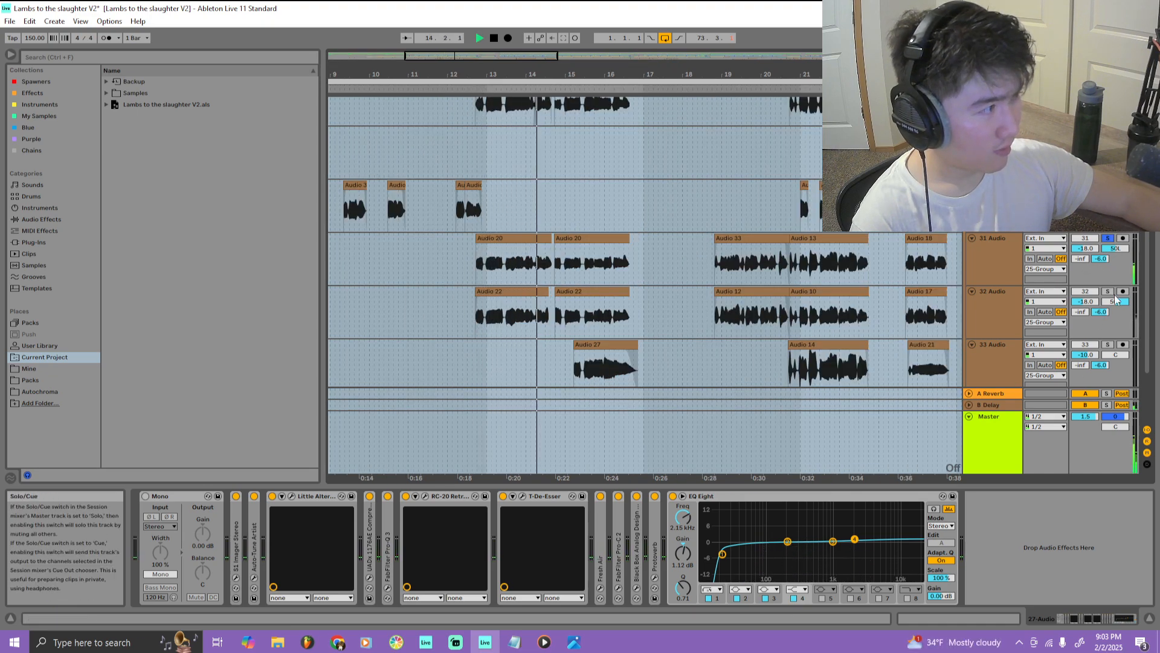
left_click(1114, 248)
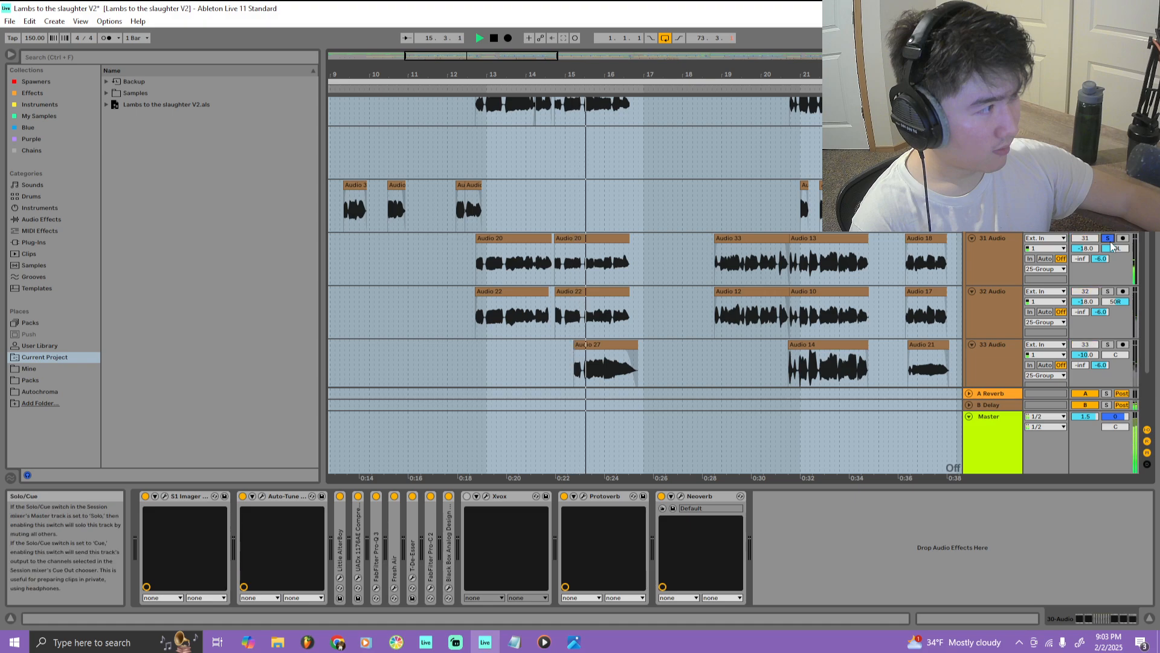
key("space")
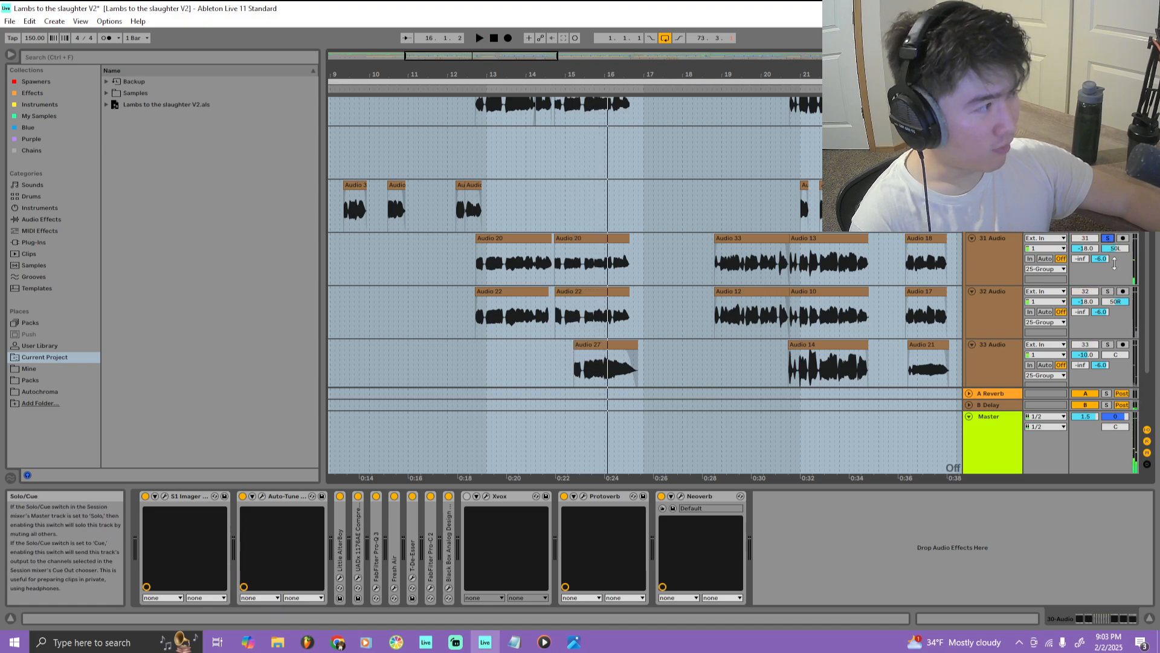
Solo track 32 and play its two Audio 22 clips from just before bar 13 until they end
left_click(1108, 290)
left_click(468, 86)
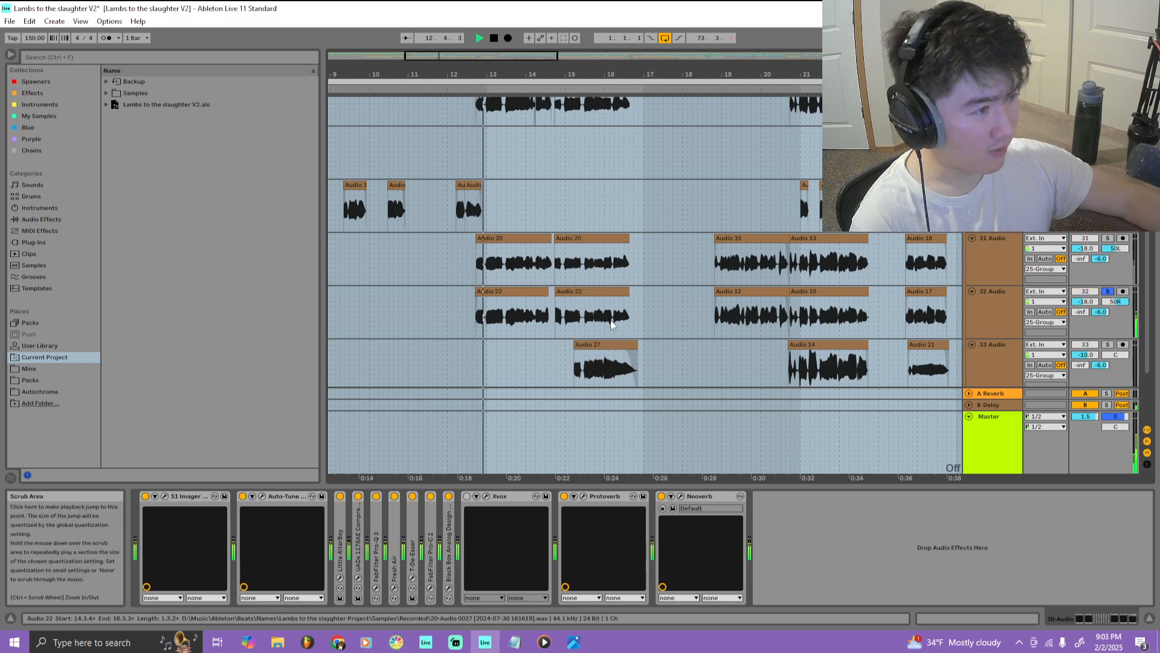
scroll(612, 324, "down", 2)
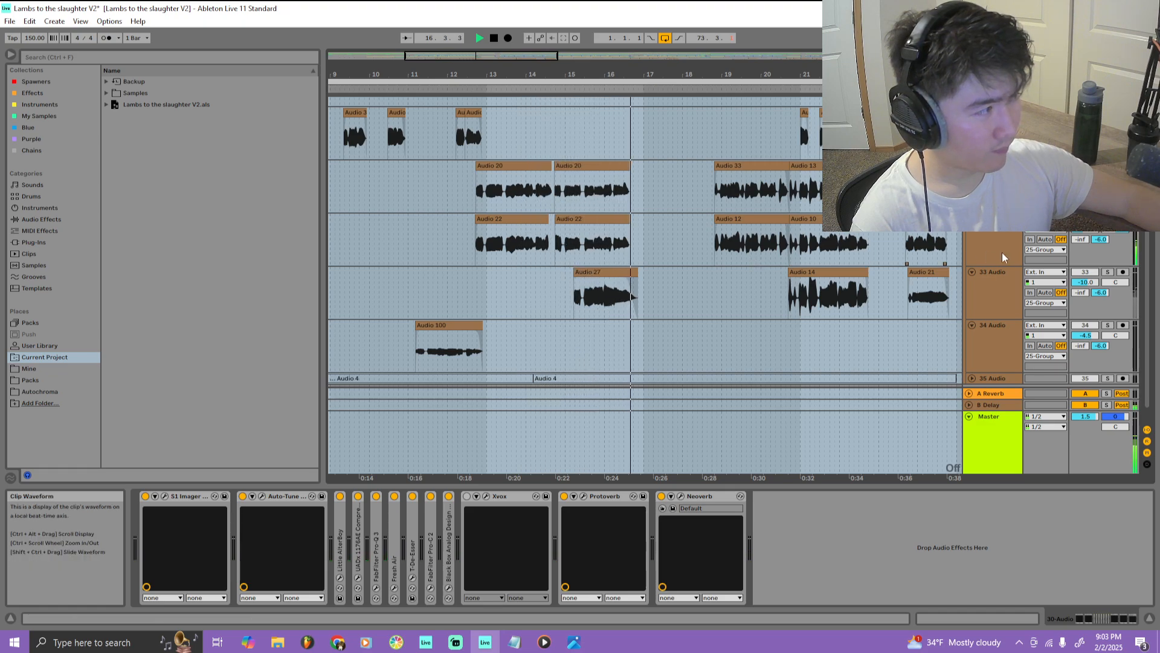
Solo track 33 and play its Audio 27 clip from bar 15, stopping at bar 17
scroll(578, 114, "up", 3)
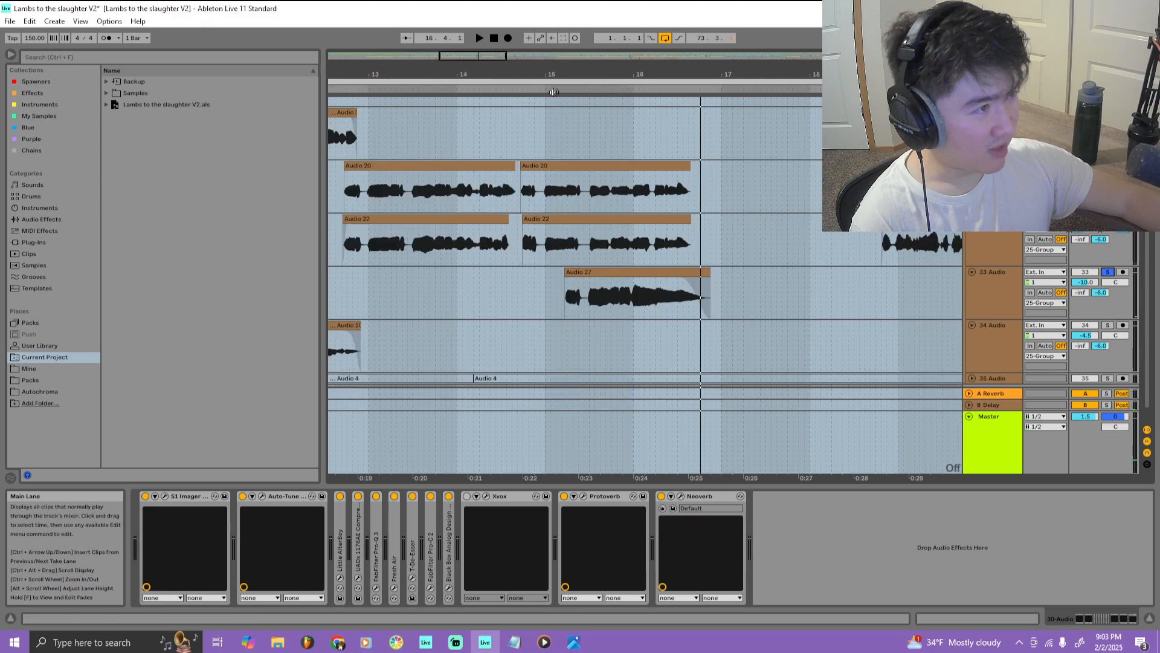
left_click(551, 90)
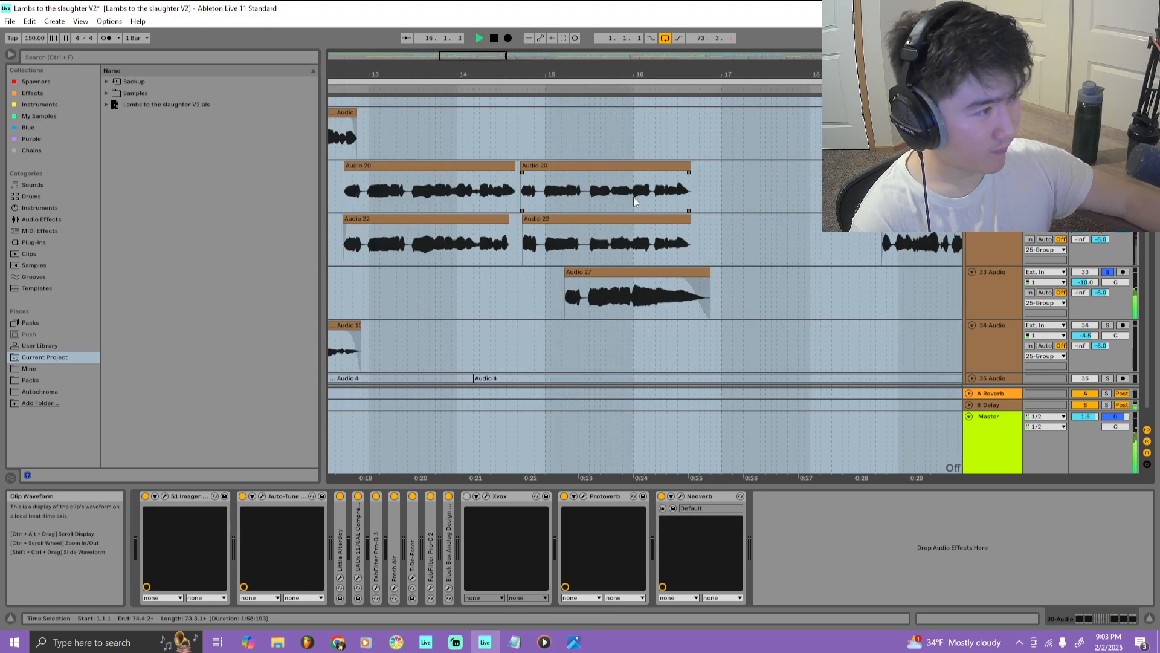
scroll(633, 201, "down", 3)
key("space")
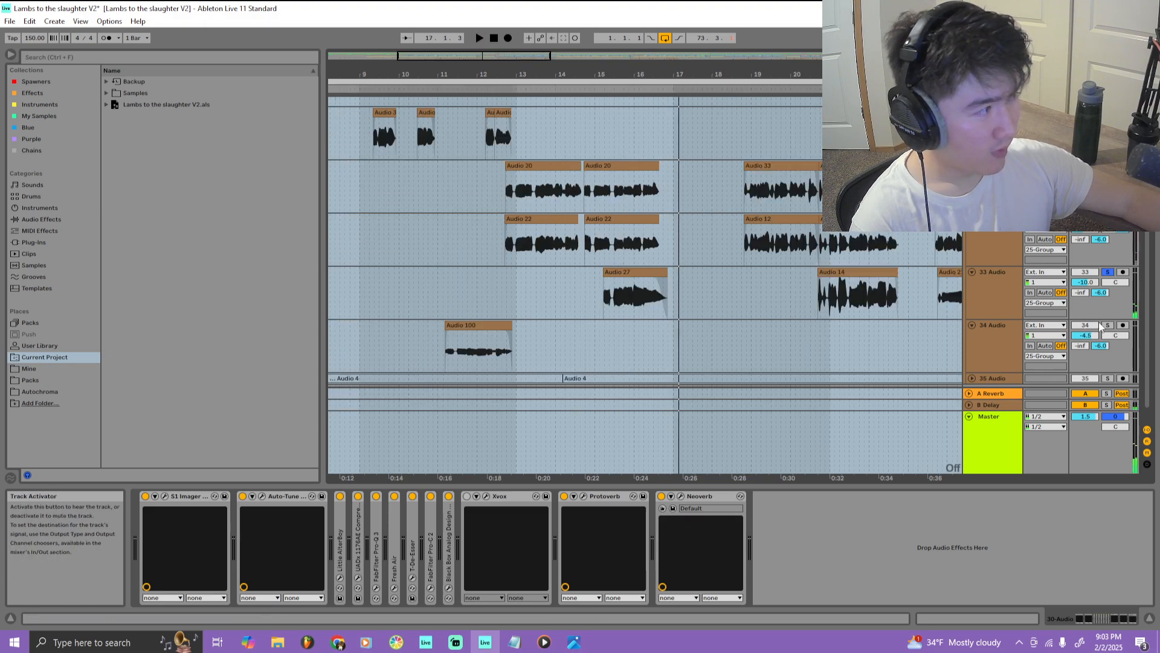
Play the Audio 100 clip on soloed track 34 from bar 11, stopping before bar 14
left_click(431, 90)
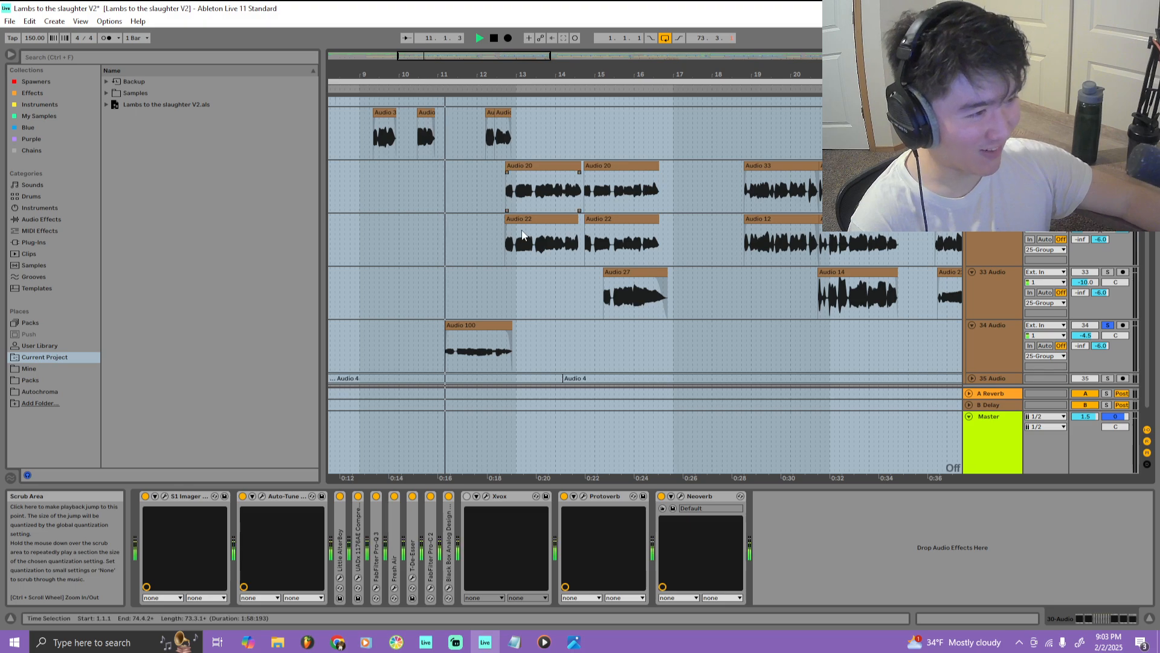
scroll(523, 234, "down", 4)
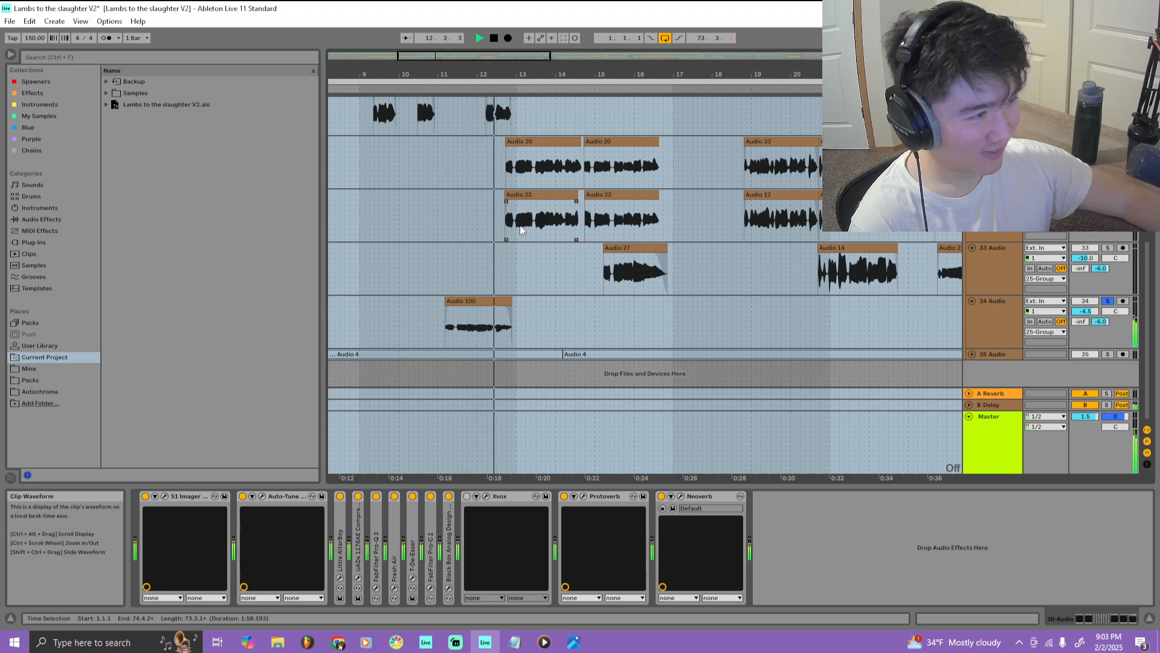
scroll(523, 224, "down", 3)
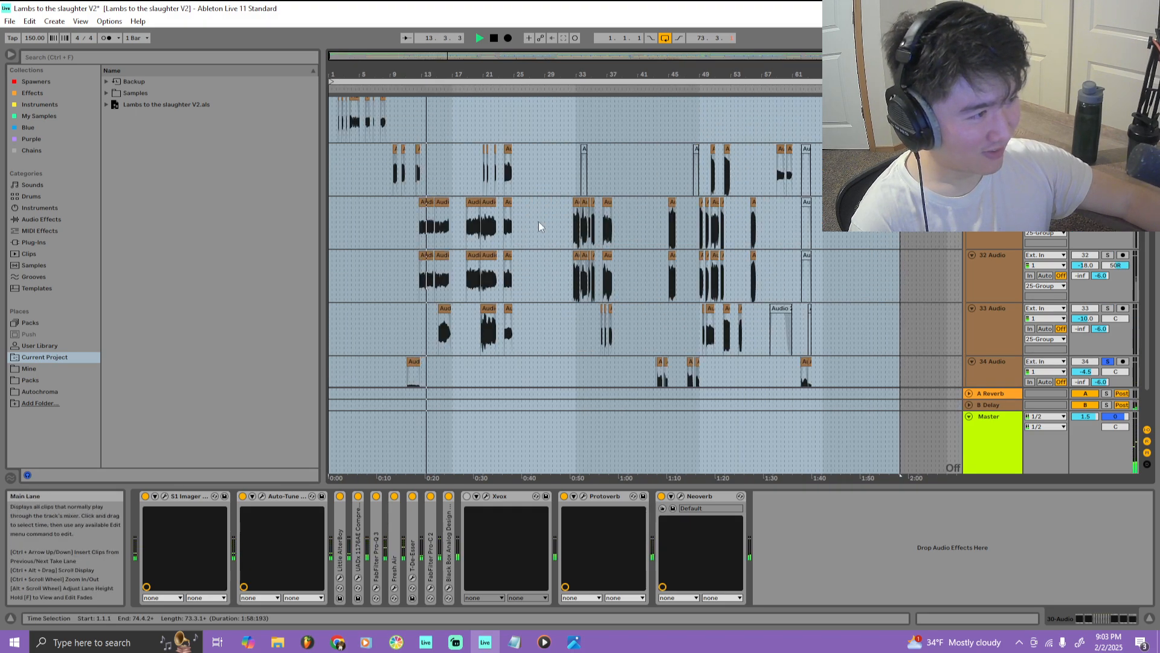
key("space")
Solo vocal tracks 30 through 34 together and play their layered clips, stopping just after bar 17
left_click(1108, 309)
left_click(1108, 255)
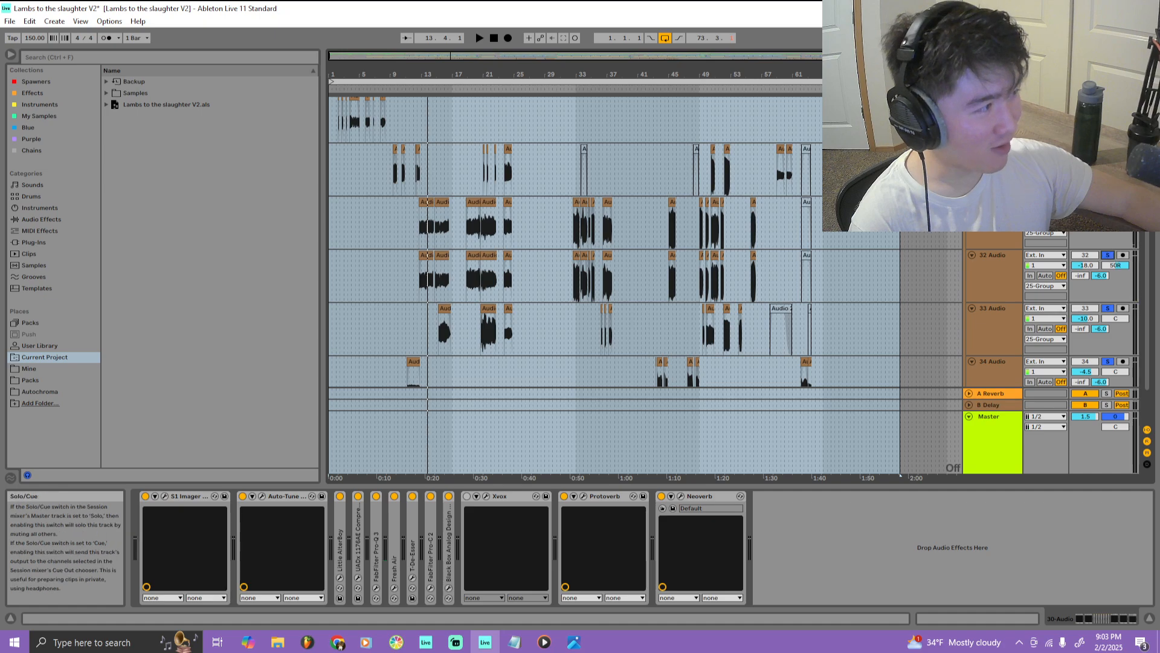
scroll(377, 138, "up", 3)
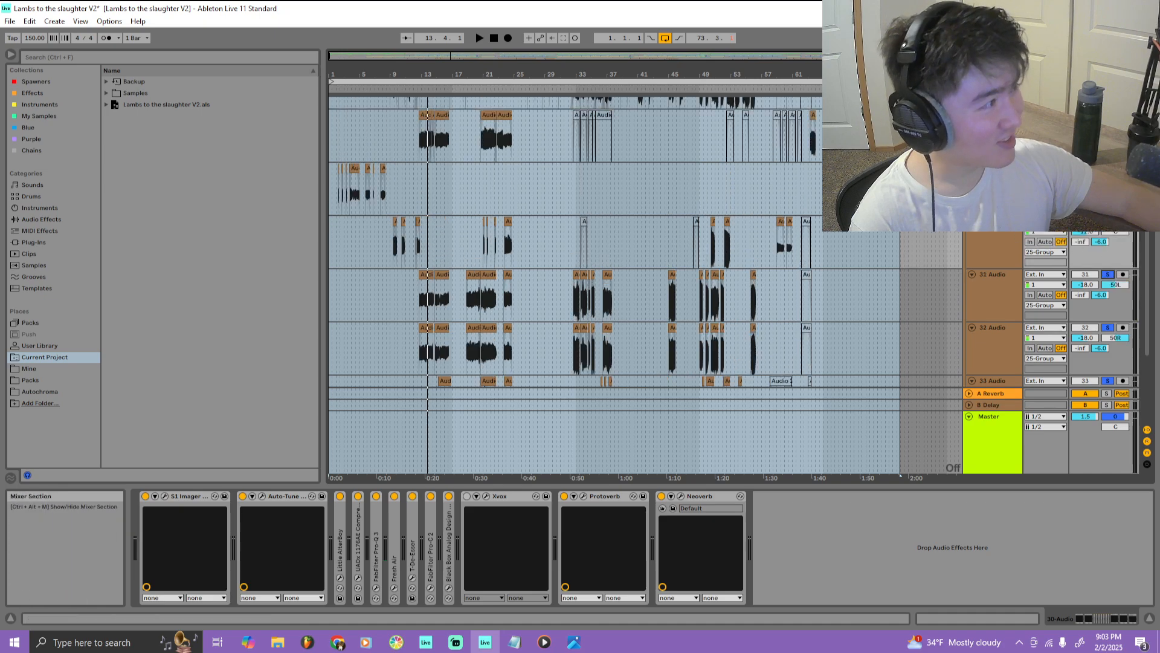
scroll(377, 138, "up", 3)
scroll(378, 138, "up", 2)
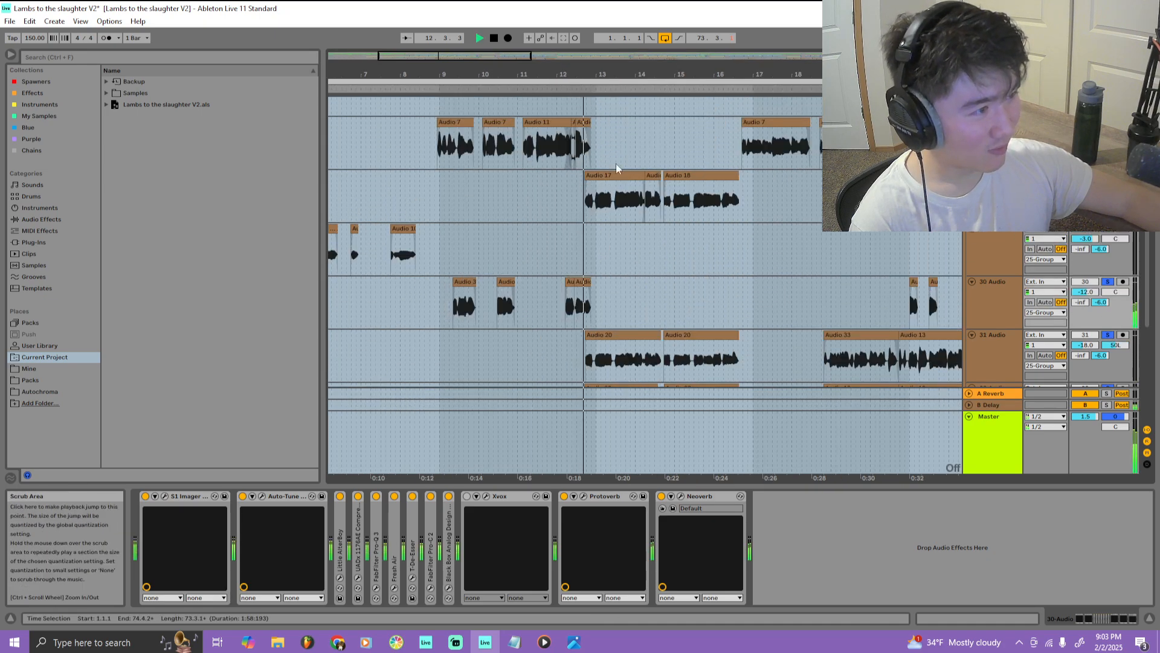
scroll(616, 163, "down", 3)
key("space")
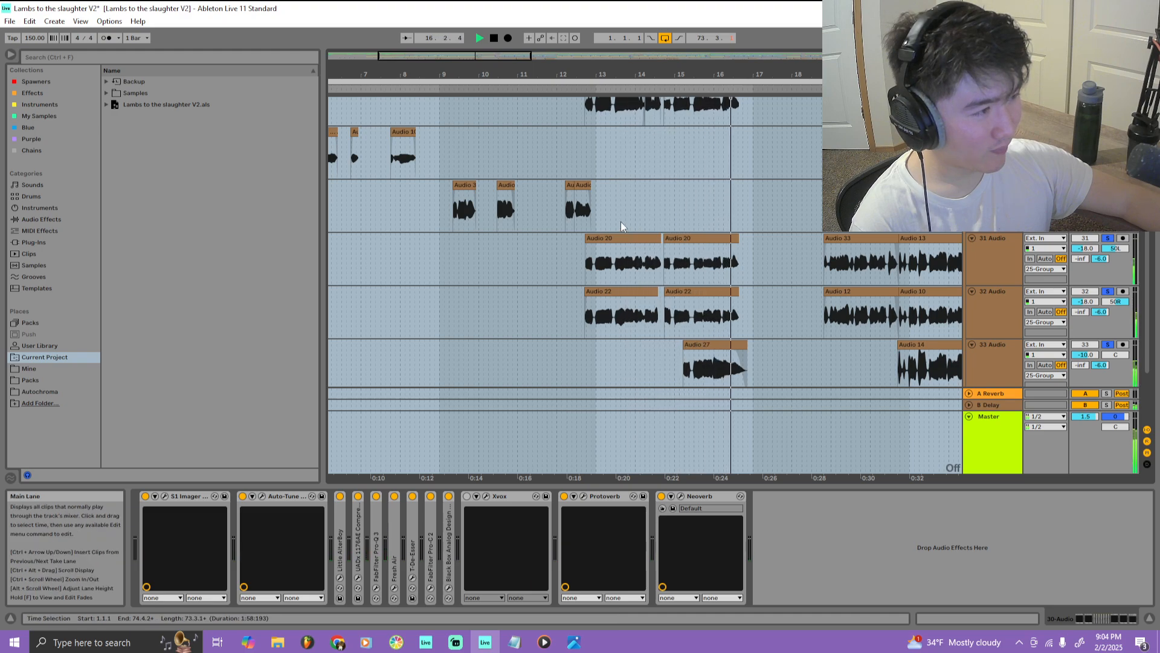
scroll(622, 221, "up", 2)
key("space")
Look over the vocal layers across the whole song and compare the effect chains of tracks 31 and 30
scroll(615, 221, "down", 5)
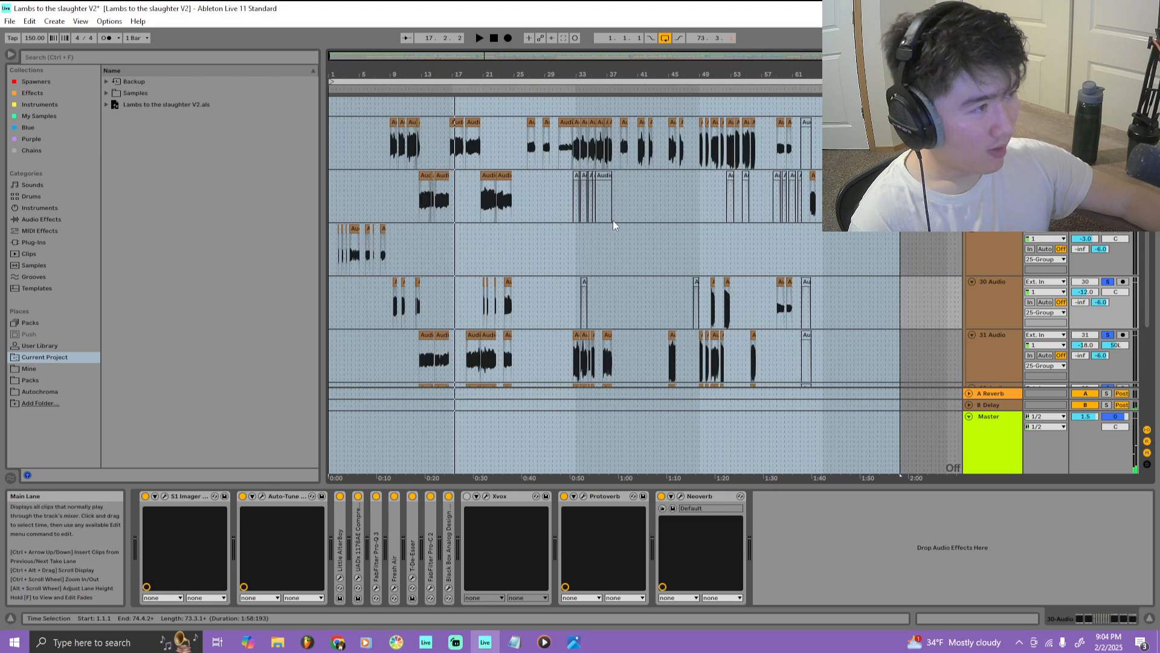
scroll(583, 236, "down", 2)
scroll(574, 242, "down", 2)
scroll(575, 236, "up", 4)
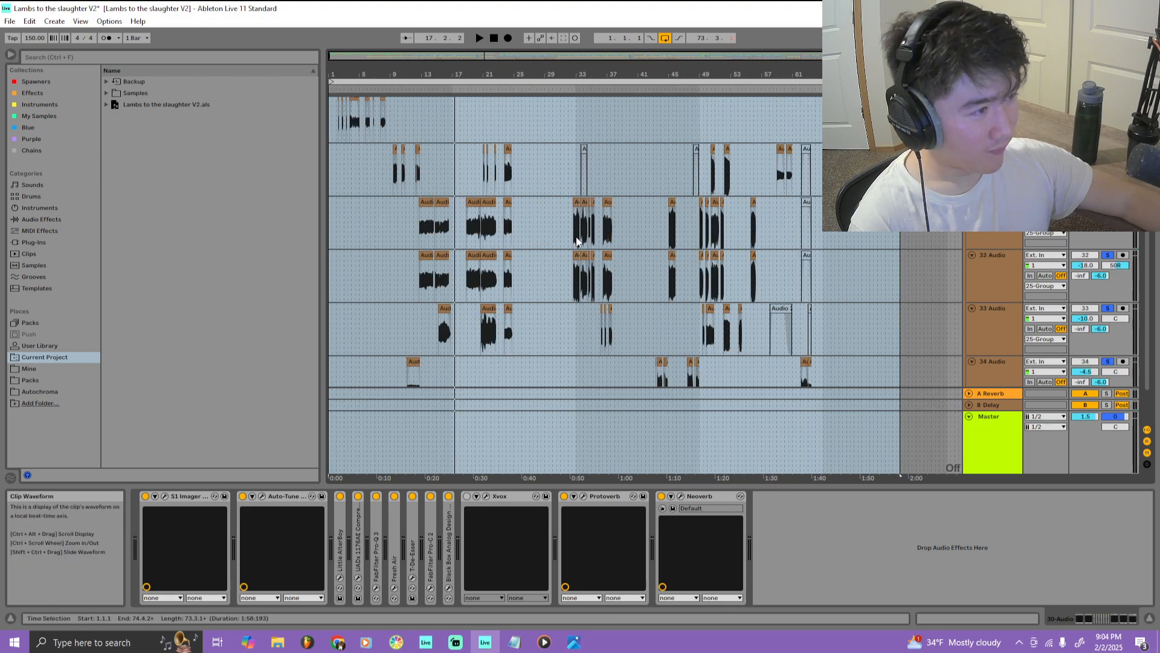
scroll(985, 252, "down", 2)
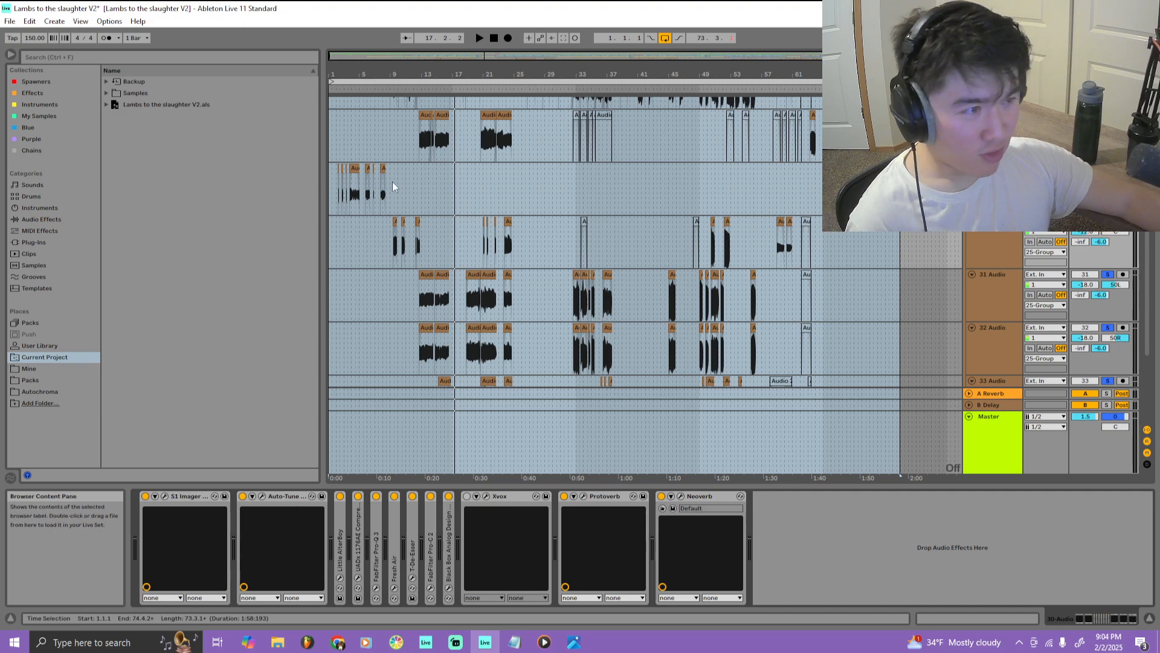
left_click(988, 290)
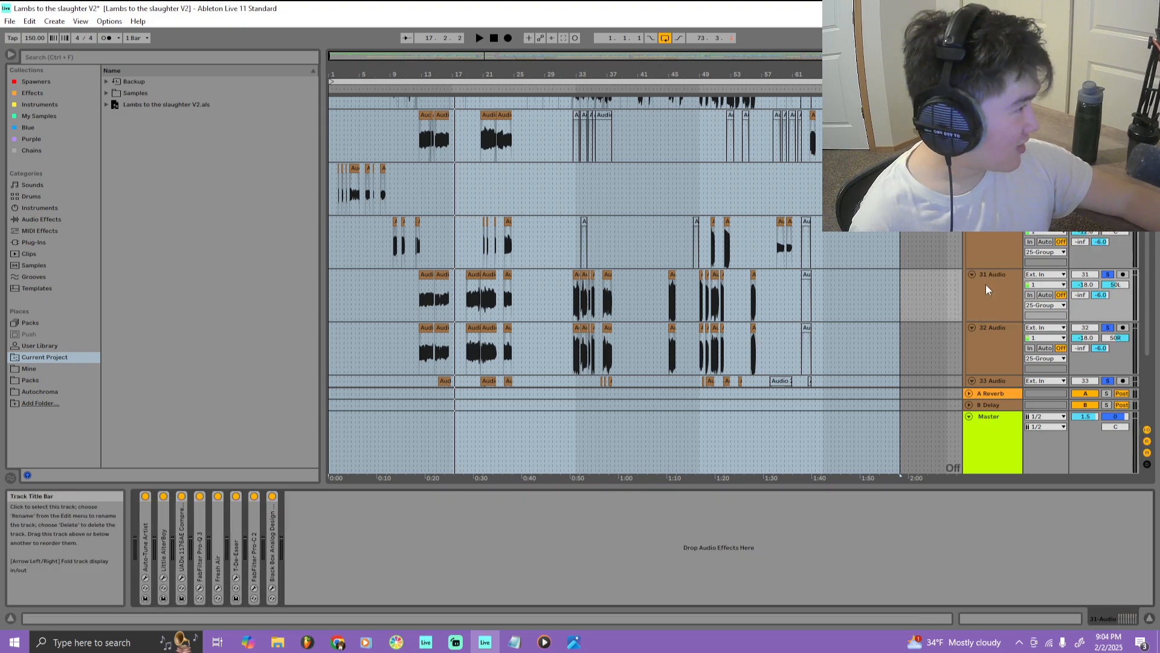
left_click(917, 267)
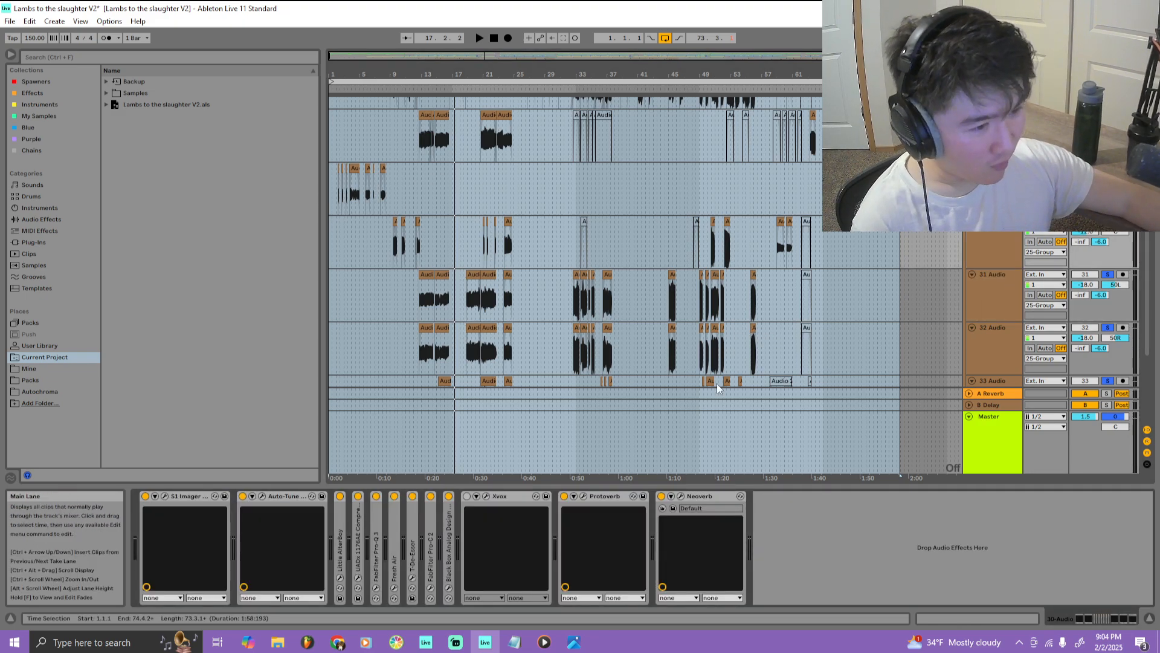
key("ctrl+a")
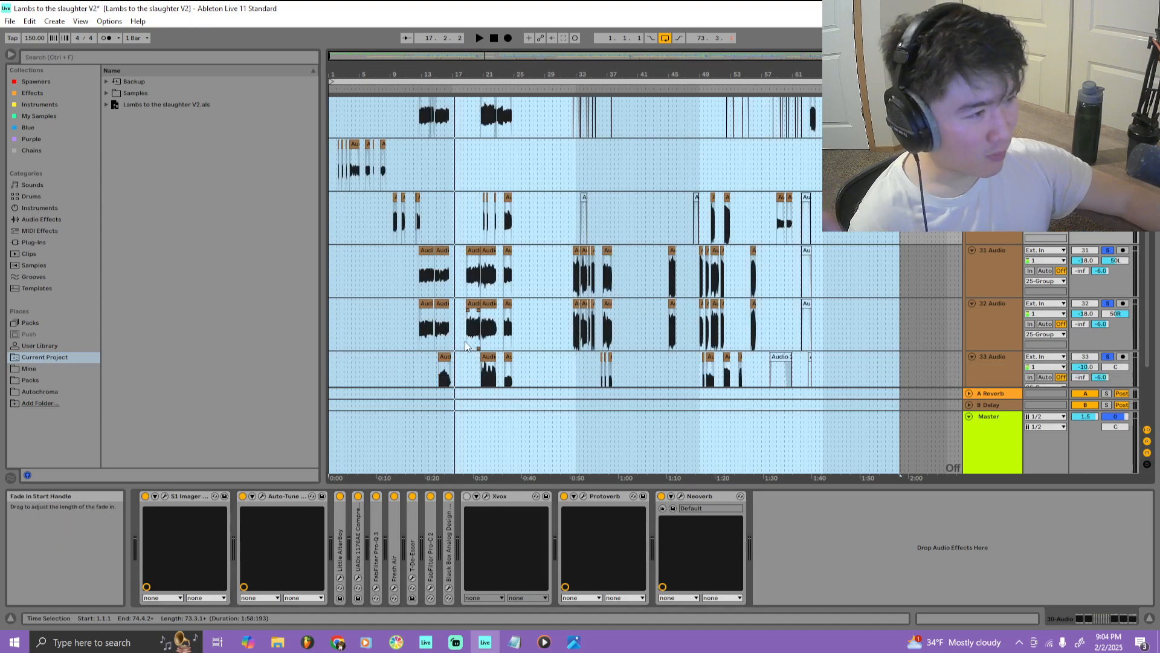
Show the effect chains of vocal tracks 34 and 33 and compare them
scroll(452, 344, "down", 3)
scroll(420, 376, "up", 1)
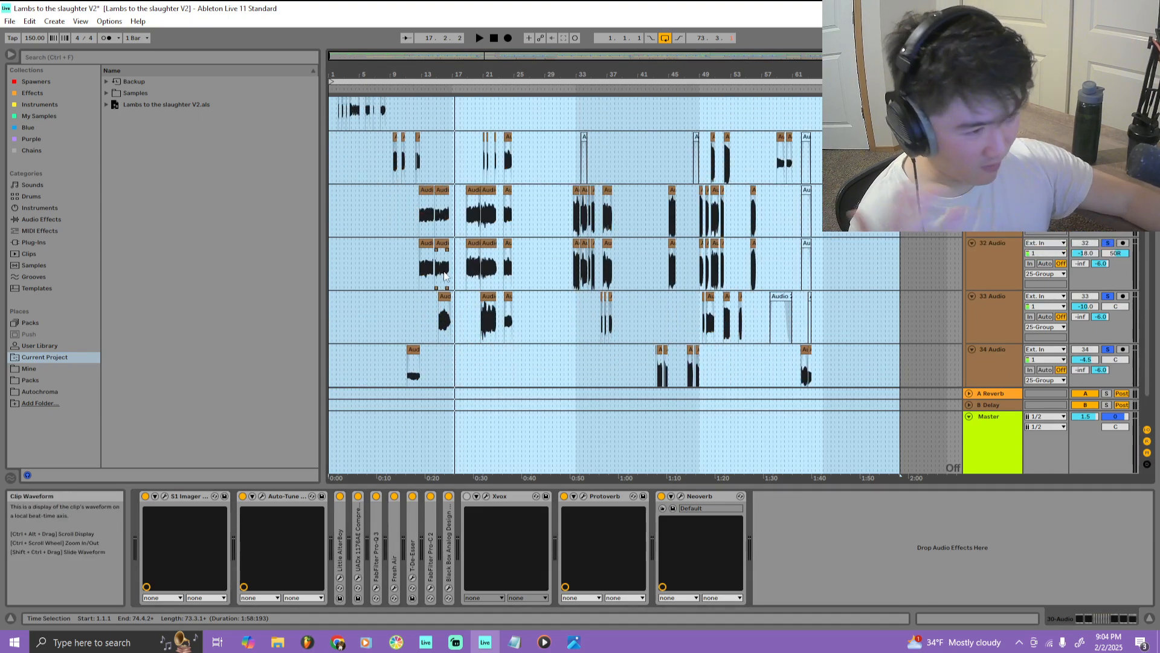
left_click(991, 351)
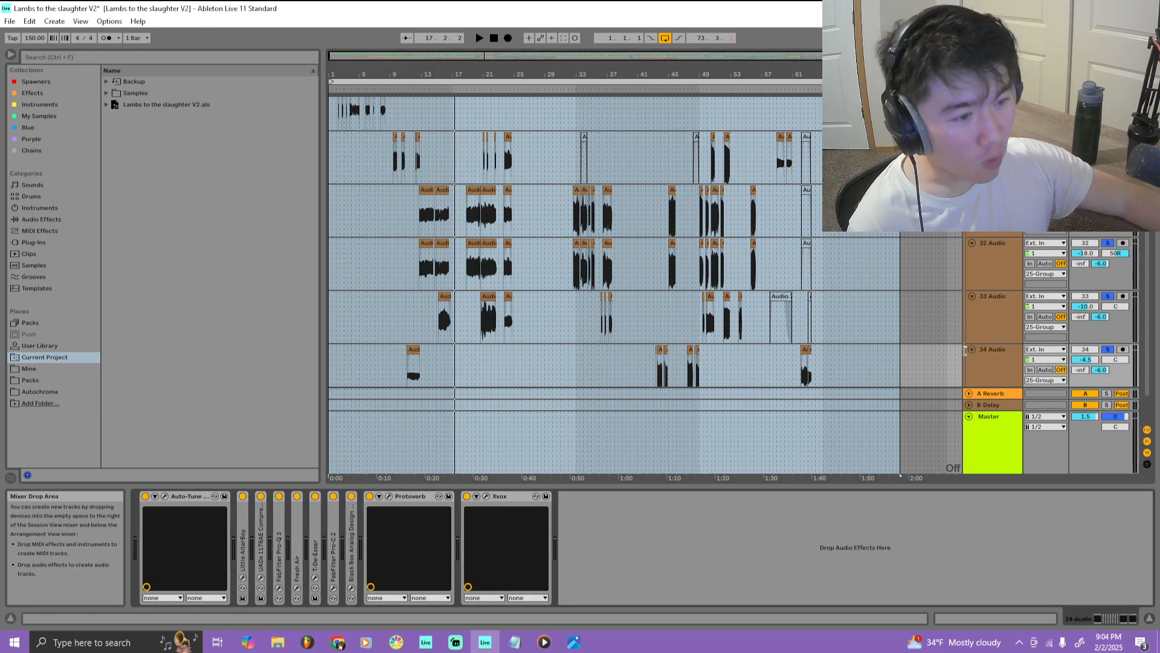
left_click(978, 314)
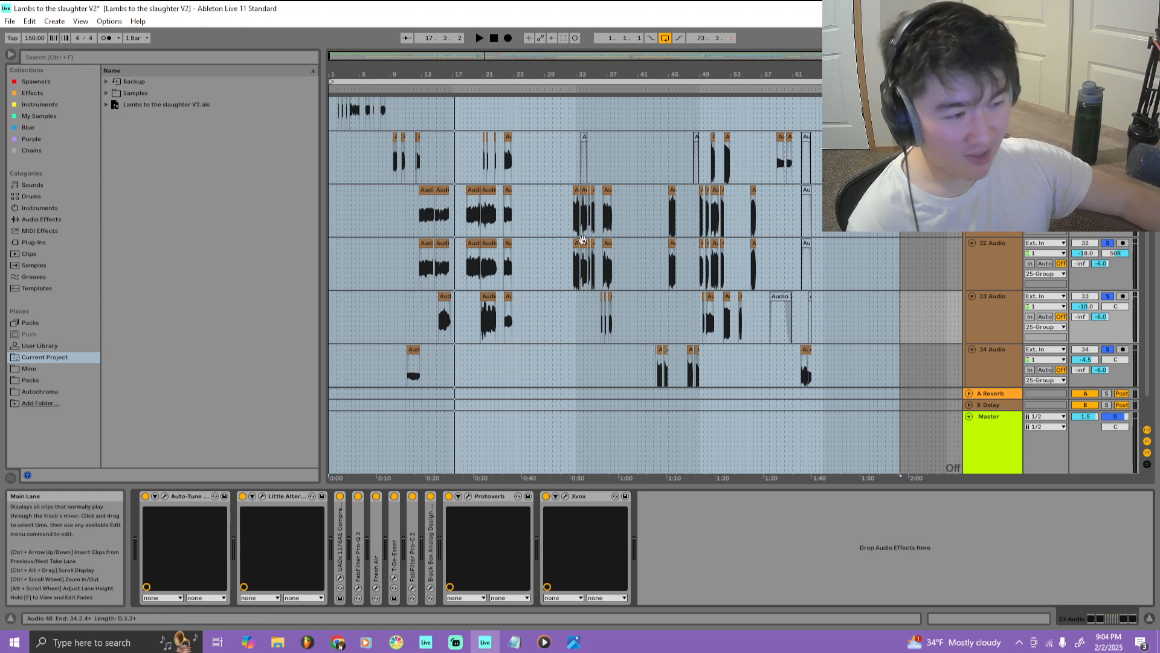
key("ctrl+a")
Show the effect chain of vocal track 27 and open the S1 Imager Stereo plug-in's window
scroll(582, 296, "up", 7)
left_click(1000, 202)
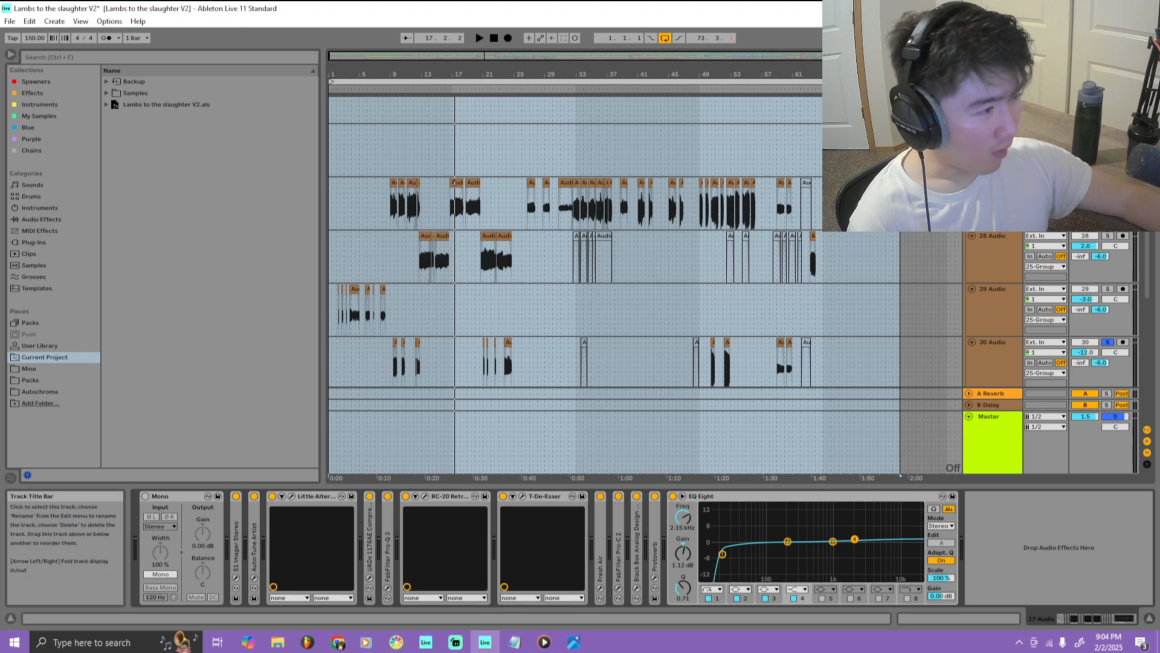
double_click(236, 526)
left_click(256, 495)
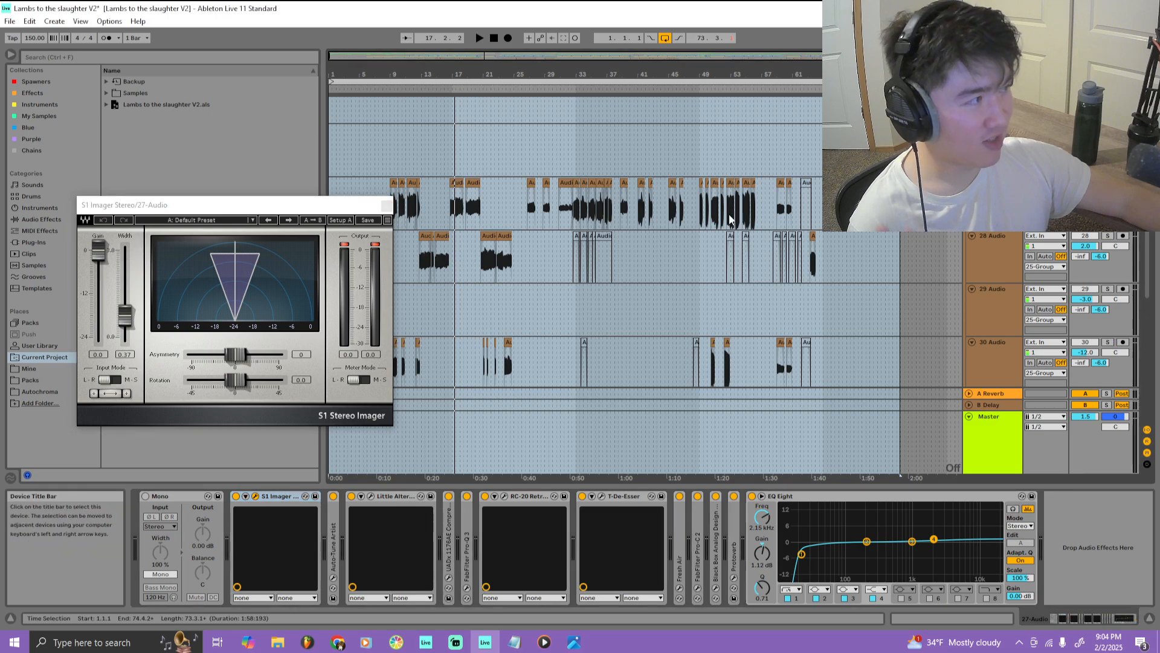
scroll(377, 161, "up", 5)
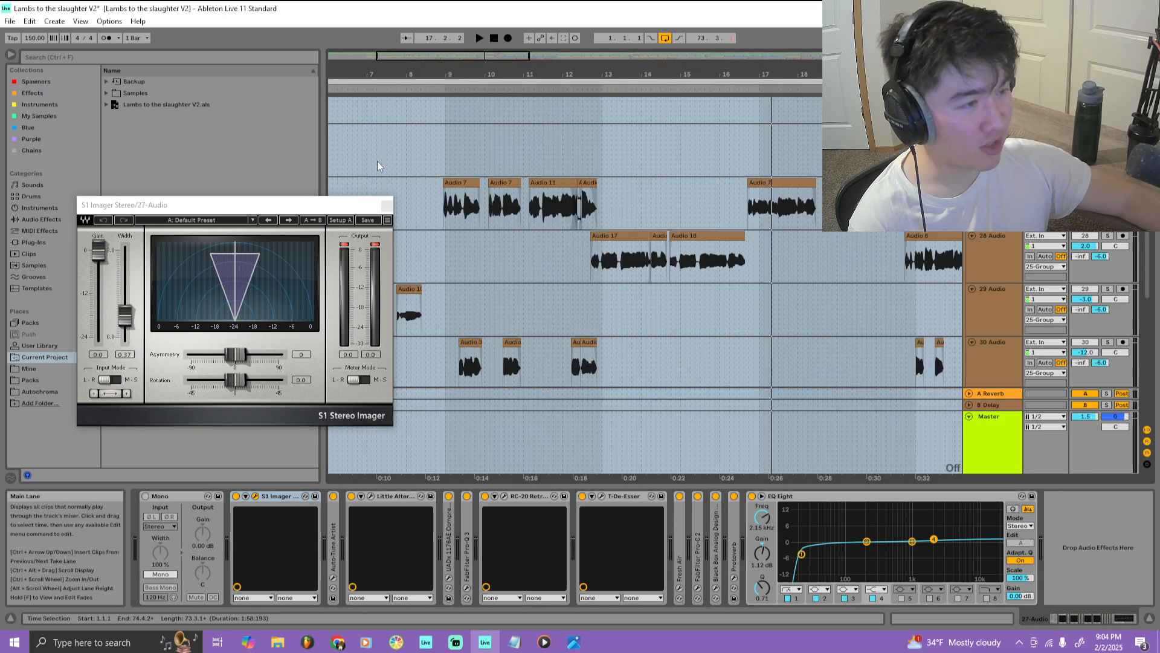
On track 27, collapse and bypass every device after S1 Imager Stereo, from Auto-Tune Artist through EQ Eight
double_click(333, 516)
double_click(419, 495)
double_click(404, 495)
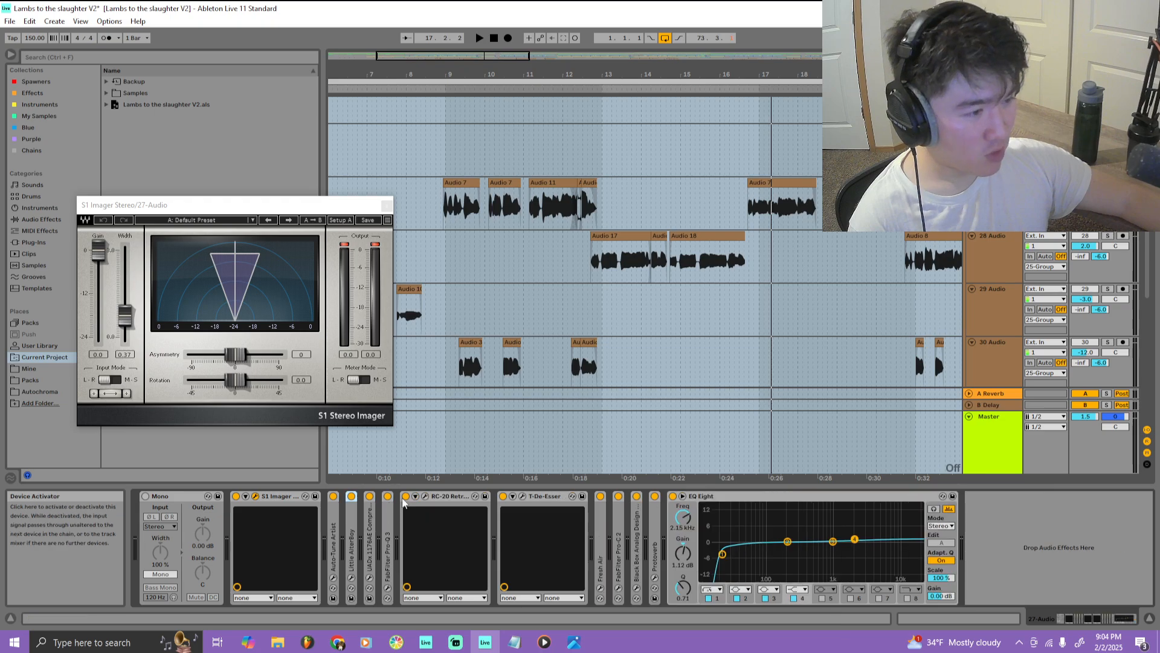
double_click(445, 496)
double_click(458, 496)
double_click(547, 496)
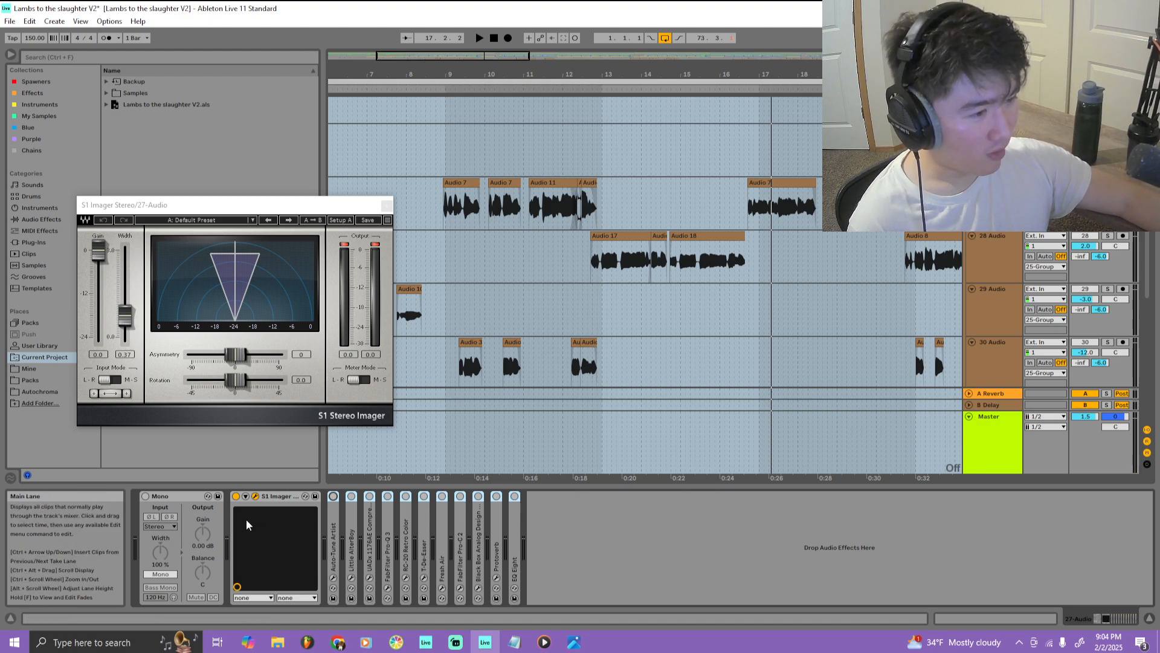
Bypass S1 Imager Stereo on track 27 and play the unprocessed vocal from about bar 9
left_click(607, 538)
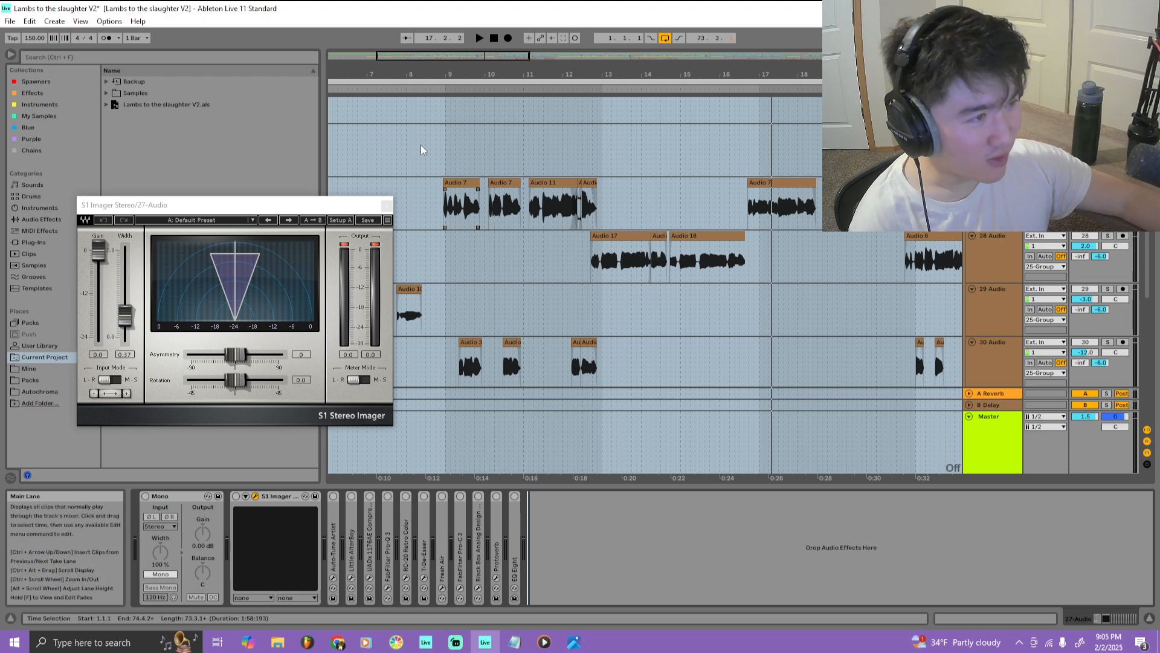
scroll(433, 151, "up", 2)
left_click(461, 163)
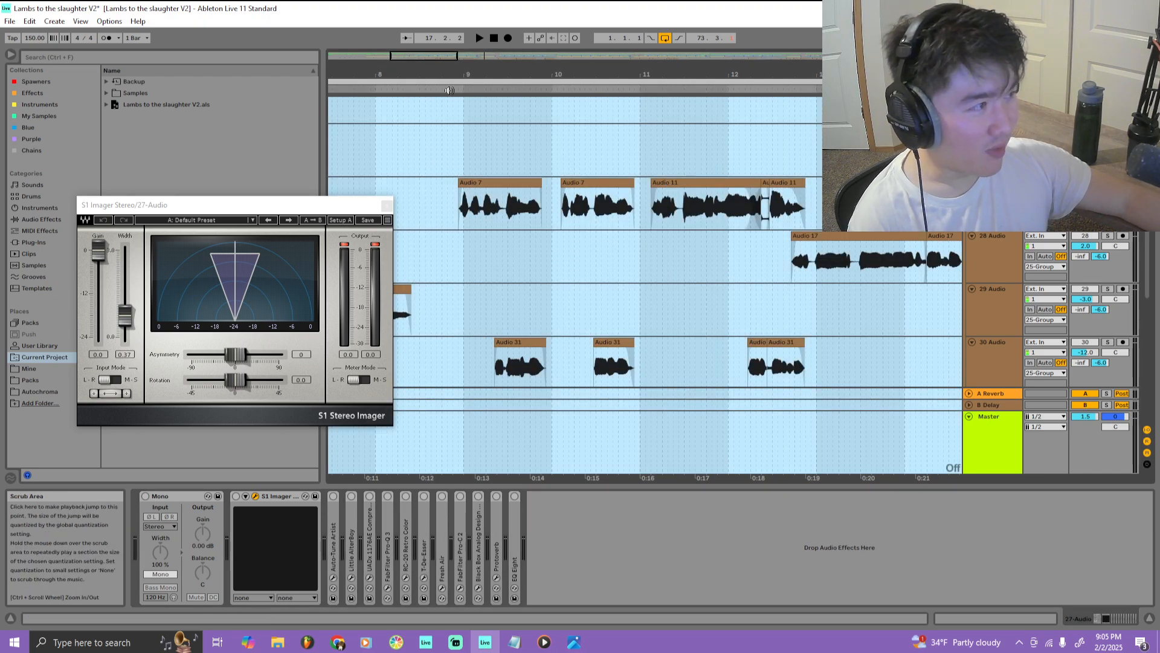
left_click(450, 90)
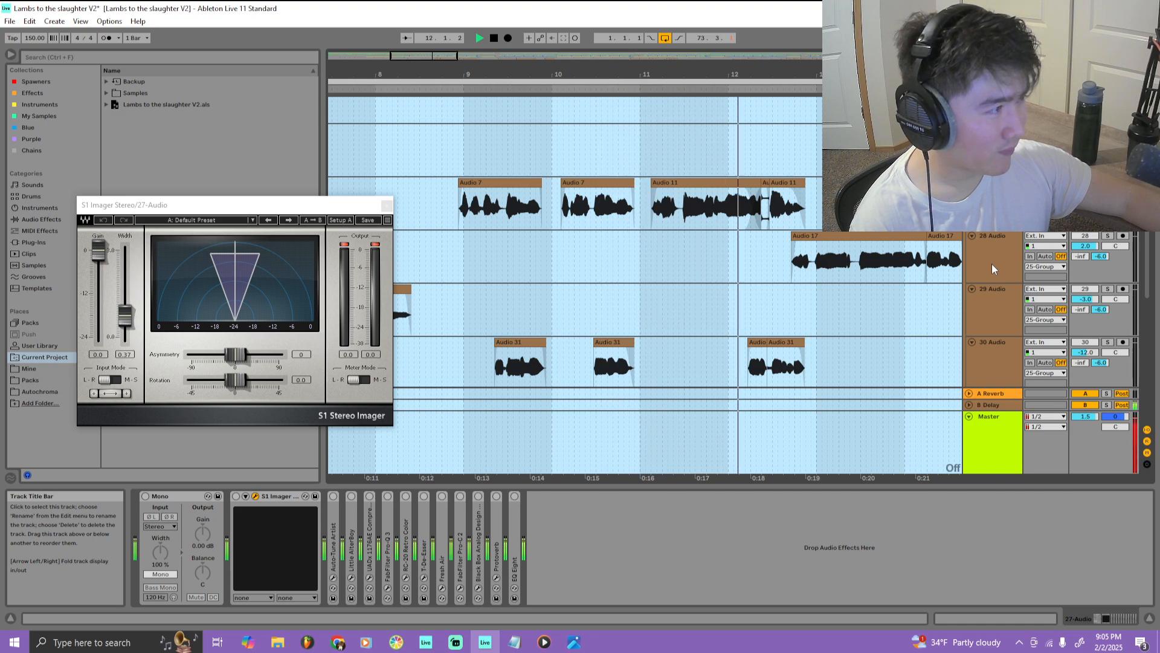
Stop playback, place the insert marker near bar 13 and solo vocal track 28
scroll(801, 269, "down", 3)
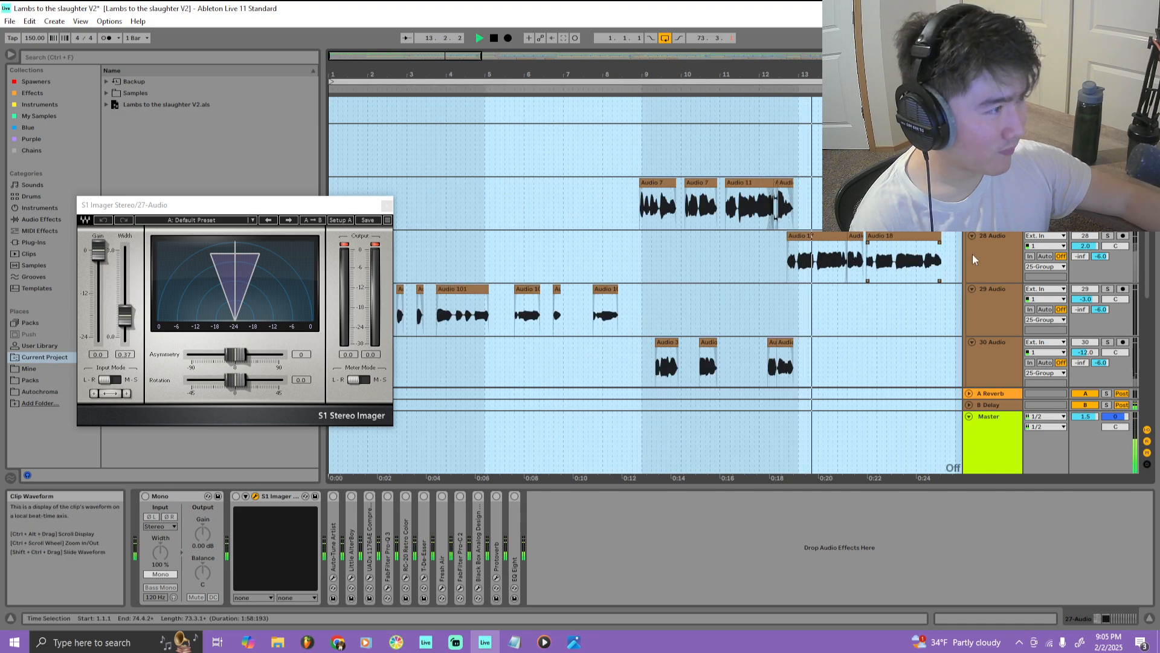
left_click(808, 218)
key("space")
scroll(919, 221, "up", 3)
left_click(1115, 239)
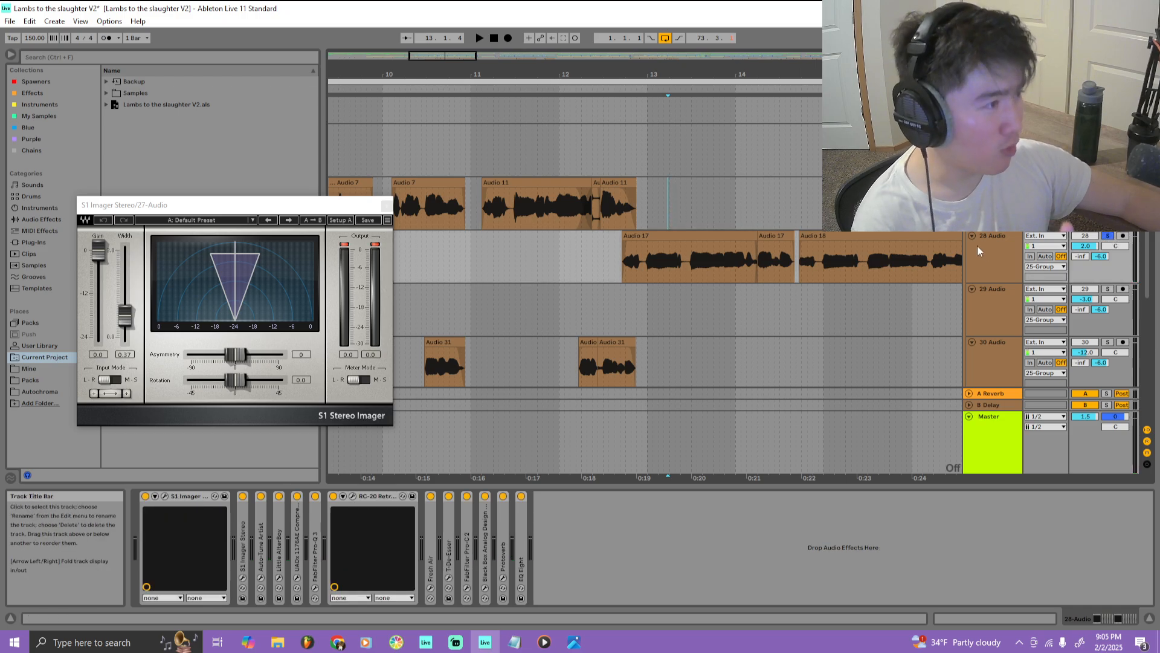
Listen to the Audio 17 and Audio 18 clips of soloed track 28 twice, and turn the track's solo off
left_click(521, 92)
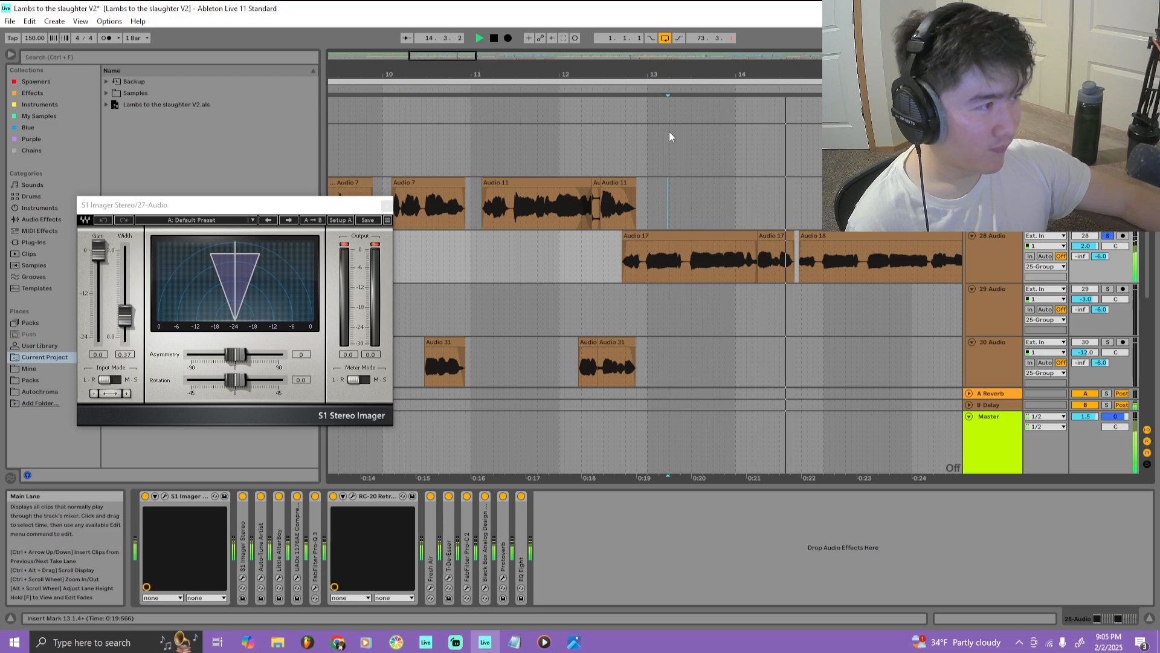
key("space")
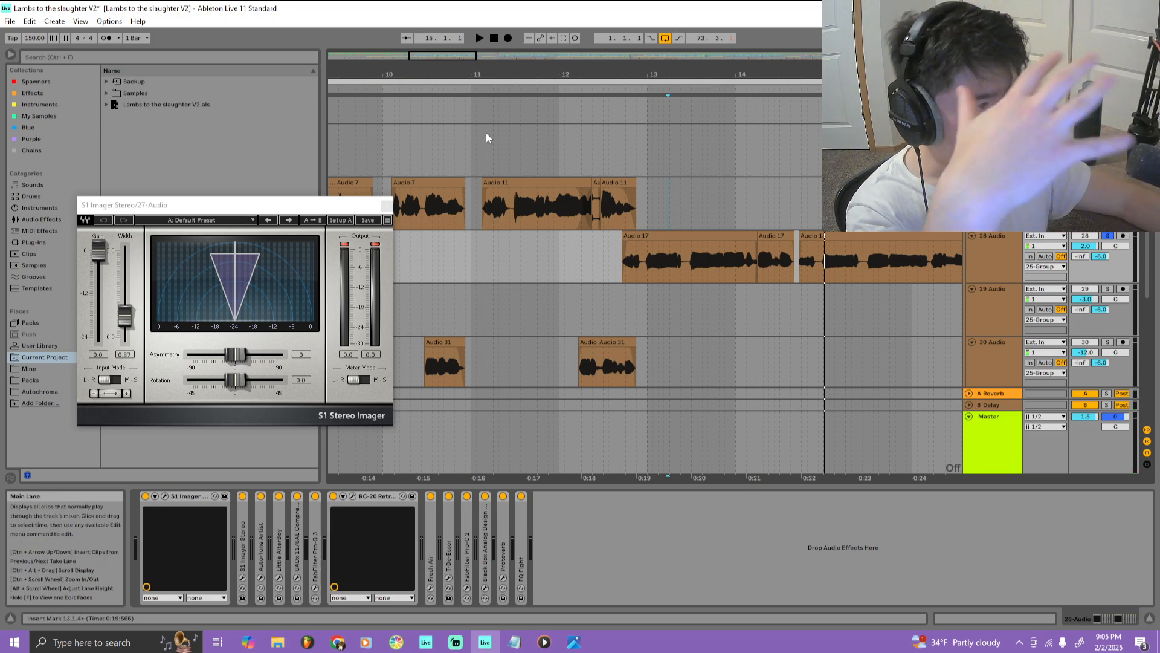
left_click(476, 104)
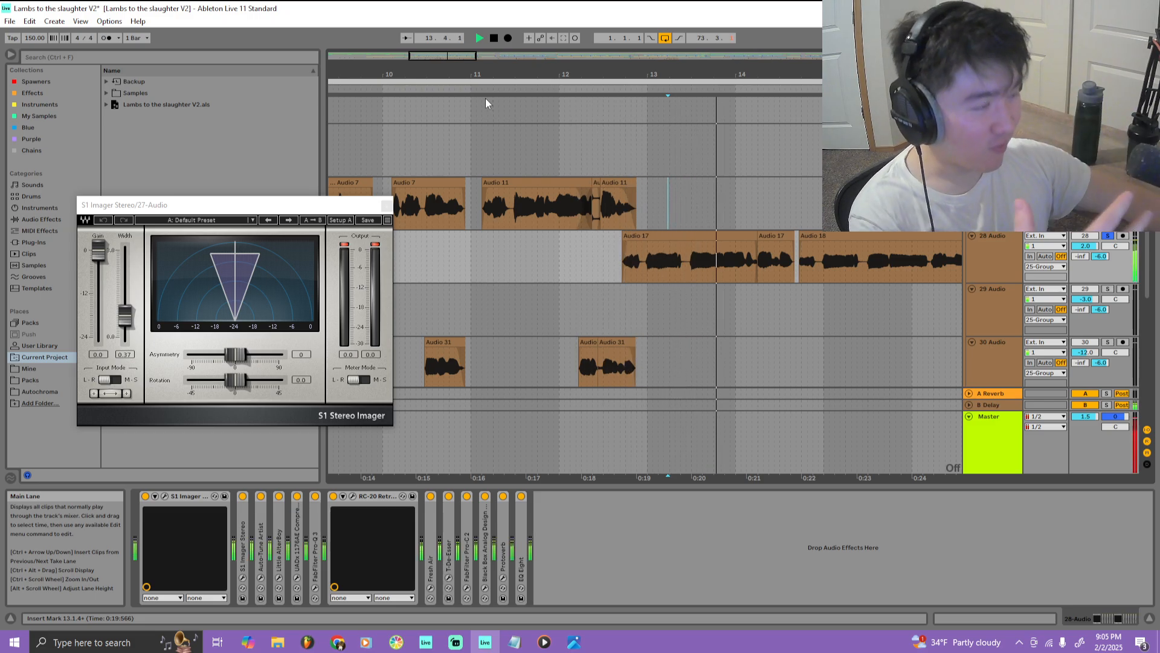
key("space")
left_click(995, 262)
left_click(1108, 237)
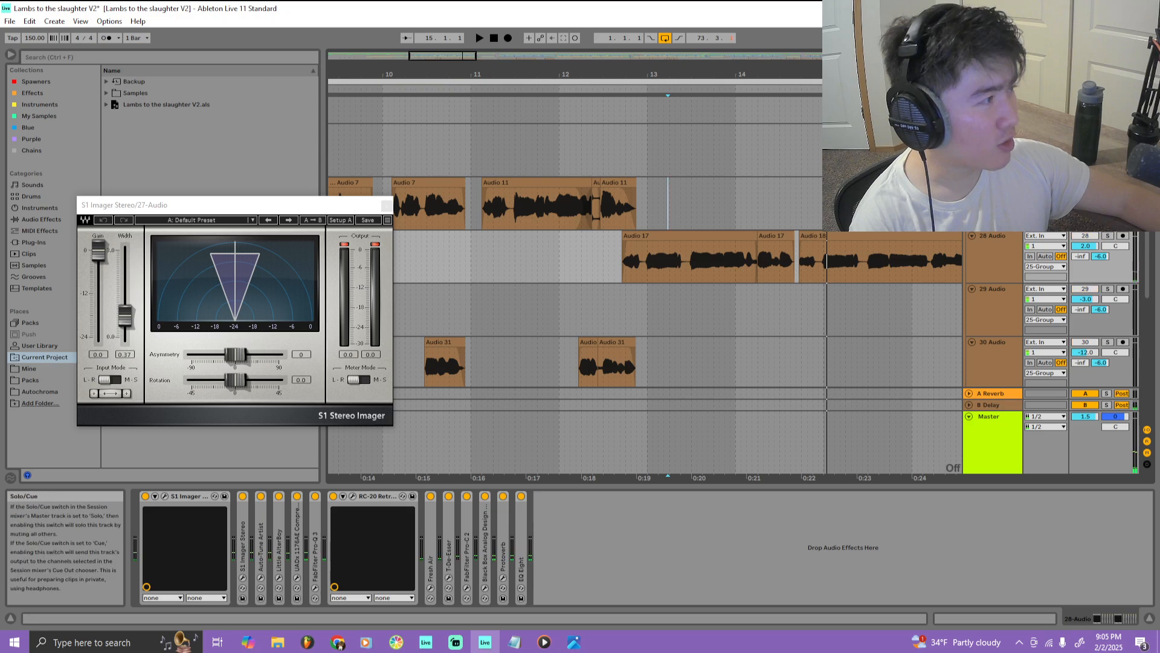
Show vocal track 27's effect chain and play the song from about bar 32, just before its Audio 84 clips
left_click(989, 203)
scroll(575, 266, "down", 2)
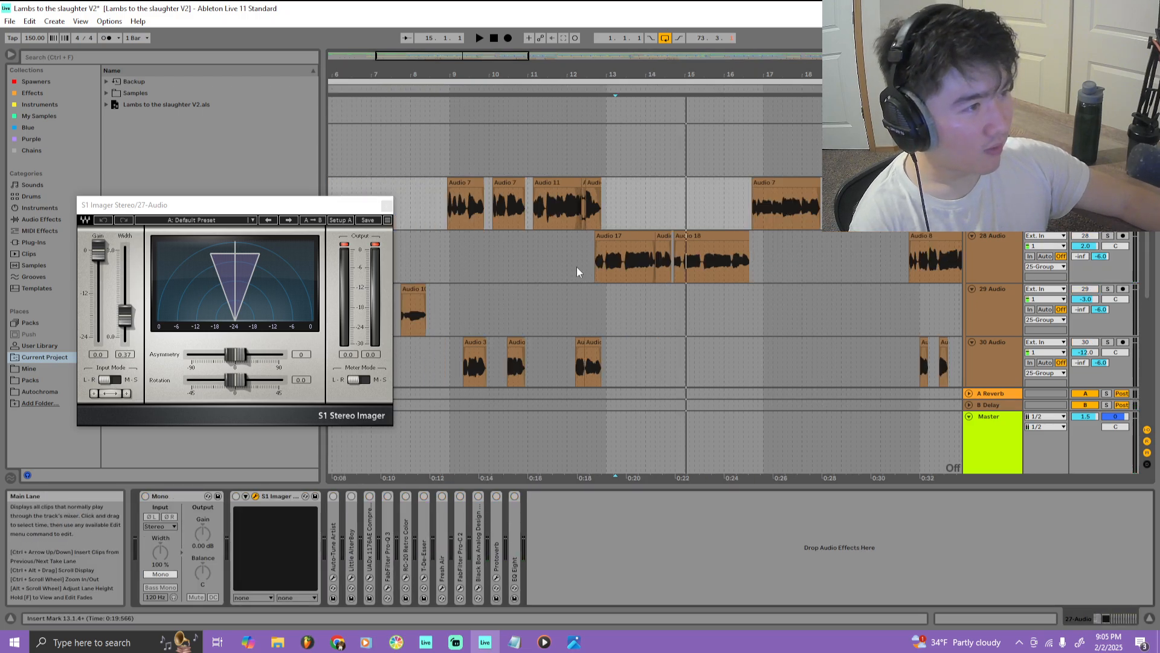
scroll(447, 233, "up", 4)
scroll(451, 229, "down", 4)
scroll(506, 213, "down", 5)
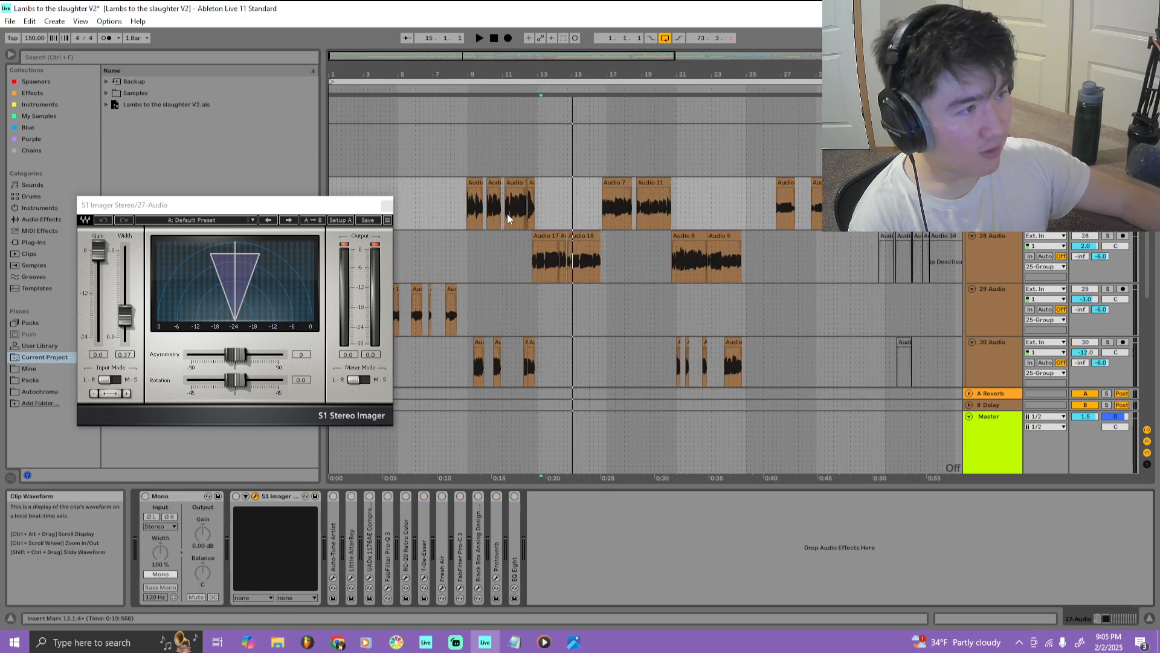
scroll(585, 196, "up", 6)
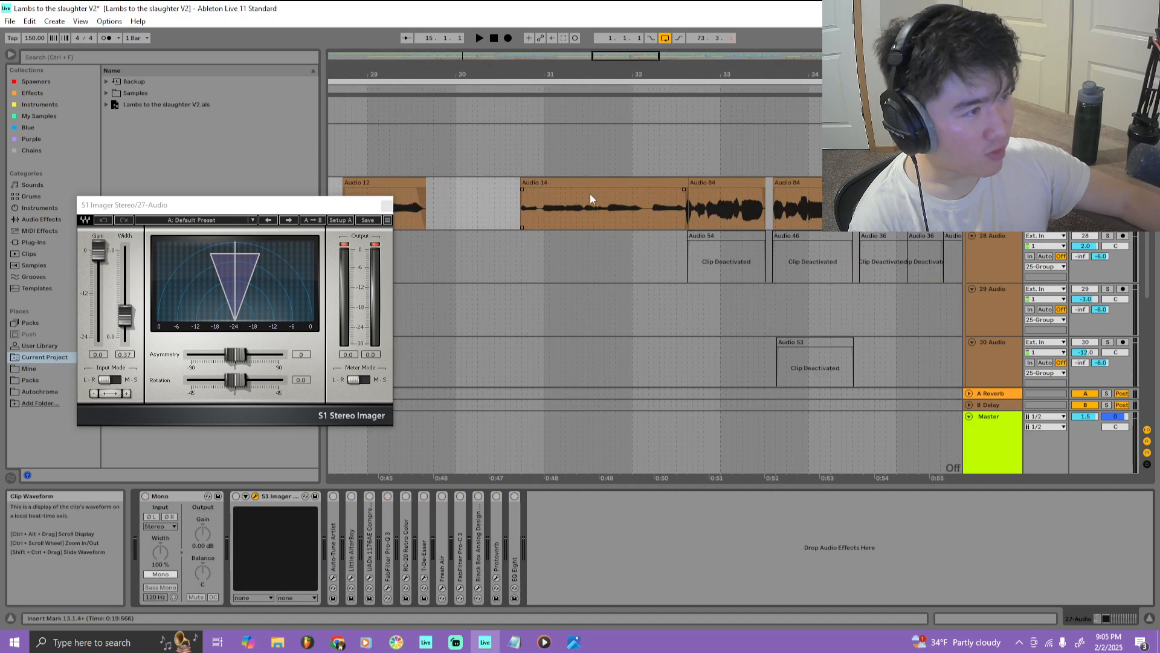
left_click(670, 91)
scroll(747, 228, "down", 3)
key("space")
key("space")
scroll(857, 261, "up", 3)
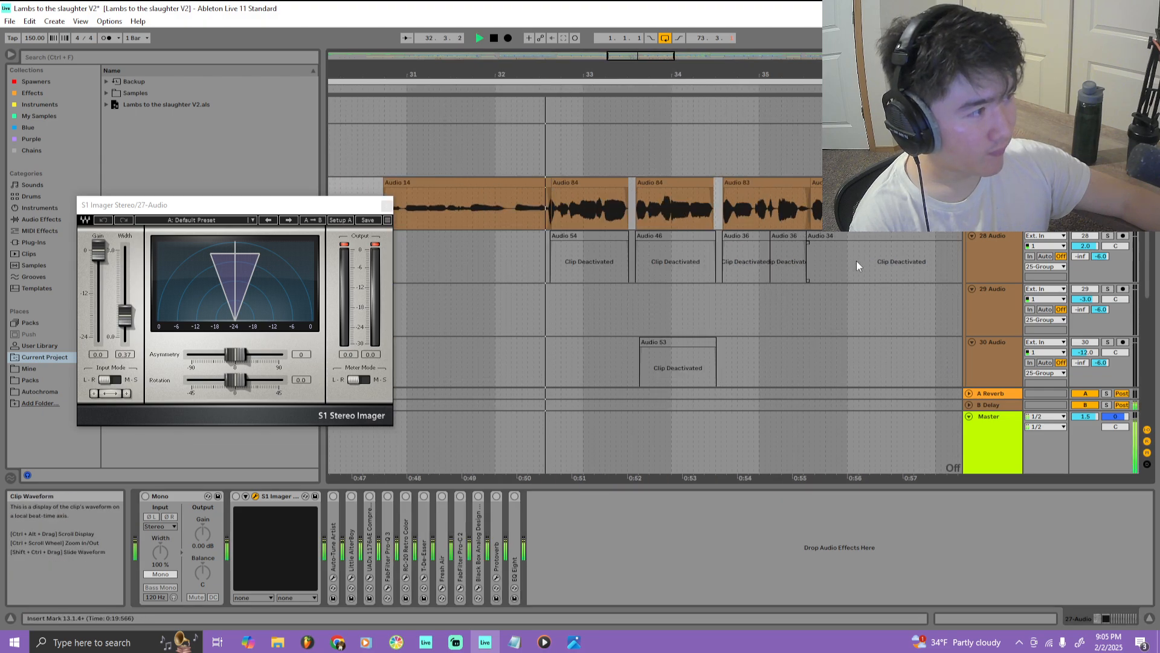
Enable the S1 Imager on the vocal track and play the vocals from just before bar 33 to hear it
left_click(235, 496)
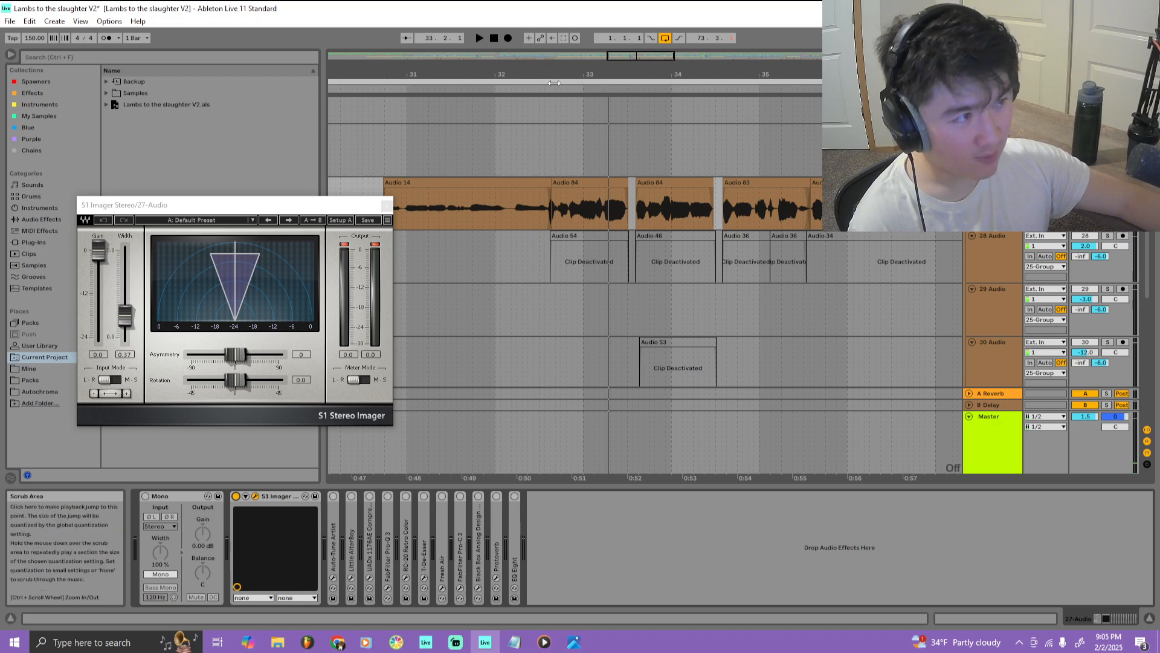
left_click(533, 86)
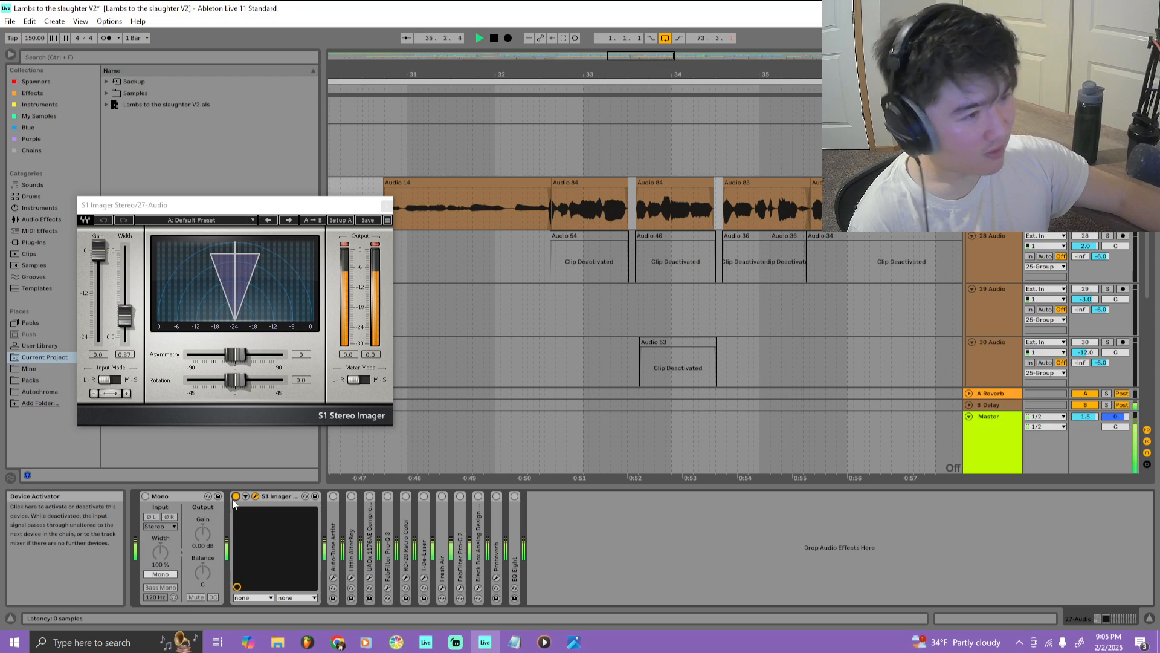
key("space")
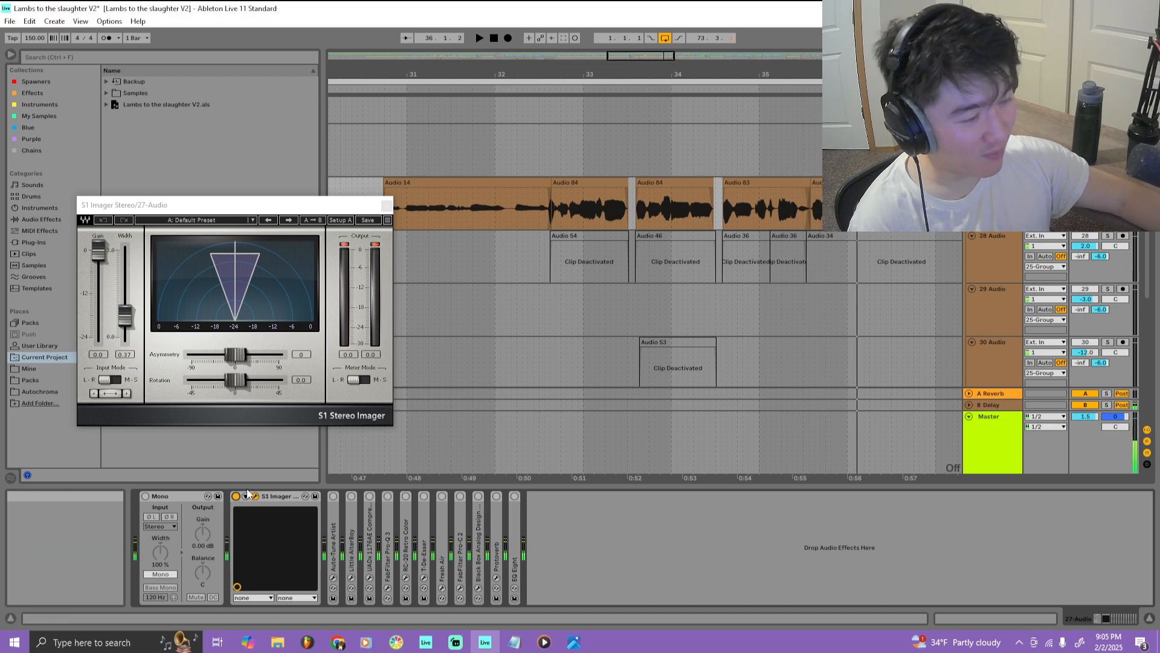
Unfold and enable Auto-Tune Artist on the vocal track, audition the vocals with its window open, and close the window
double_click(334, 532)
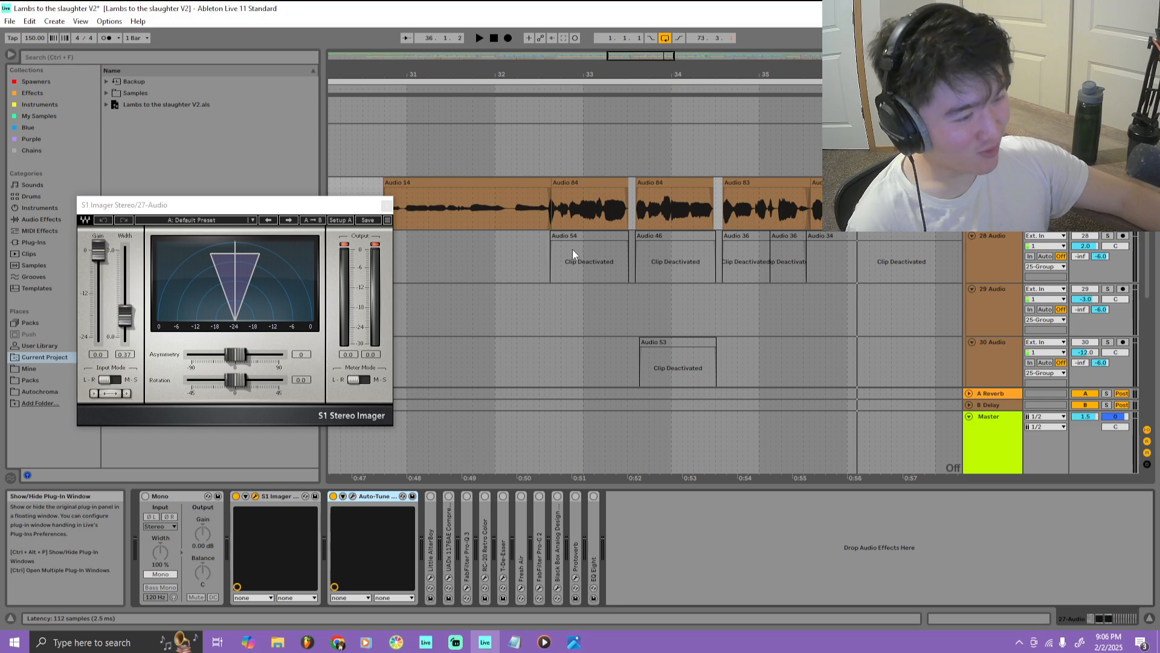
key("ctrl+alt+p")
left_click(509, 85)
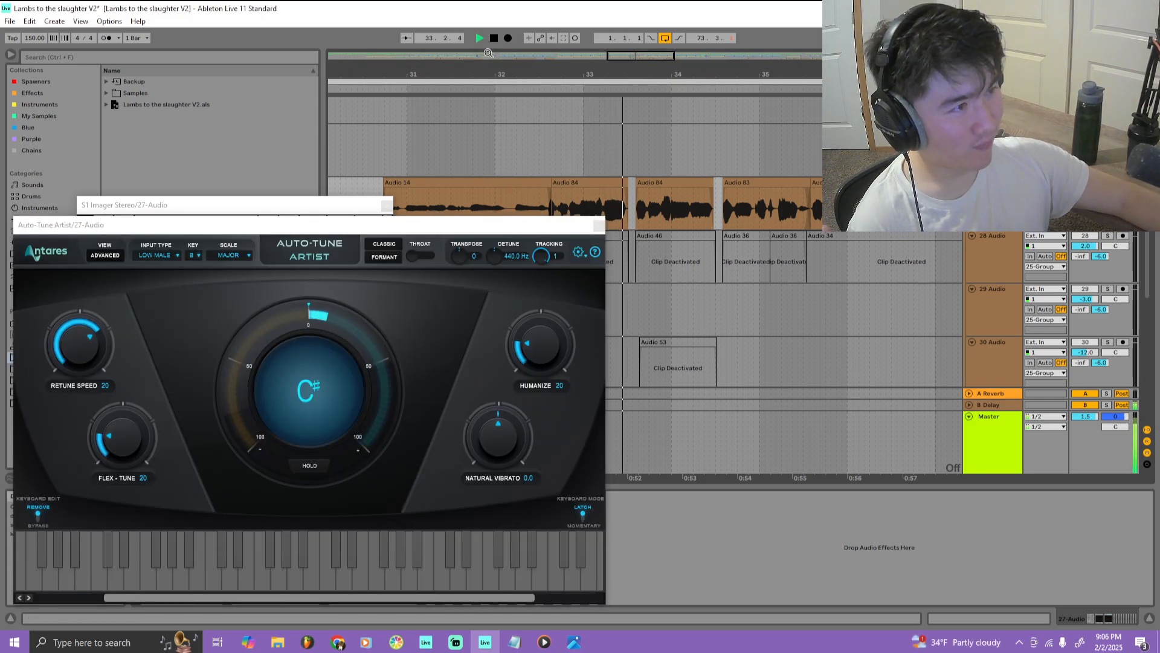
key("space")
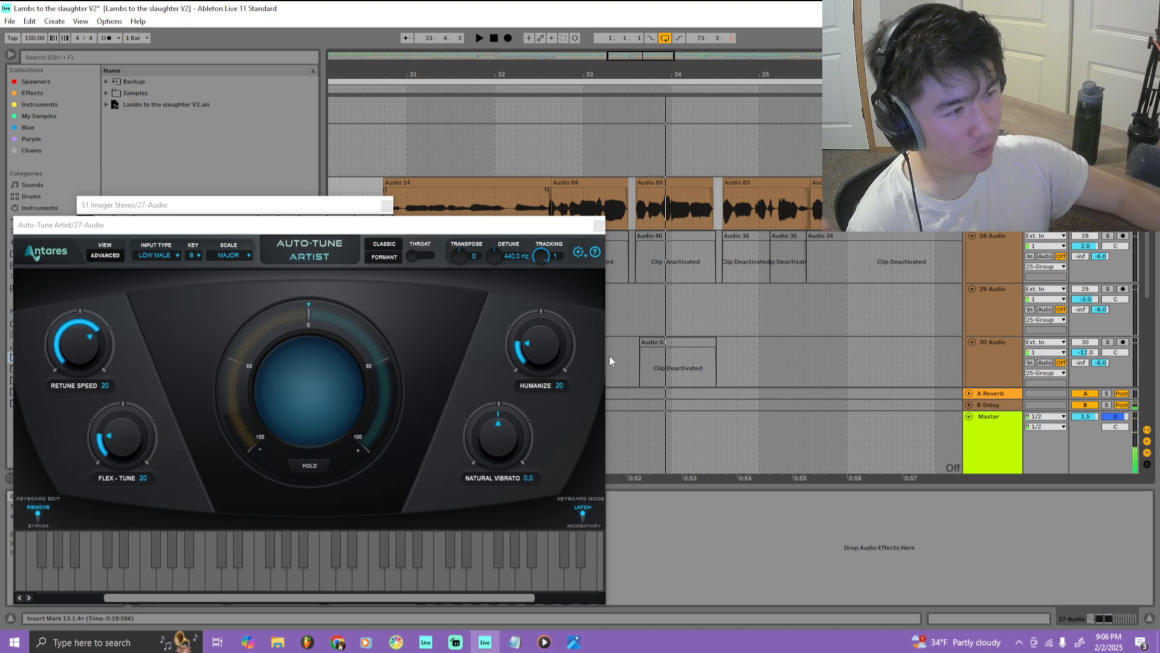
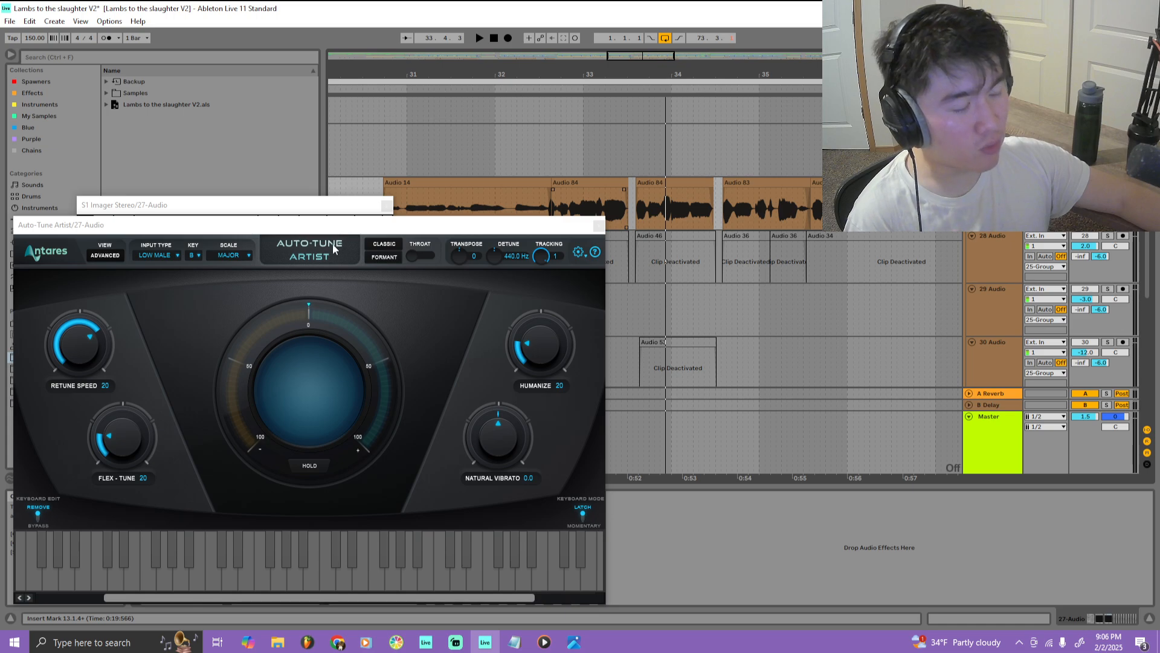
left_click(547, 261)
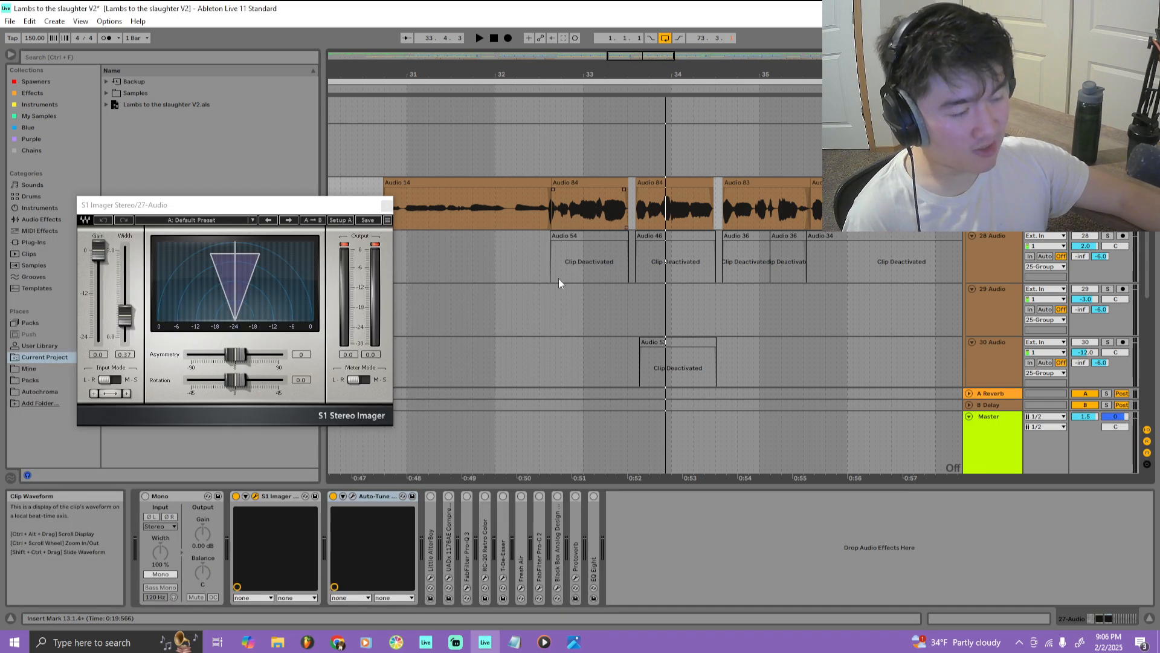
Enable Little AlterBoy, show its window, and compare the vocals with the effect bypassed and active during playback
double_click(432, 510)
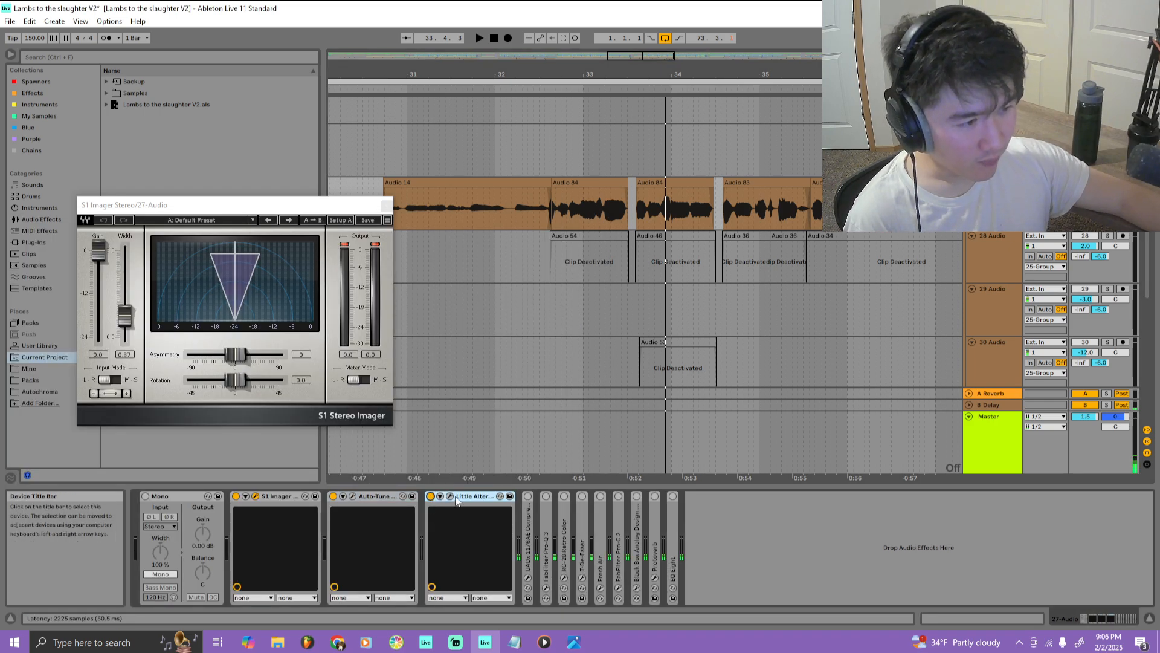
left_click(450, 496)
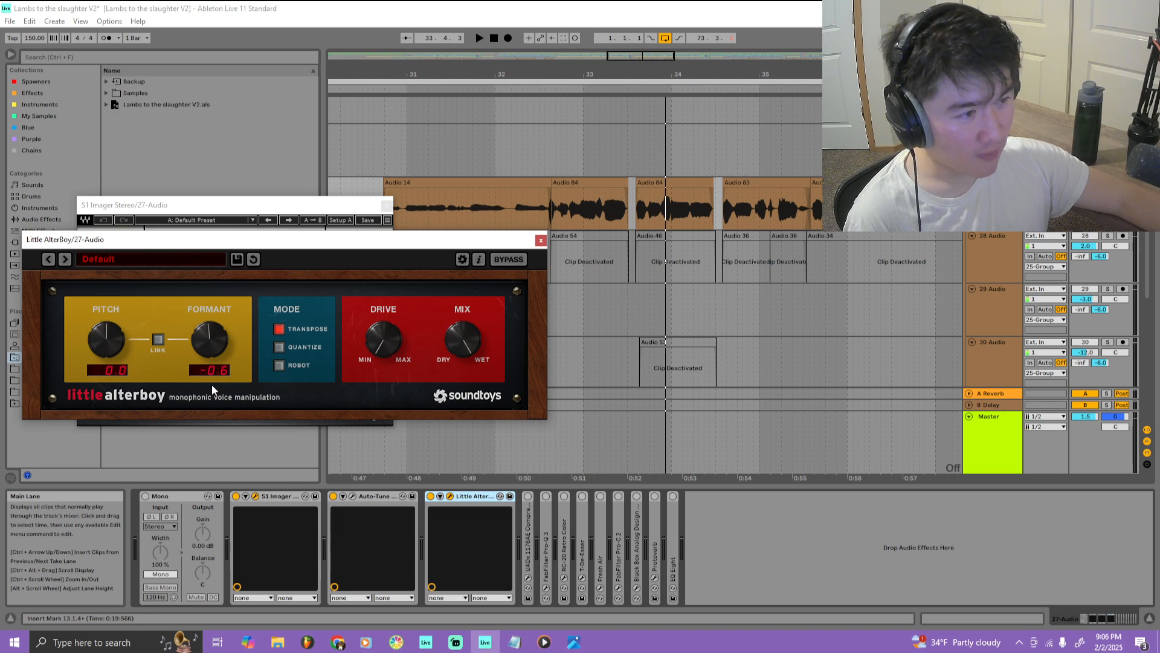
left_click(566, 271)
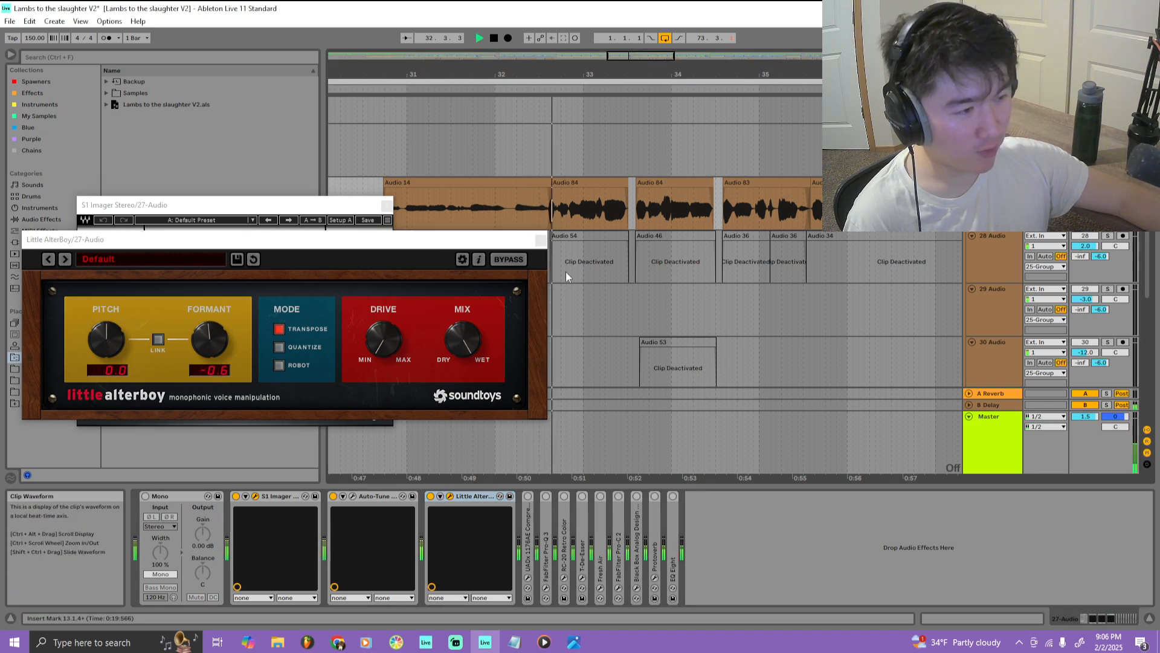
key("space")
left_click(430, 496)
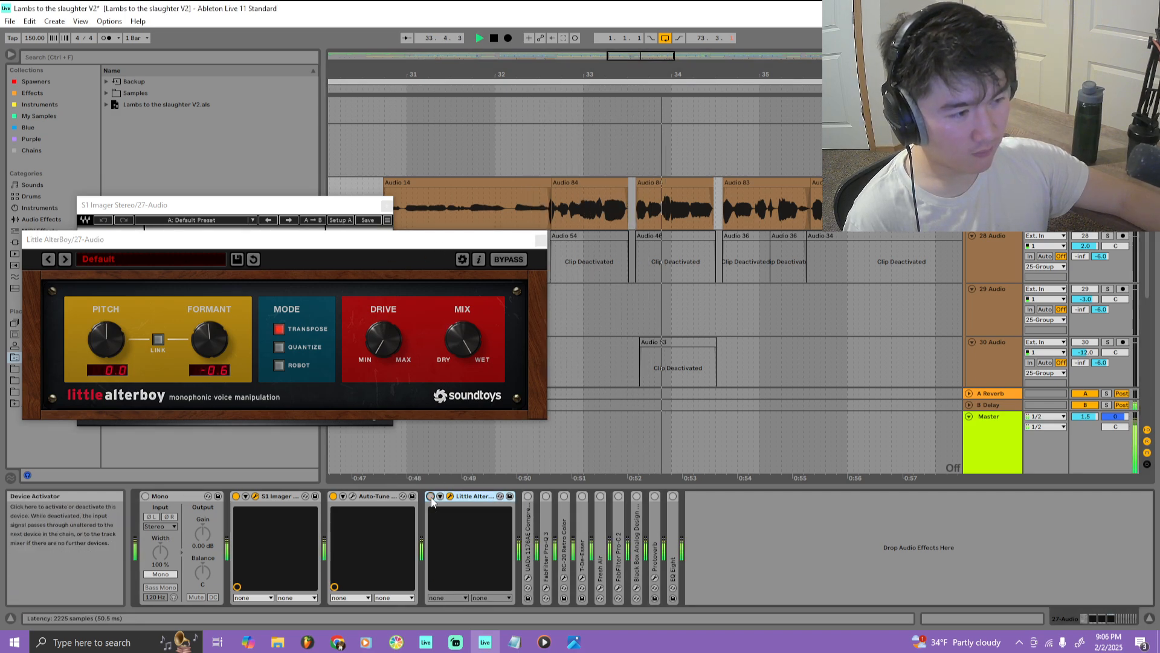
left_click(430, 496)
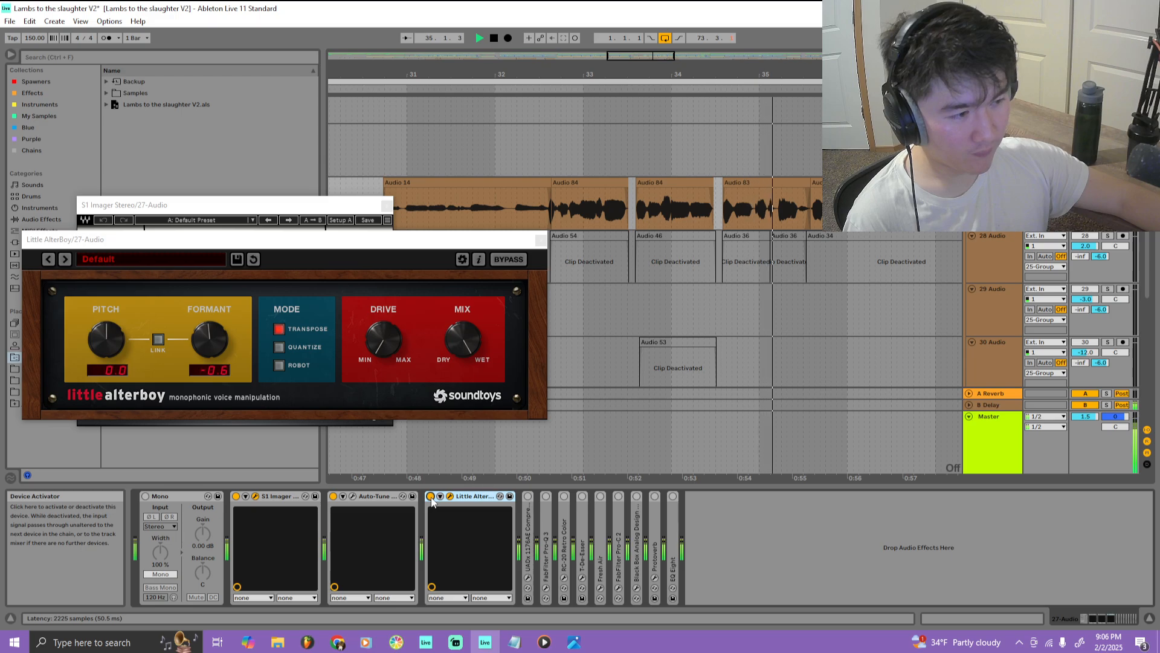
left_click(494, 39)
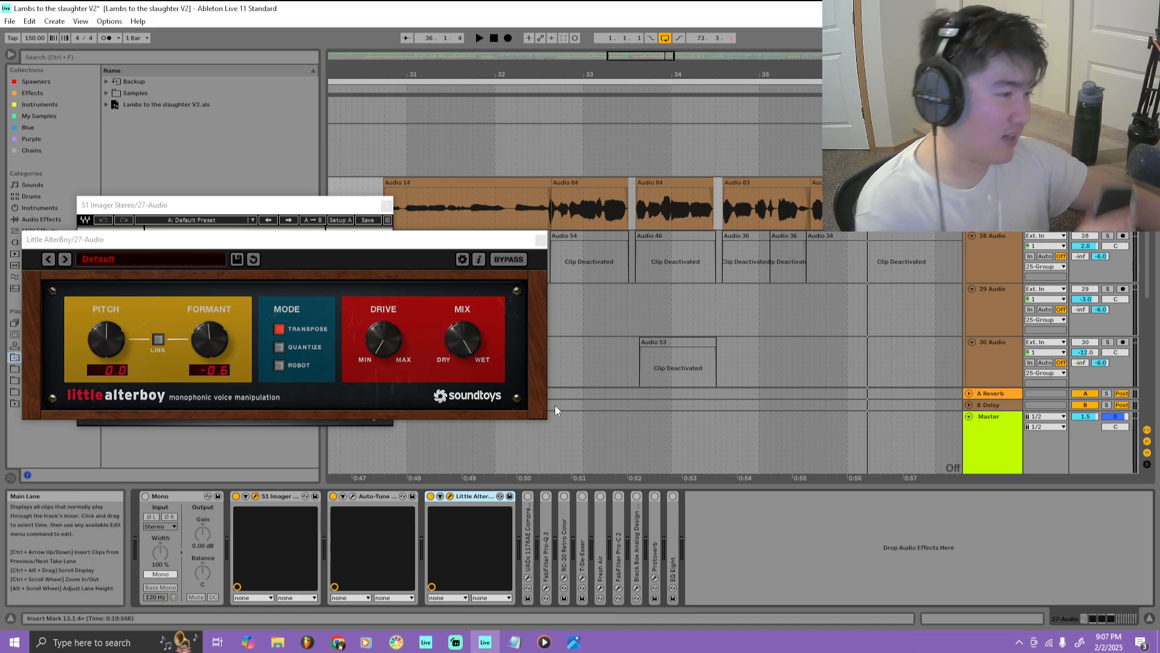
Unfold and enable the UADx 1176AE Compressor, show its window, and play the vocals through it
double_click(532, 520)
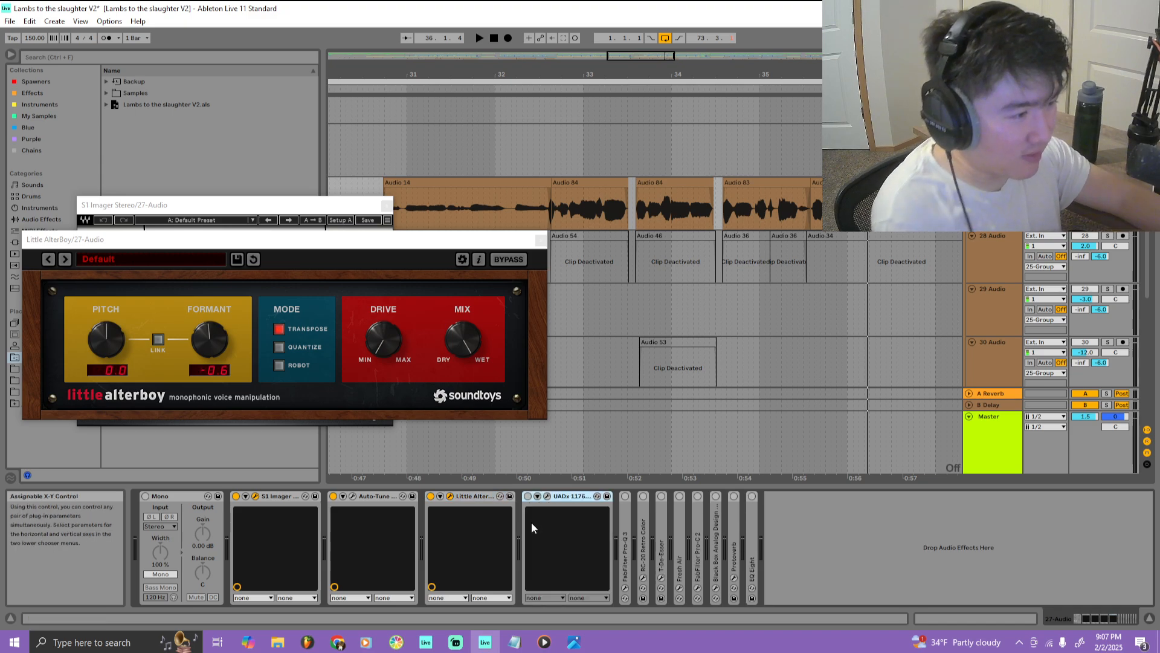
left_click(547, 496)
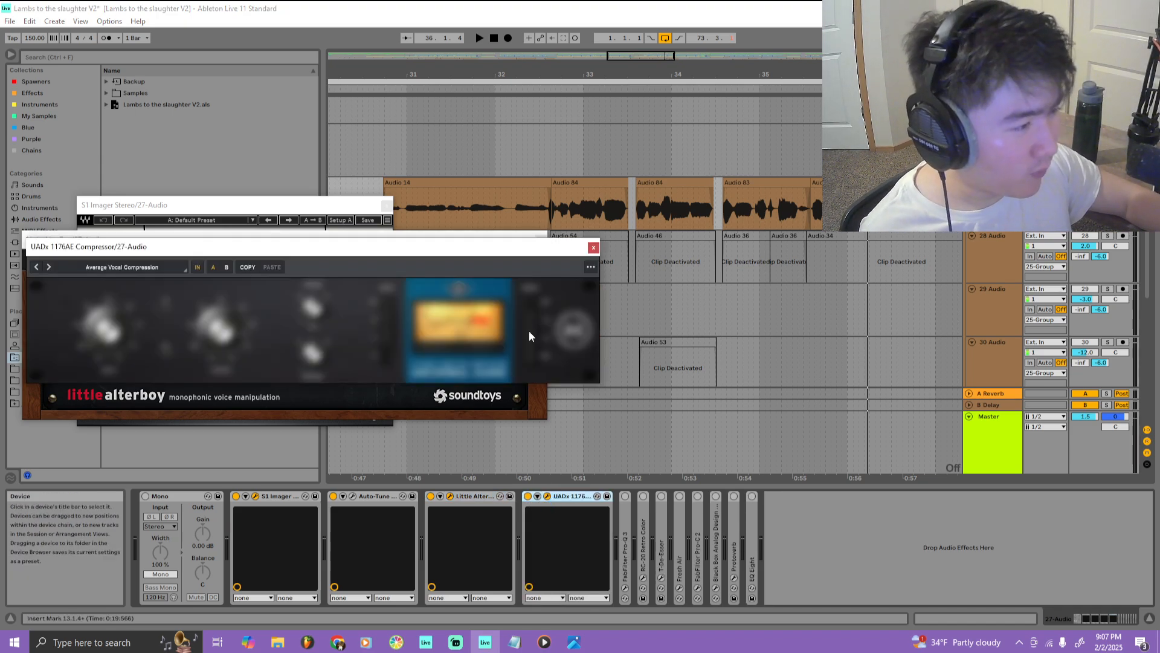
left_click(544, 95)
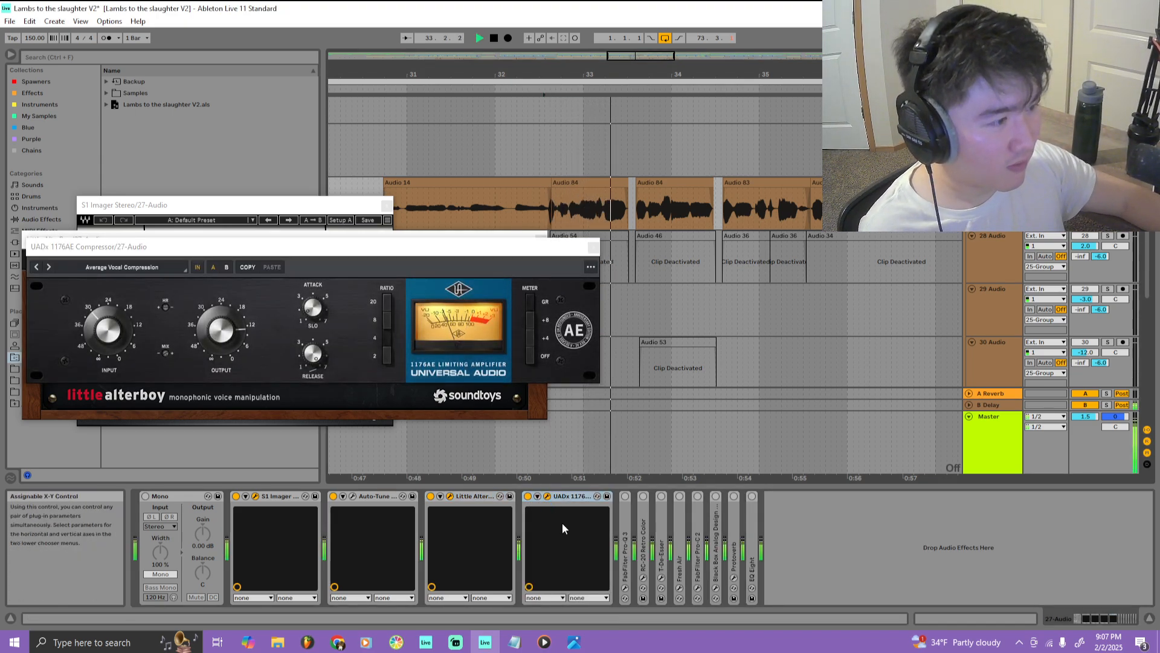
Unfold and enable FabFilter Pro-Q 3 during playback, show its EQ curve, and reposition its window
double_click(626, 524)
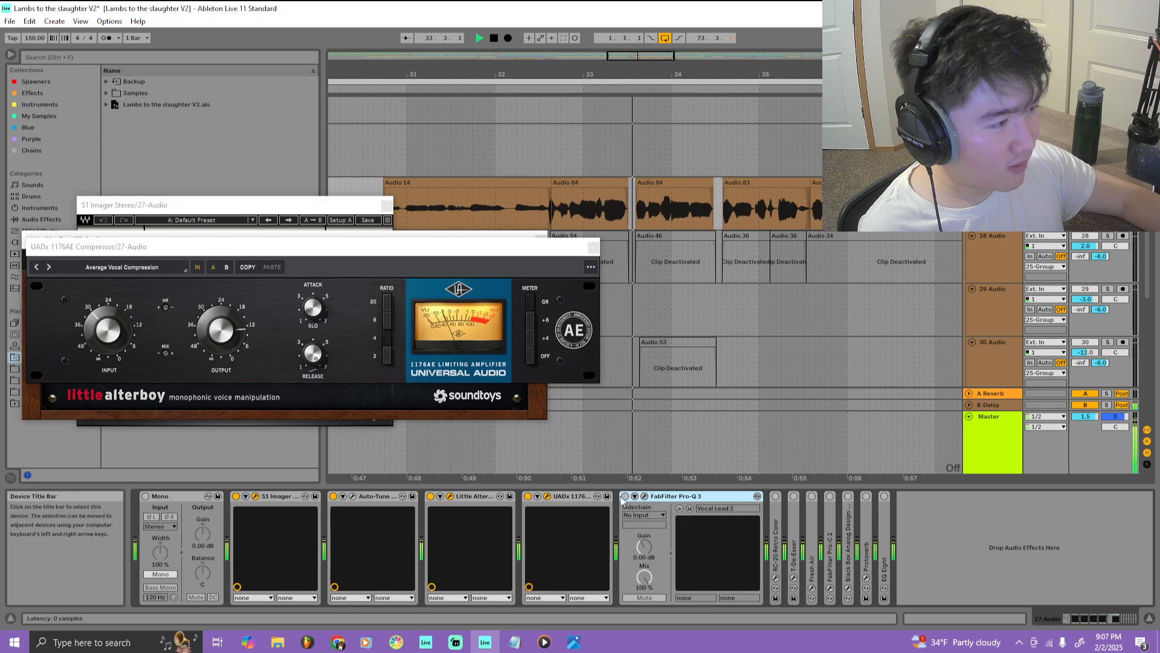
left_click(645, 496)
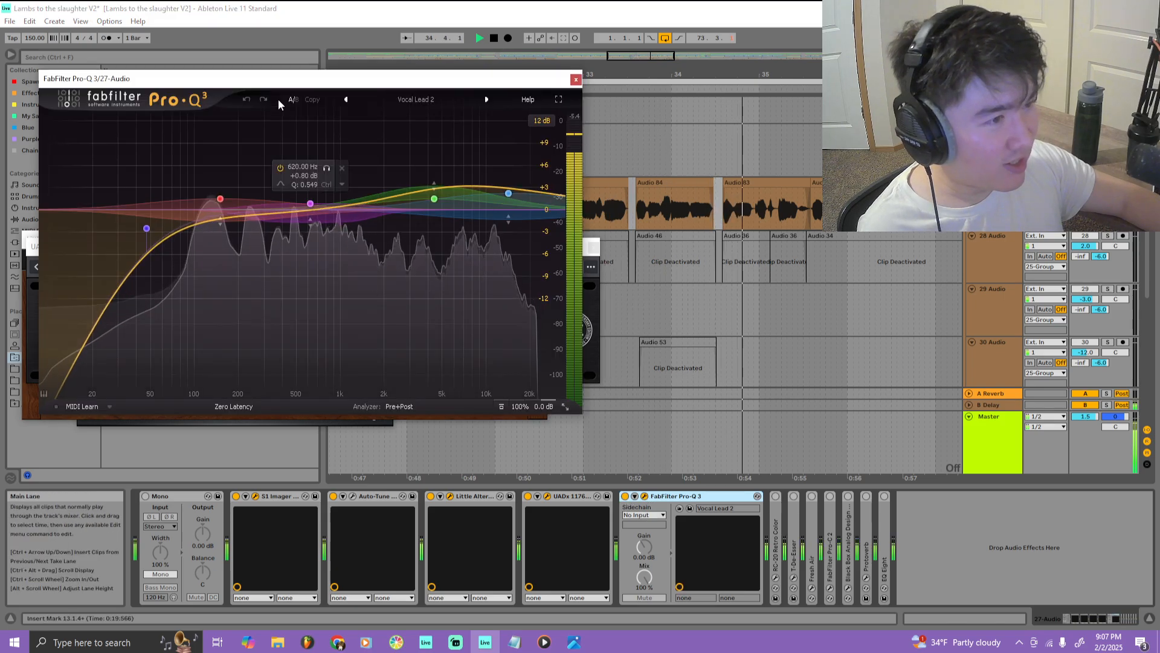
left_click_drag(264, 82, 327, 165)
Close the Pro-Q 3, 1176AE Compressor, Little AlterBoy and S1 Imager plug-in windows
left_click(639, 163)
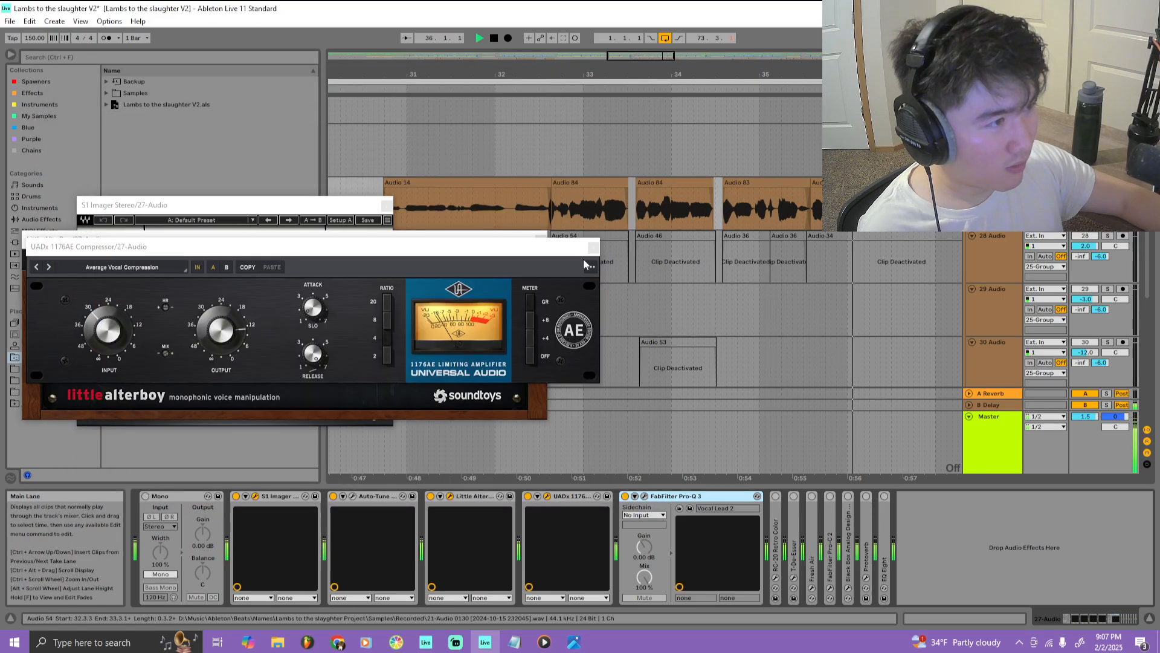
left_click(595, 248)
left_click(544, 239)
left_click(388, 206)
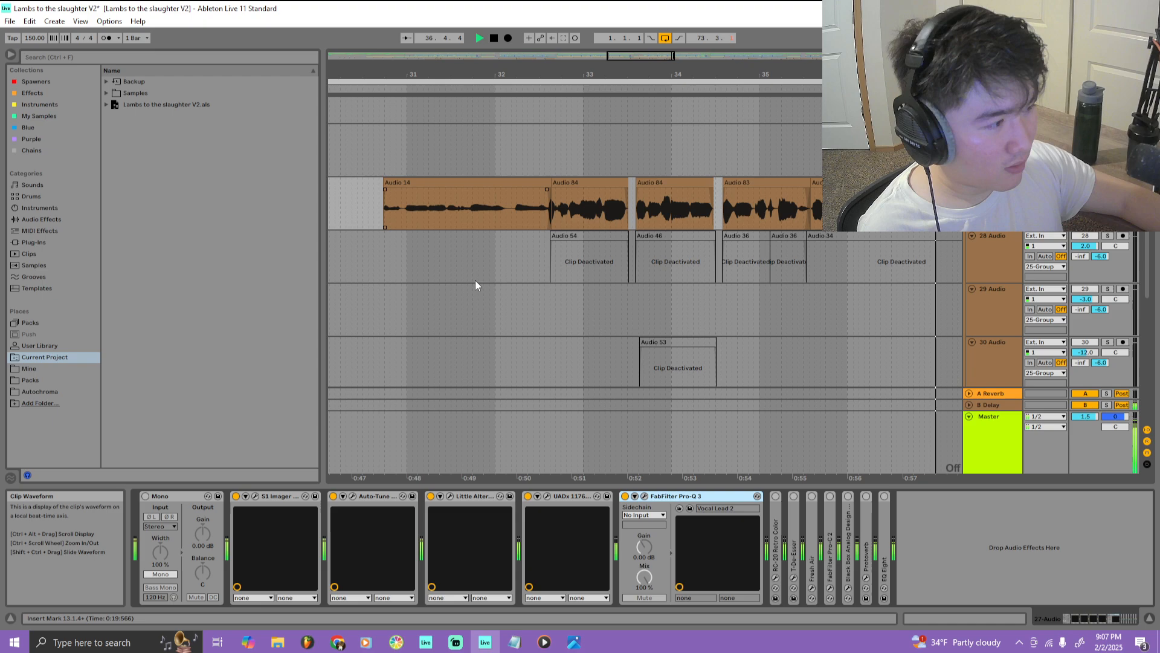
Enable RC-20 Retro Color, show its window, and compare the vocals with the effect bypassed and active during playback
double_click(773, 527)
left_click(776, 496)
key("space")
left_click(796, 496)
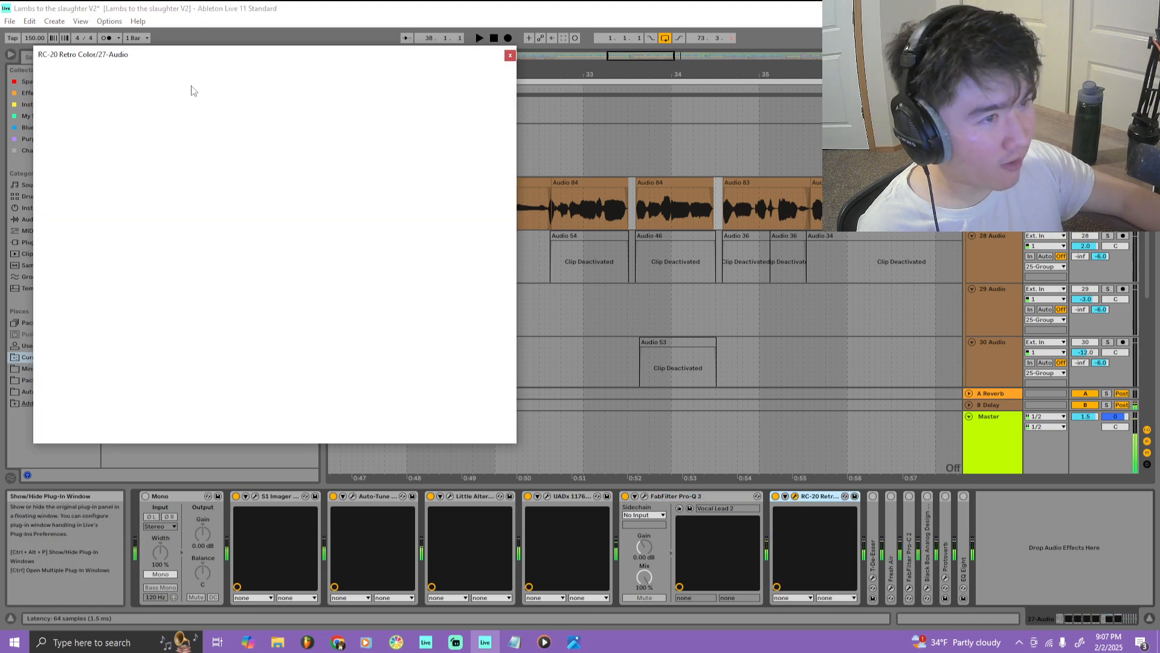
left_click(536, 78)
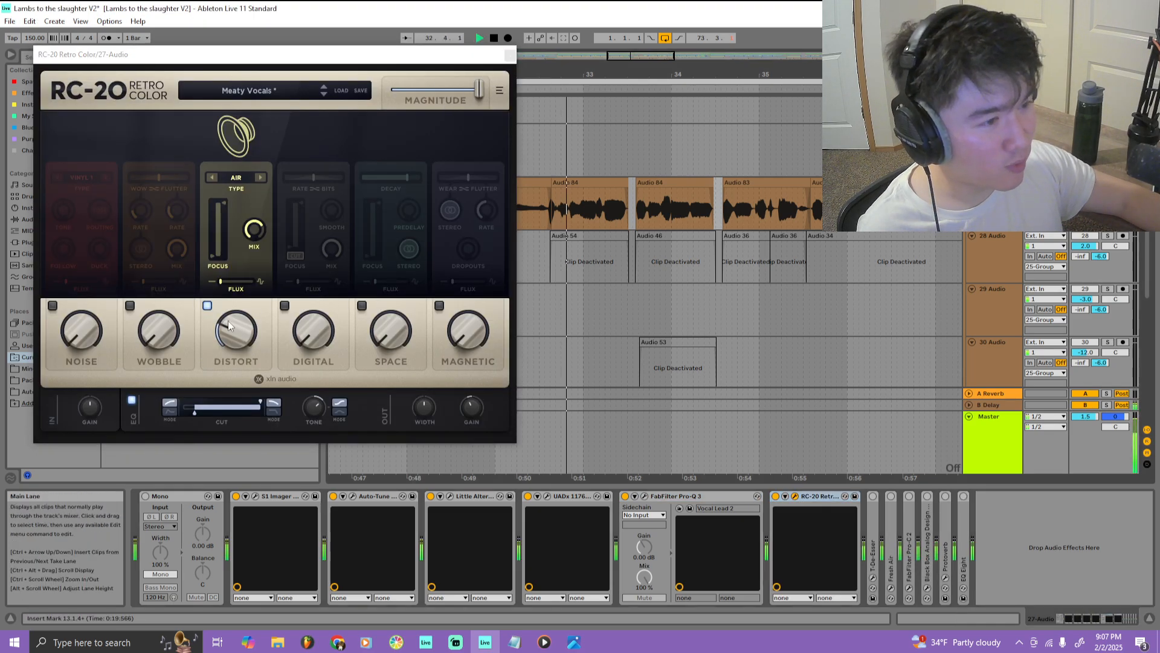
left_click(776, 496)
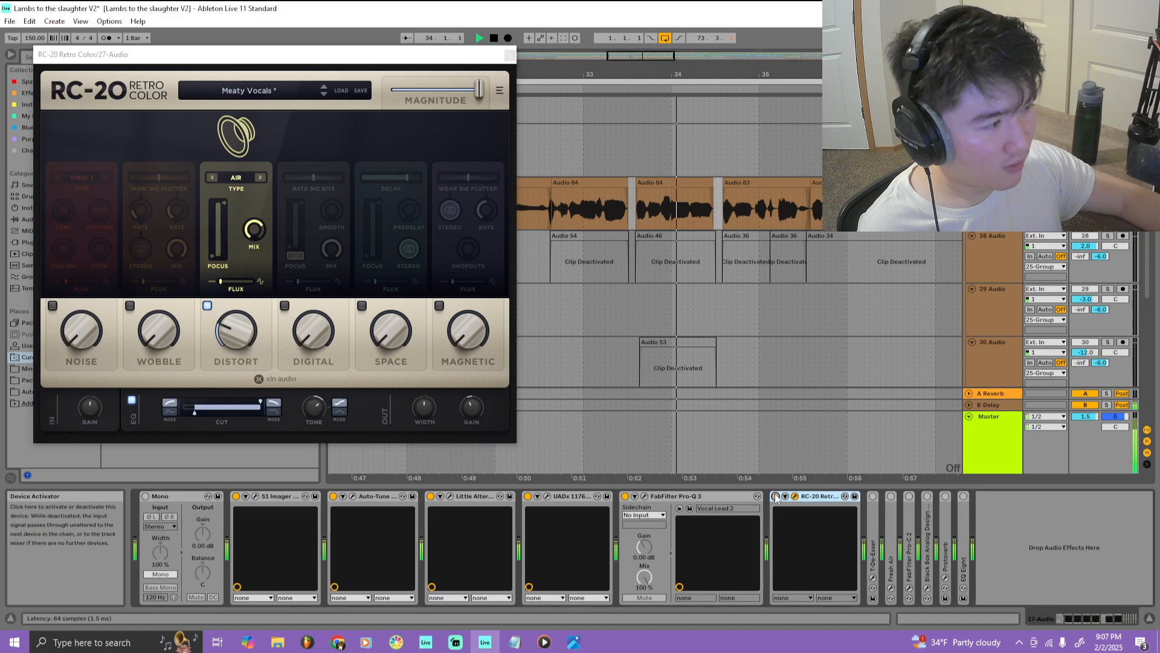
left_click(776, 496)
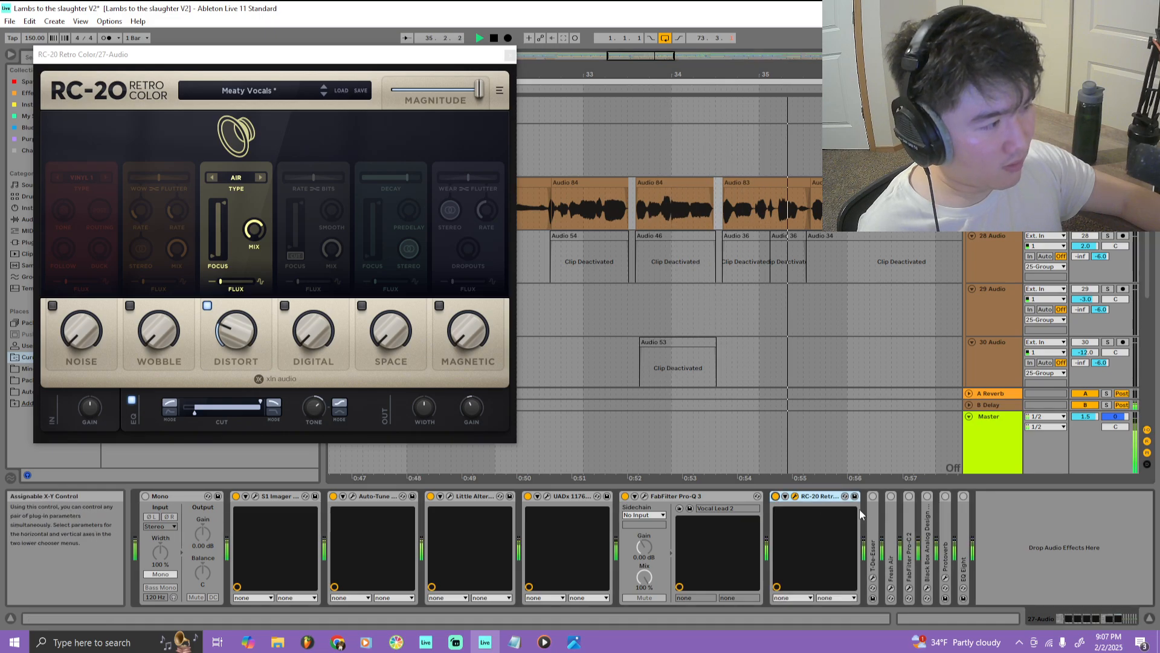
key("space")
Unfold T-De-Esser and show its window, audition the vocals without it, then enable it and replay the phrase
double_click(872, 544)
left_click(892, 497)
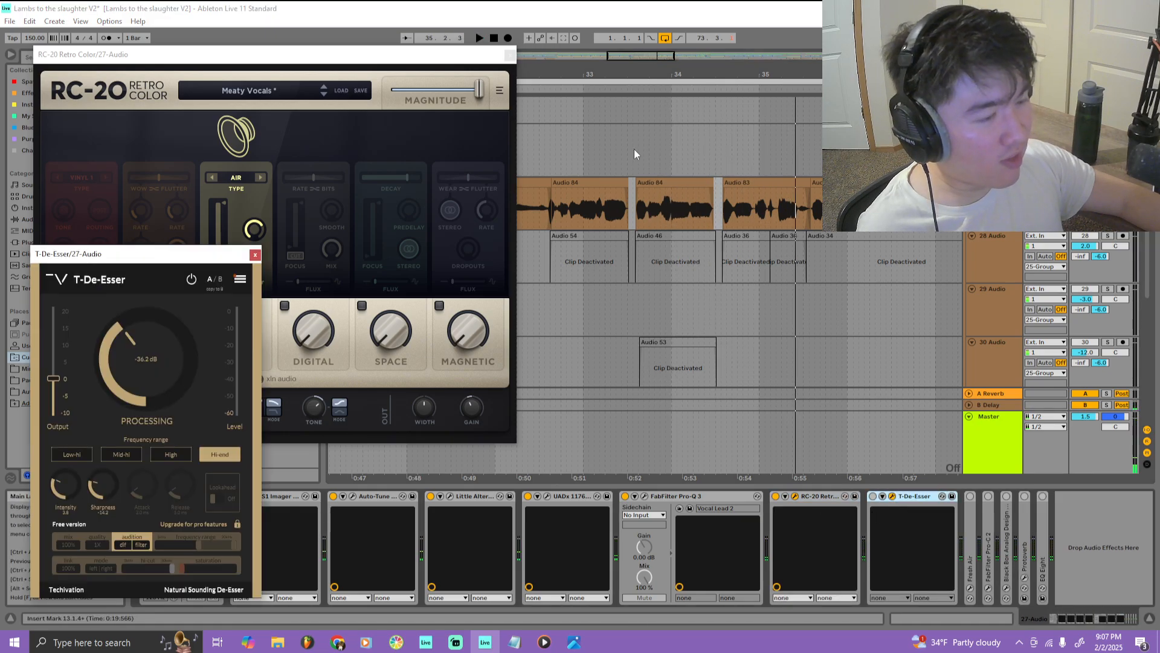
left_click(538, 87)
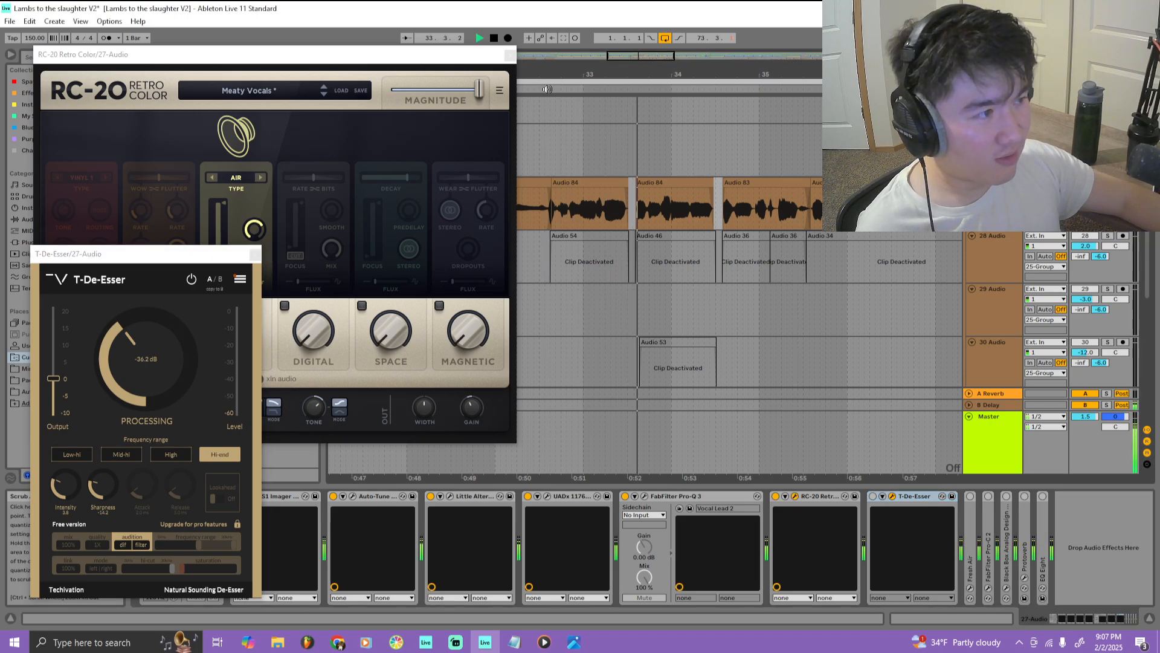
key("space")
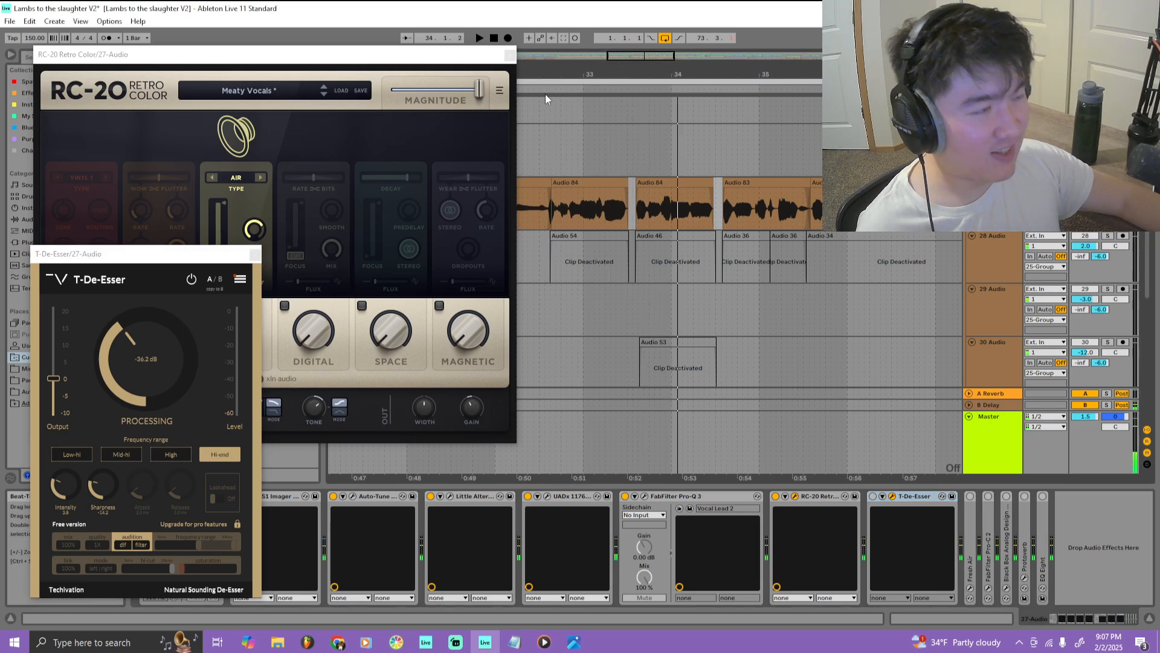
left_click(547, 92)
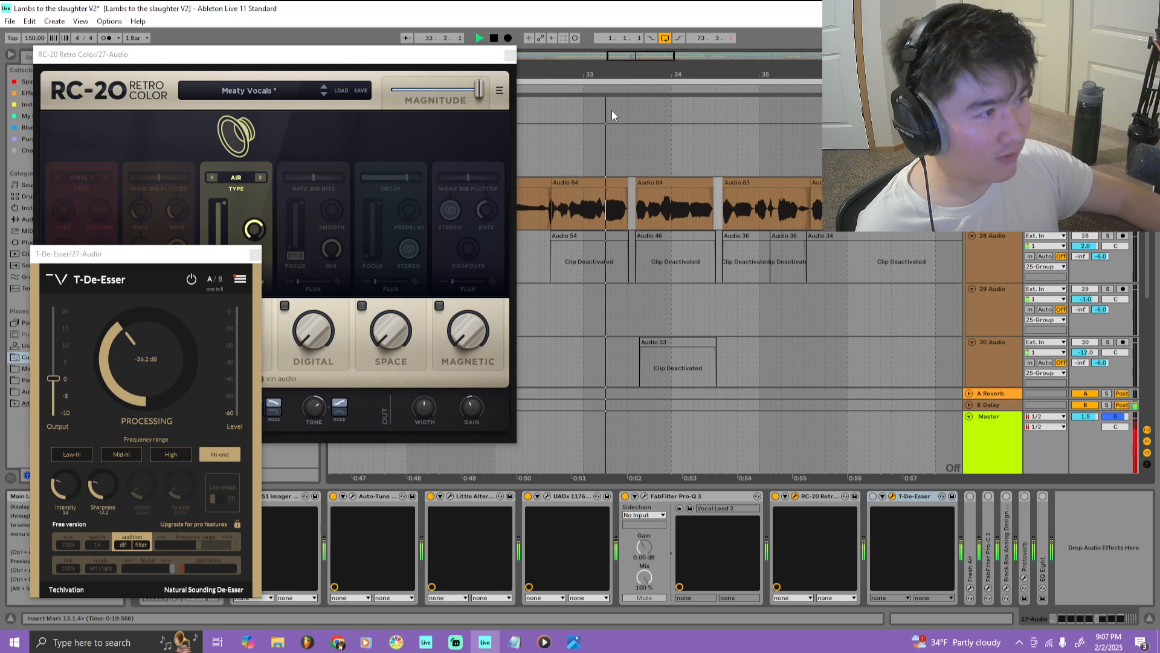
key("space")
left_click(872, 496)
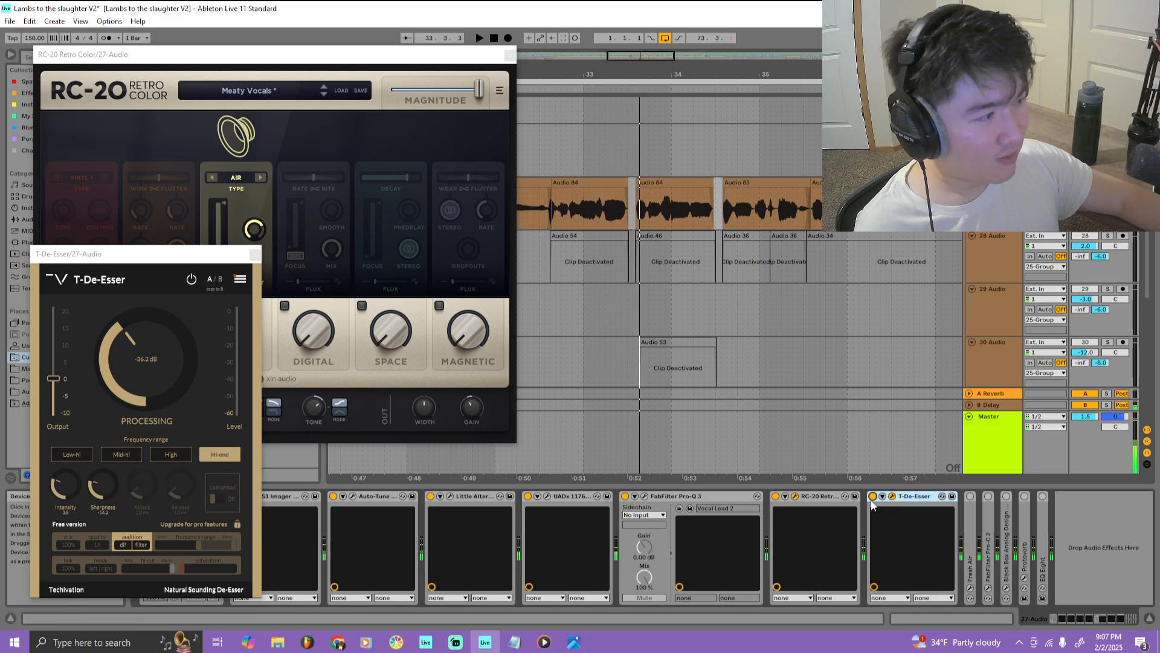
left_click(559, 86)
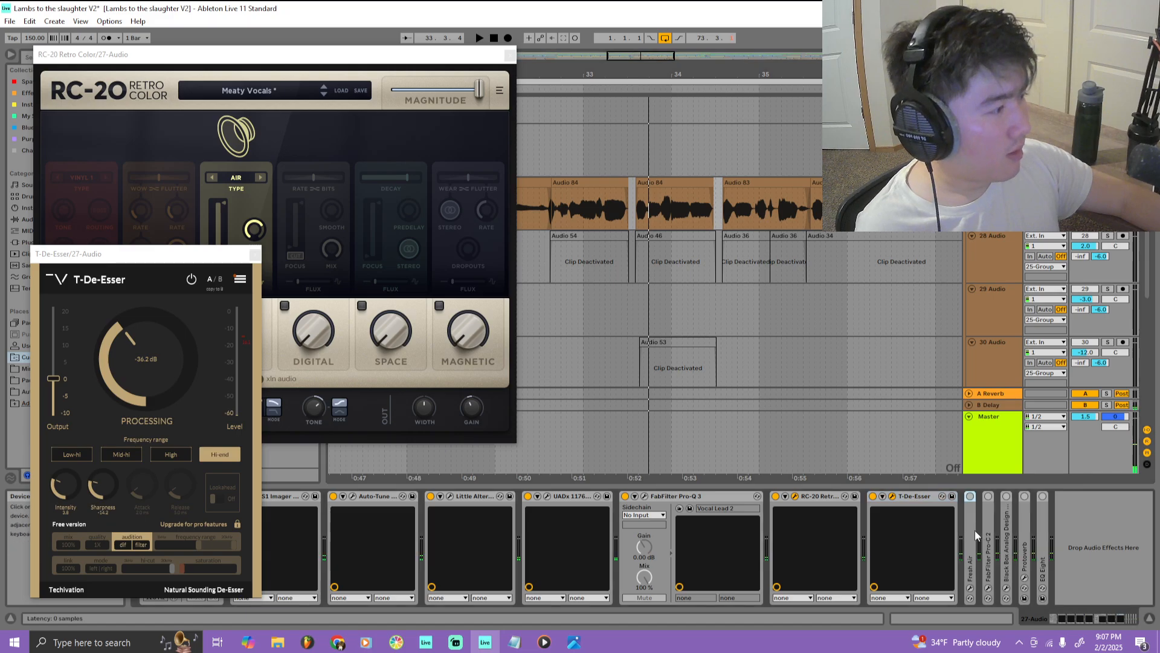
Unfold and enable Fresh Air on the vocal track, view its settings, and close its window
double_click(971, 501)
left_click(990, 498)
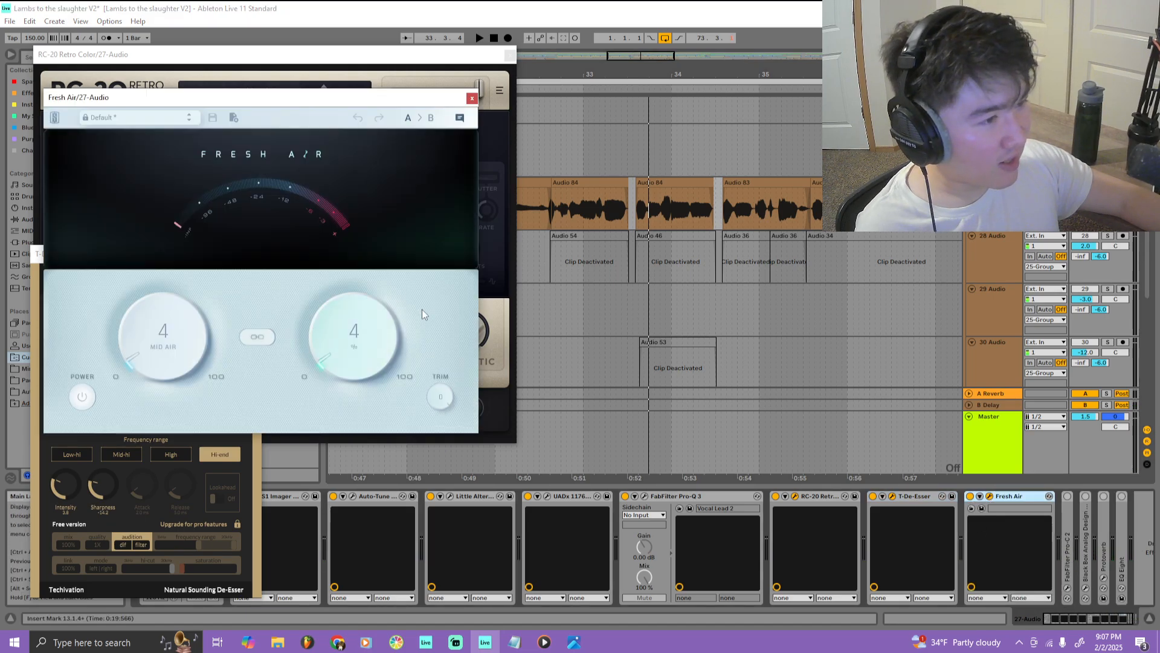
left_click(472, 98)
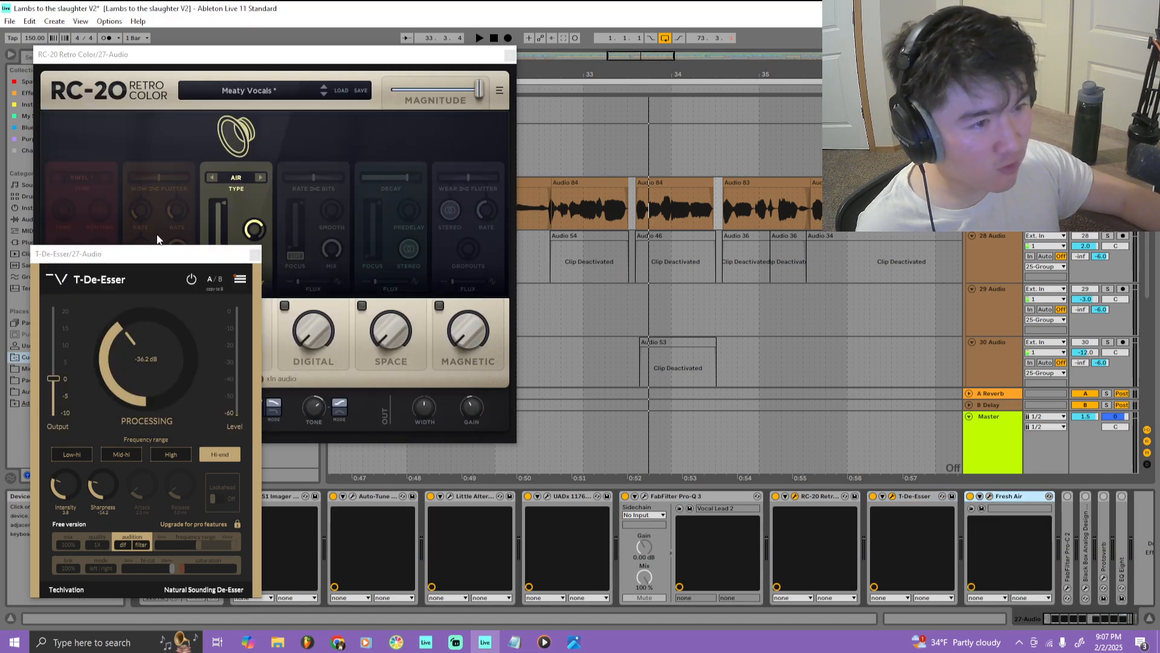
Move the T-De-Esser window aside, then close both the T-De-Esser and RC-20 Retro Color windows
left_click_drag(168, 261, 273, 209)
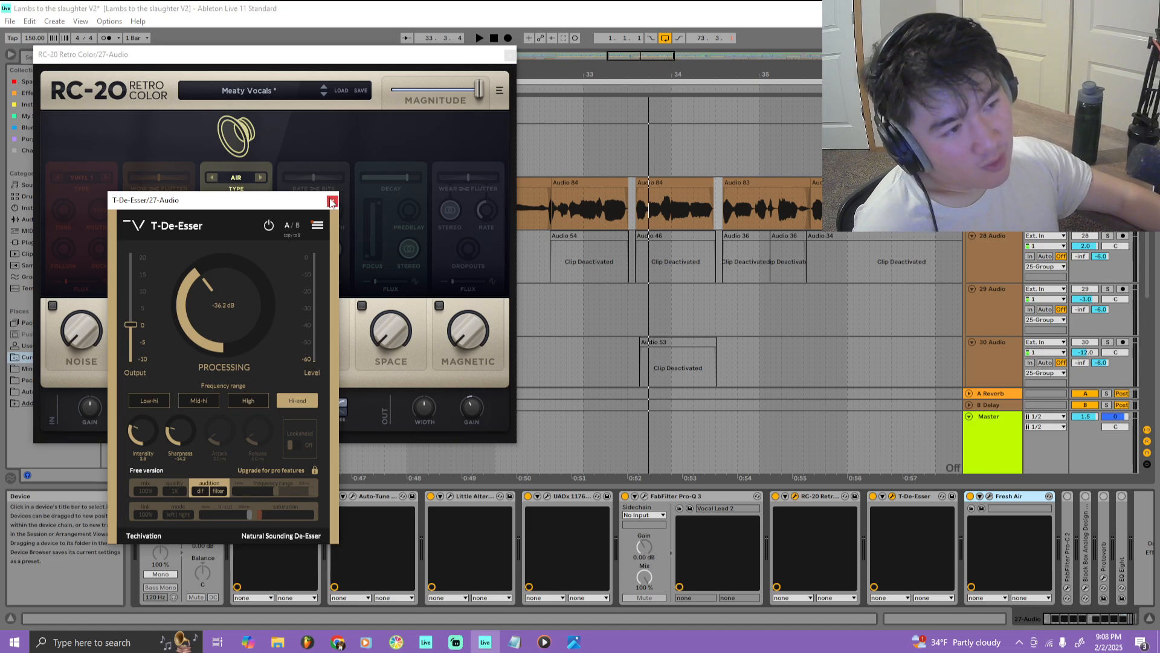
left_click(332, 201)
left_click(511, 55)
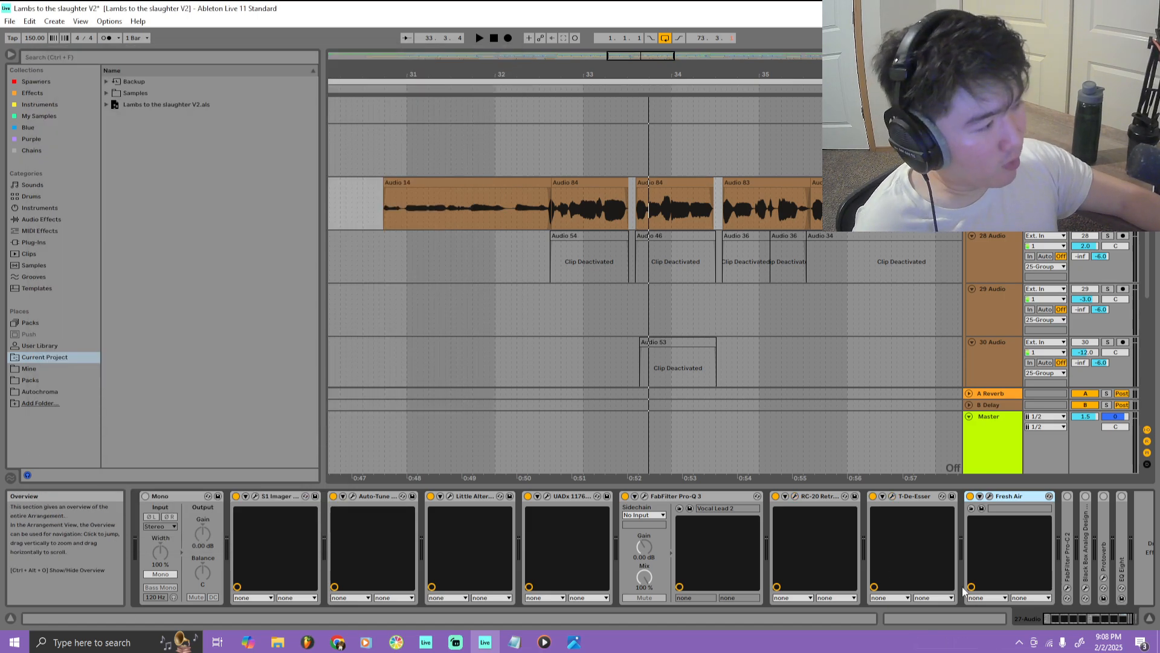
Collapse the FabFilter Pro-Q 3, UADx 1176 and Little AlterBoy devices in the vocal effects chain
left_click(698, 497)
double_click(697, 497)
double_click(562, 496)
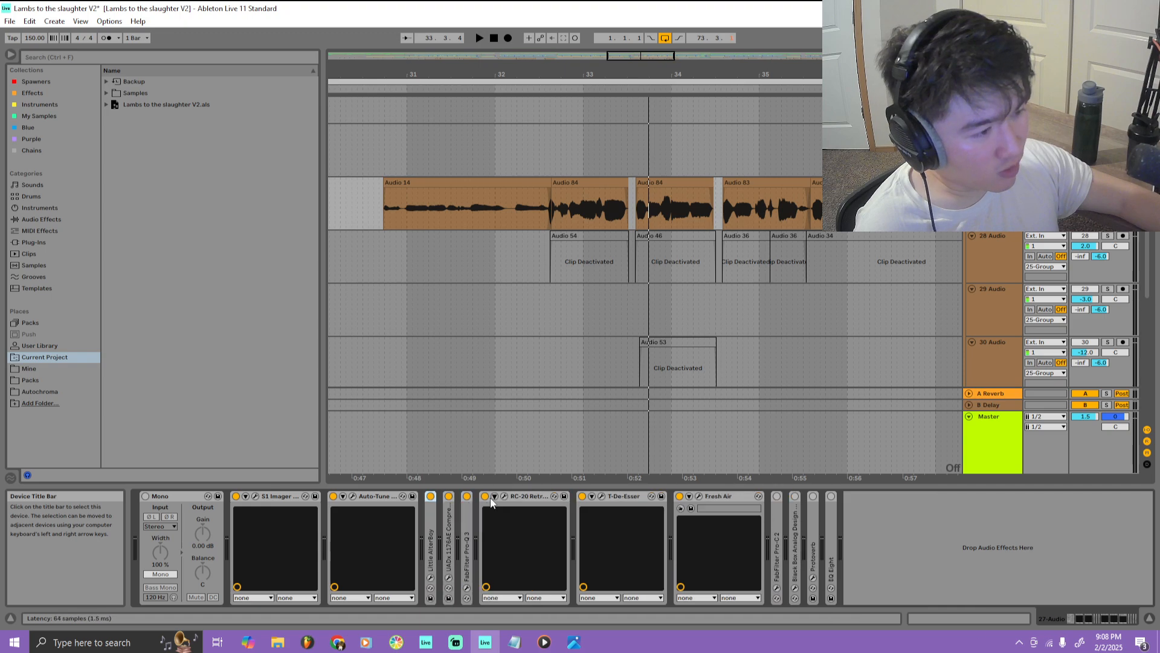
double_click(474, 496)
Show the Fresh Air and RC-20 Retro Color windows and arrange them side by side without overlap
left_click(698, 496)
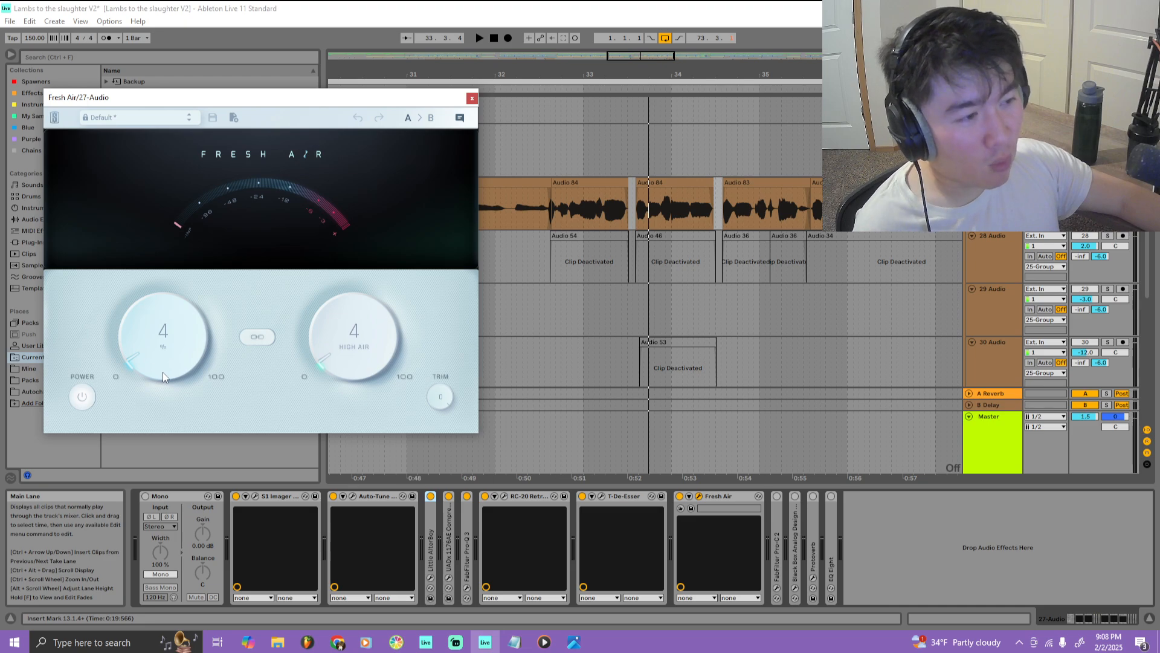
left_click(504, 497)
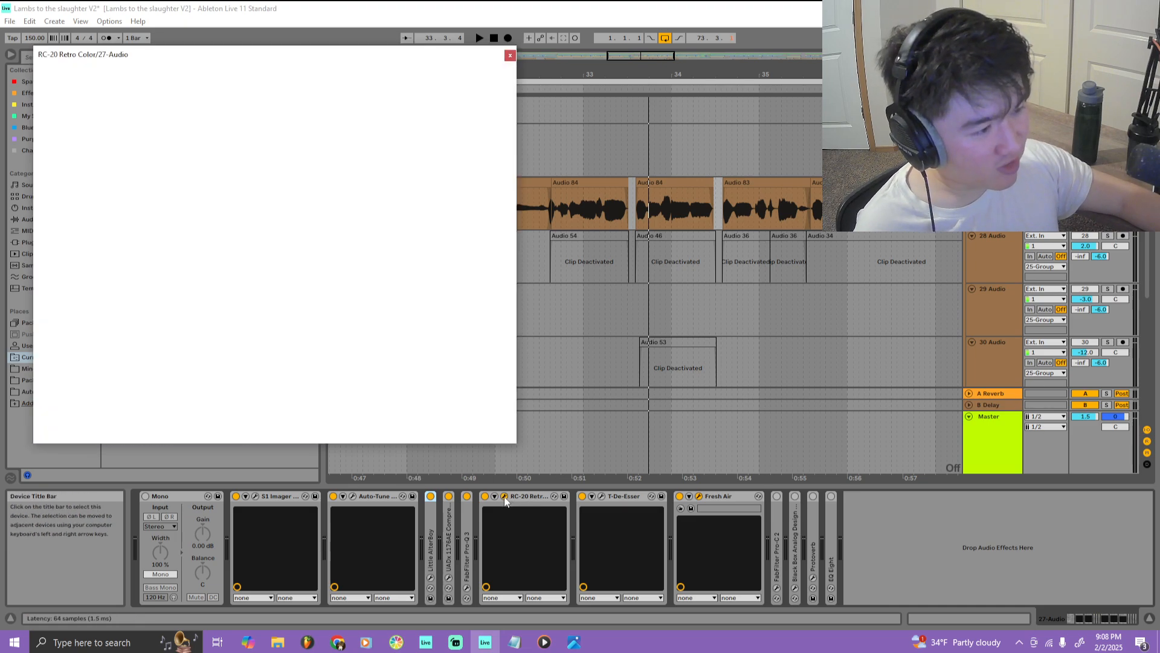
left_click_drag(296, 56, 786, 74)
left_click_drag(427, 101, 376, 98)
left_click_drag(627, 75, 568, 271)
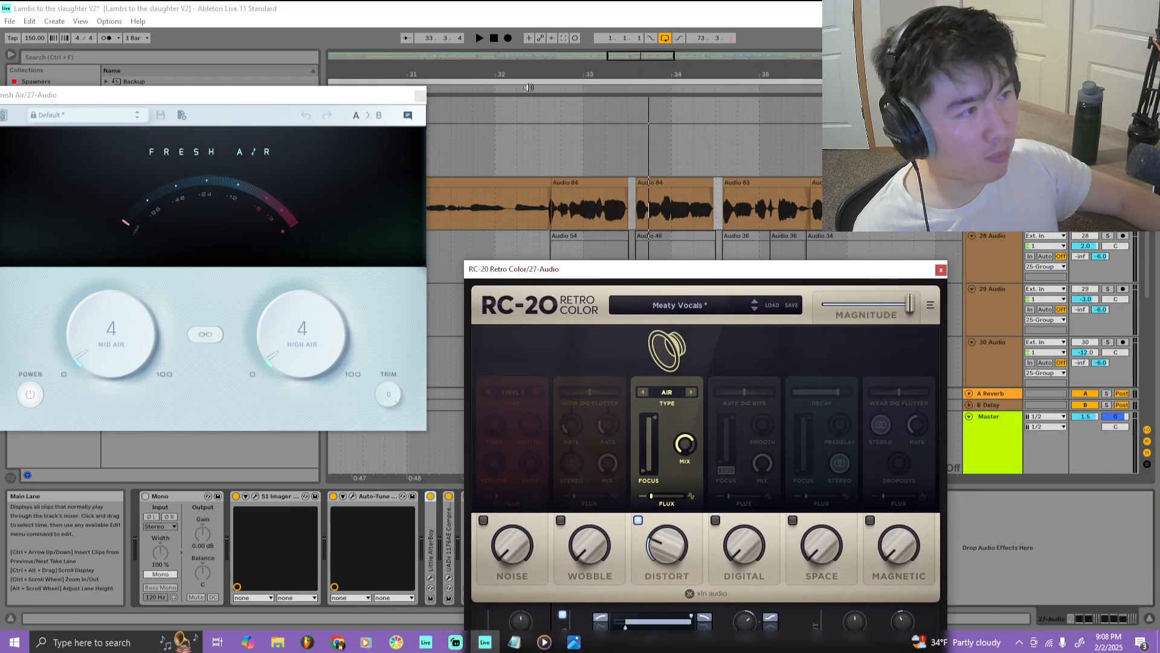
Play the vocals, close the RC-20 window, and compare the sound with Fresh Air and RC-20 bypassed and active
key("space")
left_click(941, 271)
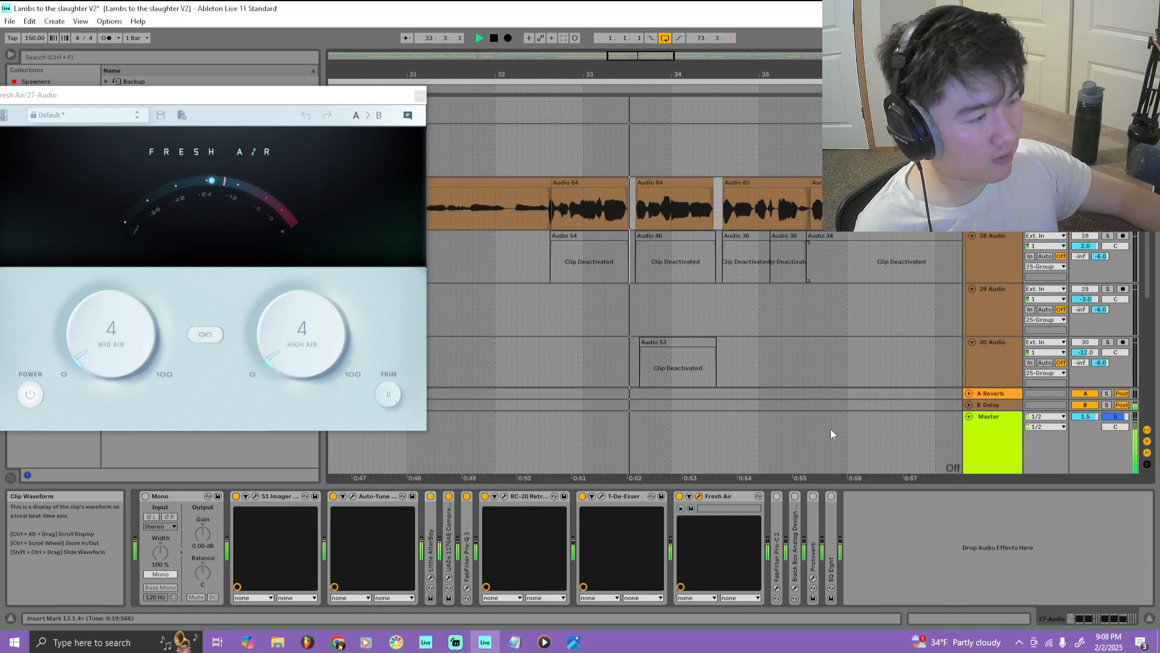
left_click(679, 496)
left_click(484, 496)
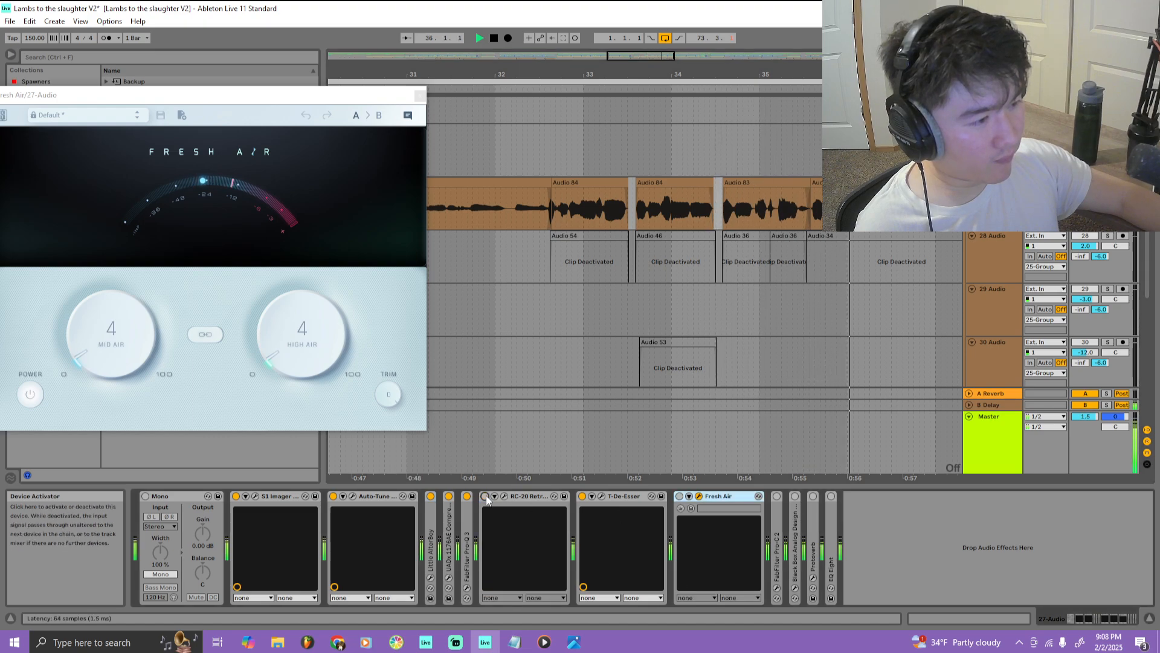
left_click(486, 497)
left_click(679, 496)
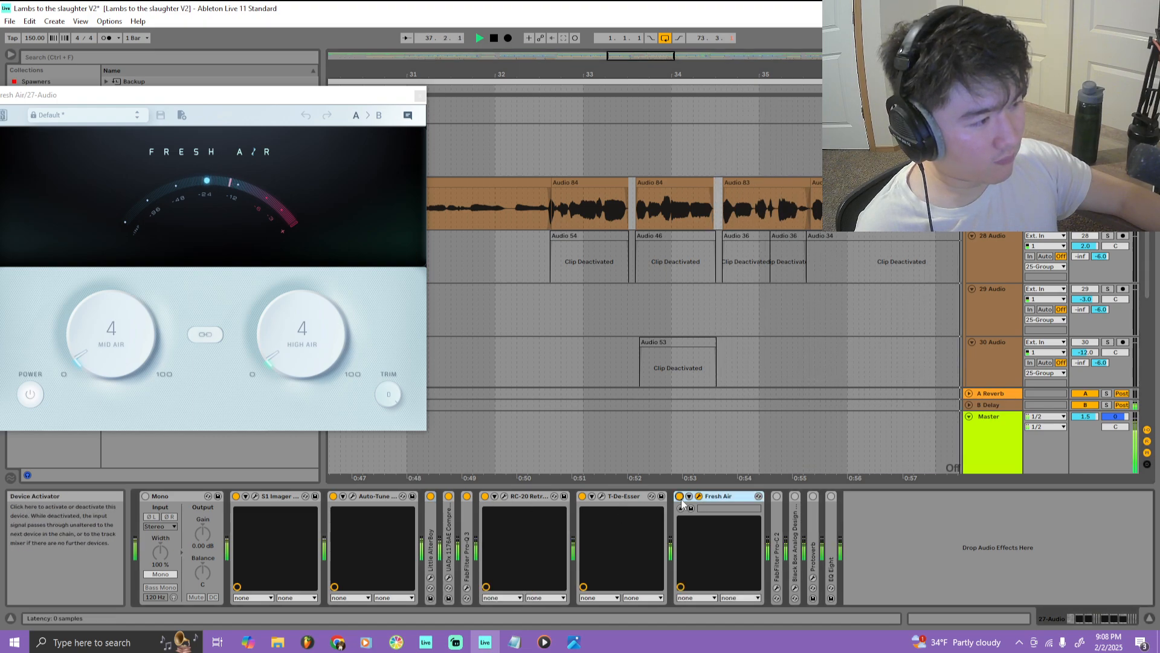
key("space")
Collapse the RC-20 Retro Color, T-De-Esser and Fresh Air devices in the chain
double_click(520, 496)
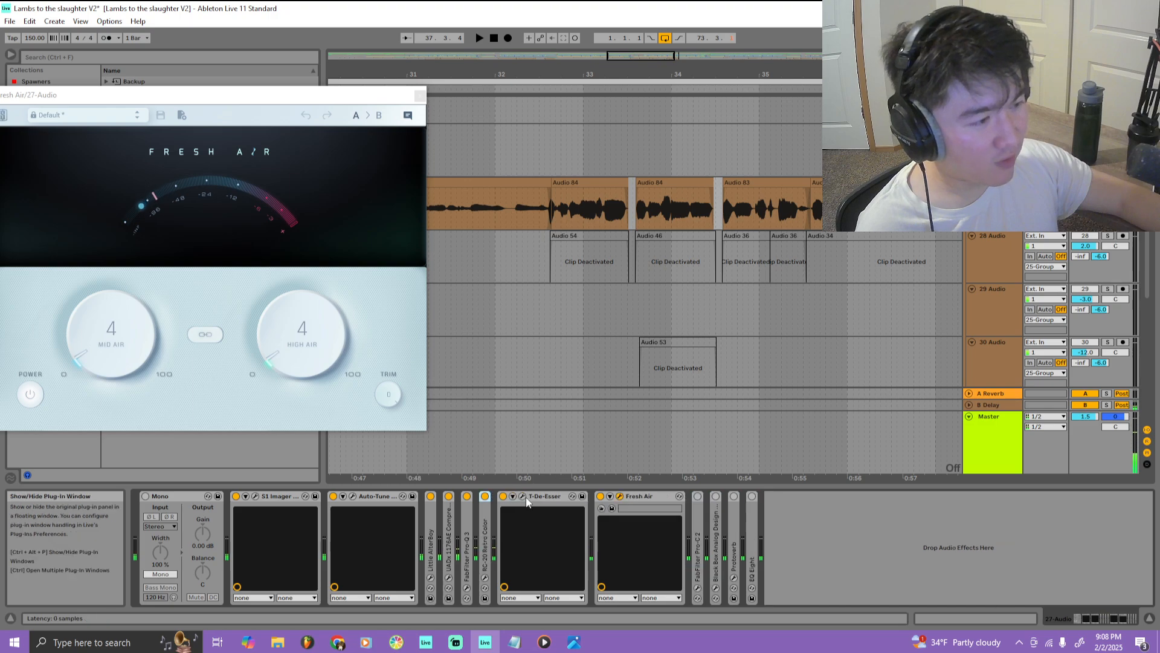
left_click(533, 497)
double_click(533, 496)
double_click(565, 495)
Unfold and enable FabFilter Pro-C 2, show its window, and audition the vocals through the compressor
double_click(539, 505)
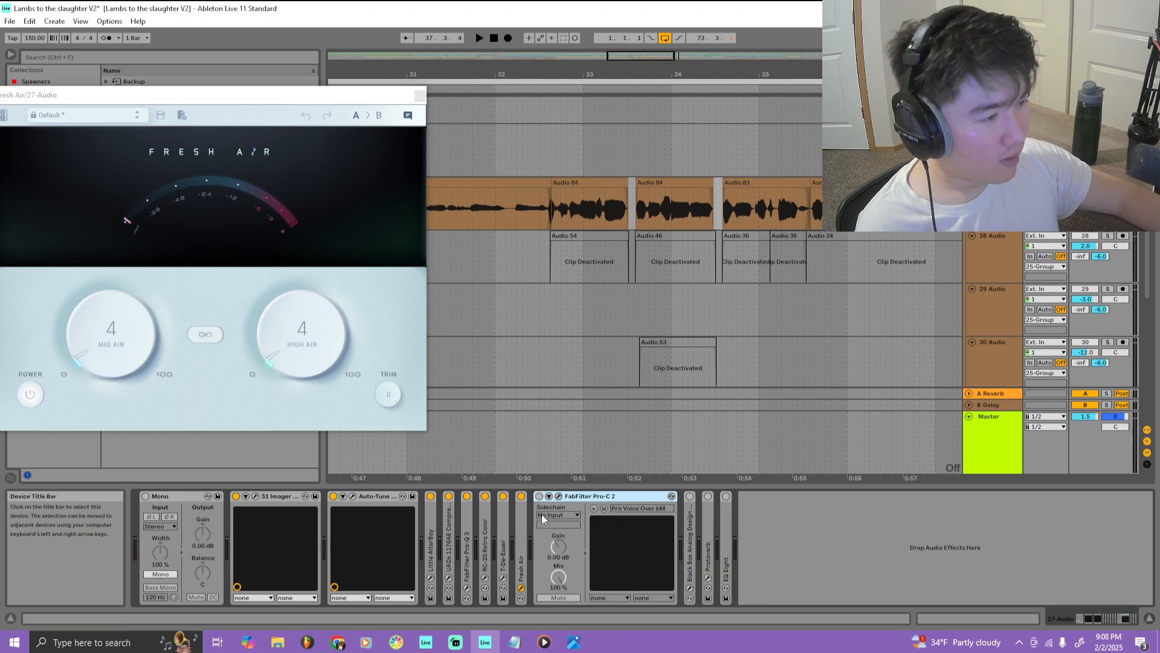
left_click(559, 496)
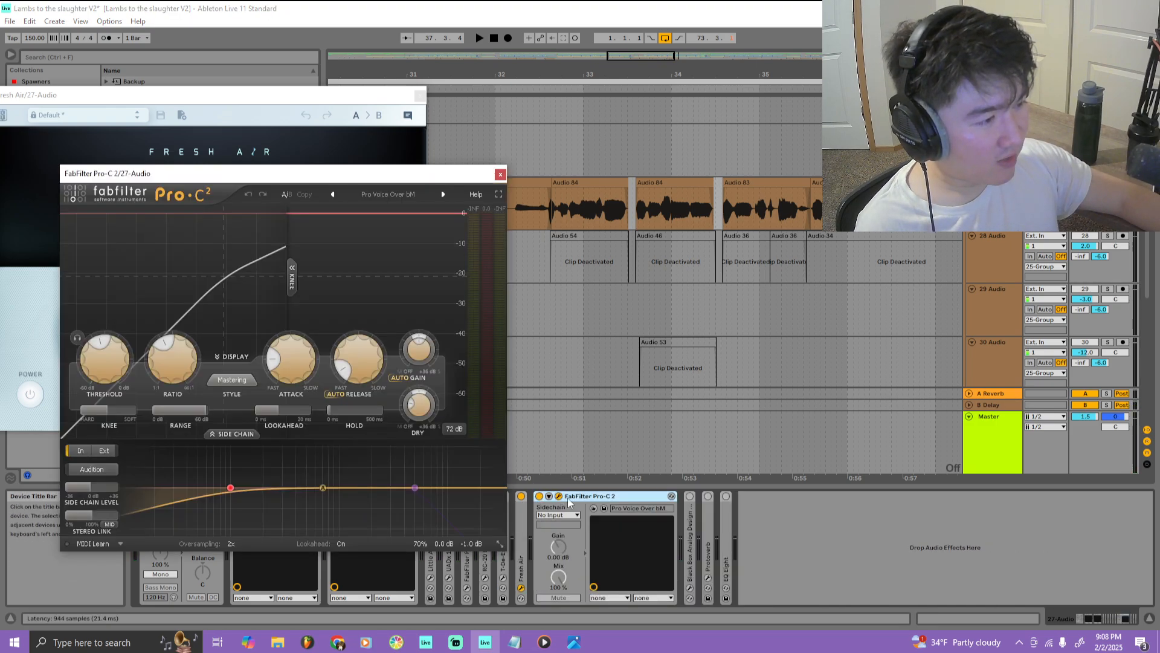
left_click(534, 98)
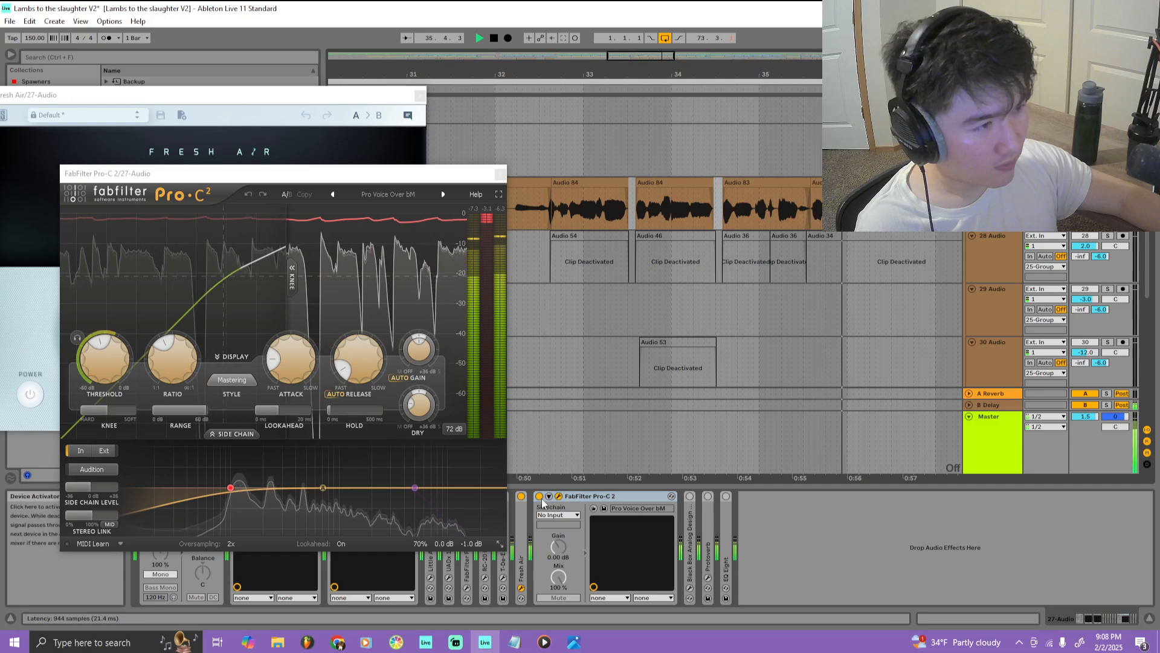
Stop playback, enable Black Box Analog Design HG-2 with its window shown, and close the Pro-C 2 and Fresh Air windows
double_click(690, 524)
key("space")
left_click(691, 508)
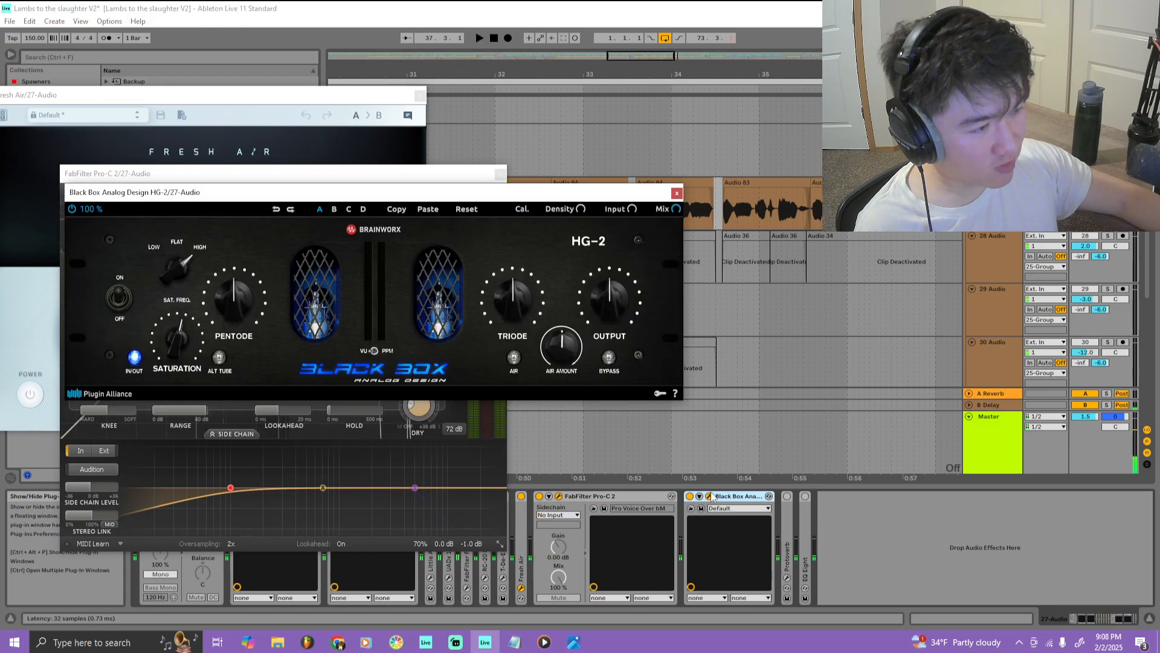
left_click(500, 175)
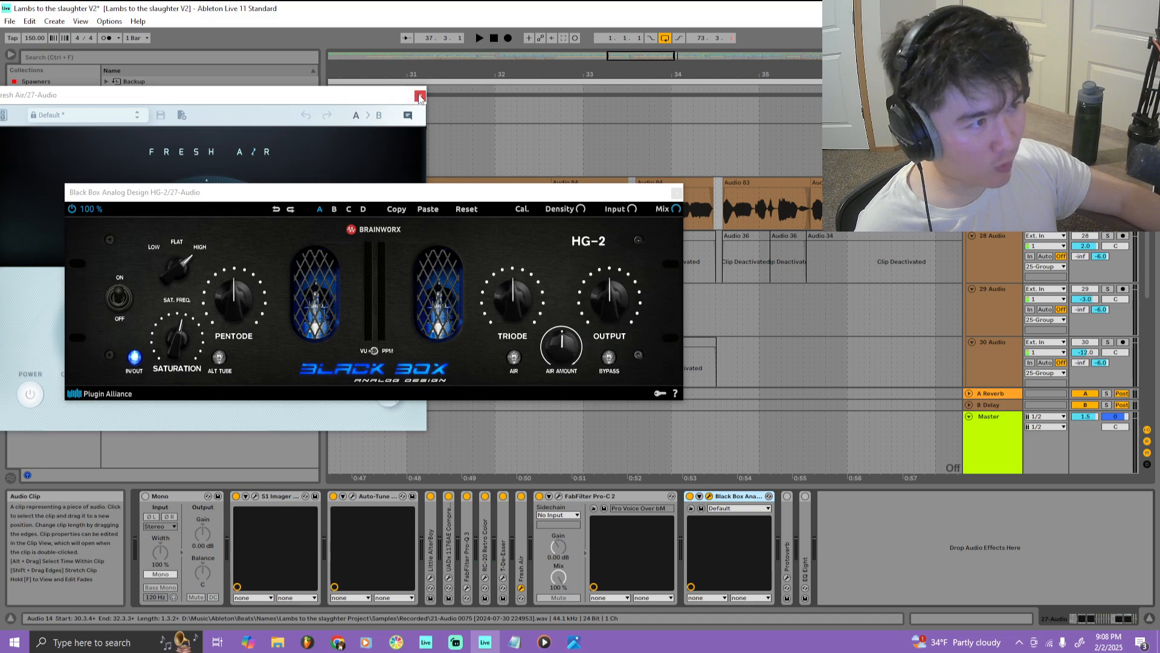
left_click(419, 96)
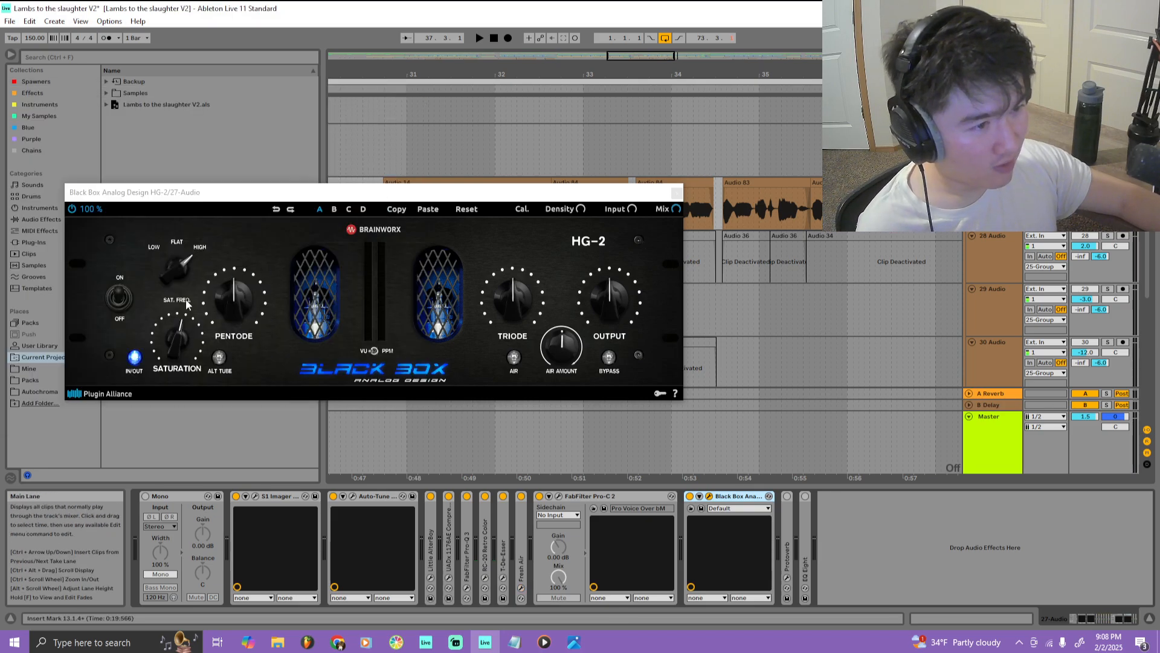
Play the vocals from around bar 31 and compare them with Black Box HG-2 bypassed and active
left_click(497, 87)
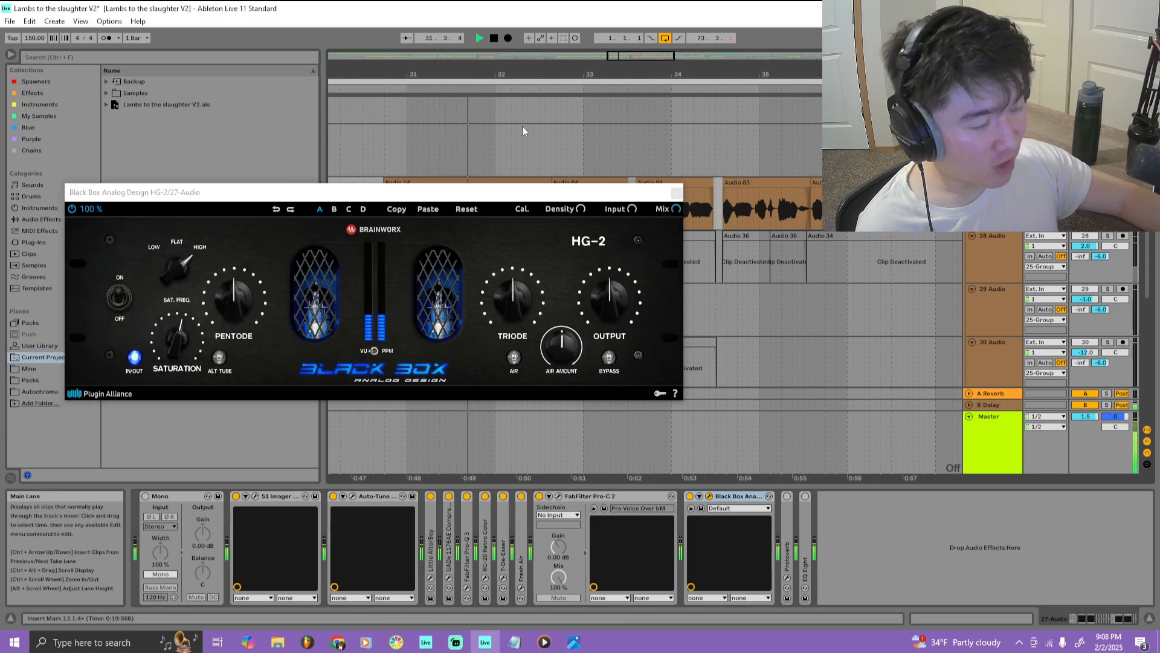
left_click(690, 497)
left_click(690, 497)
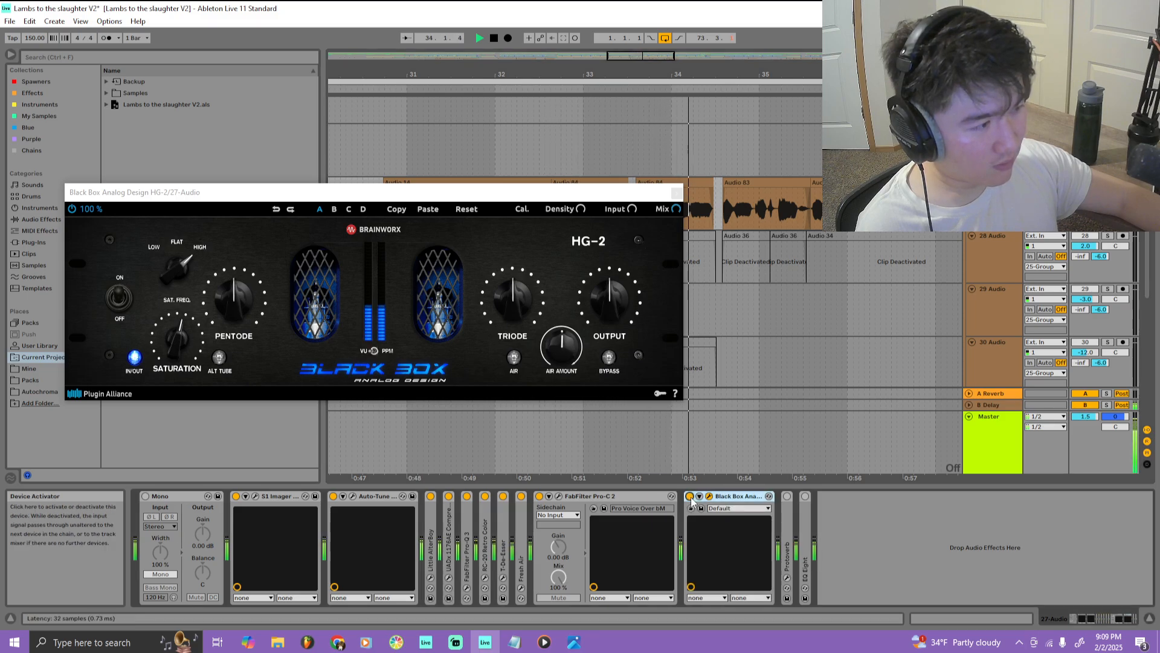
key("space")
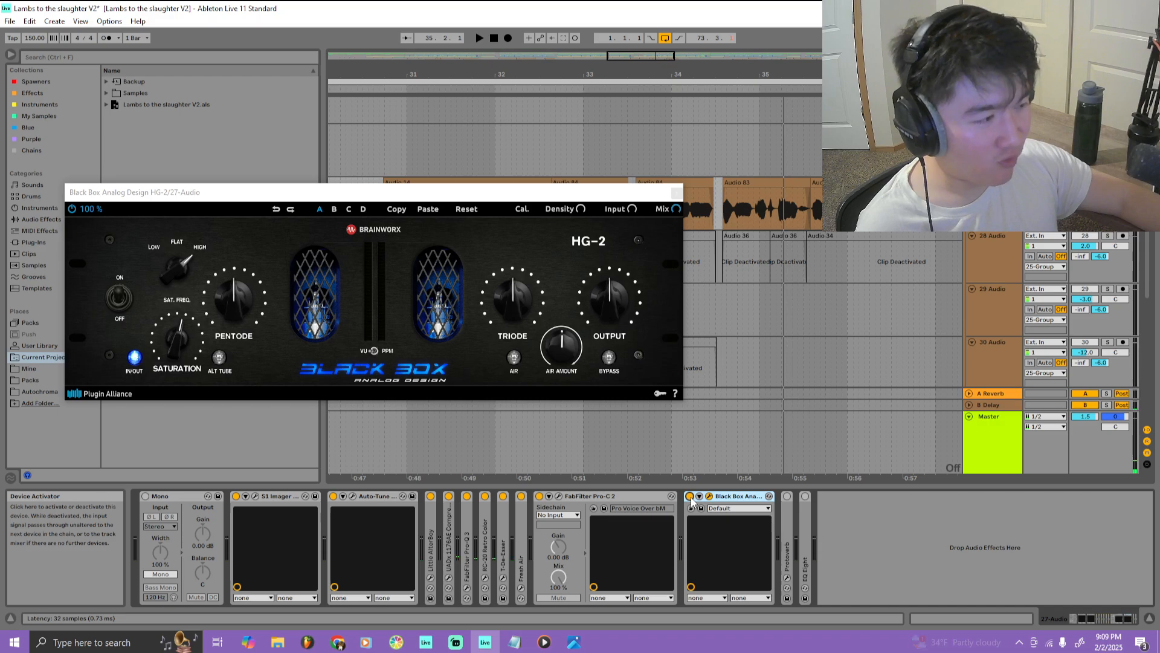
Reposition the Black Box HG-2 window and replay the phrase, switching the effect off and on repeatedly to compare
left_click_drag(242, 191, 481, 283)
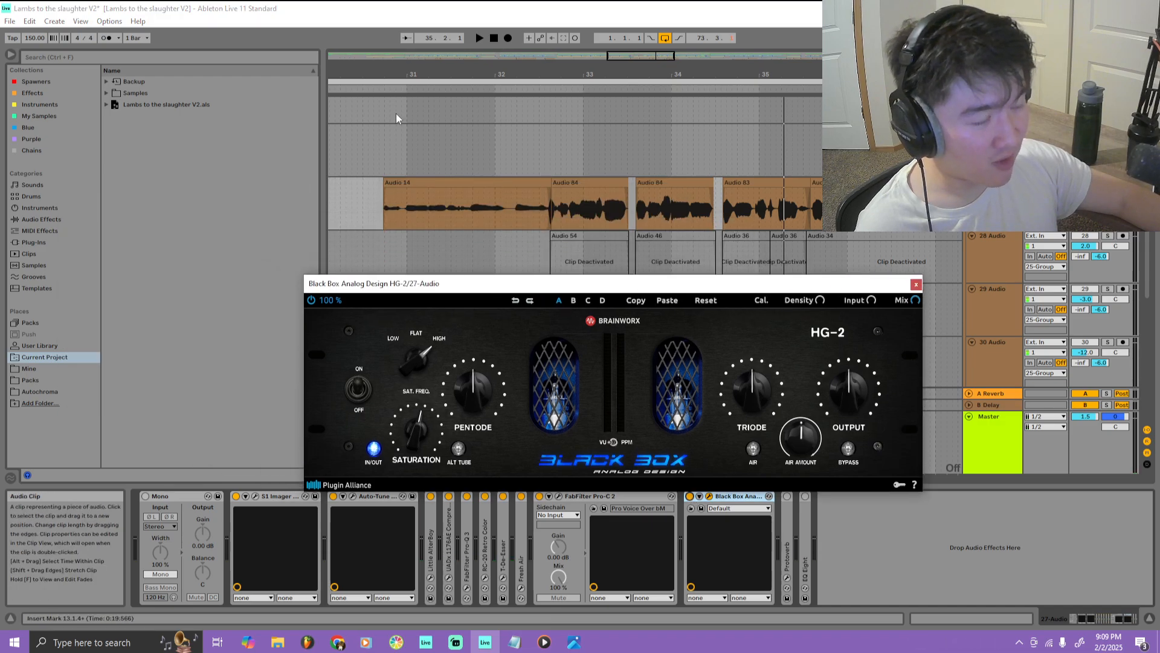
left_click(527, 94)
left_click_drag(744, 283, 477, 147)
left_click(690, 497)
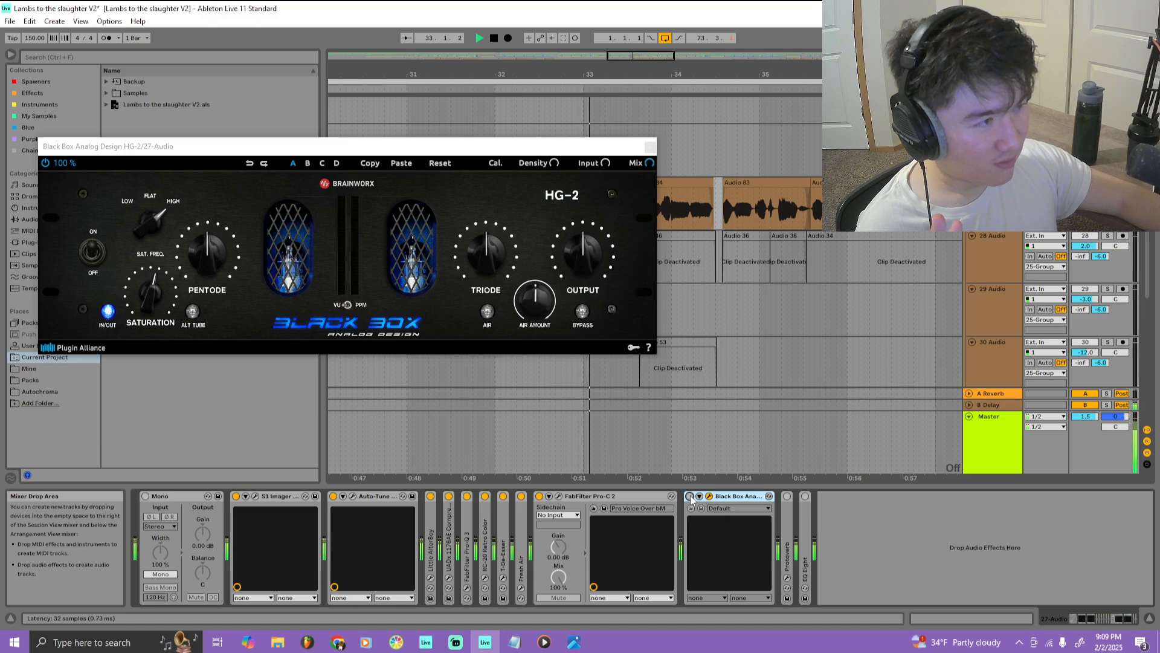
left_click(690, 496)
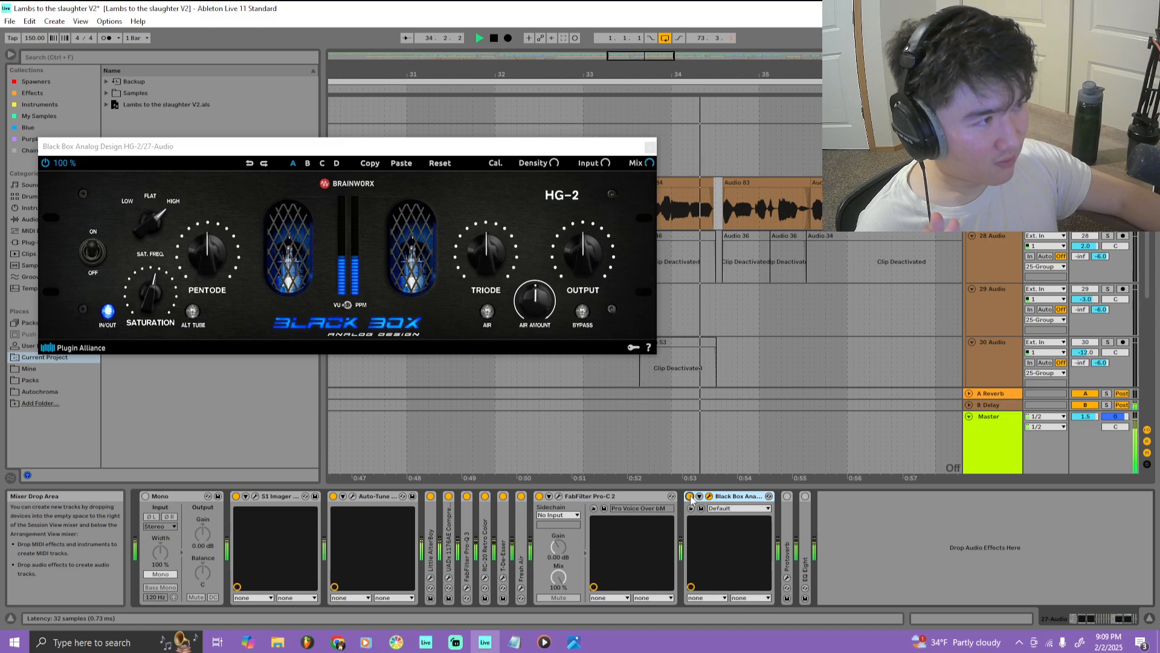
left_click(690, 496)
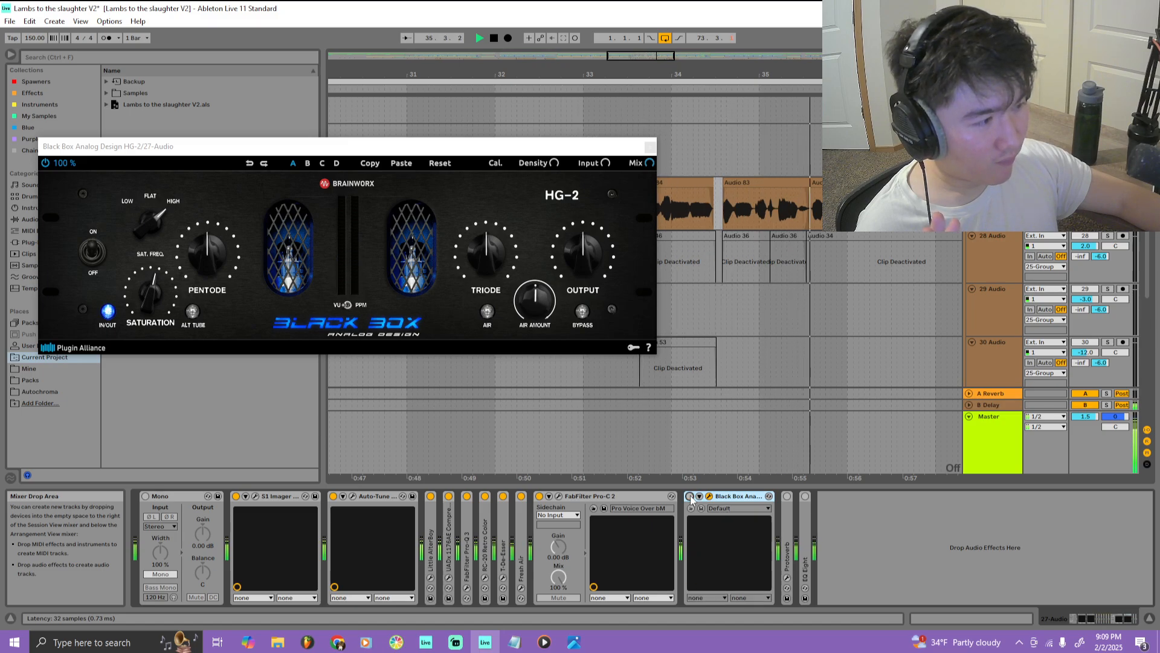
left_click(689, 496)
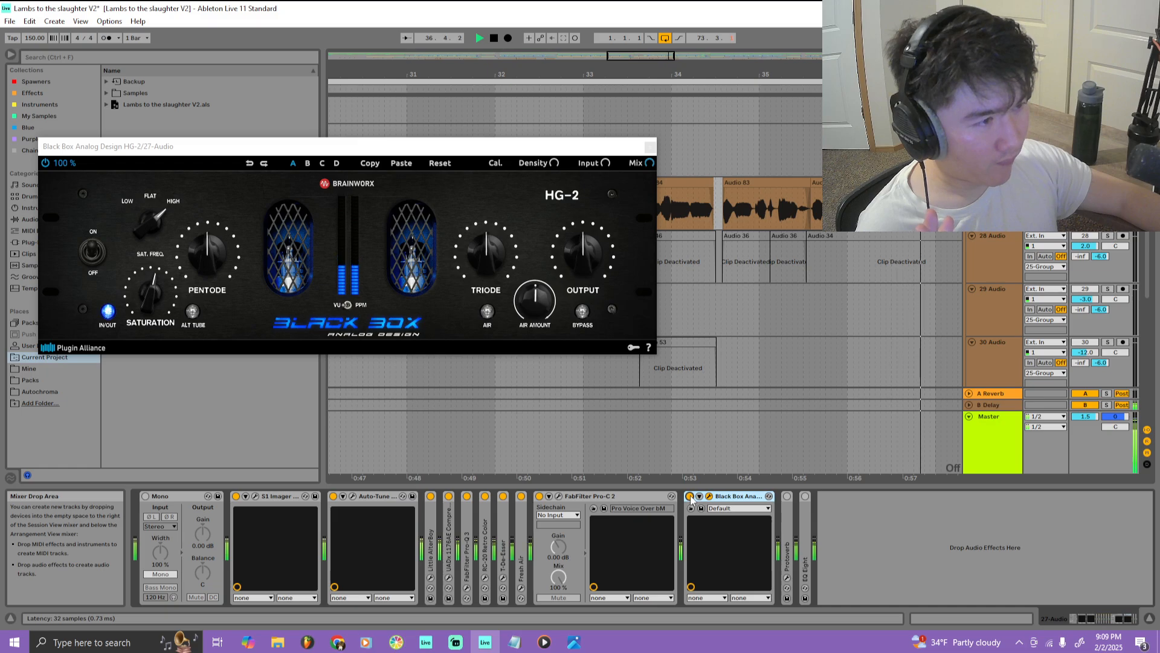
left_click(689, 496)
left_click(689, 496)
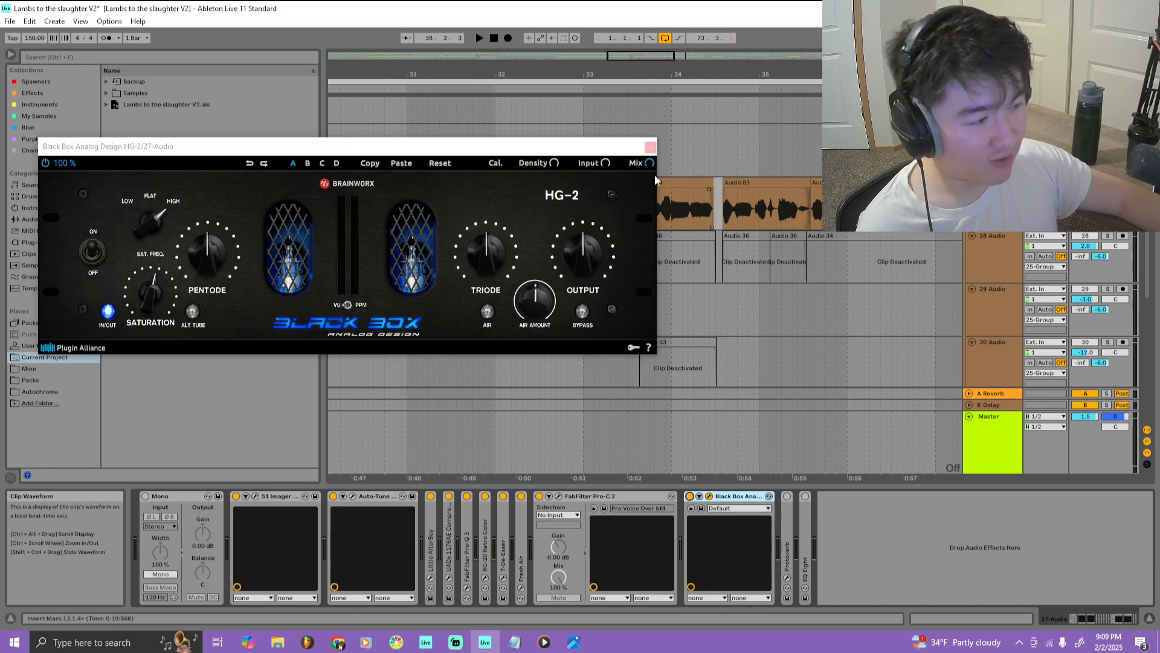
Highlight the earlier effects in the vocal chain for reference, and close the Black Box HG-2 window
left_click(526, 527)
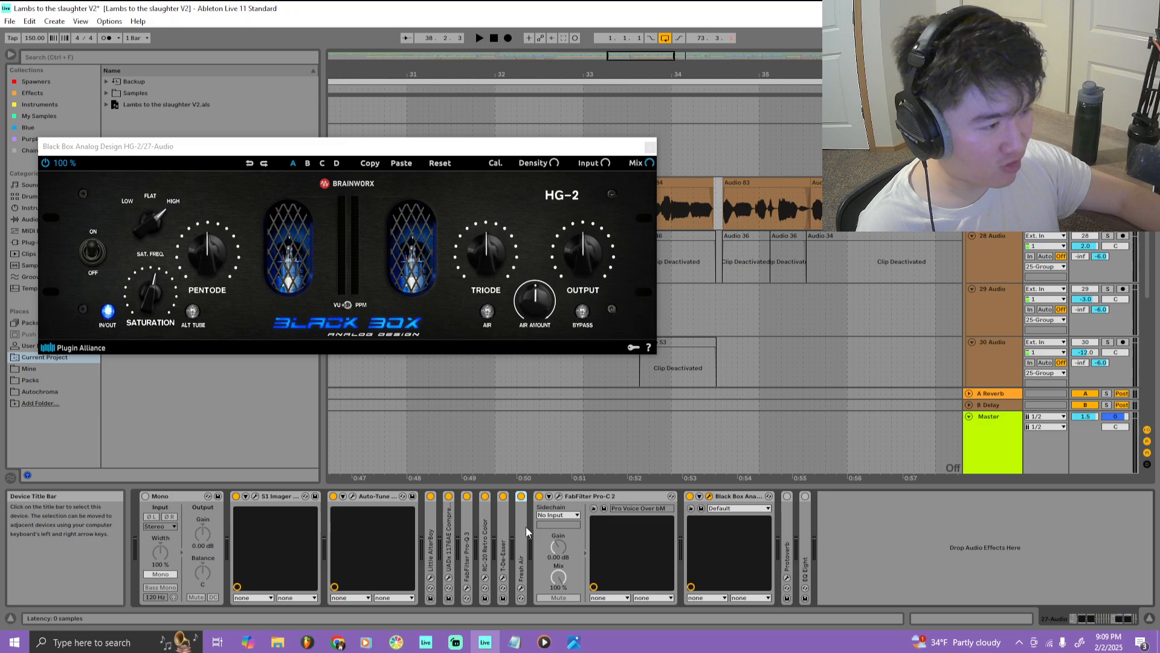
left_click(758, 501)
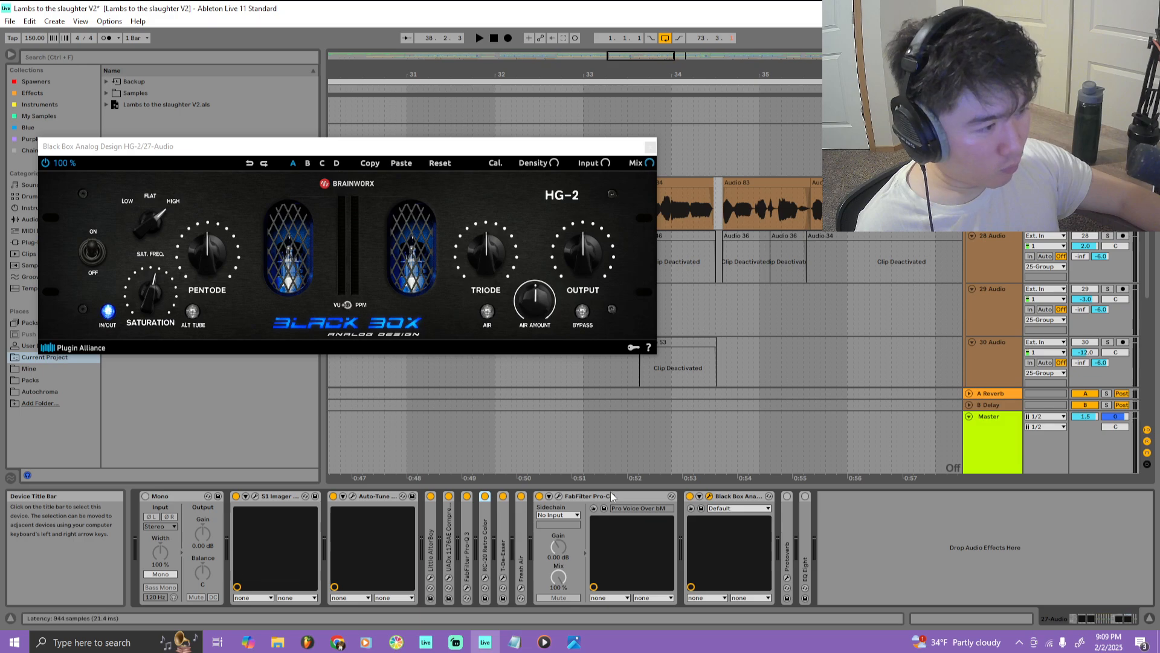
left_click(651, 146)
Unfold and enable Protoverb, show its window, and audition the vocals with the reverb from around bar 32
scroll(649, 356, "down", 2)
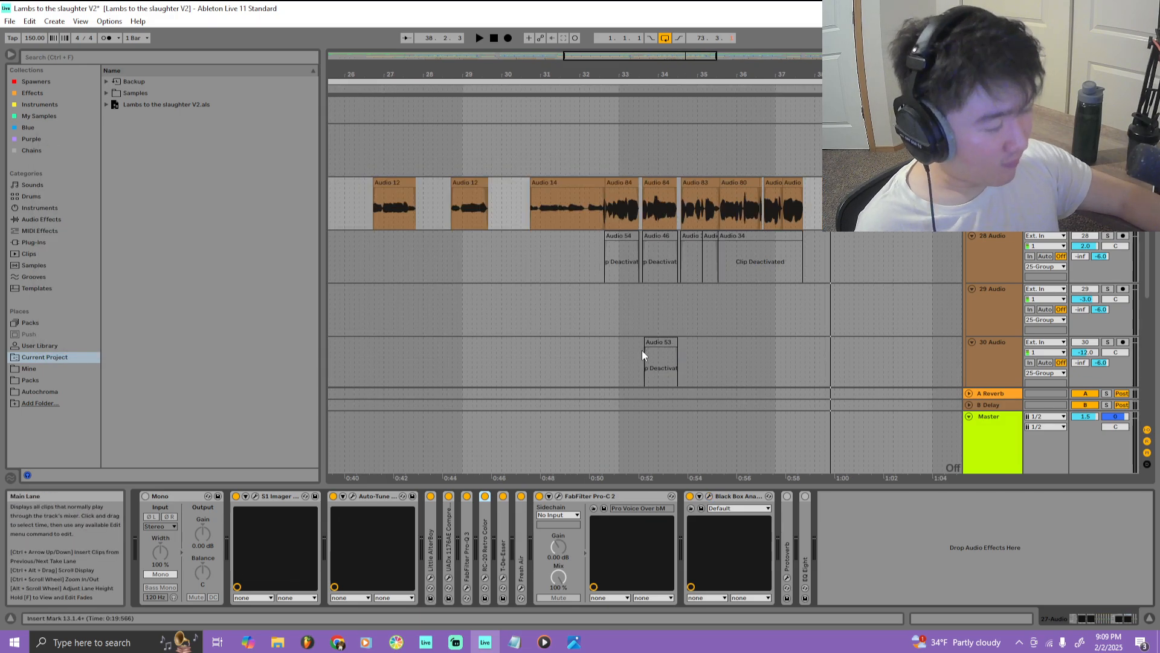
double_click(787, 544)
left_click(788, 496)
key("space")
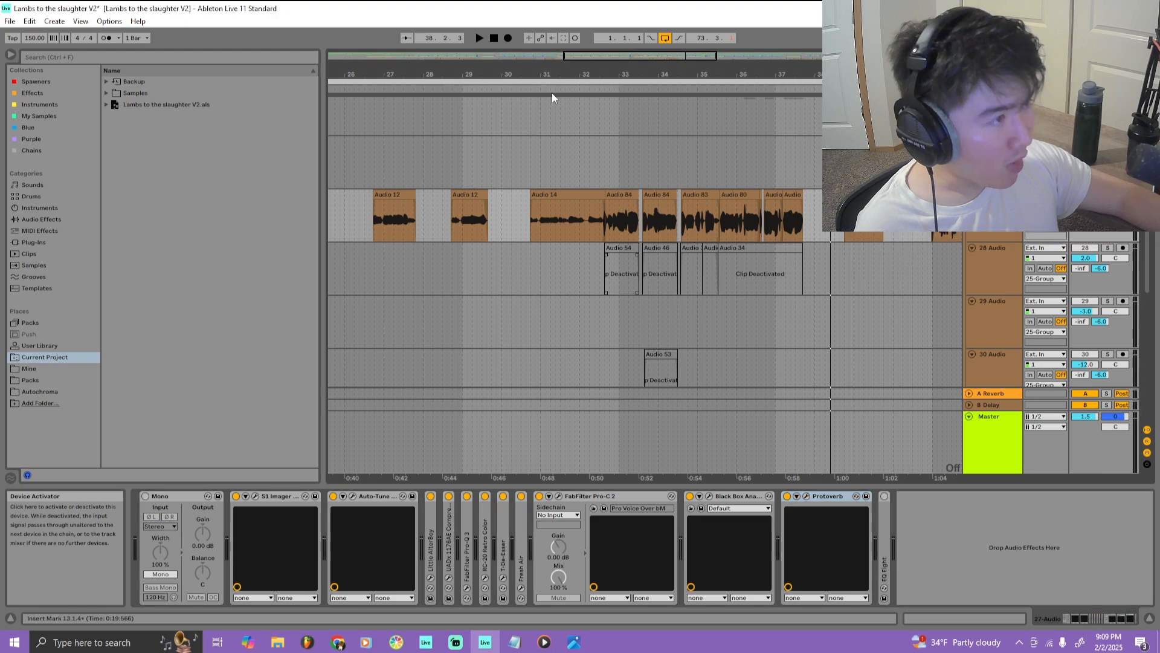
left_click(807, 496)
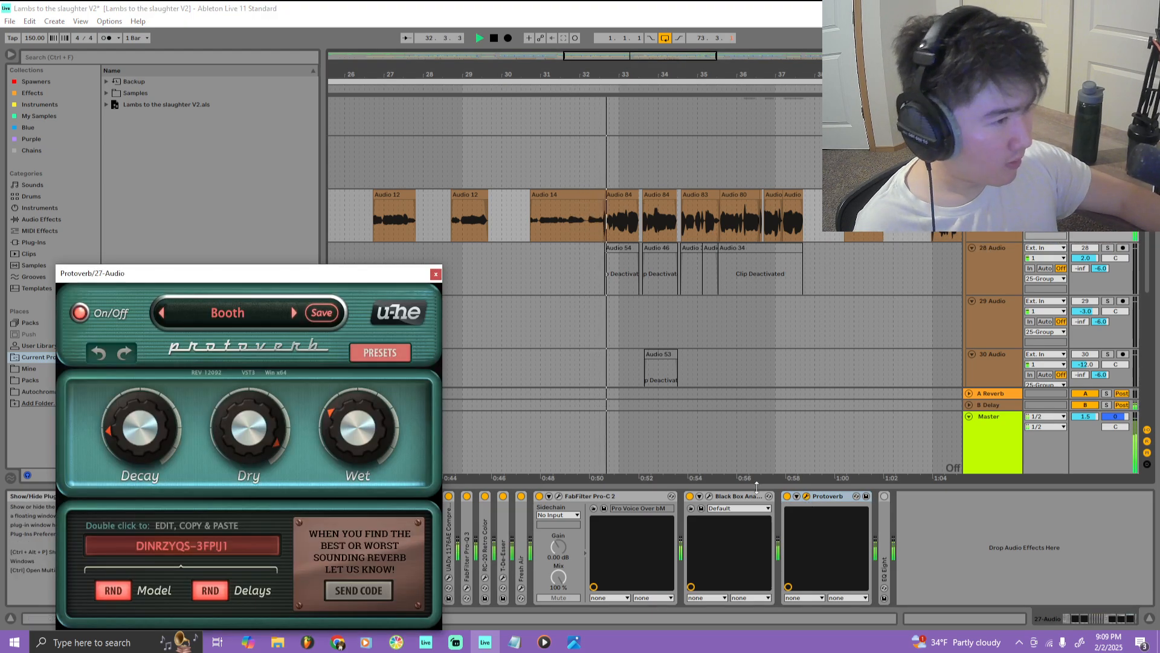
Stop playback, view Protoverb's preset list without changing the Booth preset, and shift its window aside
left_click(494, 38)
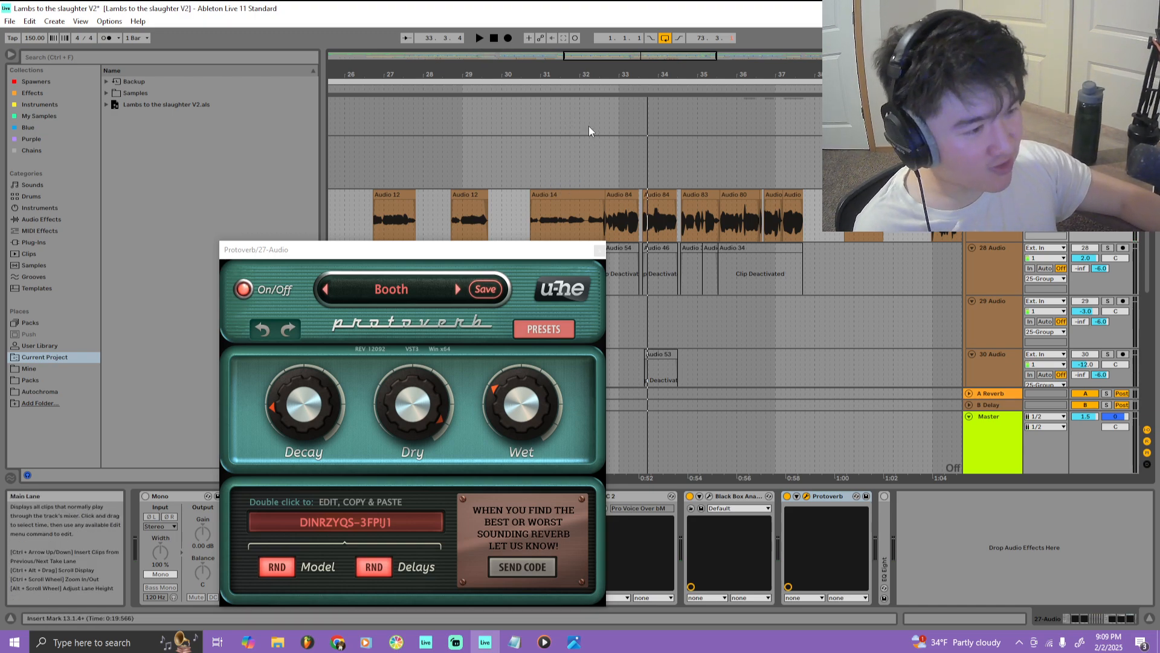
left_click(404, 284)
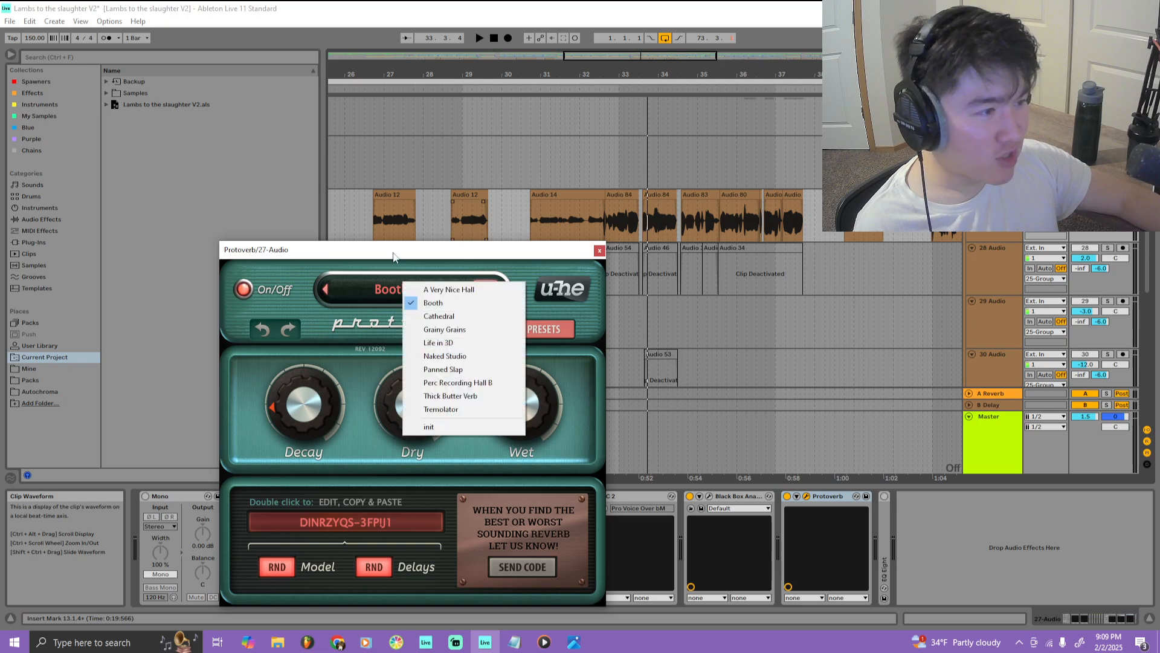
left_click_drag(412, 253, 467, 243)
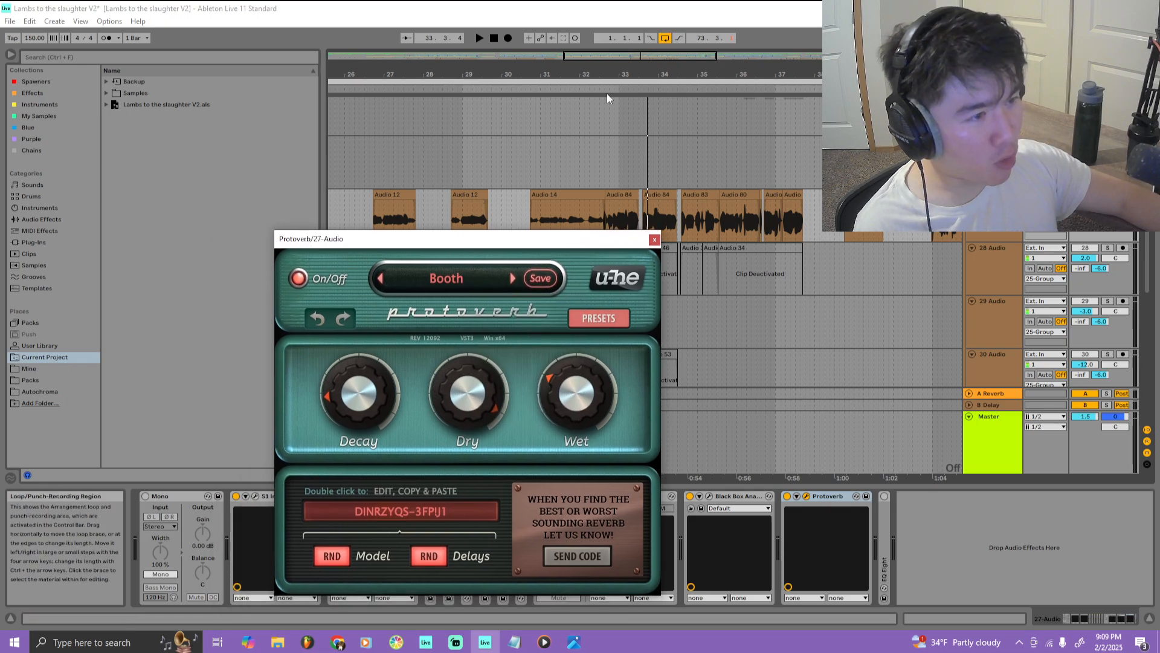
Replay the vocals from around bar 33 and compare them with Protoverb bypassed and active
left_click(606, 93)
left_click(605, 92)
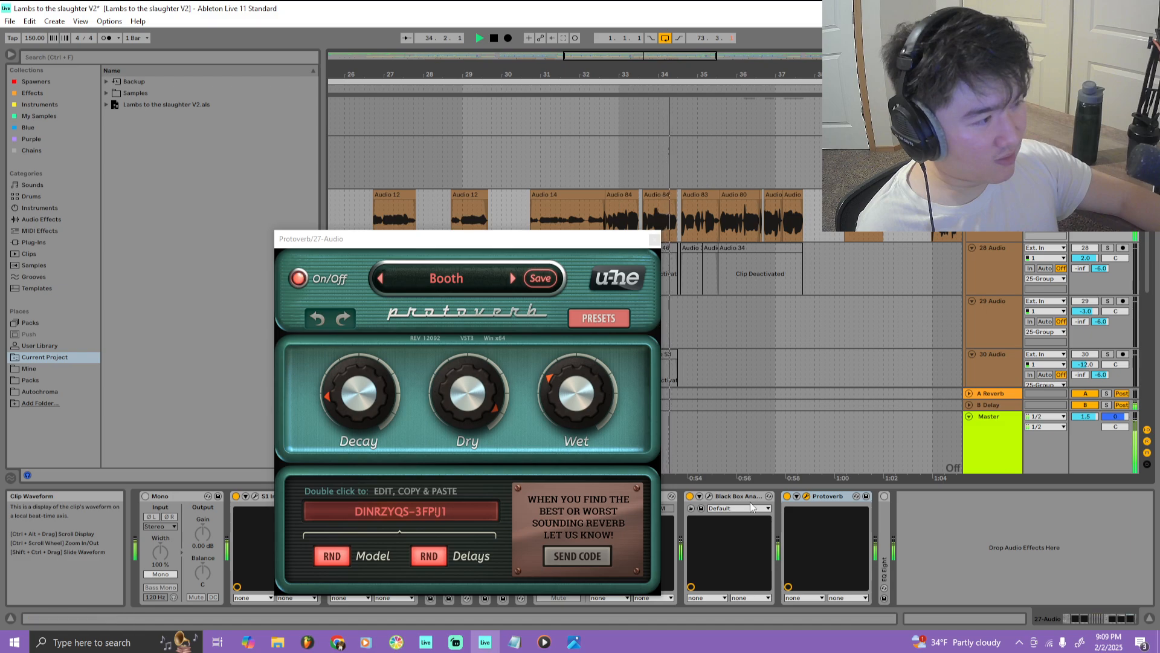
left_click(787, 496)
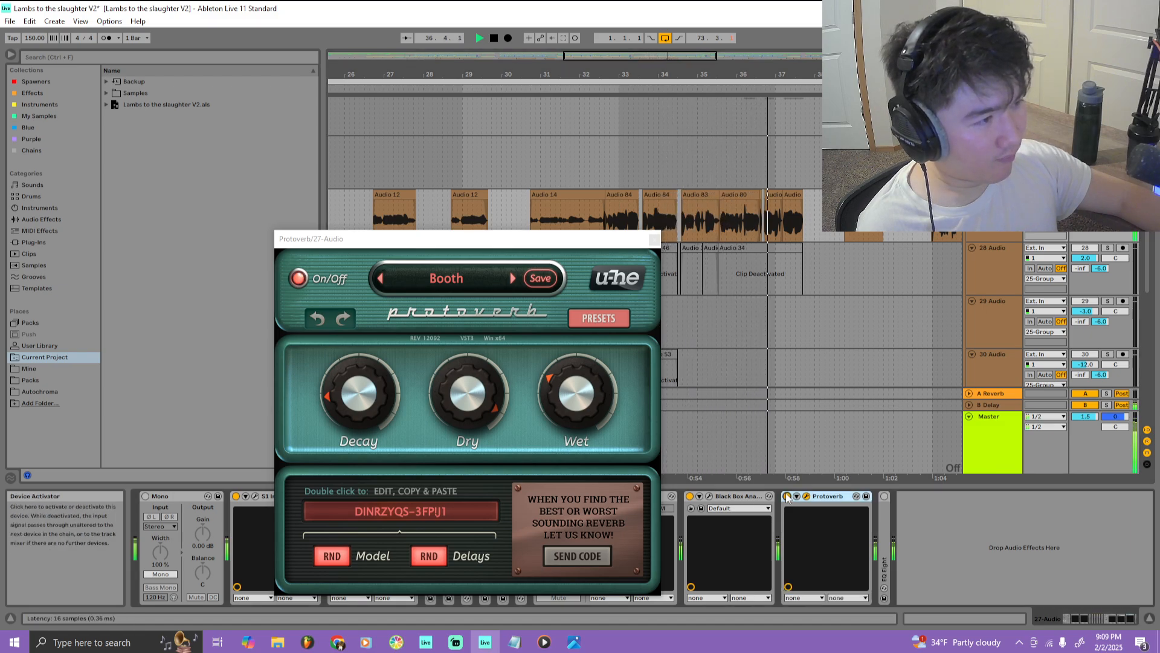
Close the Protoverb window, and unfold and enable EQ Eight at the end of the vocal chain
left_click(656, 240)
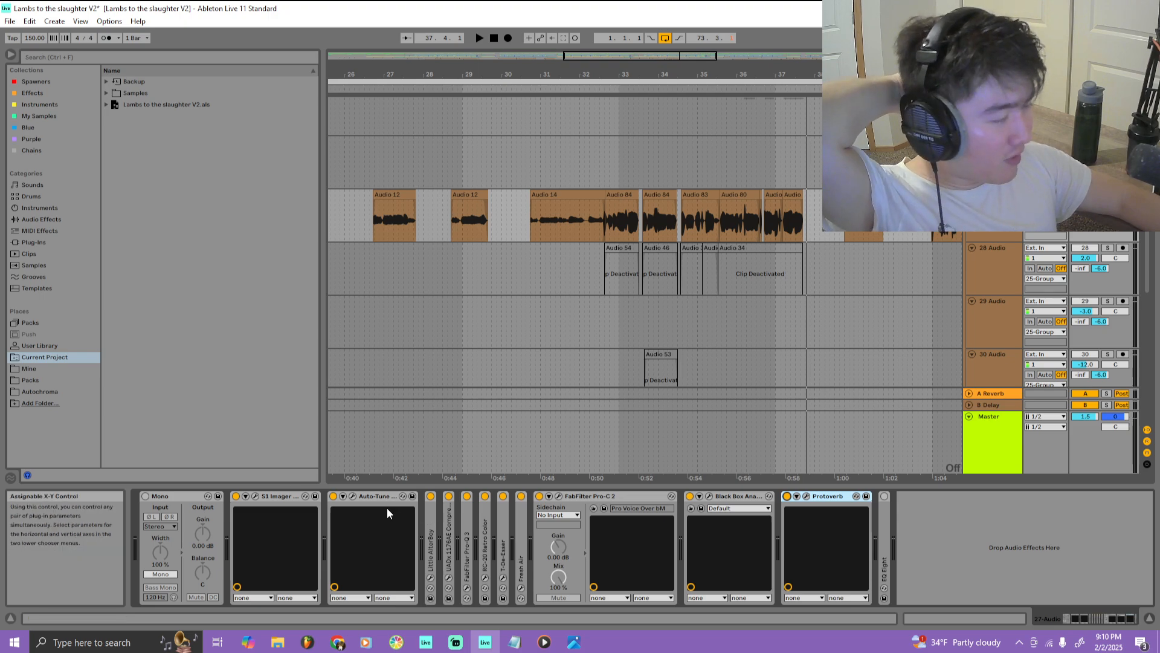
double_click(886, 531)
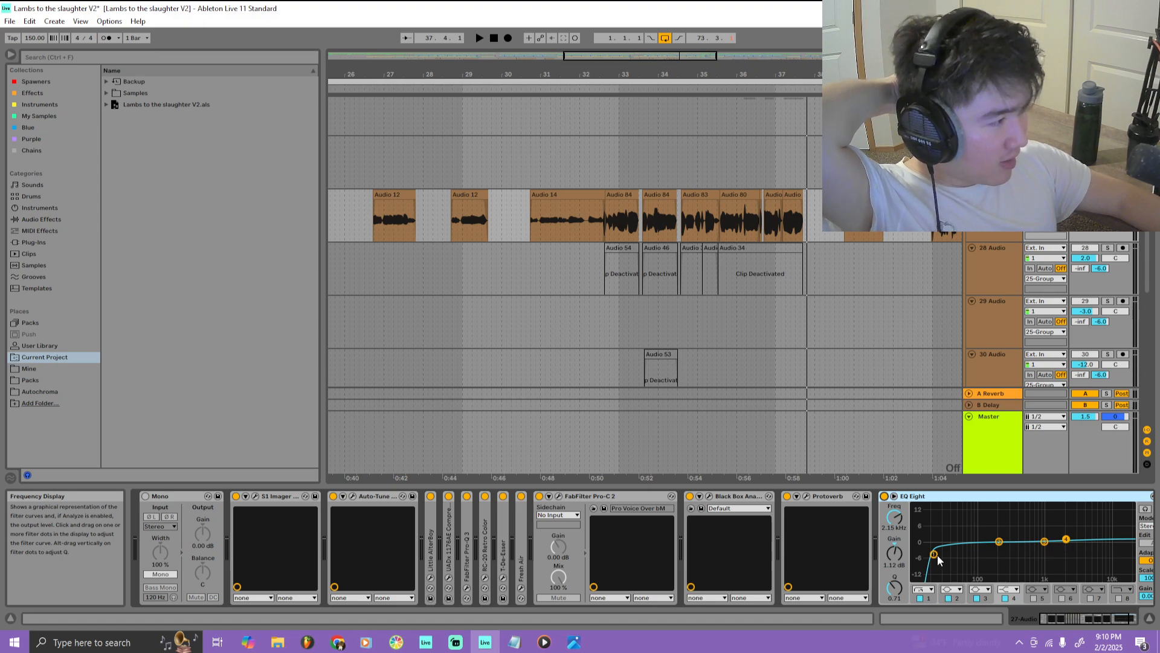
Select the 28 Audio track and examine the EQ Eight at the end of its effects chain, folding it again
left_click(987, 274)
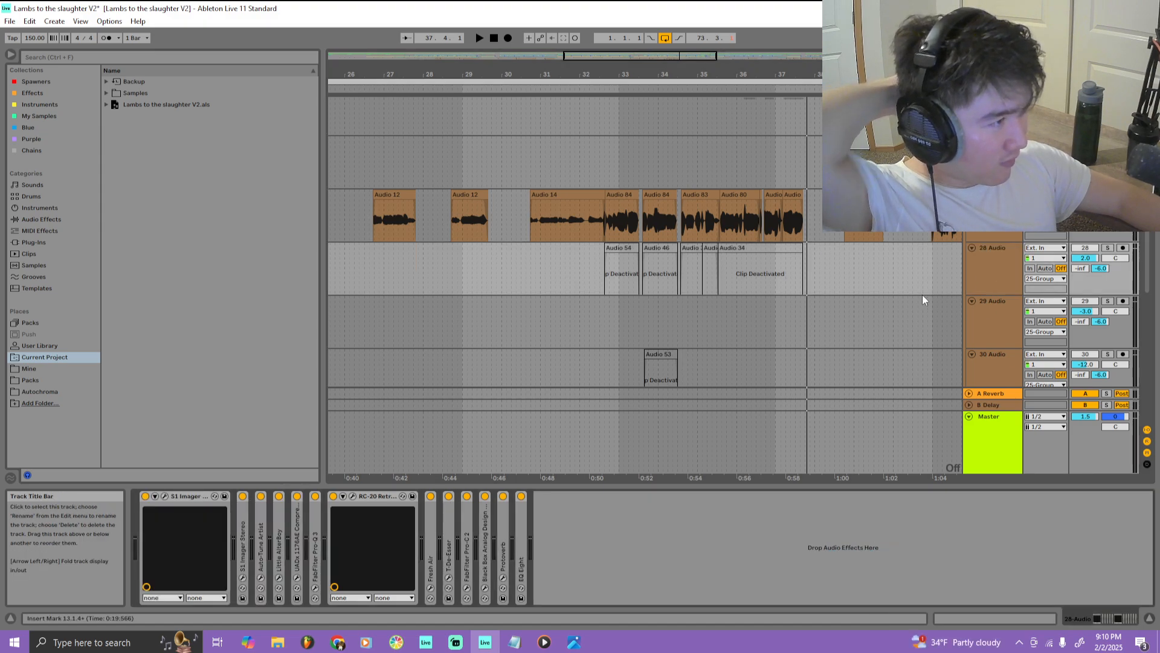
double_click(525, 533)
double_click(617, 497)
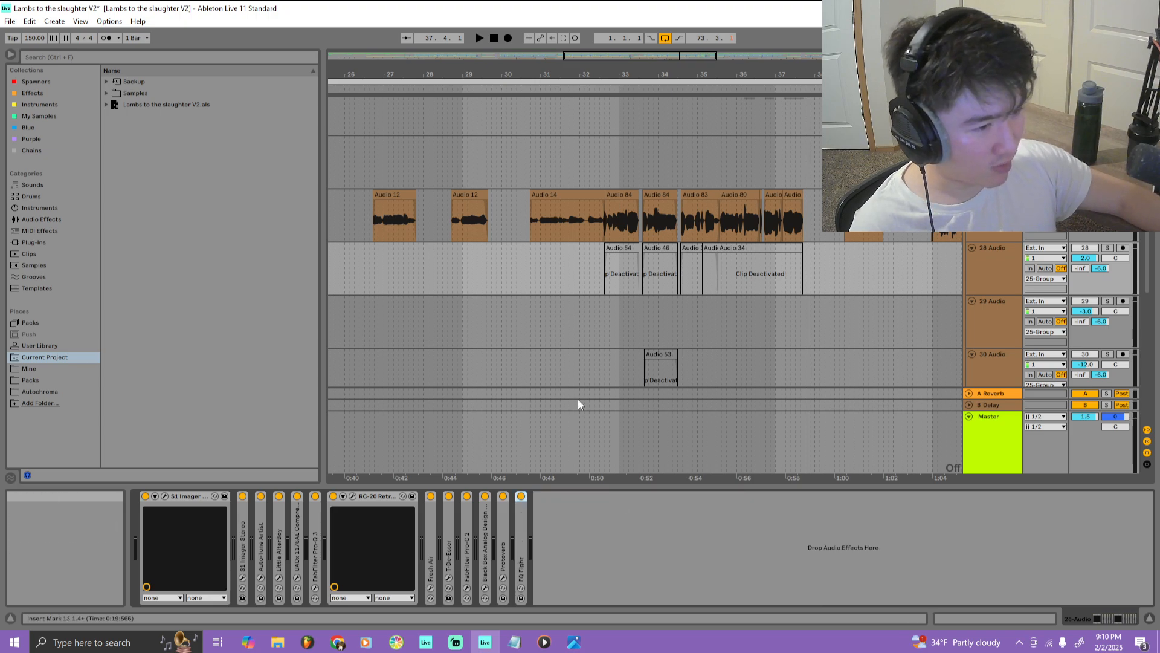
Return to the 27 Audio track and fold every device in its effects chain except EQ Eight
scroll(562, 378, "down", 5)
left_click(1002, 233)
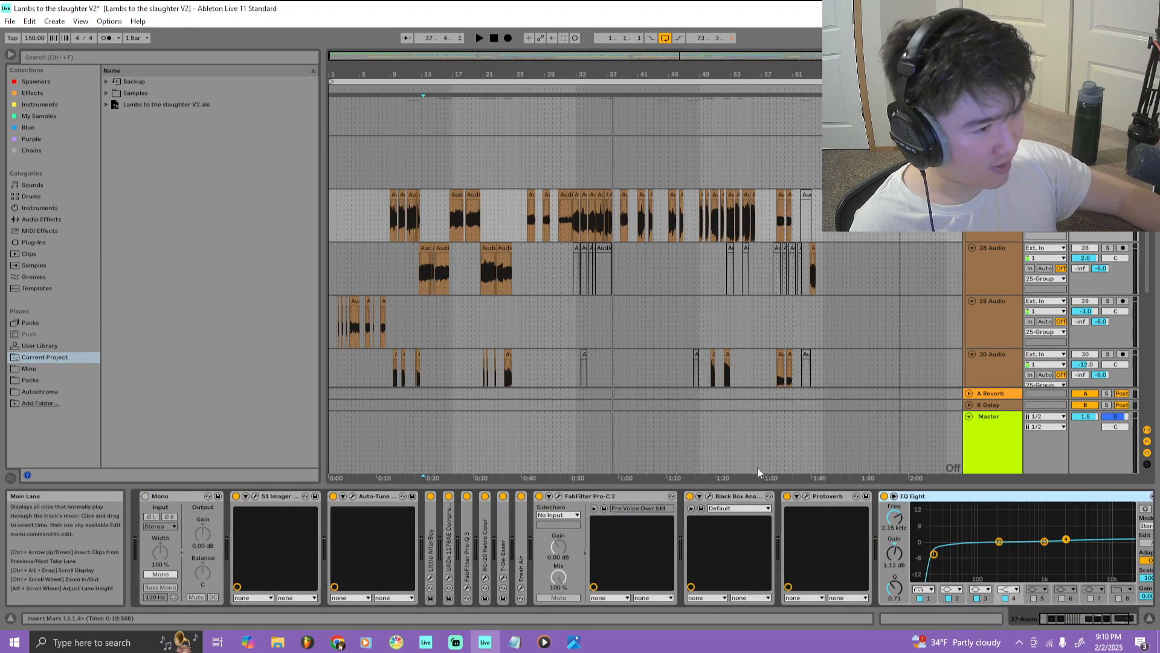
double_click(168, 495)
double_click(236, 497)
left_click(236, 498)
double_click(236, 497)
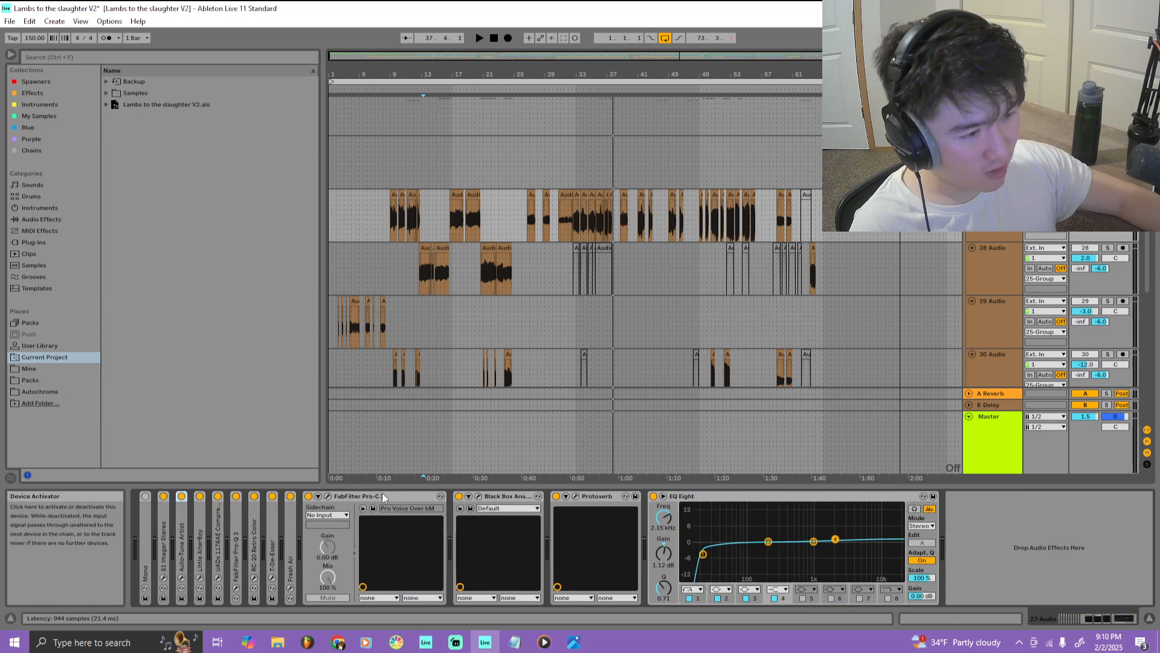
double_click(384, 492)
double_click(370, 493)
double_click(385, 496)
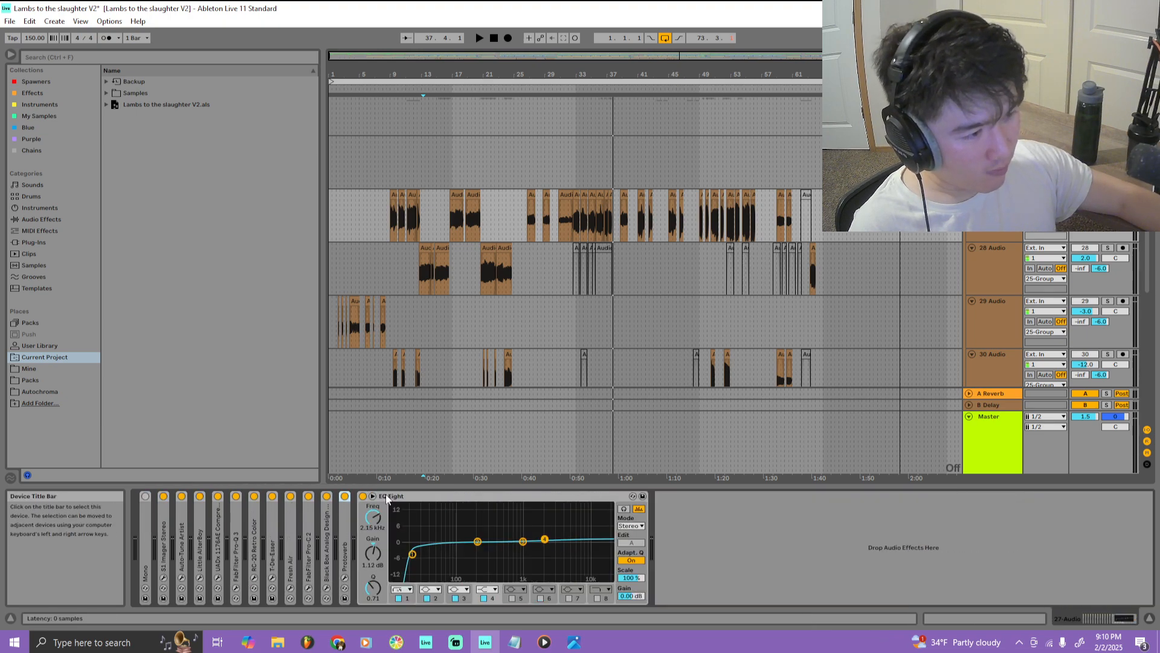
Play the soloed vocals from around bar 7 with the completed effects chain, look over the vocal tracks, and stop playback
left_click(371, 88)
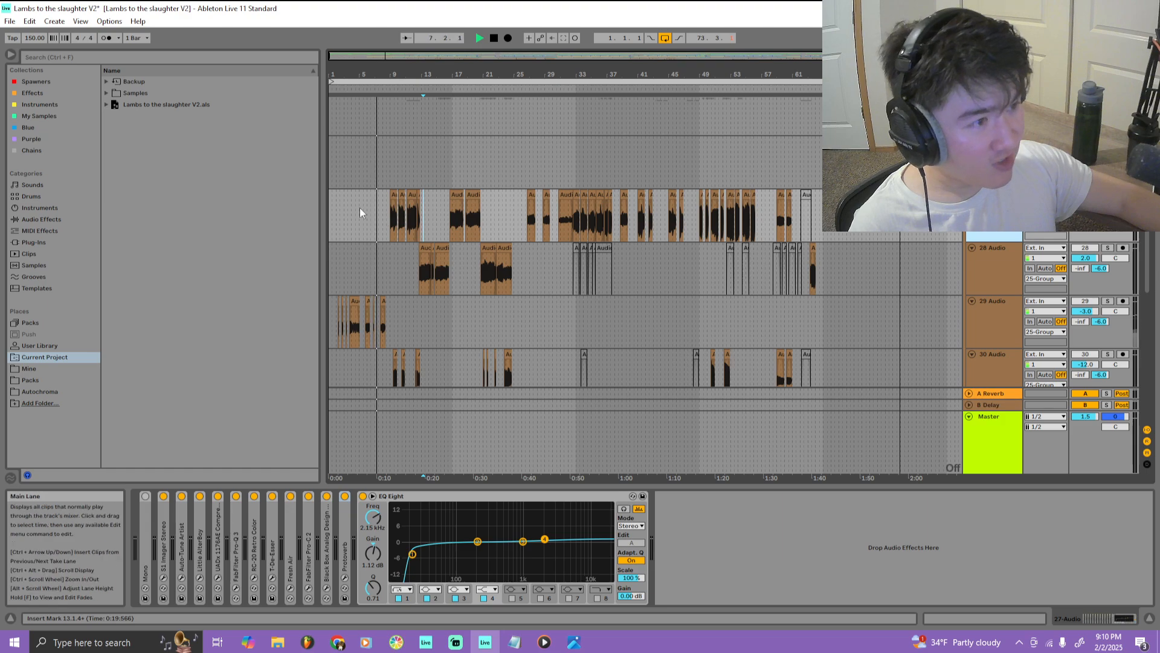
scroll(329, 156, "up", 3)
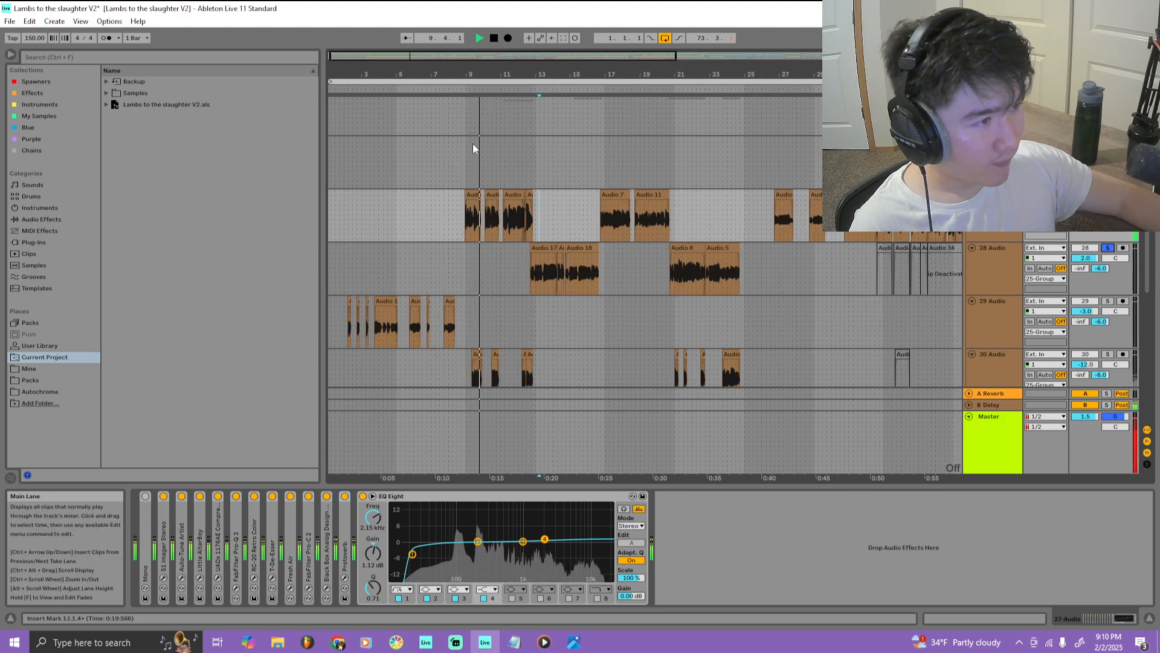
scroll(464, 199, "down", 2)
scroll(462, 232, "down", 3)
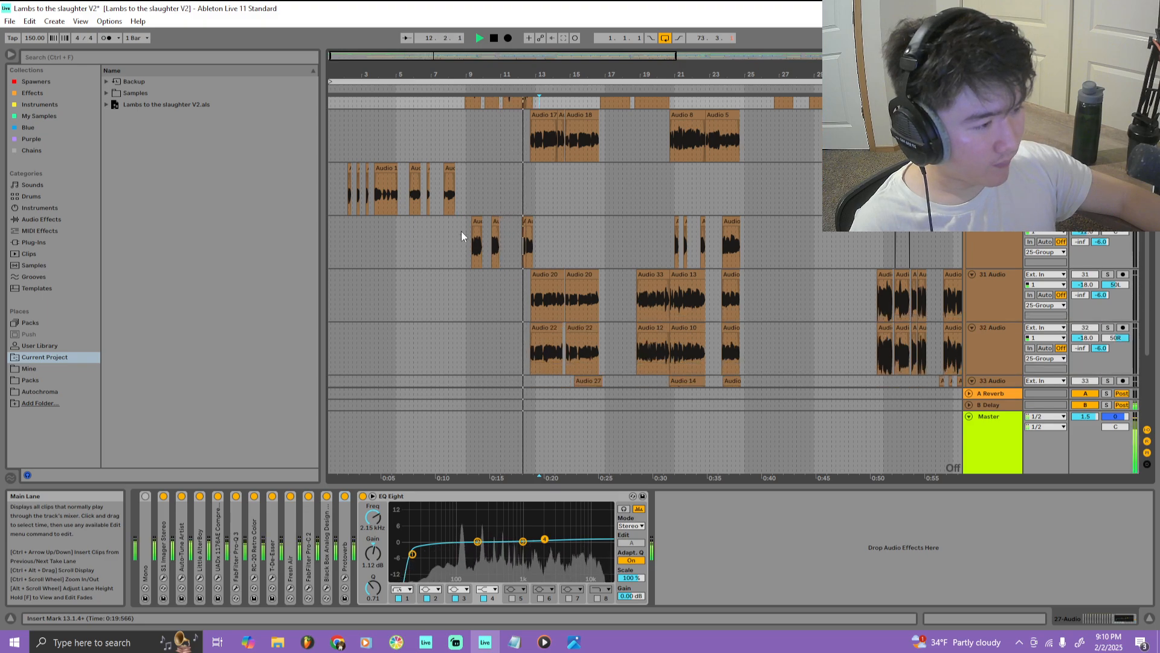
scroll(461, 231, "down", 3)
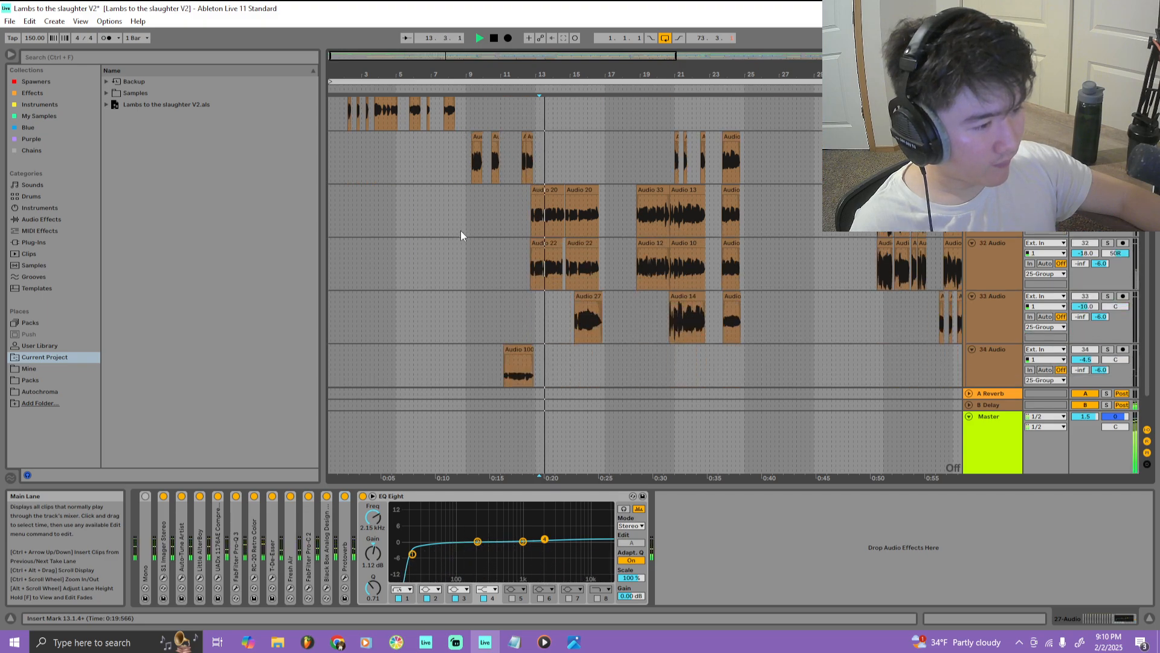
scroll(684, 233, "up", 4)
scroll(684, 234, "up", 2)
key("space")
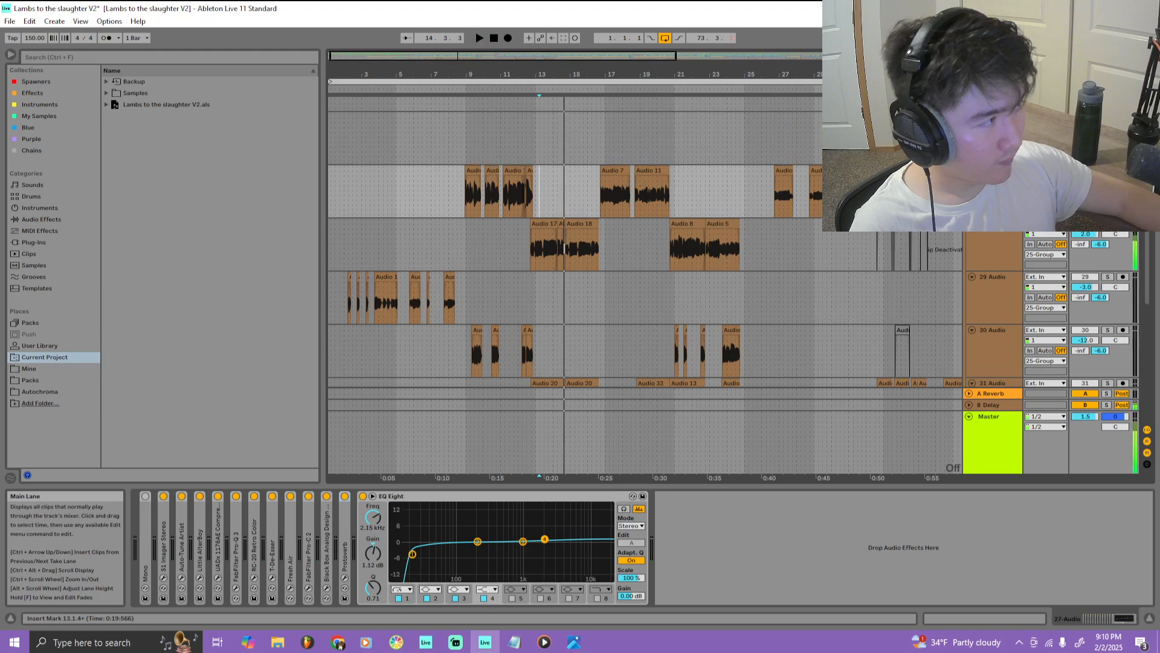
Release the solo and audition the vocals with the full mix from around bar 11, following the backing vocal tracks before stopping
scroll(684, 234, "up", 2)
scroll(544, 193, "down", 2)
key("space")
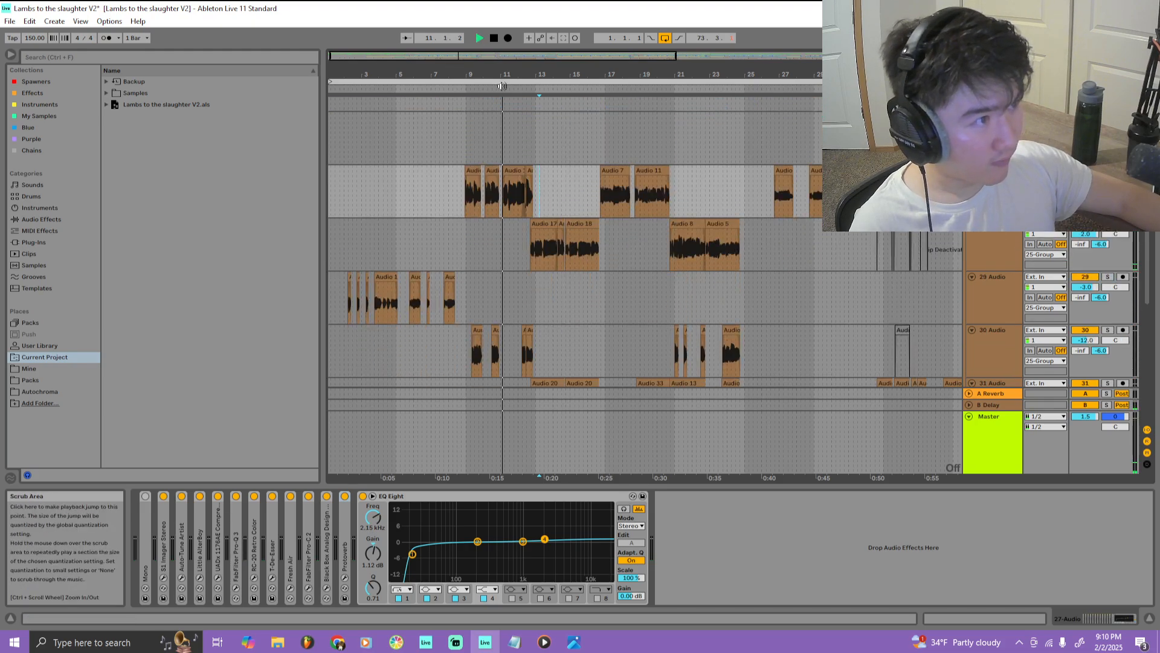
scroll(552, 275, "down", 2)
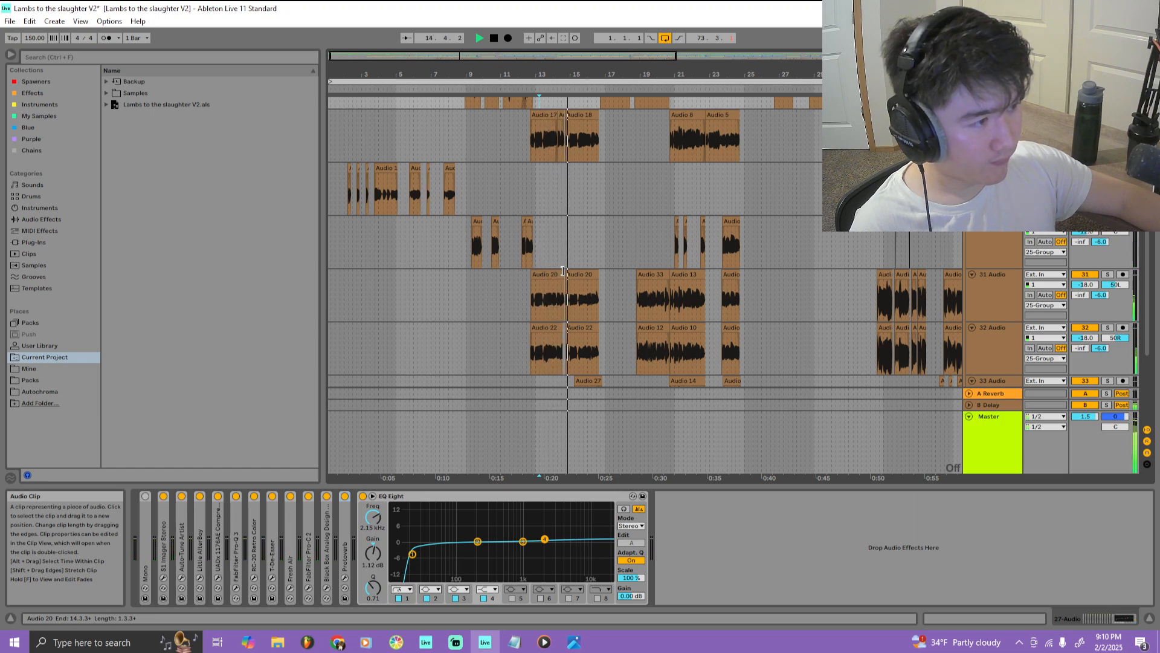
scroll(562, 273, "down", 1)
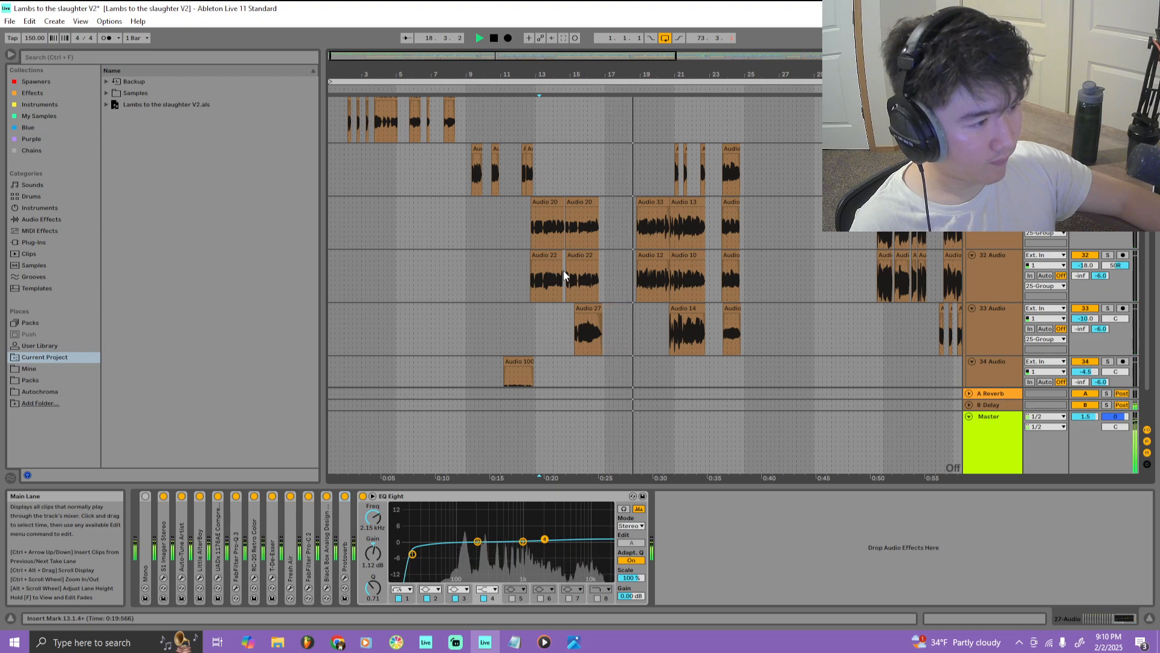
scroll(568, 272, "down", 1)
scroll(592, 270, "up", 6)
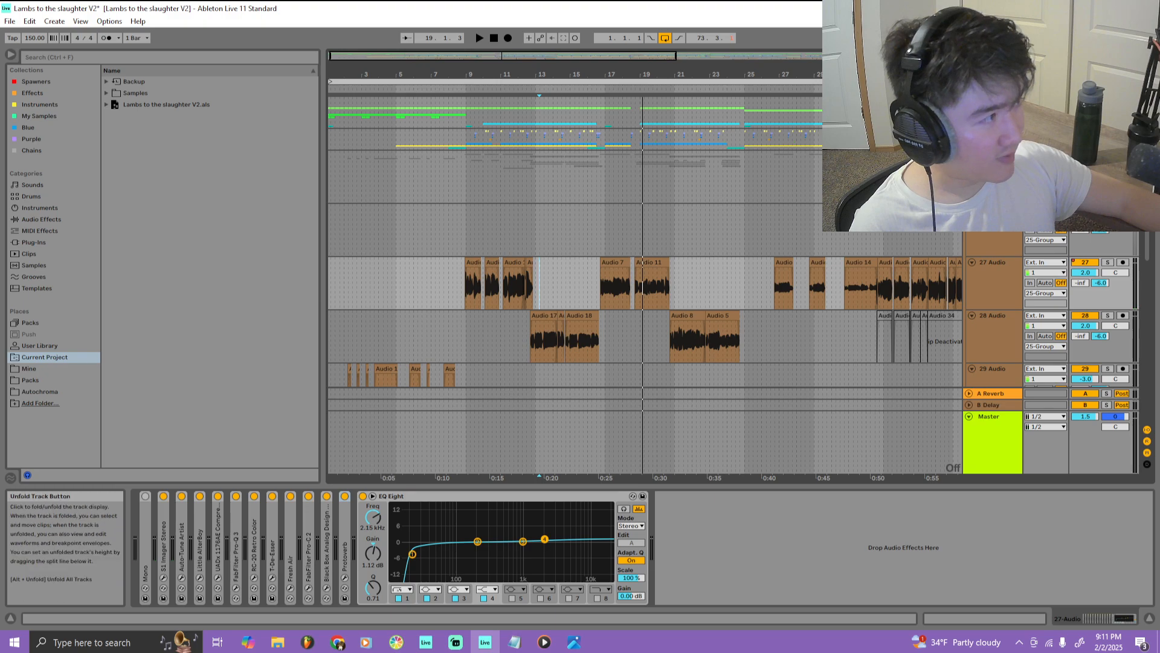
Fold the vocal group, play the full mix from around bar 12, and stop playback
left_click(972, 156)
left_click(523, 86)
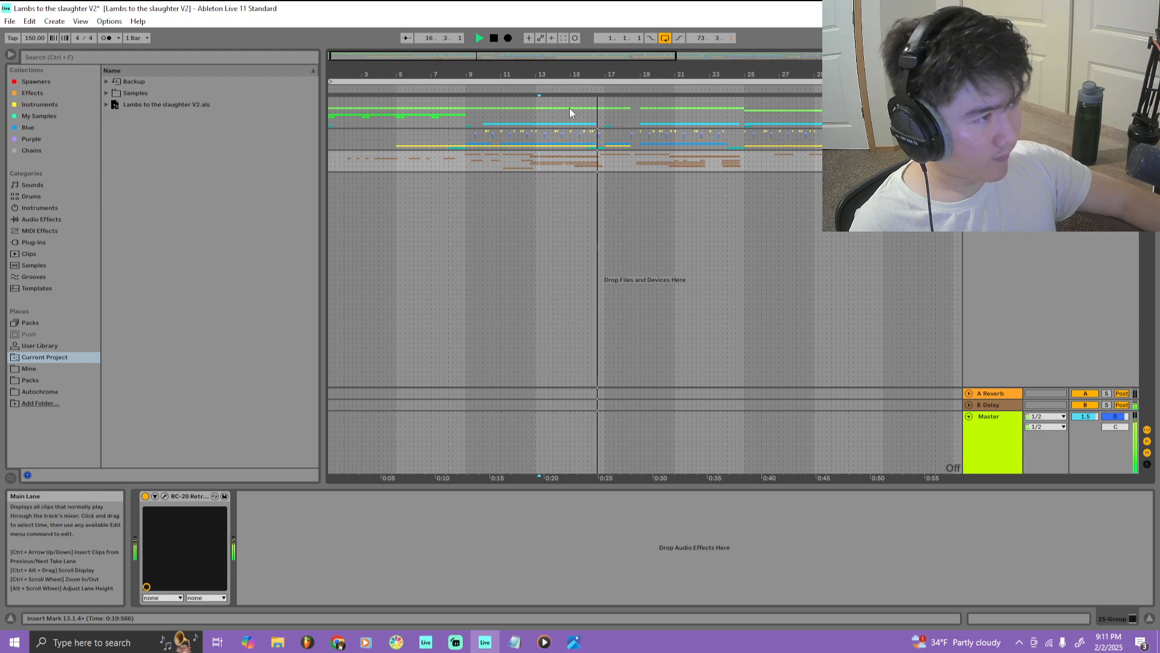
key("space")
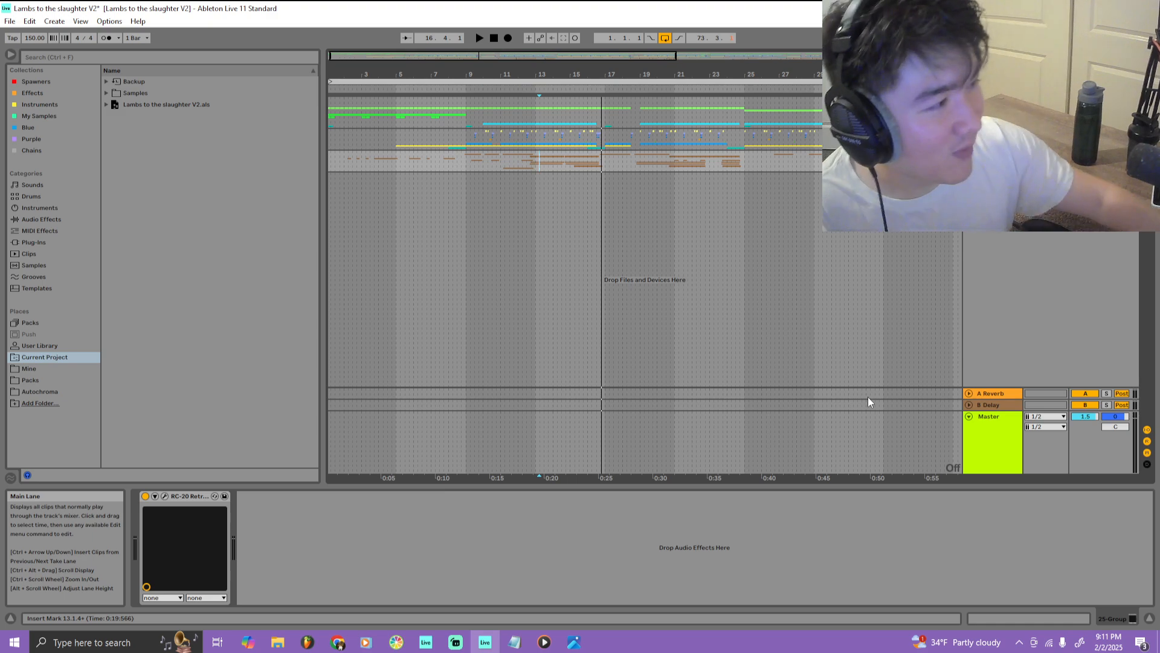
Show the Master track's devices, examine the Youlean Loudness Meter 2 readings, close its window, and leave the meter active
left_click(976, 444)
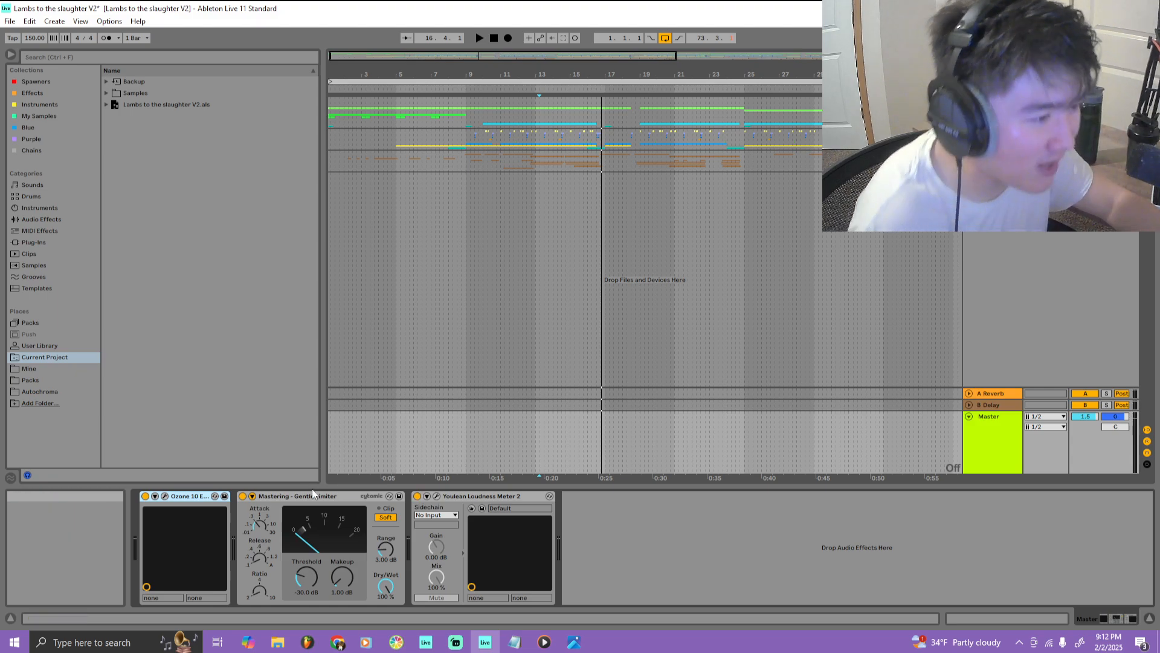
left_click(271, 493)
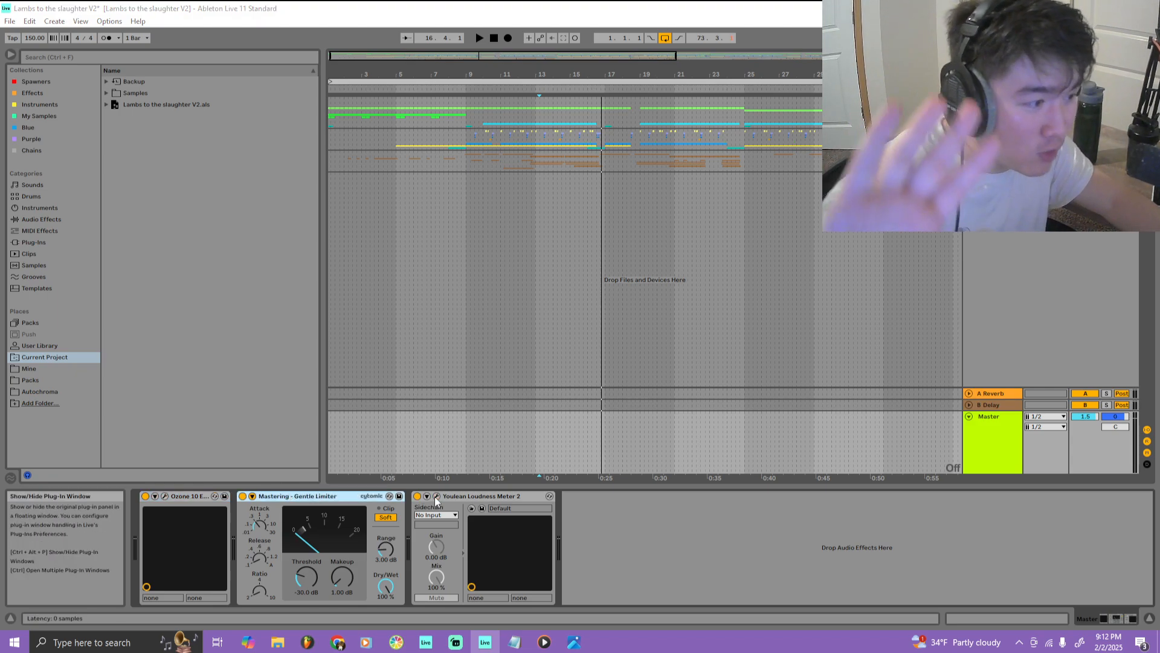
left_click(437, 496)
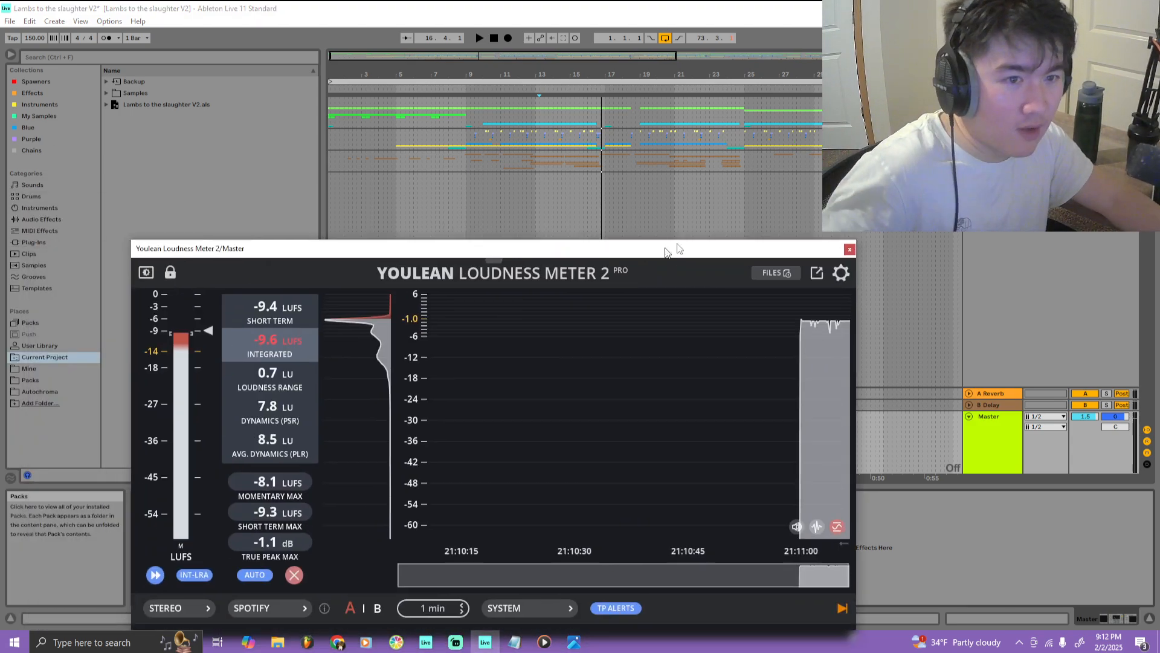
left_click_drag(662, 257, 721, 196)
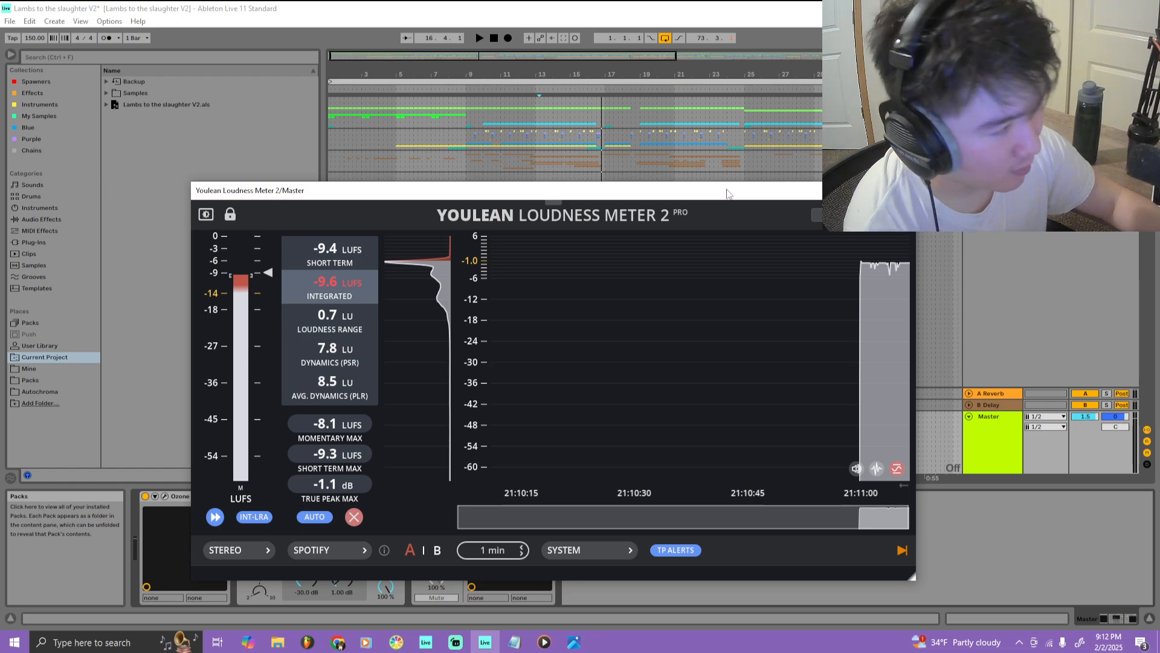
left_click(903, 190)
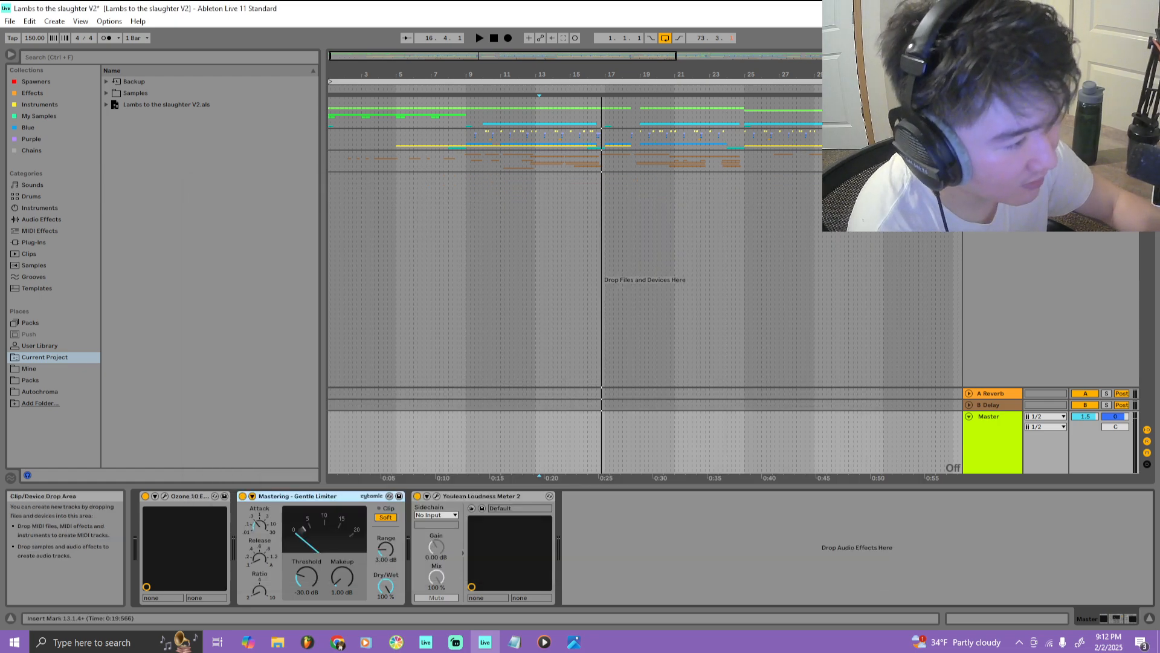
left_click(418, 496)
left_click(417, 496)
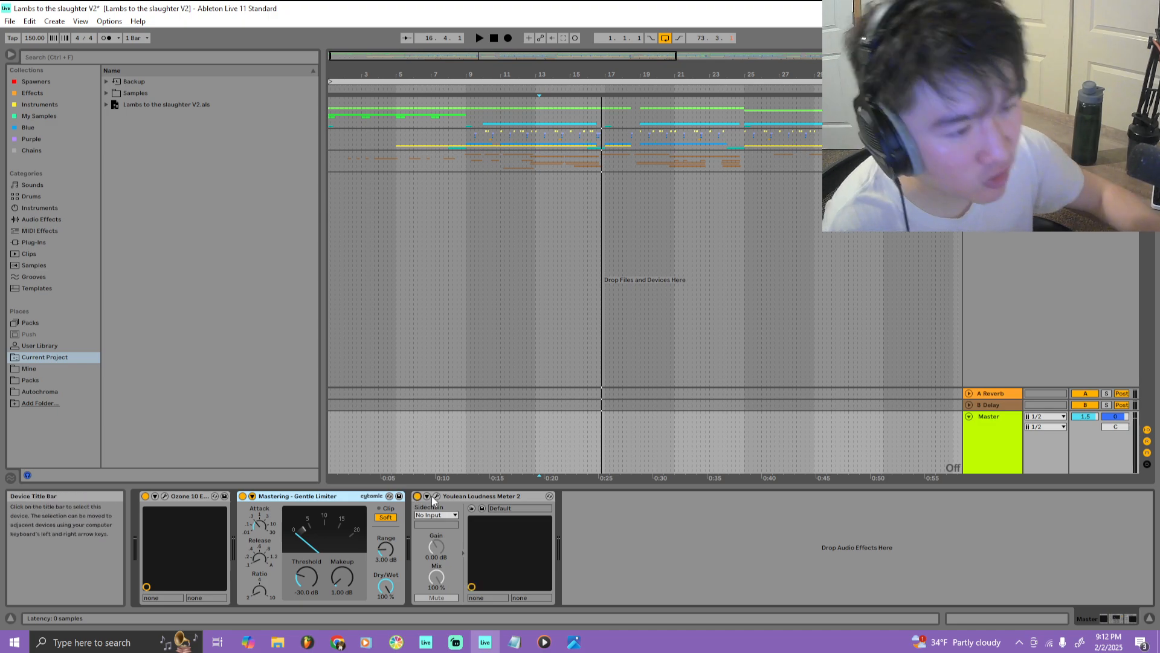
Show the Ozone 10 Elements window from the Master track and shift it clear of the device chain
left_click(165, 496)
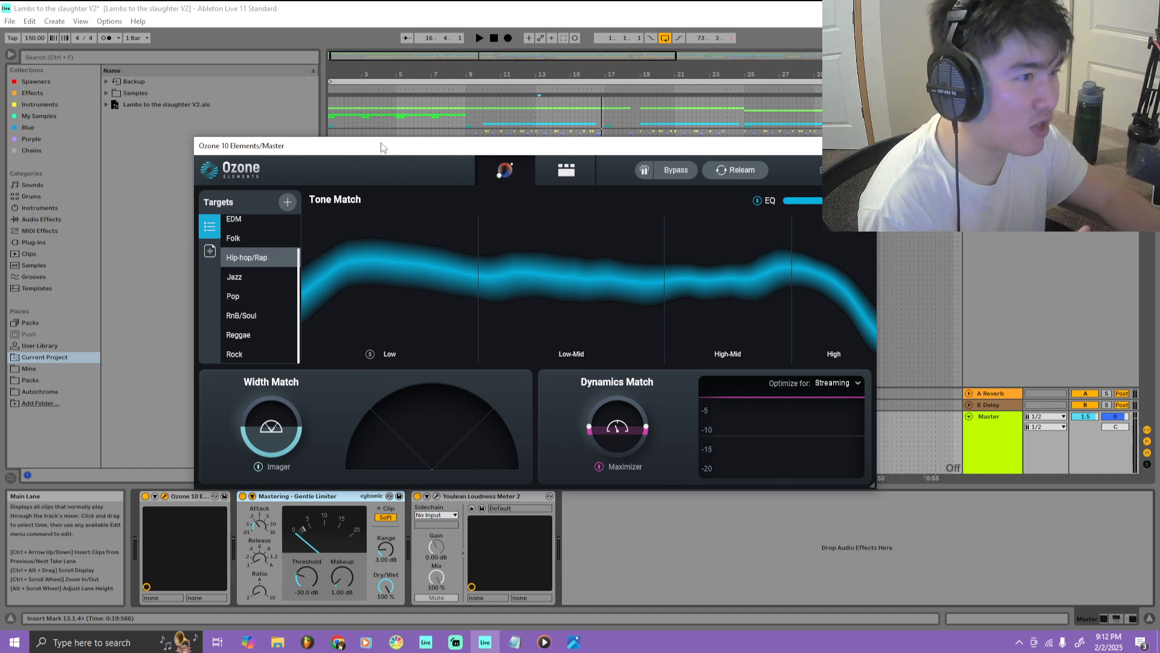
left_click_drag(374, 153, 495, 146)
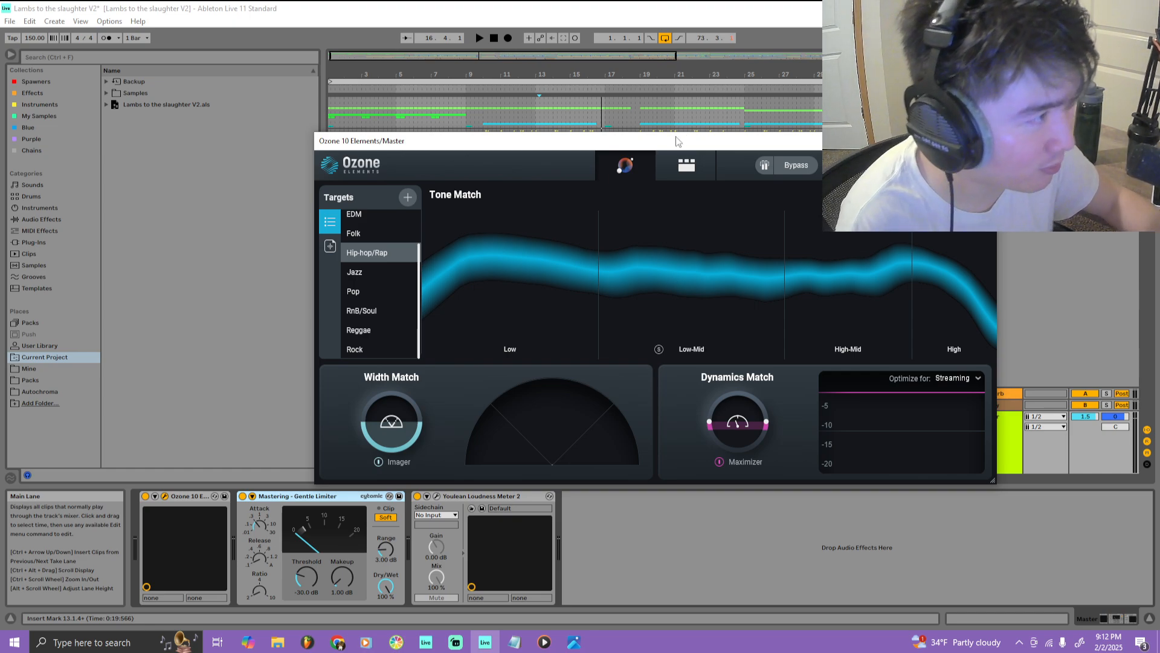
left_click_drag(529, 145, 828, 265)
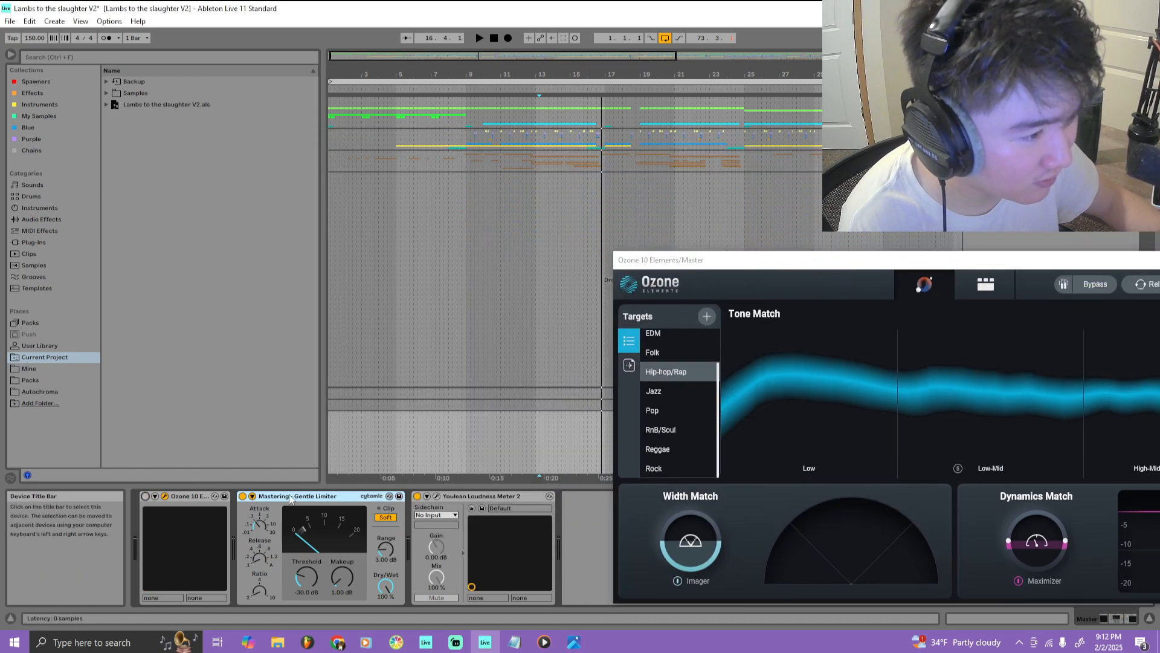
Deactivate Ozone 10 Elements and the Gentle Limiter on the Master, and play the unmastered mix from around bar 12
left_click(243, 496)
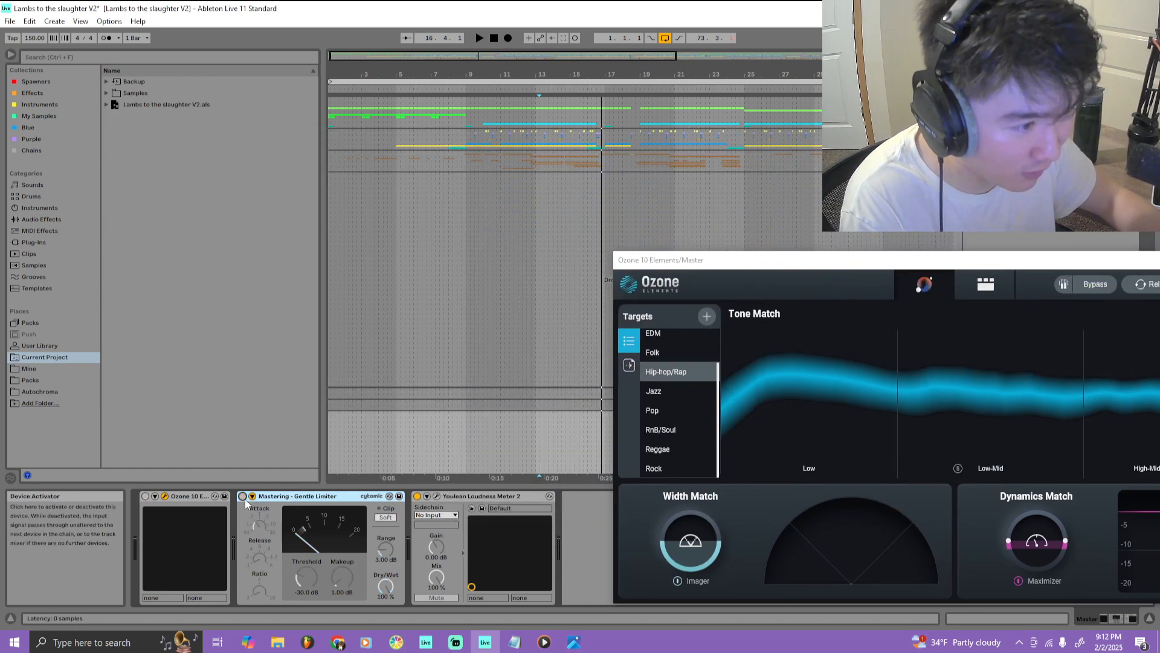
left_click(187, 497)
left_click(263, 497, "shift")
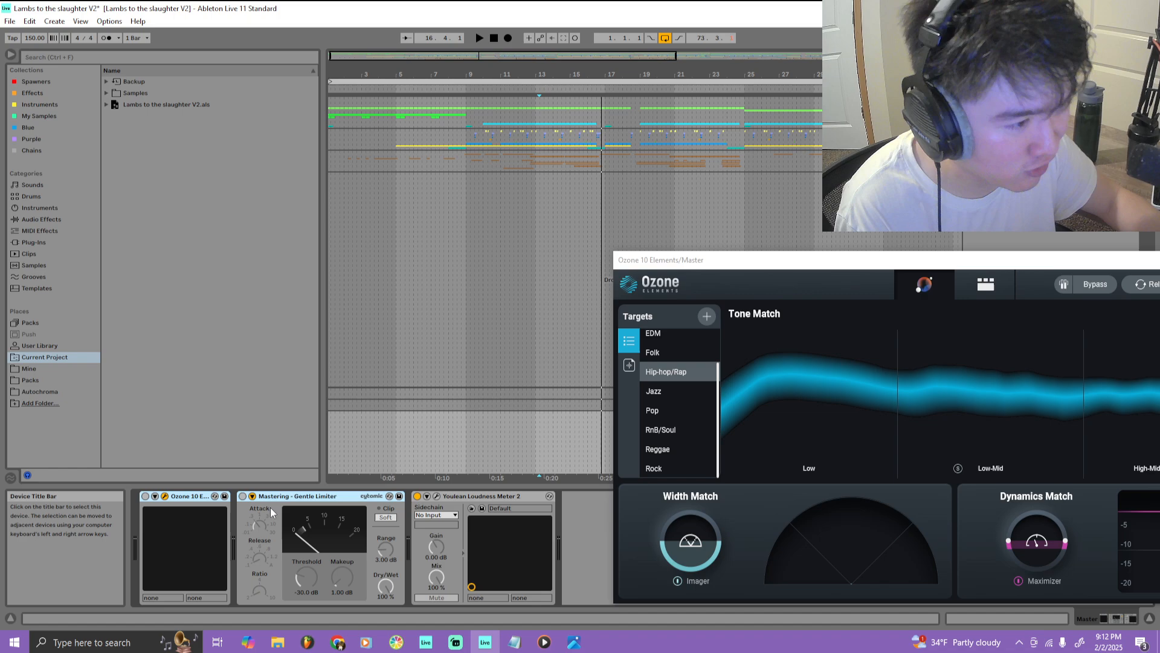
left_click(497, 82)
left_click(516, 88)
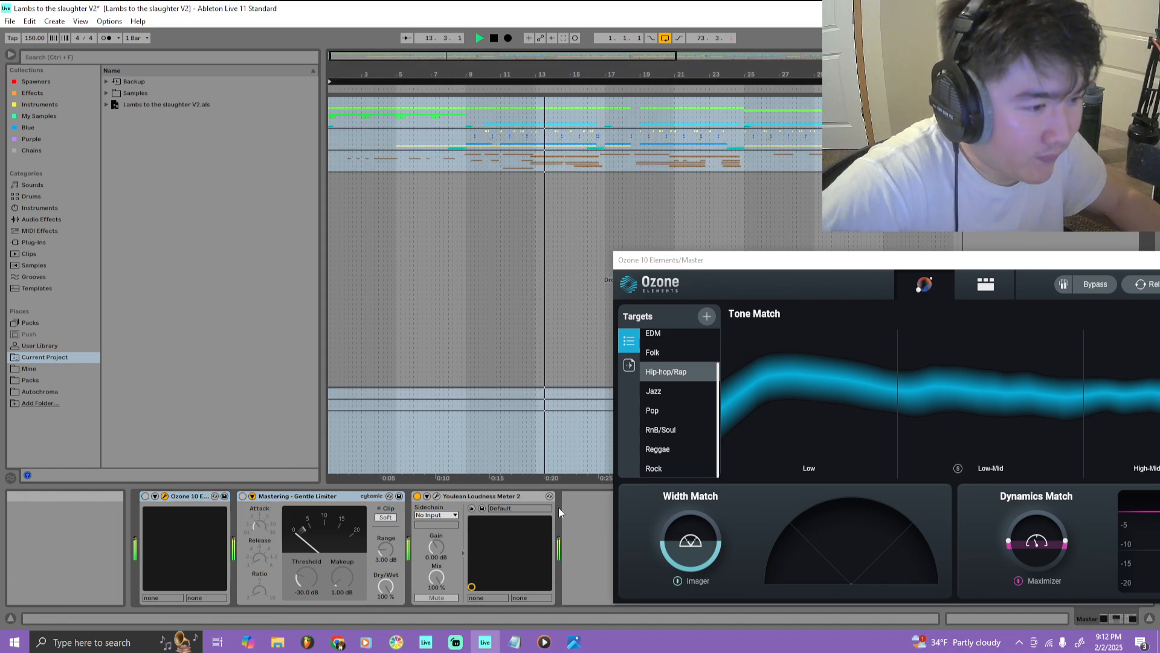
Reactivate Ozone 10 Elements during playback, replay the mix from around bar 13, and stop
left_click(145, 497)
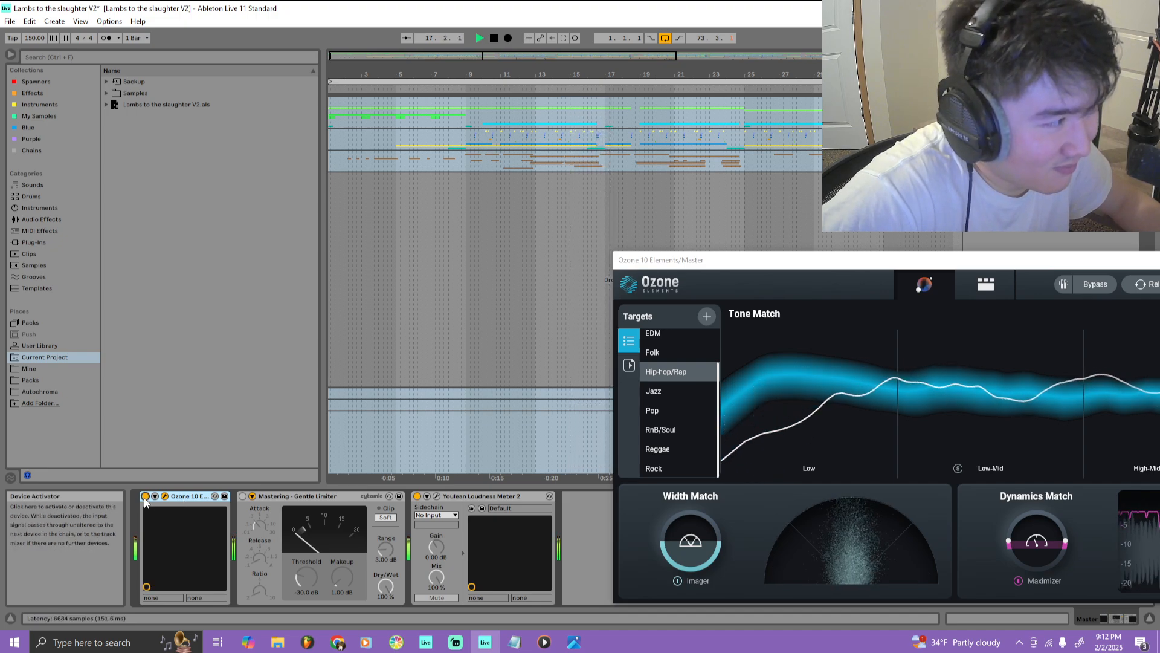
left_click(530, 90)
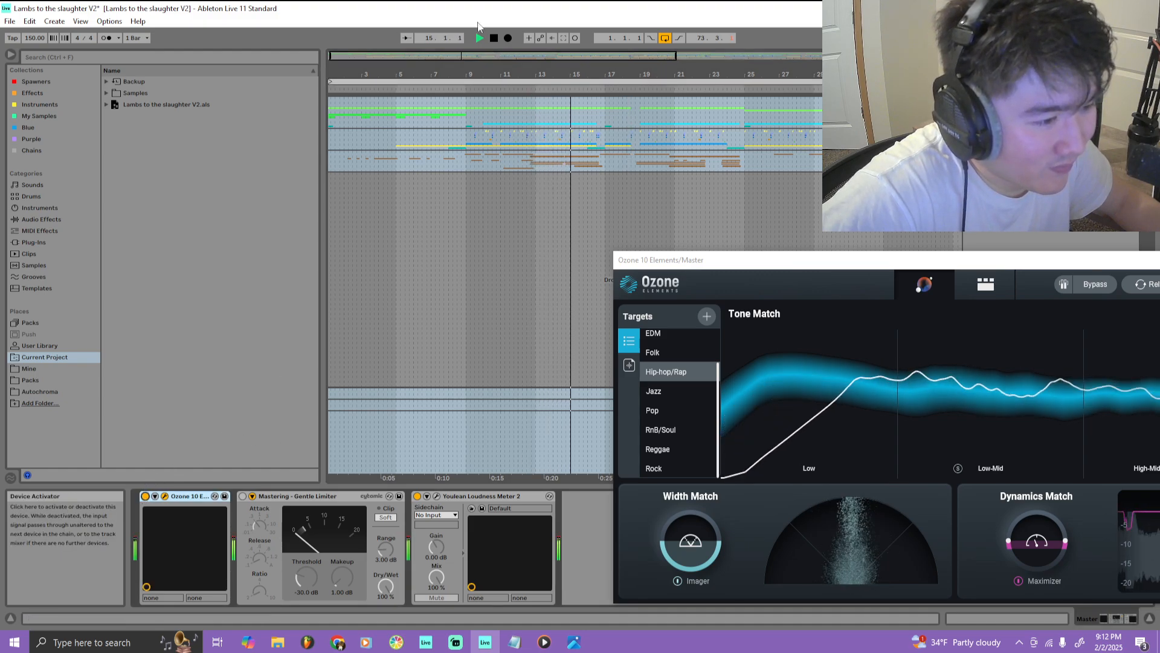
key("space")
Close the Ozone 10 Elements window and reactivate the Mastering - Gentle Limiter on the Master
left_click_drag(722, 260, 420, 193)
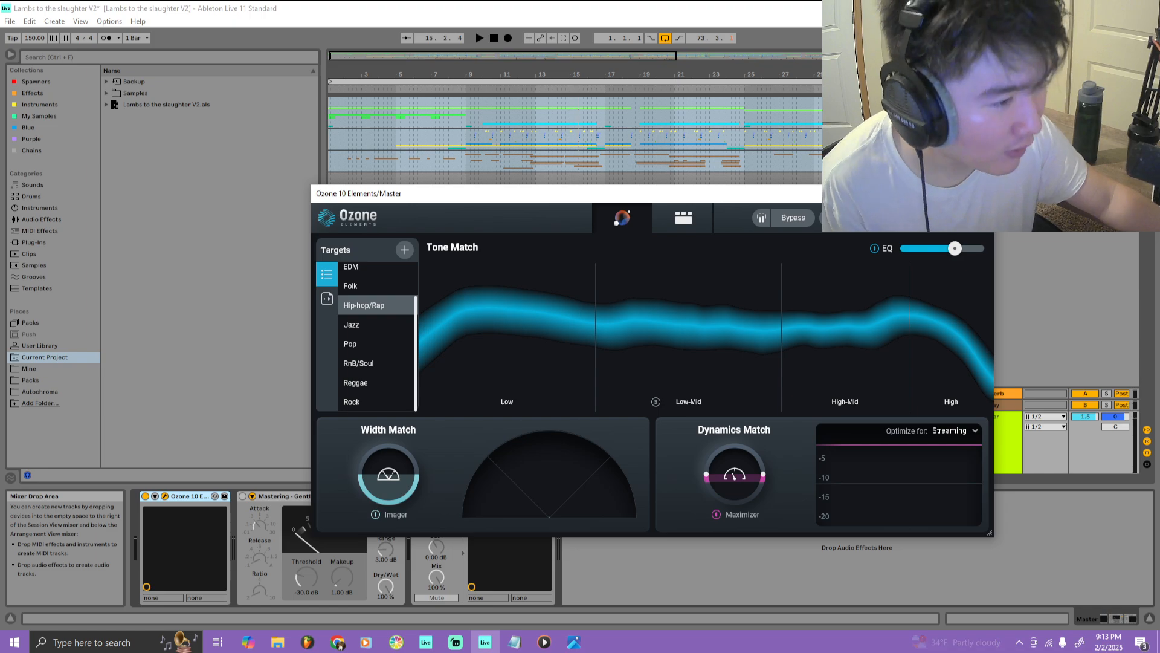
key("ctrl+alt+p")
left_click(243, 495)
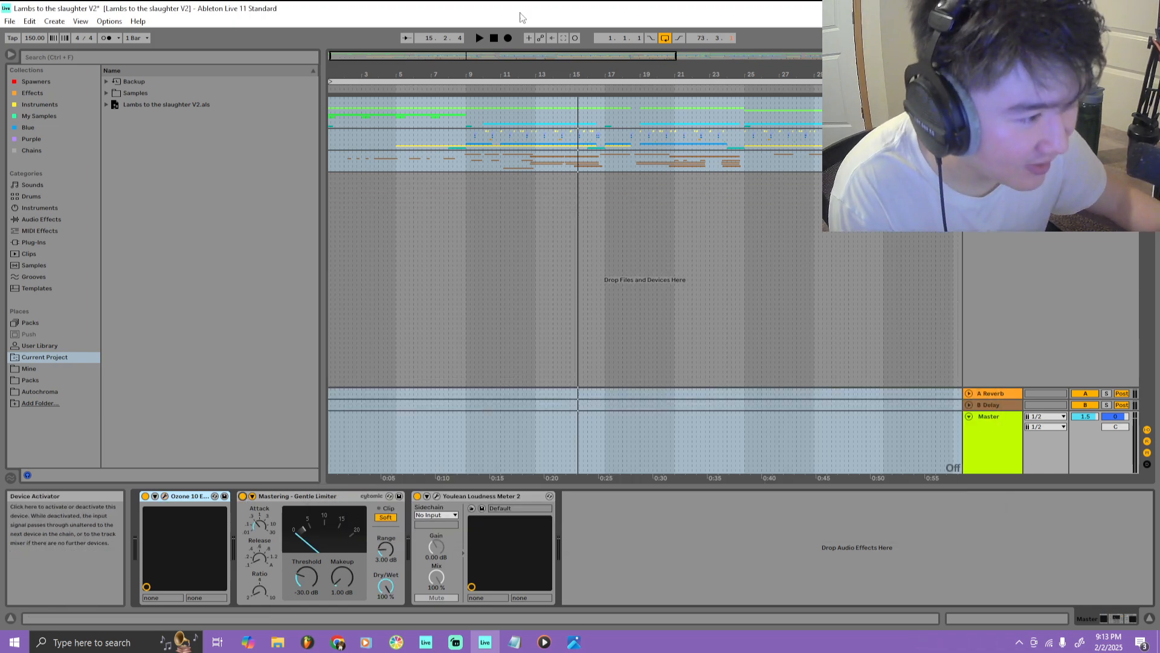
Play the mix from around bar 9 and compare it with the Gentle Limiter bypassed and active
left_click(476, 93)
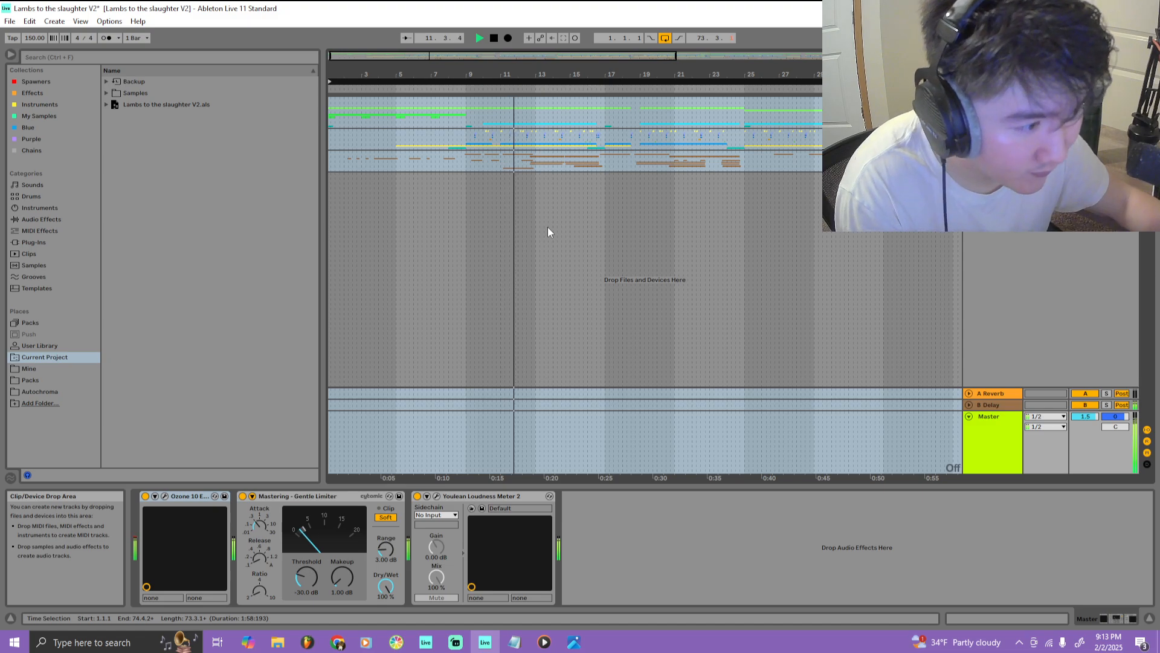
left_click(242, 496)
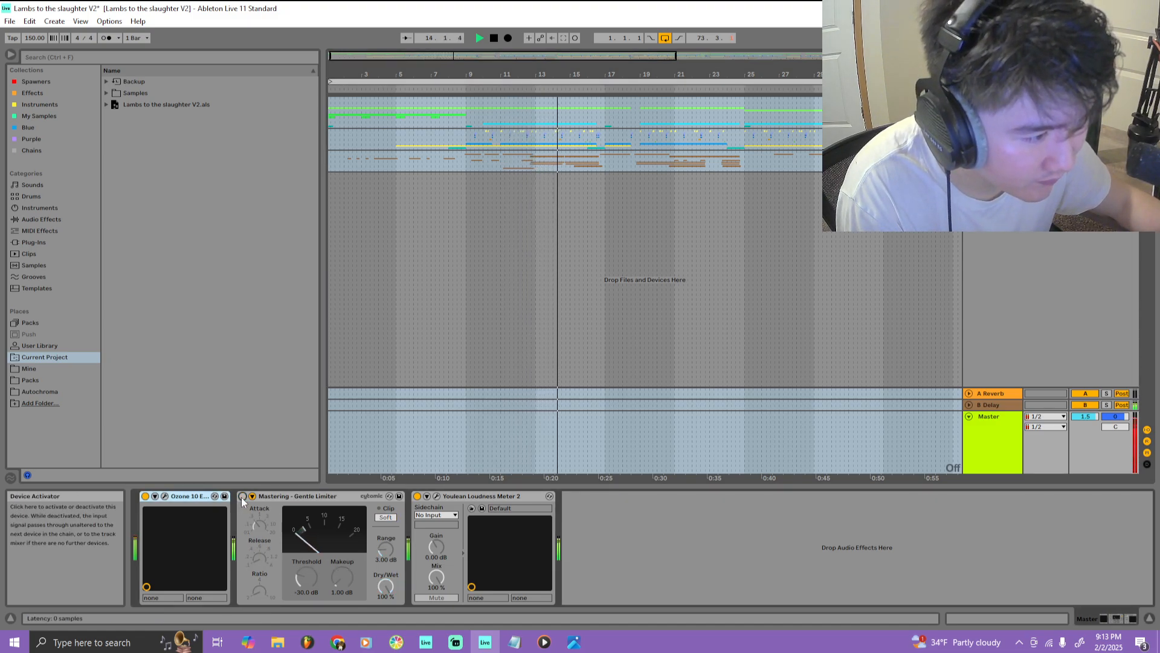
left_click(242, 497)
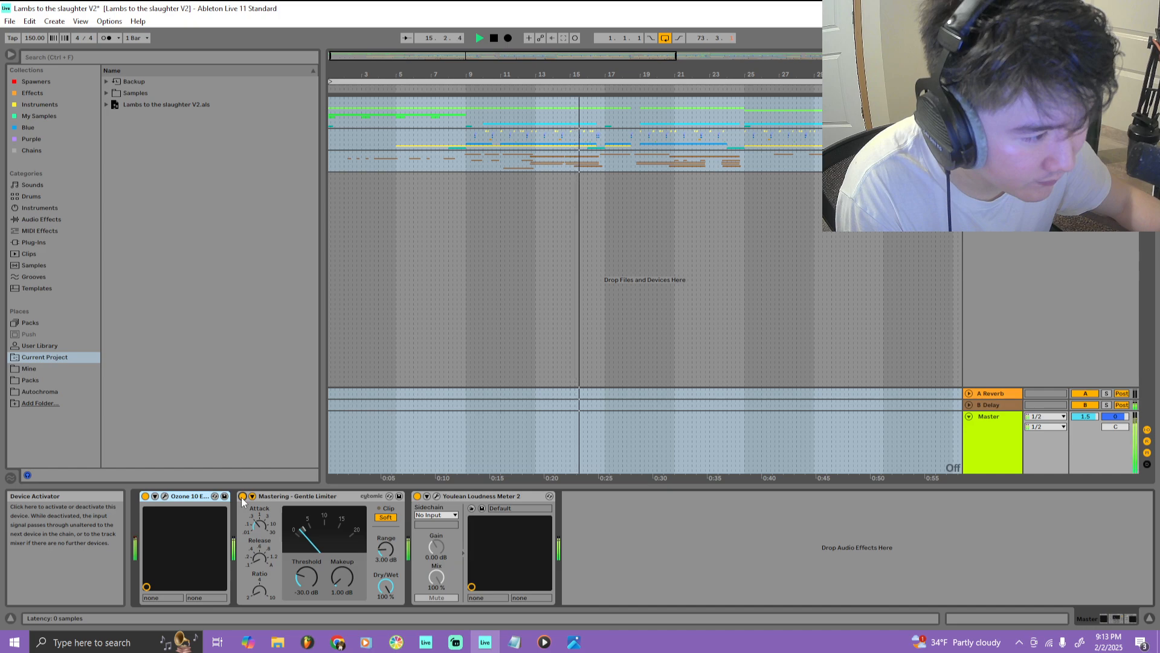
Open the Youlean Loudness Meter 2 on the Master, play the mix to measure its loudness, and stop
left_click(436, 496)
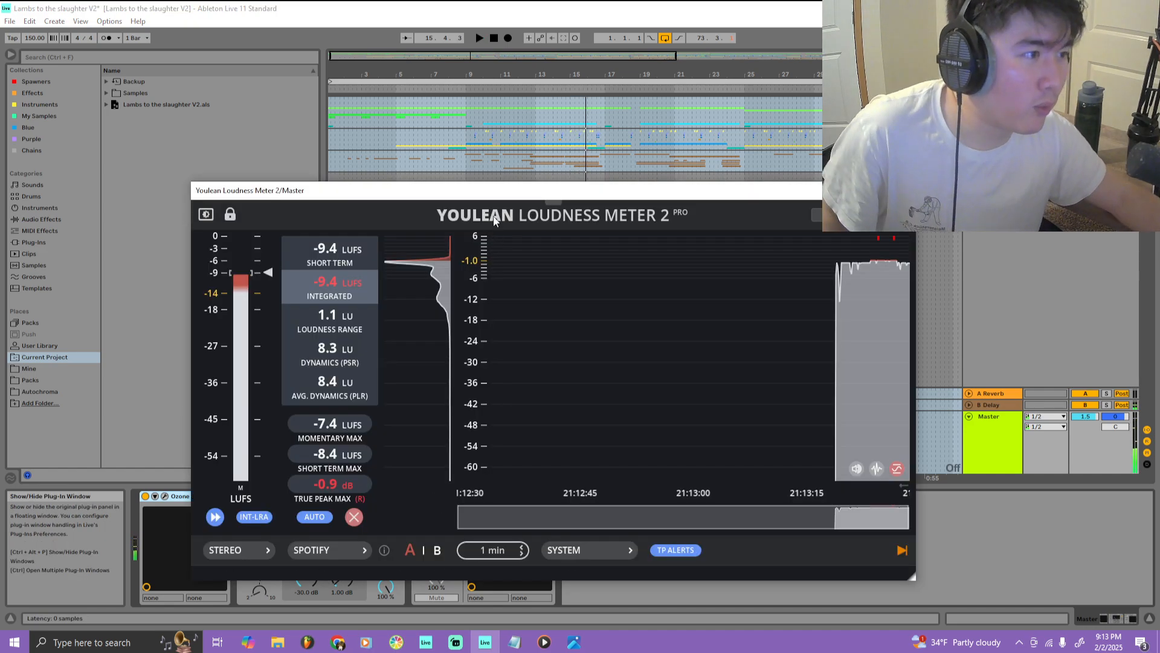
left_click_drag(619, 190, 794, 161)
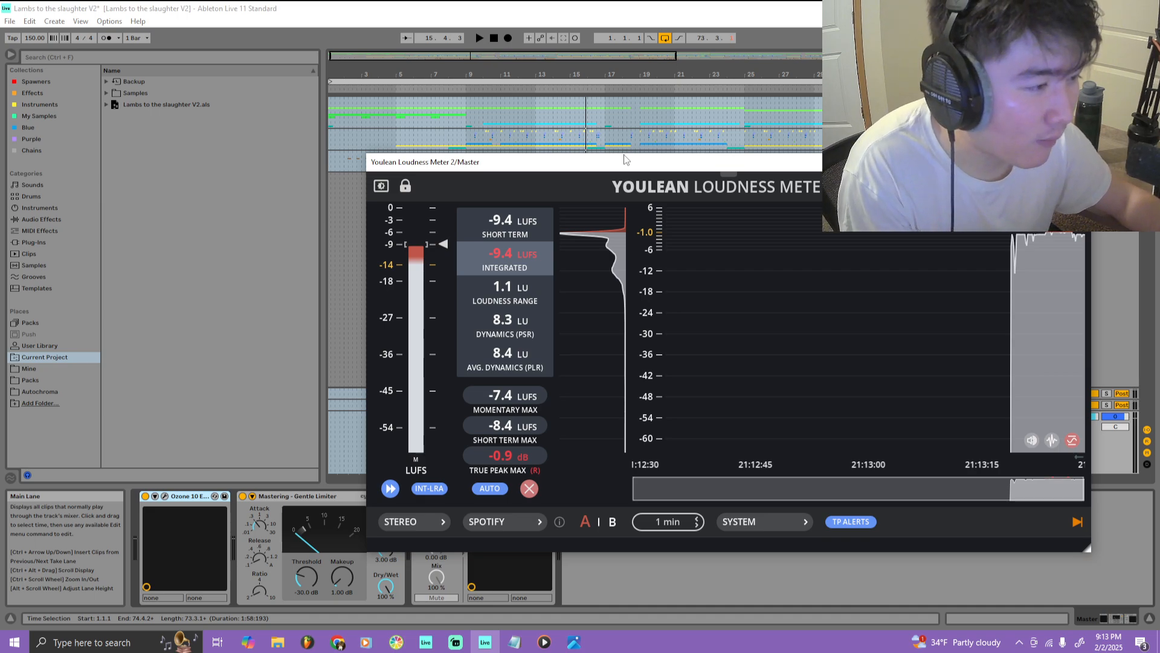
left_click(520, 103)
key("space")
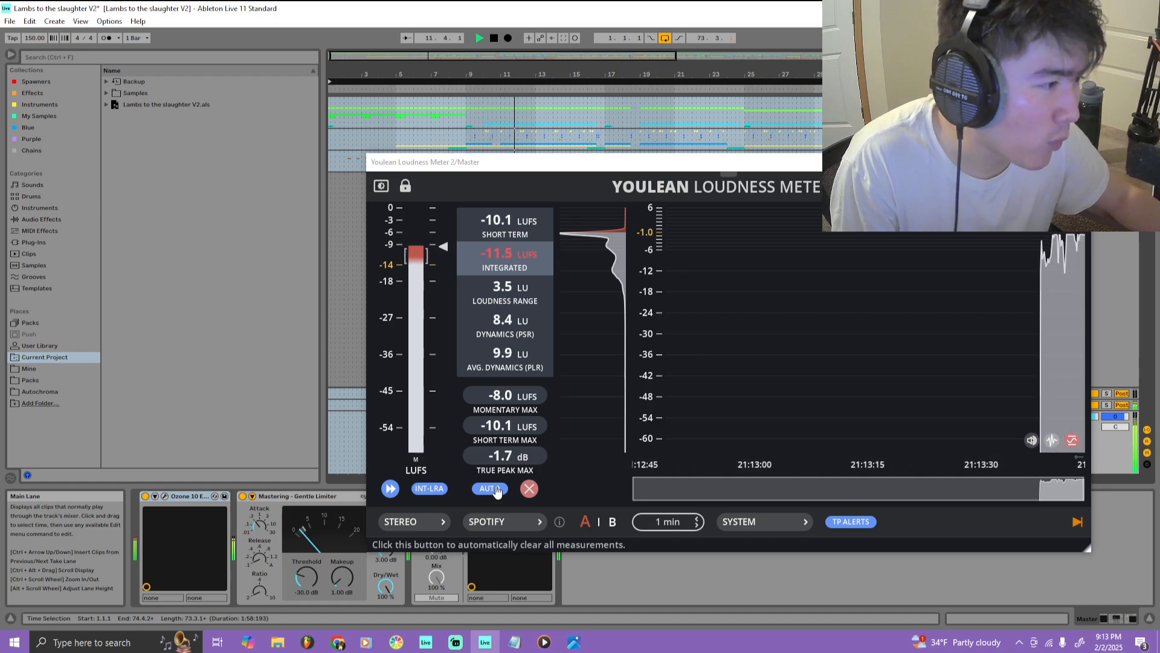
left_click(494, 38)
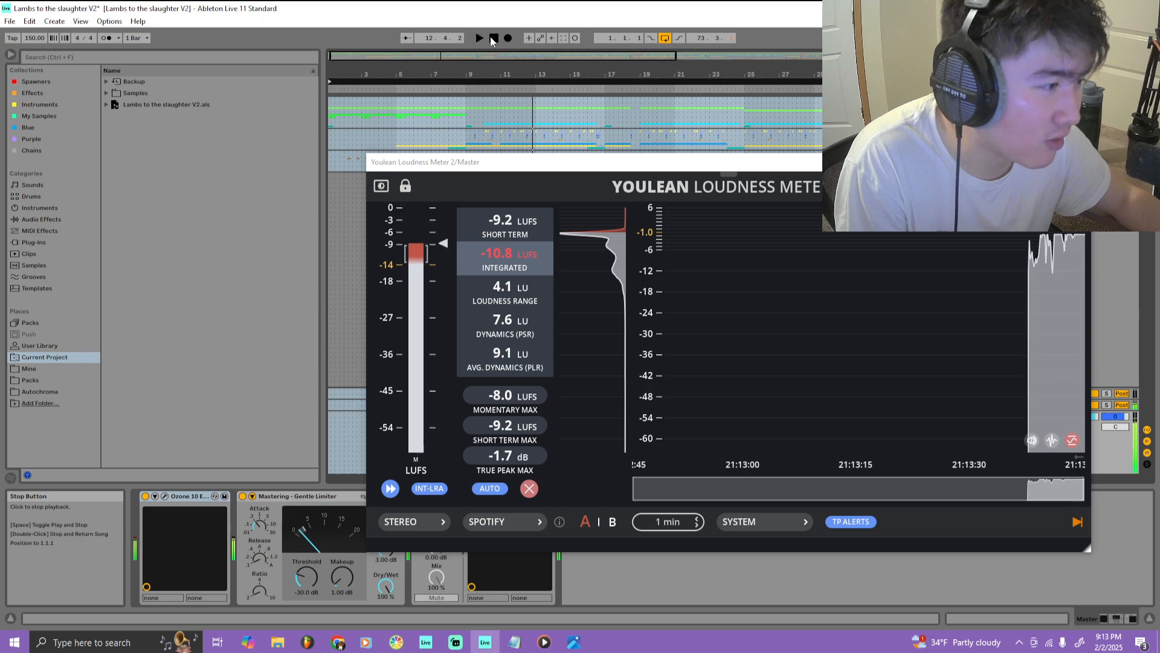
Compare the mix's loudness with the Mastering - Gentle Limiter bypassed and active during playback, and stop
left_click(243, 497)
key("space")
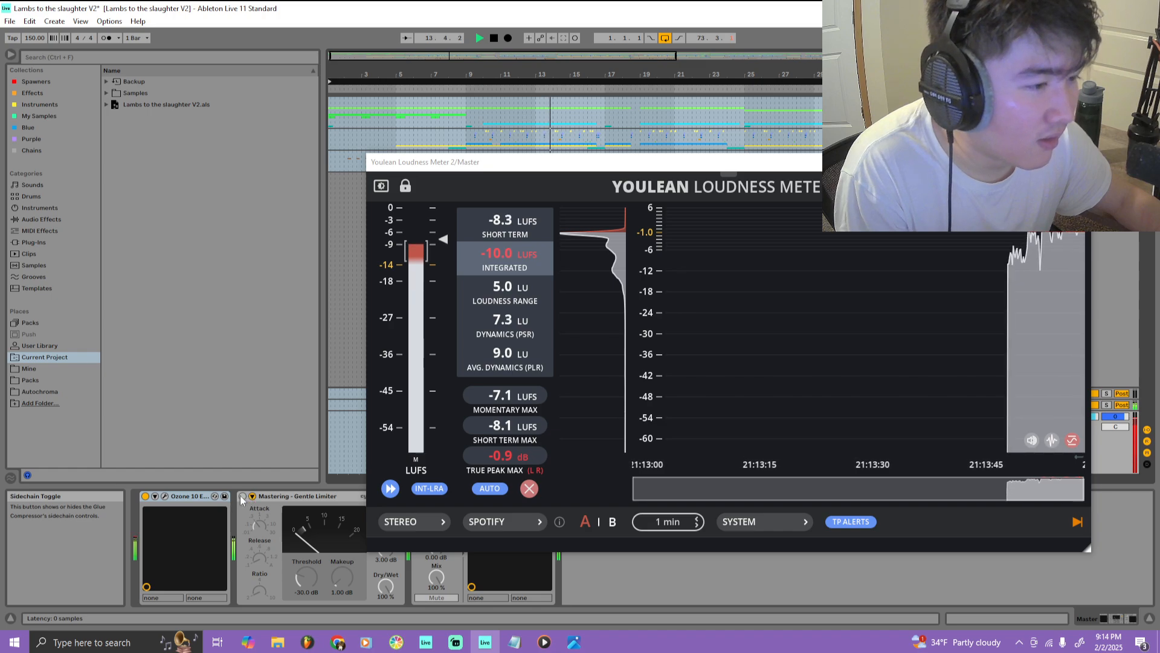
left_click(494, 38)
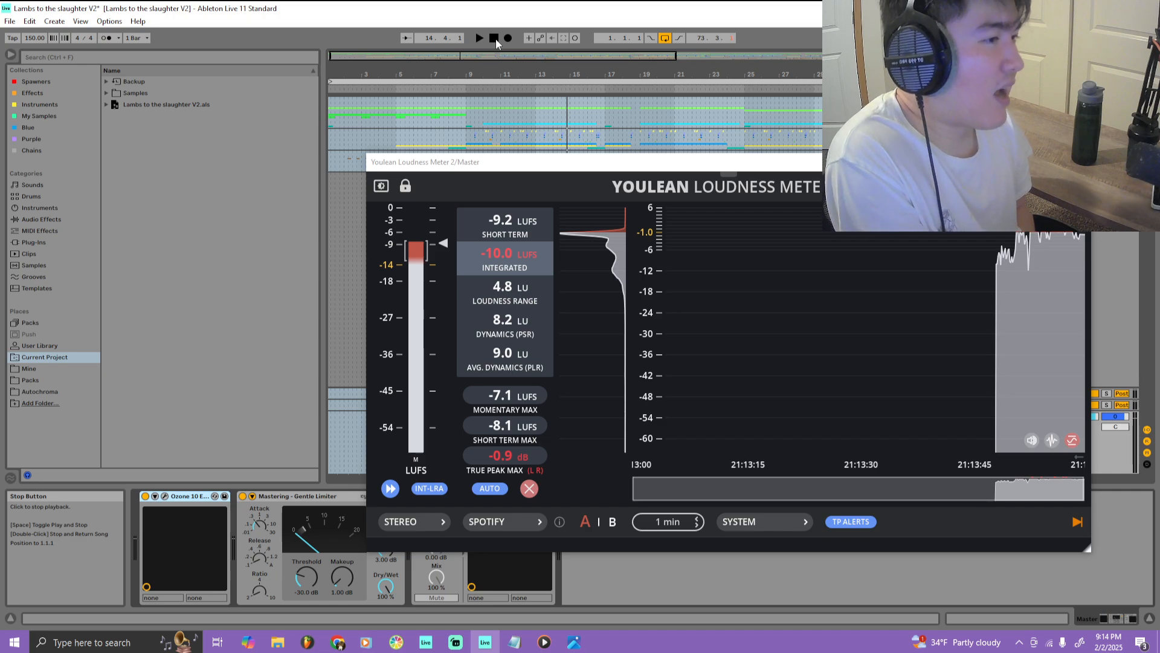
Reposition the Youlean Loudness Meter 2 window to examine its loudness and true peak readings, and close it
left_click_drag(448, 162, 380, 117)
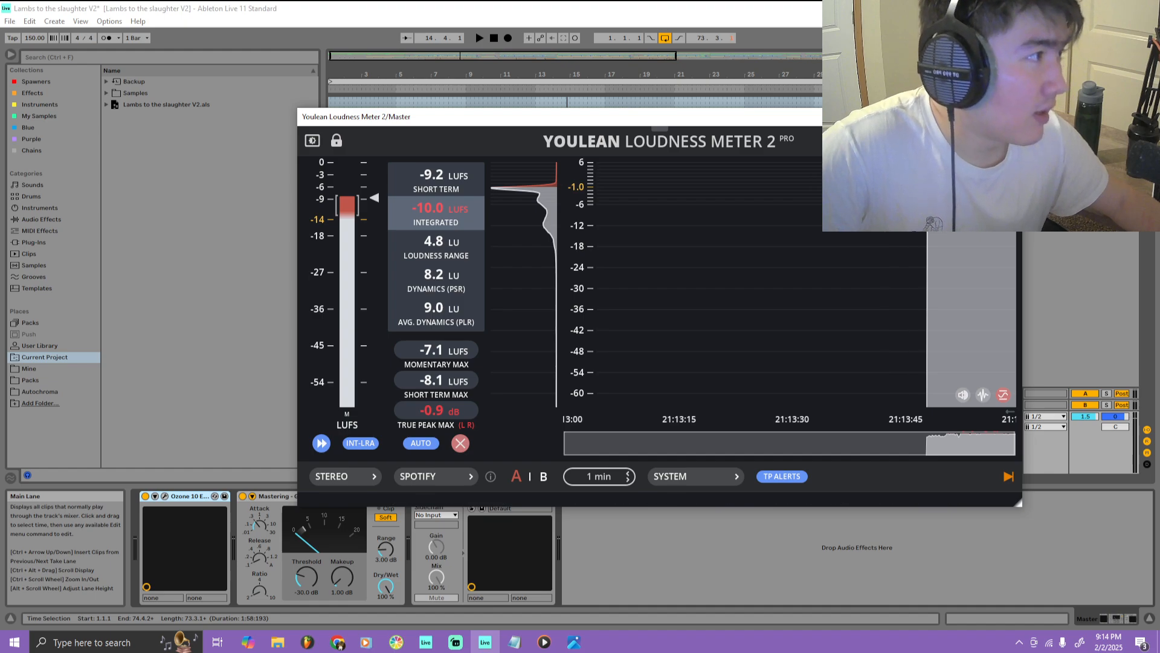
left_click_drag(828, 117, 672, 116)
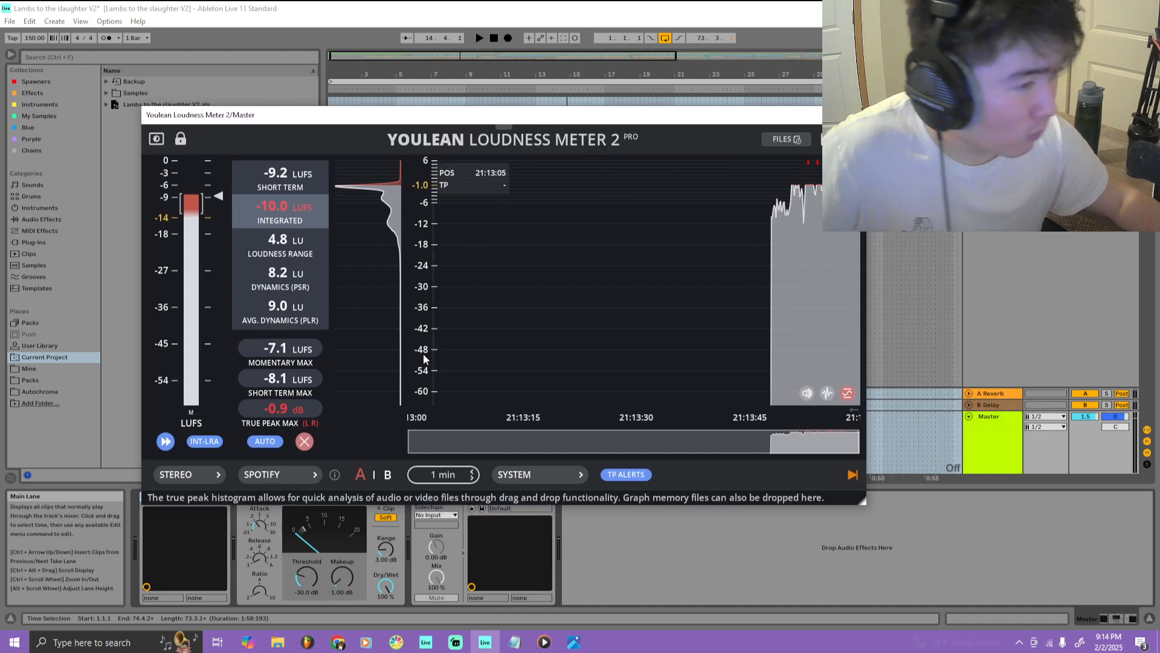
left_click_drag(335, 115, 482, 108)
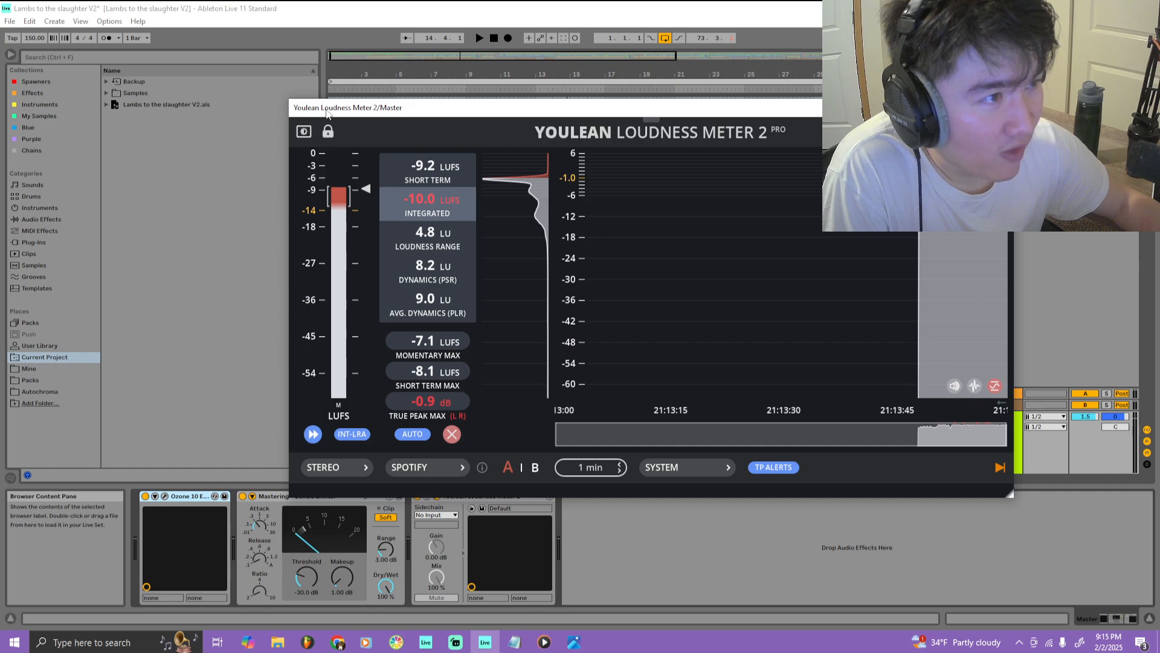
left_click_drag(353, 113, 221, 88)
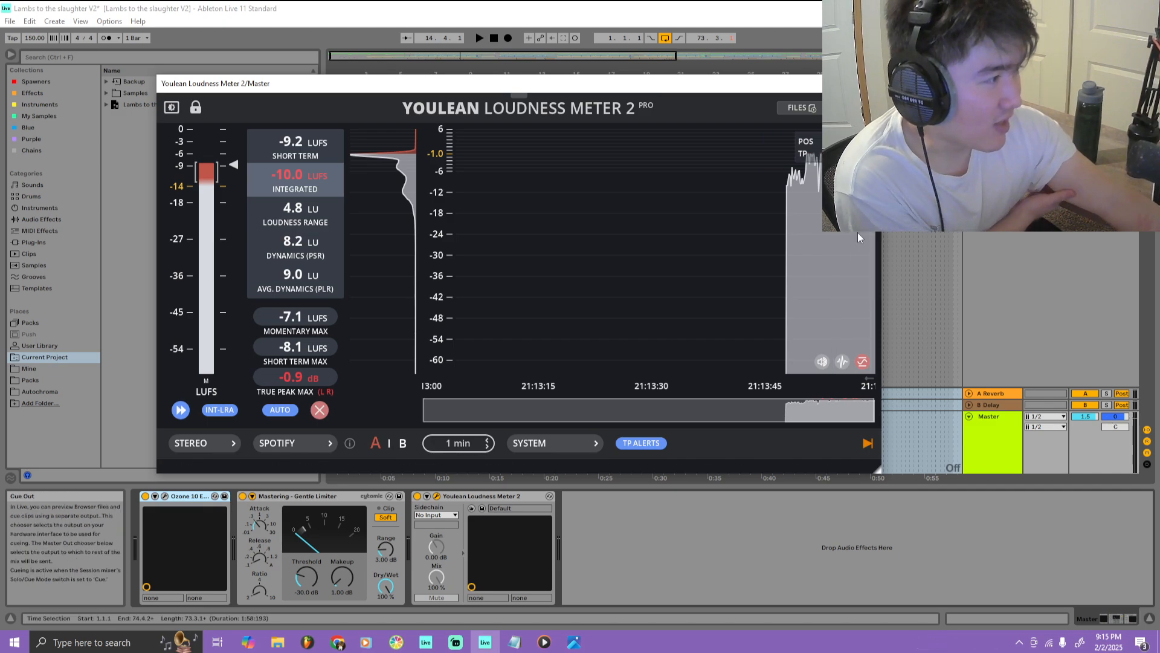
left_click(869, 83)
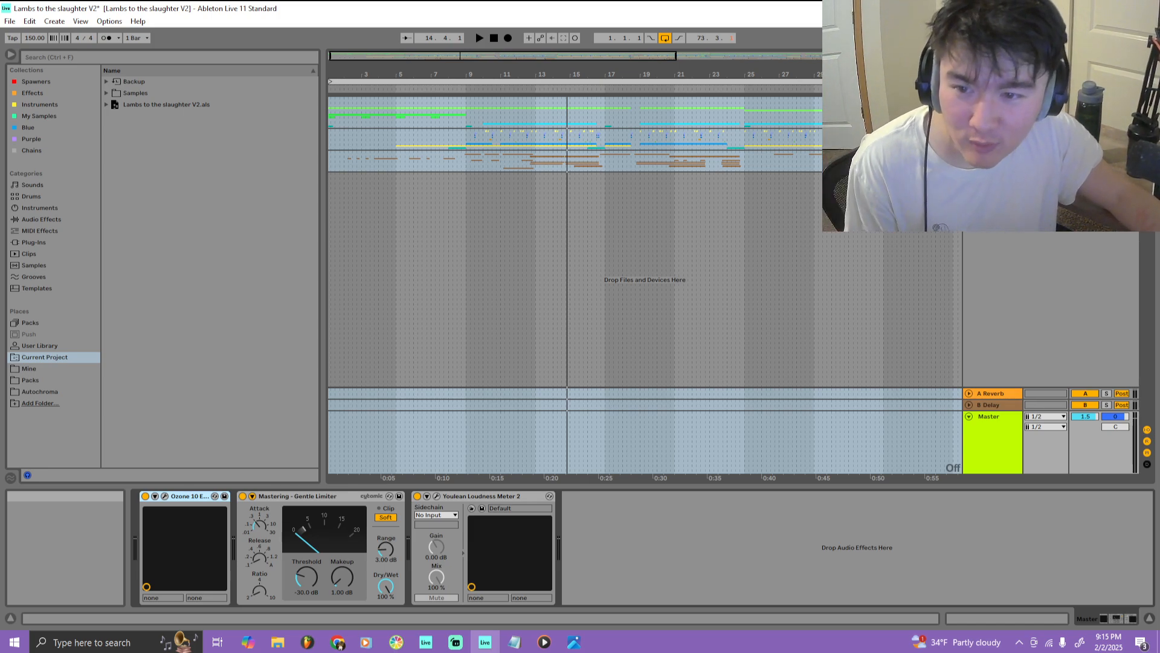
Switch to the browser, view the AMY'S GRAVE video, and play the Aries cassette demos video from 16:10 before pausing it
key("alt+Tab")
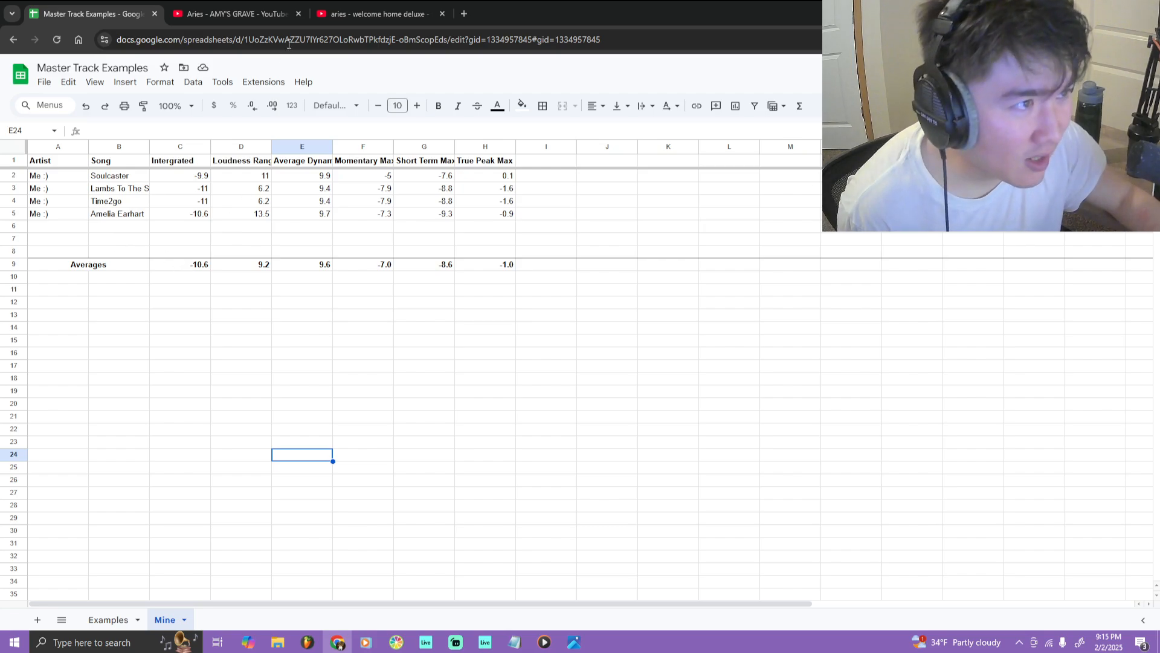
left_click(283, 8)
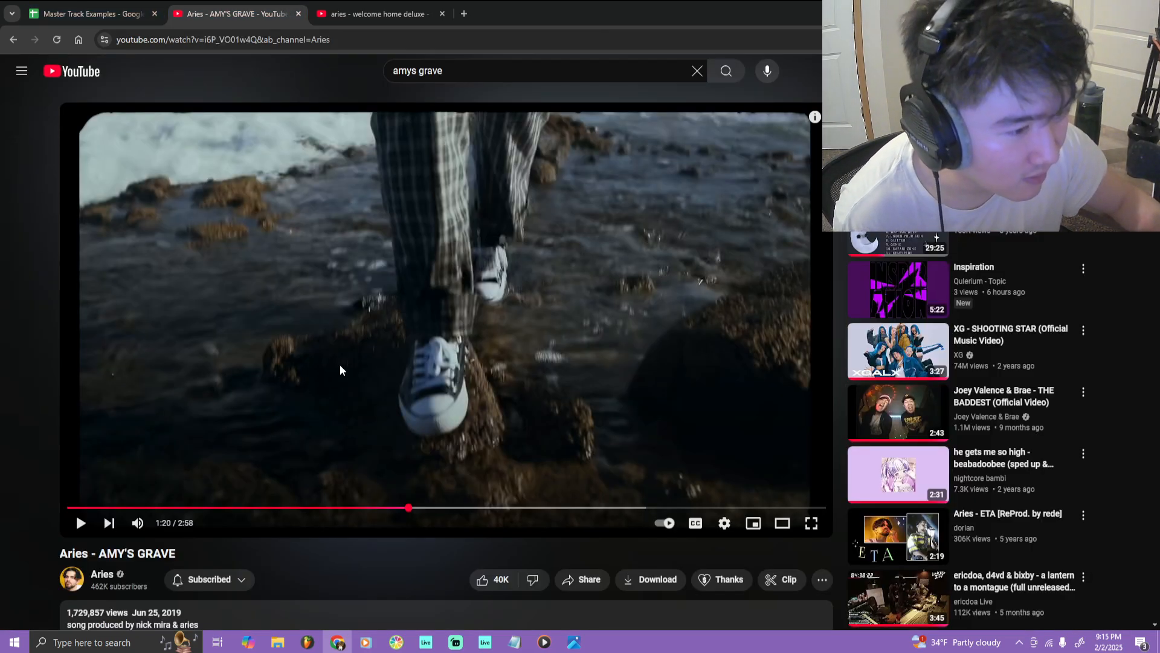
left_click(375, 13)
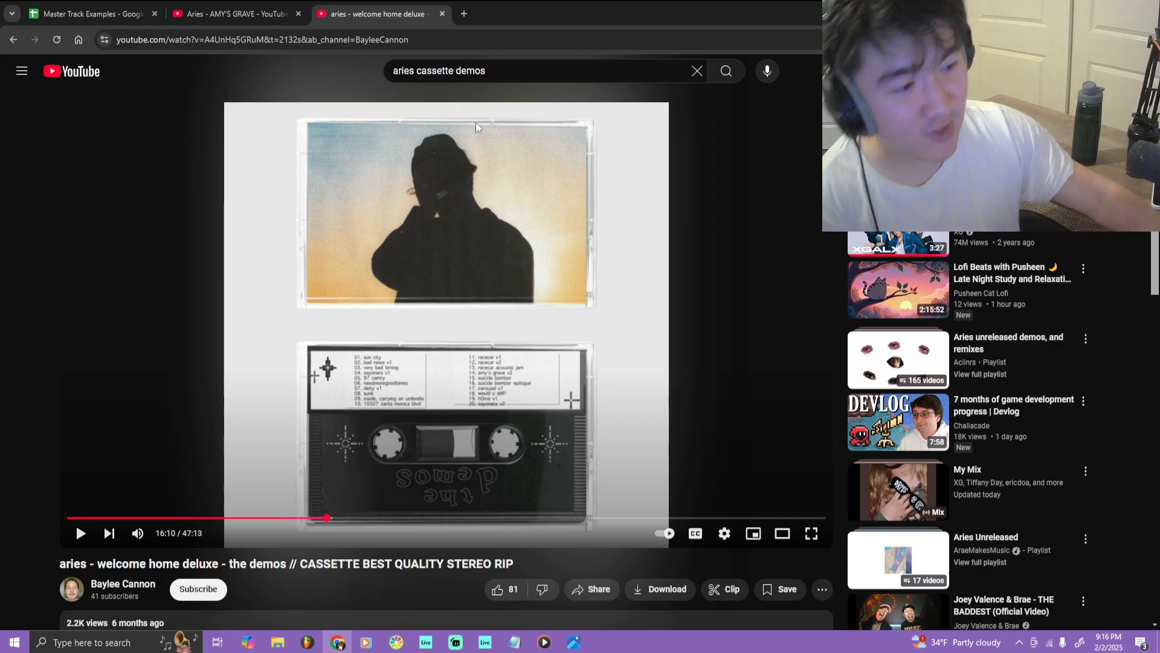
left_click(417, 415)
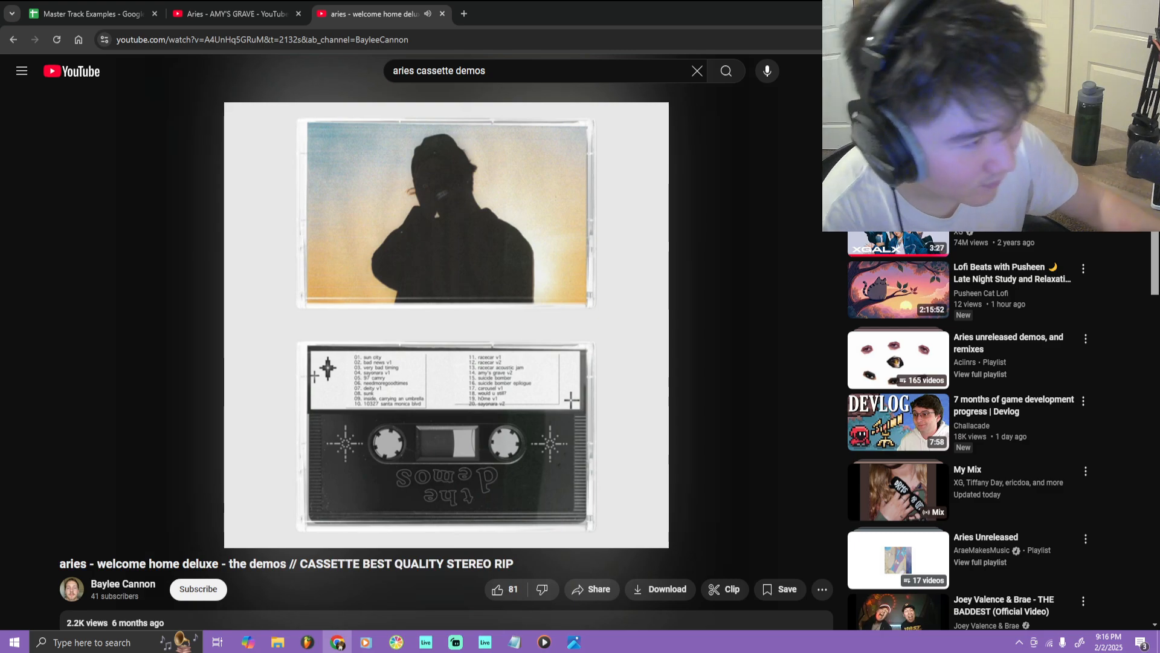
left_click(457, 431)
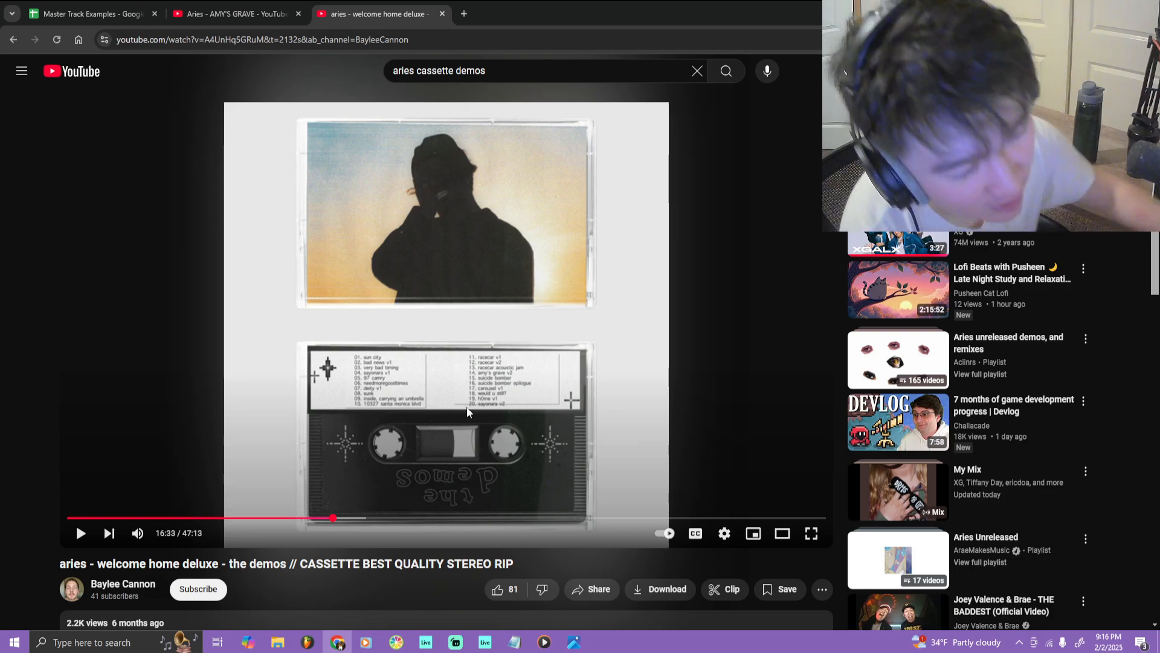
Play the mix from bar 1 in Ableton Live, and replay the cassette demos video in the browser, skipping ahead to about 16:17 before pausing
left_click(486, 641)
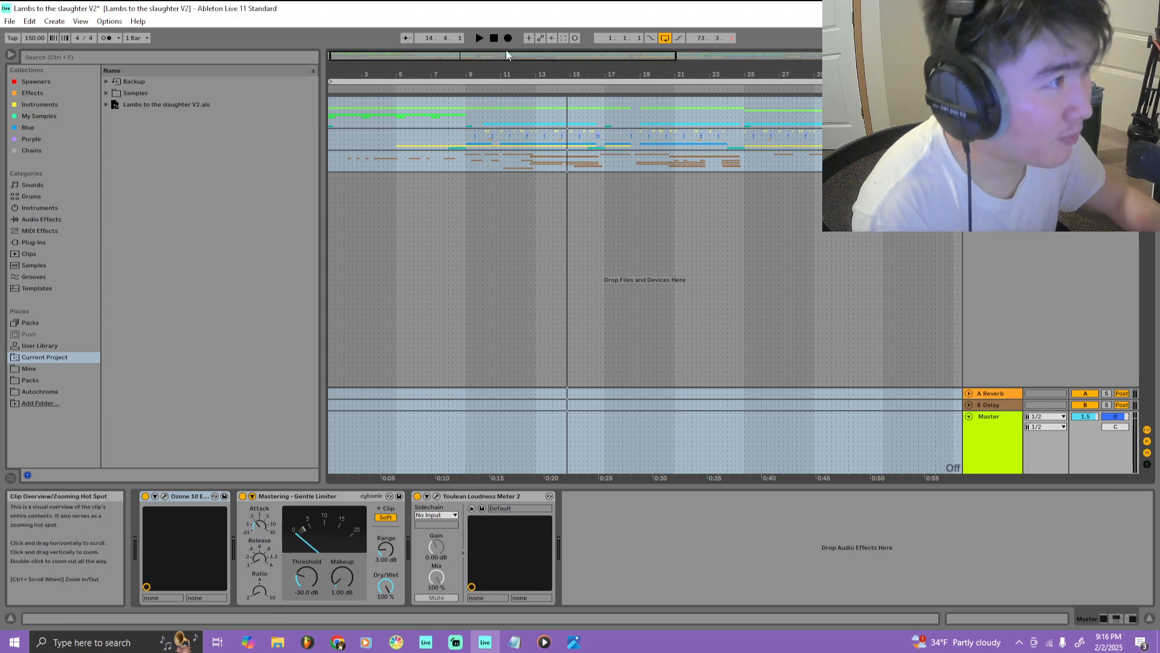
left_click(479, 38)
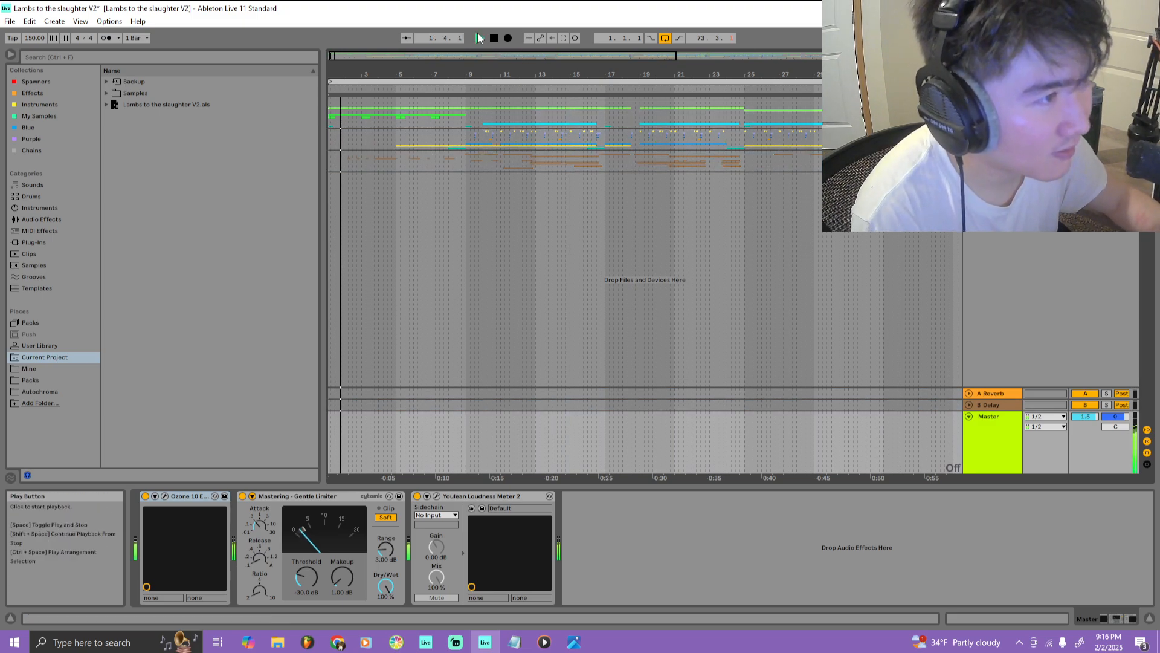
left_click(337, 642)
left_click(342, 484)
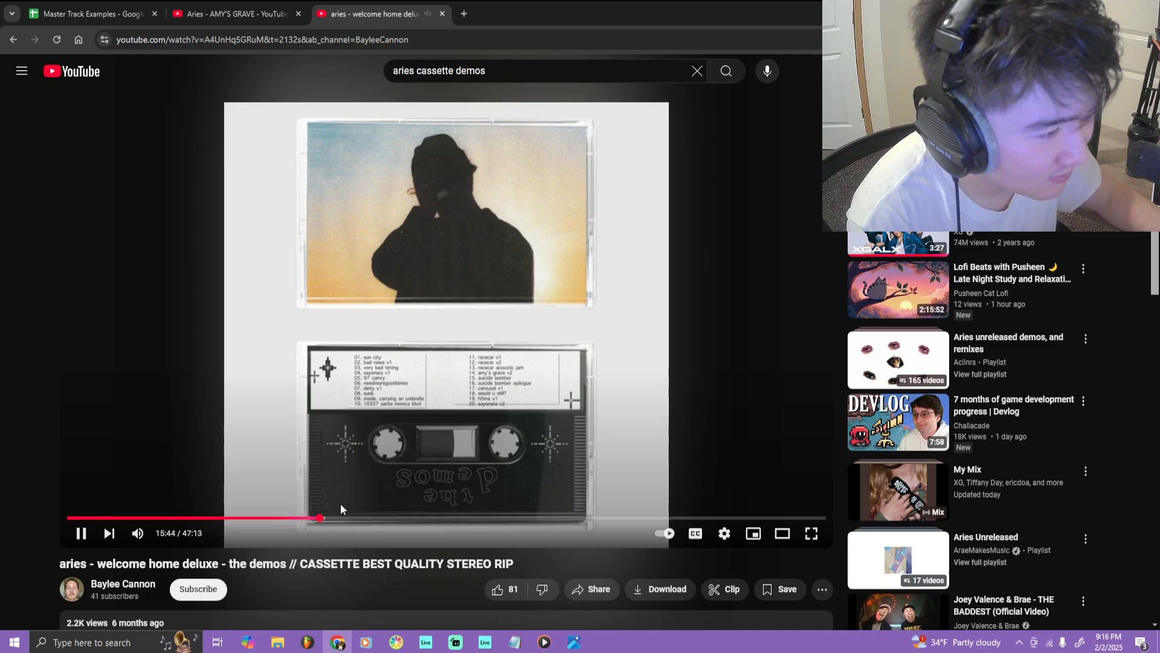
key("Right")
key("Right")
key("Right")
key("Right")
key("Right")
key("Right")
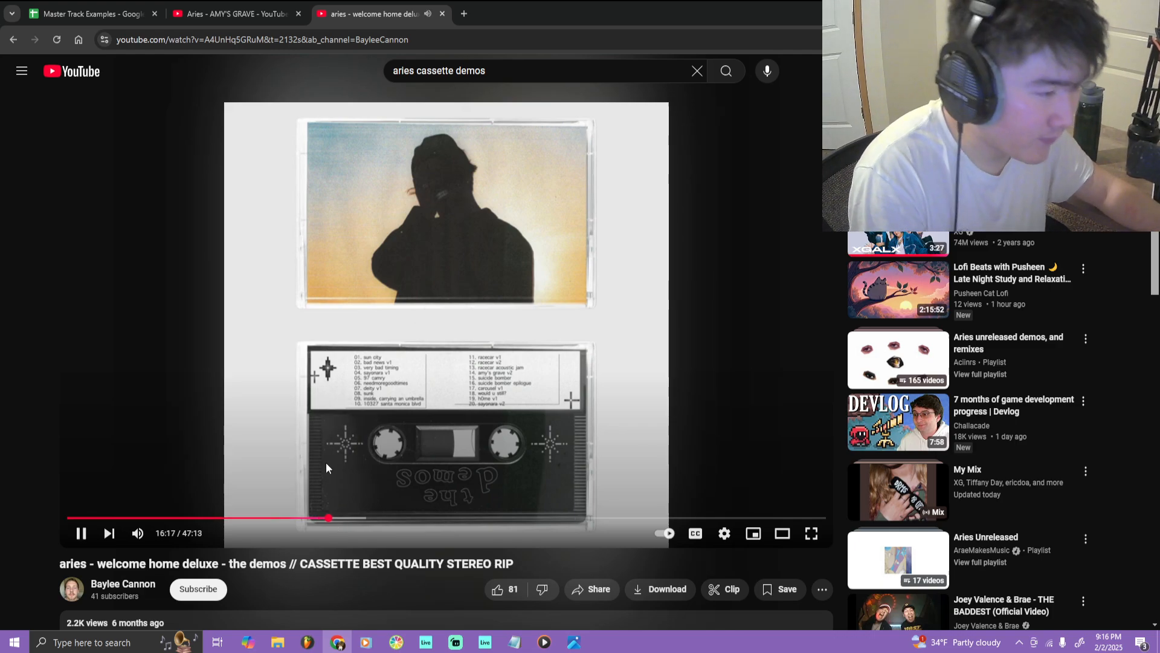
left_click(339, 417)
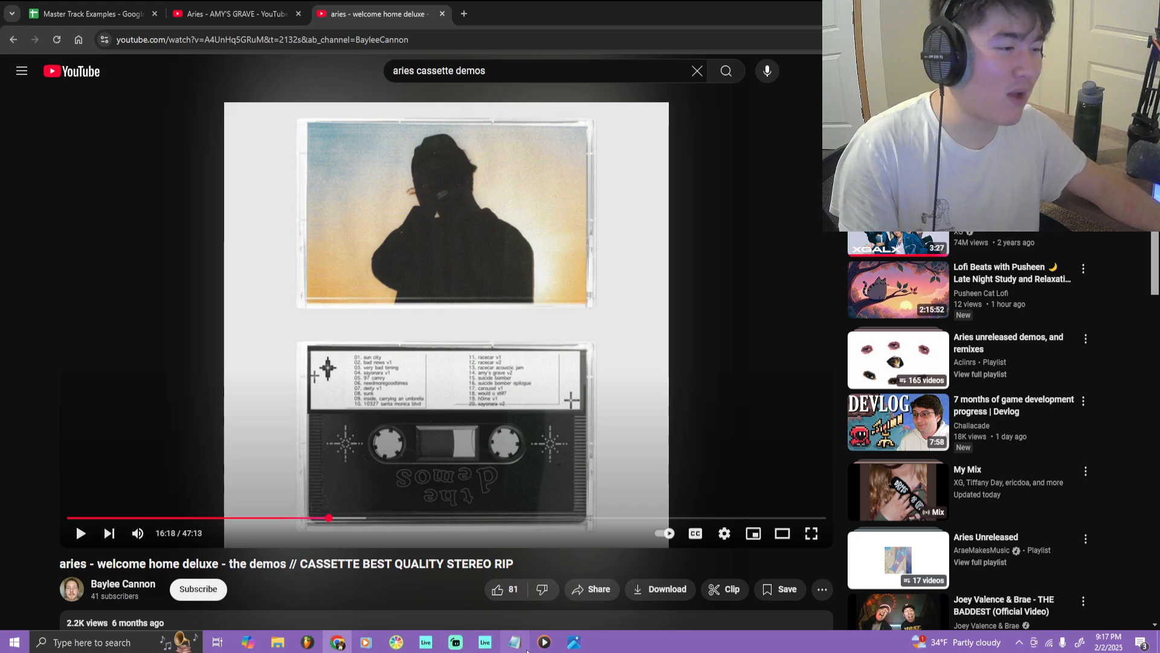
Switch to Ableton Live, play the mix from around bar 21, replay the passage from around bar 20, and stop
left_click(485, 642)
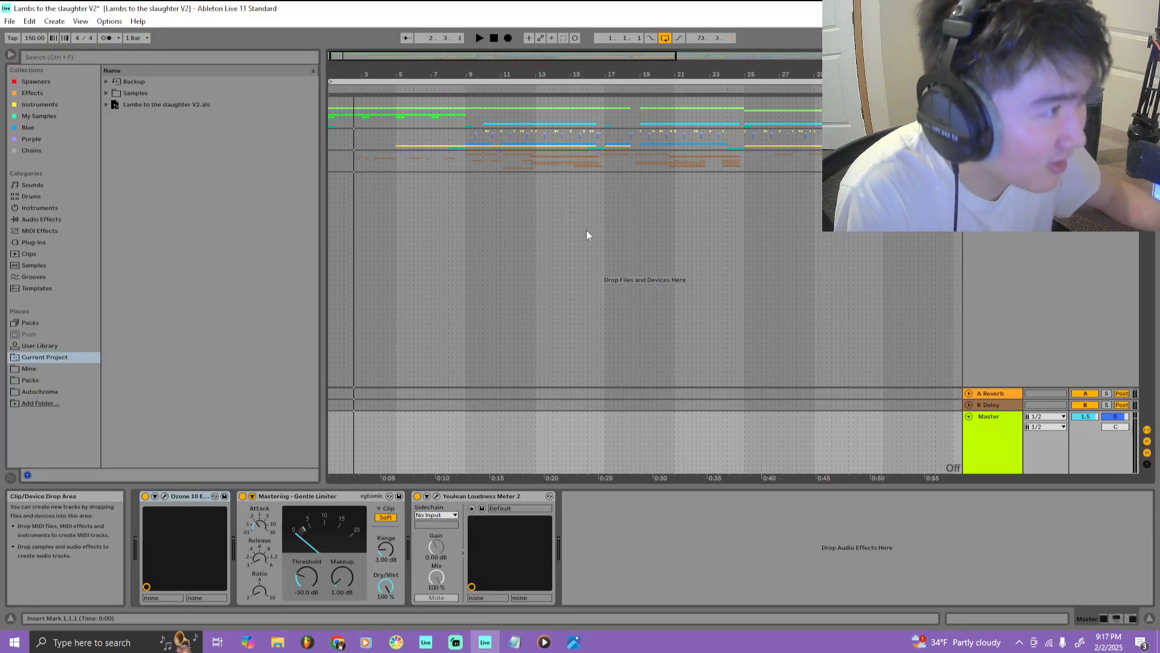
left_click(651, 83)
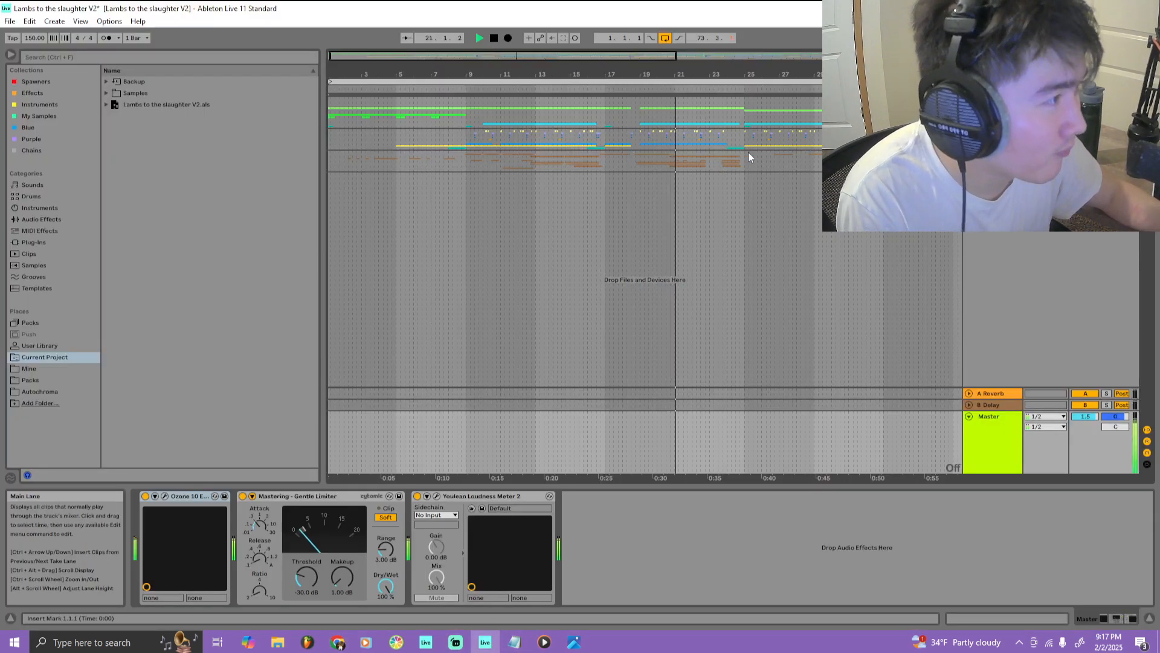
scroll(719, 168, "up", 3)
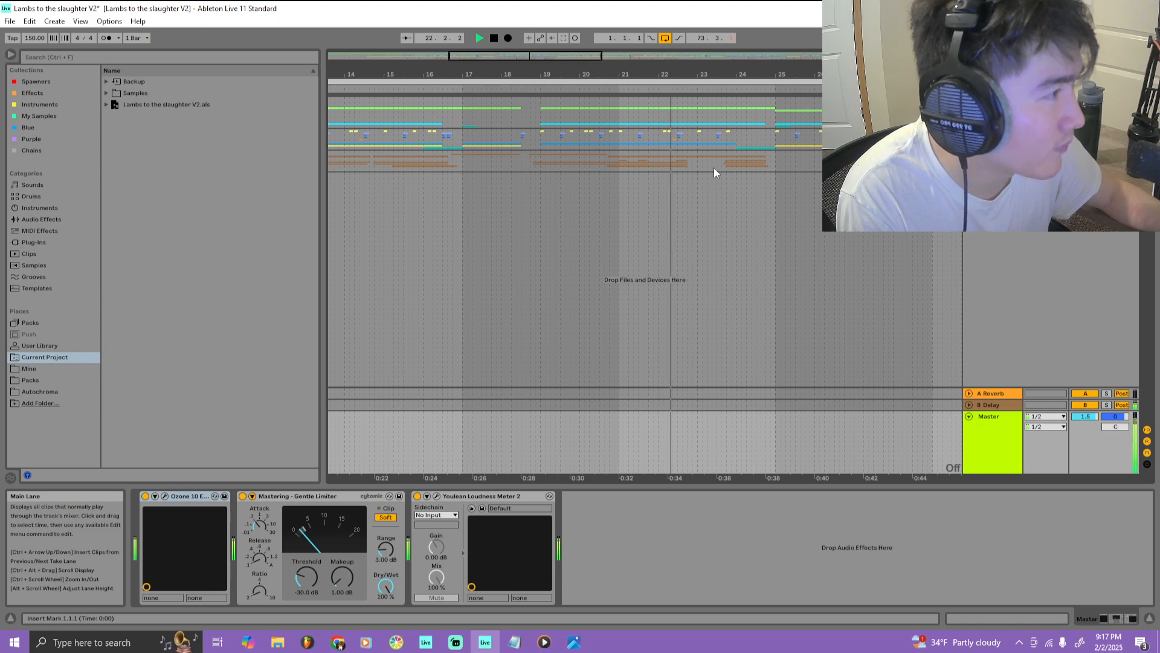
left_click(597, 89)
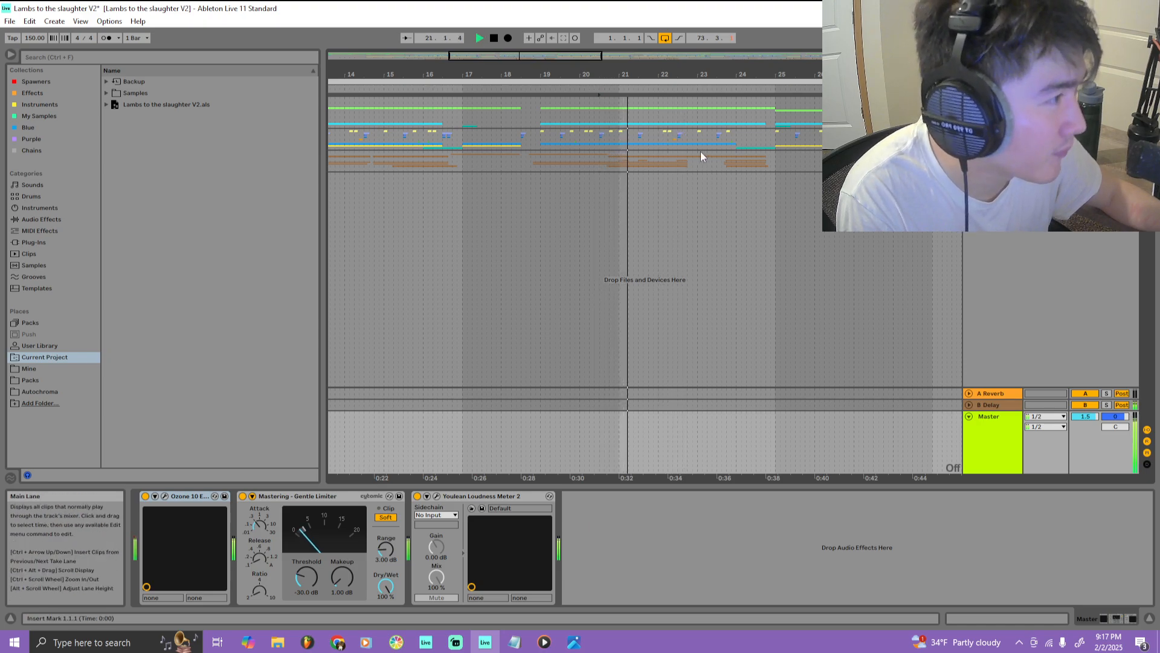
left_click(604, 89)
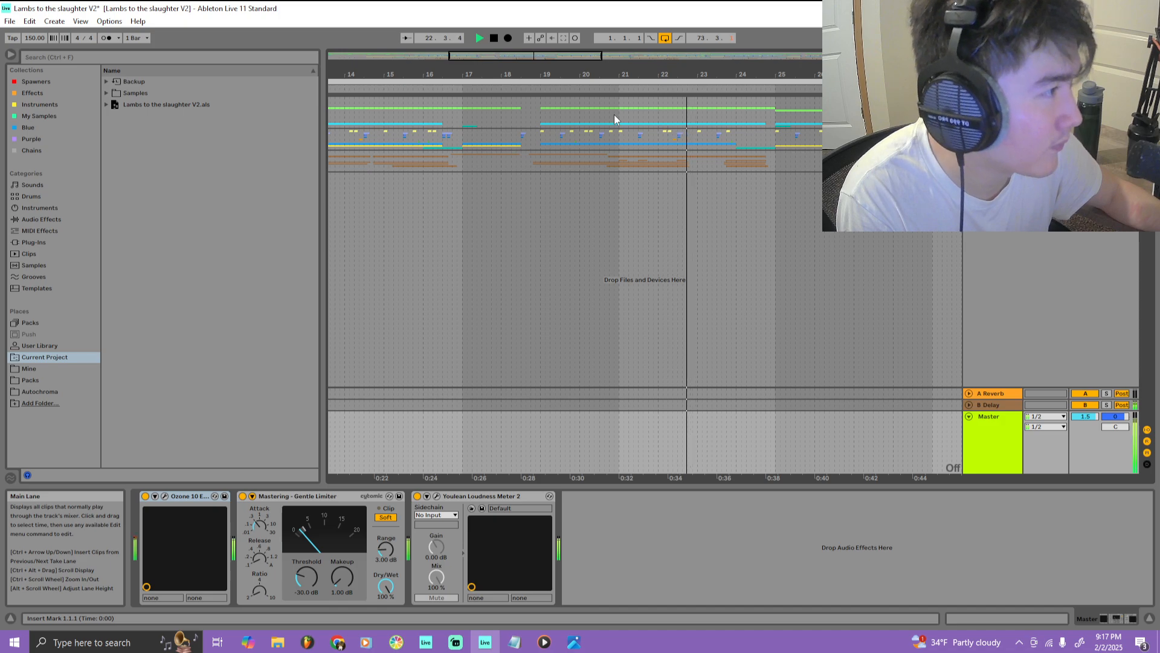
key("space")
Switch to the browser and play the Aries - AMY'S GRAVE video as a finished reference track
key("alt+Tab")
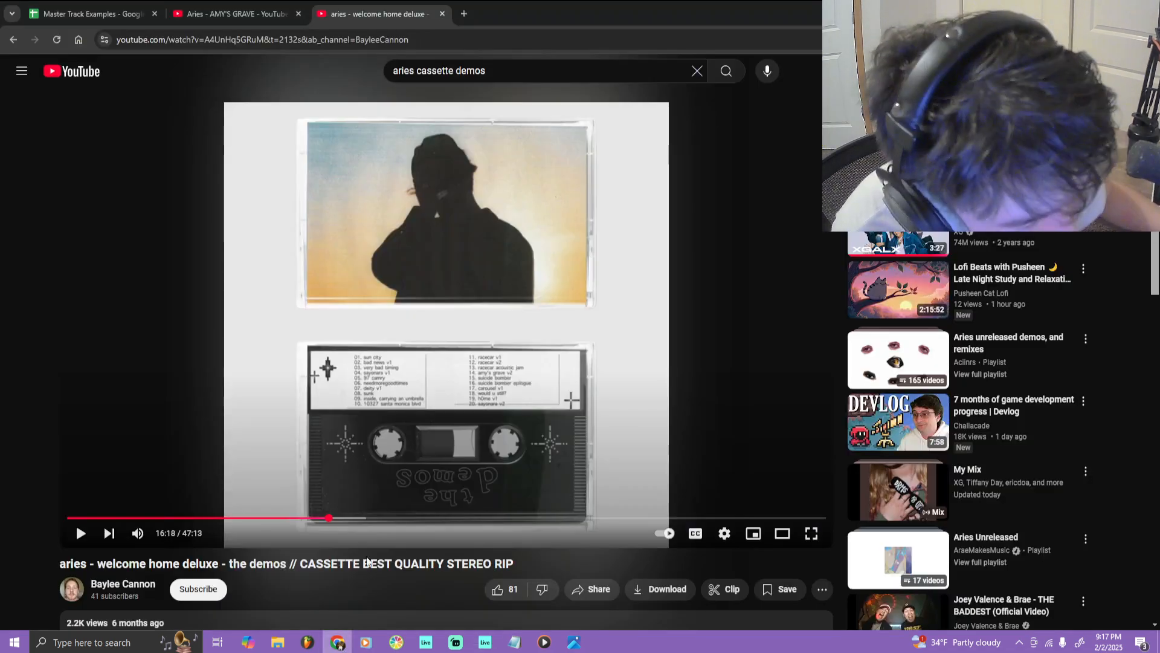
left_click(222, 9)
left_click(434, 375)
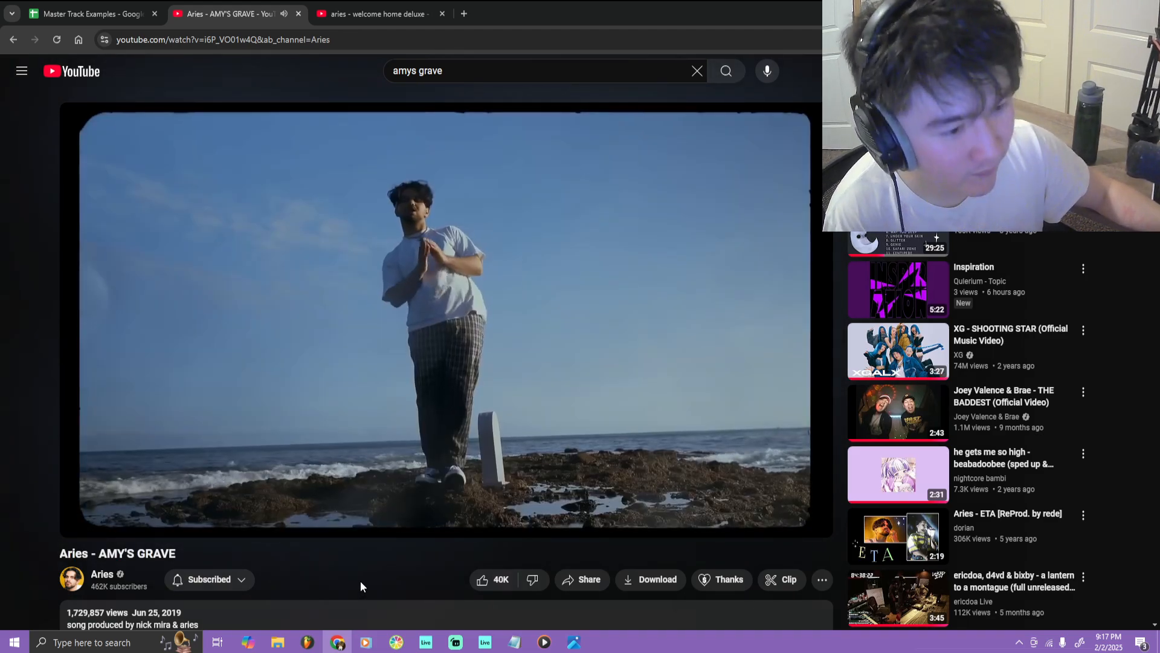
Return to Ableton Live, play the mix from around bar 18, replay it from around bar 19, and stop
key("alt+Tab")
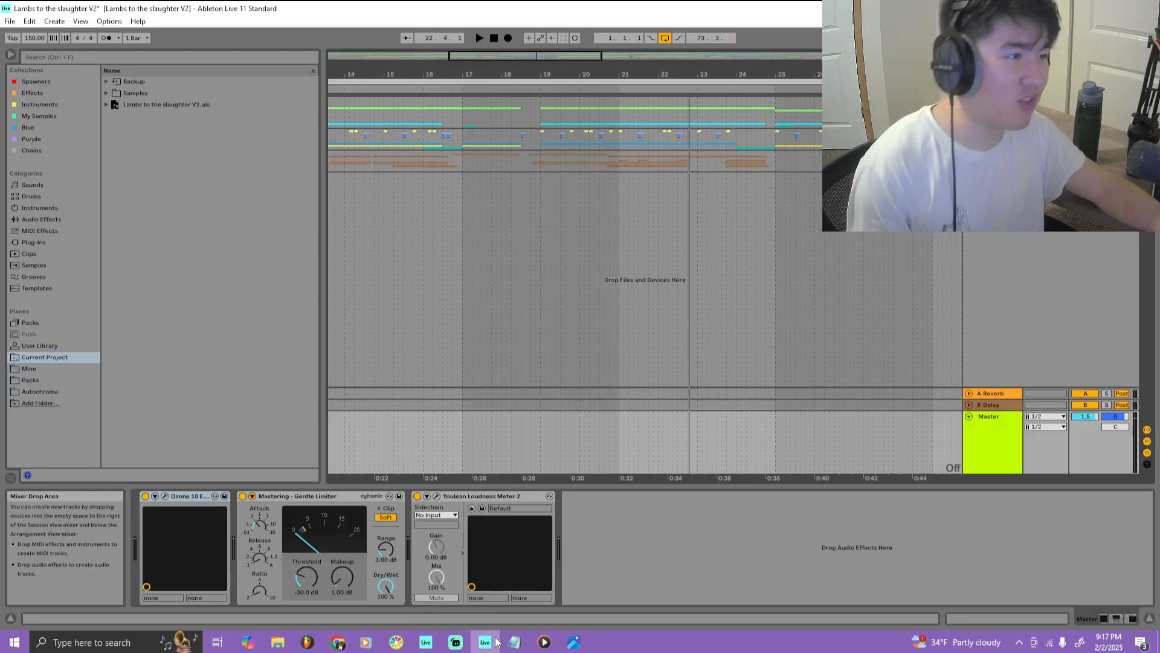
left_click(527, 89)
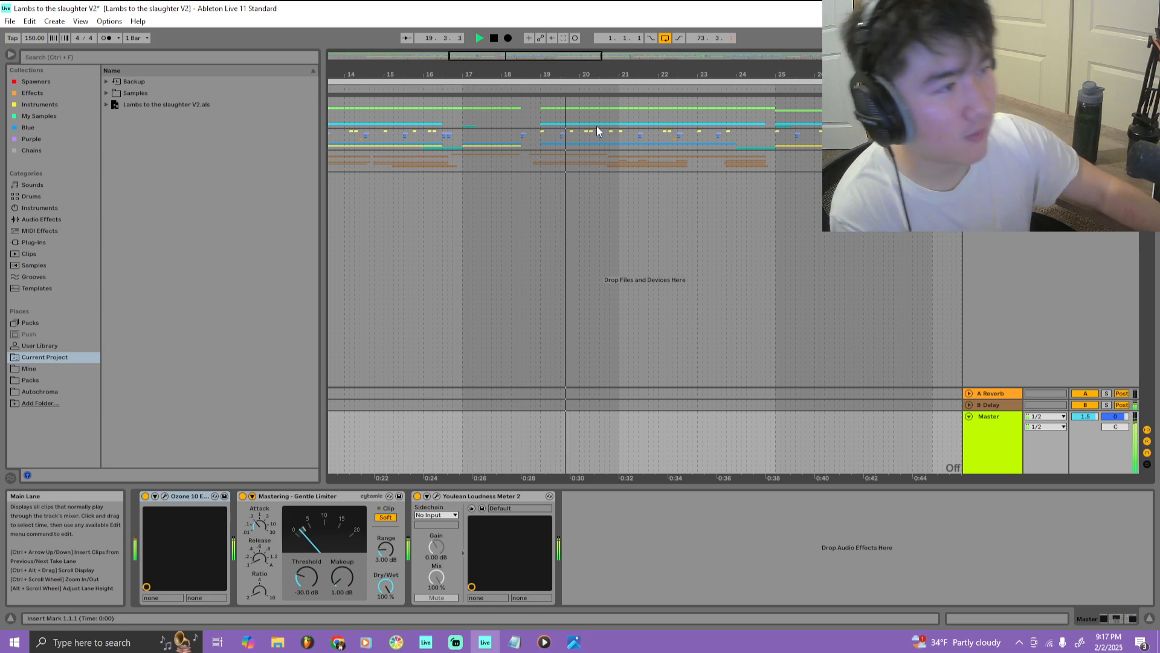
left_click(495, 39)
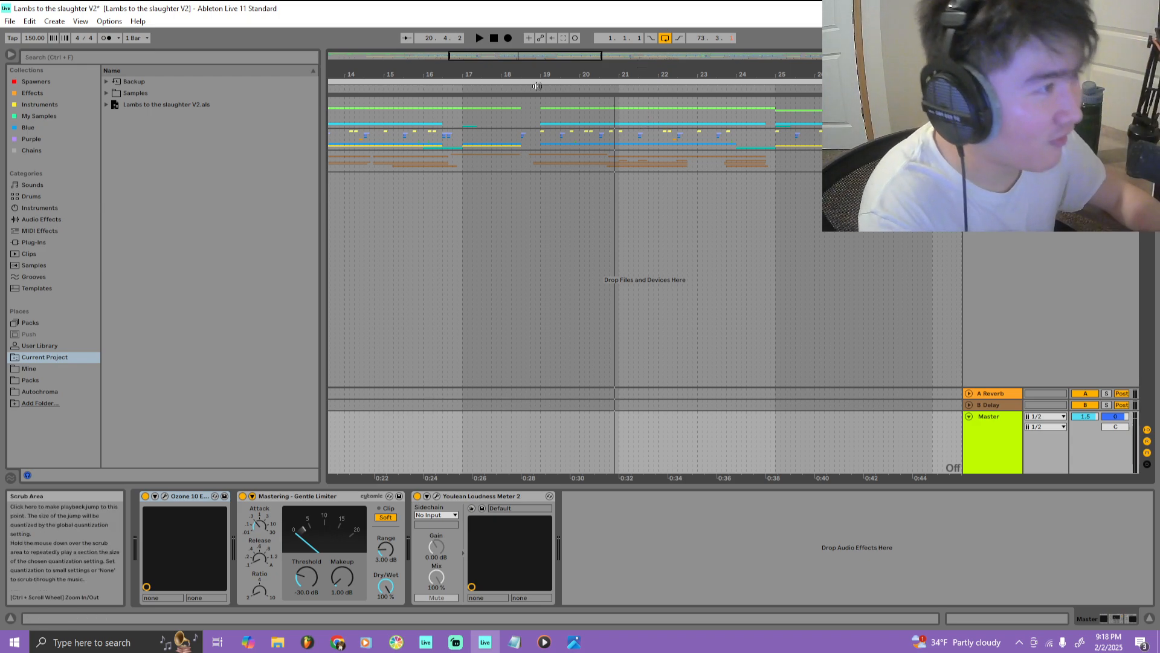
left_click(559, 90)
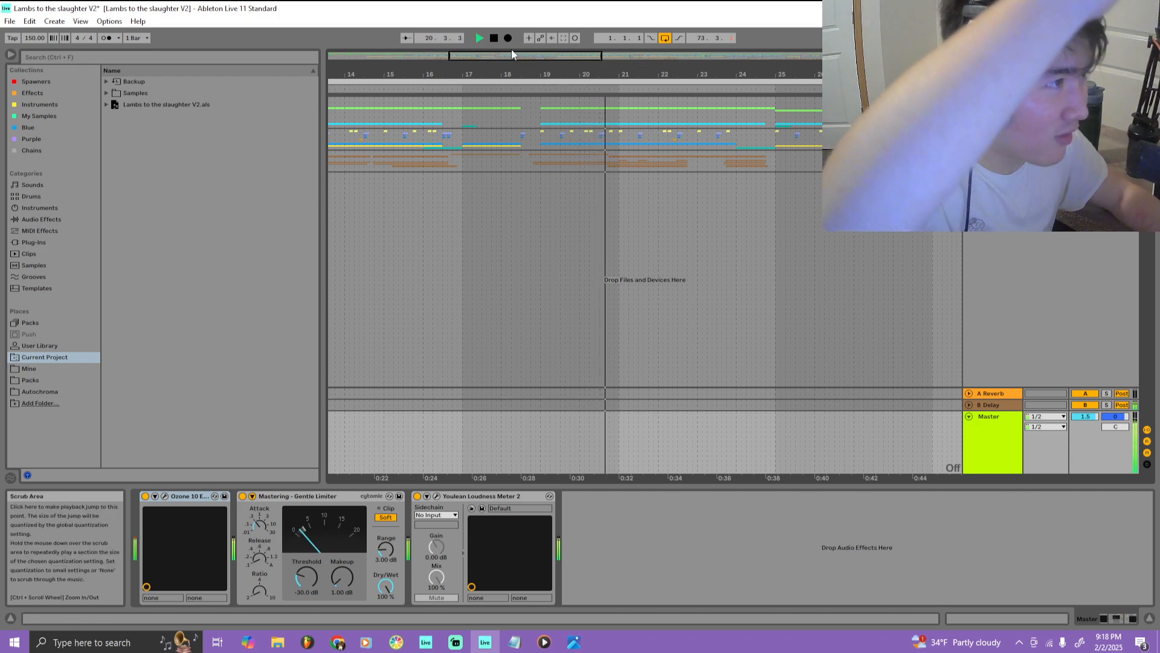
key("space")
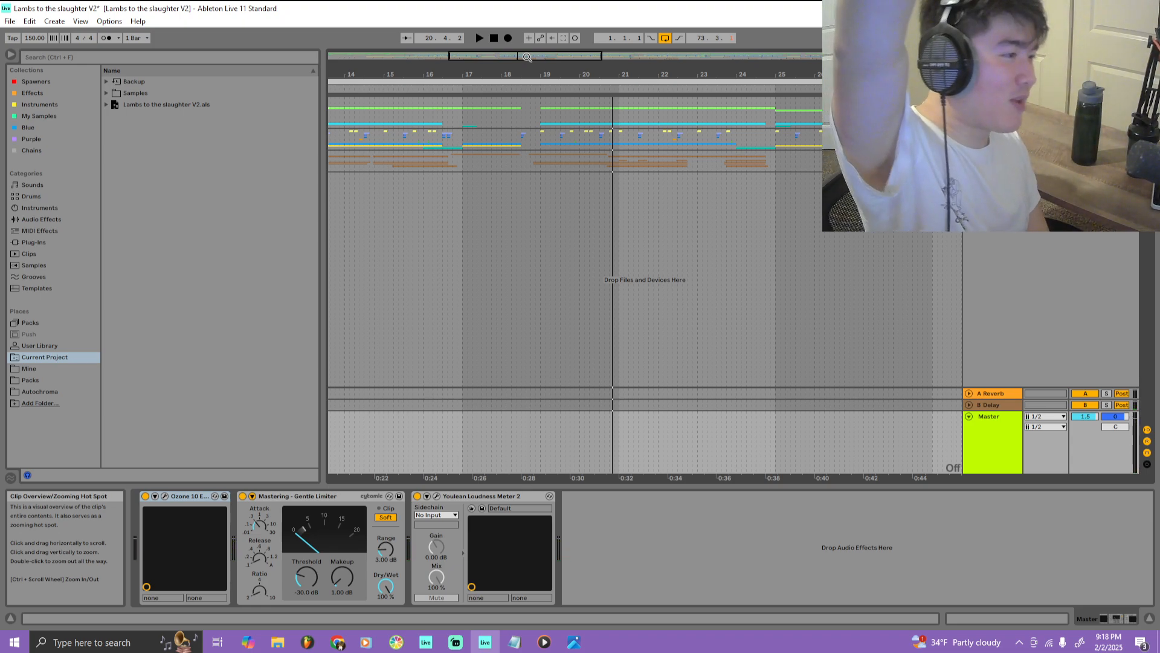
Widen the arrangement view to start at bar 1 and extend past bar 37
scroll(666, 249, "down", 3)
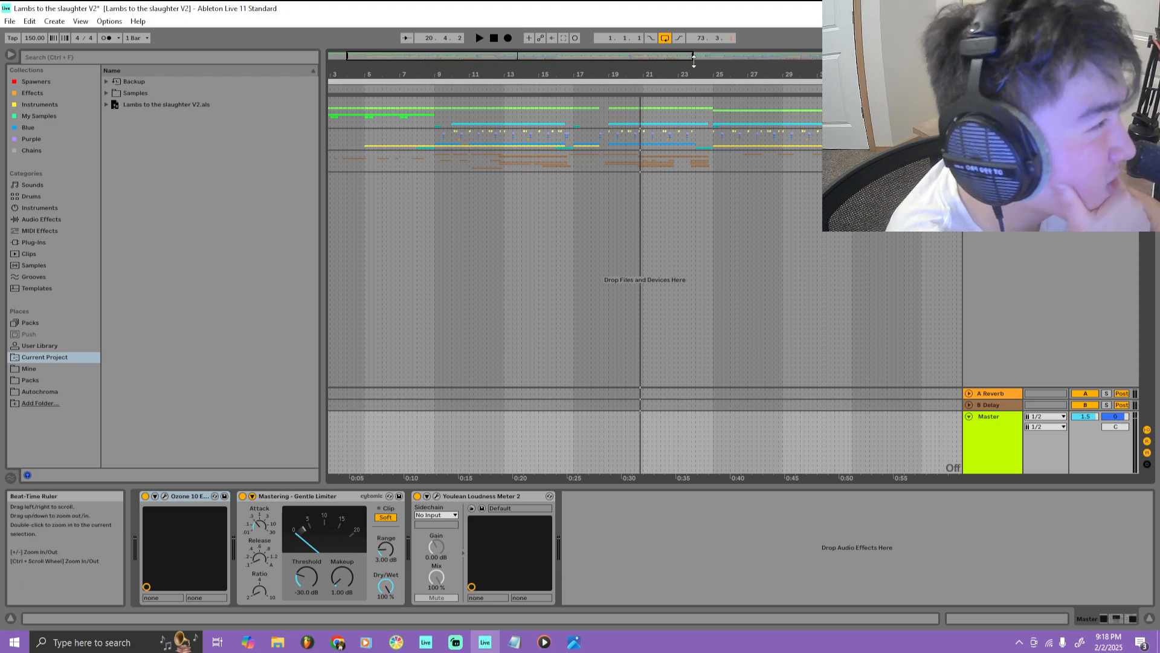
left_click_drag(695, 57, 789, 58)
left_click_drag(347, 57, 330, 57)
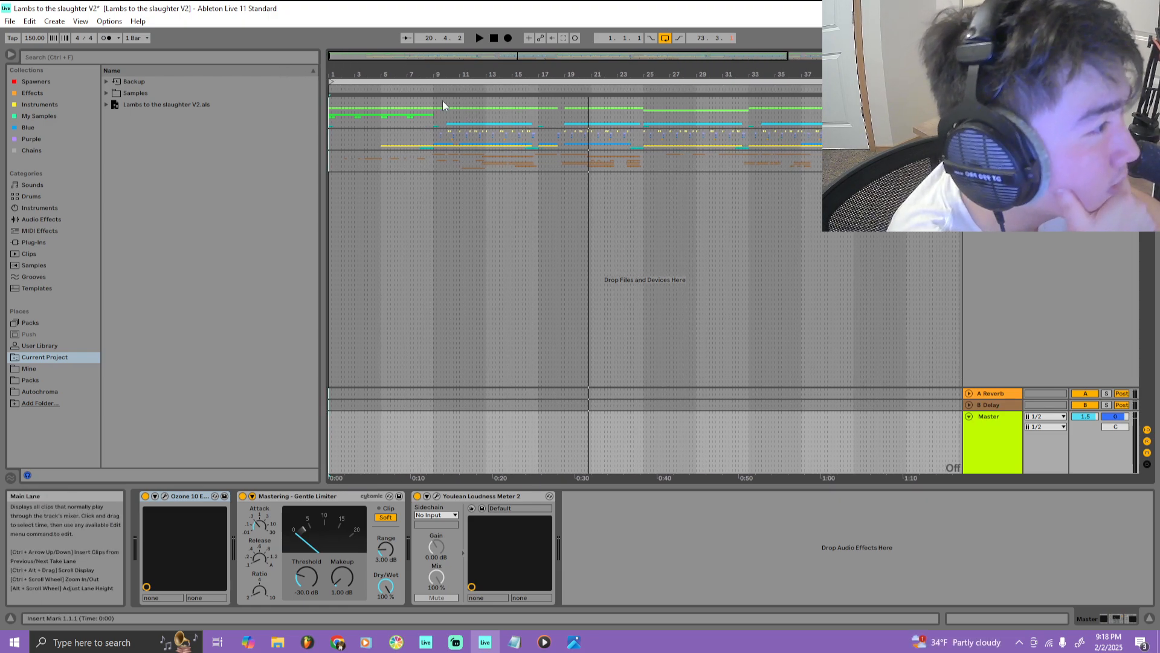
Play the mix from around bar 9 and stop playback
left_click(428, 88)
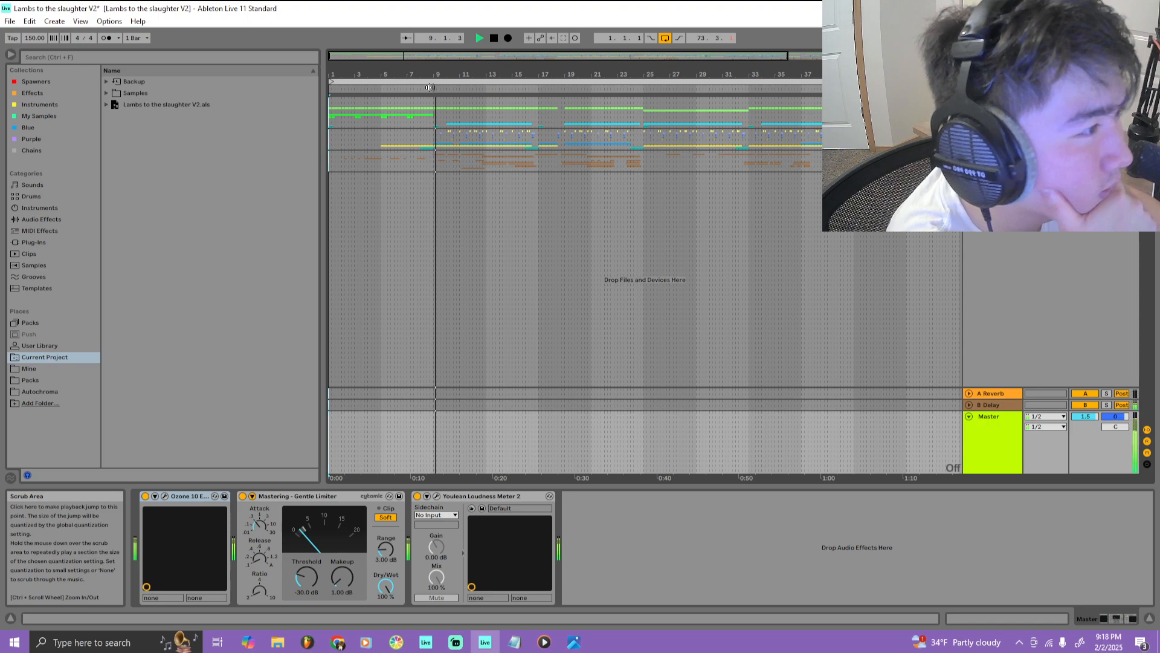
left_click(492, 37)
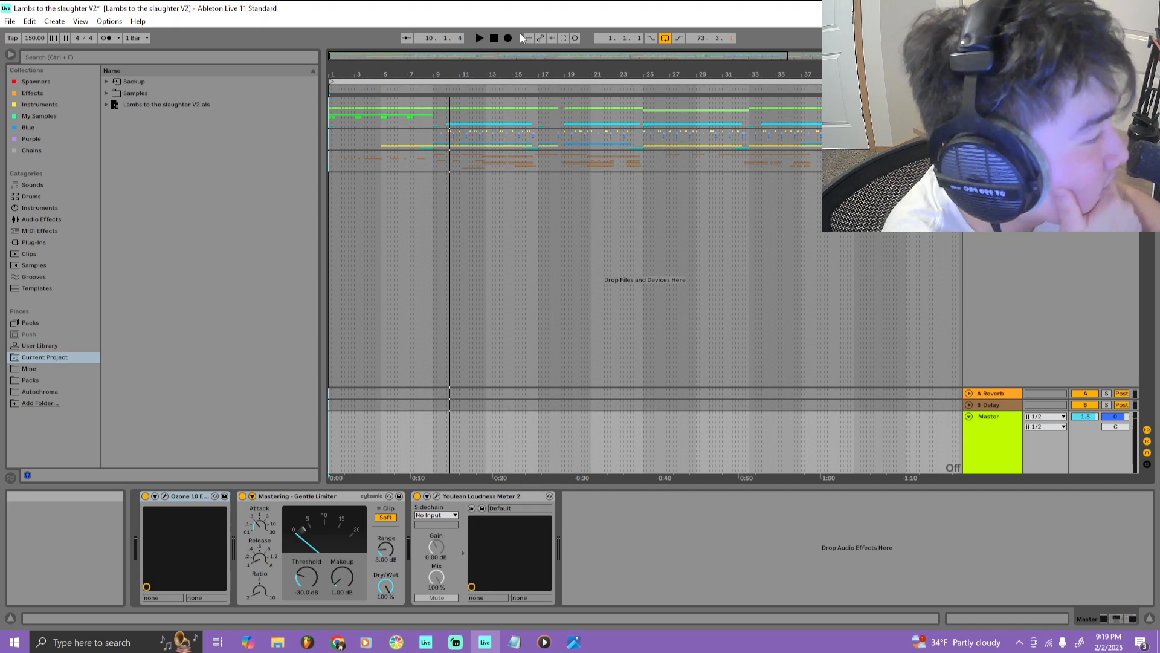
Collapse the Master track and open the Youlean Loudness Meter 2 window from its device chain
left_click(969, 417)
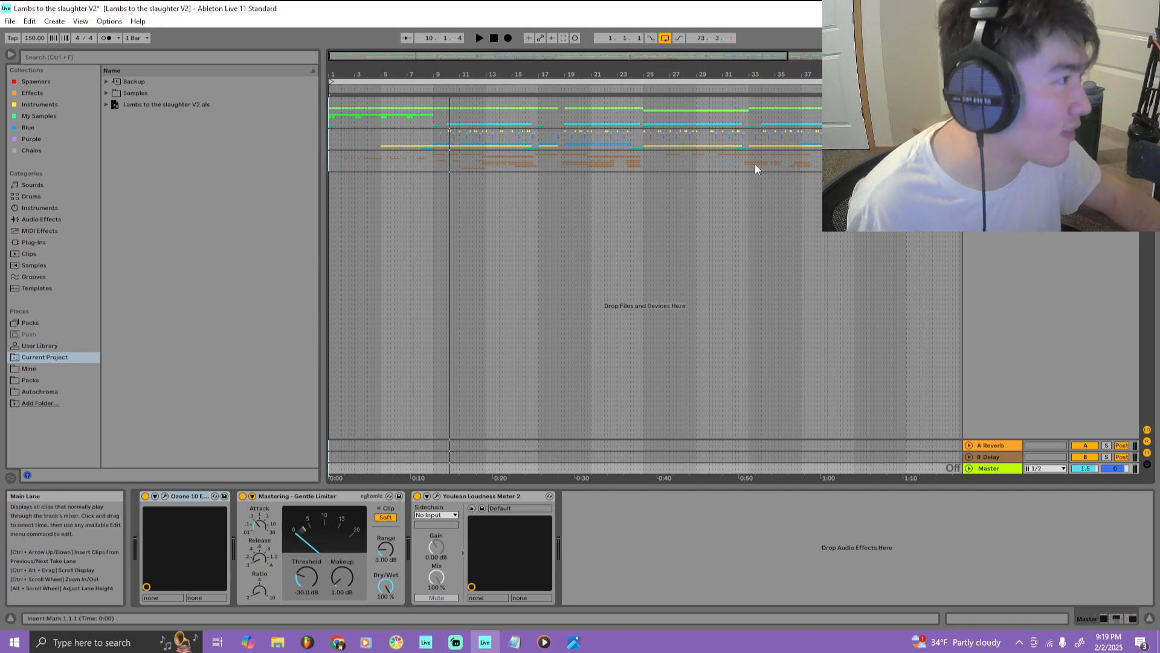
scroll(647, 295, "down", 3)
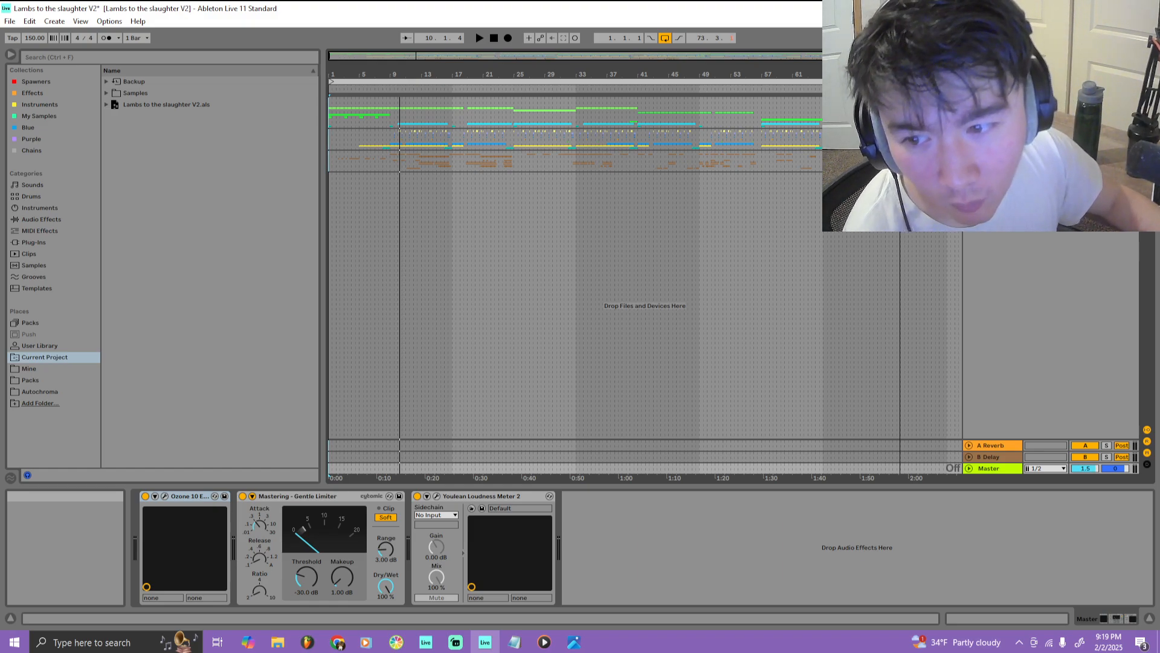
left_click(437, 495)
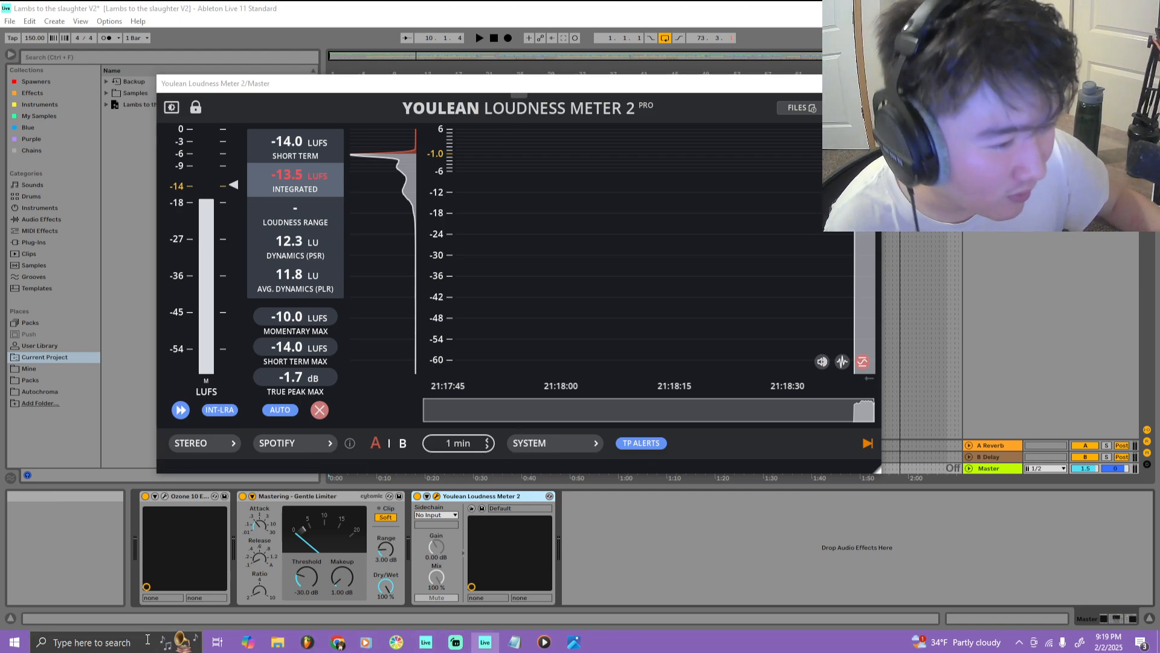
Switch to Spotify, open the Awarre artist page, and play Lambs To The Slaughter, skipping ahead into the song
left_click(91, 642)
type("spotify")
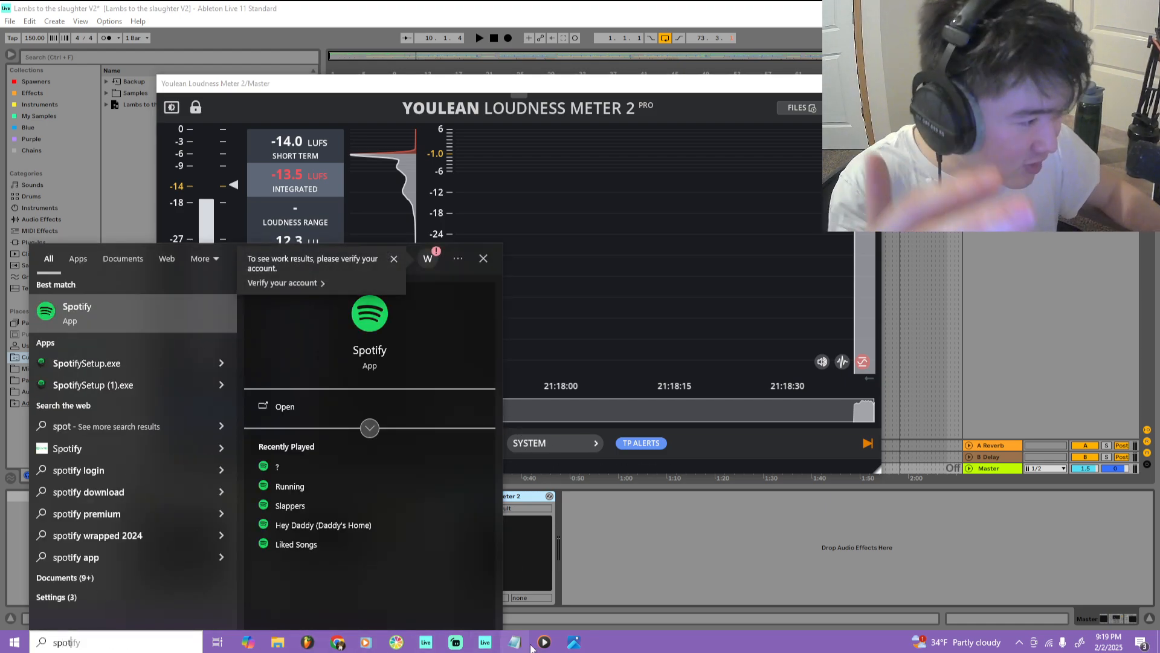
left_click(181, 315)
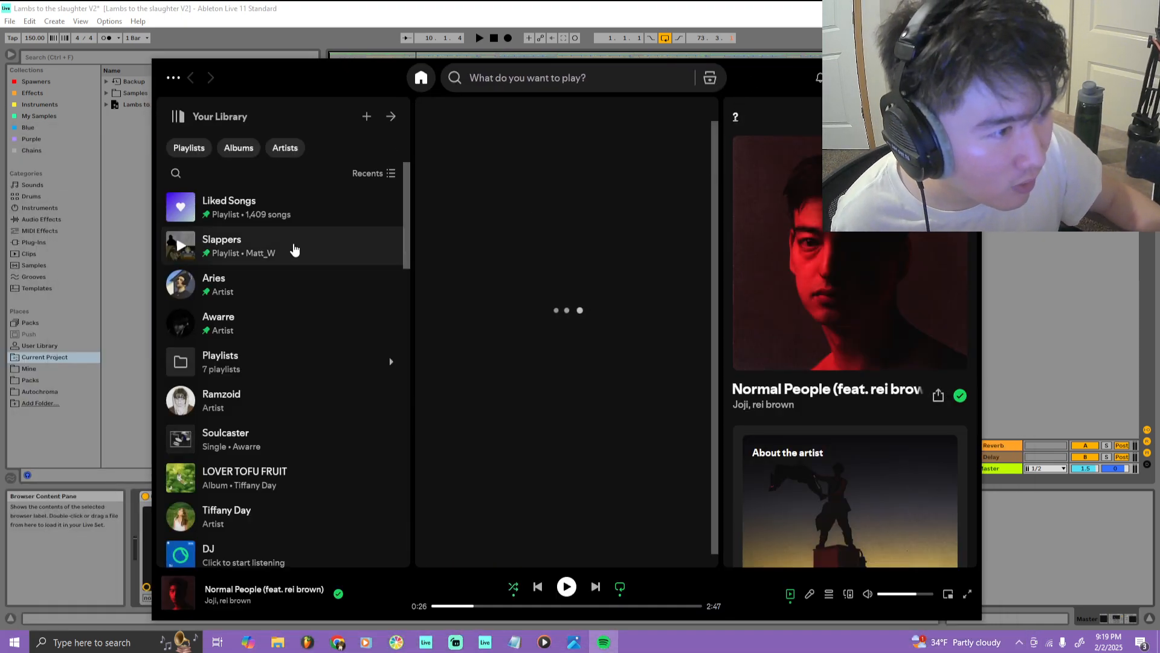
left_click(340, 334)
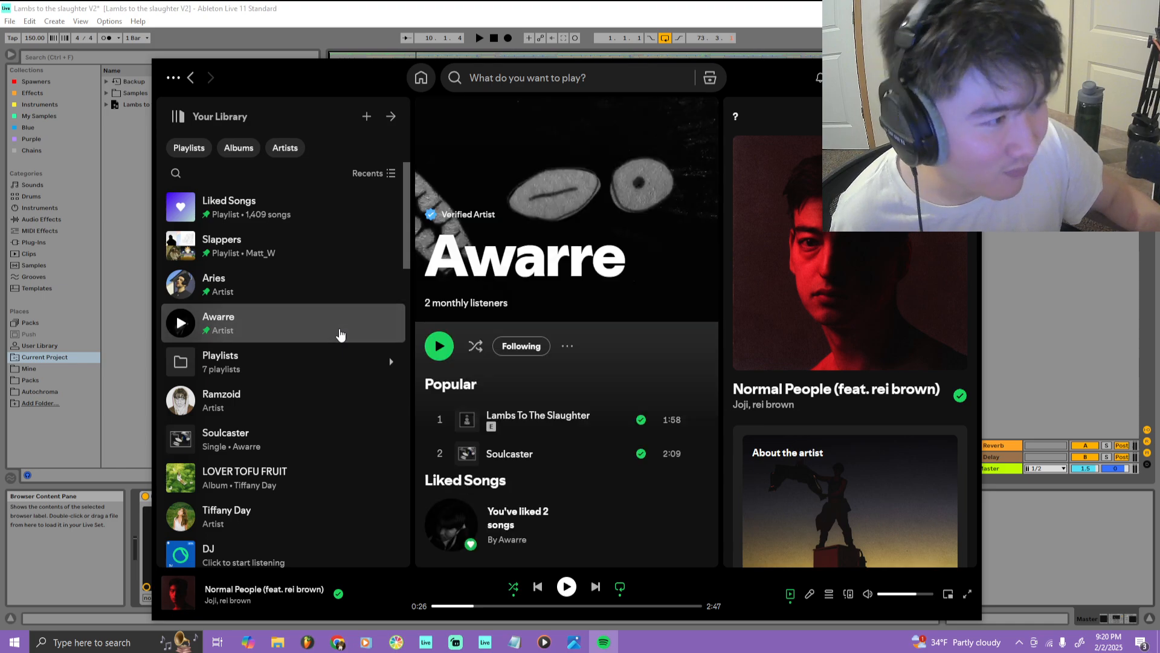
double_click(459, 434)
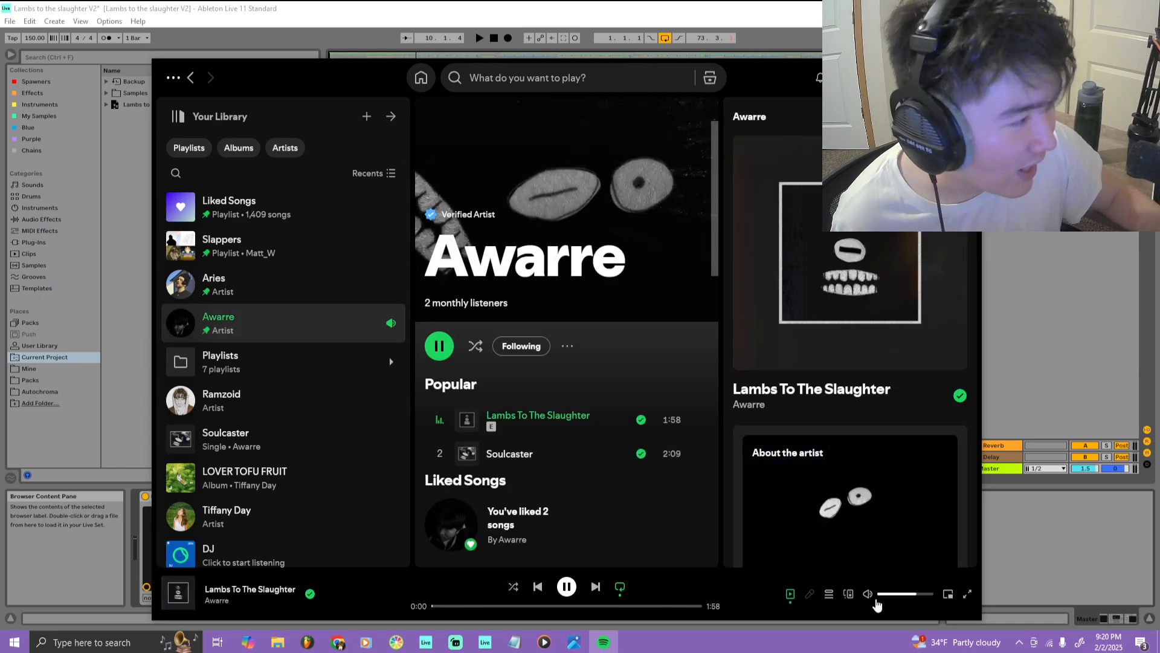
left_click(476, 606)
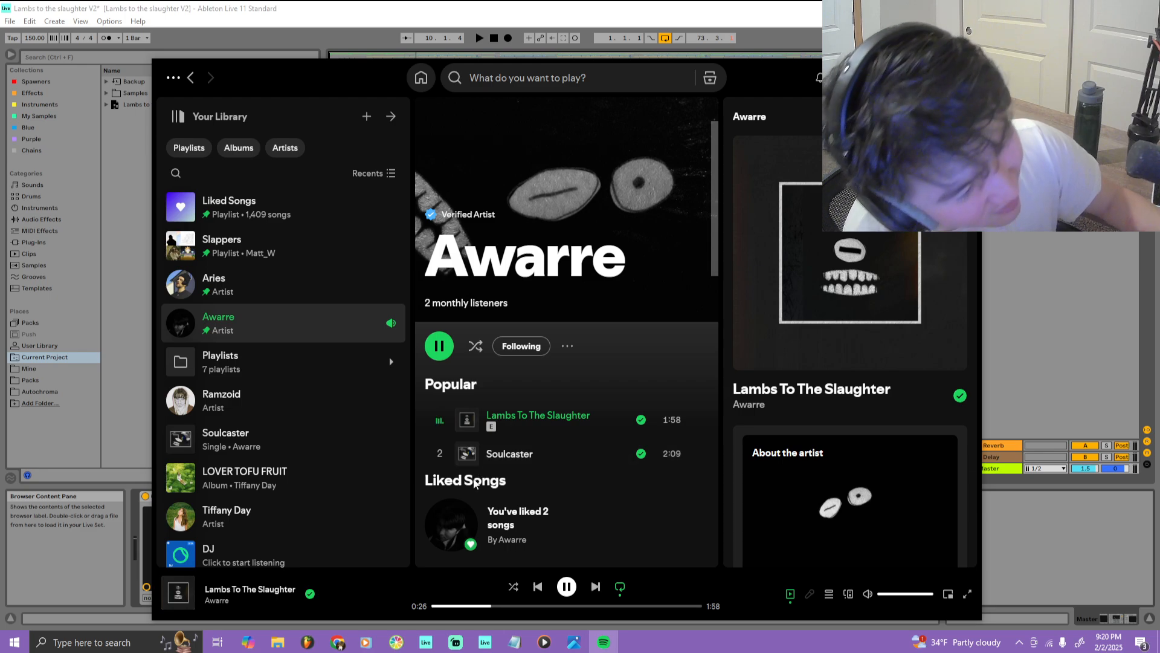
Play Soulcaster from Awarre's popular songs, skip ahead to about 0:34, and pause it
left_click(440, 453)
left_click(510, 605)
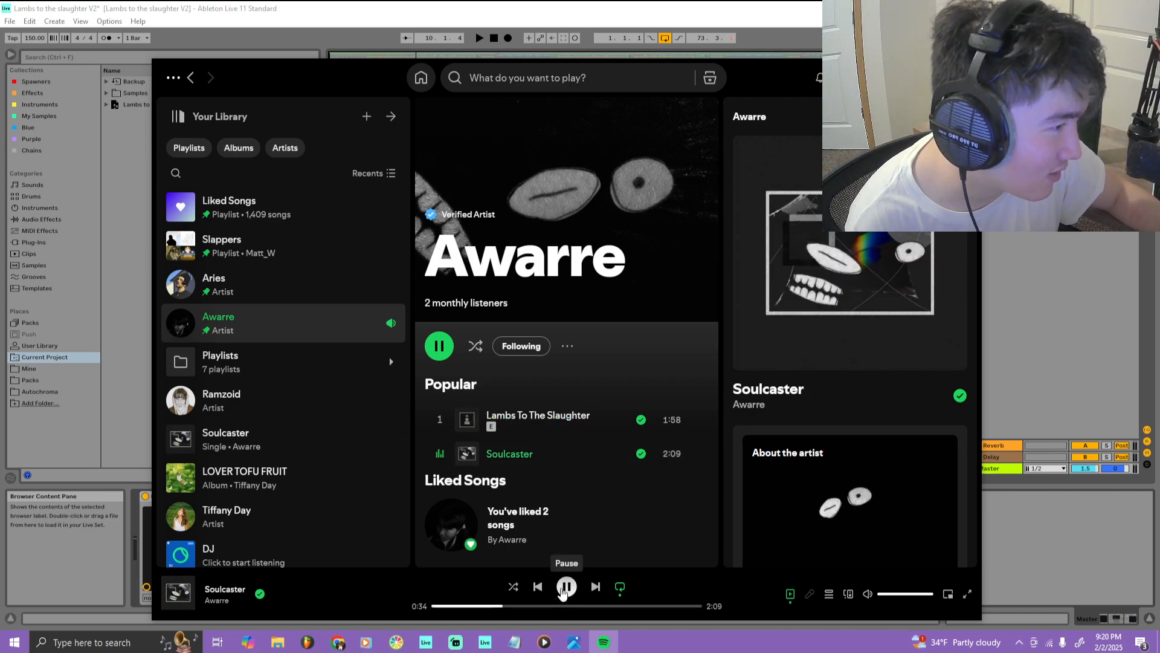
left_click(562, 590)
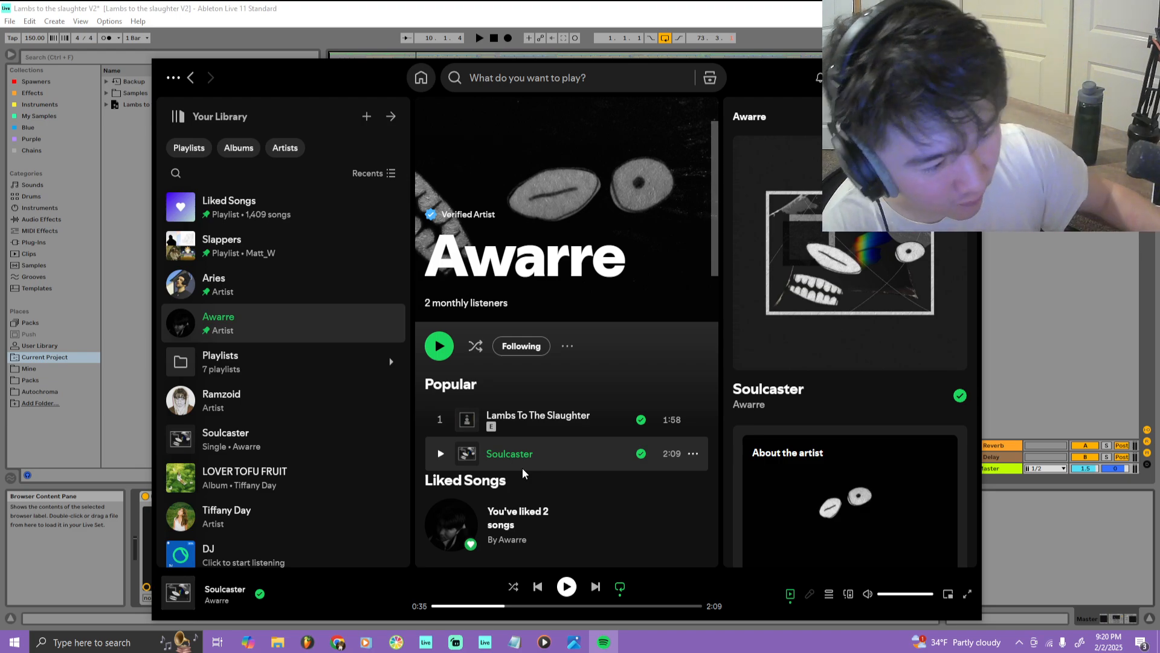
Switch to the Master Track Examples spreadsheet in the browser and view the Lambs To The Slaughter Master Analysis image before returning to the sheet
left_click(338, 641)
left_click(114, 8)
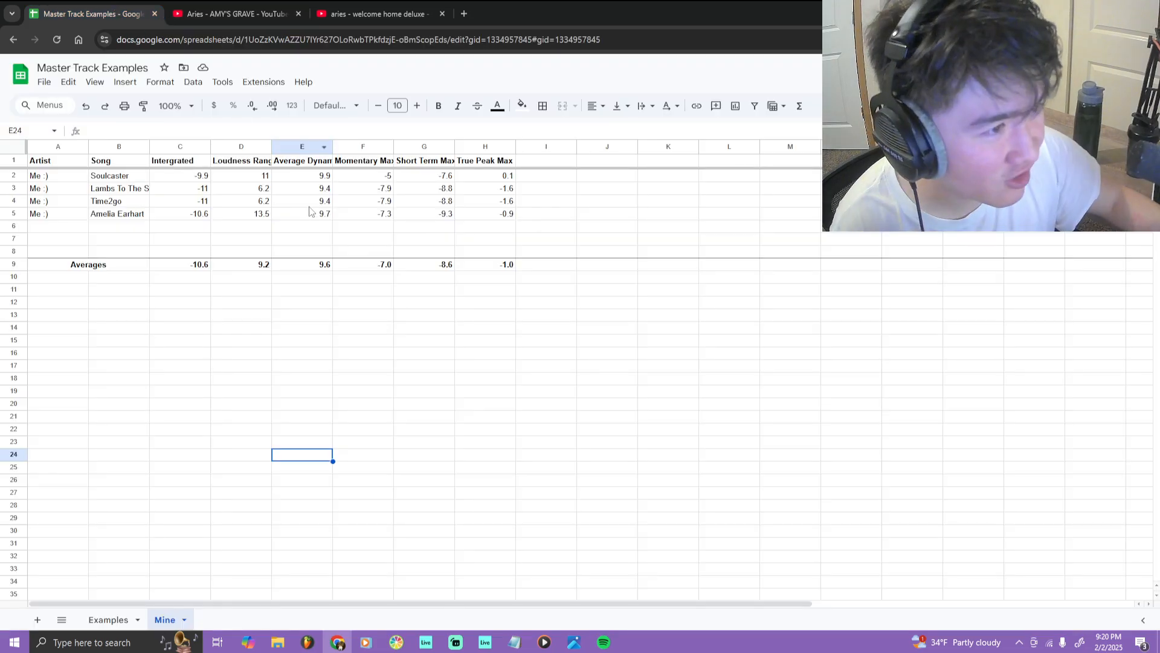
left_click(88, 191)
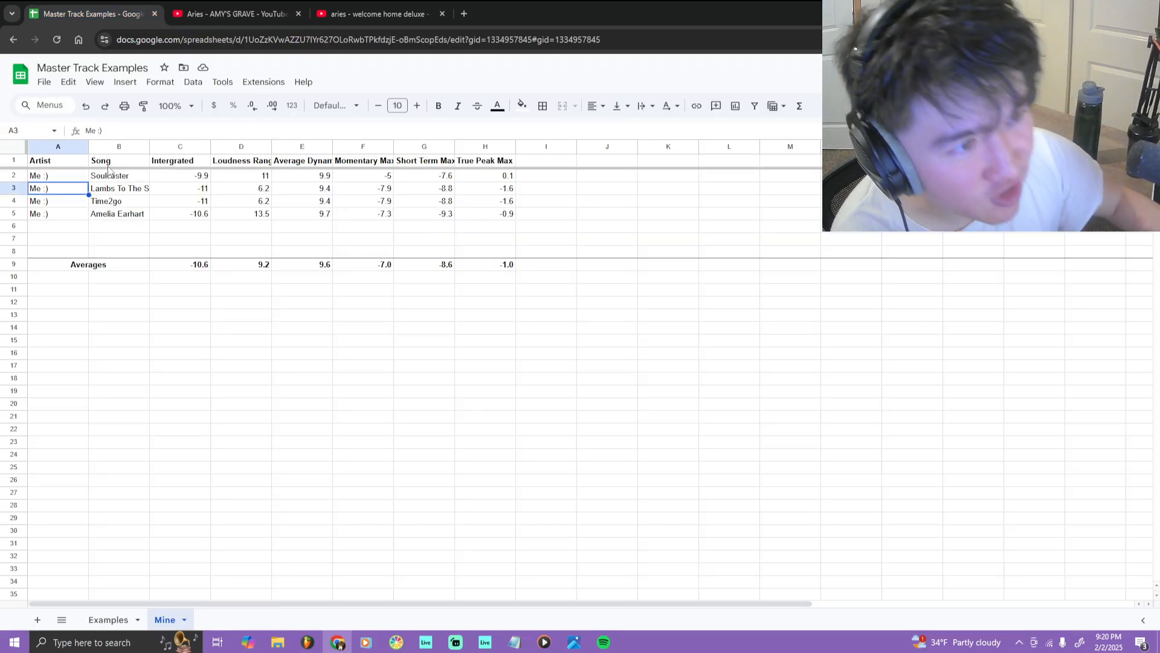
left_click(544, 641)
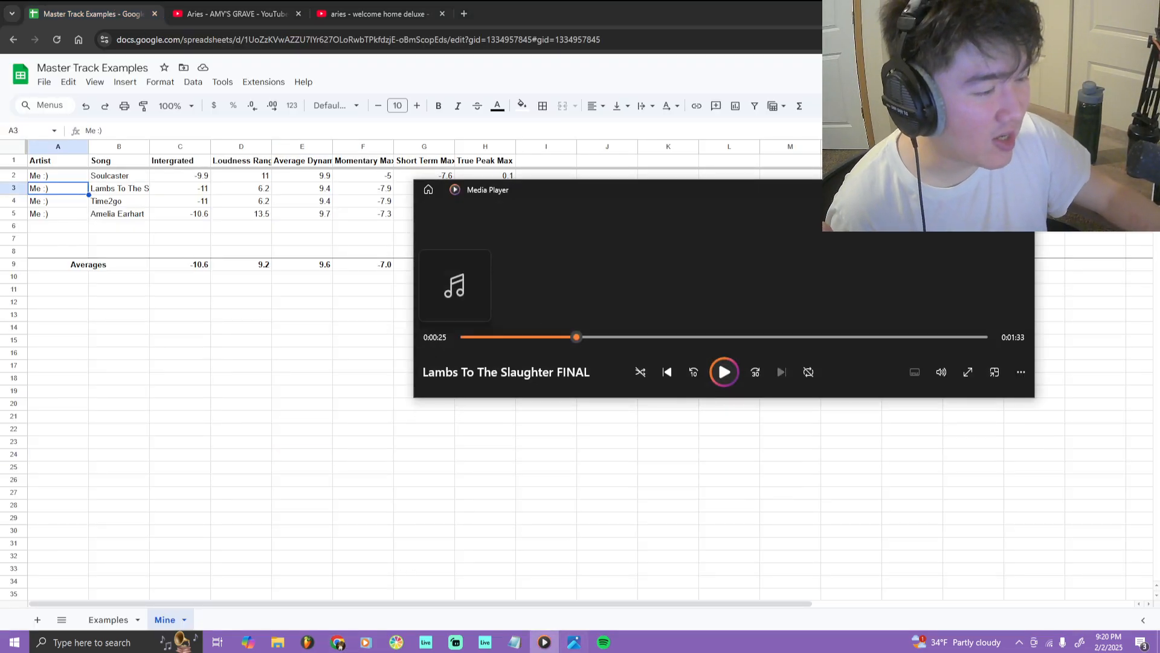
left_click(544, 642)
left_click(571, 649)
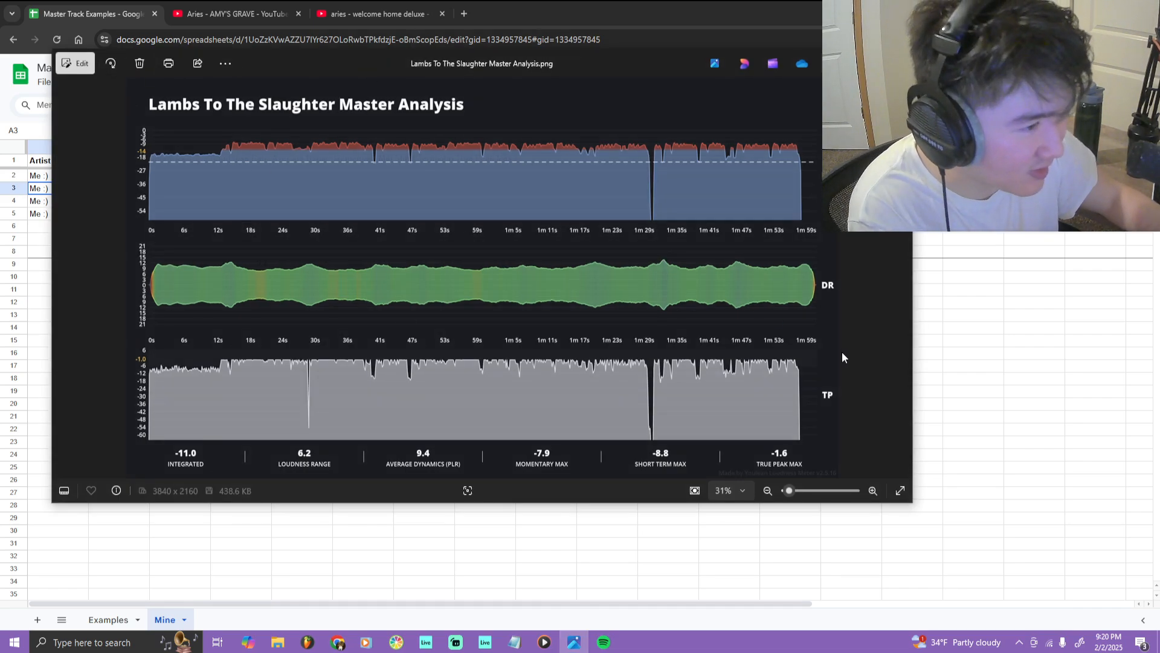
left_click_drag(1028, 379, 1030, 392)
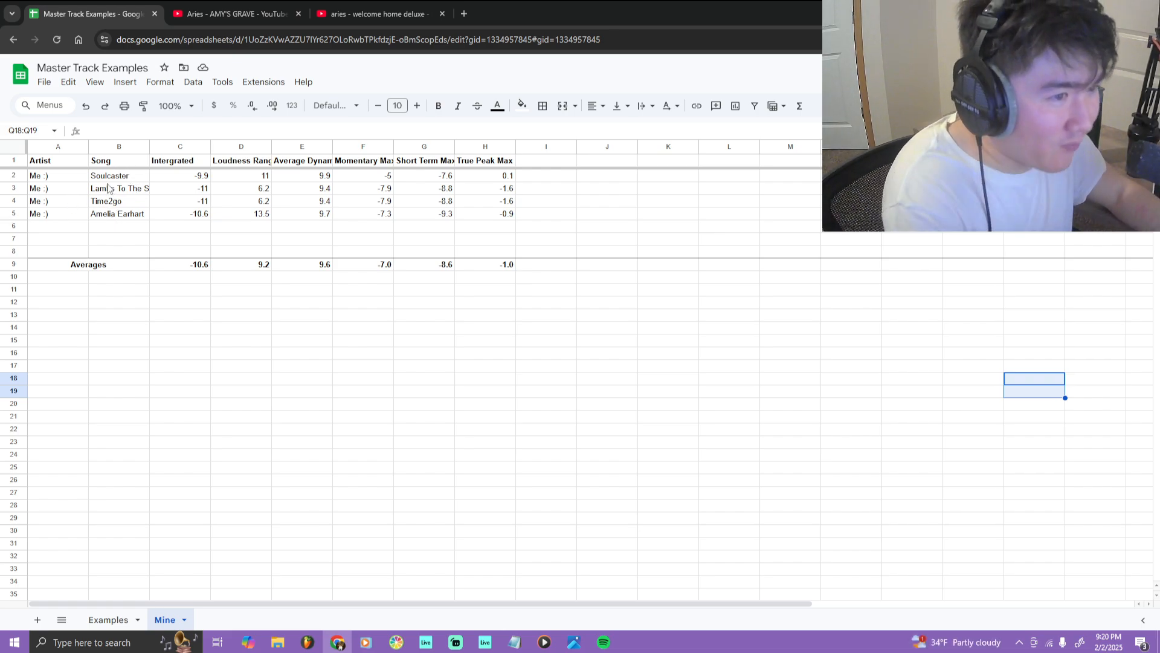
Review the song rows on the Mine sheet and compare the True Peak Max average with Soulcaster and Lambs To The Slaughter
left_click_drag(27, 202, 471, 216)
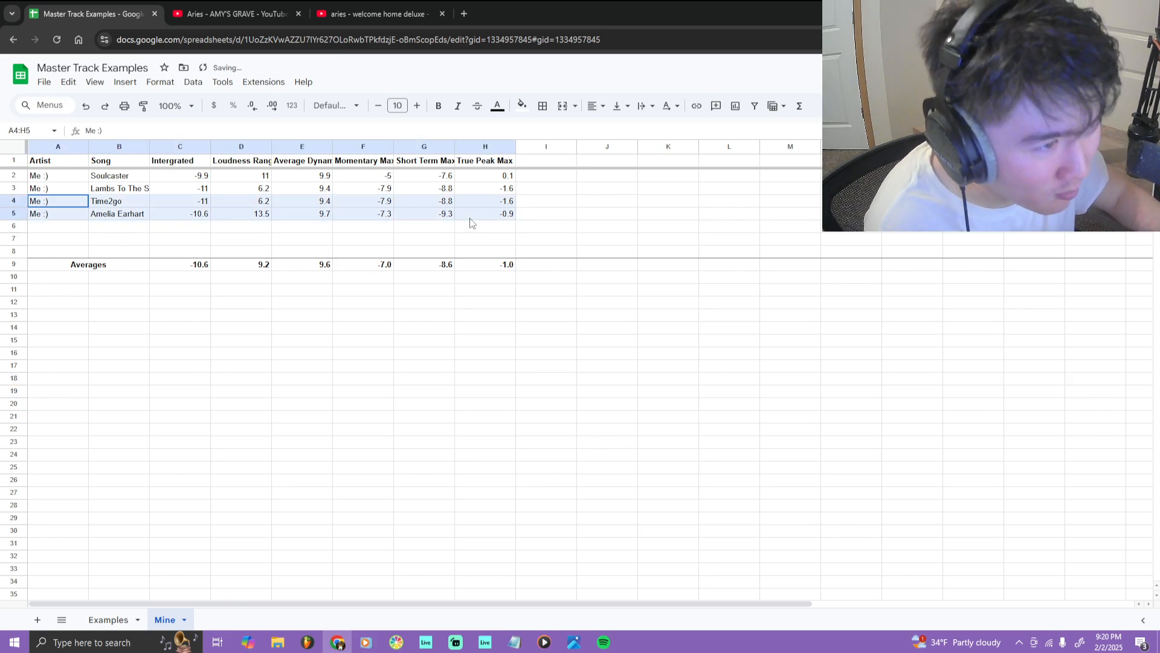
left_click(562, 228)
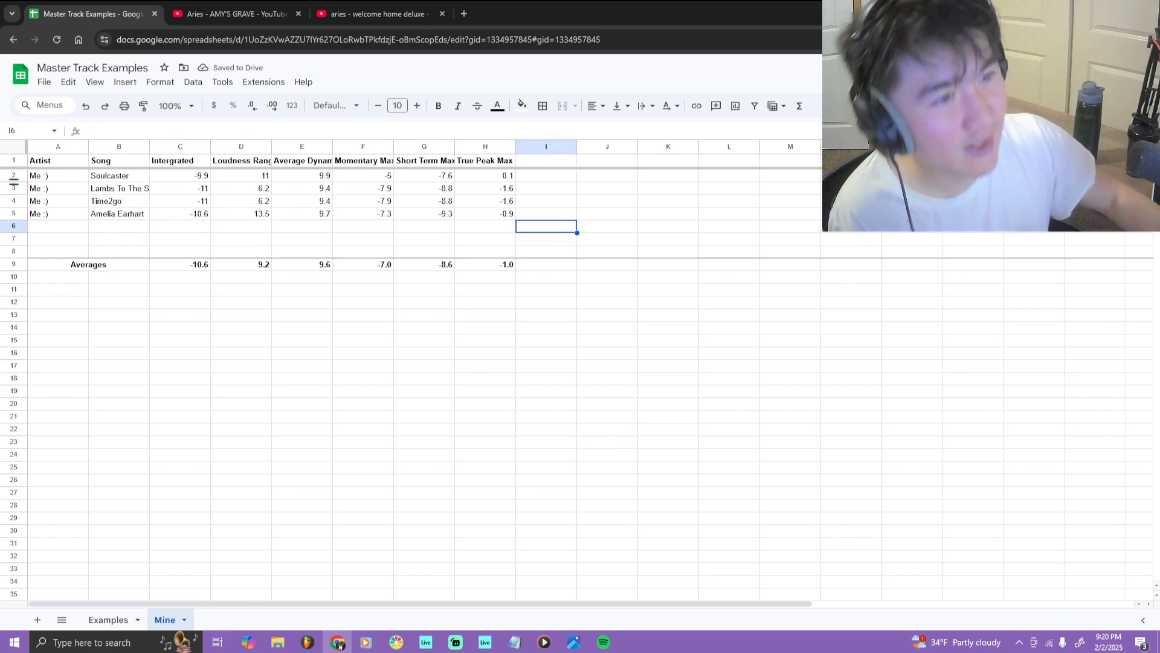
left_click(496, 266)
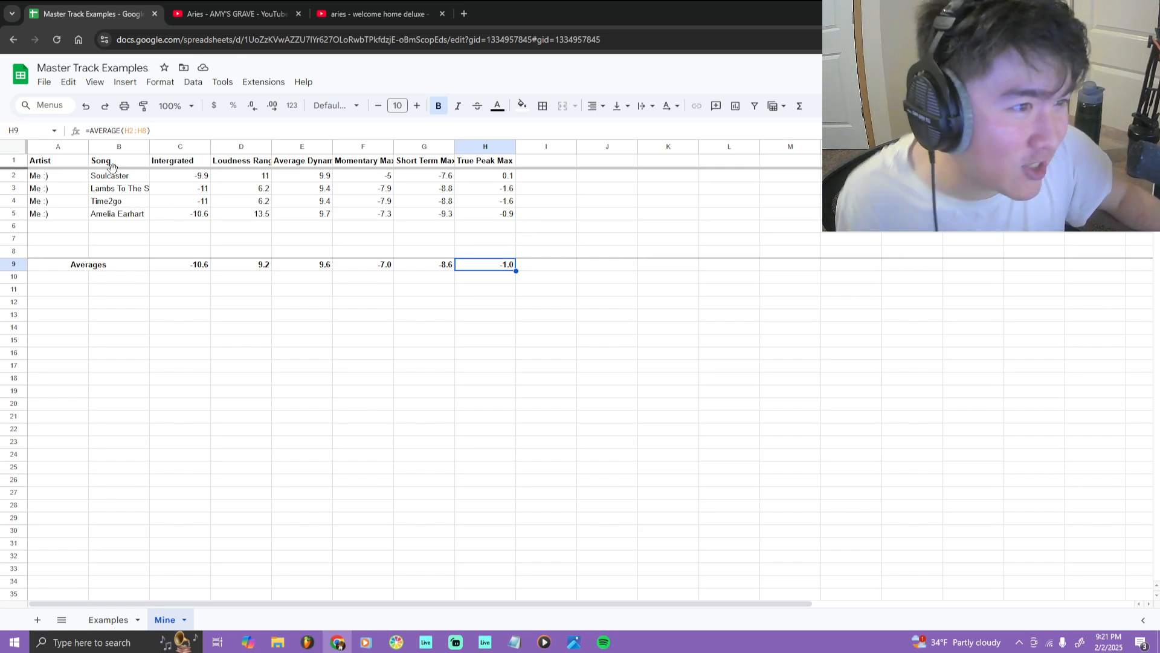
left_click(500, 179)
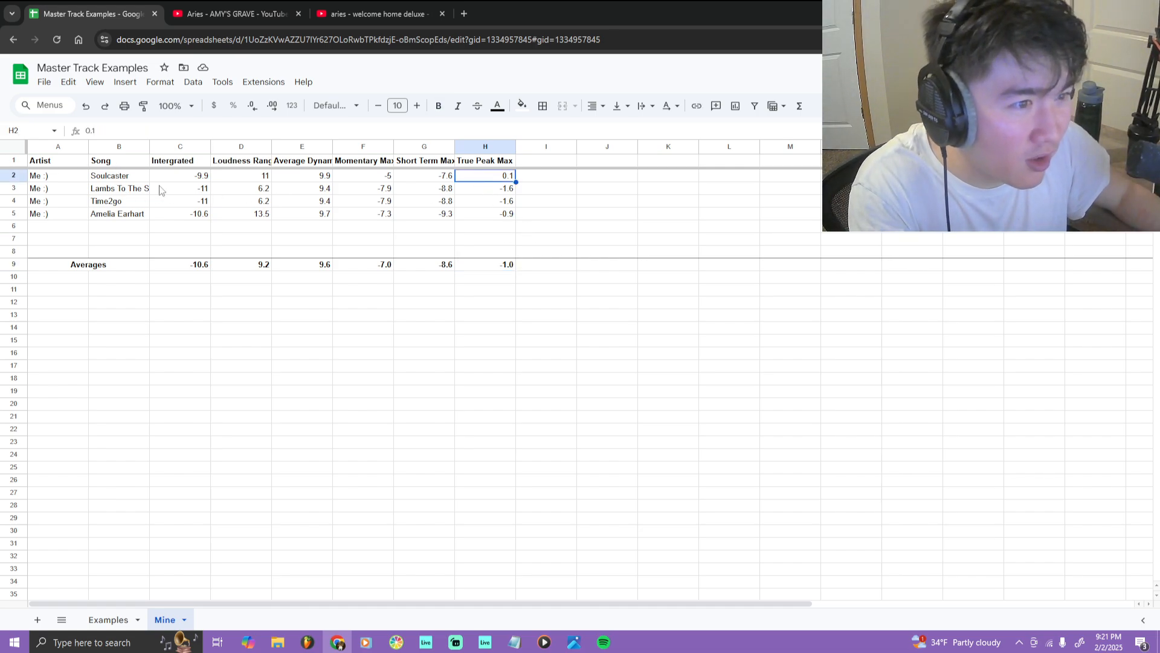
left_click(111, 193)
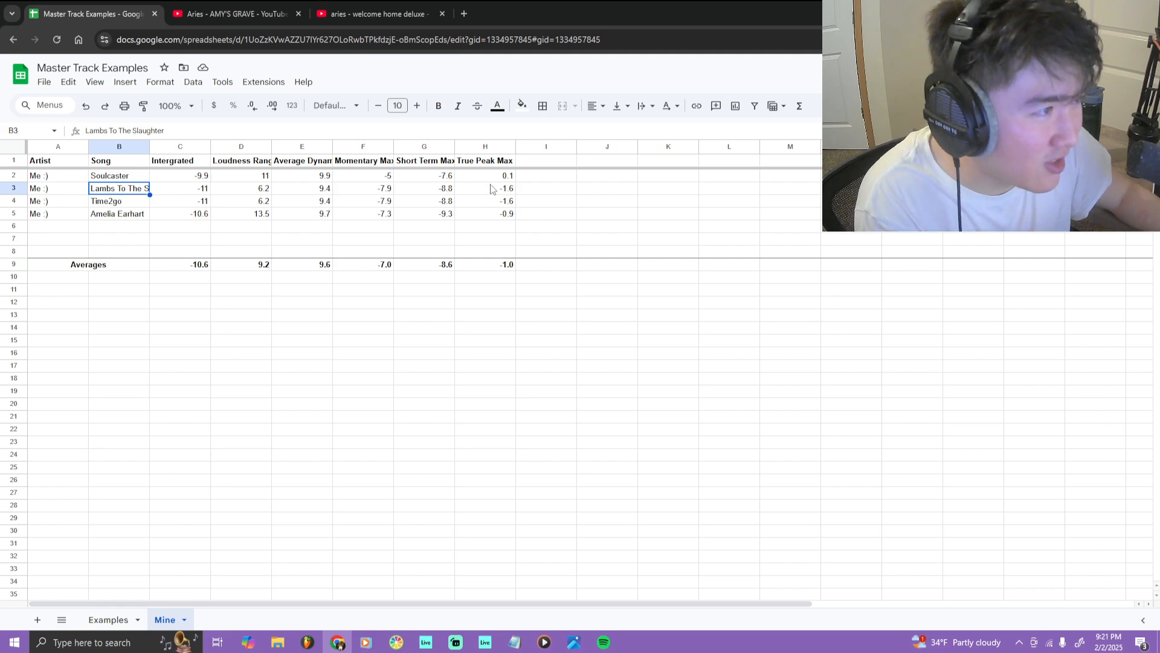
left_click(491, 189)
Bring up the Lambs To The Slaughter analysis image again and return to the song's True Peak Max cell
left_click(580, 641)
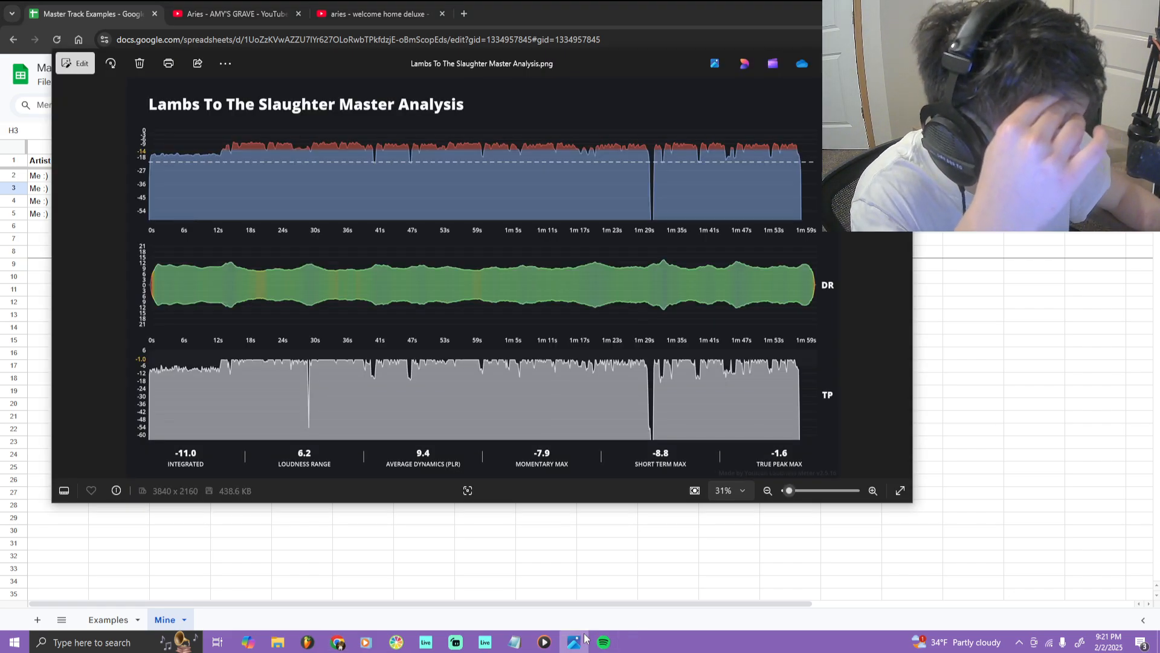
left_click(586, 639)
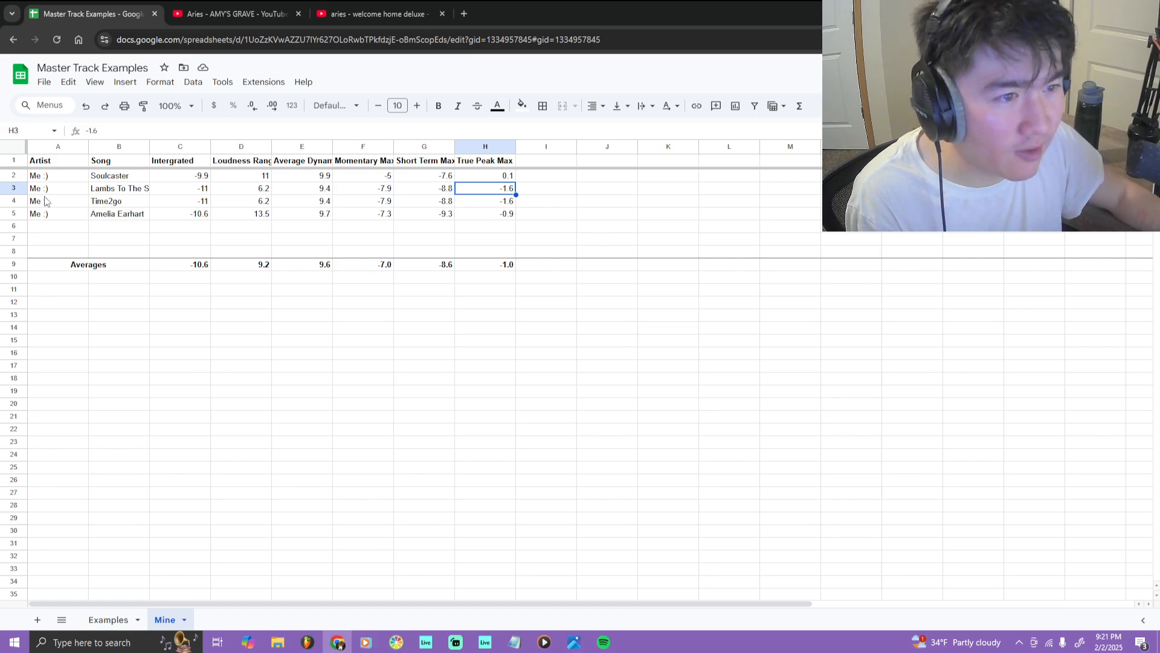
left_click(539, 194)
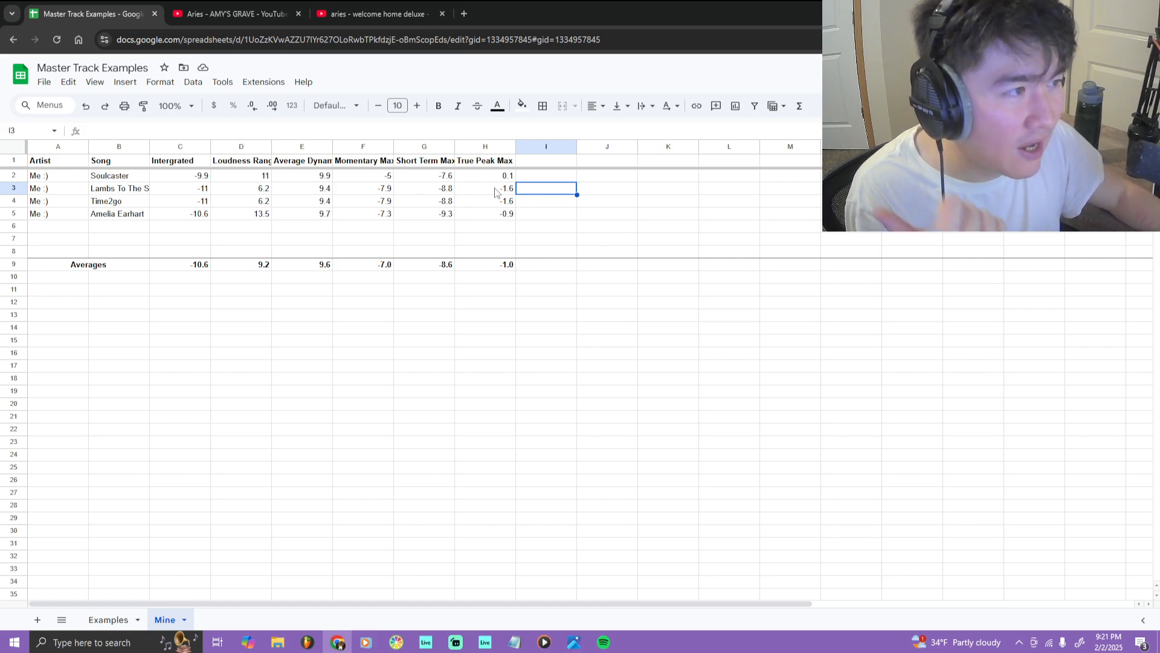
left_click(496, 191)
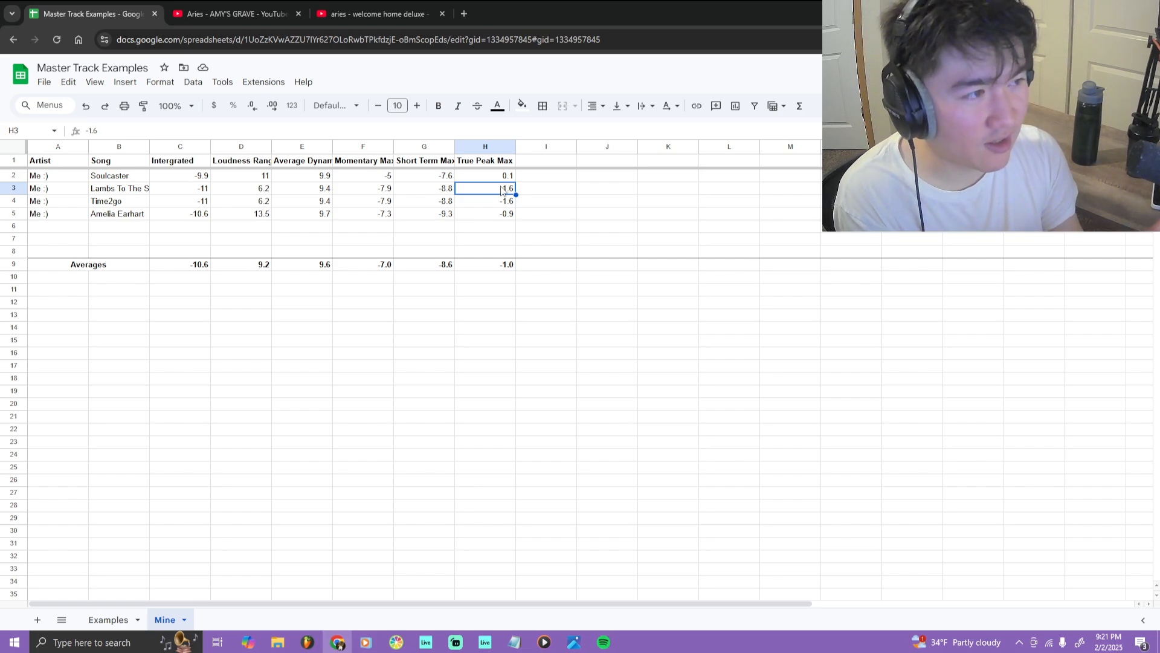
Glance at the Master Analysis folder in File Explorer and the Awarre page in Spotify, returning to the spreadsheet
left_click(278, 642)
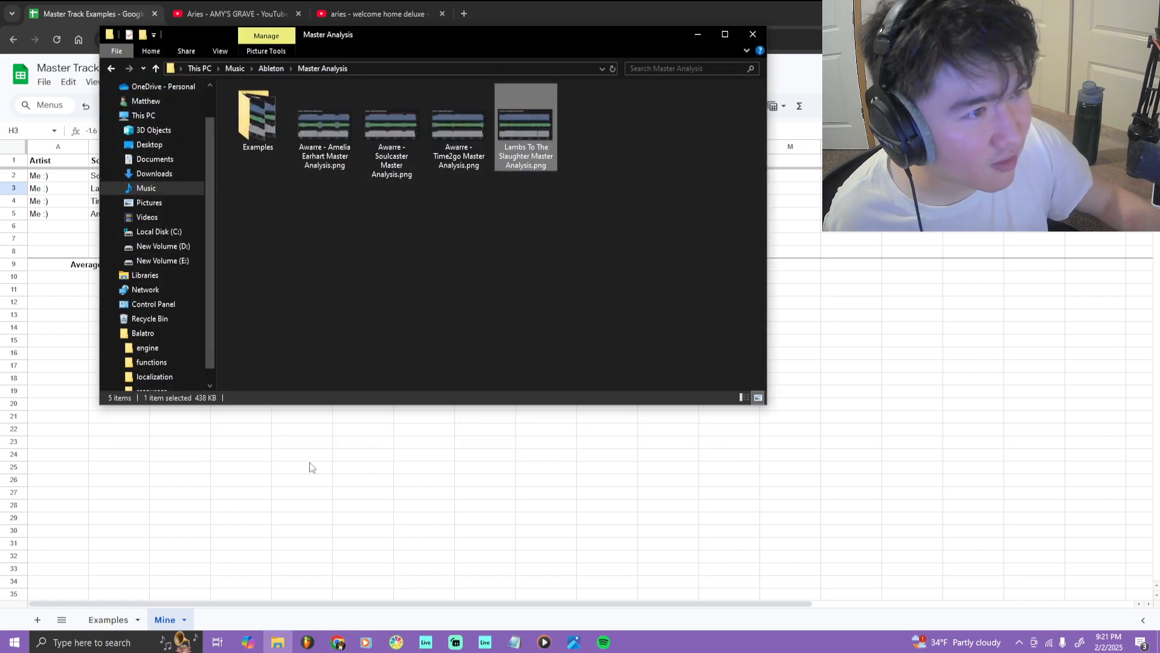
left_click(837, 247)
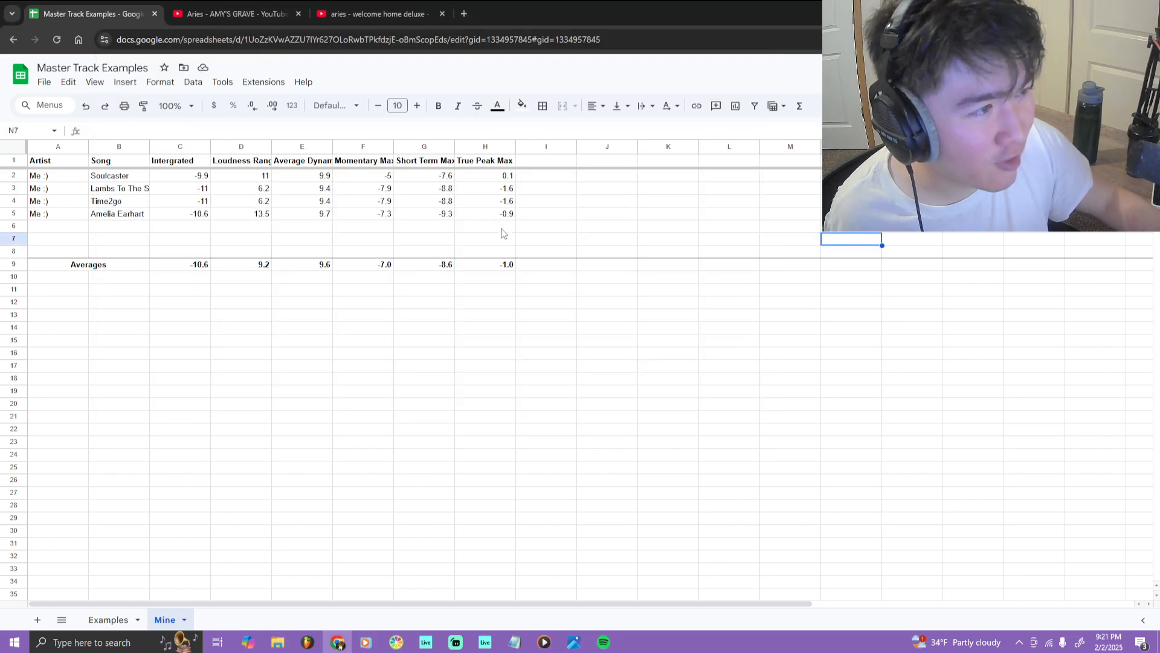
left_click(507, 192)
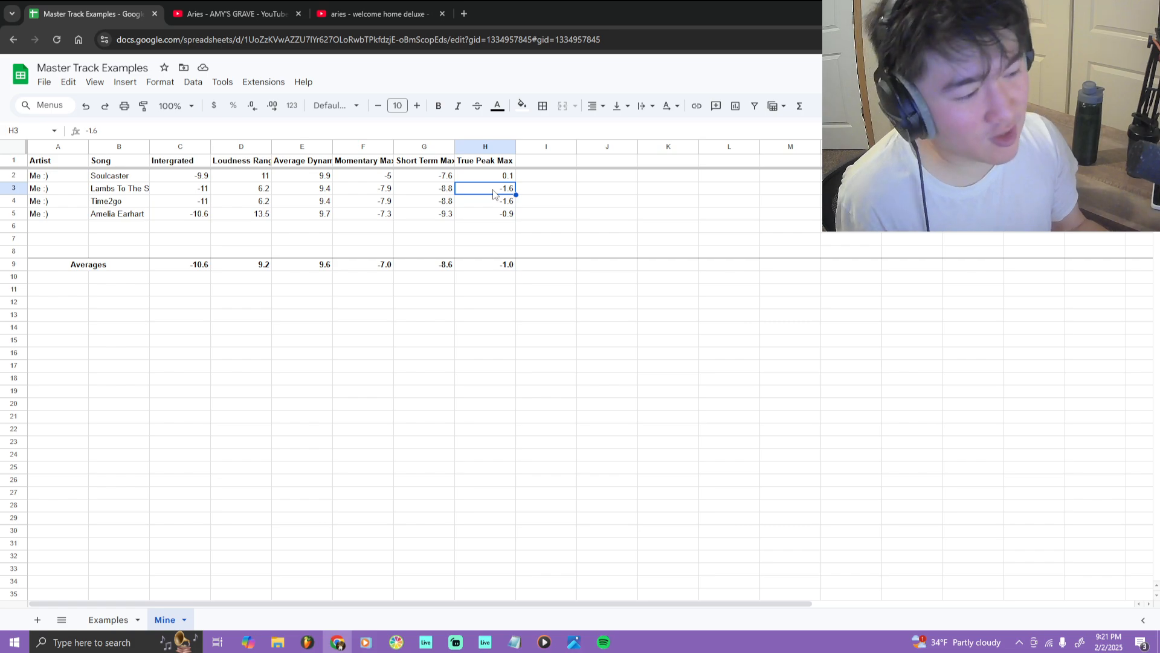
left_click(604, 642)
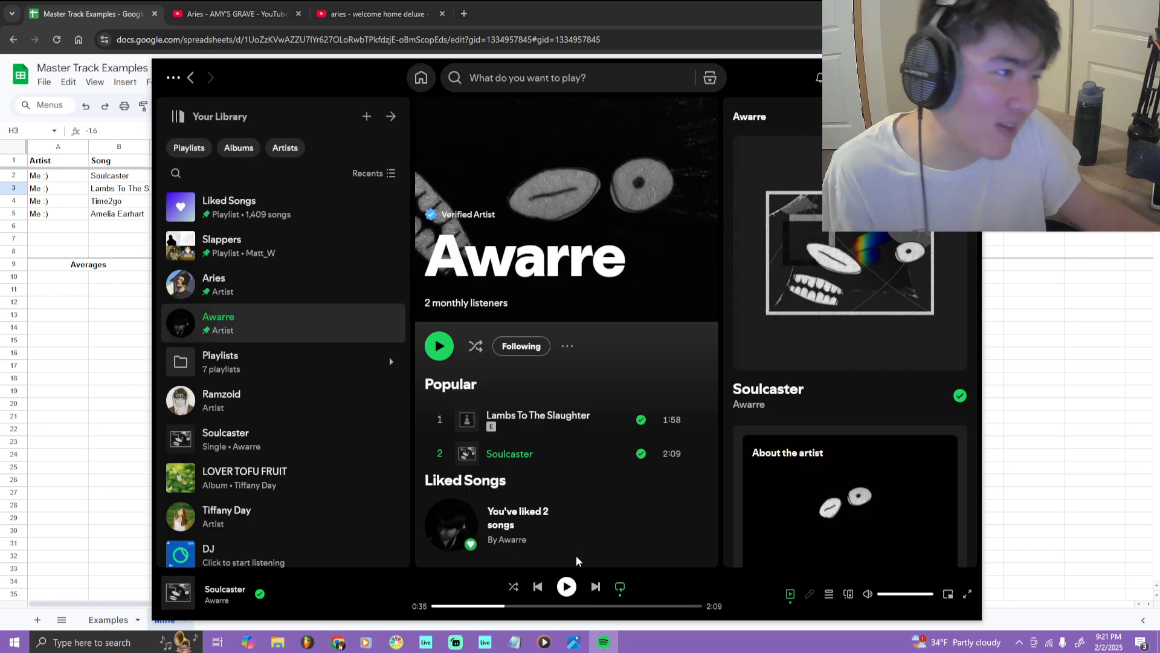
left_click(58, 390)
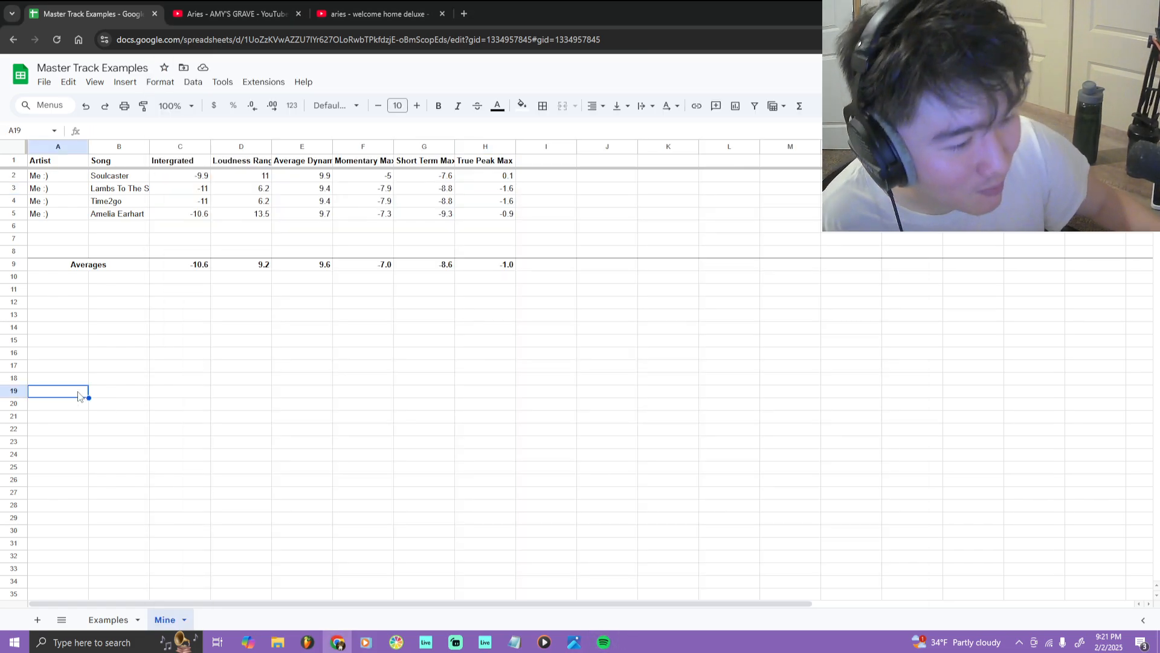
Switch to the Examples sheet and review the Aries, Ramzoid and Brakence rows, including True Peak Max for Venus Fly Trap
left_click(111, 620)
left_click(423, 366)
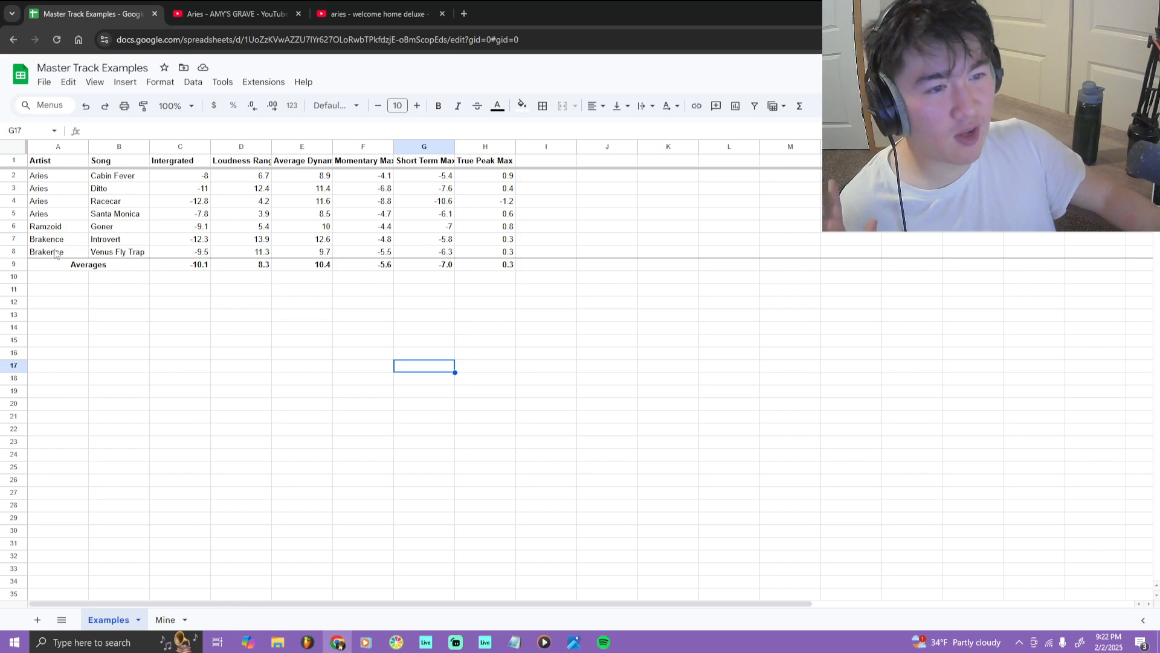
left_click_drag(55, 254, 546, 177)
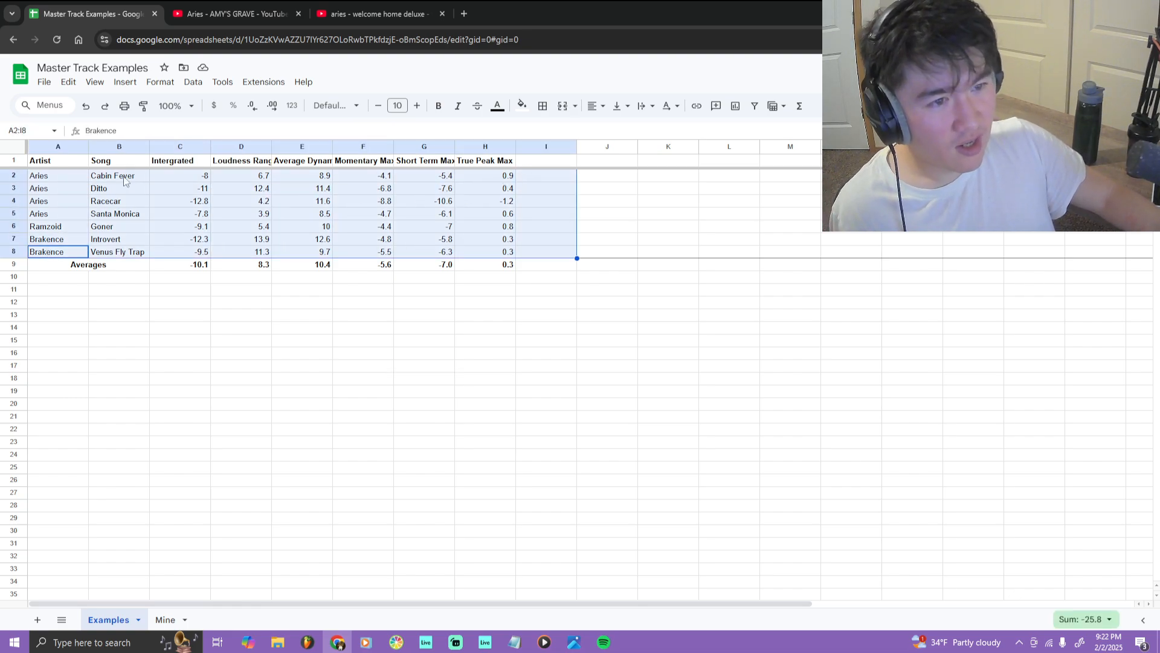
left_click(76, 189)
left_click(70, 230)
left_click(67, 253)
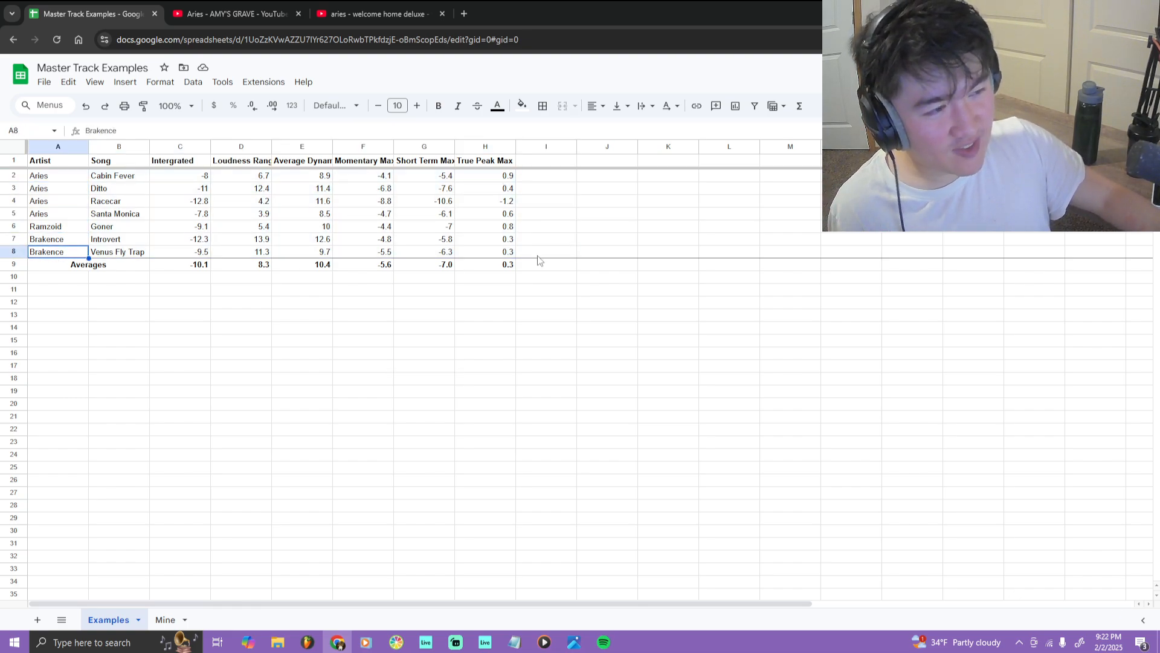
left_click(500, 253)
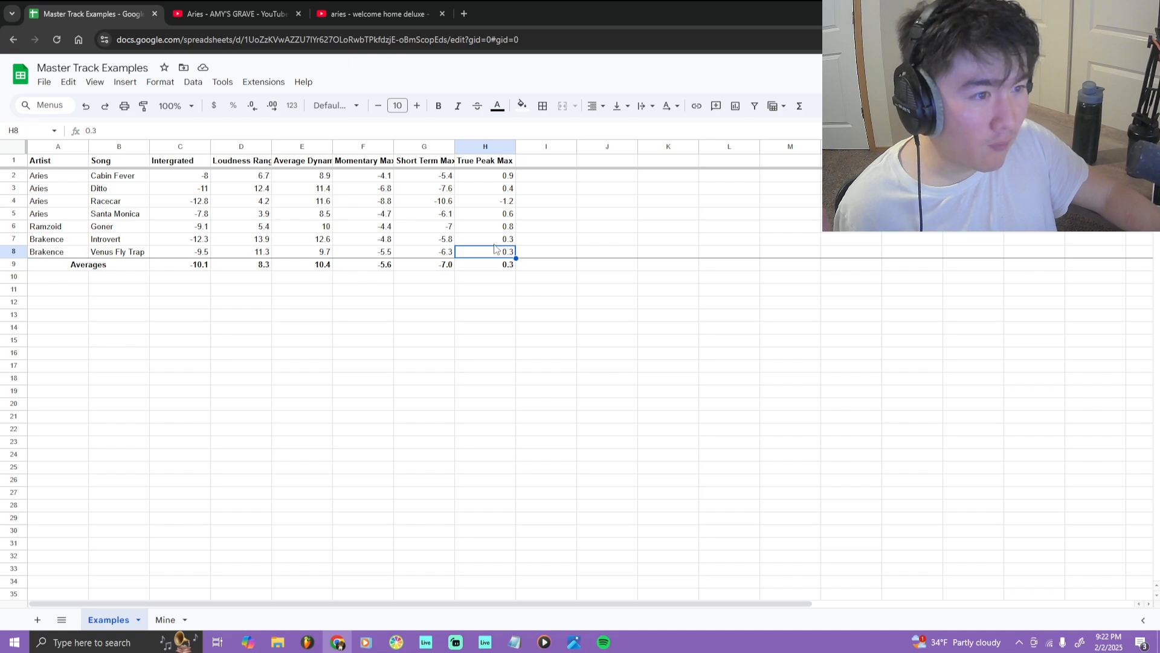
Review the full Examples table, the Venus Fly Trap row and the True Peak Max heading and average
left_click_drag(496, 257, 50, 183)
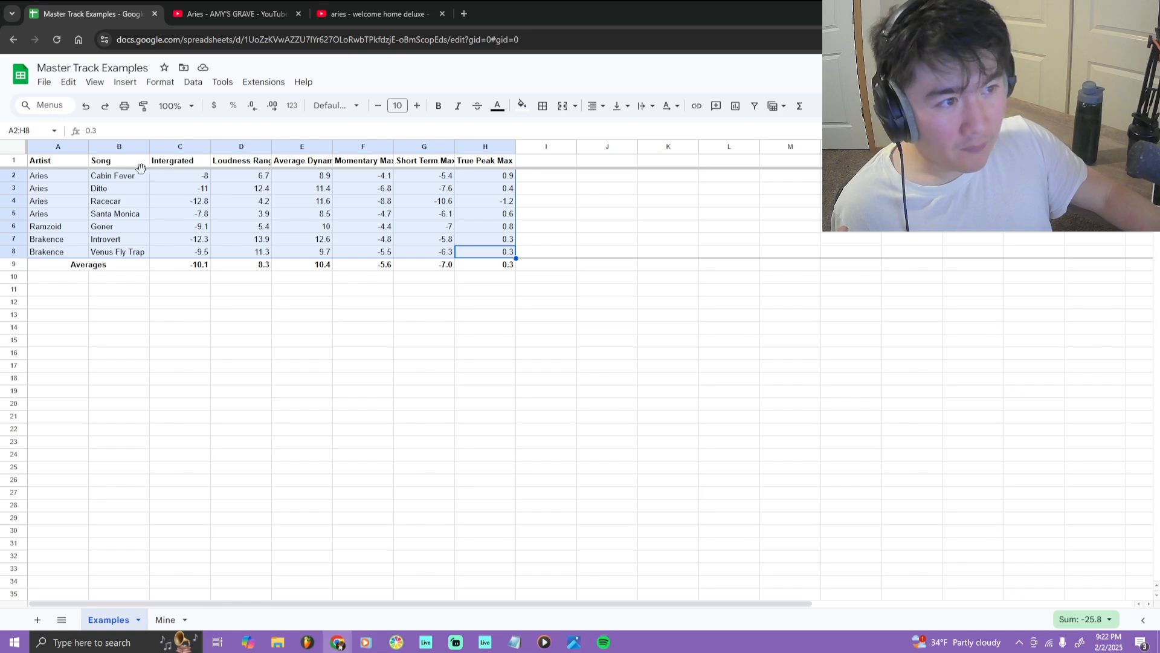
left_click(530, 182)
left_click_drag(185, 253, 490, 253)
left_click(483, 172)
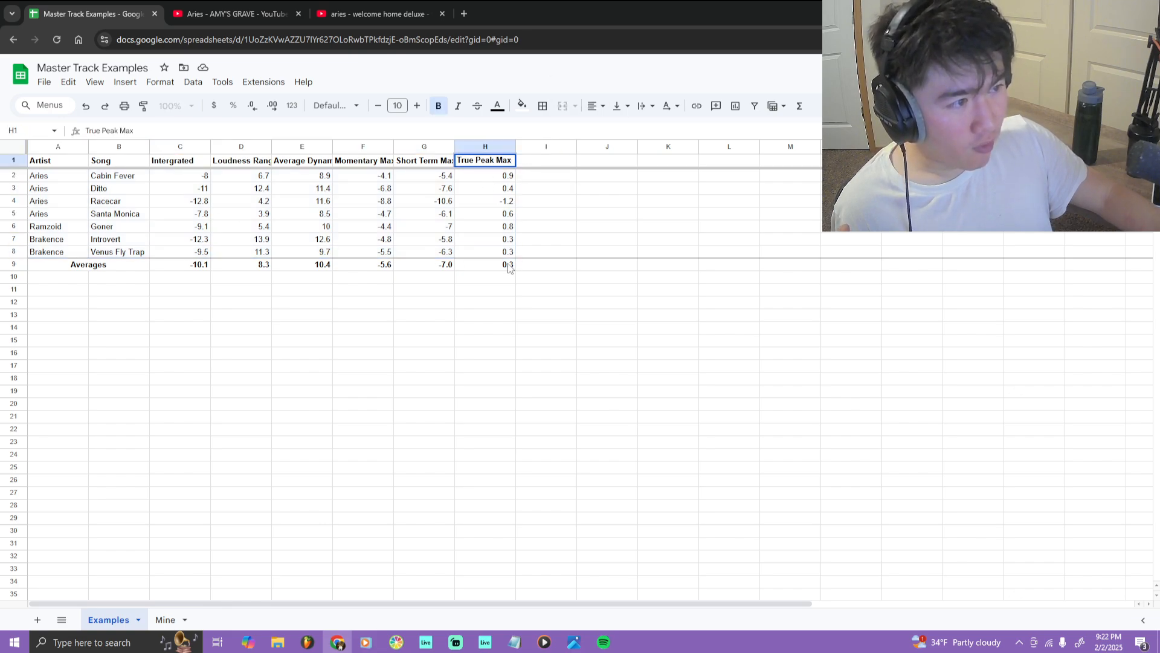
double_click(511, 266)
left_click(727, 322)
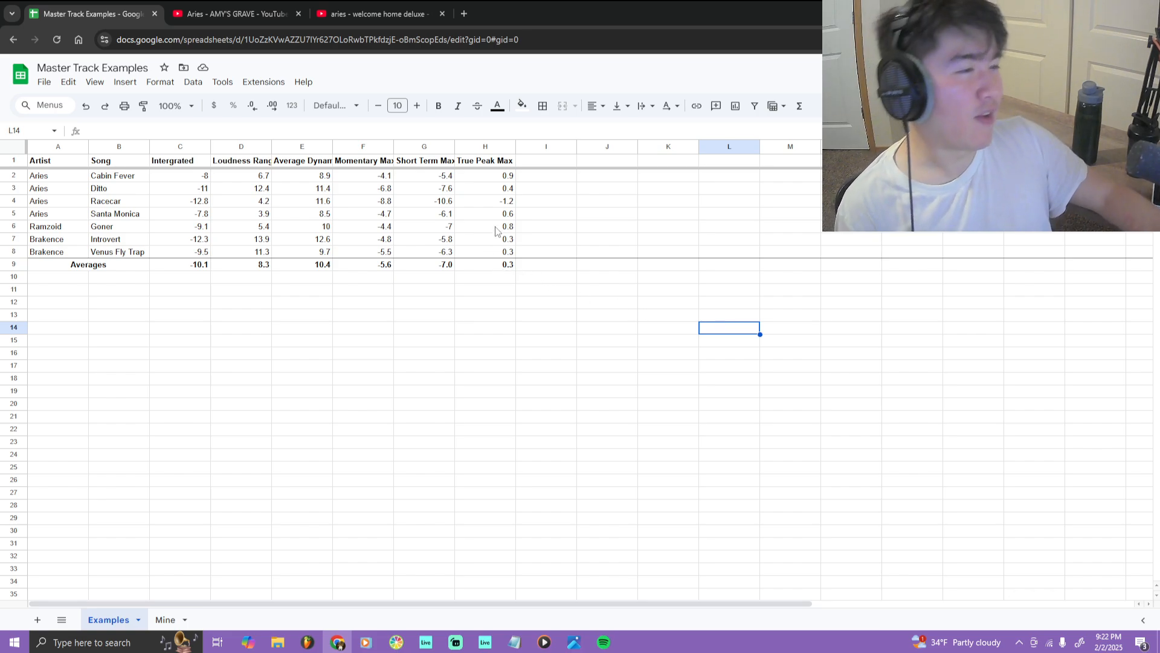
Compare the example rows again, checking True Peak Max for Ditto and the whole Racecar row
left_click_drag(496, 250, 38, 176)
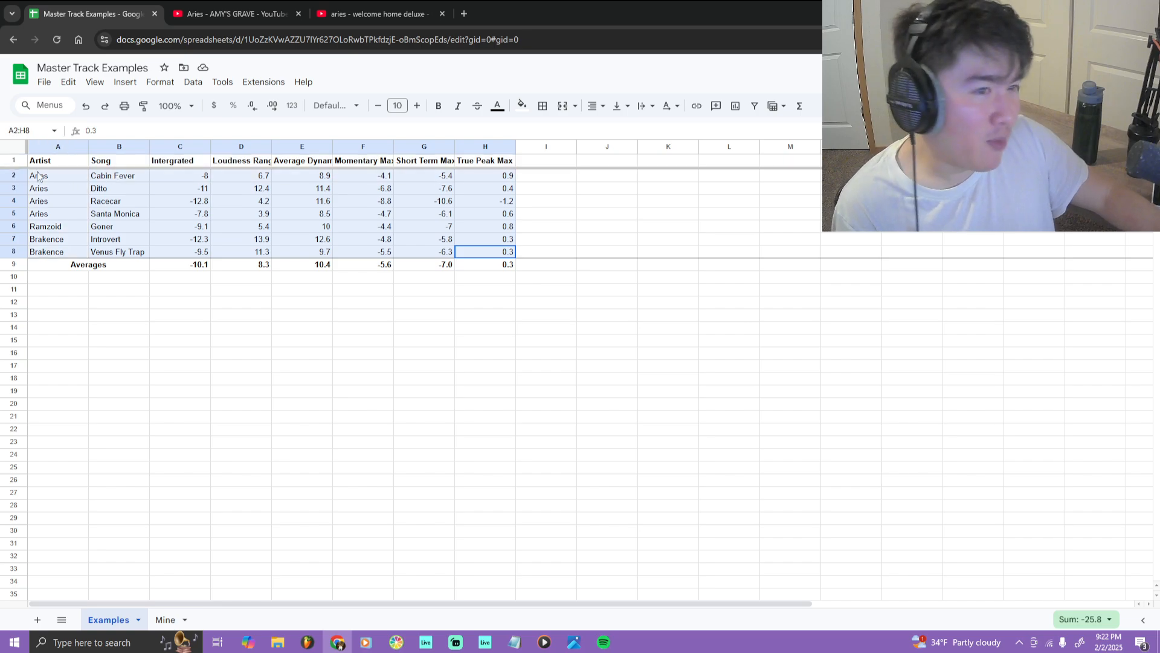
left_click(495, 188)
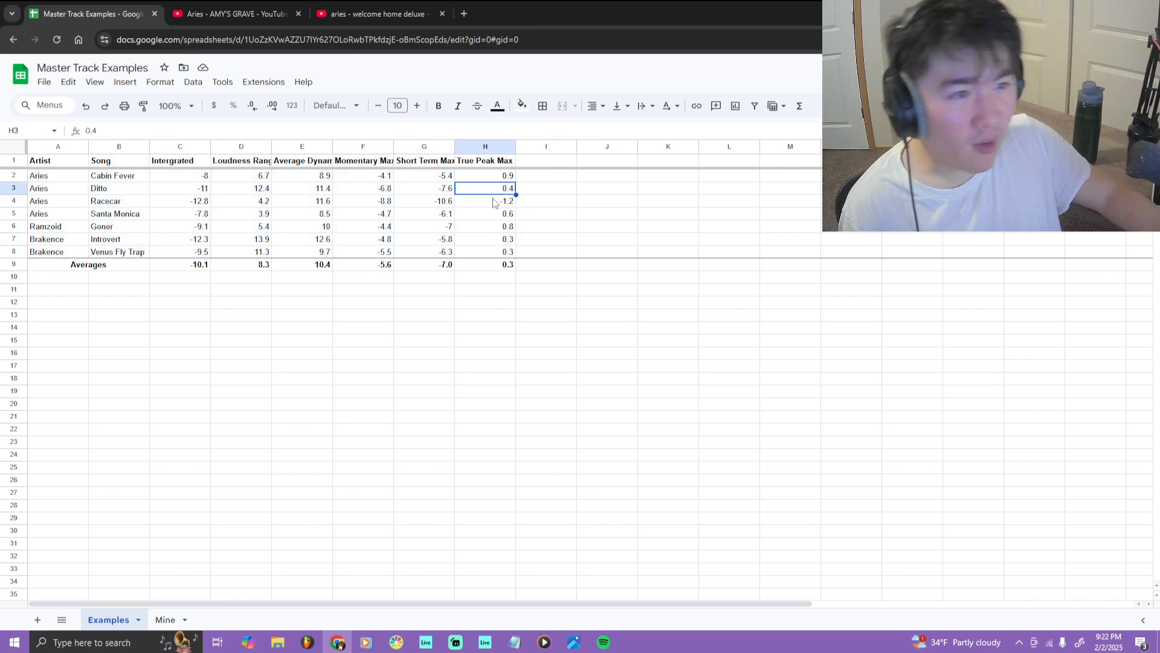
left_click_drag(496, 200, 70, 206)
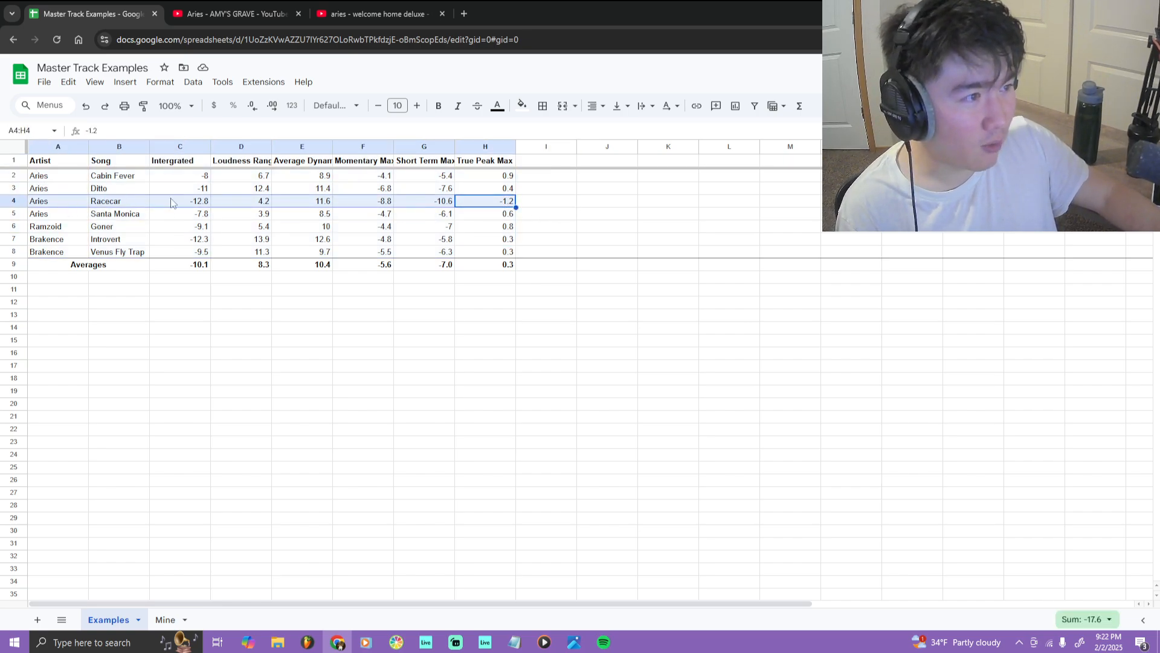
left_click(554, 202)
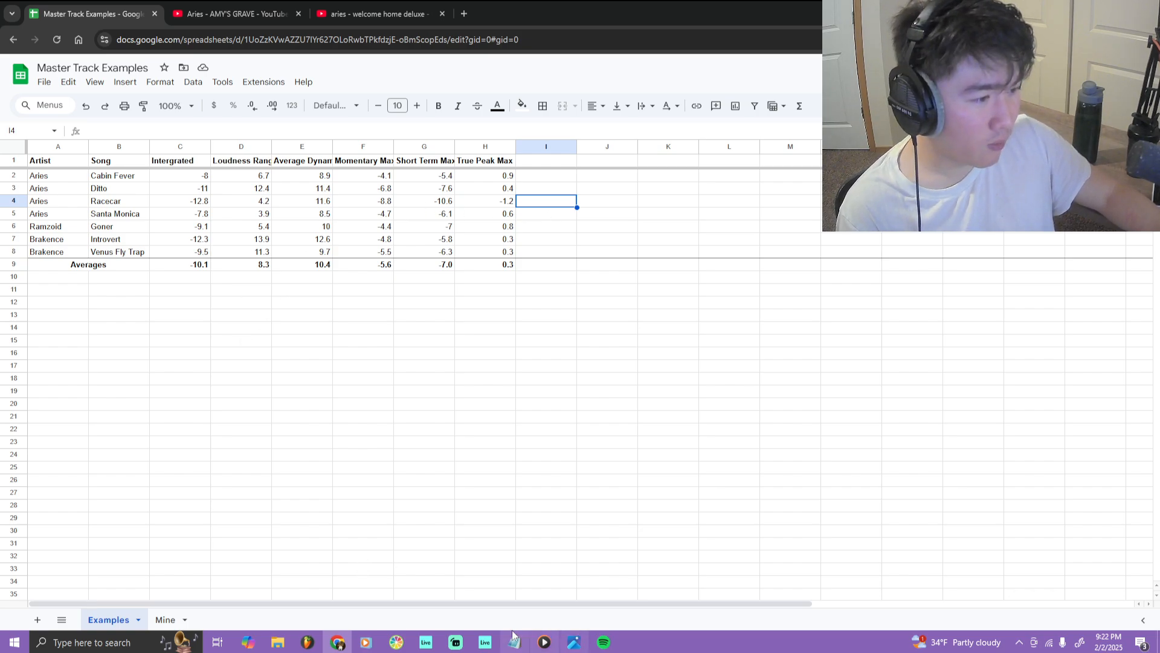
Switch to Ableton Live, dismiss the loudness meter, and view the Lambs To The Slaughter analysis image before returning to the arrangement
left_click(485, 642)
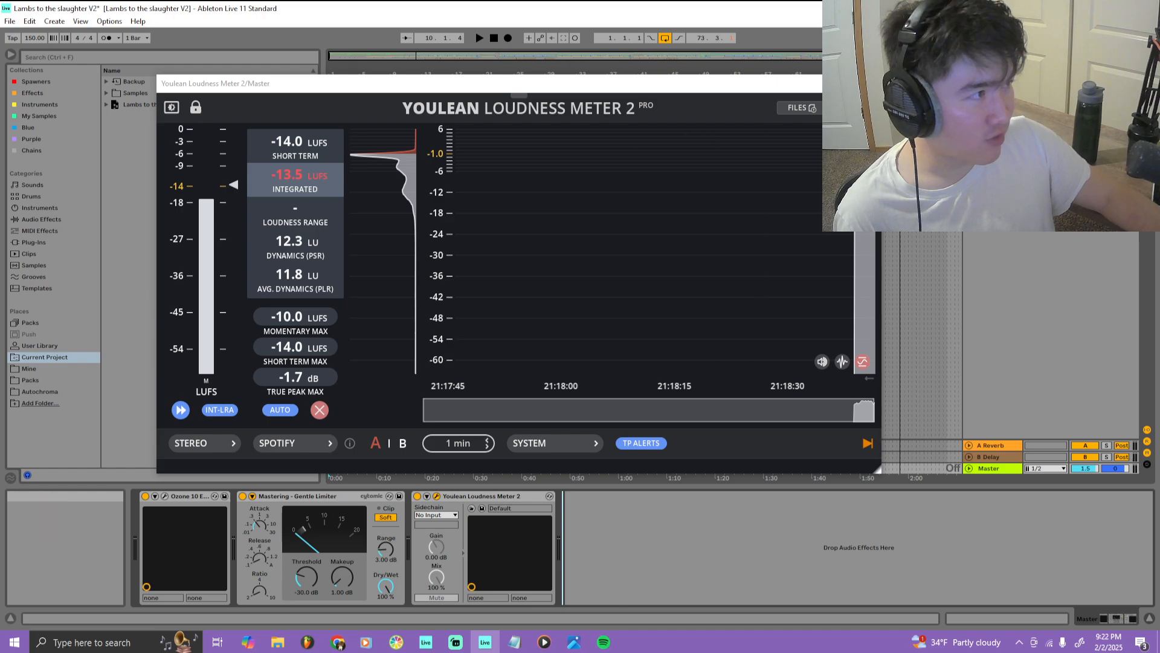
left_click(891, 454)
left_click_drag(898, 81, 392, 113)
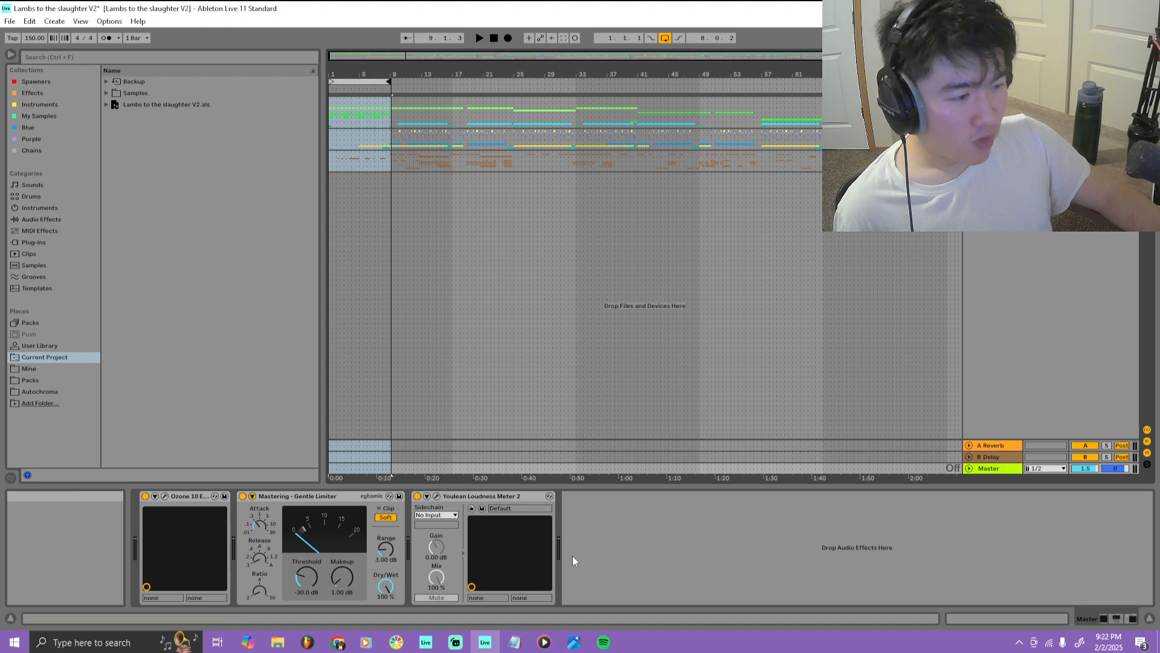
left_click(573, 642)
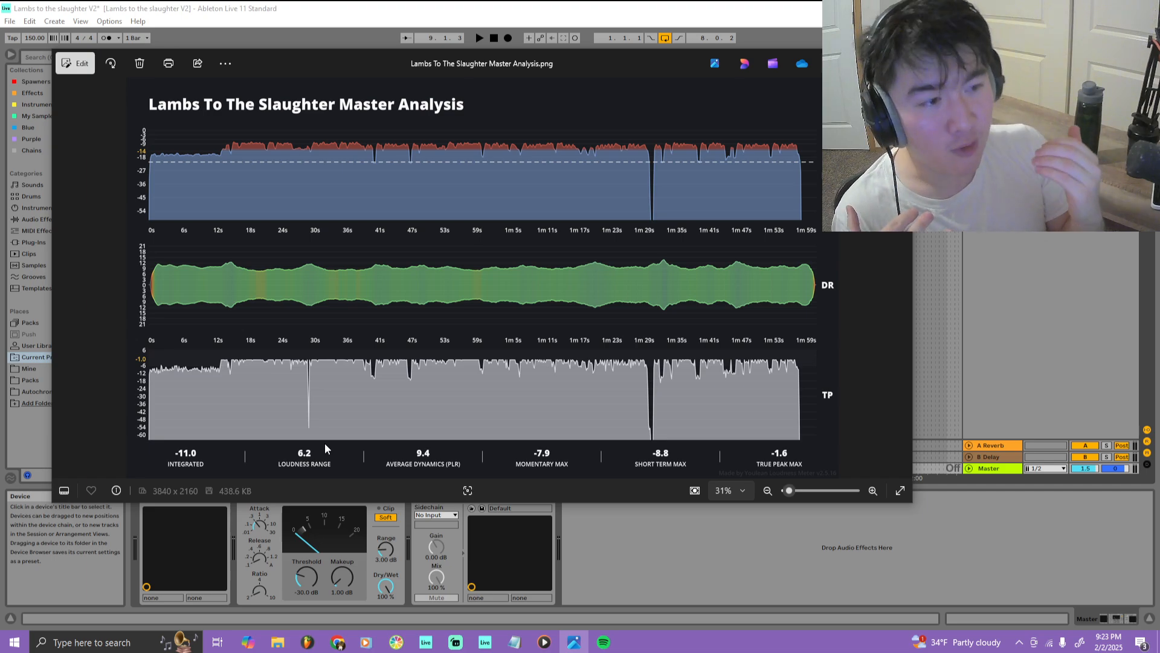
left_click(1039, 295)
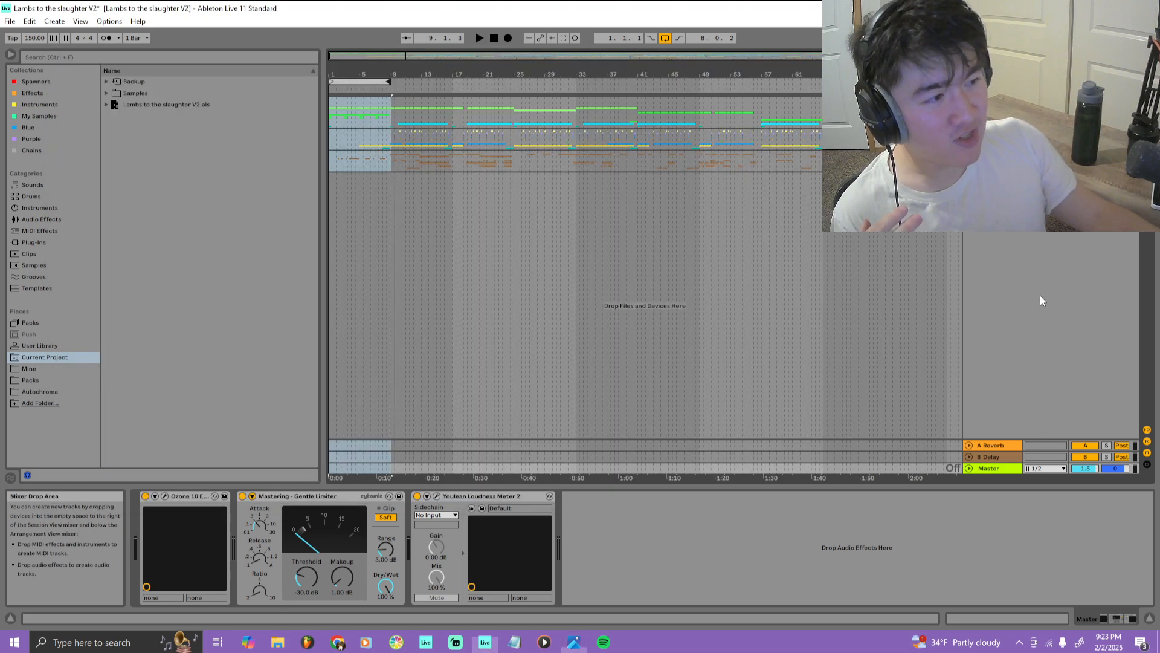
Unfold the first track group and deactivate the intro clips on tracks 9 and 10
left_click(969, 102)
scroll(513, 274, "down", 6)
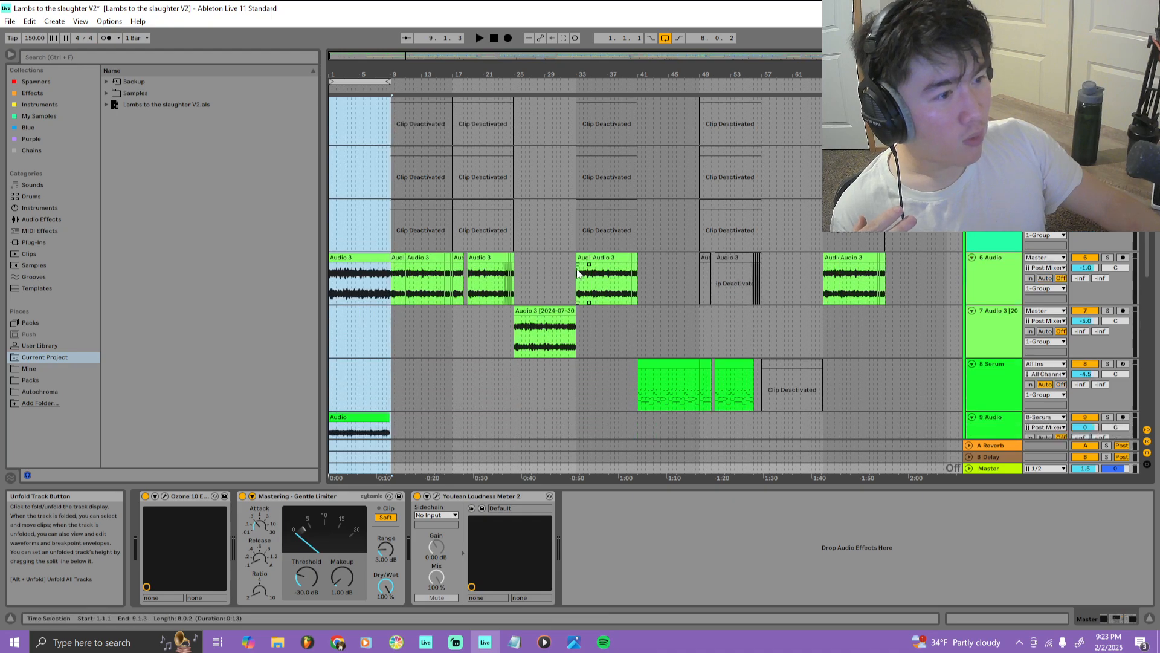
left_click_drag(403, 269, 224, 218)
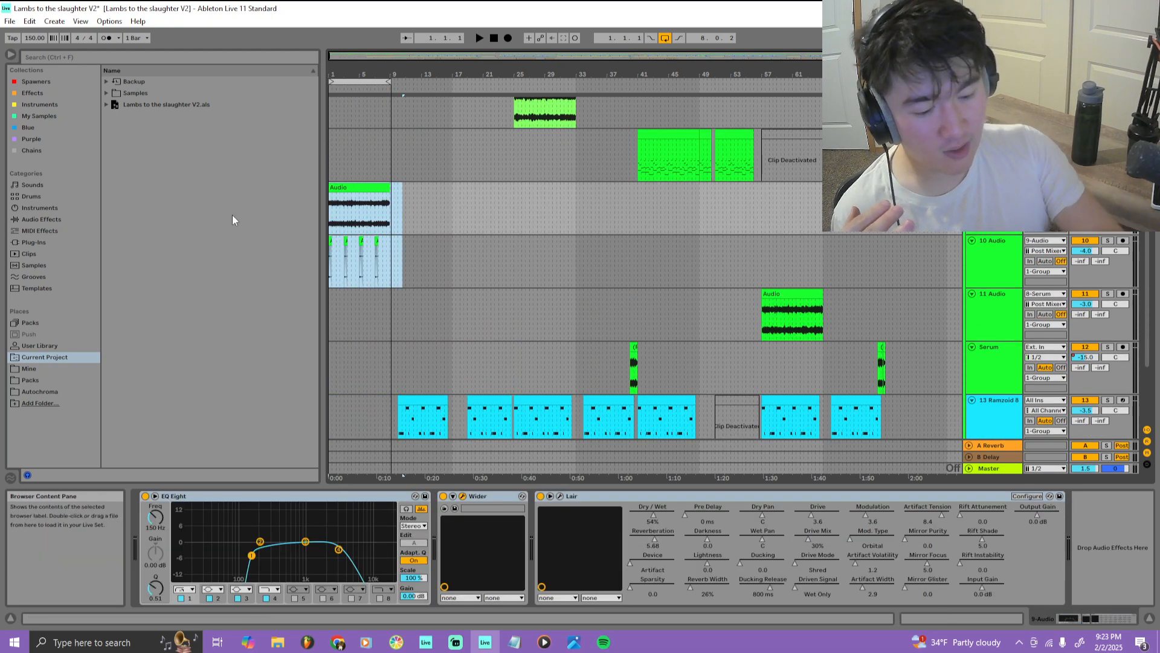
key("0")
scroll(483, 227, "down", 4)
left_click(352, 340)
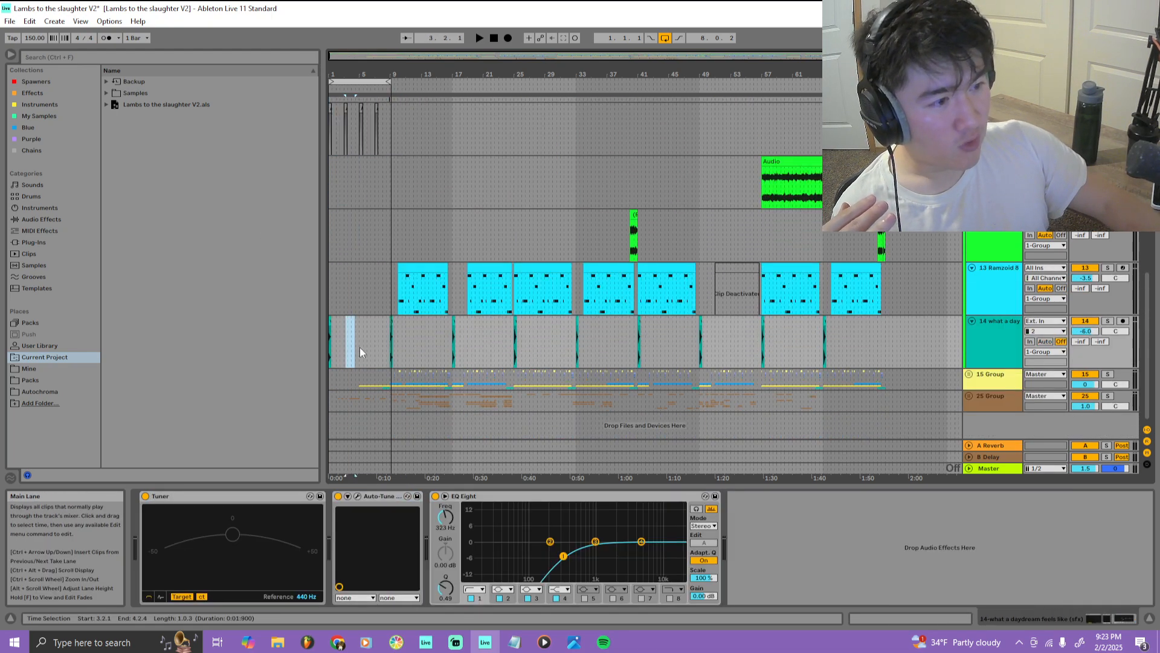
Deactivate the intro vocal clips on 29 Audio inside the 25 Group and play the song from the start
left_click(970, 396)
scroll(418, 324, "down", 5)
left_click_drag(419, 324, 117, 309)
key("0")
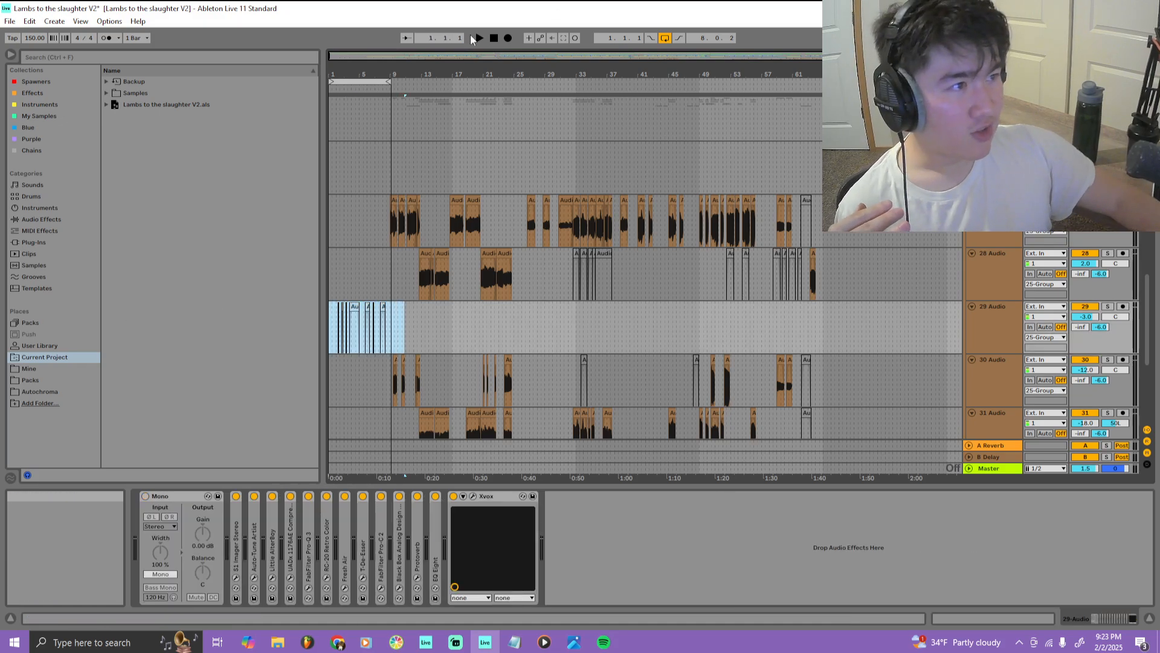
key("space")
scroll(440, 224, "up", 10)
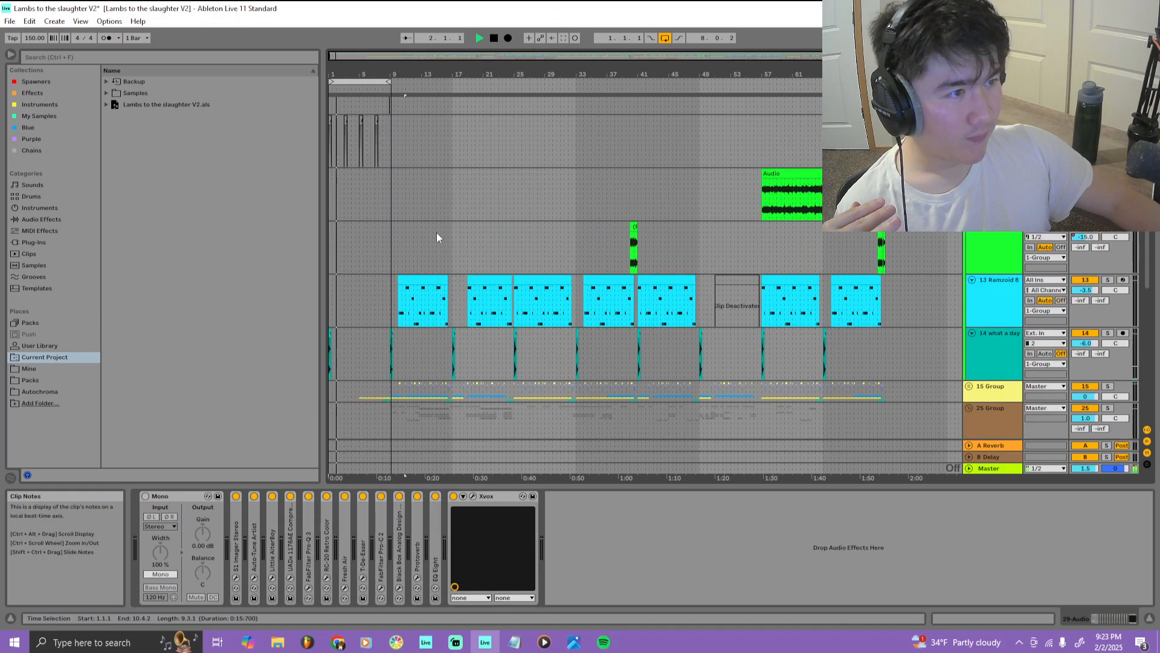
Stop playback and reactivate the intro clips on tracks 9, 10 and 29
left_click_drag(427, 248, 105, 200)
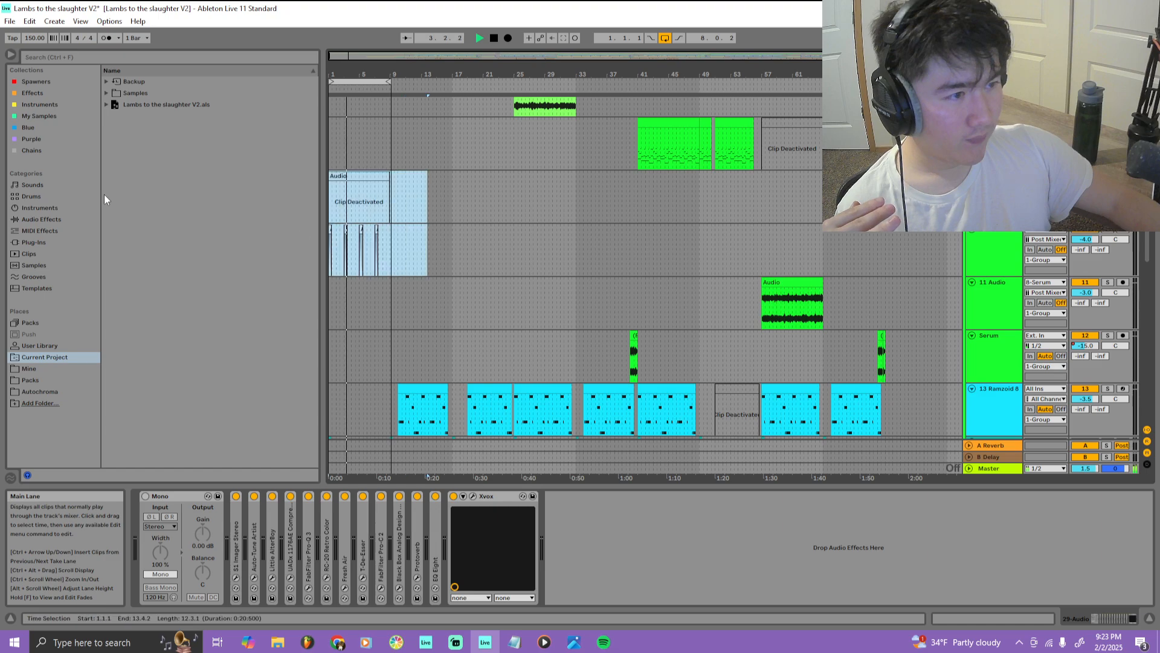
key("space")
key("0")
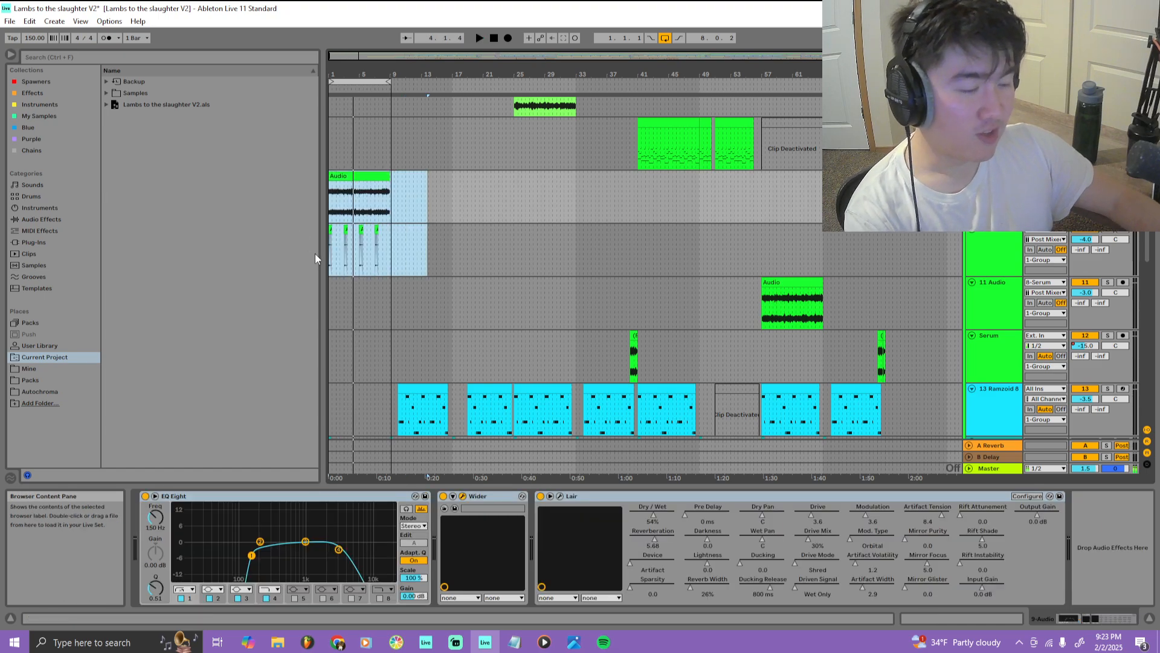
scroll(387, 302, "down", 10)
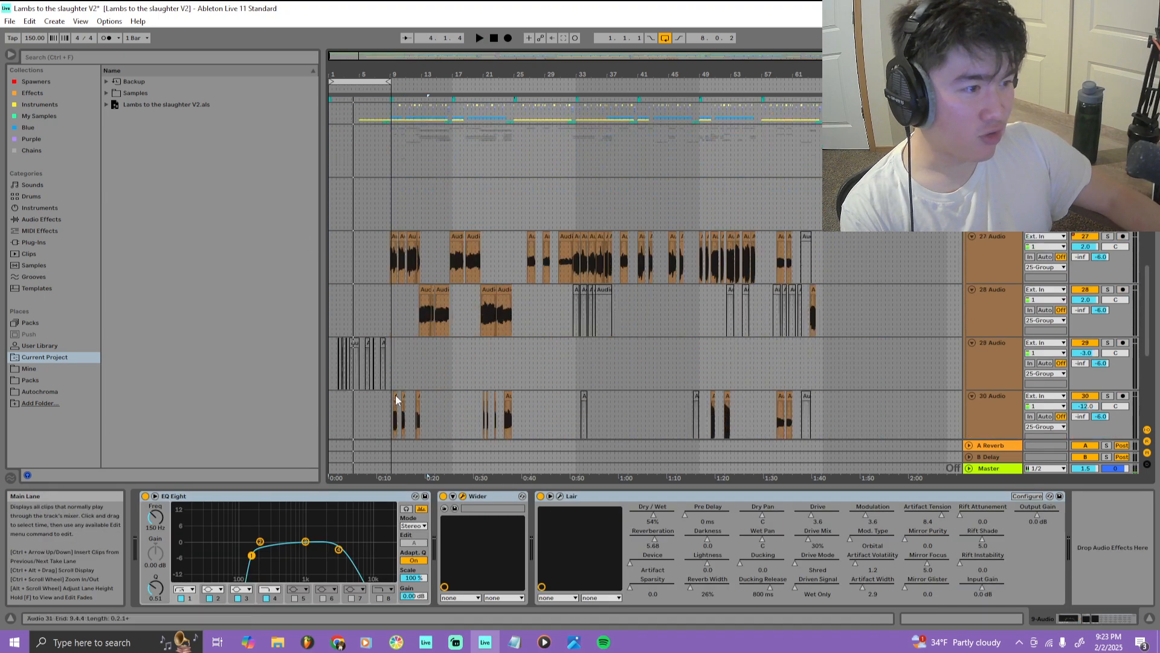
left_click_drag(406, 353, 240, 332)
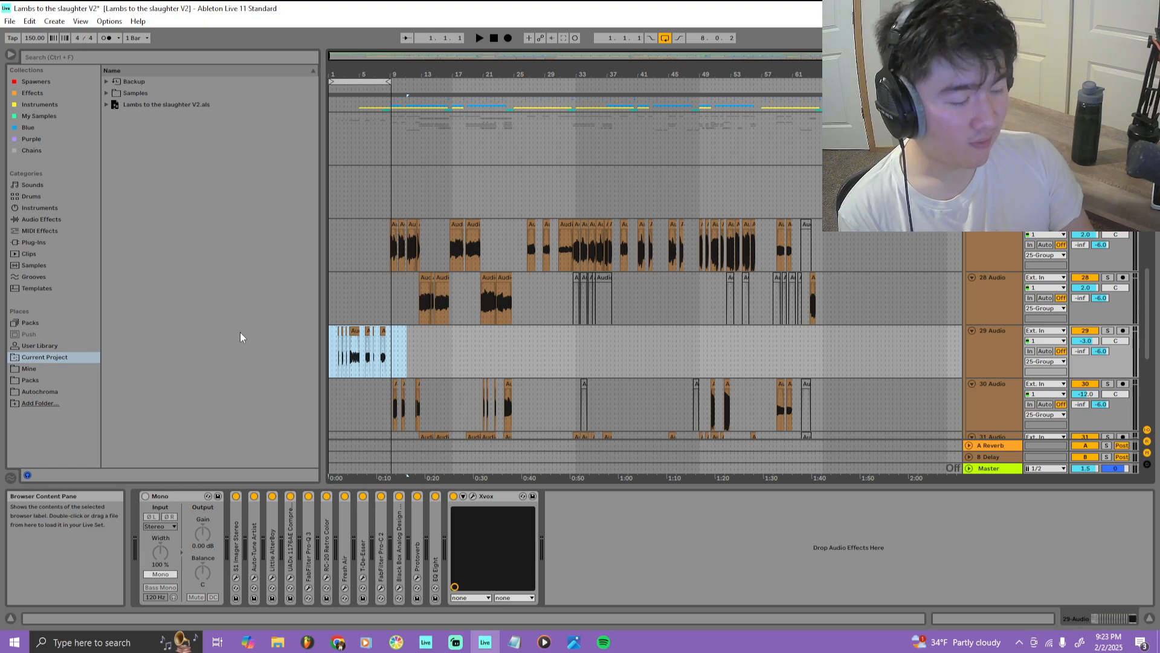
Glance at the Master Analysis folder in File Explorer and return to the Ableton Live arrangement
left_click(284, 644)
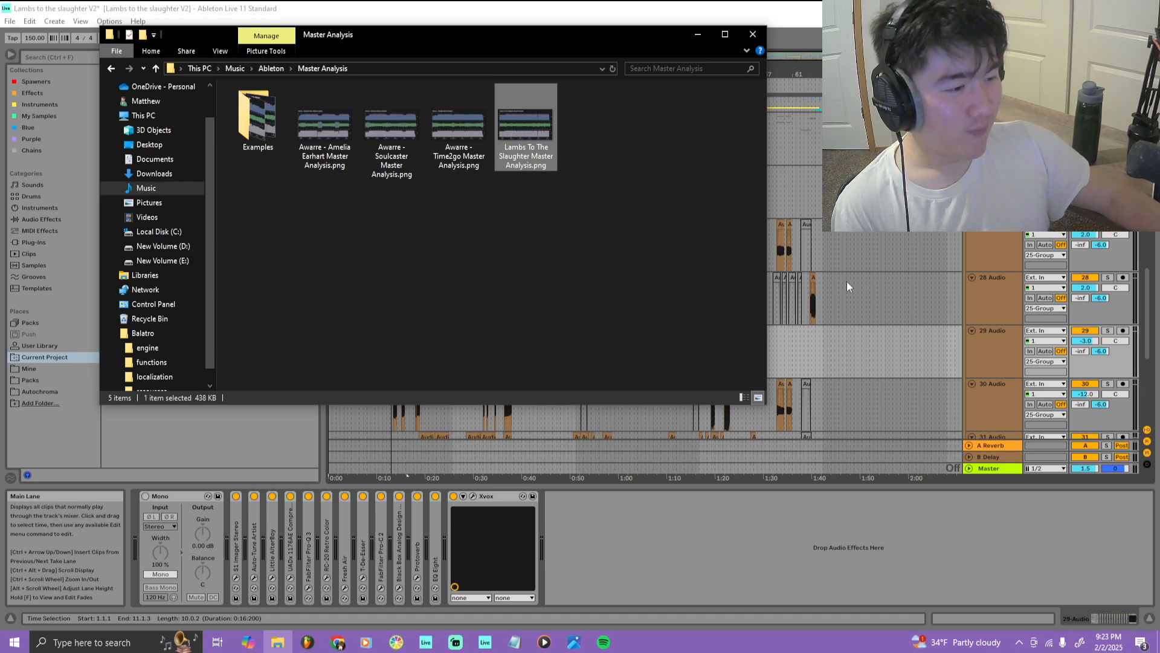
left_click(922, 298)
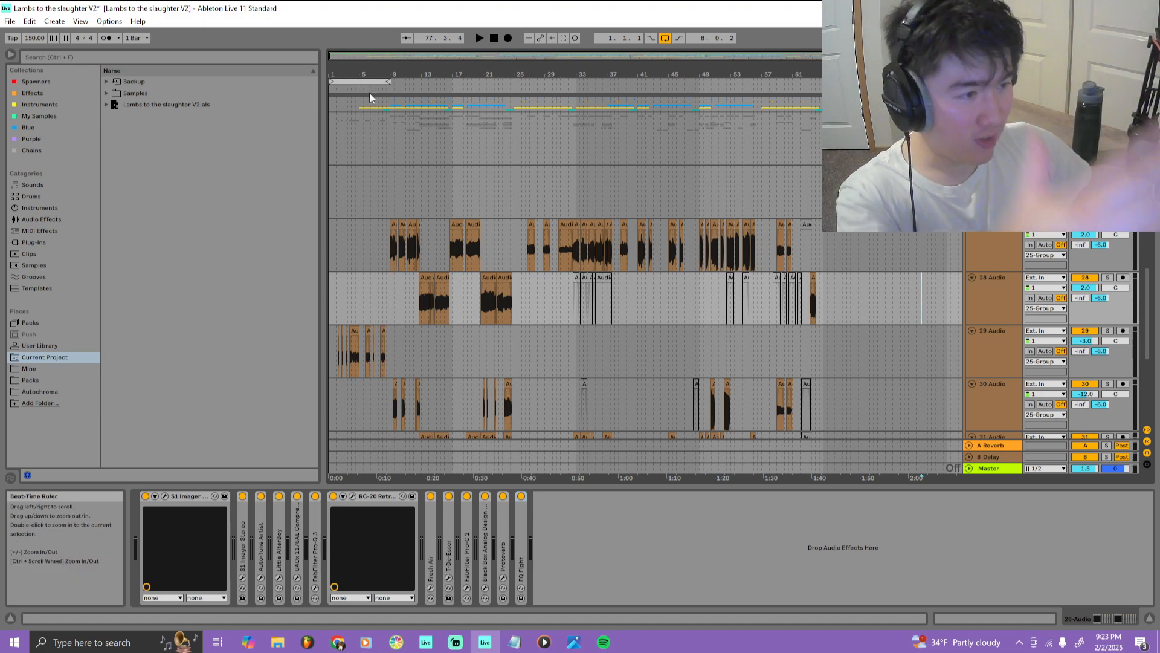
left_click(280, 643)
left_click(282, 643)
mouse_move(589, 645)
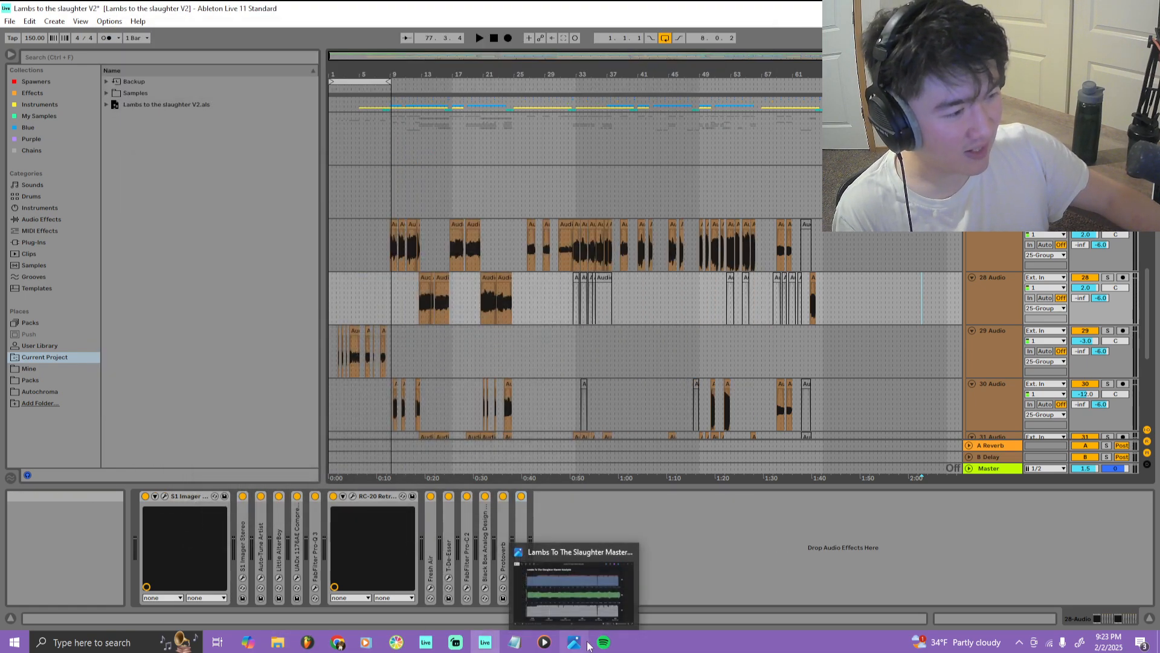
Place the insert marker at the first vocal clips on 27 Audio and examine the surrounding vocal tracks
left_click(399, 247)
scroll(408, 282, "up", 3)
scroll(410, 305, "down", 3)
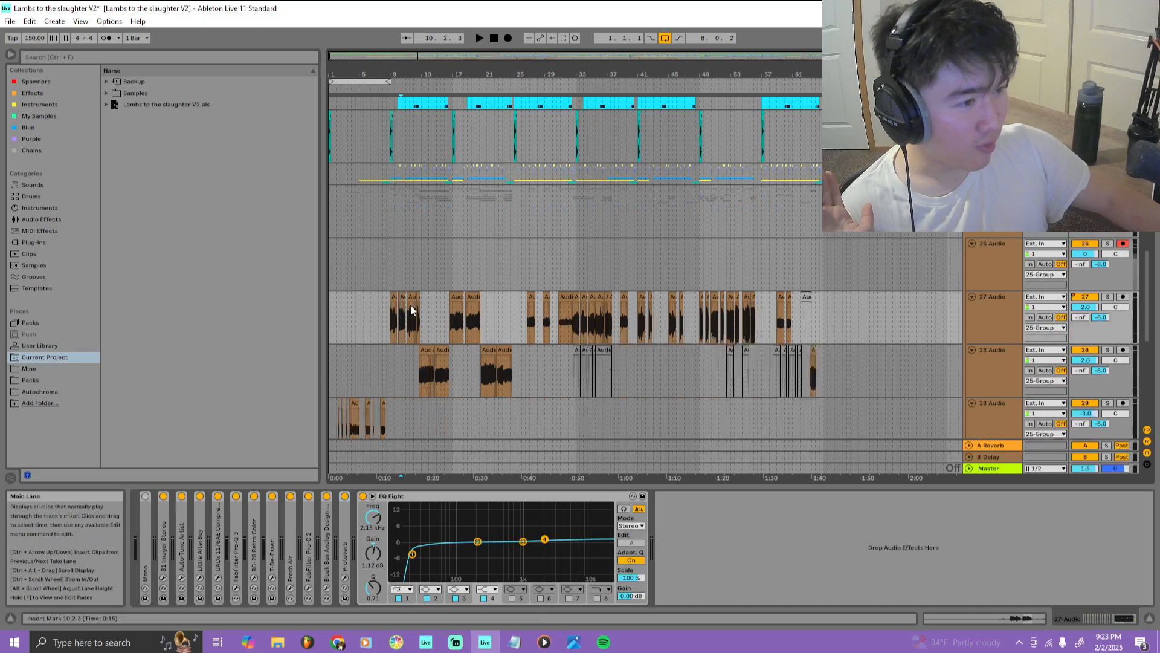
scroll(411, 296, "down", 2)
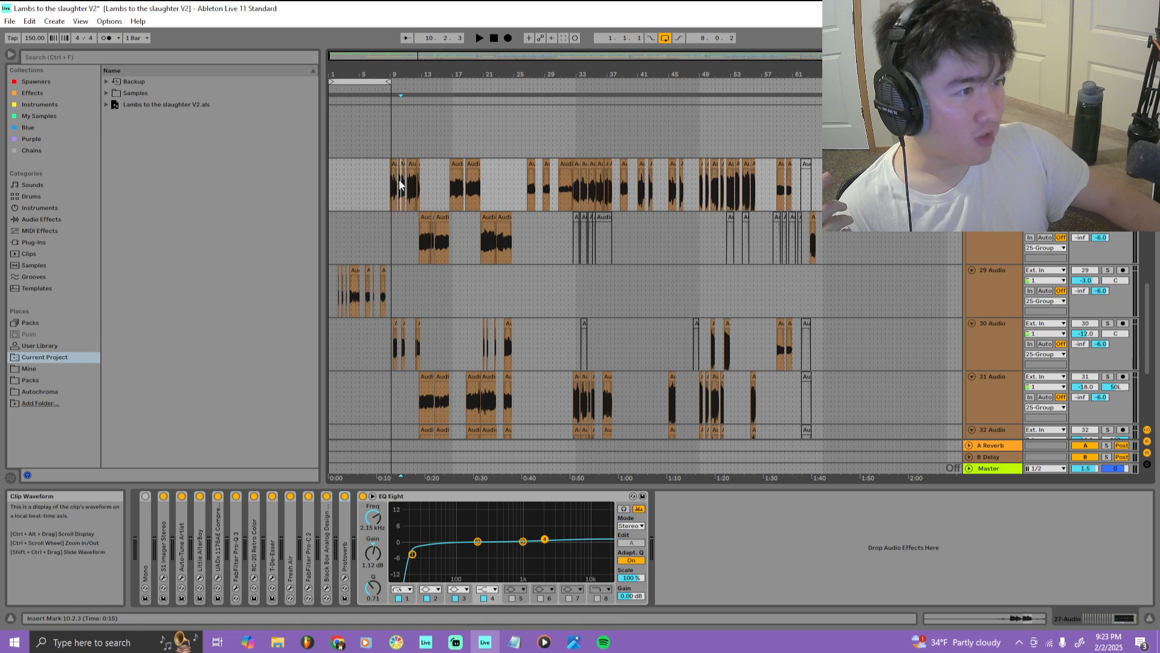
Browse in File Explorer to the Lambs To The Slaughter folder within Ableton's Demos folder
left_click(278, 642)
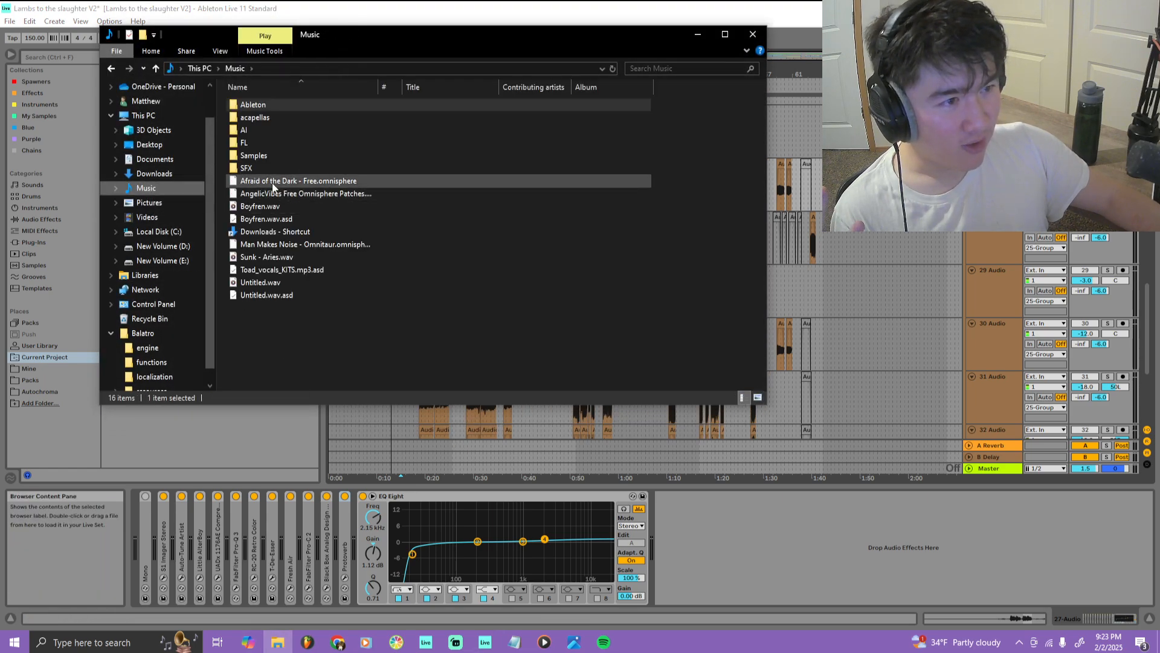
left_click(270, 68)
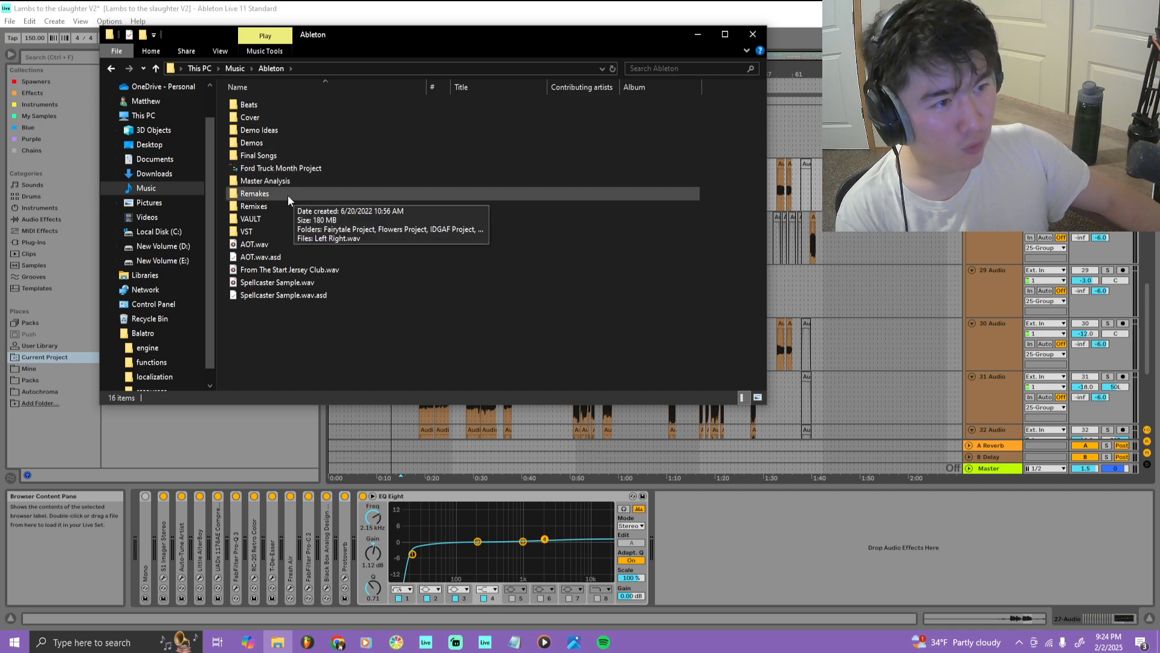
double_click(273, 147)
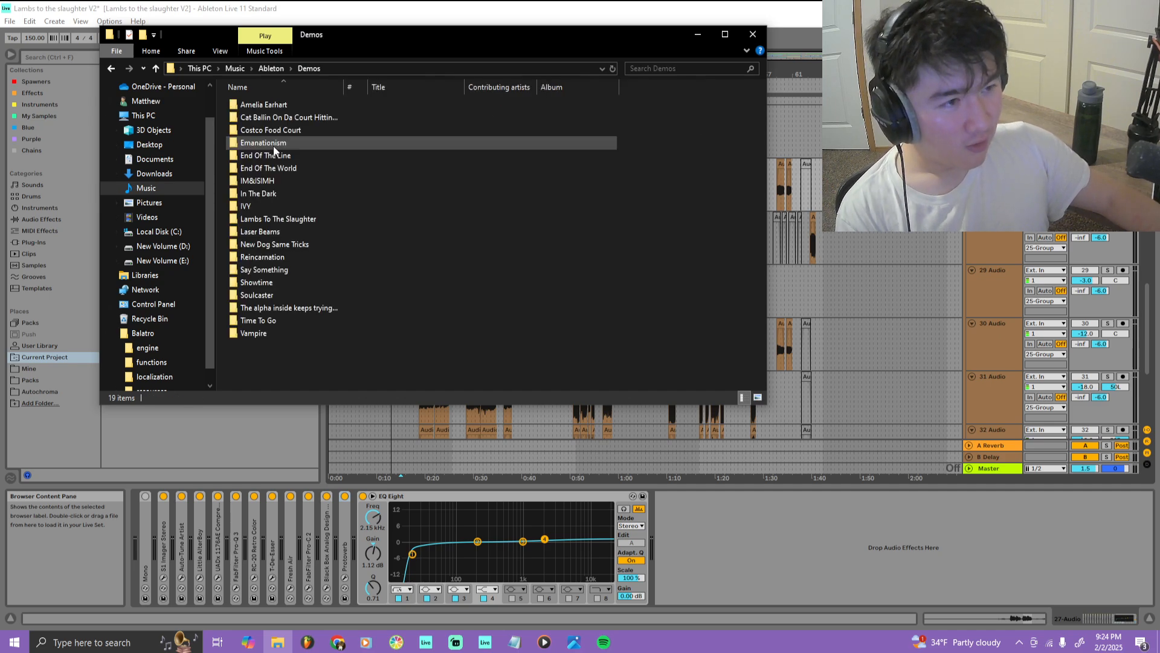
double_click(301, 219)
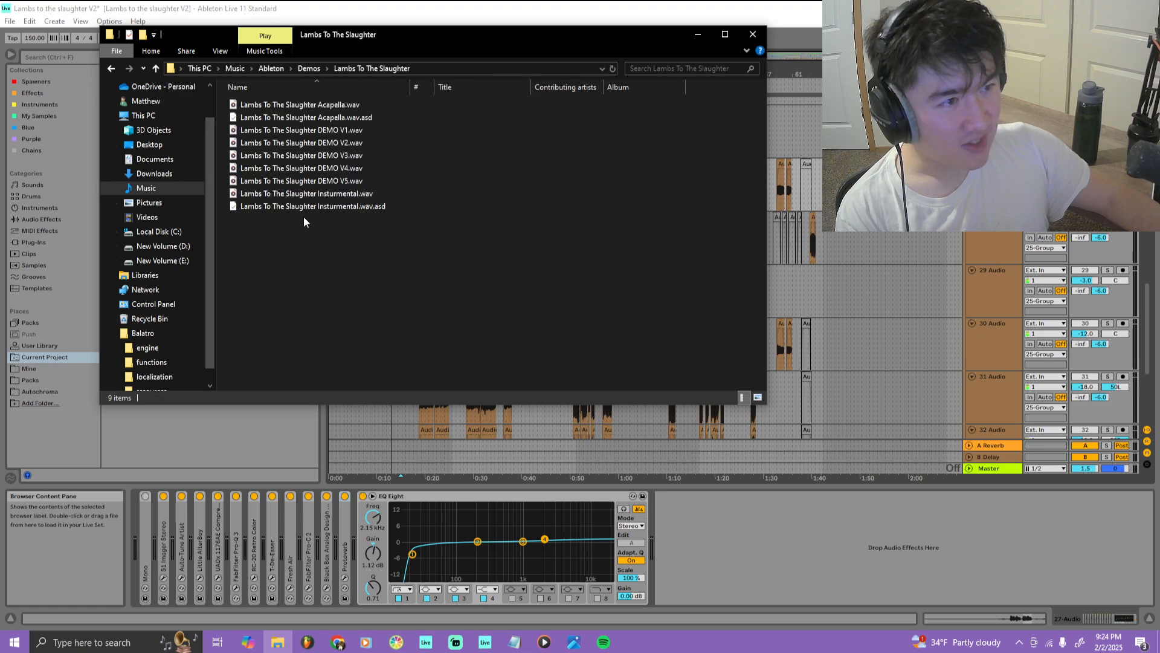
Play Lambs To The Slaughter DEMO V1.wav in an enlarged, repositioned Media Player window and pause it at 0:18
double_click(343, 132)
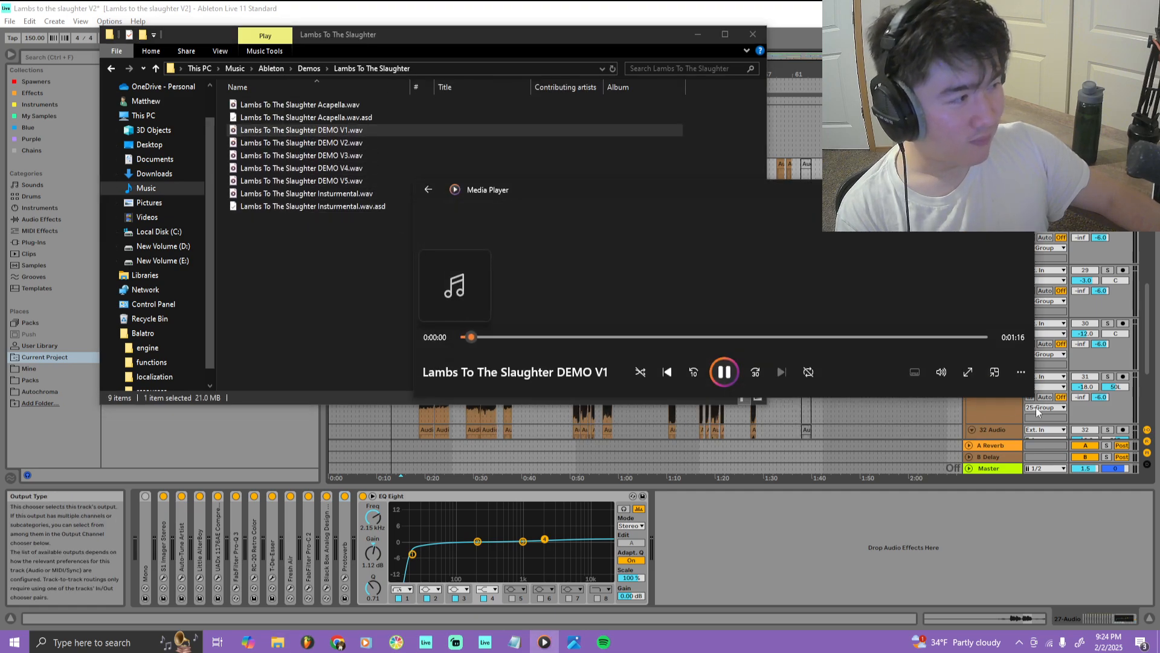
left_click_drag(1032, 396, 1046, 486)
left_click_drag(657, 233, 417, 103)
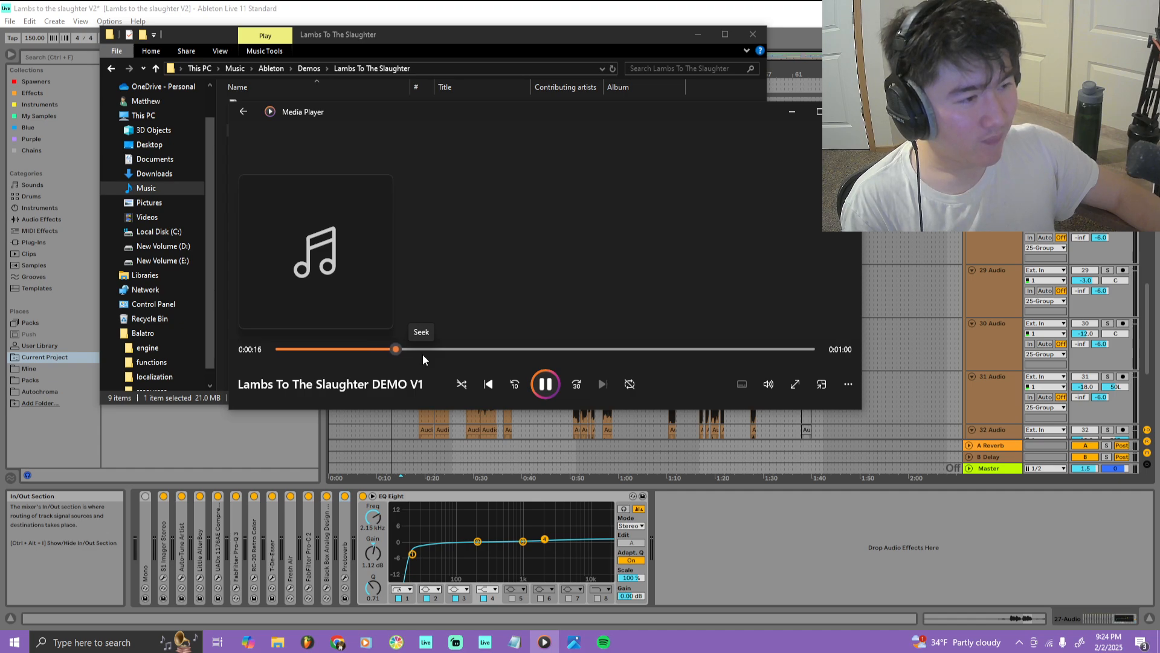
left_click(546, 385)
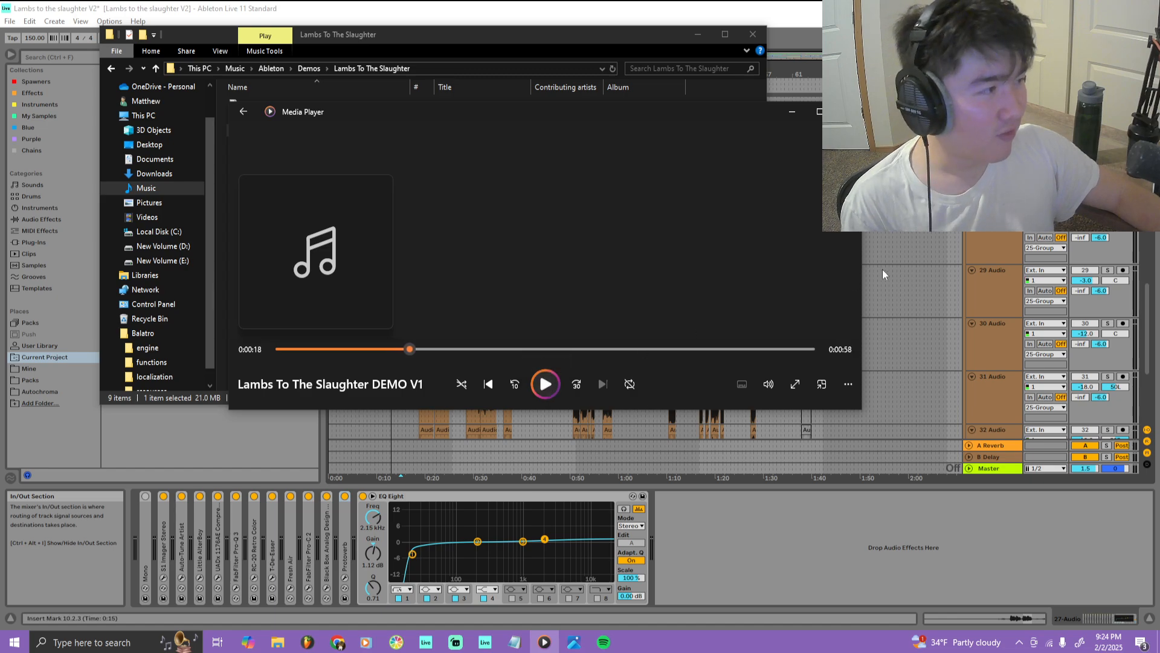
Return to the Ableton Live arrangement and place the insert marker on 26 Audio above the Audio 11 clips near bar 12
left_click(905, 269)
scroll(375, 235, "up", 1)
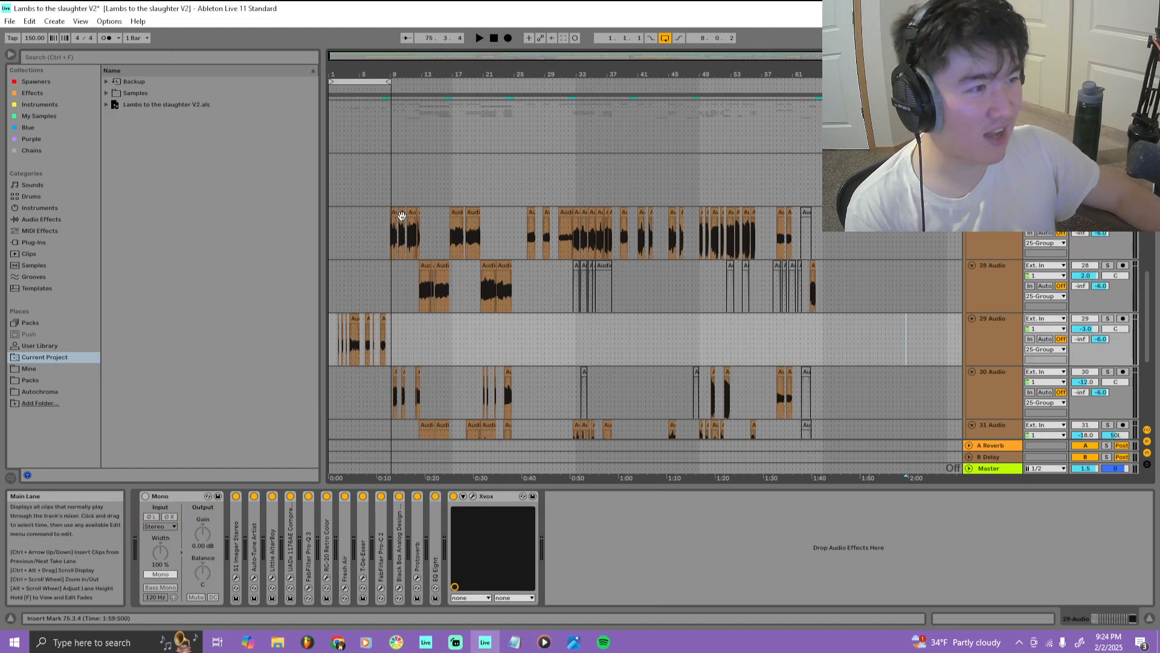
scroll(413, 306, "down", 4)
scroll(399, 321, "up", 5)
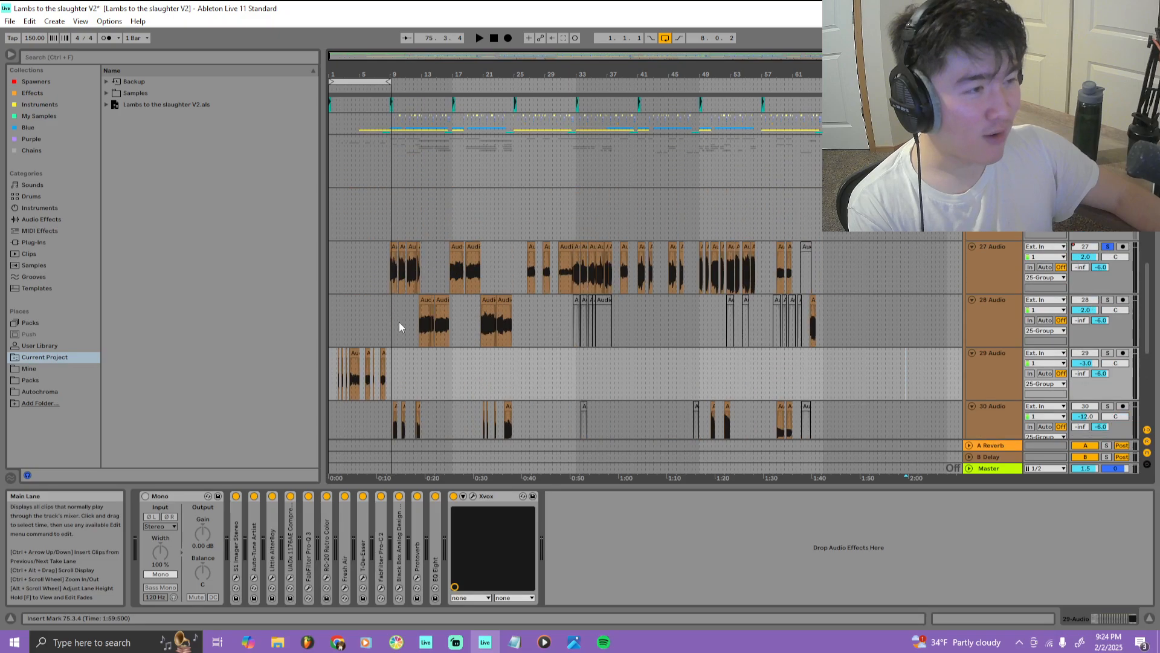
scroll(397, 339, "up", 5)
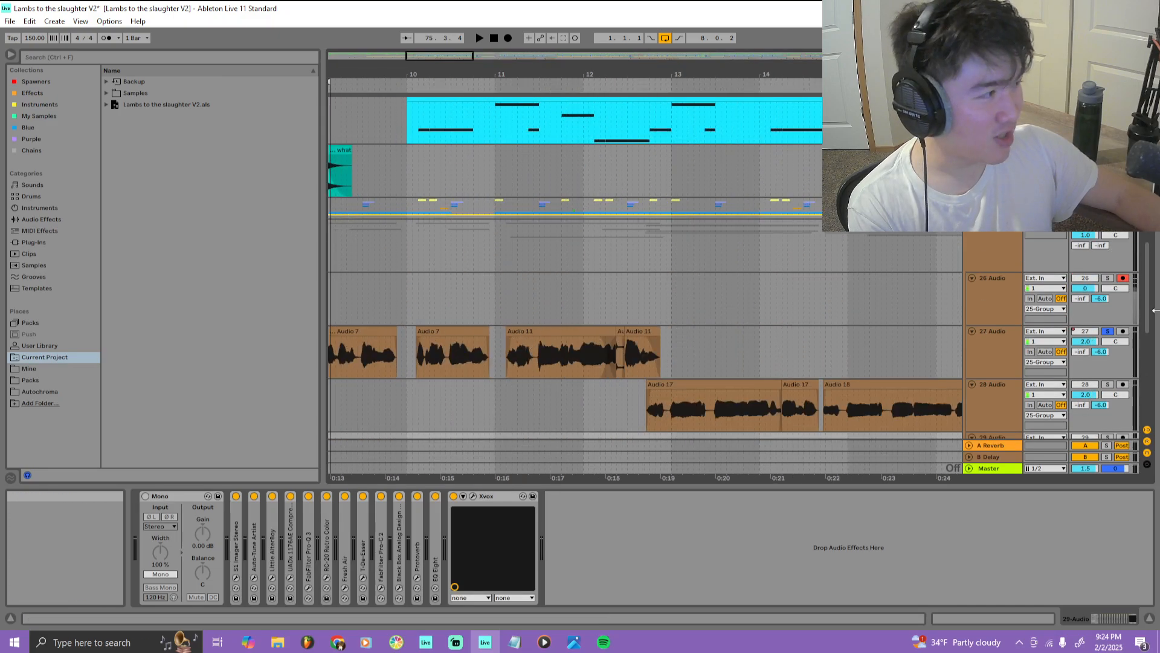
scroll(598, 266, "down", 1)
scroll(607, 237, "down", 1)
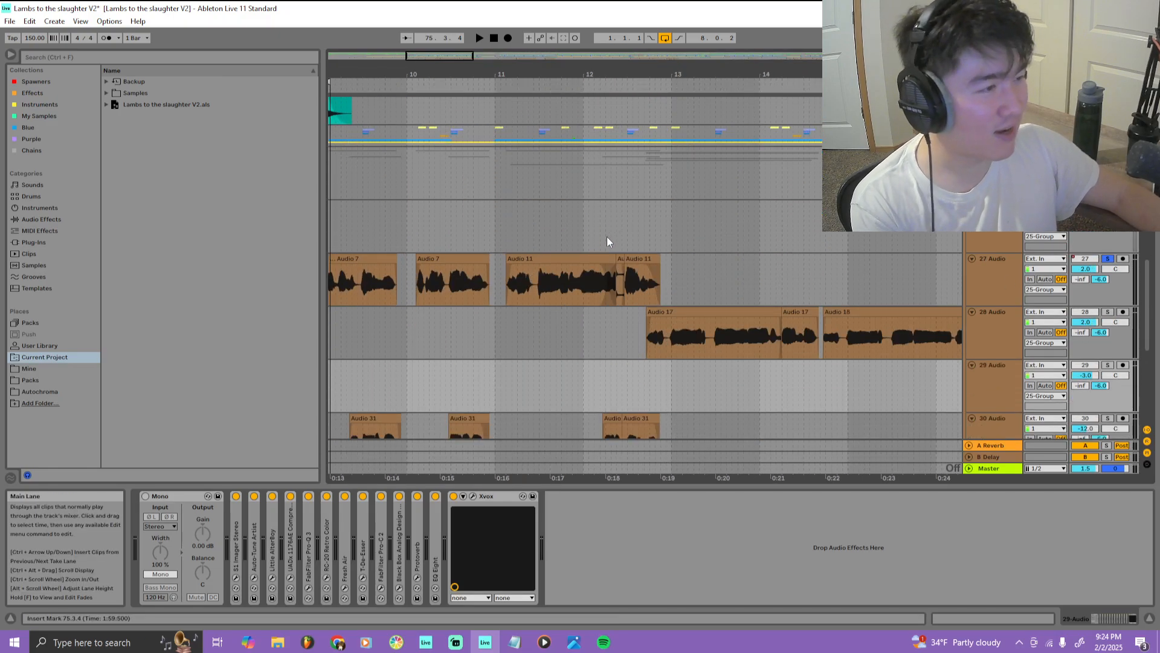
left_click(617, 232)
scroll(614, 248, "down", 1)
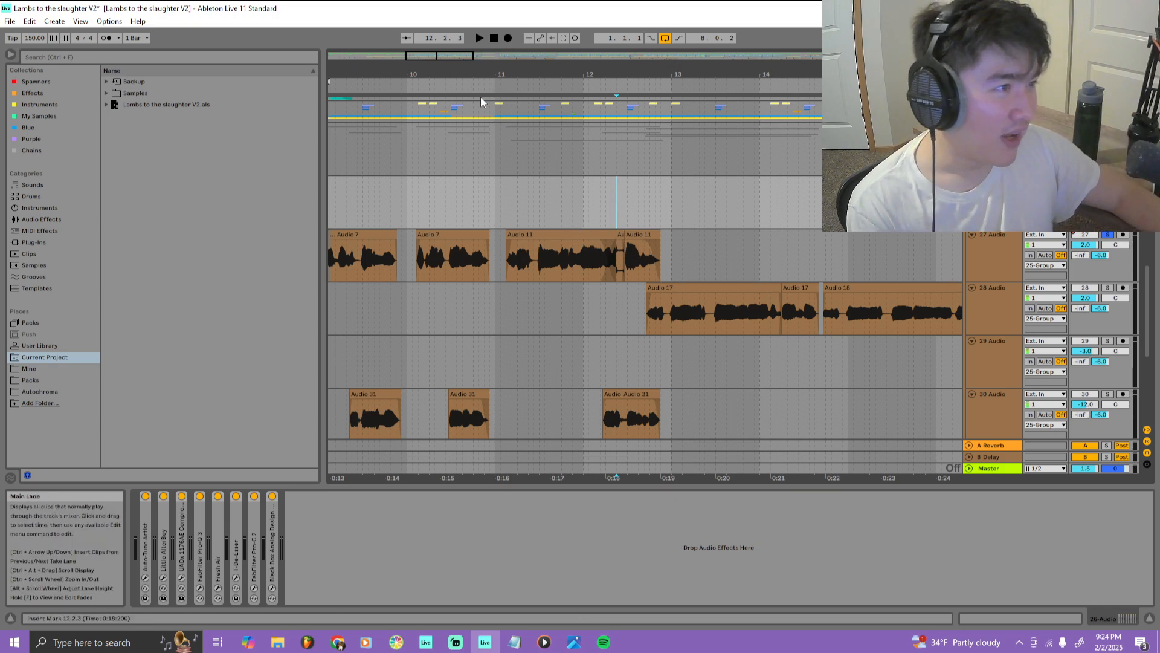
Play the soloed 27 Audio vocal briefly from the insert marker at 12.2.3, then stop playback
key("space")
scroll(631, 251, "up", 3, "ctrl")
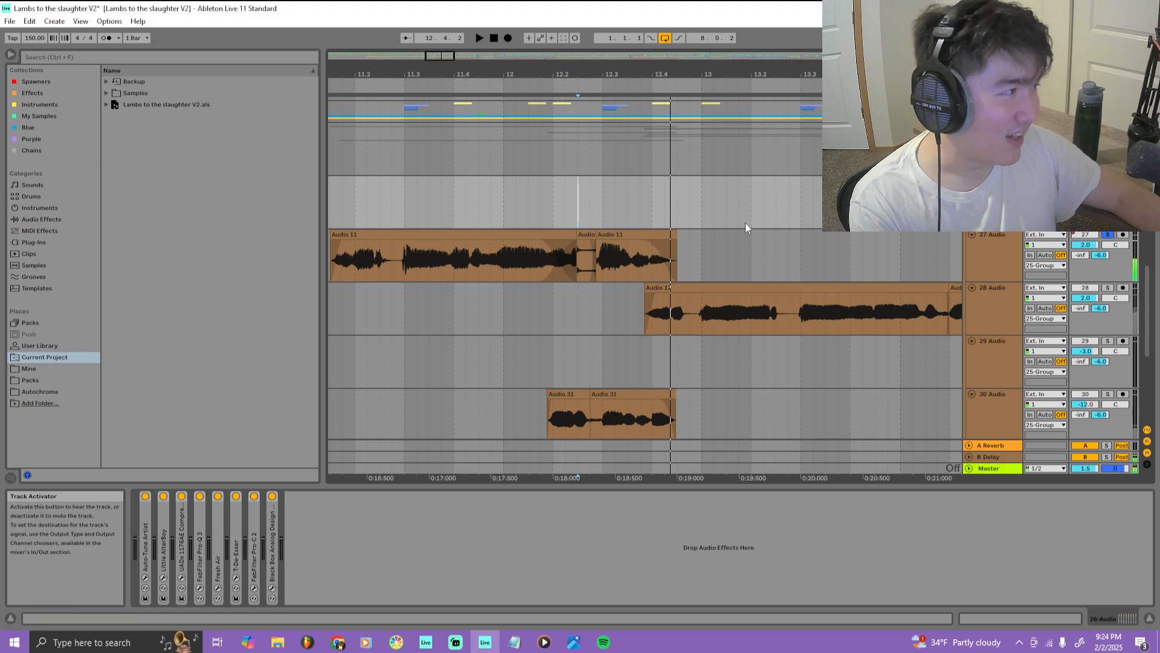
scroll(579, 236, "down", 3, "ctrl")
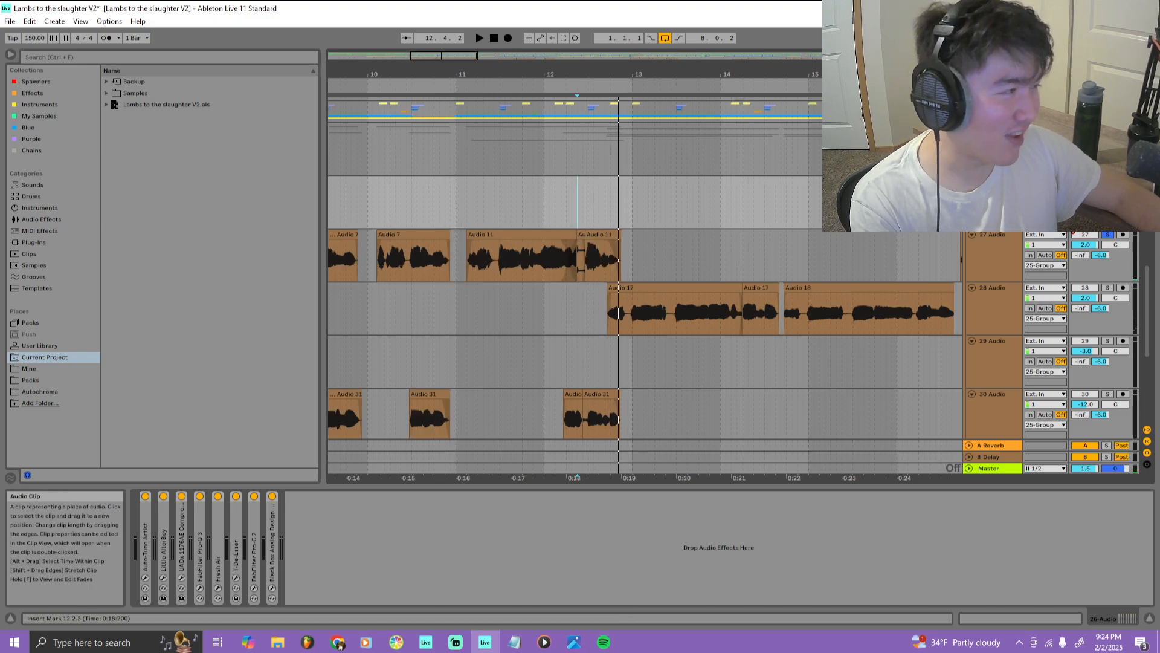
scroll(579, 235, "up", 2)
scroll(579, 235, "up", 2)
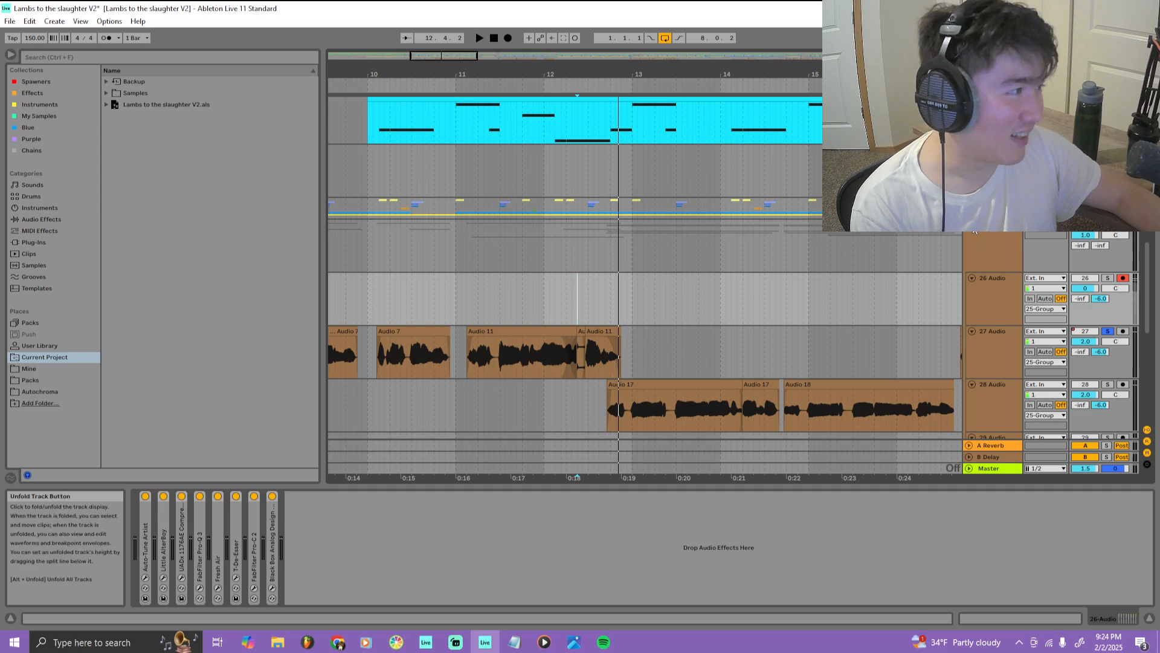
Fold the 25 Group vocals, play the full mix from around bar 12, then unfold the group and stop playback
left_click(972, 225)
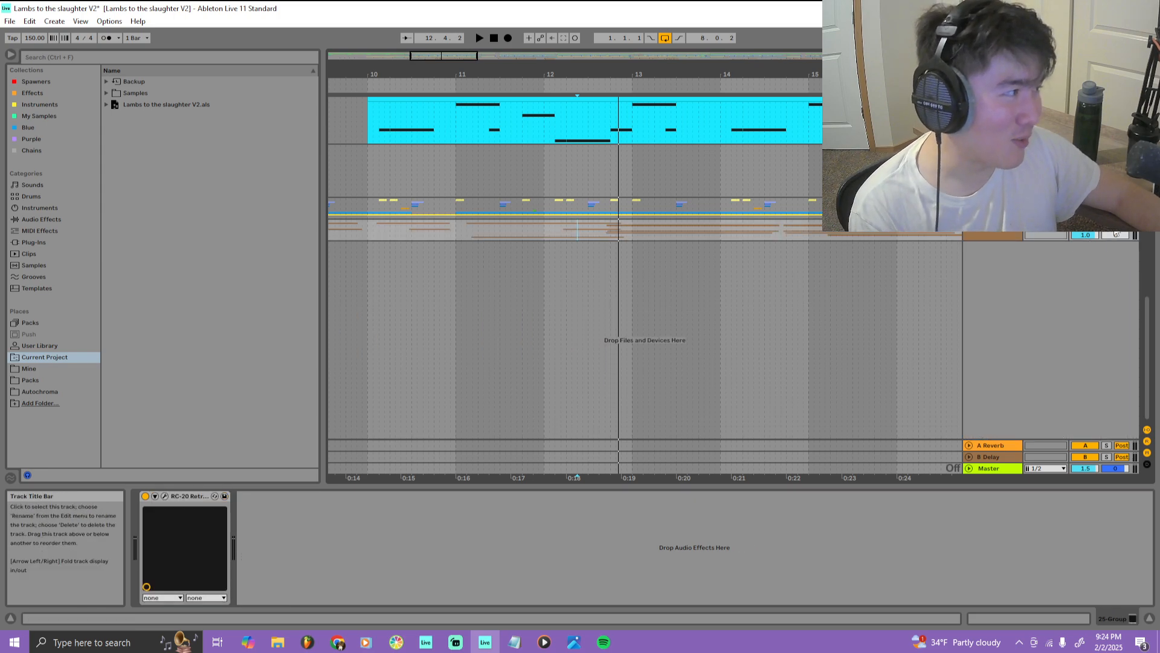
left_click(595, 89)
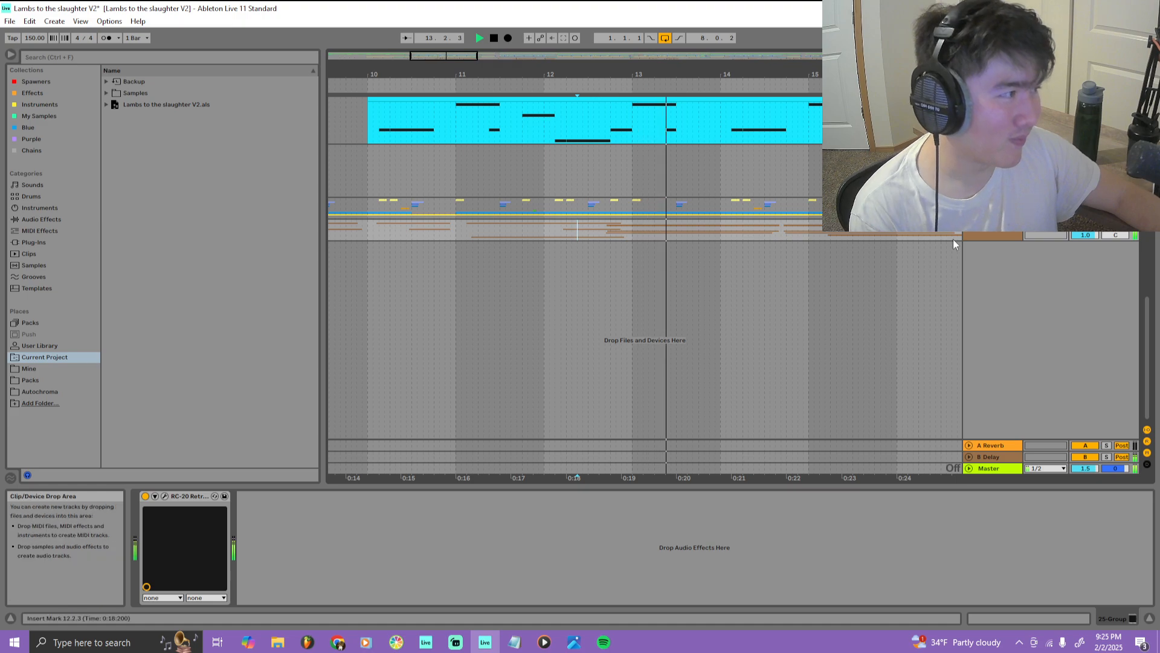
left_click(967, 226)
key("space")
Solo 27 Audio and play its vocal clips around bar 52
scroll(757, 275, "down", 3)
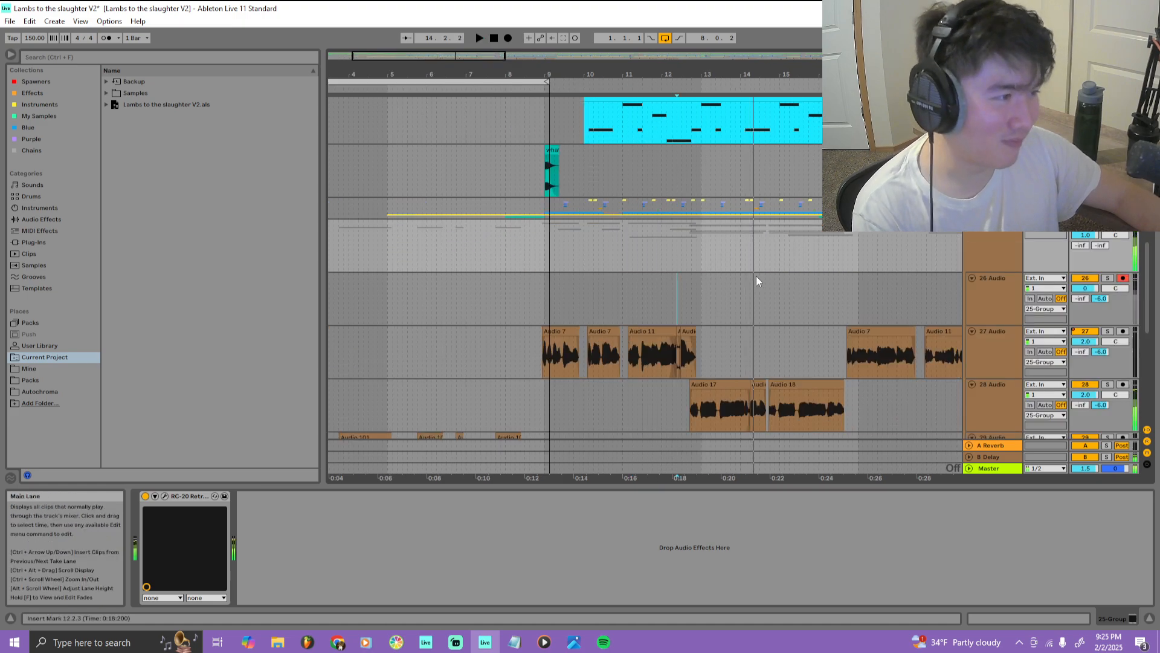
scroll(759, 265, "down", 1)
scroll(750, 291, "down", 1)
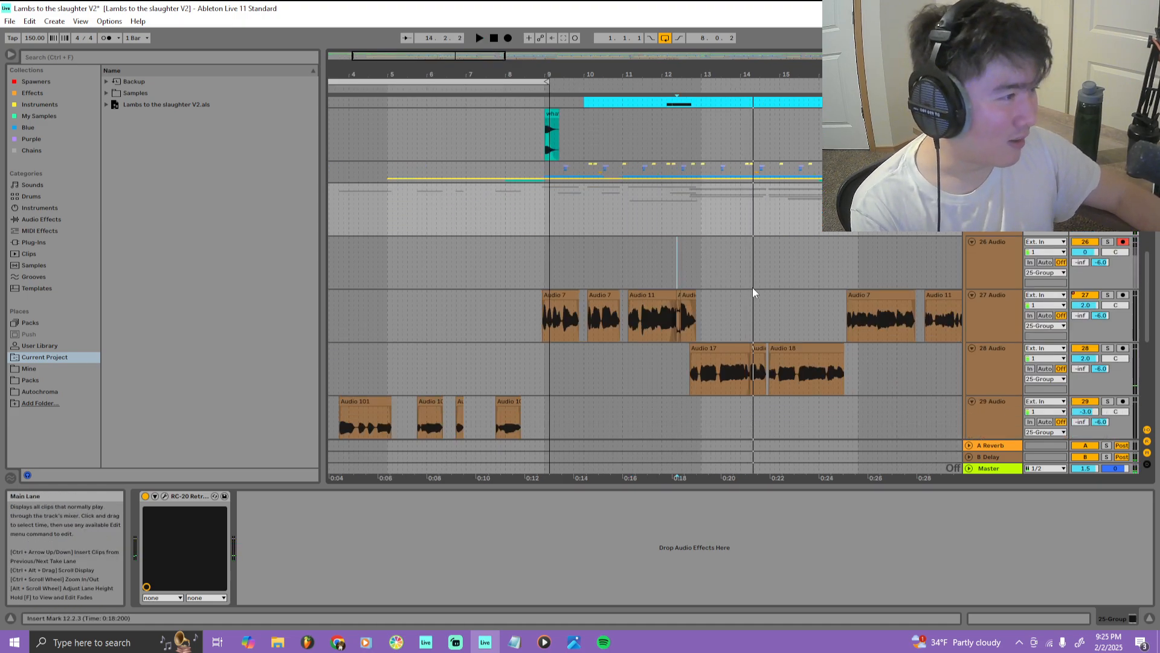
scroll(755, 288, "down", 4)
scroll(735, 308, "up", 2)
scroll(772, 314, "up", 2)
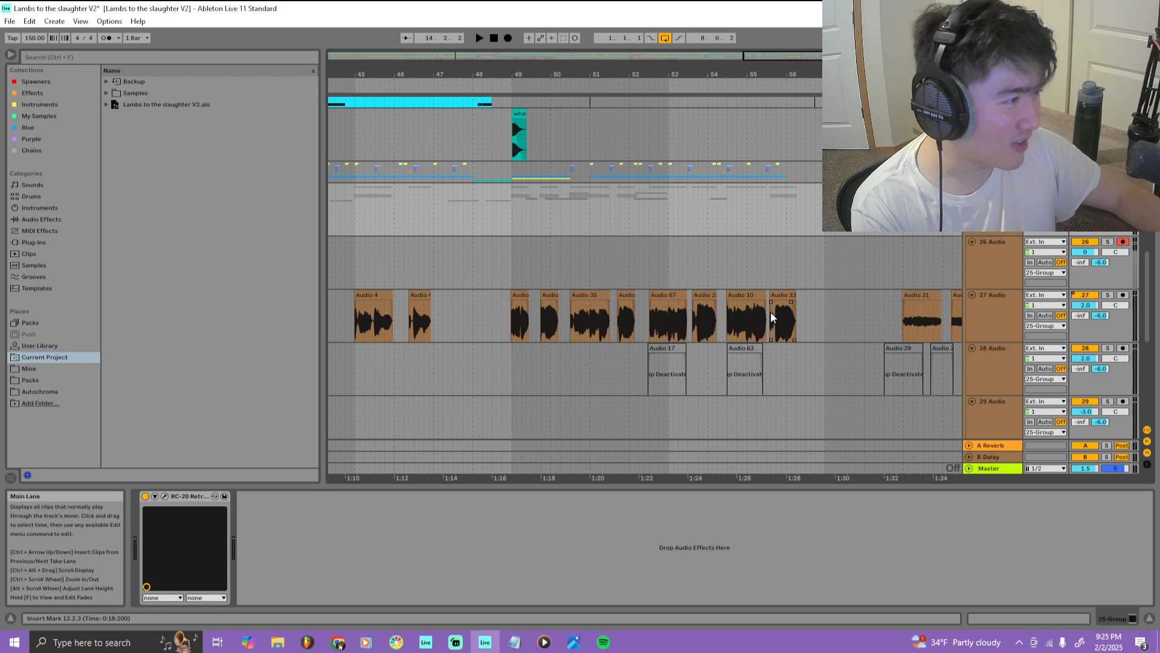
left_click(1108, 295)
scroll(895, 272, "down", 2)
scroll(888, 315, "down", 3)
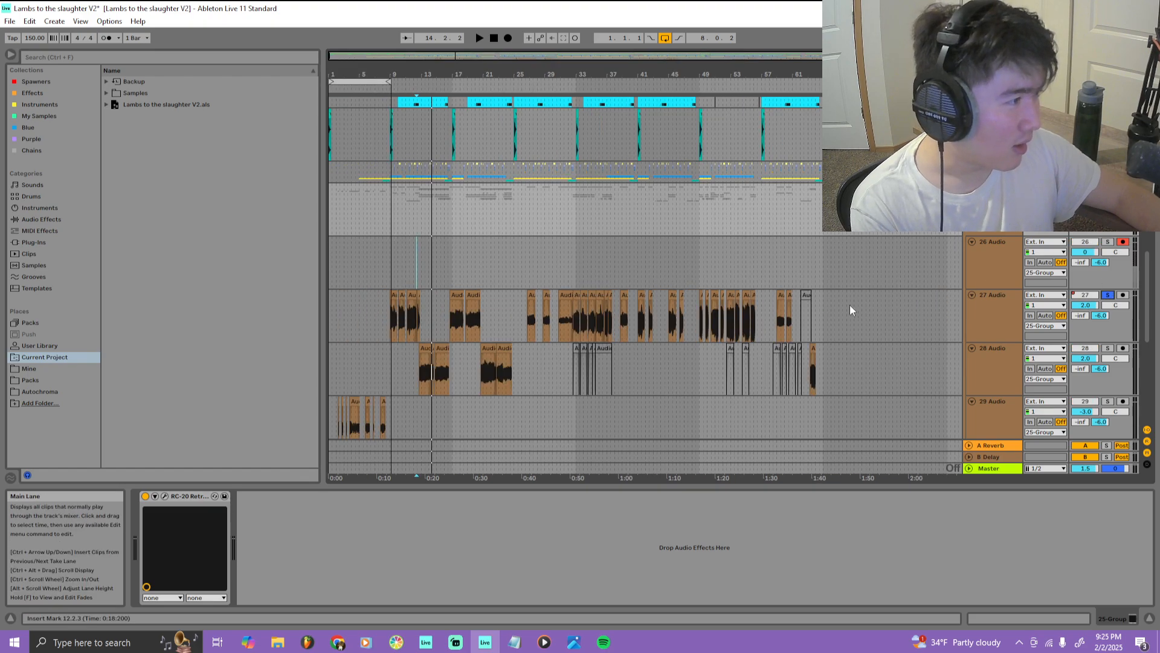
scroll(723, 309, "up", 5)
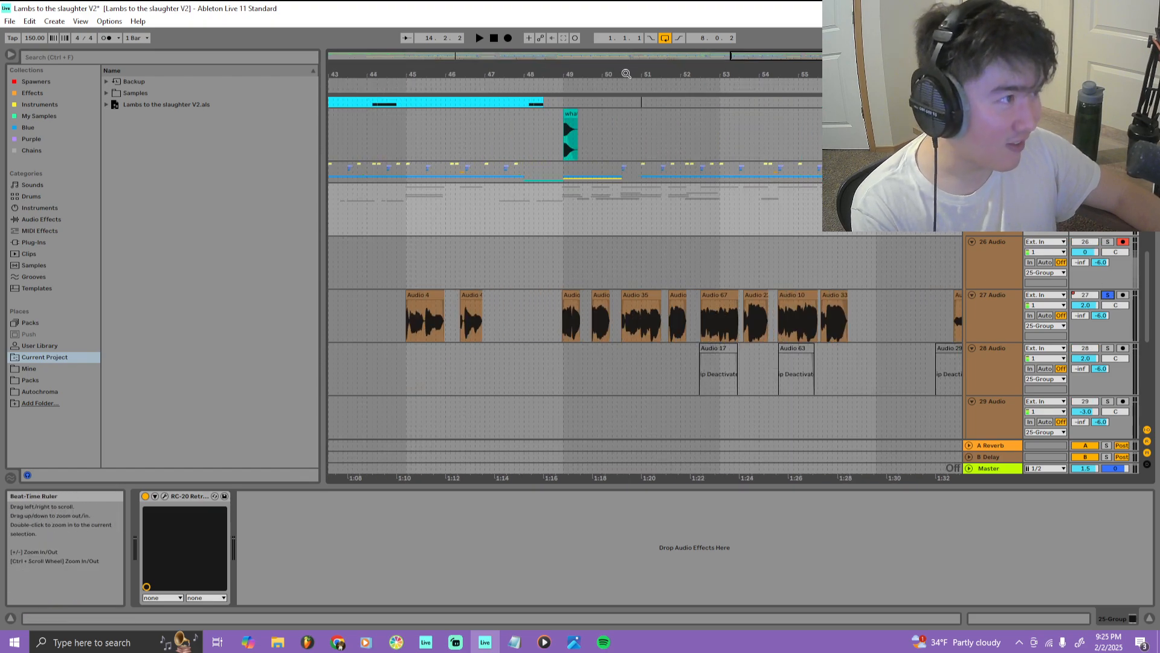
left_click(623, 85)
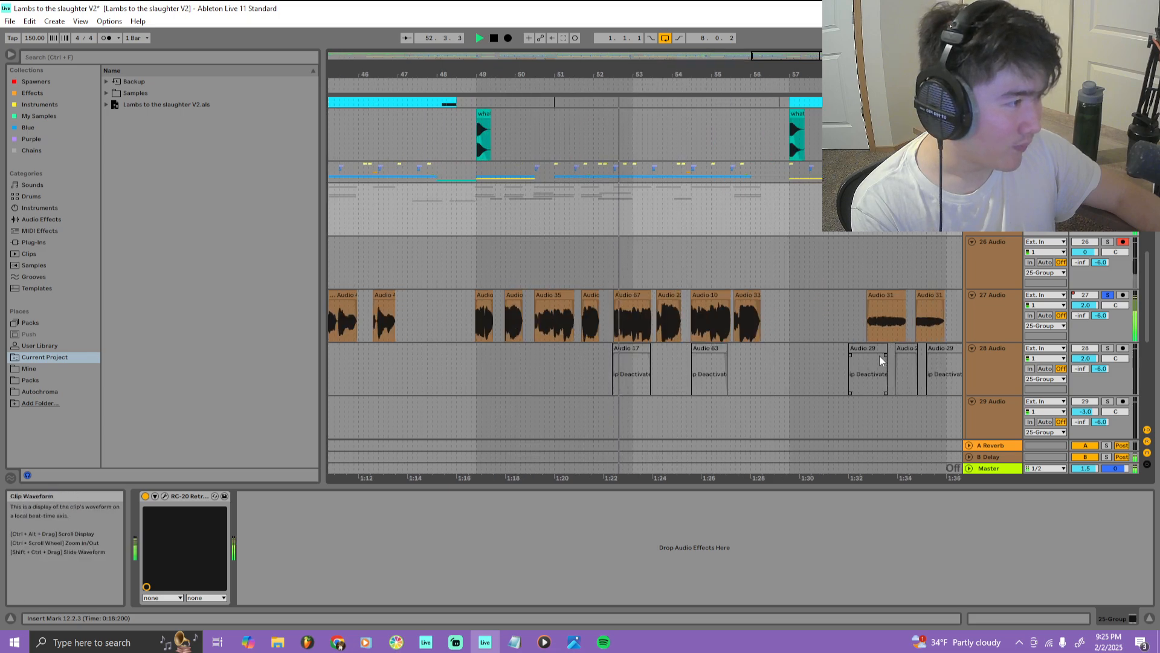
scroll(636, 324, "up", 3)
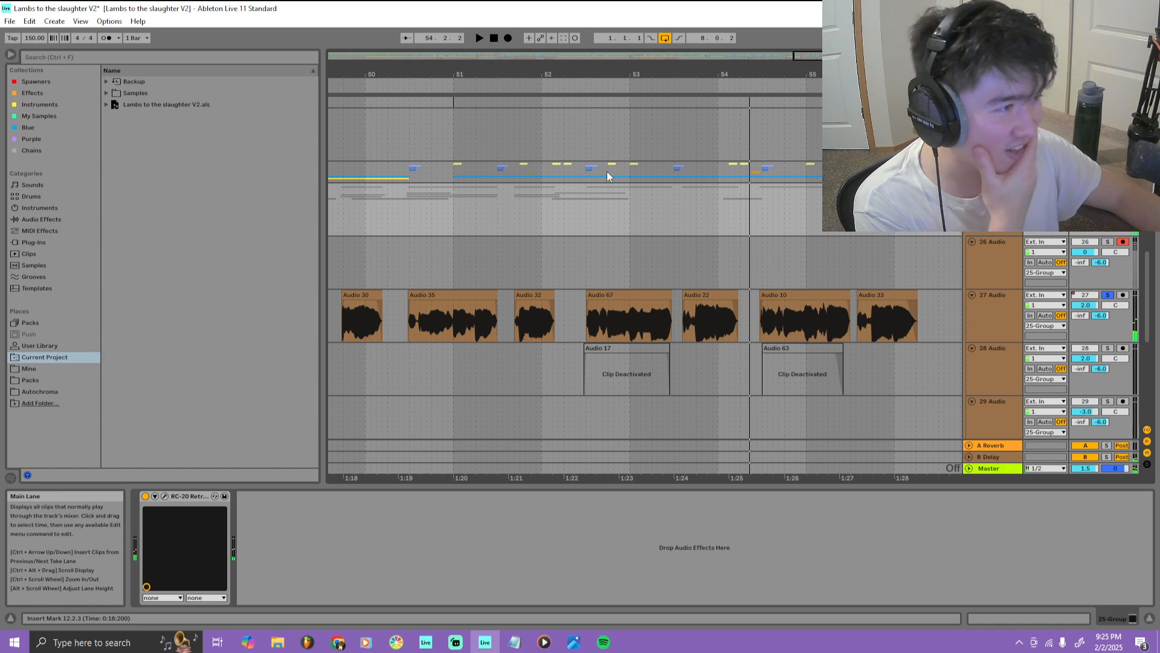
Replay the Audio 67 and Audio 22 vocal section from about bar 52, then turn off the solo on 27 Audio
scroll(786, 224, "up", 1)
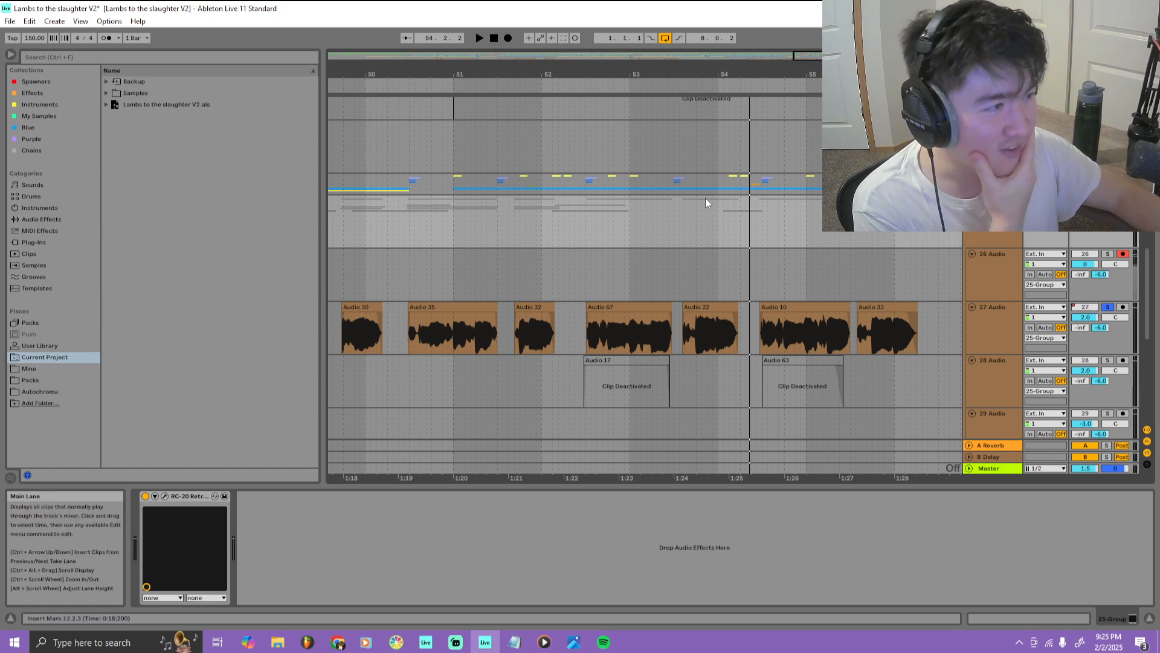
left_click(582, 84)
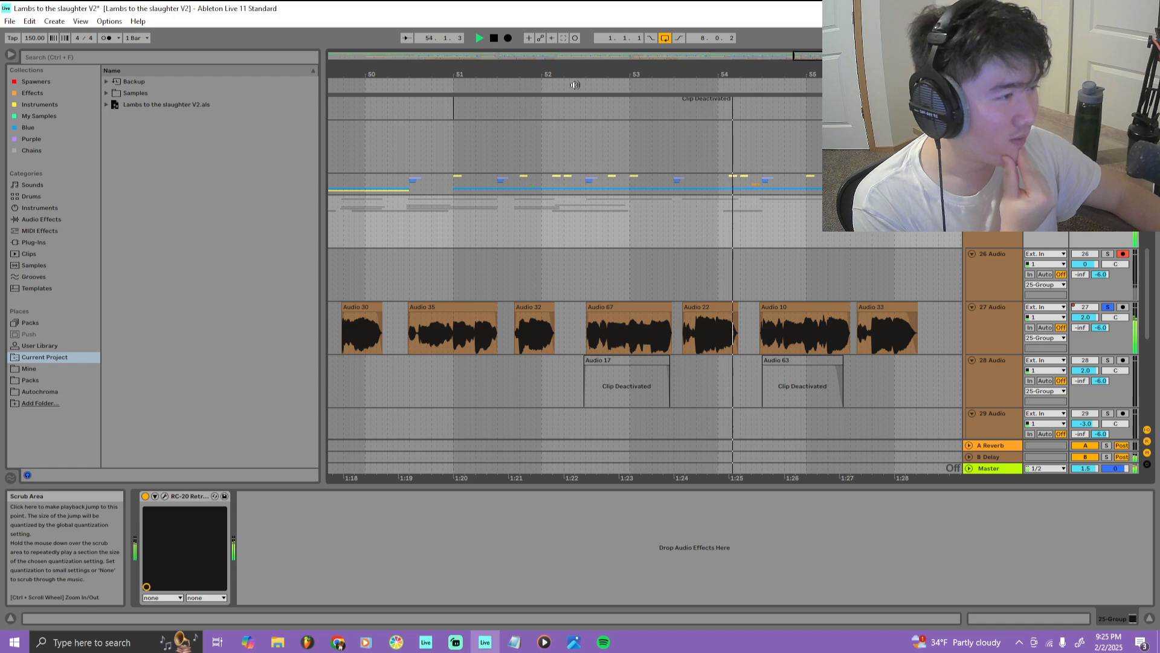
left_click(592, 90)
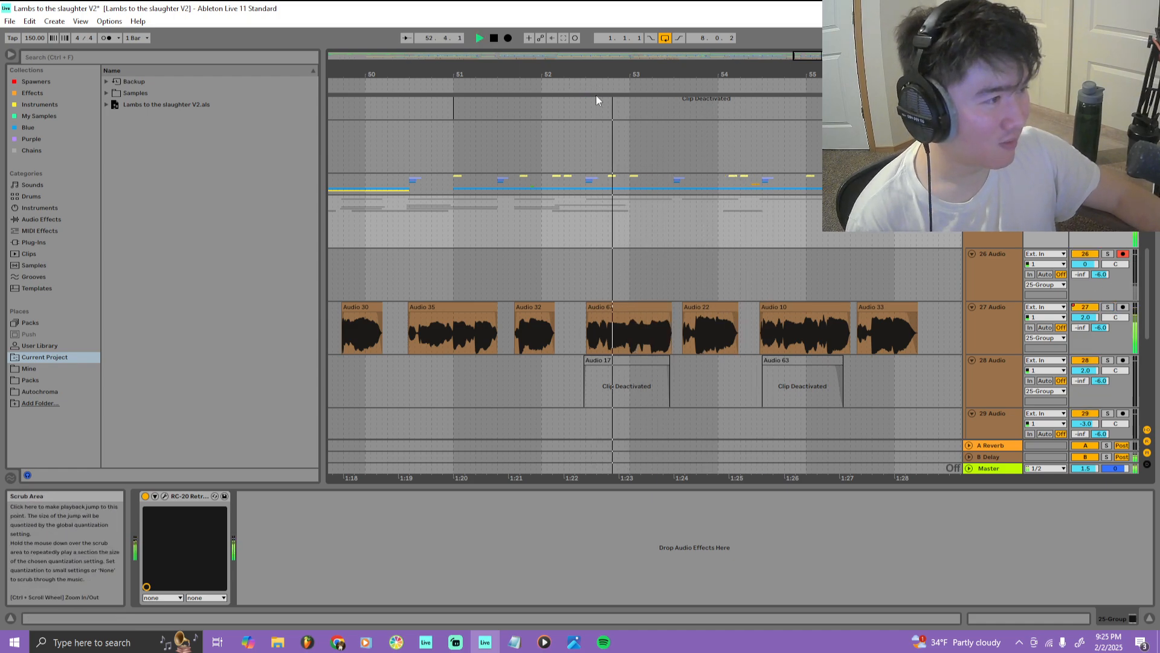
scroll(690, 251, "down", 8)
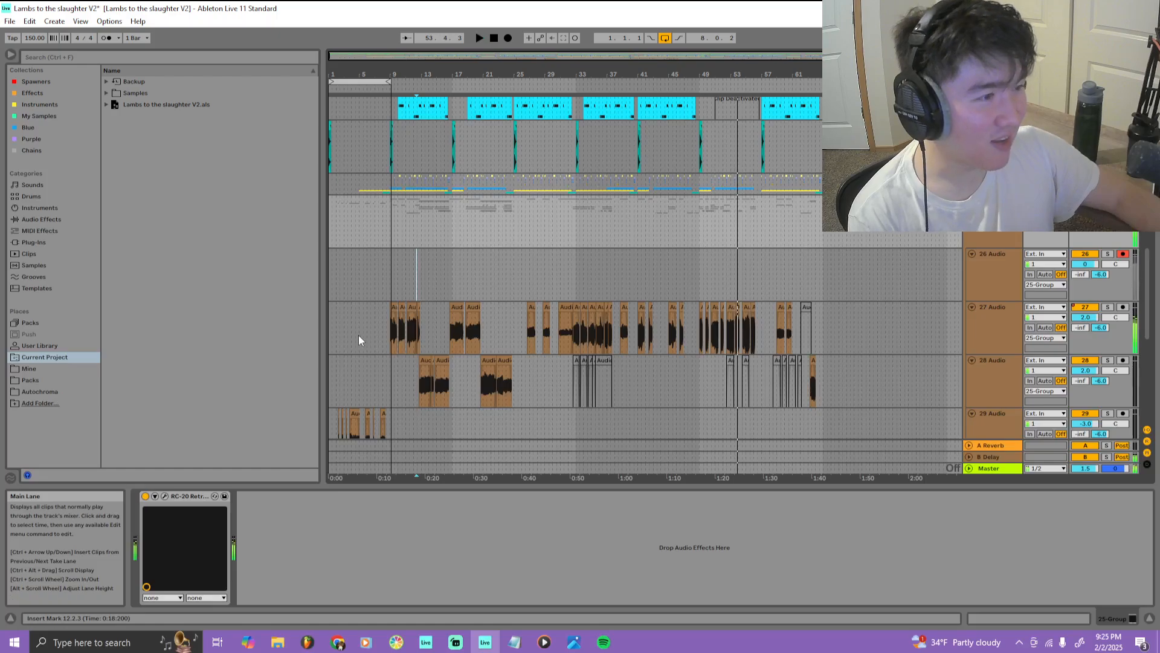
Play the first vocal section with the full mix from about bar 9 and stop around bar 13
scroll(415, 324, "down", 3)
scroll(741, 243, "up", 8)
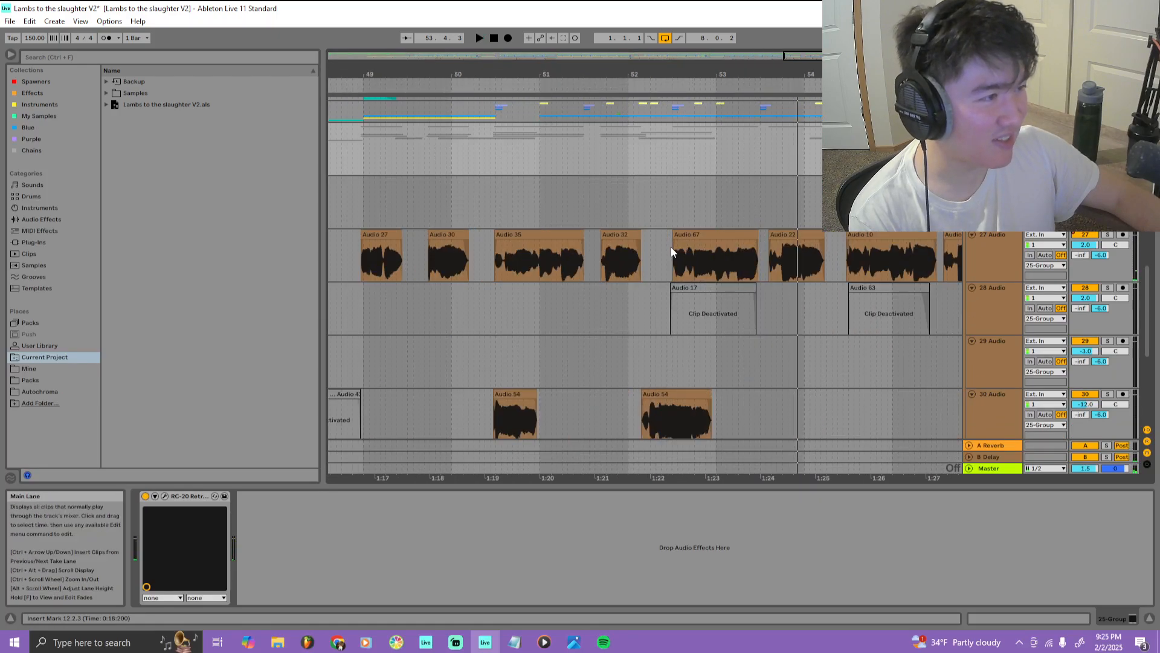
scroll(671, 247, "down", 5)
scroll(387, 242, "up", 5)
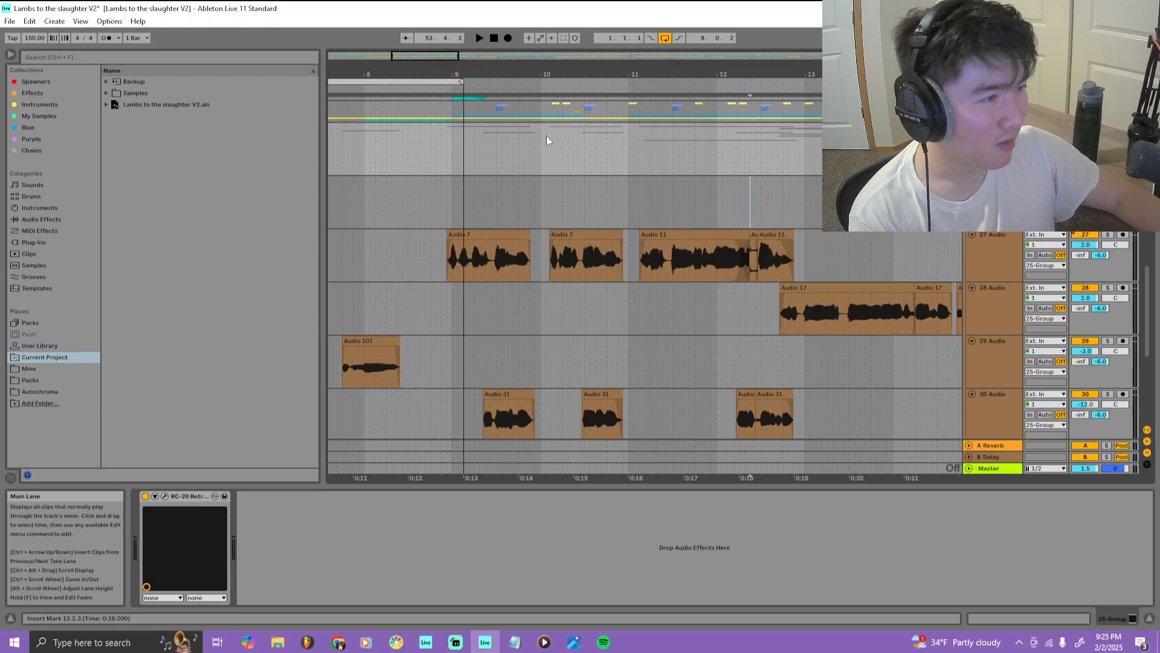
key("space")
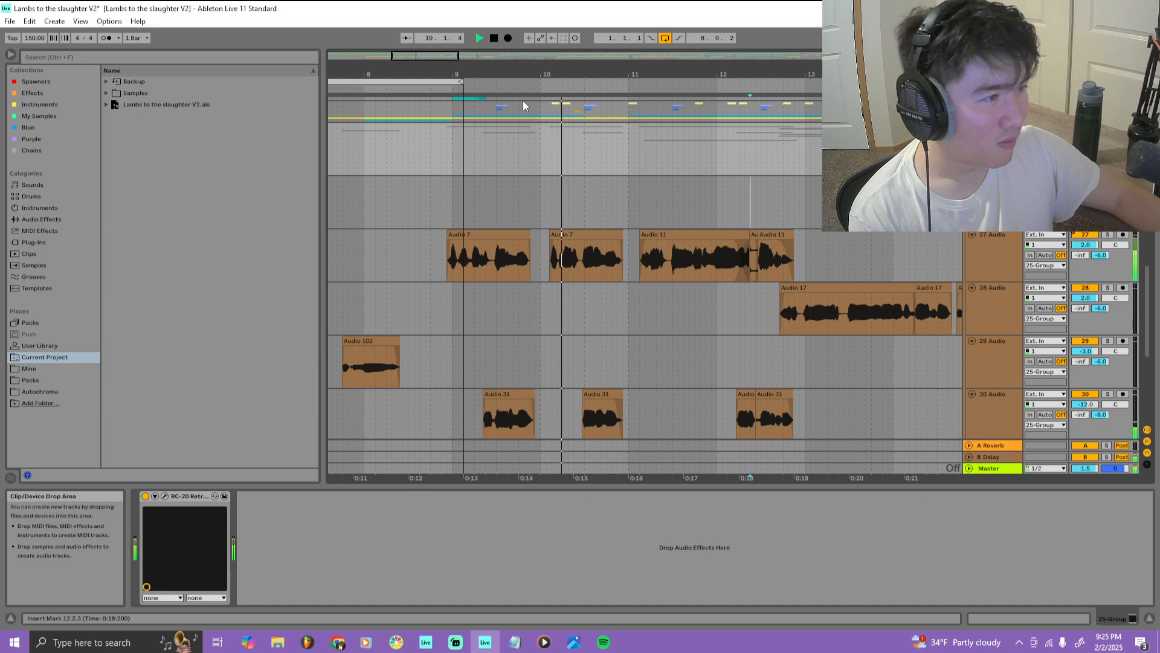
scroll(563, 282, "down", 3)
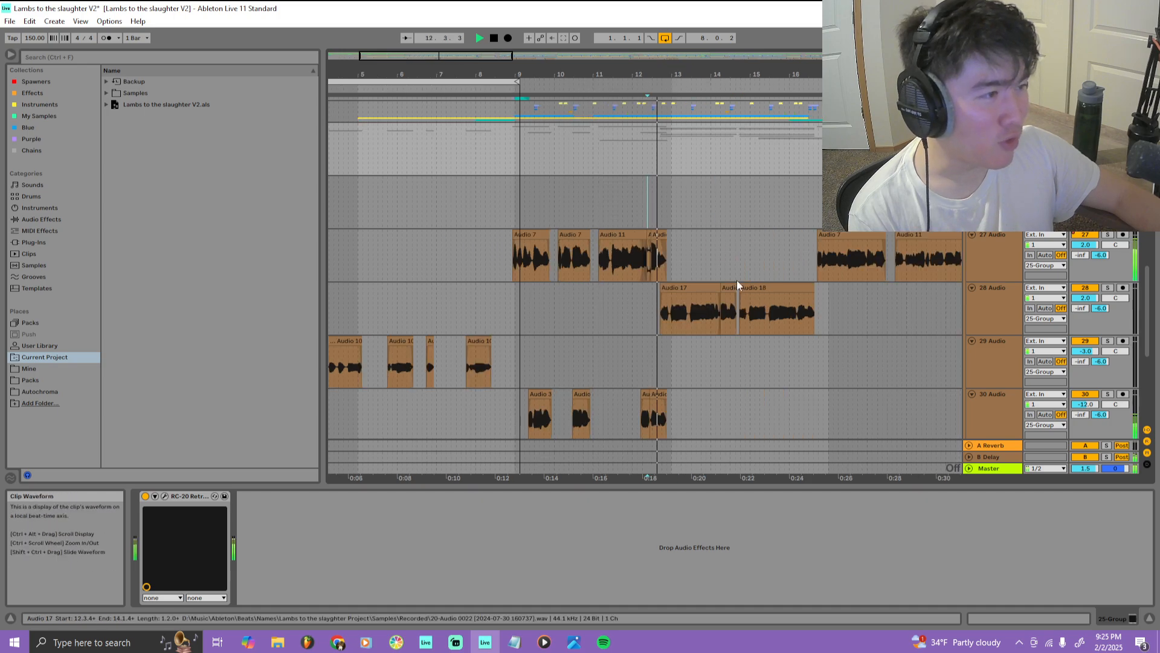
scroll(611, 264, "down", 6)
key("space")
Play the full mix from the Audio 67 vocal clip in bar 52 and stop in bar 53
scroll(776, 261, "up", 6)
scroll(776, 261, "up", 3)
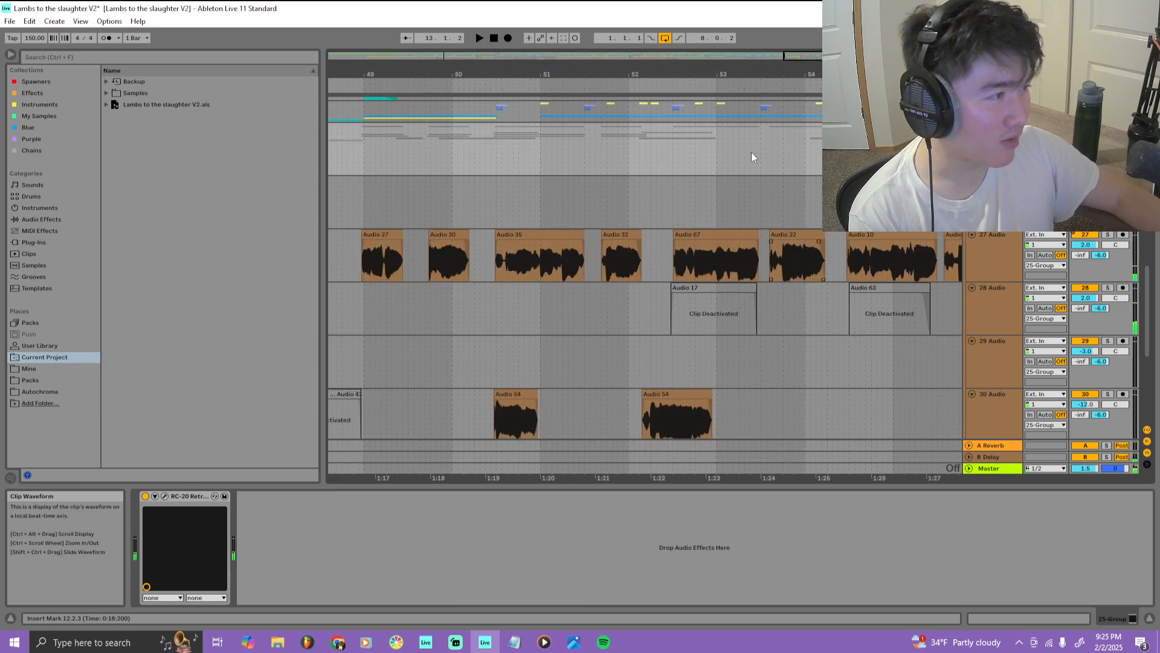
left_click(674, 93)
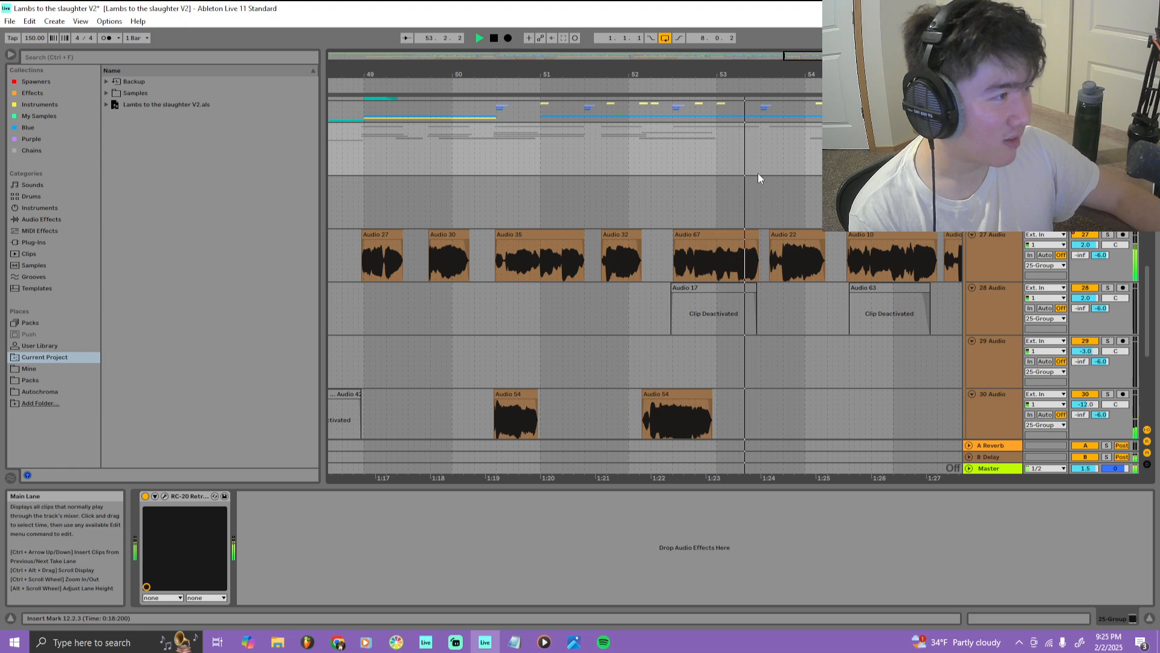
key("space")
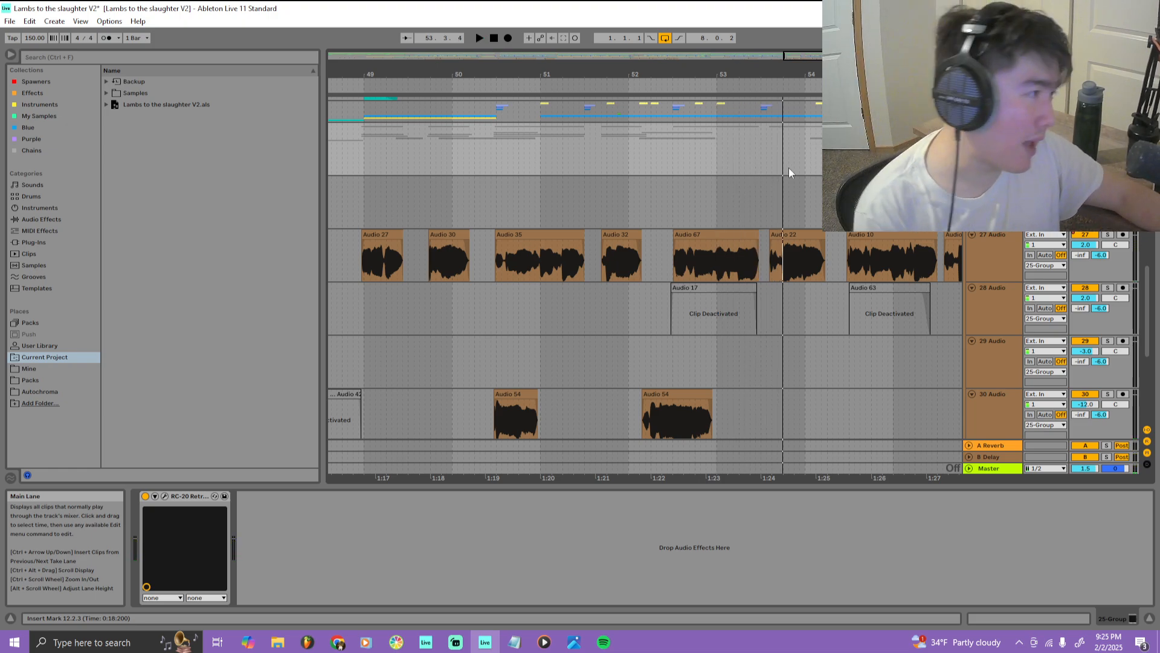
Fold the 25 Group vocals and examine the instrument tracks across the arrangement
scroll(789, 168, "down", 8)
scroll(789, 169, "up", 2)
scroll(645, 267, "up", 15)
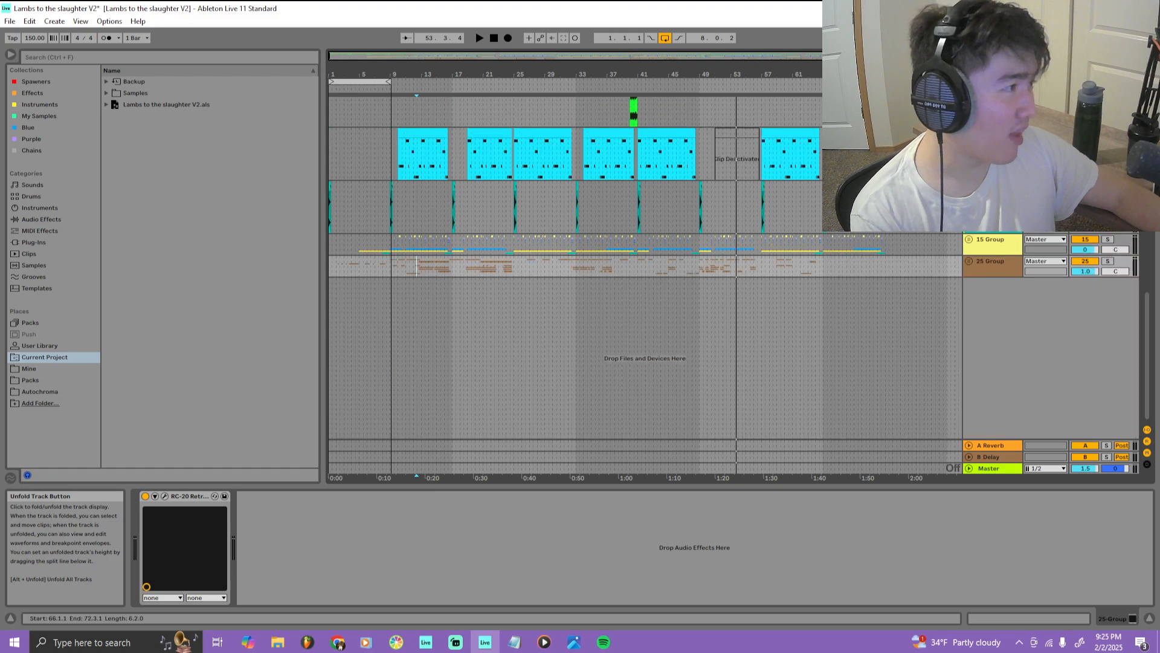
scroll(646, 267, "up", 4)
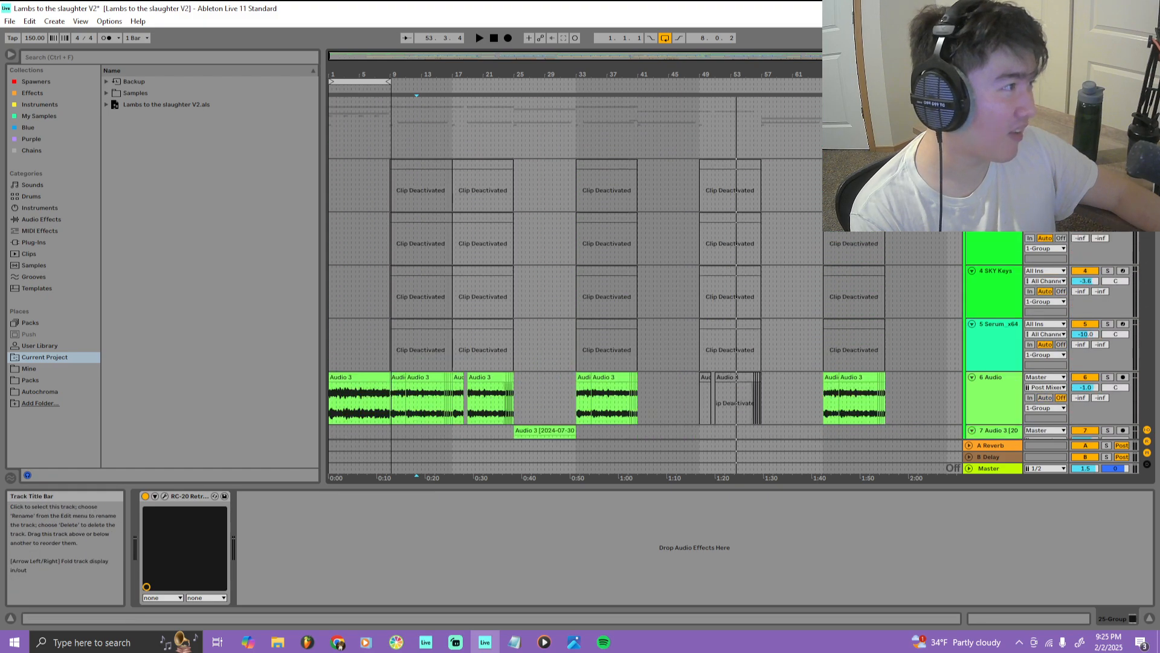
left_click(969, 102, "alt")
left_click(969, 102)
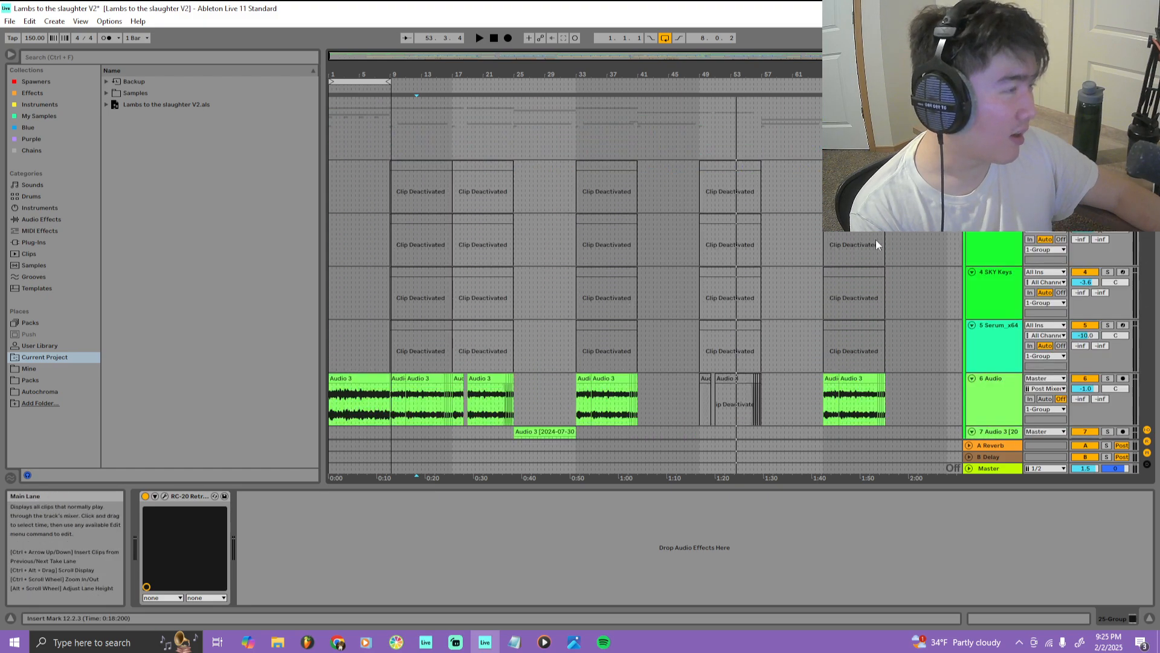
scroll(812, 244, "down", 8)
scroll(786, 251, "down", 1)
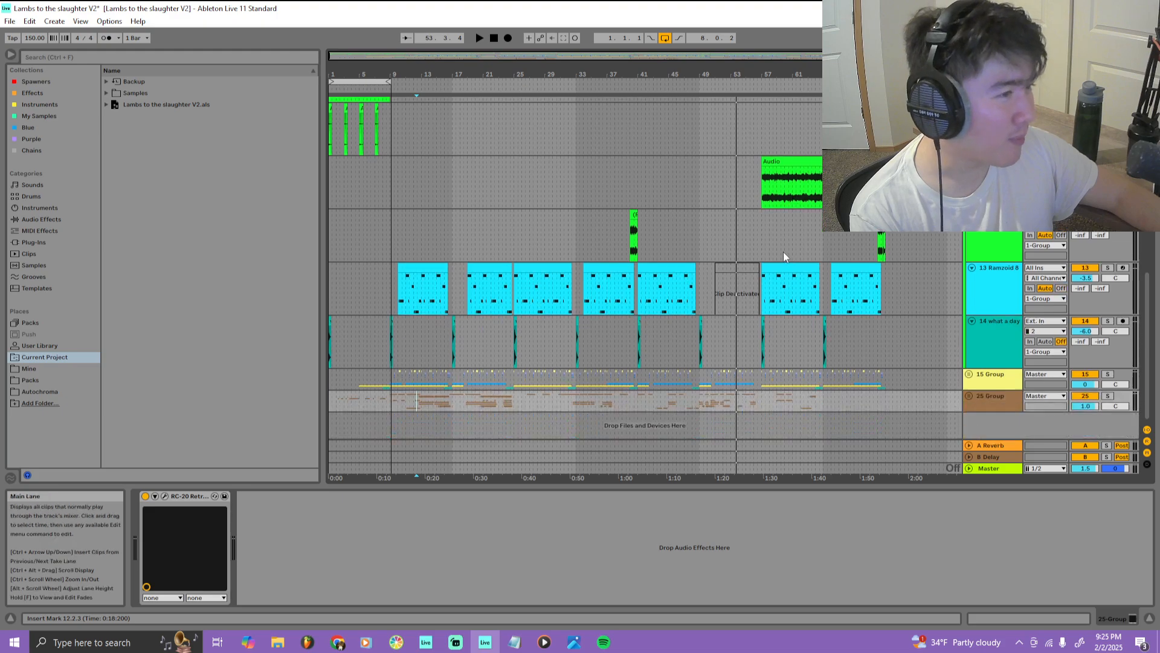
Play the full mix from about bar 10, where the first Ramzoid clip starts, and stop around bar 12
scroll(371, 240, "up", 5)
left_click(515, 84)
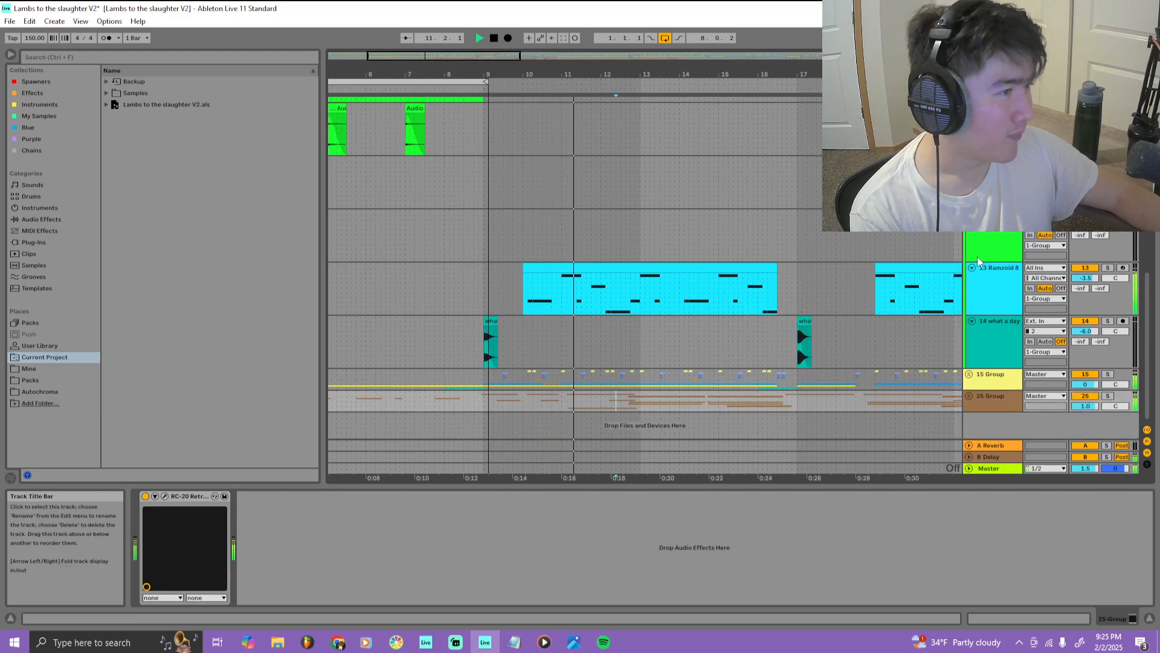
key("space")
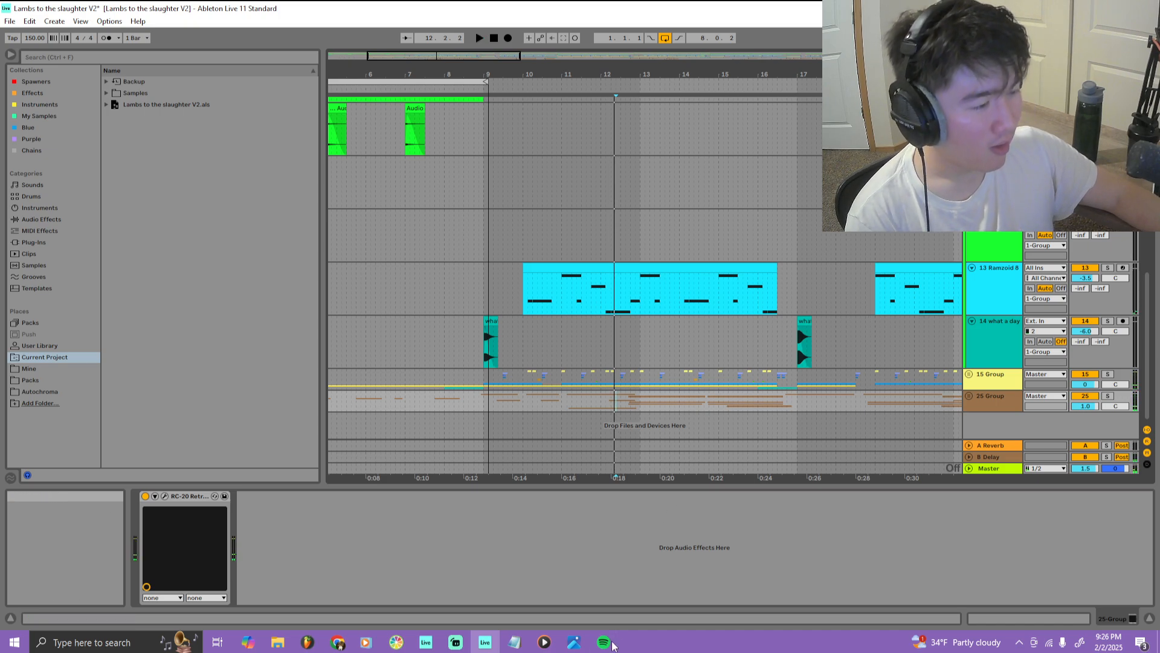
Switch to Spotify, play Awarre's released track Lambs To The Slaughter, pause it and return to Ableton Live
left_click(604, 643)
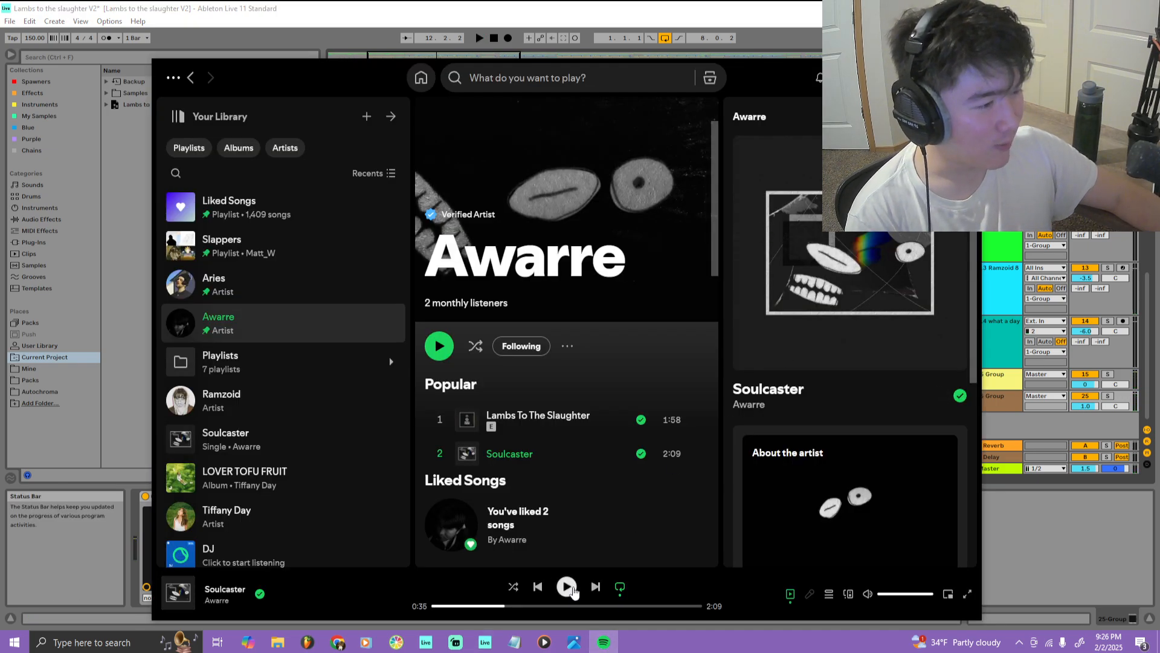
left_click(566, 587)
left_click(440, 420)
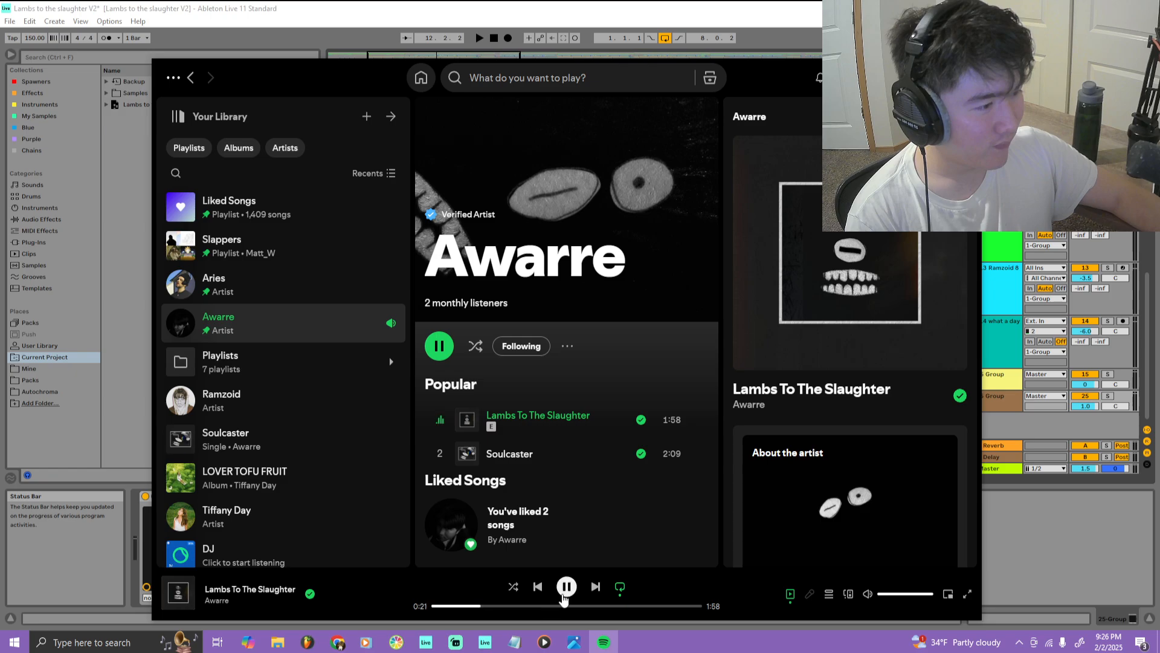
left_click(565, 595)
left_click(1075, 520)
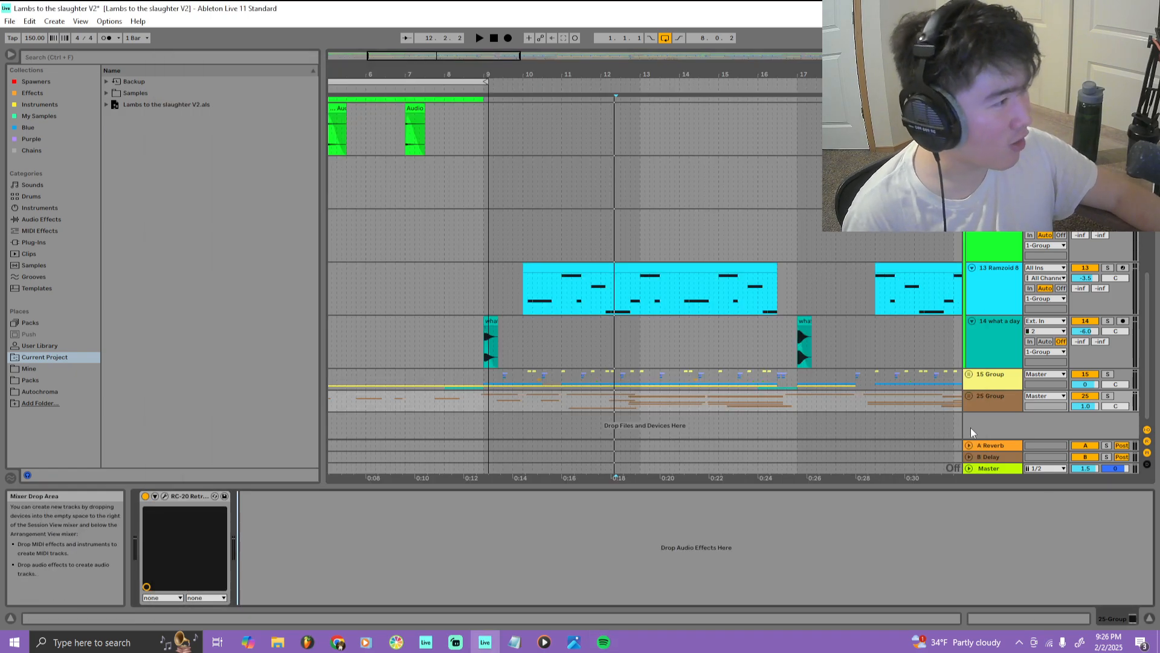
Unfold the 25 Group vocals, play the full mix from about bar 11 and stop at bar 13
scroll(737, 387, "down", 10)
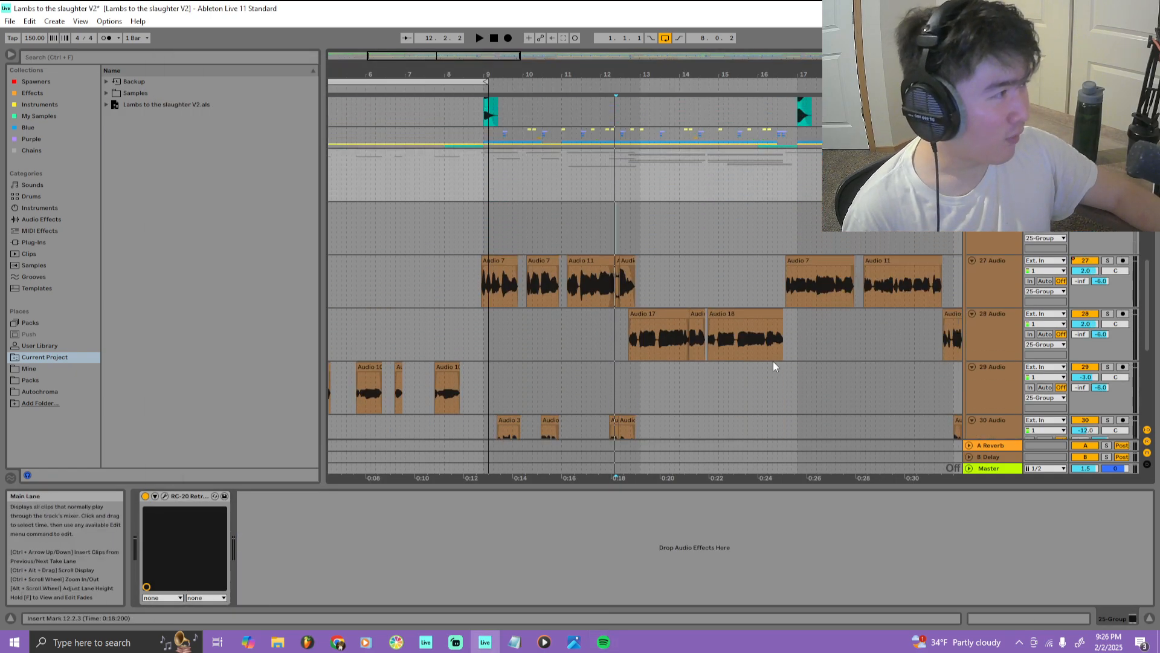
scroll(725, 317, "down", 2)
left_click(565, 87)
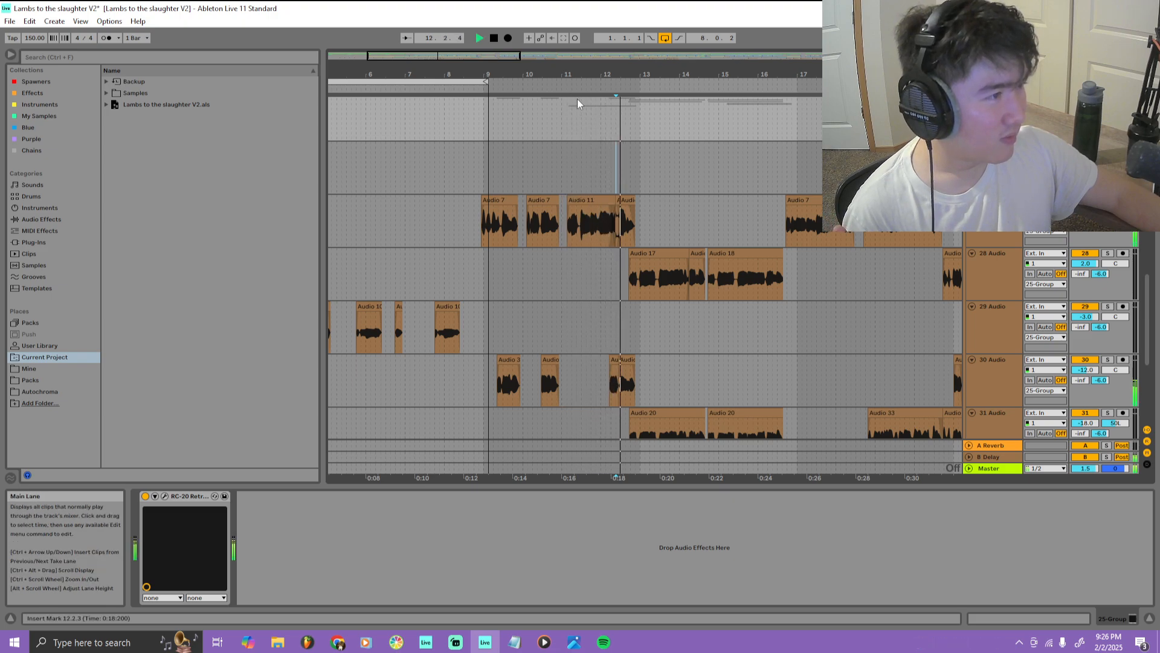
key("space")
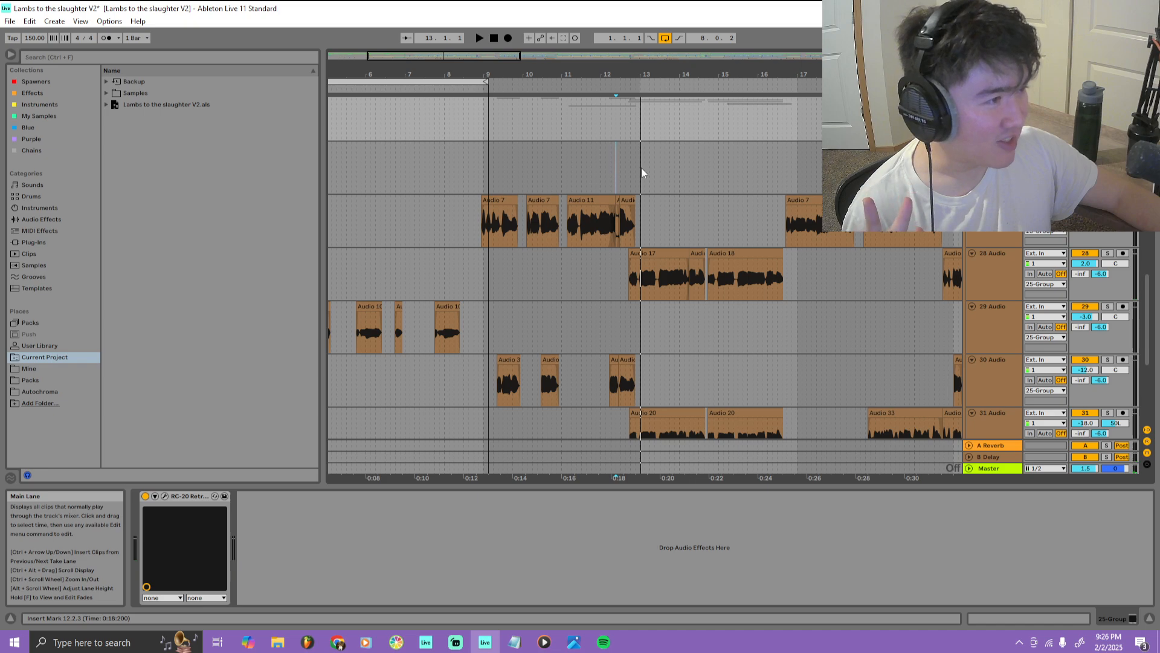
Replay the full mix with the 25 Group vocals from about bar 11 and stop late in bar 13
scroll(643, 173, "up", 1)
scroll(625, 172, "down", 2)
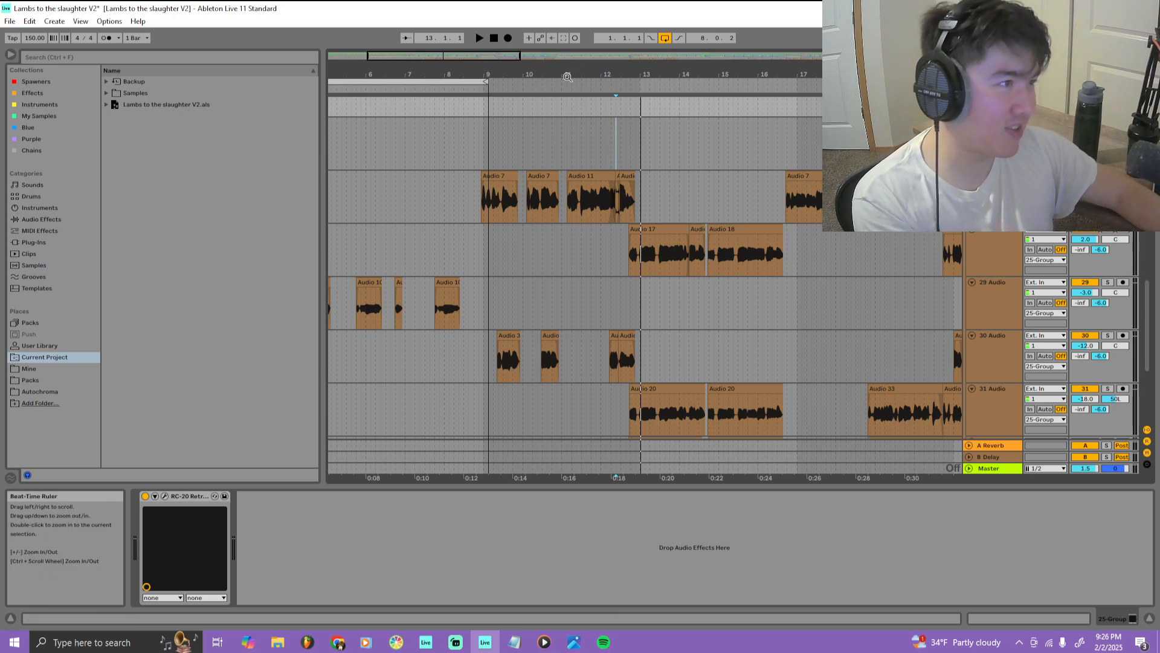
left_click(562, 82)
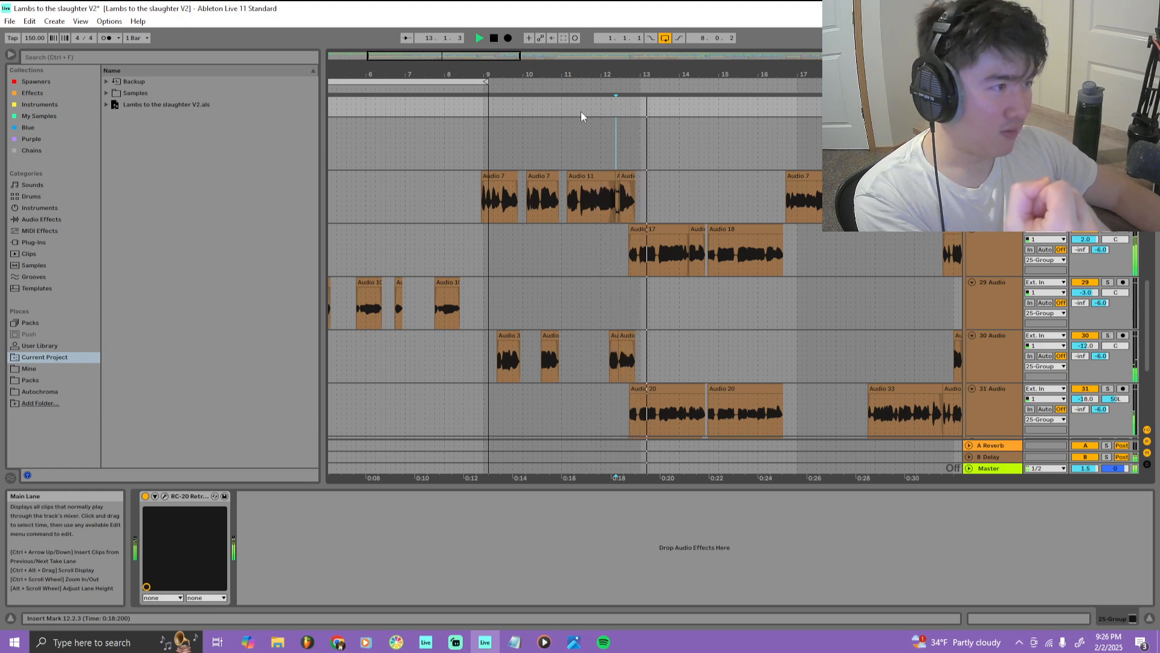
key("space")
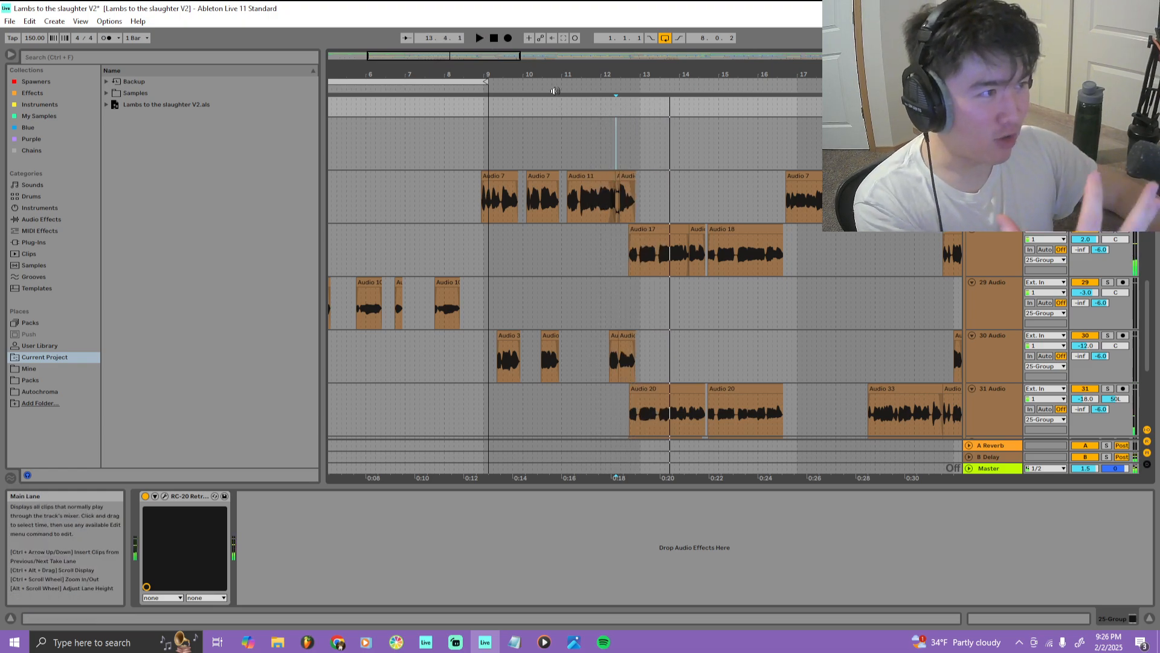
Play the vocal passage from about bar 11 twice more, letting the last pass run into bar 15
left_click(562, 84)
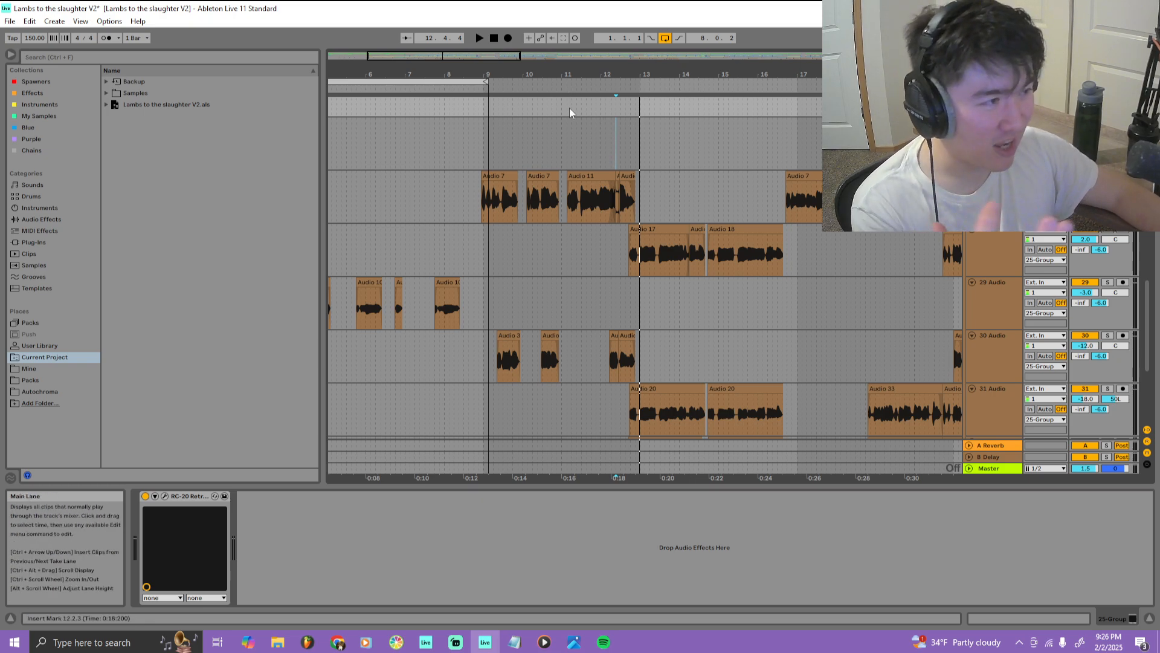
left_click(566, 90)
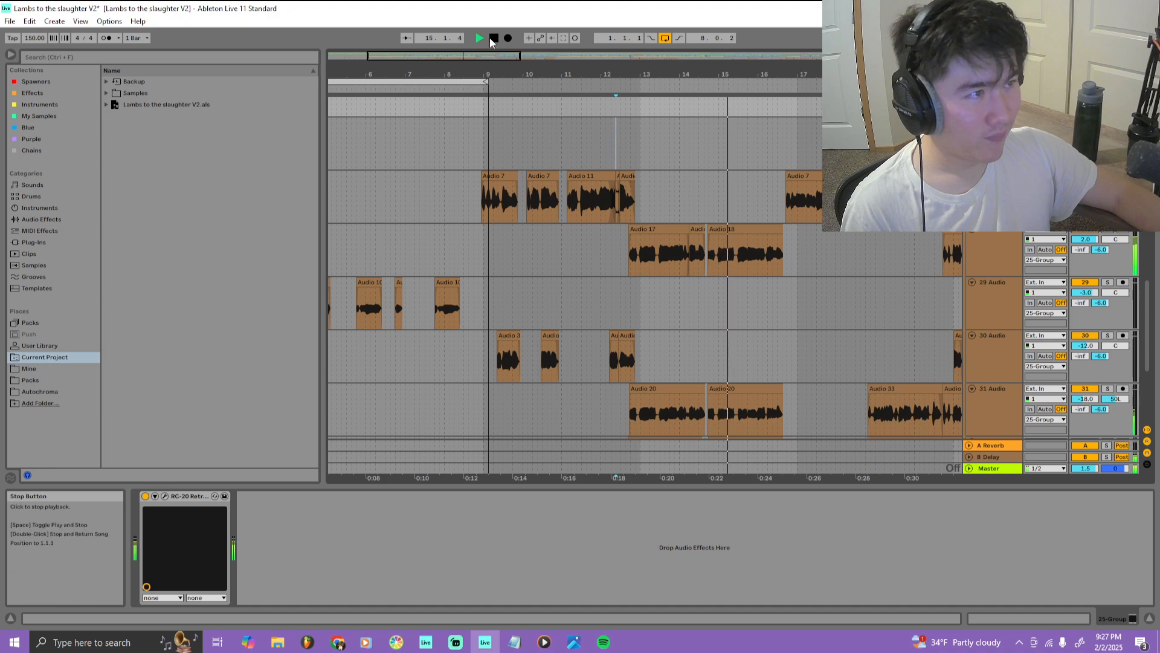
left_click(491, 37)
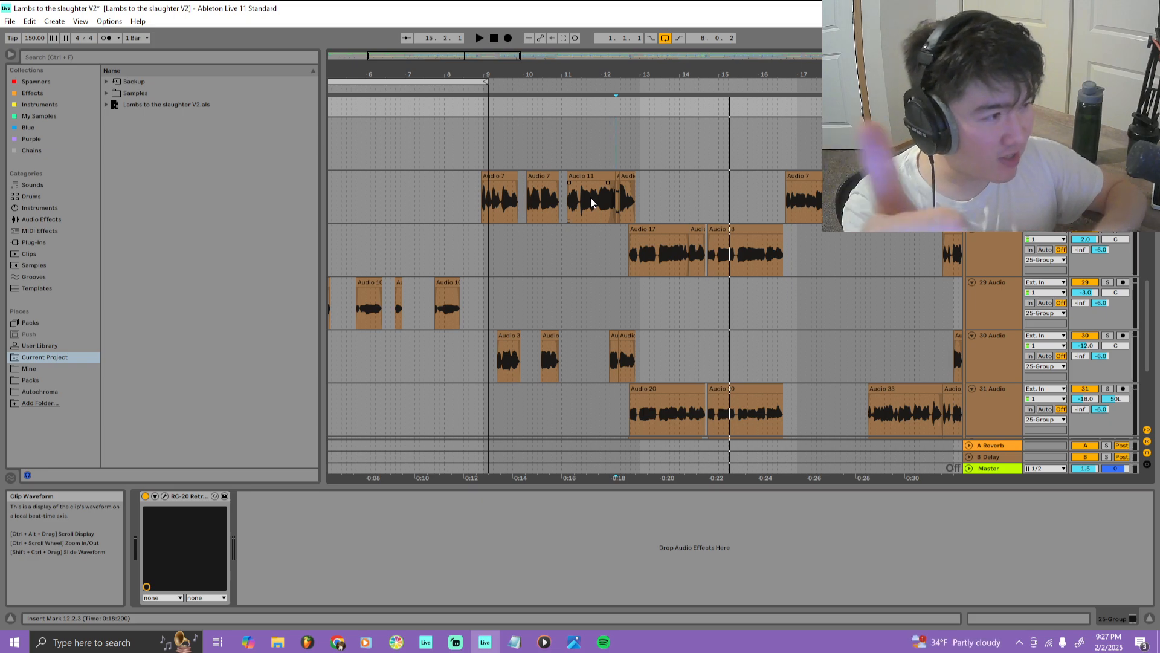
scroll(664, 217, "up", 3)
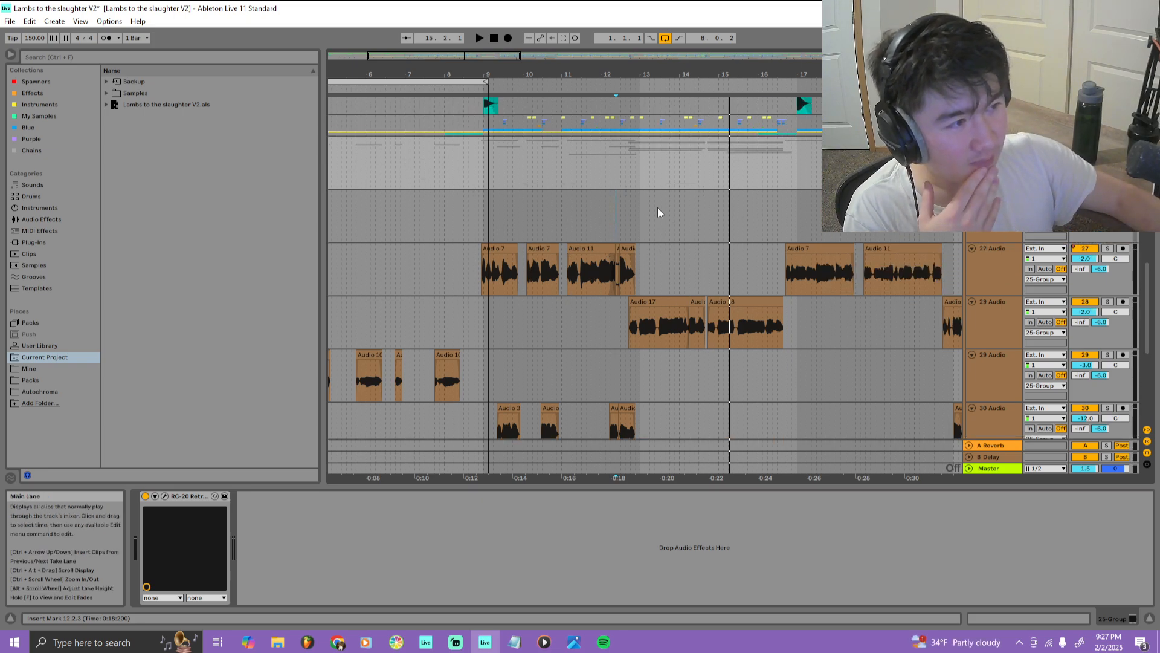